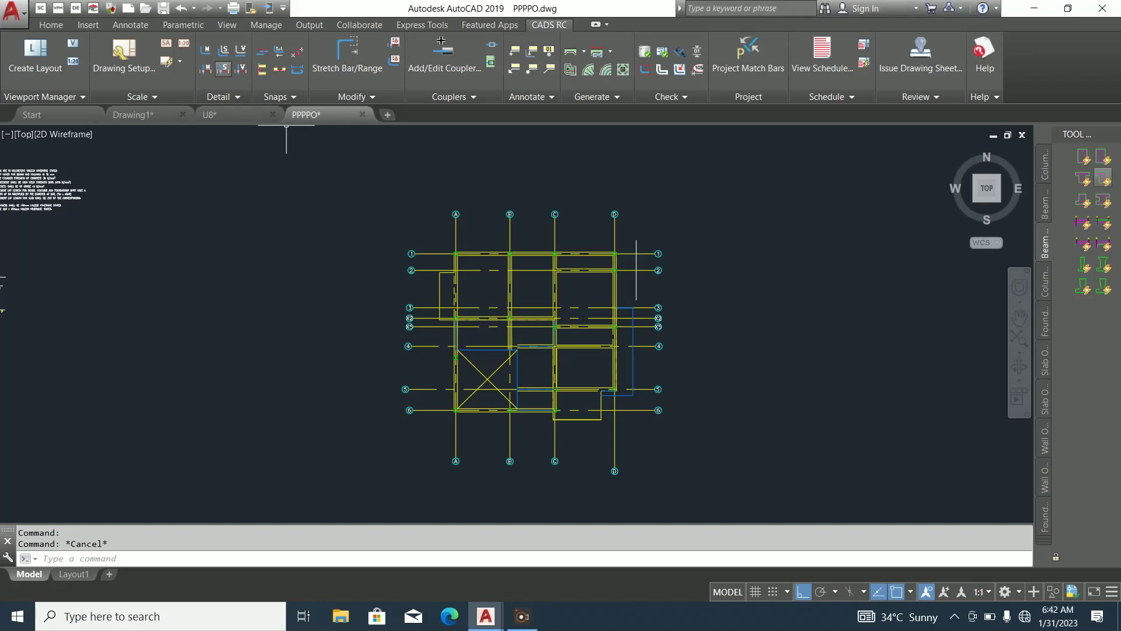
# Start a single fixed pitch bar range with shape code 32, grade Y, size 12 and the note B
pyautogui.click(205, 68)
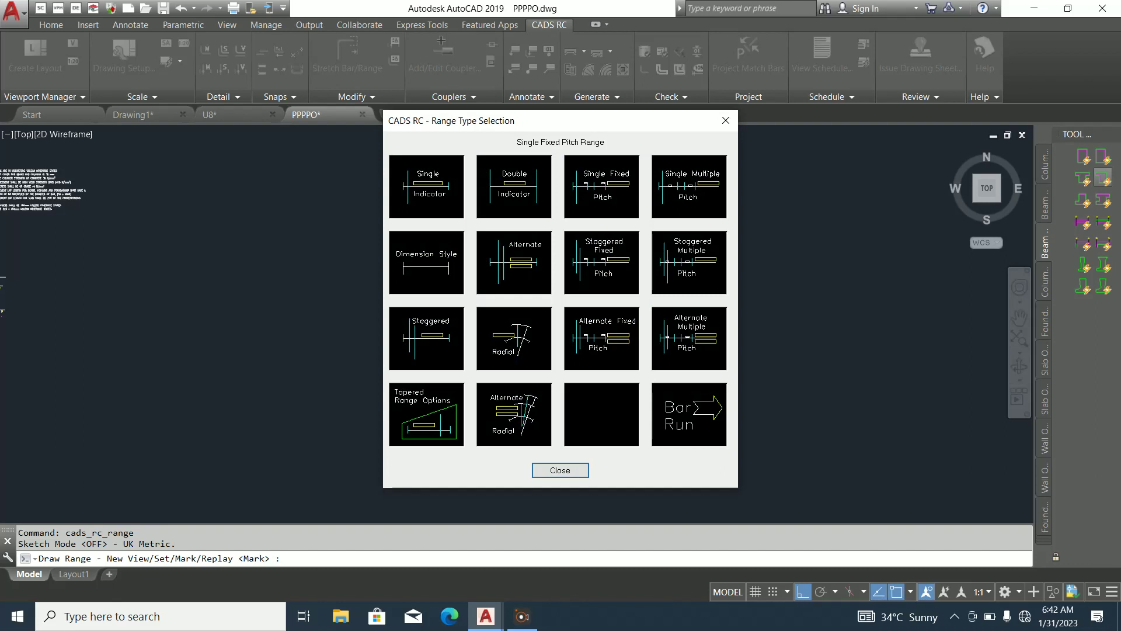
pyautogui.click(601, 187)
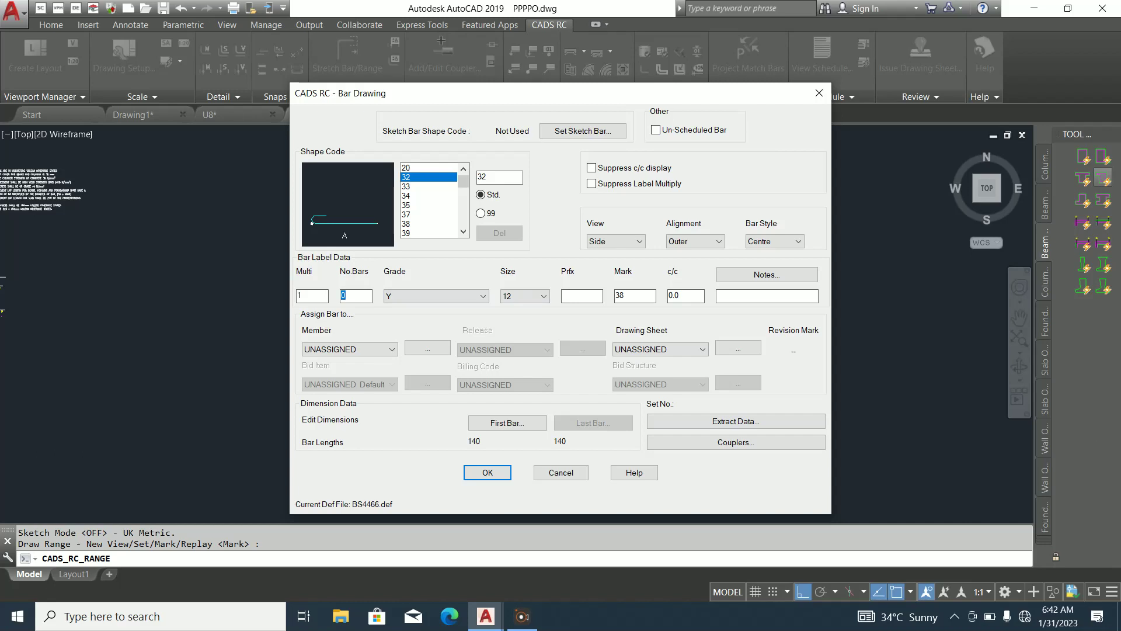
pyautogui.click(428, 168)
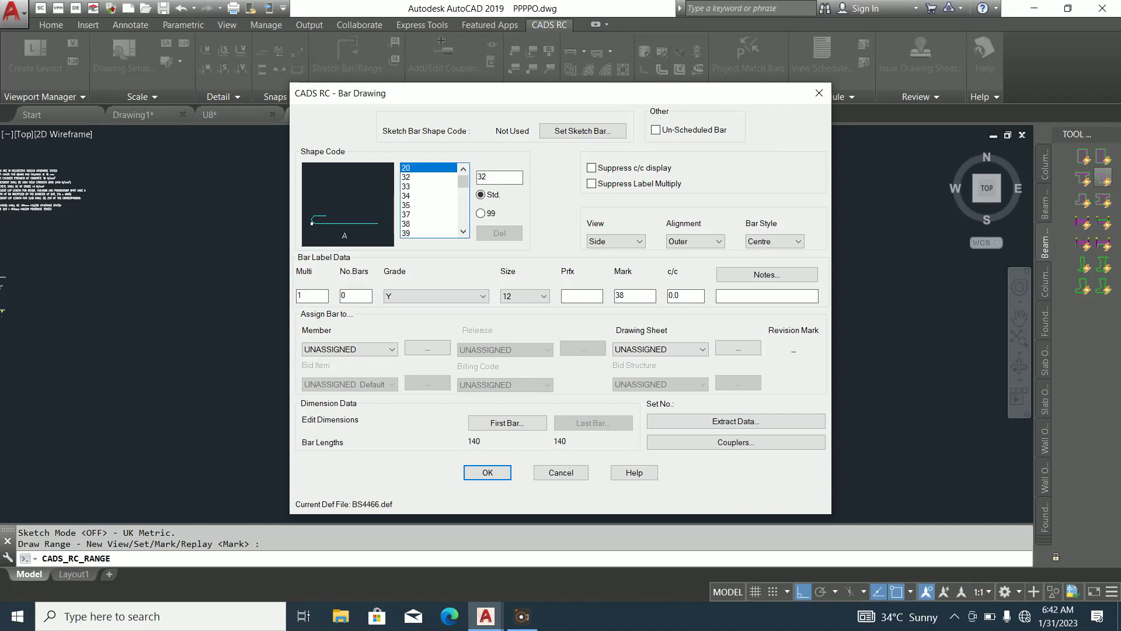
pyautogui.click(428, 177)
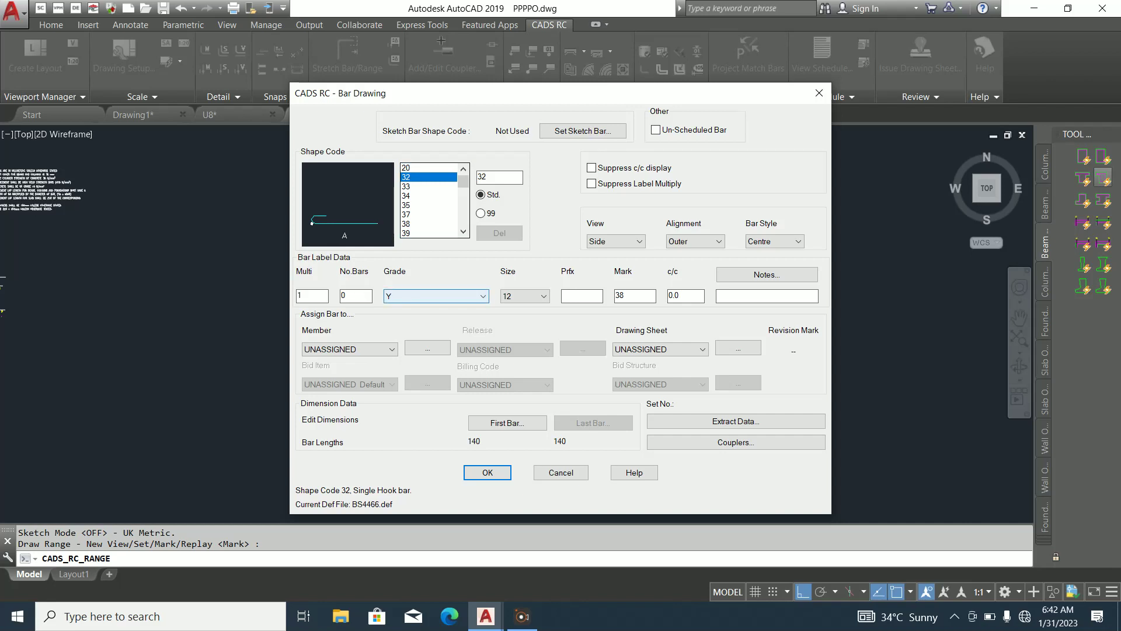
pyautogui.click(482, 296)
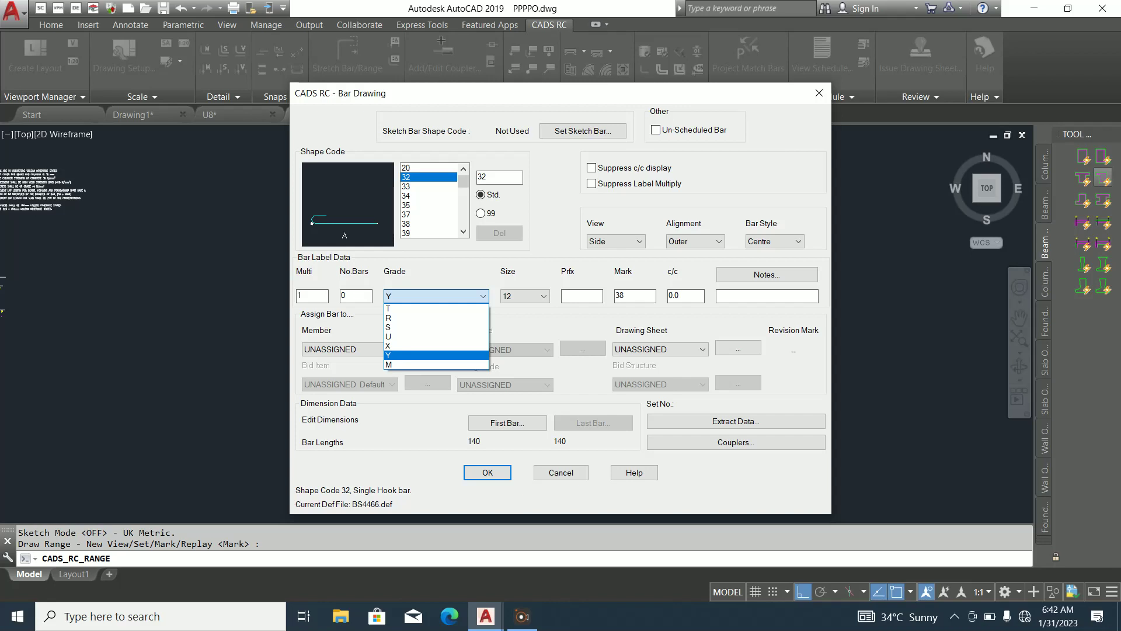
pyautogui.click(428, 354)
pyautogui.click(534, 296)
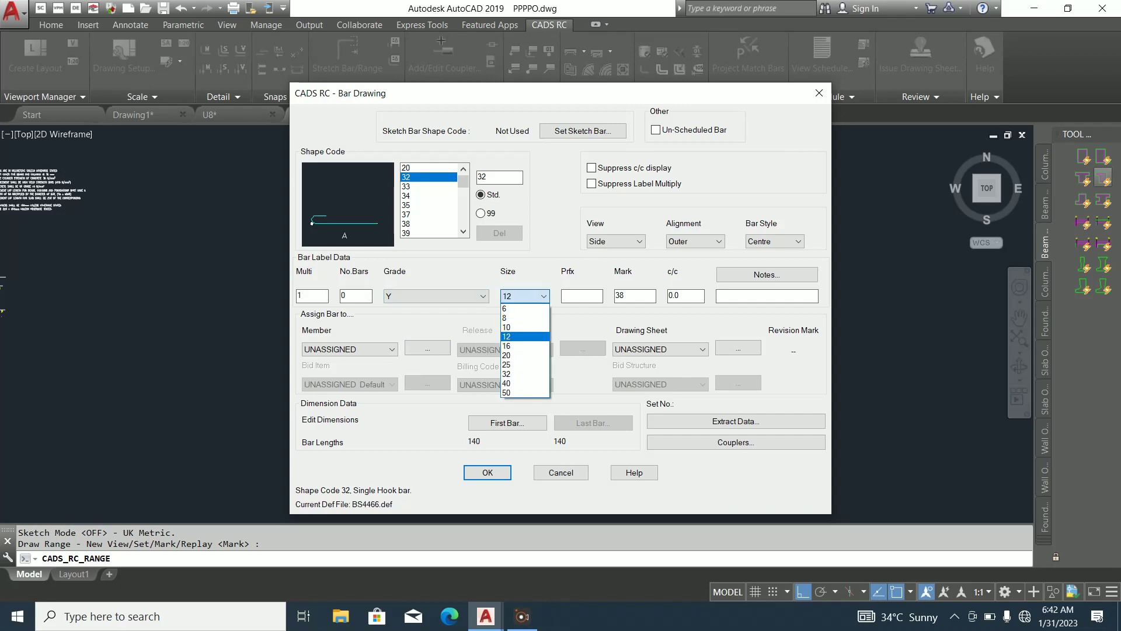
pyautogui.click(525, 337)
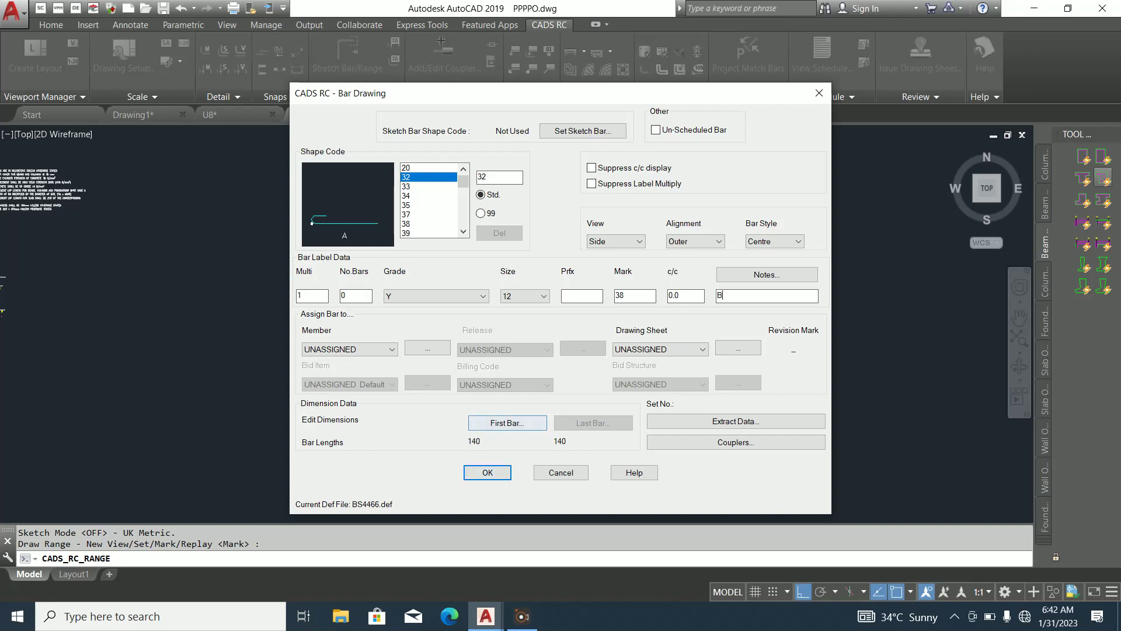
# Set the first bar's dimension A to 2000 and accept the bar definition
pyautogui.click(508, 423)
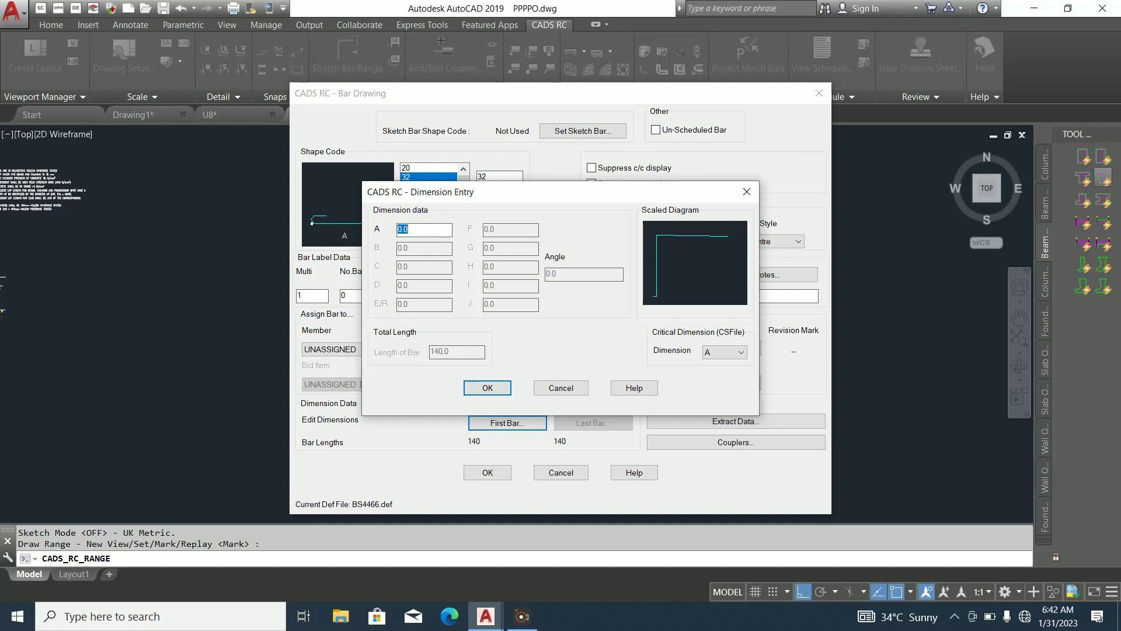
pyautogui.write('2000')
pyautogui.click(487, 388)
pyautogui.click(488, 472)
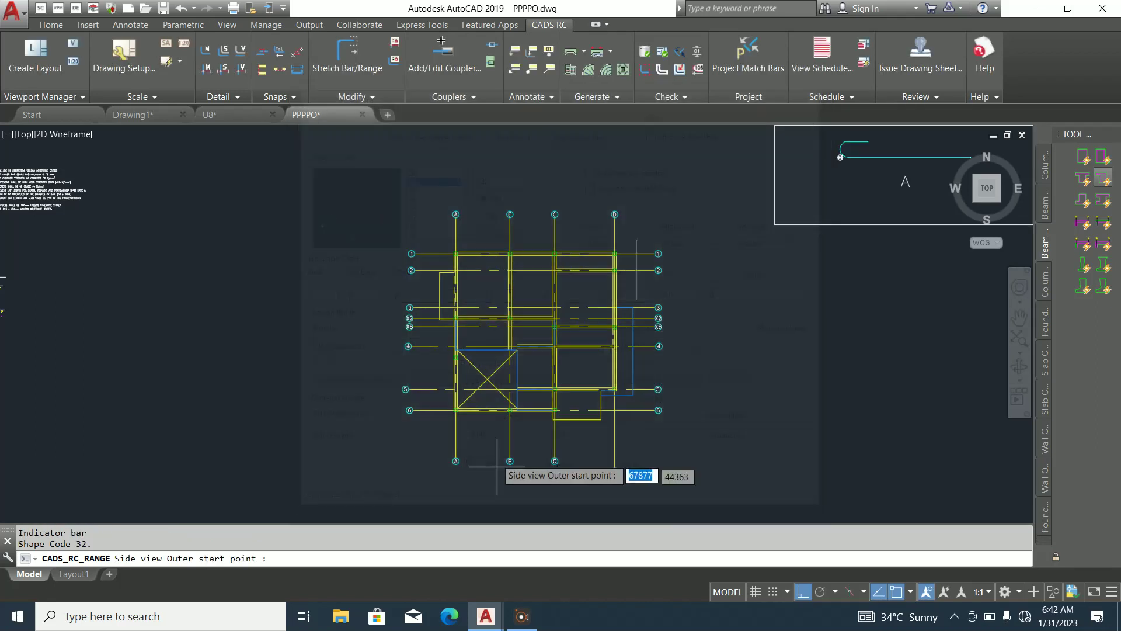
# Place the hooked bar horizontally across the grid A beam between grids 2 and 3, with its hook at the outer end
pyautogui.scroll(5, 456, 292)
pyautogui.click(449, 304)
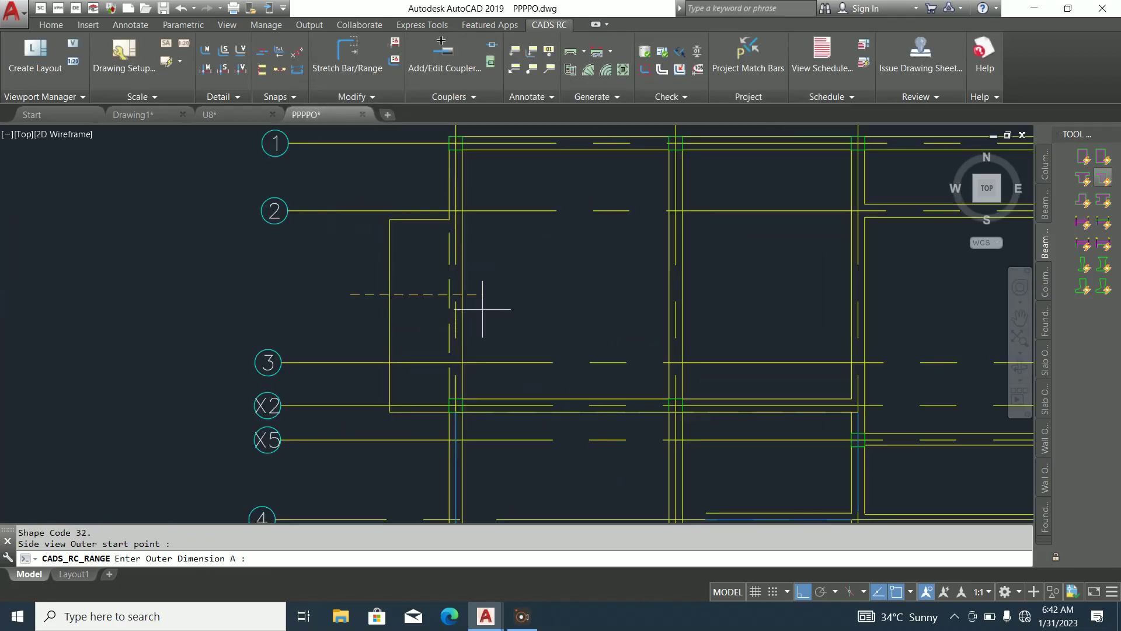
pyautogui.click(573, 304)
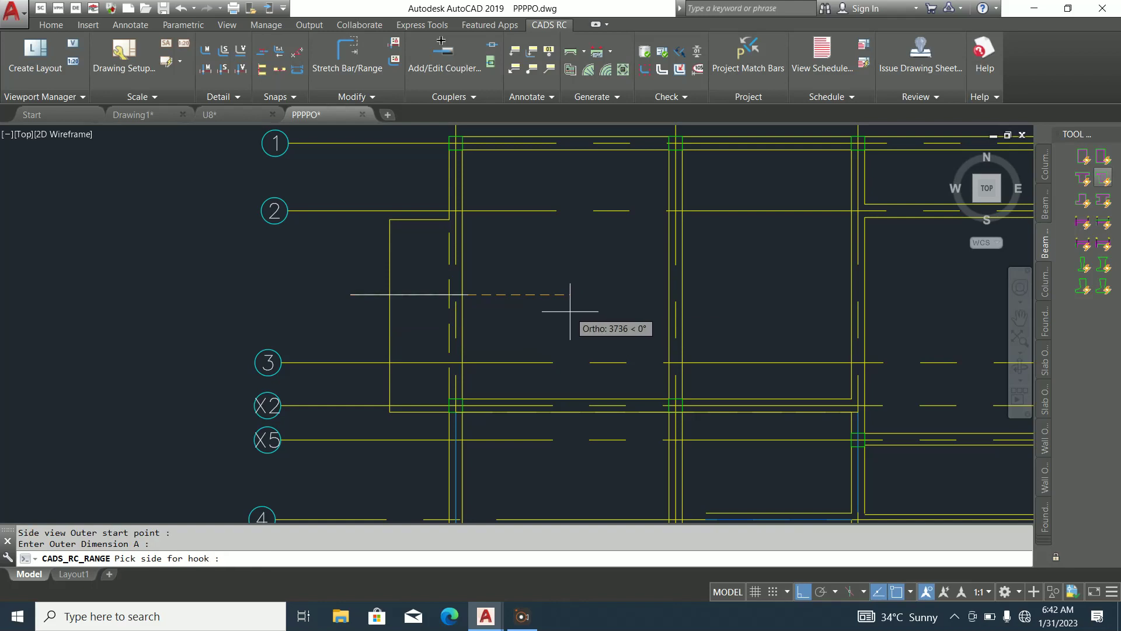
pyautogui.click(570, 311)
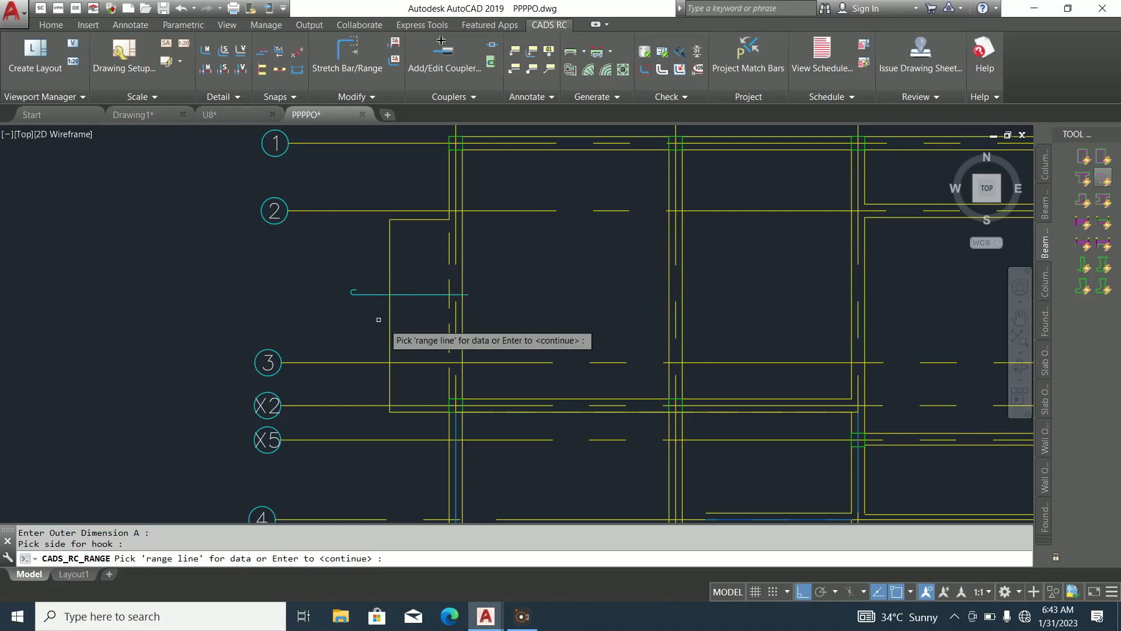
# Start the first range group at the outer edge of the grid 1 beam between grids A and B, offsetting the first bar 25
pyautogui.scroll(-2, 477, 269)
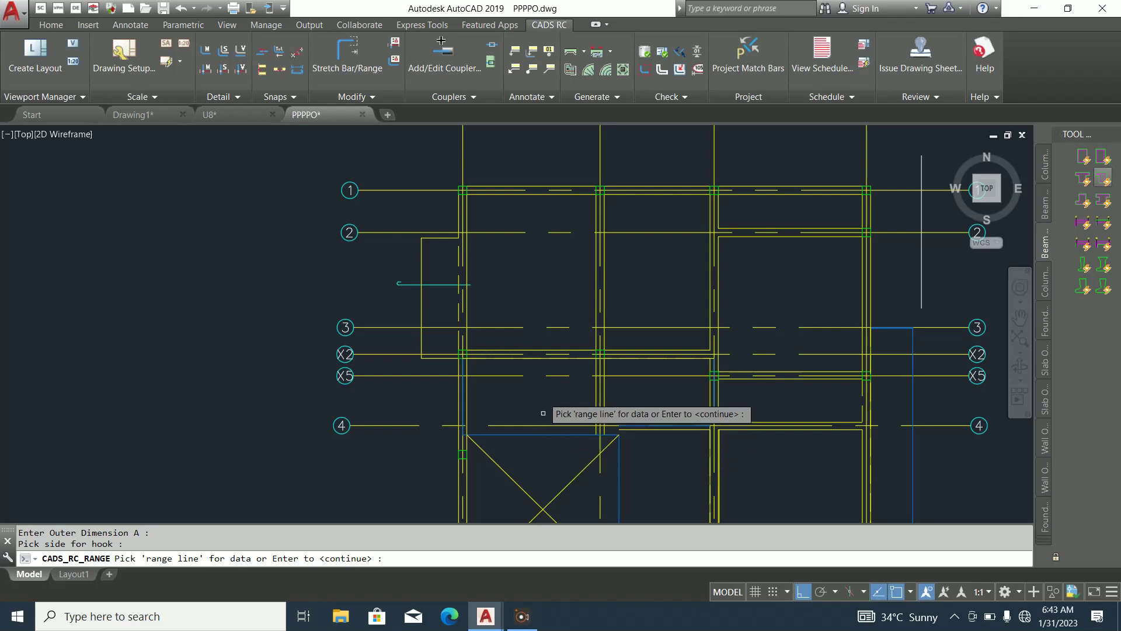
pyautogui.click(540, 186)
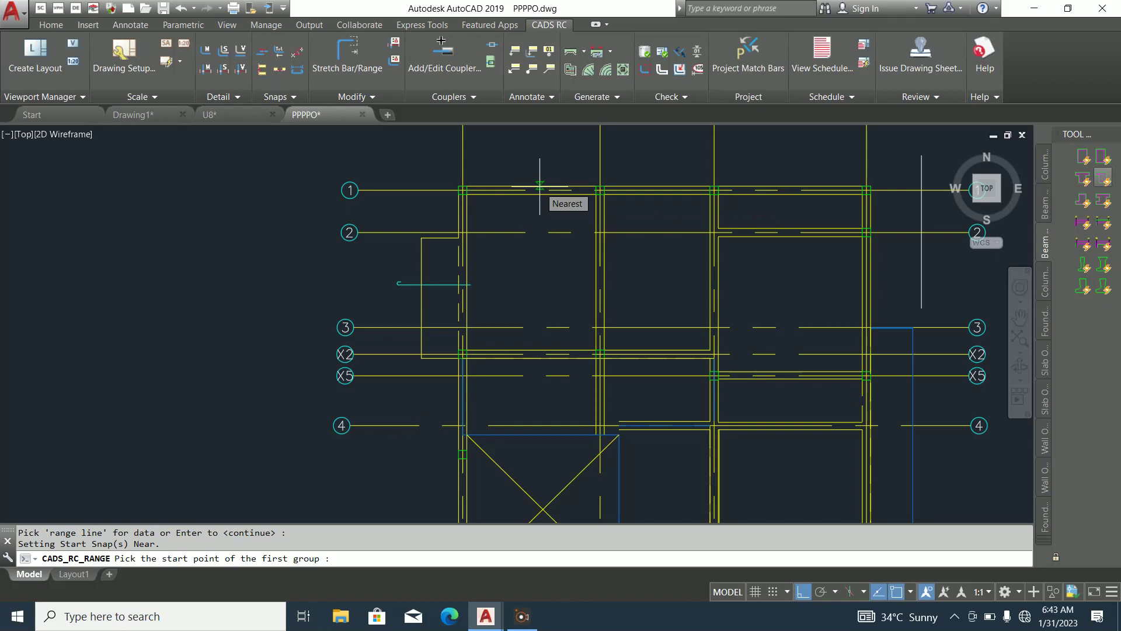
pyautogui.click(539, 187)
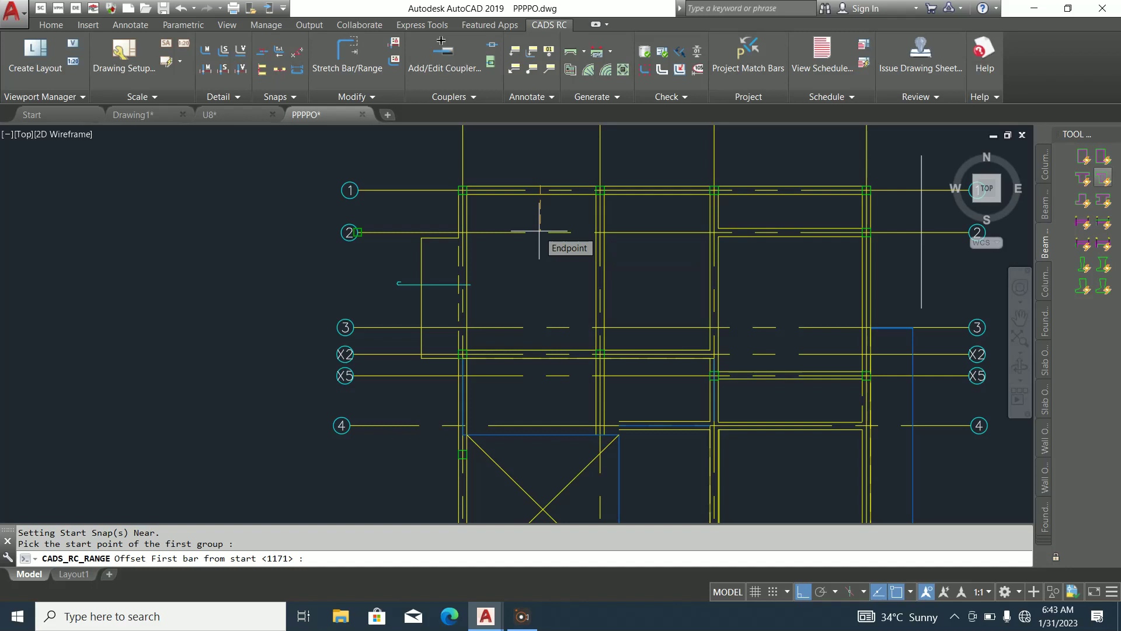
pyautogui.write('25')
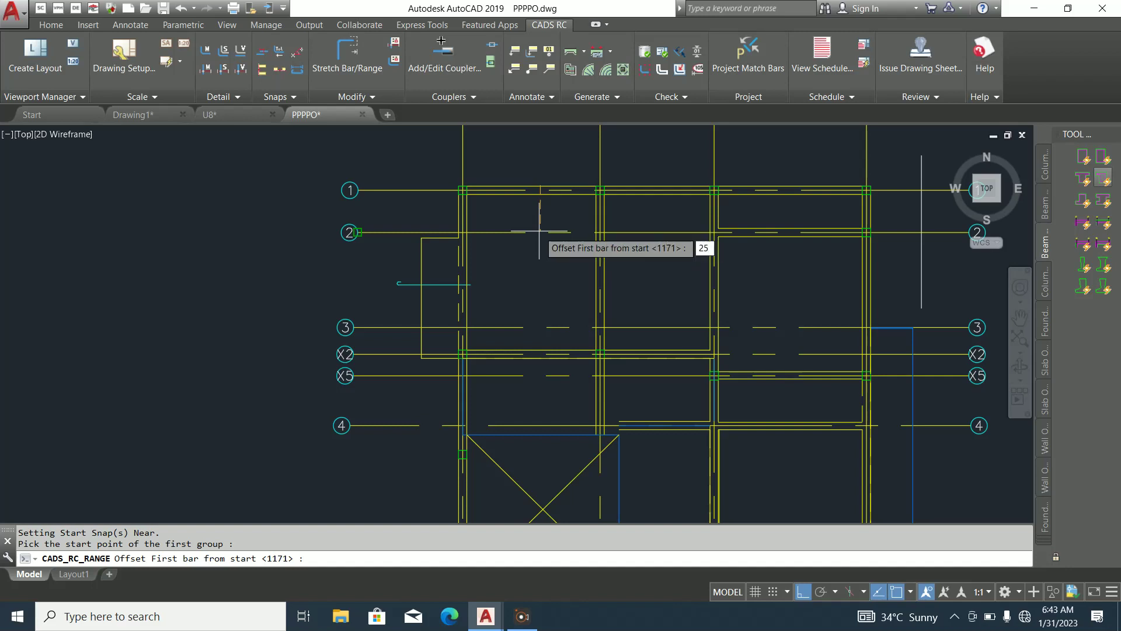
pyautogui.press('Return')
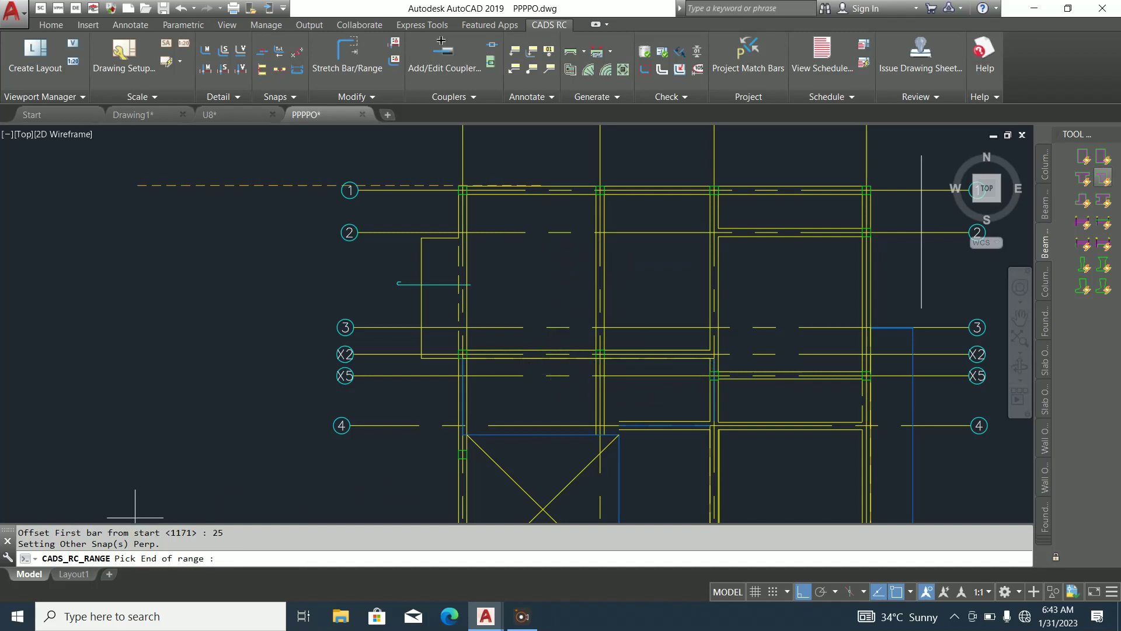
# End the first group at the upper face of the grid X2 beam with a last-bar offset of 25 and centre spacing of 200
pyautogui.click(540, 350)
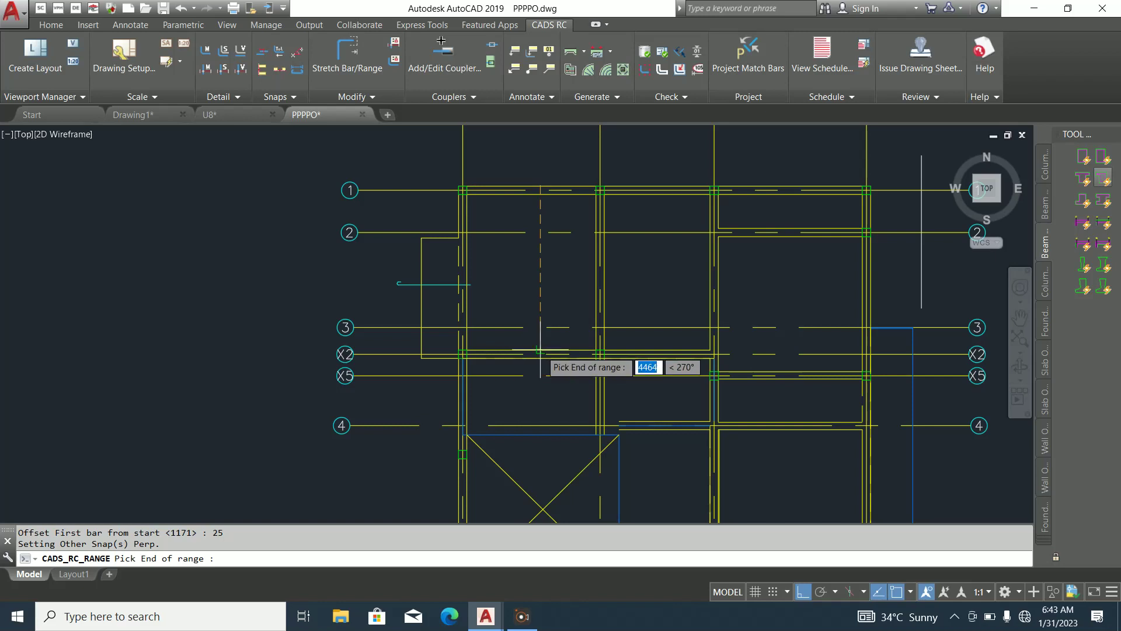
pyautogui.press('Return')
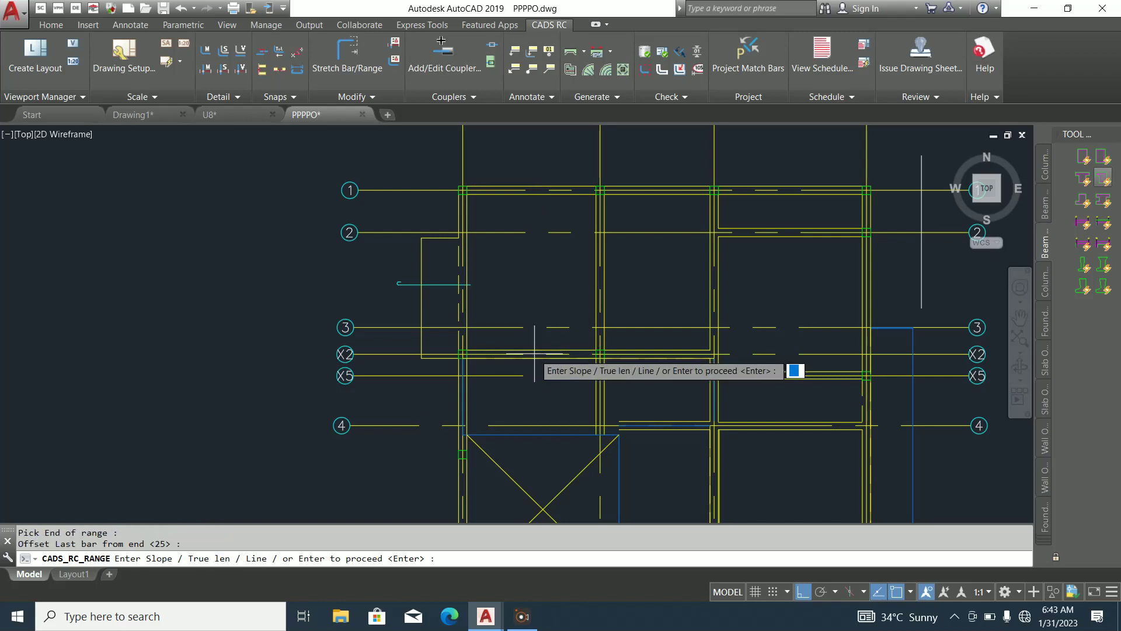
pyautogui.press('Return')
pyautogui.write('2')
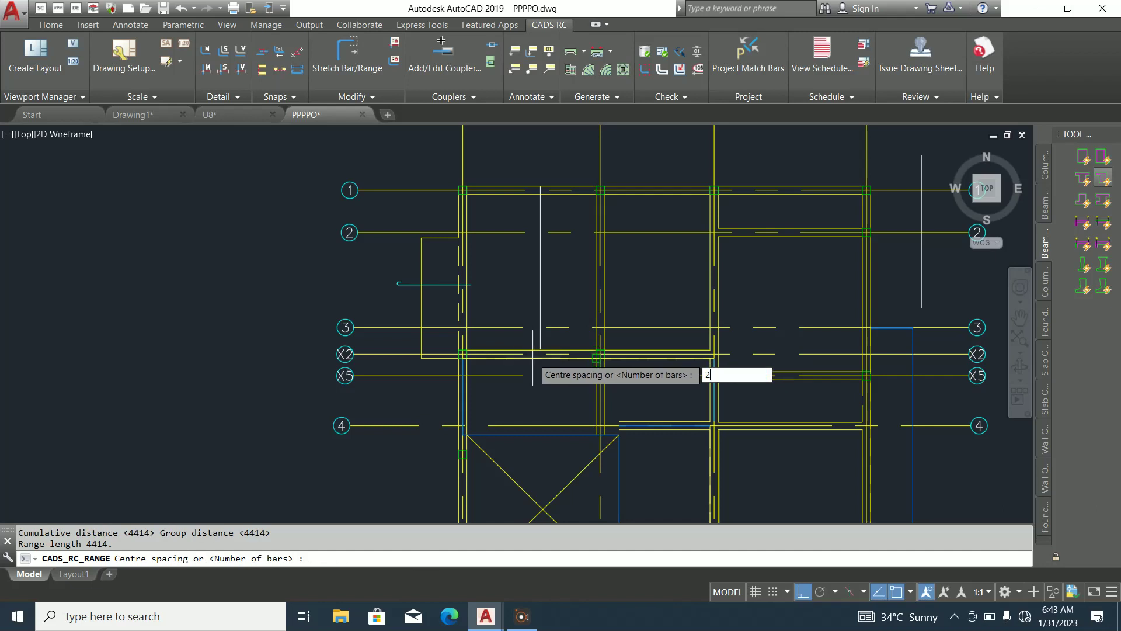
pyautogui.write('00')
pyautogui.press('Return')
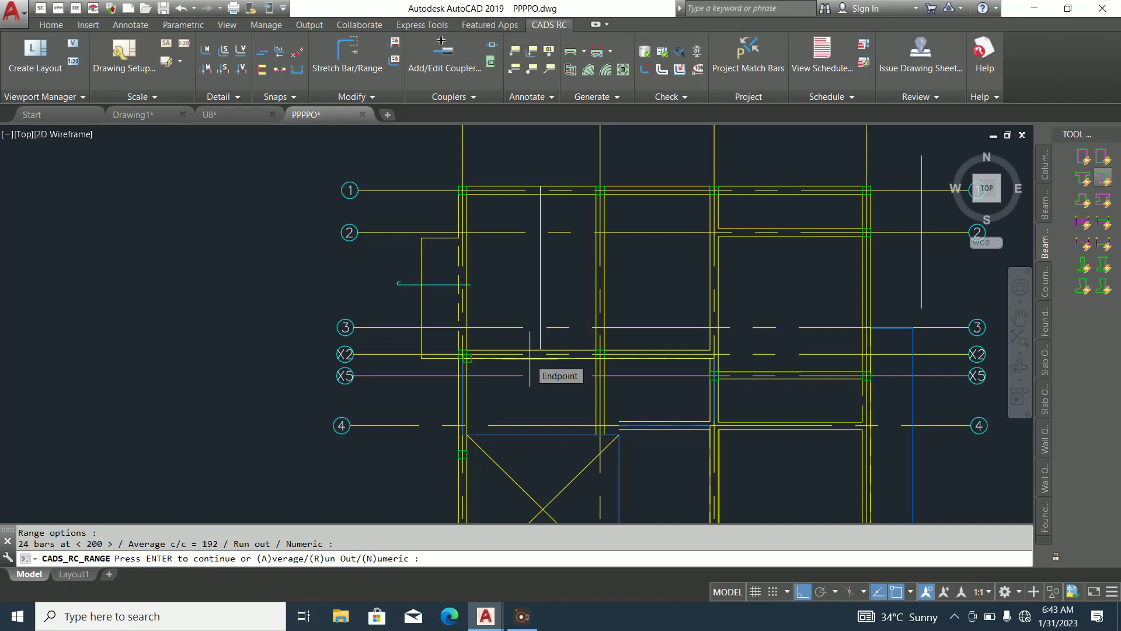
pyautogui.press('Return')
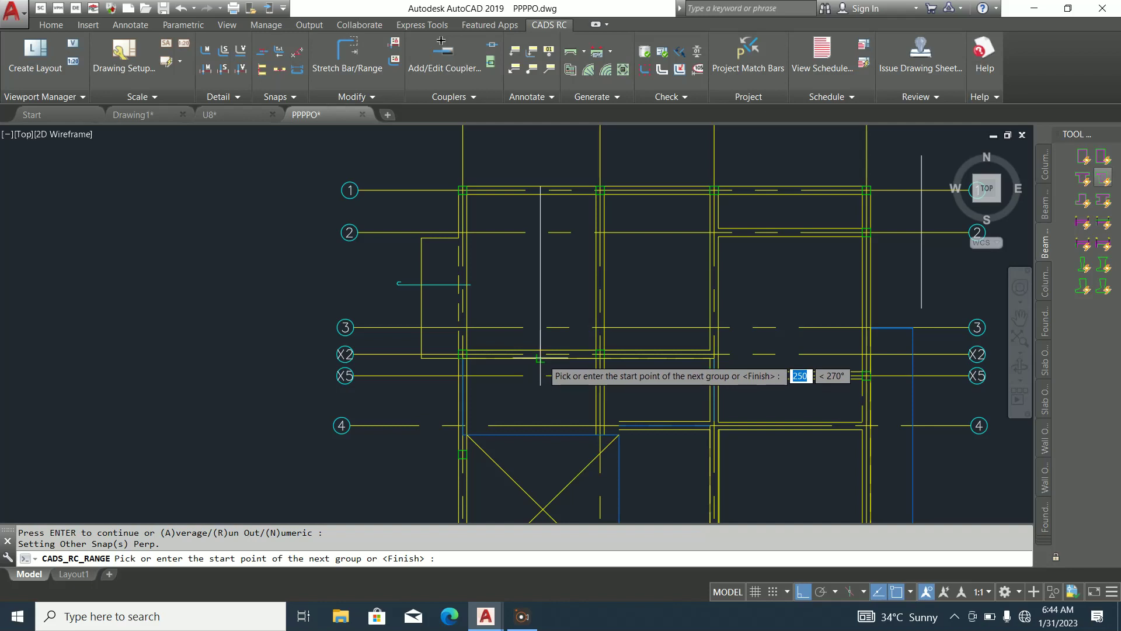
# Add a second range group from the lower face of the grid X2 beam to the crossed opening's upper edge, with 25 offsets at both ends
pyautogui.click(539, 363)
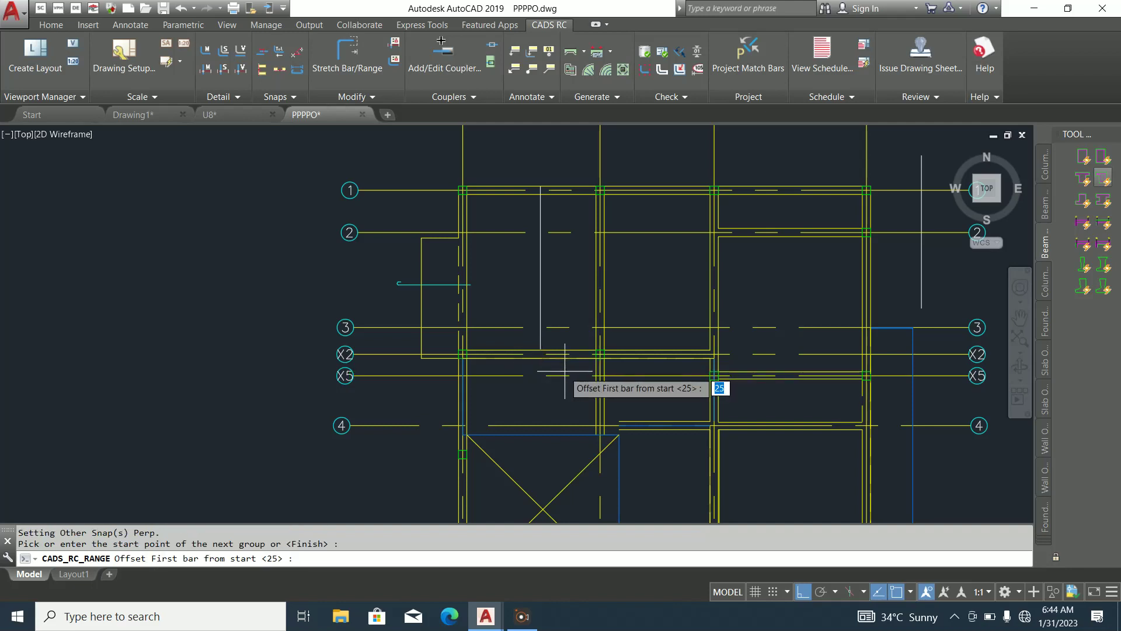
pyautogui.press('Return')
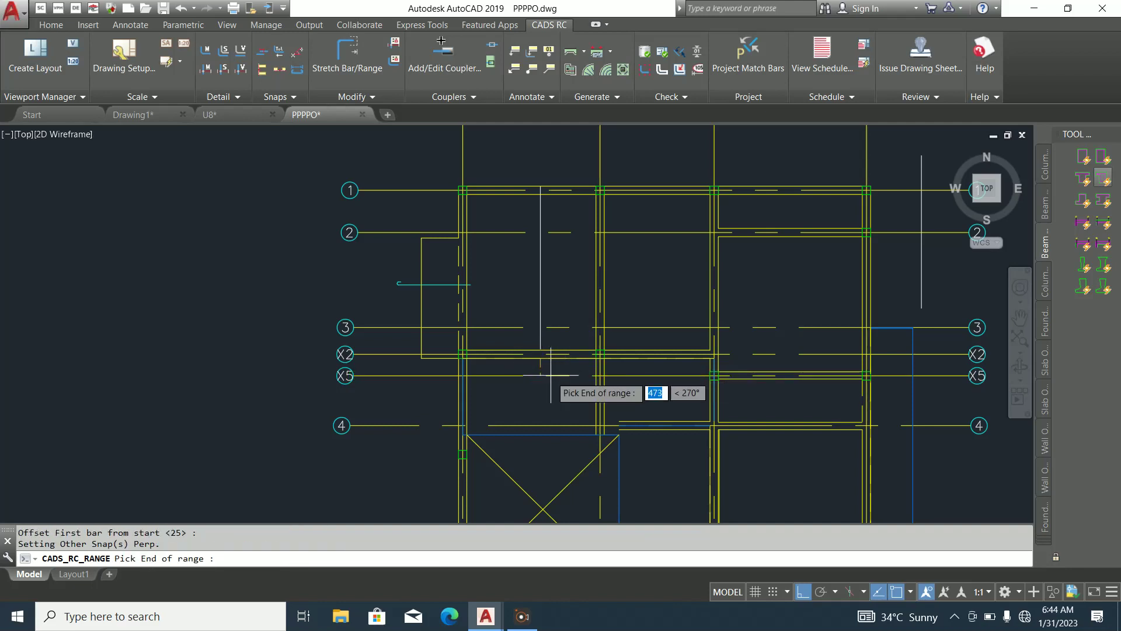
pyautogui.scroll(2, 535, 466)
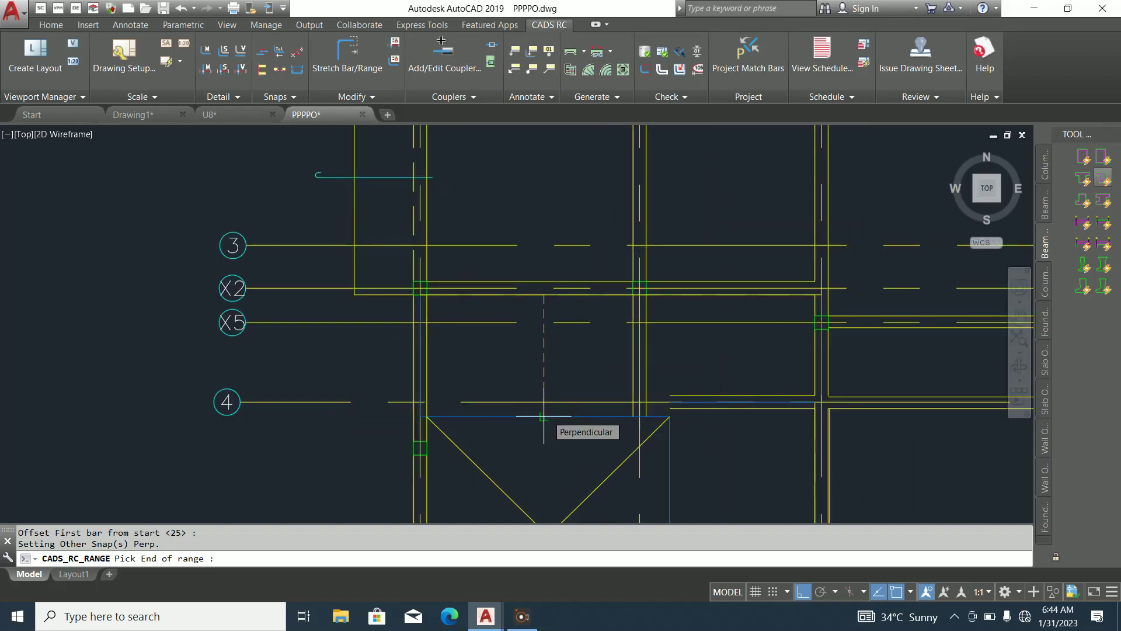
pyautogui.click(544, 416)
pyautogui.press('Return')
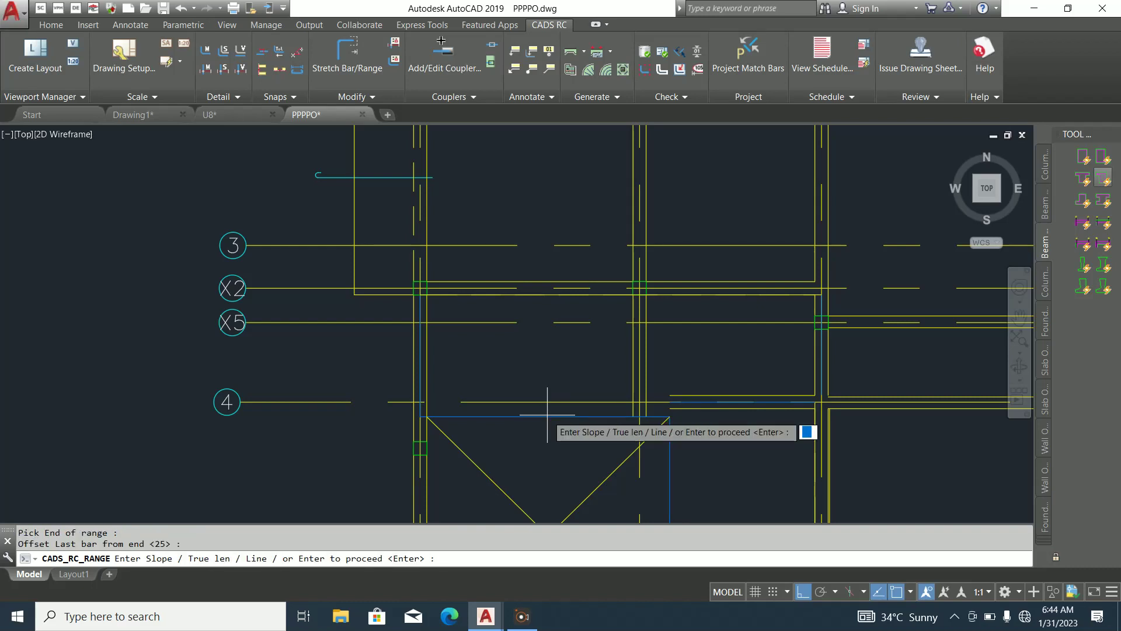
pyautogui.press('Return')
pyautogui.press('Return')
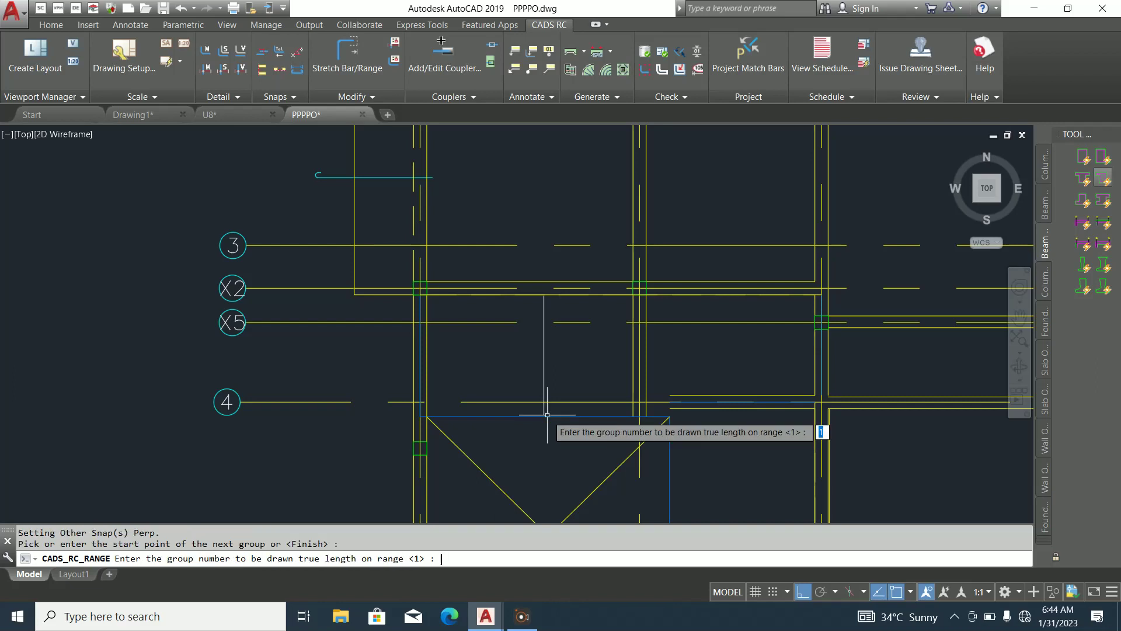
# Choose group 1 as the true-length group and place the bar label above grid 1 between grids A and B
pyautogui.press('Return')
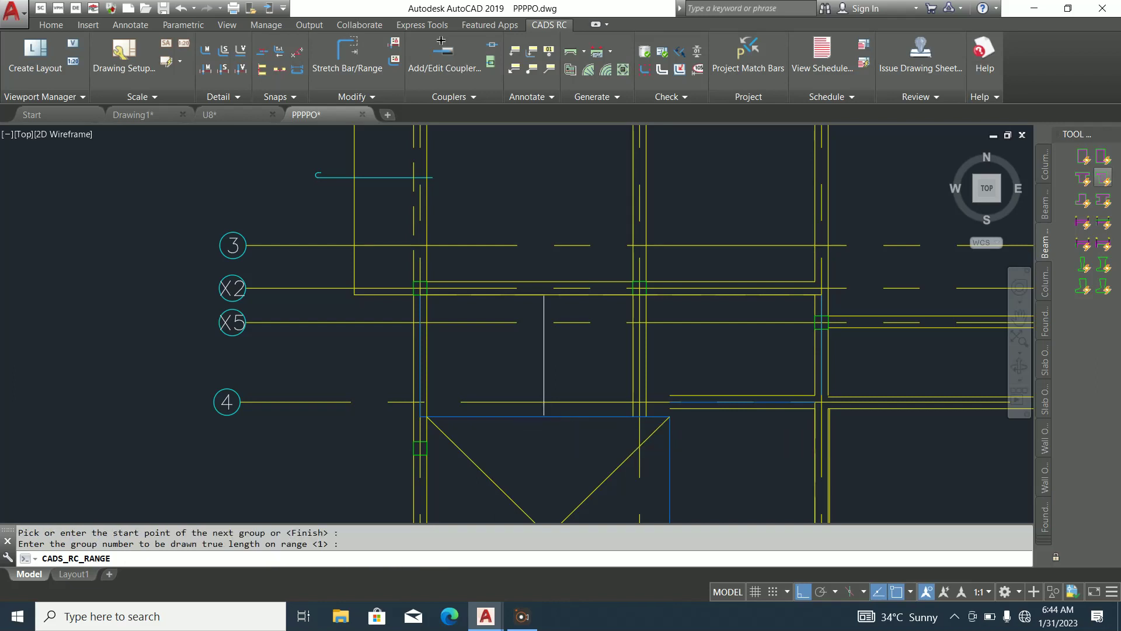
pyautogui.scroll(-4, 476, 468)
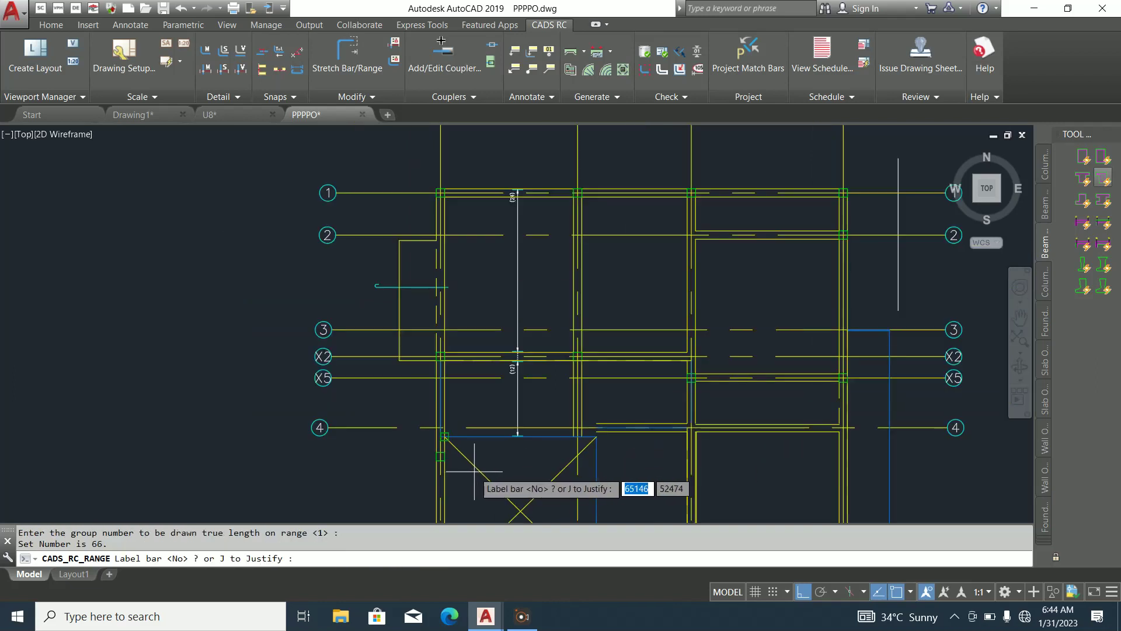
pyautogui.click(504, 283)
# Rotate the bar label 90 degrees so it reads upward, and shift it further up above grid 1 between grids A and B
pyautogui.scroll(6, 504, 283)
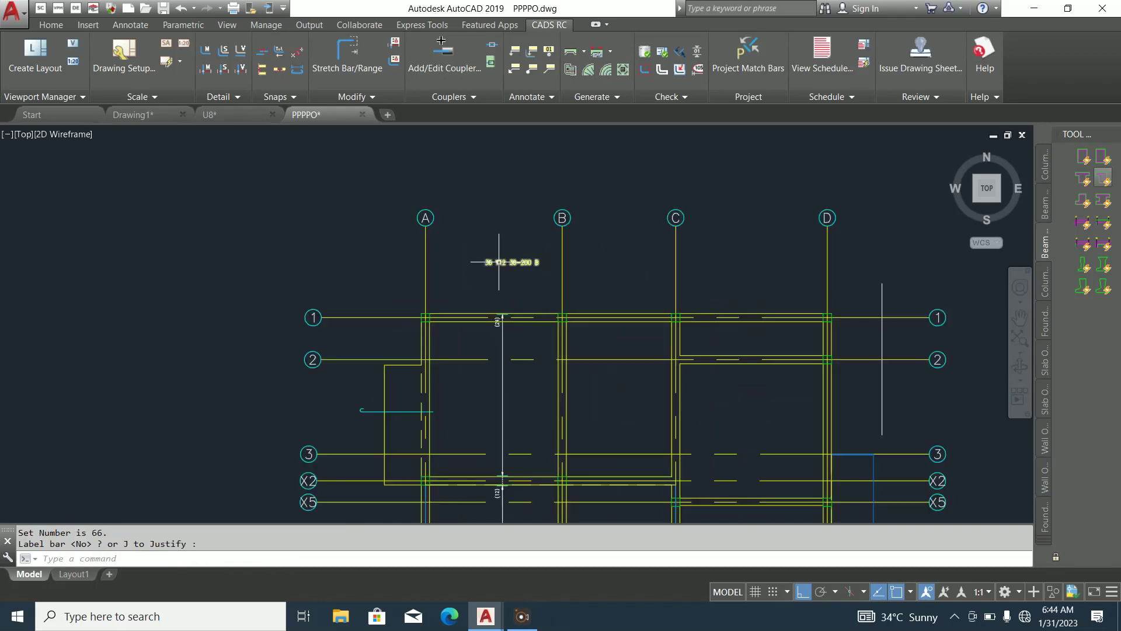
pyautogui.click(567, 307)
pyautogui.click(498, 214)
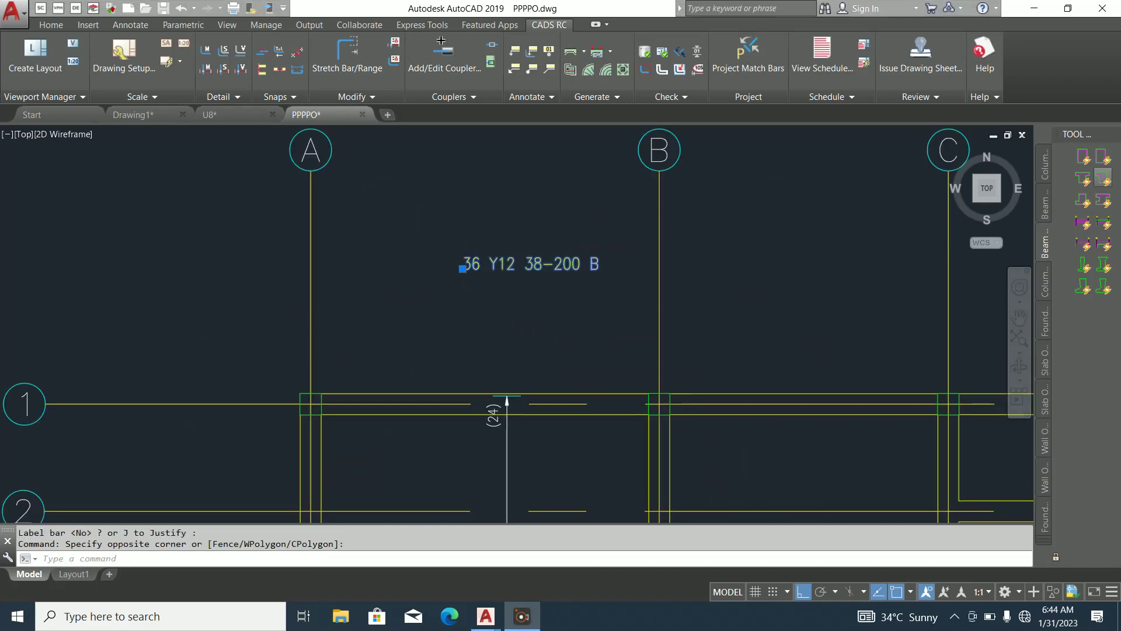
pyautogui.rightClick(566, 229)
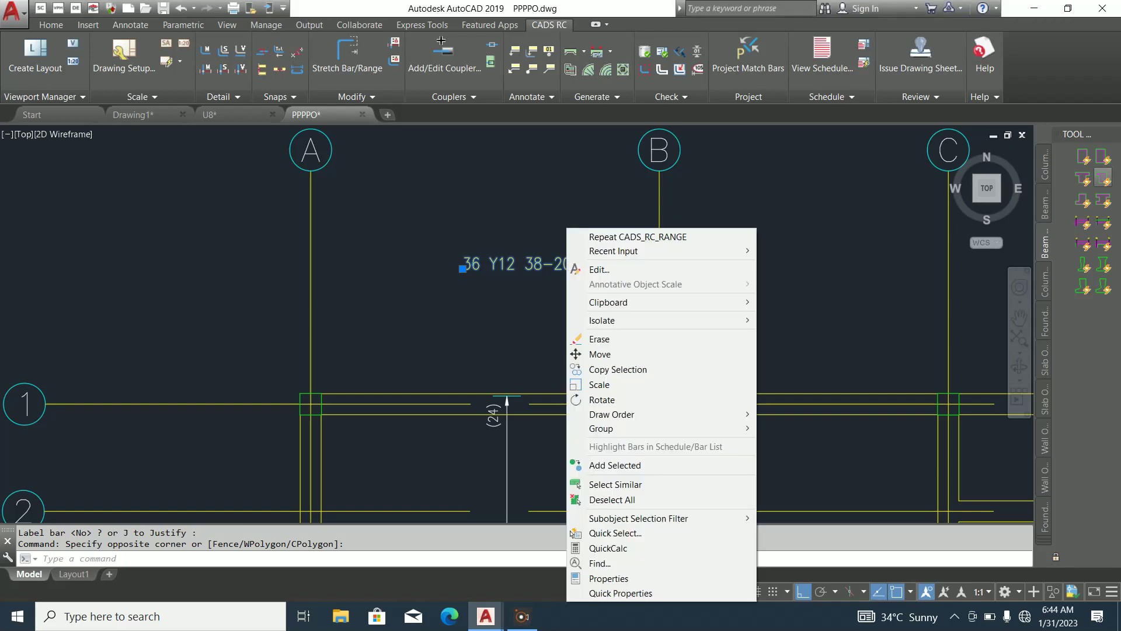
pyautogui.click(604, 399)
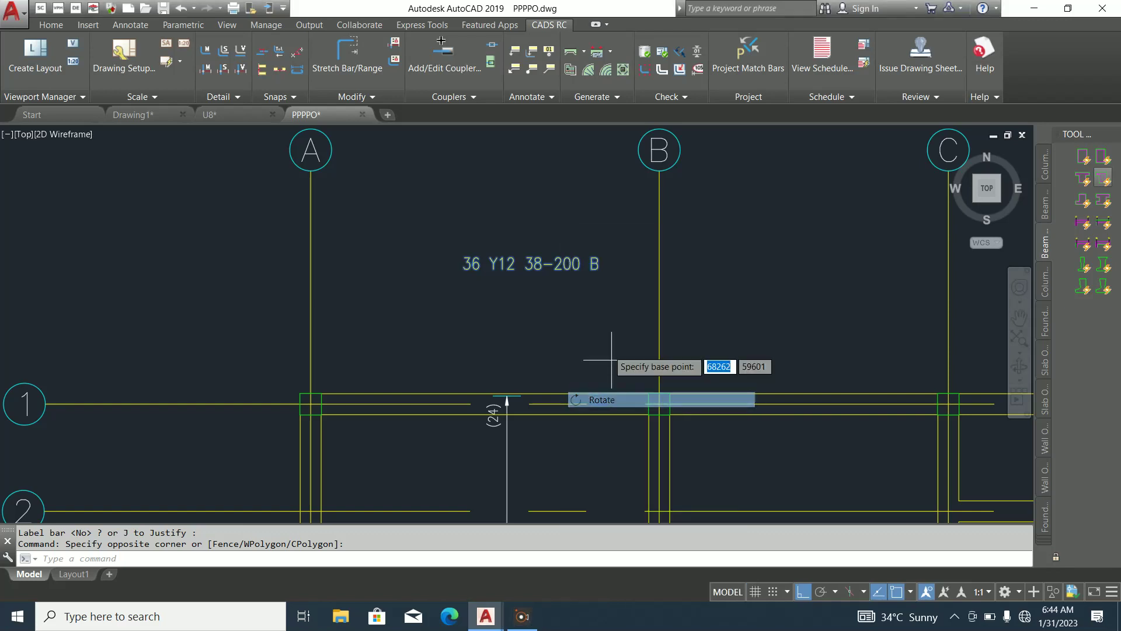
pyautogui.click(580, 265)
pyautogui.click(538, 155)
pyautogui.click(580, 292)
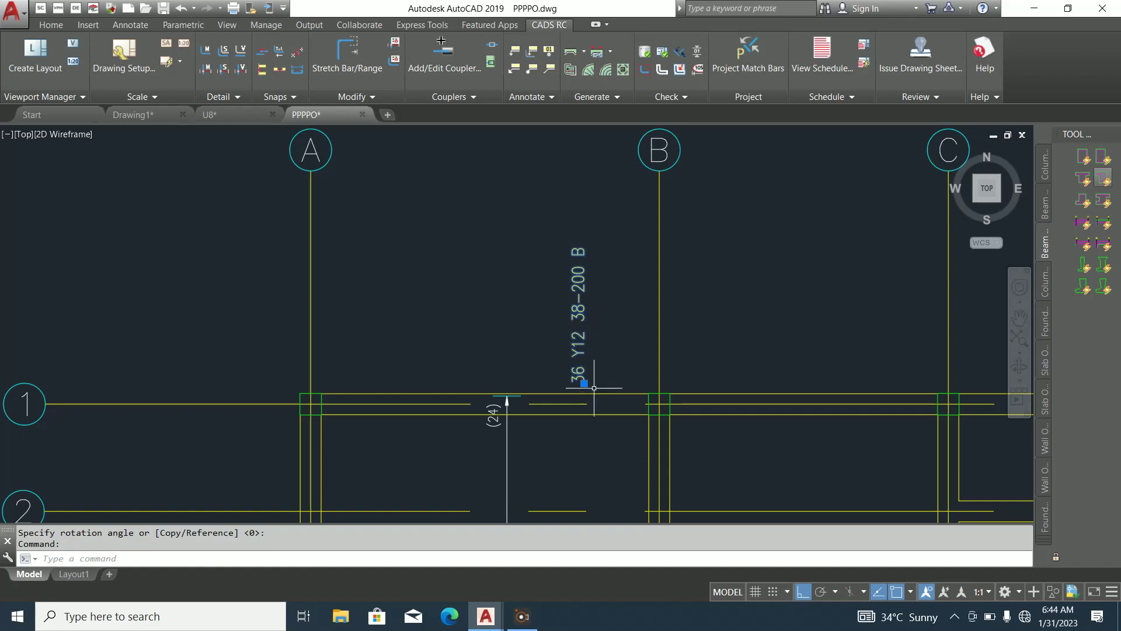
pyautogui.click(583, 384)
pyautogui.click(539, 302)
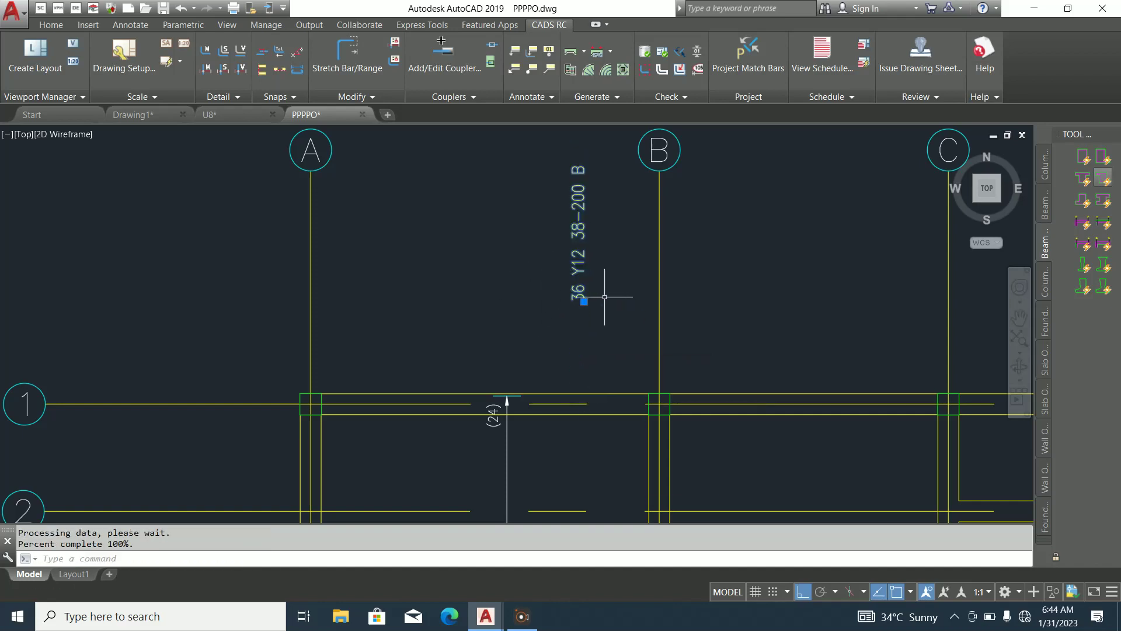
# Move the rotated bar label horizontally towards grid A so it stands above the bar range line
pyautogui.click(596, 248)
pyautogui.click(552, 220)
pyautogui.rightClick(550, 220)
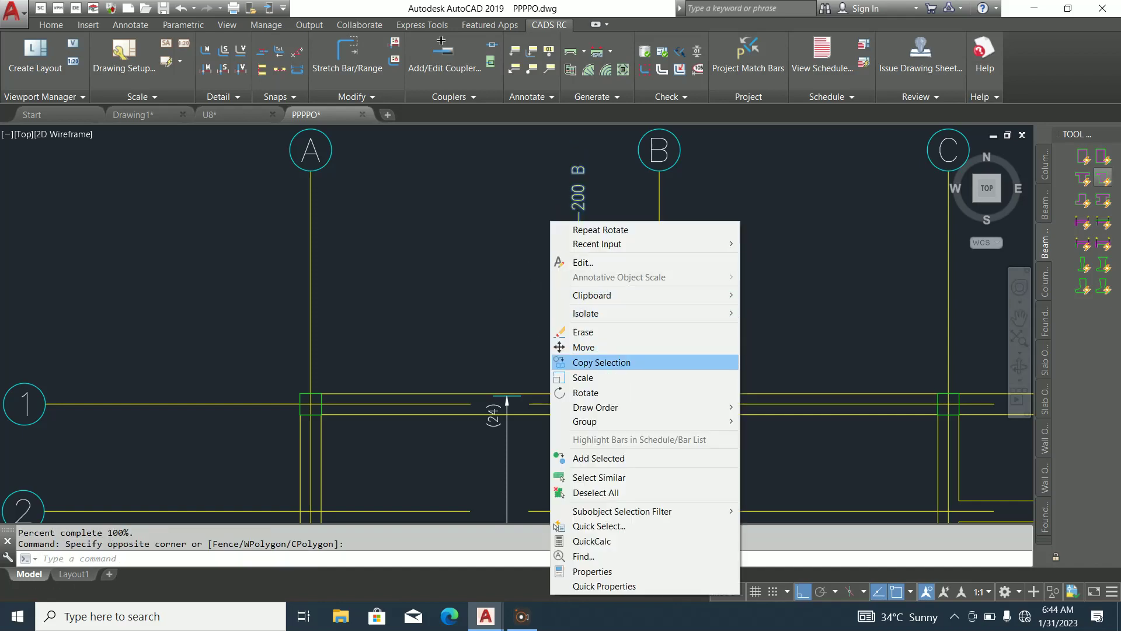
pyautogui.click(584, 346)
pyautogui.click(581, 243)
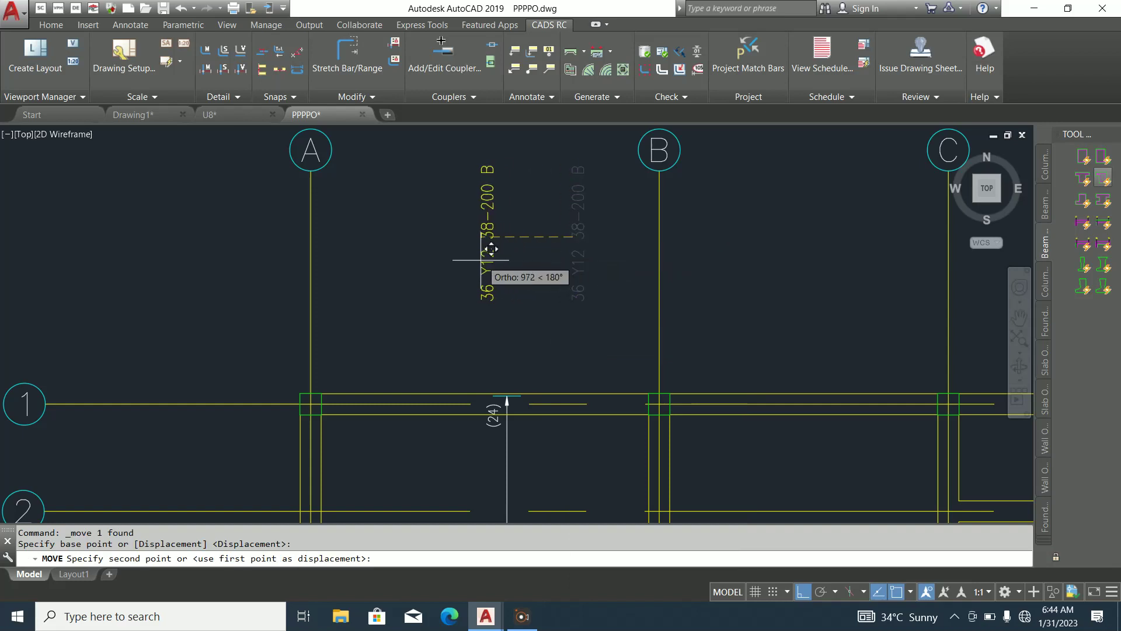
pyautogui.click(490, 243)
pyautogui.scroll(-4, 514, 281)
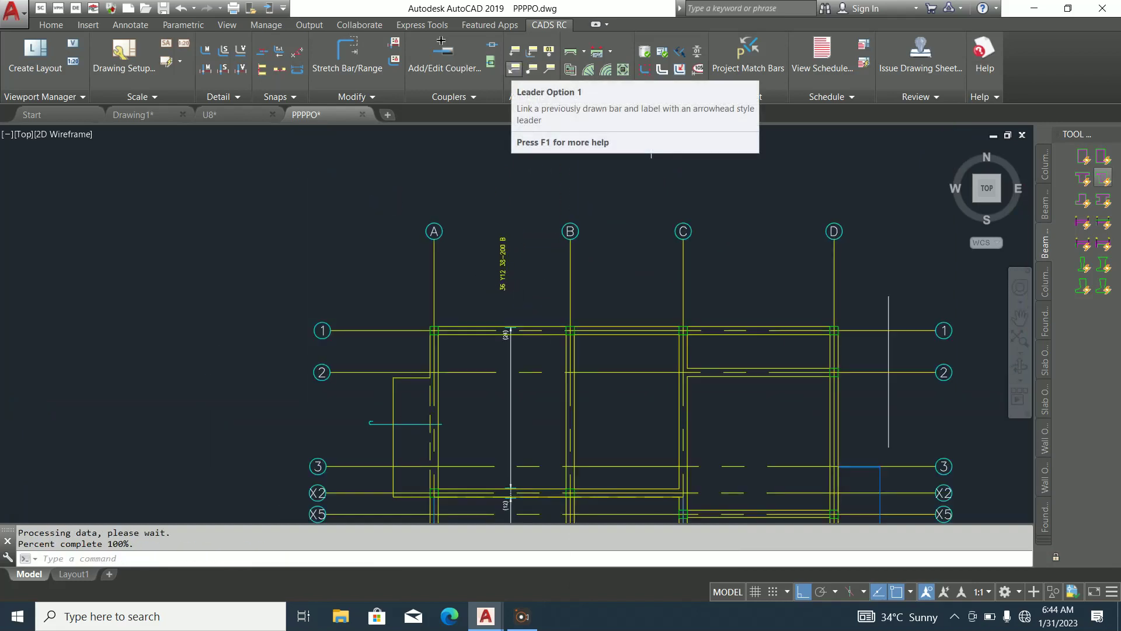
# Draw an arrowhead leader from the upper end of the range line at grid 1 straight up past the bar label
pyautogui.click(514, 68)
pyautogui.click(510, 331)
pyautogui.click(513, 186)
pyautogui.scroll(2, 506, 270)
pyautogui.press('Escape')
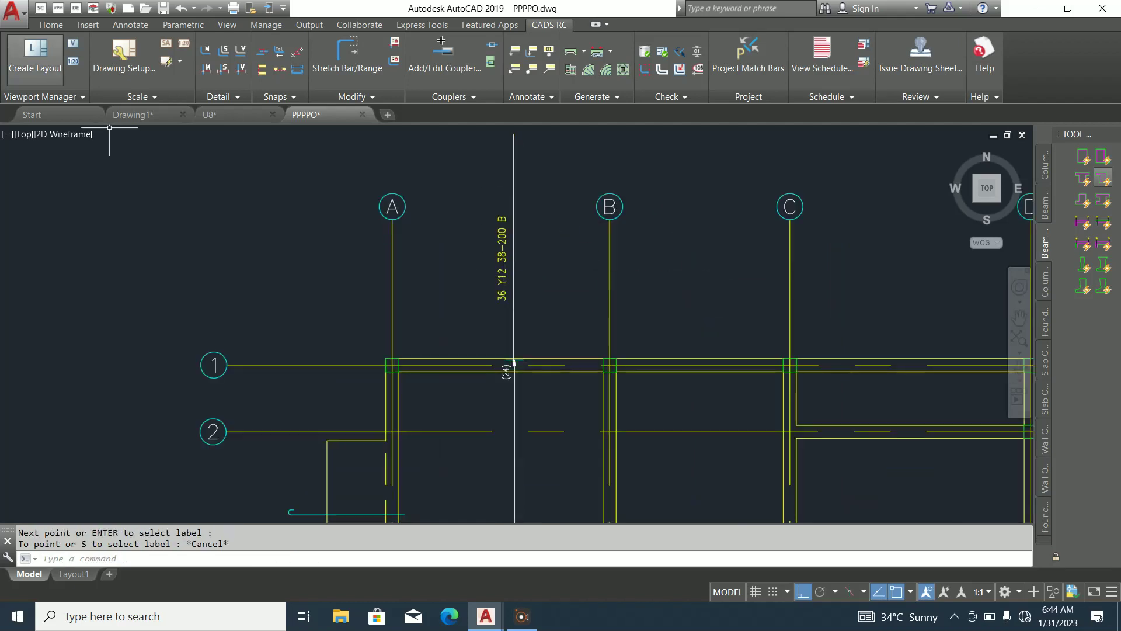
# Draw a horizontal alignment line above grid 1, running from outside grid A to beyond grid C
pyautogui.click(50, 24)
pyautogui.click(15, 59)
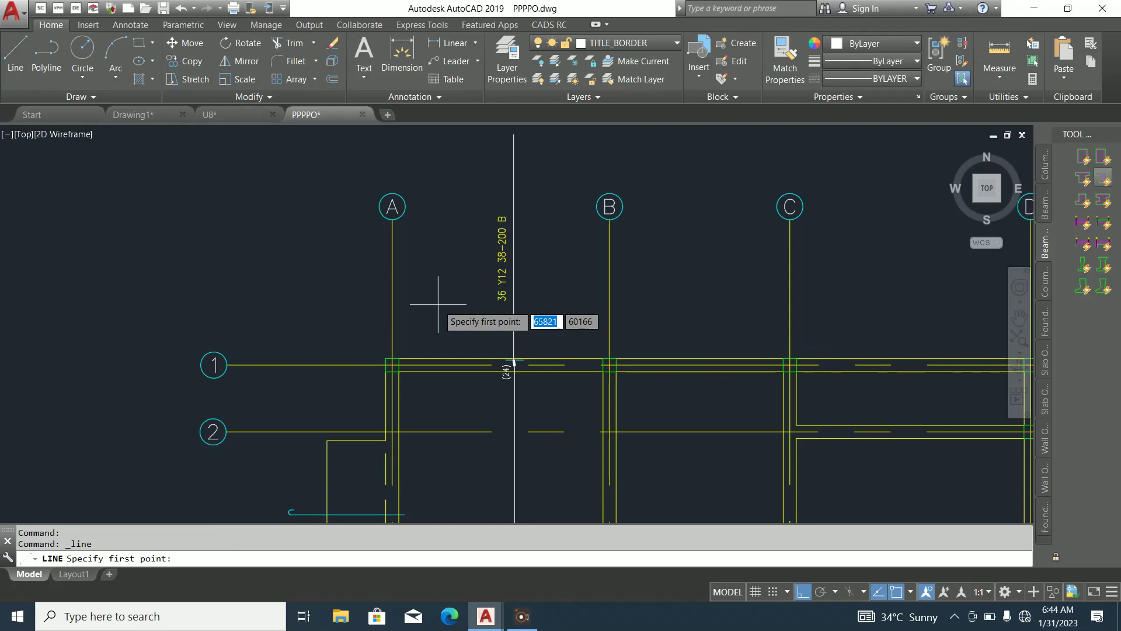
pyautogui.click(357, 316)
pyautogui.click(906, 318)
pyautogui.press('Escape')
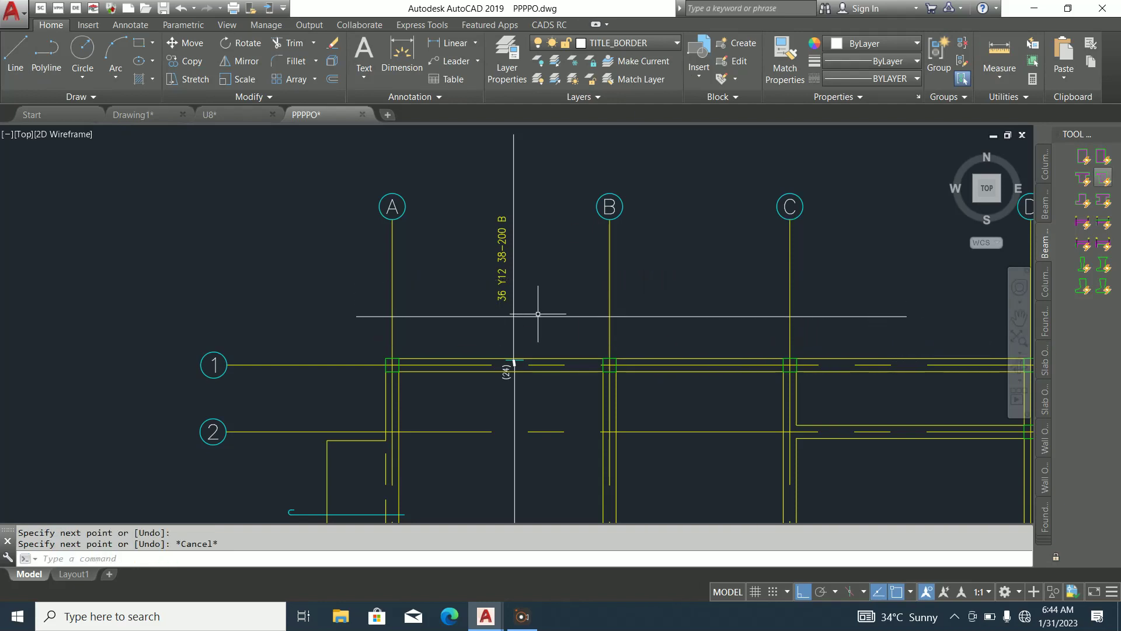
# Move the bar label's base point onto the intersection of the vertical leader and the horizontal alignment line
pyautogui.click(505, 300)
pyautogui.click(506, 301)
pyautogui.click(514, 317)
pyautogui.press('Escape')
pyautogui.scroll(-4, 523, 298)
pyautogui.scroll(2, 479, 365)
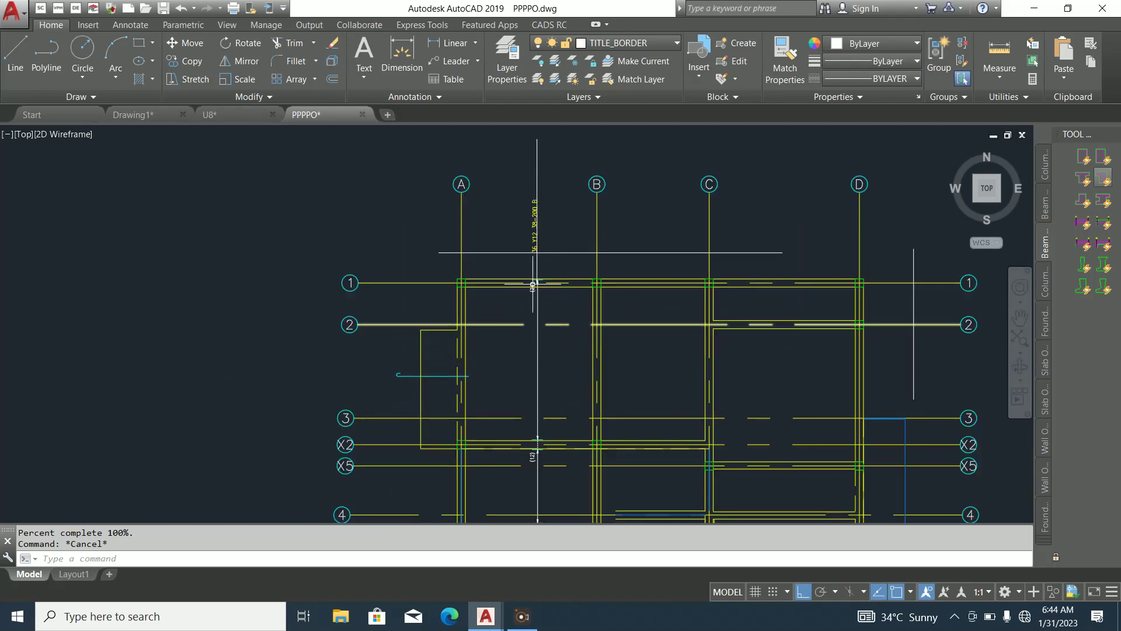
# Draw a short horizontal helper line across the slab's outer edge just below the hooked bar outside grid A
pyautogui.scroll(-2, 541, 272)
pyautogui.scroll(6, 475, 344)
pyautogui.press('Escape')
pyautogui.click(477, 337)
pyautogui.press('Escape')
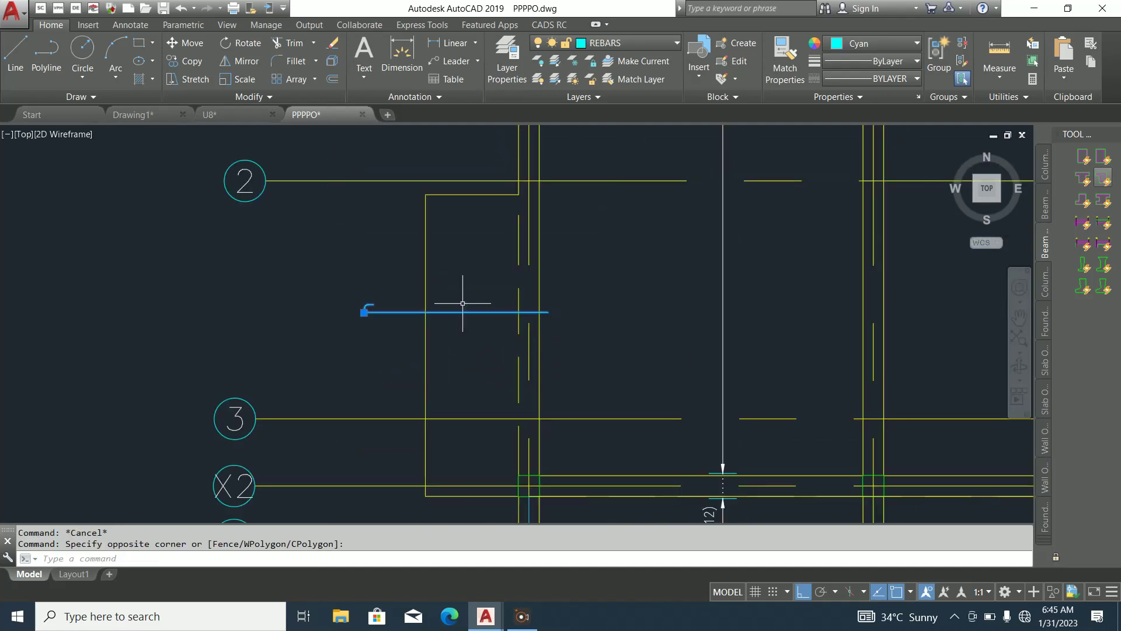
pyautogui.click(15, 56)
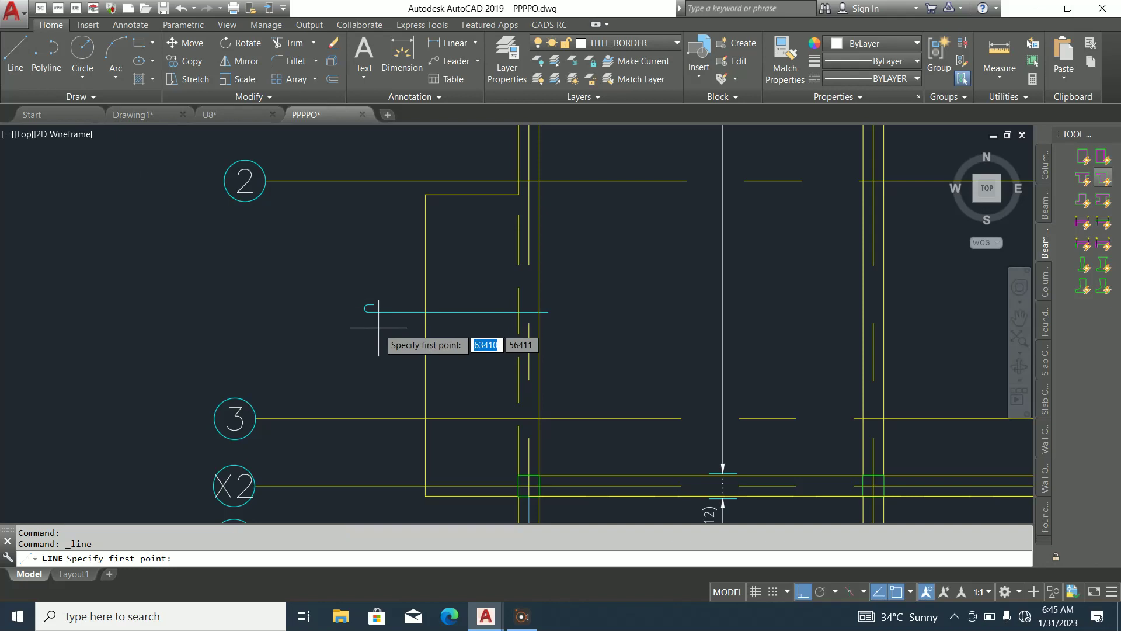
pyautogui.scroll(3, 399, 318)
pyautogui.click(440, 335)
pyautogui.click(569, 337)
pyautogui.press('Escape')
# Move the hooked bar's hooked end onto the helper line's crossing with the slab edge, and delete the helper line
pyautogui.click(413, 325)
pyautogui.click(319, 307)
pyautogui.click(311, 305)
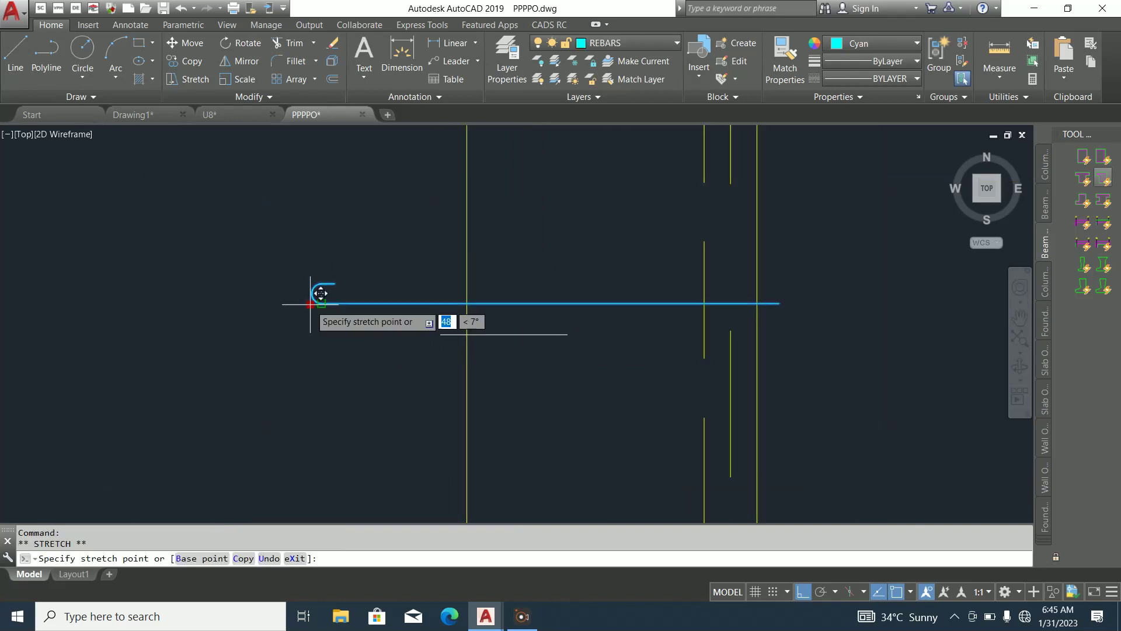
pyautogui.click(467, 334)
pyautogui.press('Escape')
pyautogui.click(450, 350)
pyautogui.click(438, 301)
pyautogui.press('Delete')
# Shift the hooked bar 25 inward from the slab's outer edge
pyautogui.scroll(3, 526, 313)
pyautogui.click(512, 383)
pyautogui.click(325, 338)
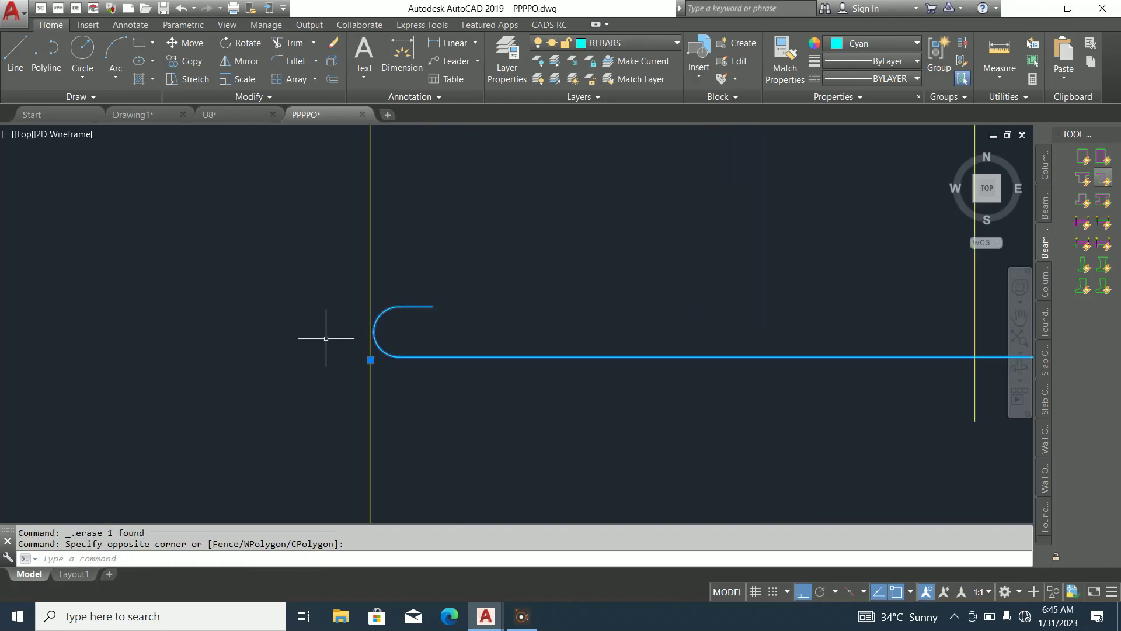
pyautogui.click(371, 360)
pyautogui.write('2')
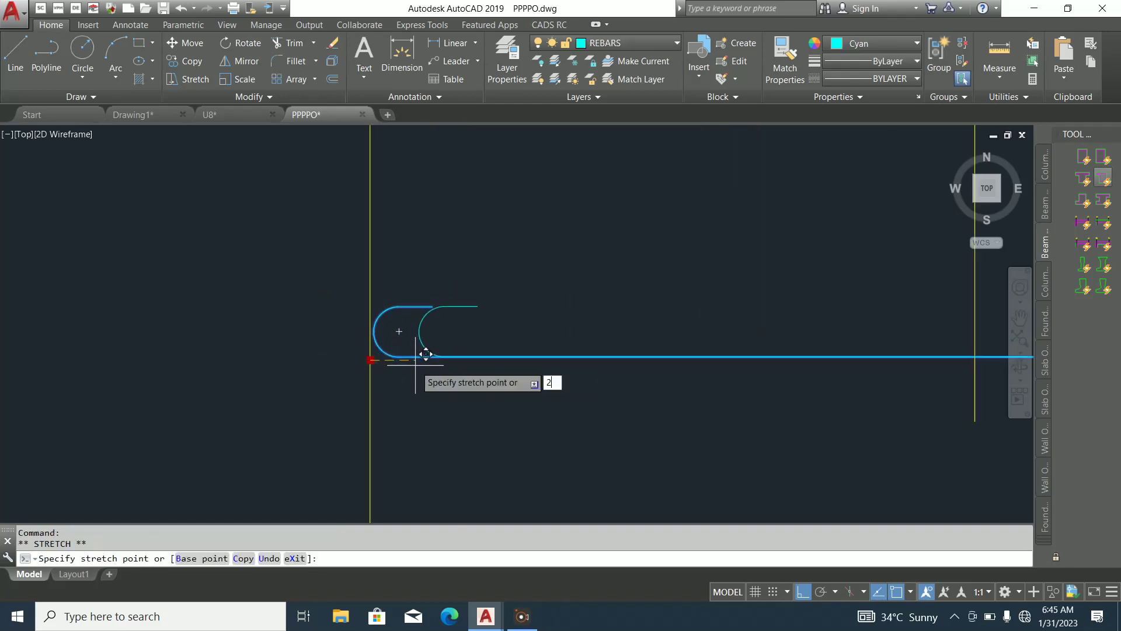
pyautogui.write('5')
pyautogui.press('Return')
pyautogui.scroll(-5, 450, 310)
pyautogui.press('Escape')
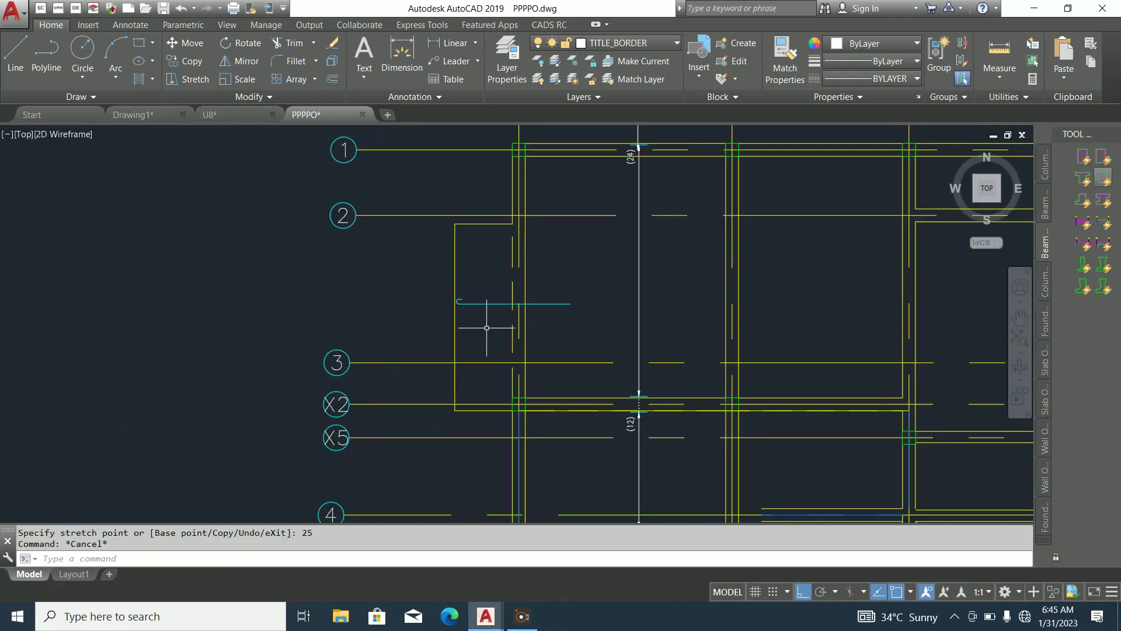
pyautogui.scroll(2, 487, 322)
pyautogui.scroll(-4, 494, 320)
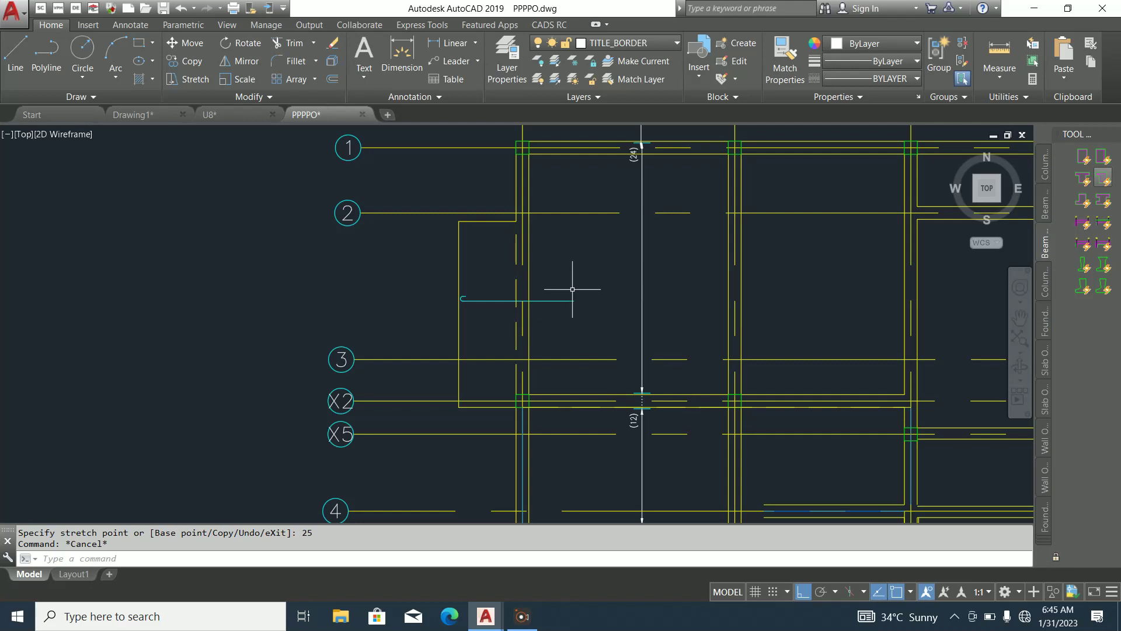
pyautogui.scroll(-2, 642, 286)
pyautogui.scroll(6, 642, 262)
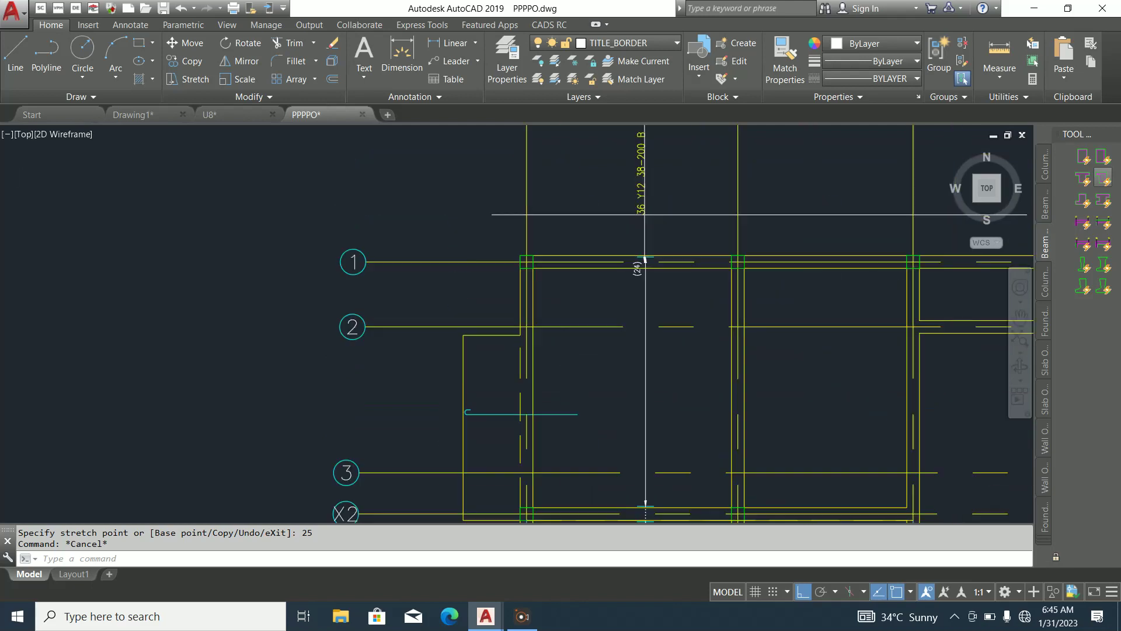
pyautogui.click(635, 266)
pyautogui.click(627, 273)
pyautogui.rightClick(616, 195)
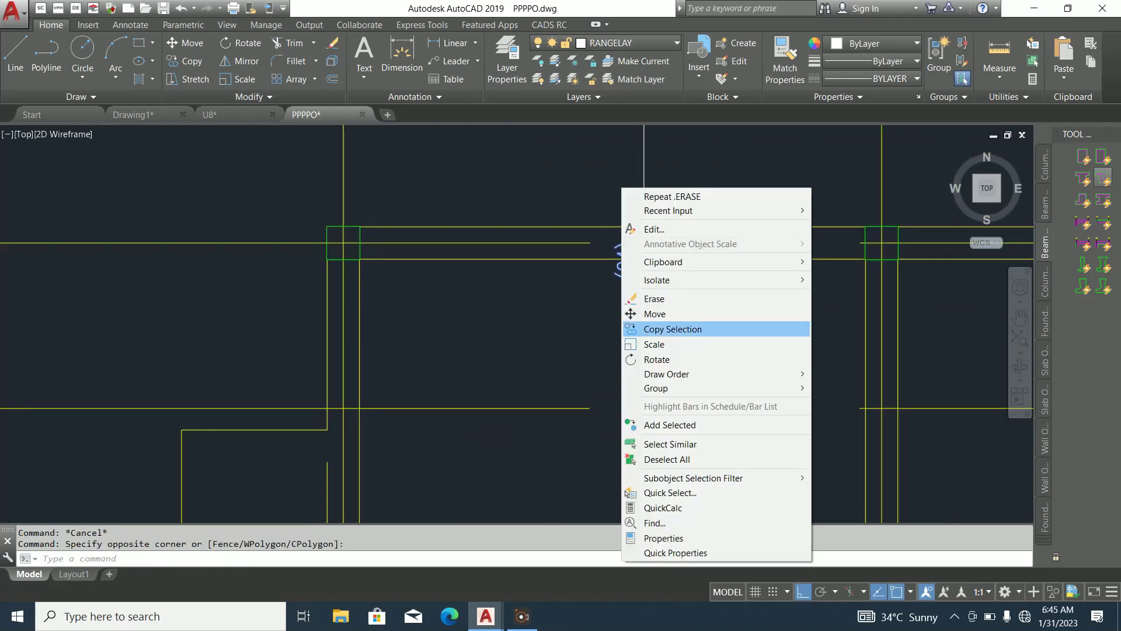
pyautogui.click(651, 313)
pyautogui.click(646, 257)
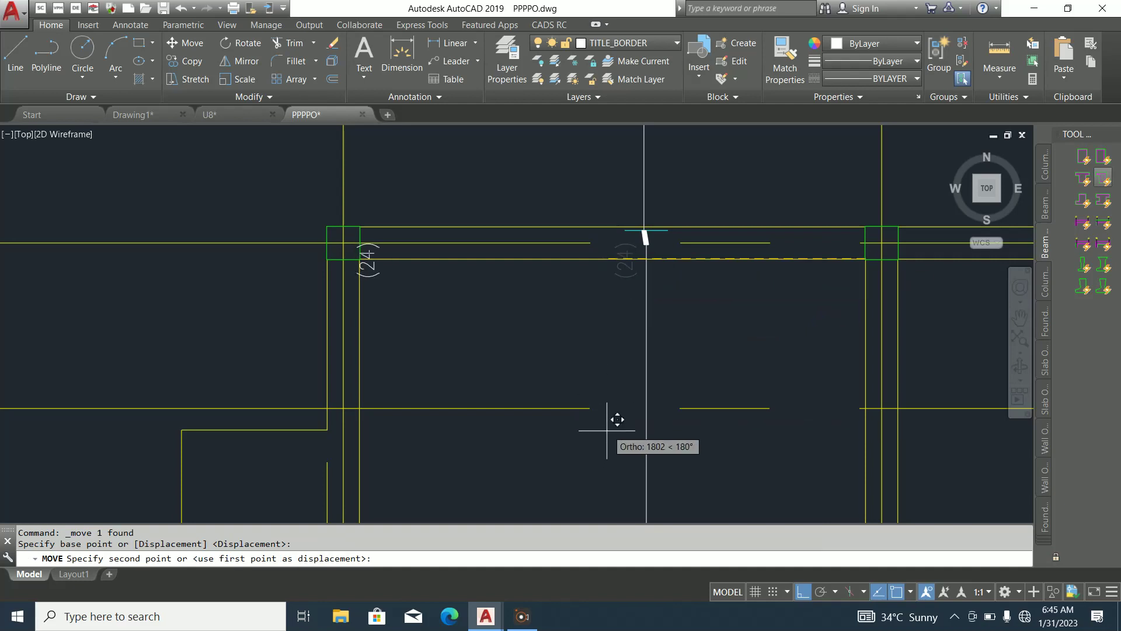
pyautogui.press('Escape')
# Turn off Ortho and move the (24) label down from the grid 1 beam to just below grid 2
pyautogui.press('F8')
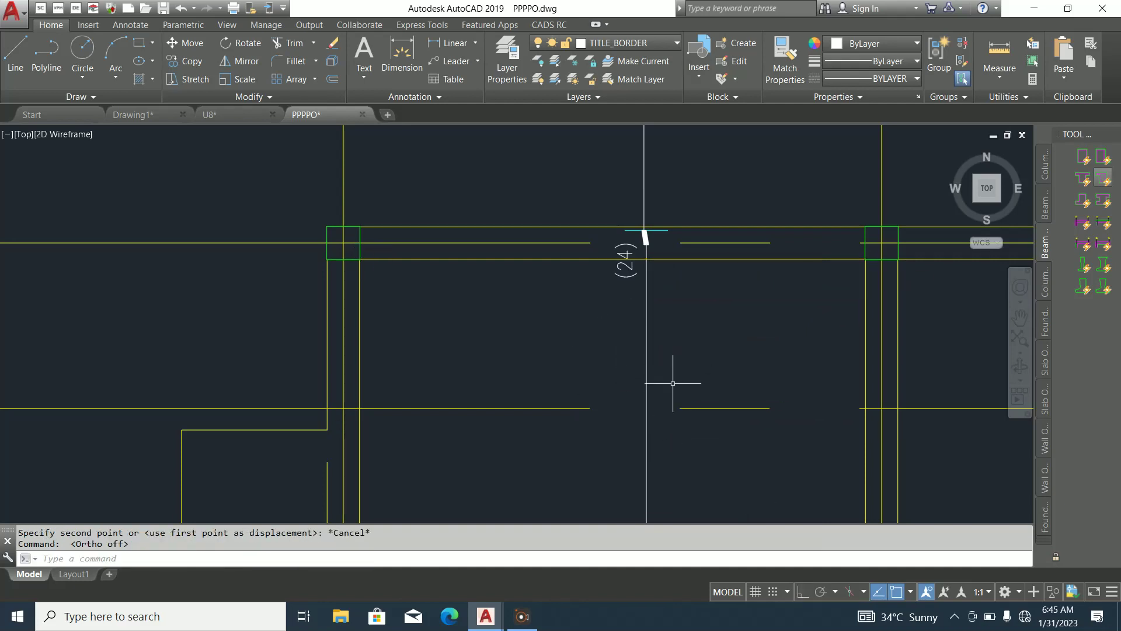
pyautogui.click(634, 285)
pyautogui.rightClick(572, 229)
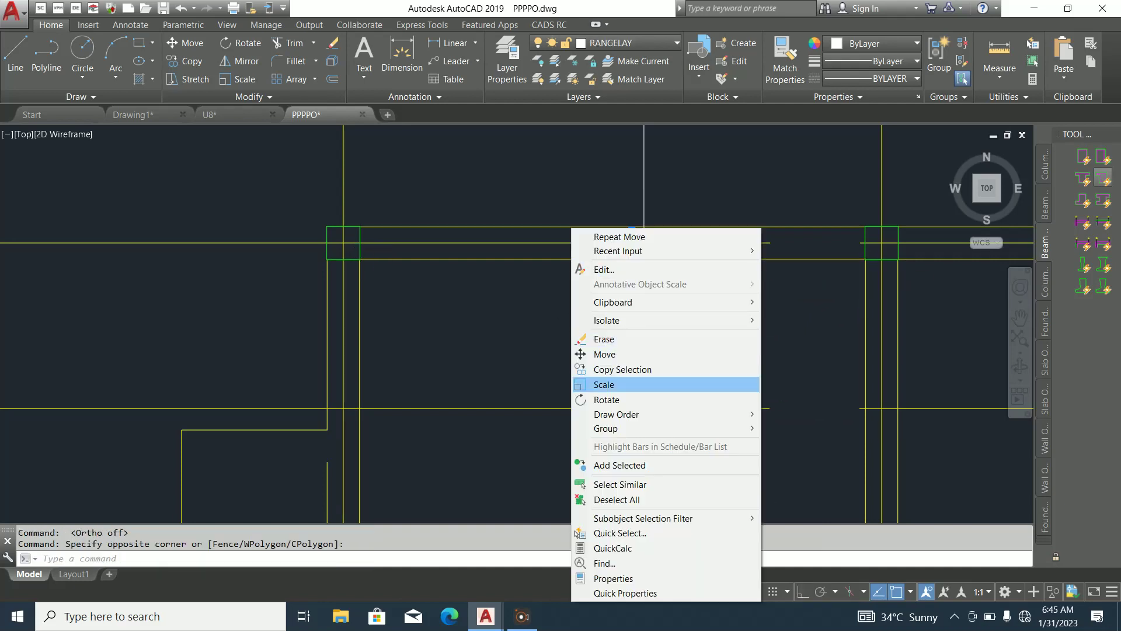
pyautogui.click(605, 353)
pyautogui.click(865, 259)
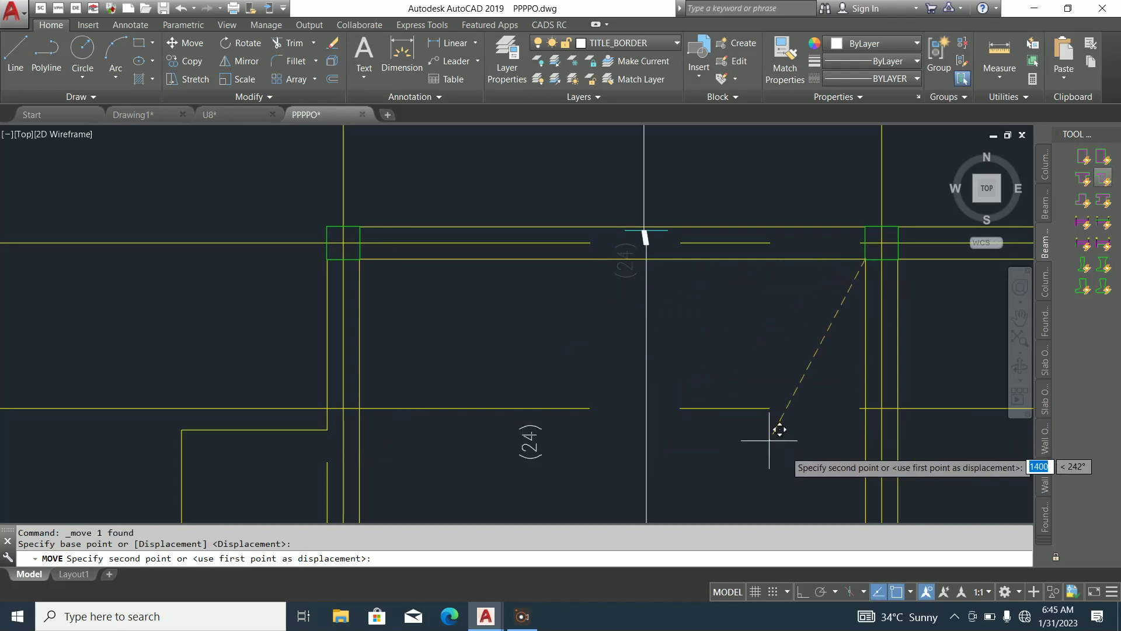
pyautogui.click(835, 442)
pyautogui.press('Escape')
# Move the (24) label sideways so it sits close beside the range line below grid 2
pyautogui.click(610, 464)
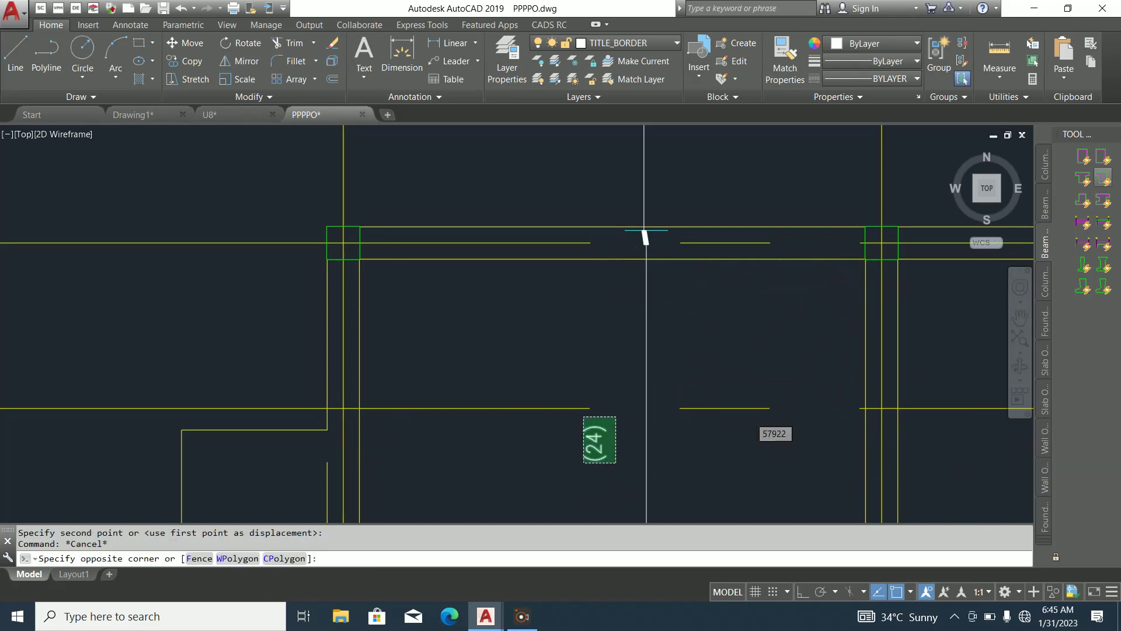
pyautogui.click(583, 415)
pyautogui.rightClick(596, 229)
pyautogui.click(619, 353)
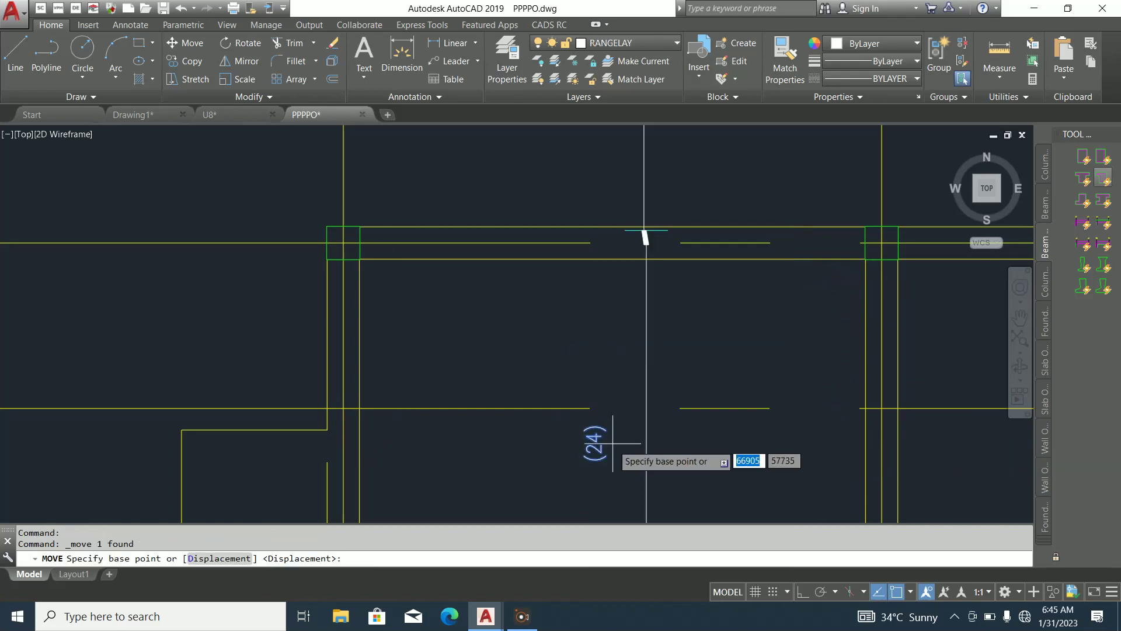
pyautogui.click(599, 443)
pyautogui.click(654, 447)
# Move the (12) label down from the grid X2 beam to beside the middle part of the lower range line
pyautogui.scroll(-5, 655, 315)
pyautogui.scroll(4, 645, 497)
pyautogui.moveTo(645, 496); pyautogui.dragTo(646, 424, button='middle')
pyautogui.scroll(3, 647, 375)
pyautogui.click(646, 390)
pyautogui.click(613, 317)
pyautogui.rightClick(771, 352)
pyautogui.click(804, 354)
pyautogui.click(633, 327)
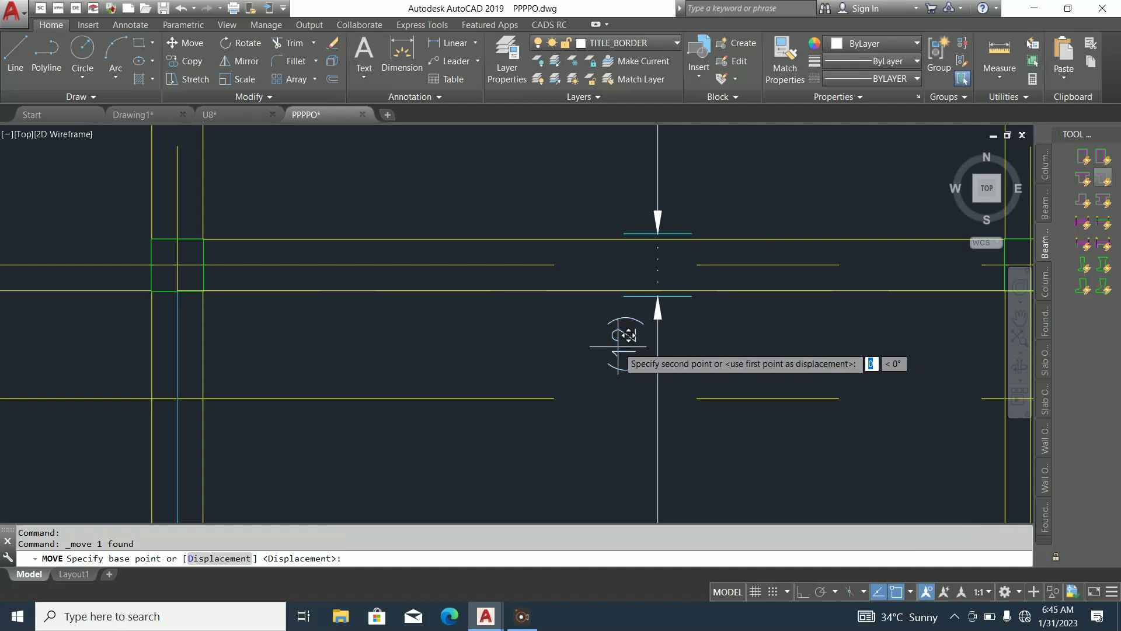
pyautogui.scroll(-3, 669, 401)
pyautogui.scroll(5, 672, 397)
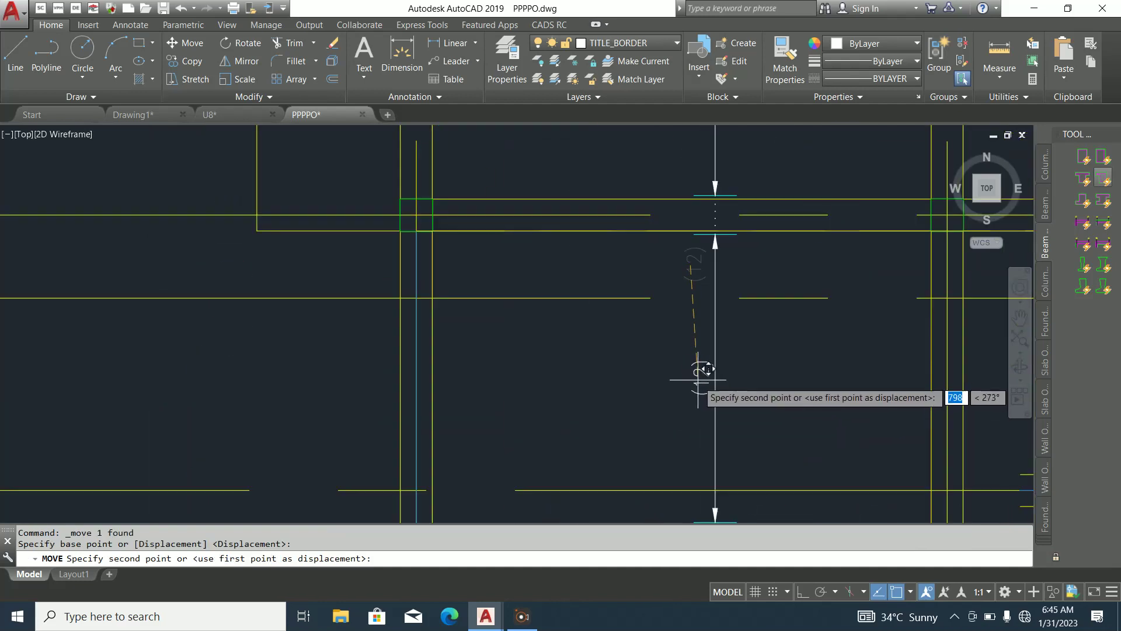
pyautogui.click(675, 418)
pyautogui.scroll(-5, 675, 418)
pyautogui.scroll(5, 513, 369)
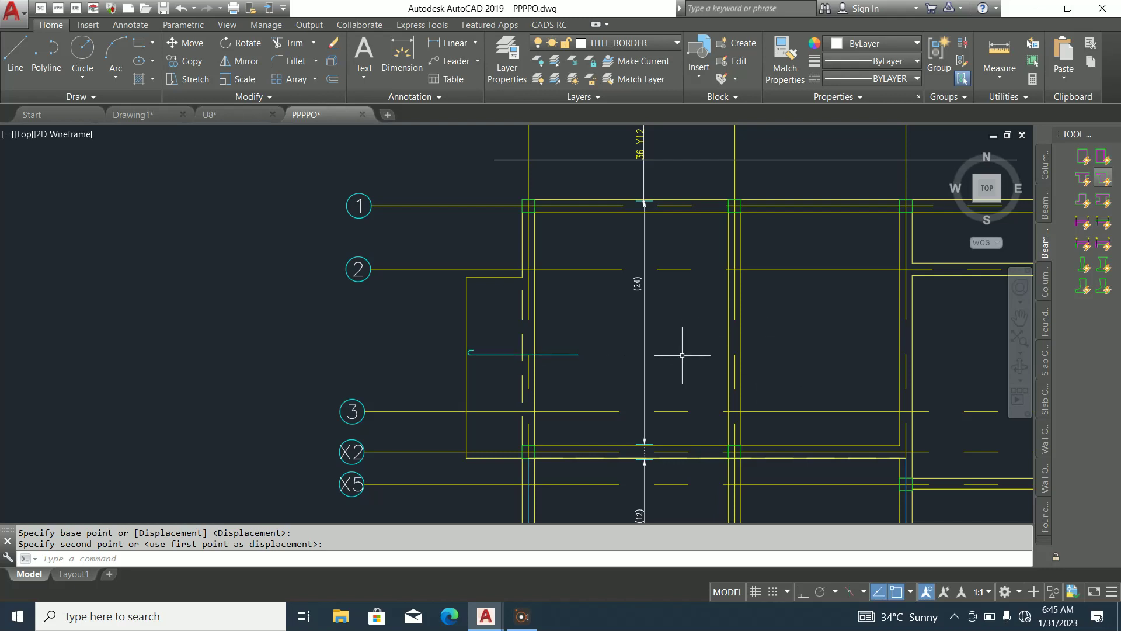
pyautogui.press('Escape')
pyautogui.press('Escape')
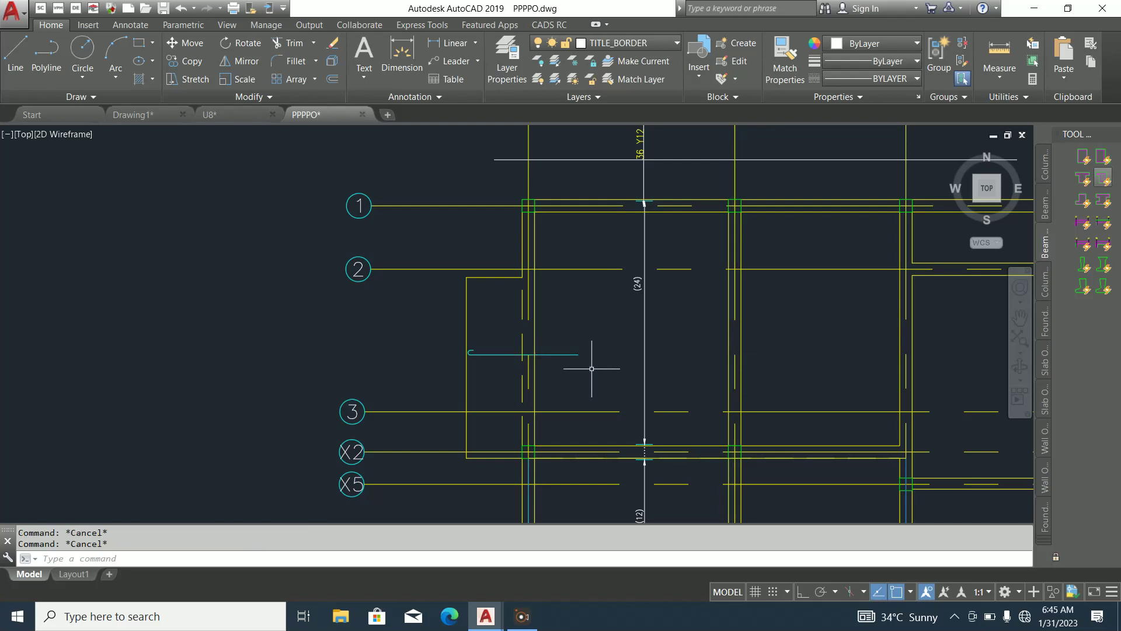
# Offset the grid B beam's face on the grid C side by 600 into the adjoining slab panel
pyautogui.write('o')
pyautogui.press('Return')
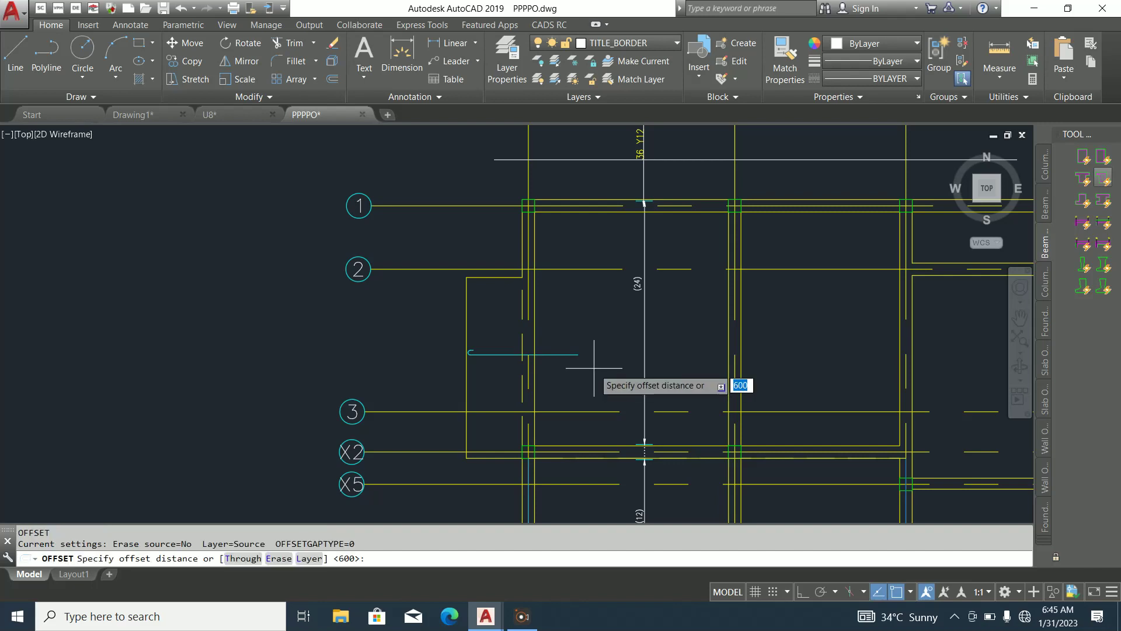
pyautogui.press('Return')
pyautogui.scroll(2, 746, 351)
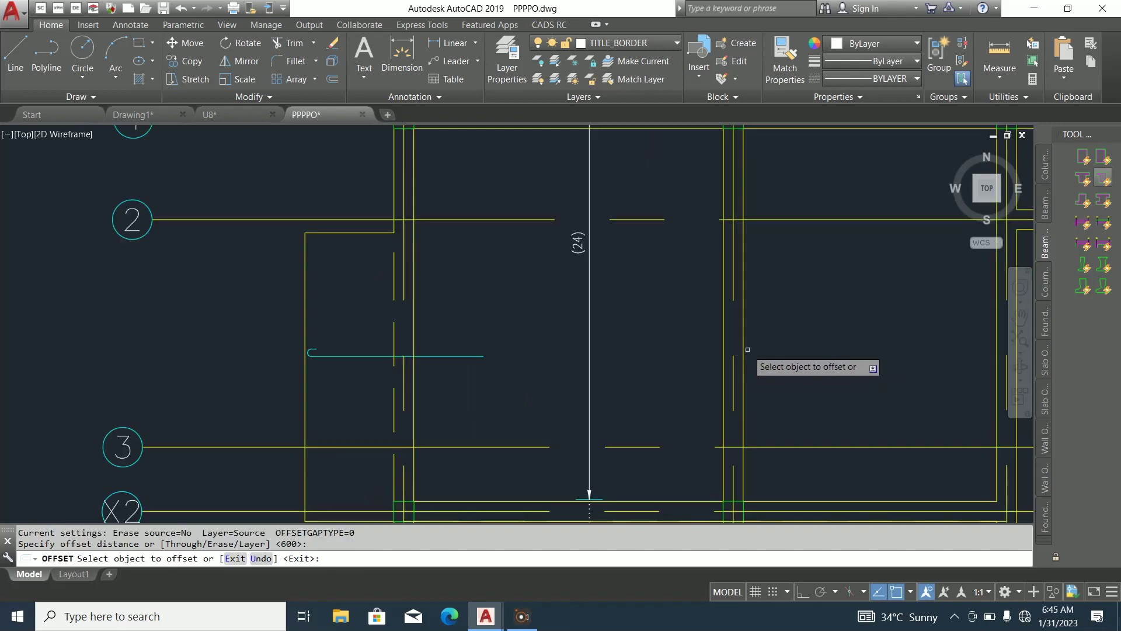
pyautogui.click(747, 349)
pyautogui.click(779, 351)
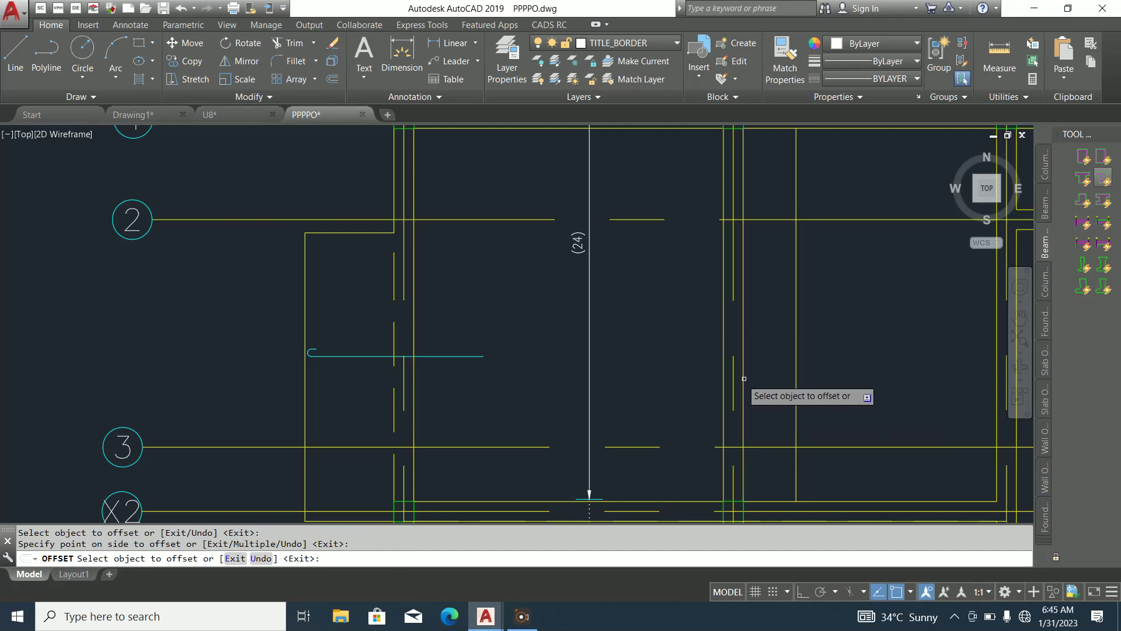
pyautogui.press('Escape')
pyautogui.click(515, 386)
pyautogui.press('Escape')
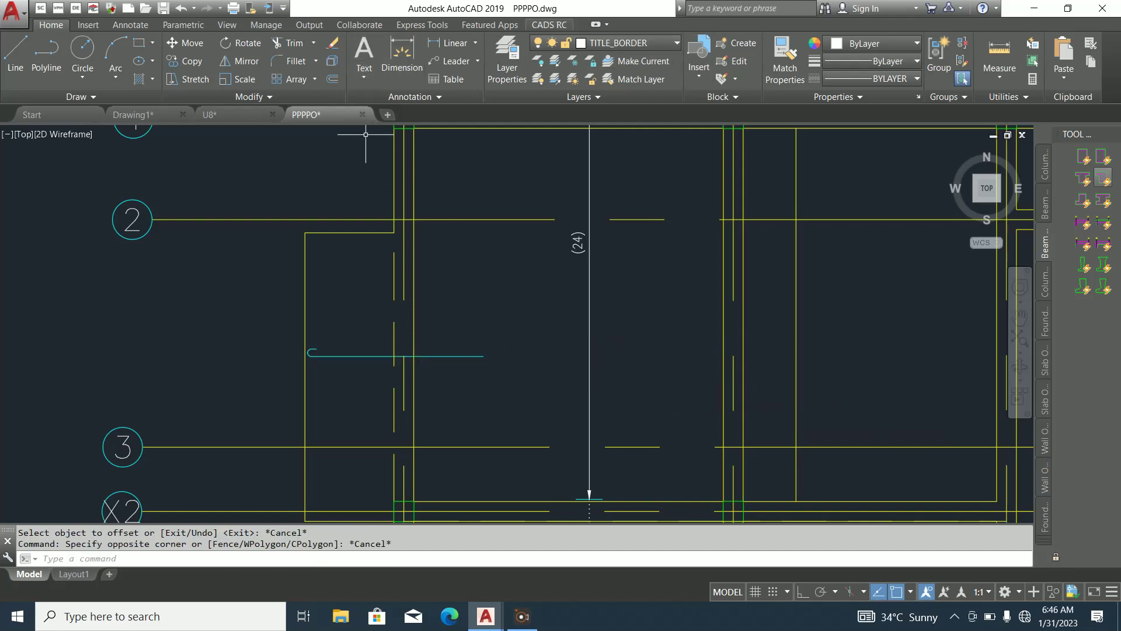
# Stretch the straight end of the horizontal hooked bar to the 600 offset line beyond grid B's beam, re-assigning bar marks
pyautogui.click(549, 24)
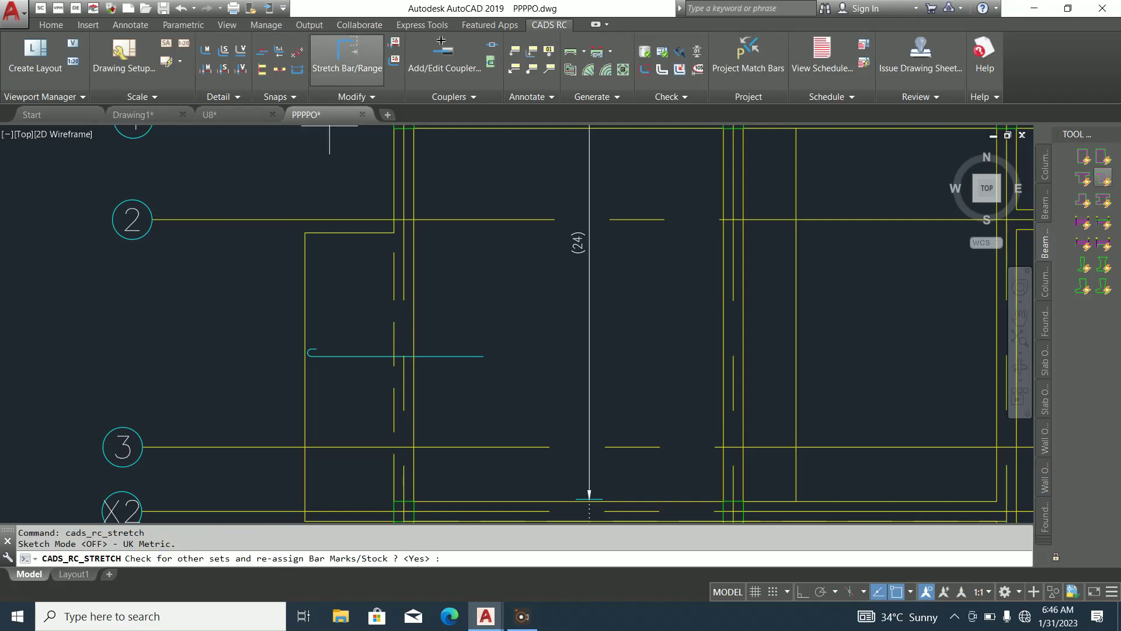
pyautogui.click(347, 55)
pyautogui.press('Return')
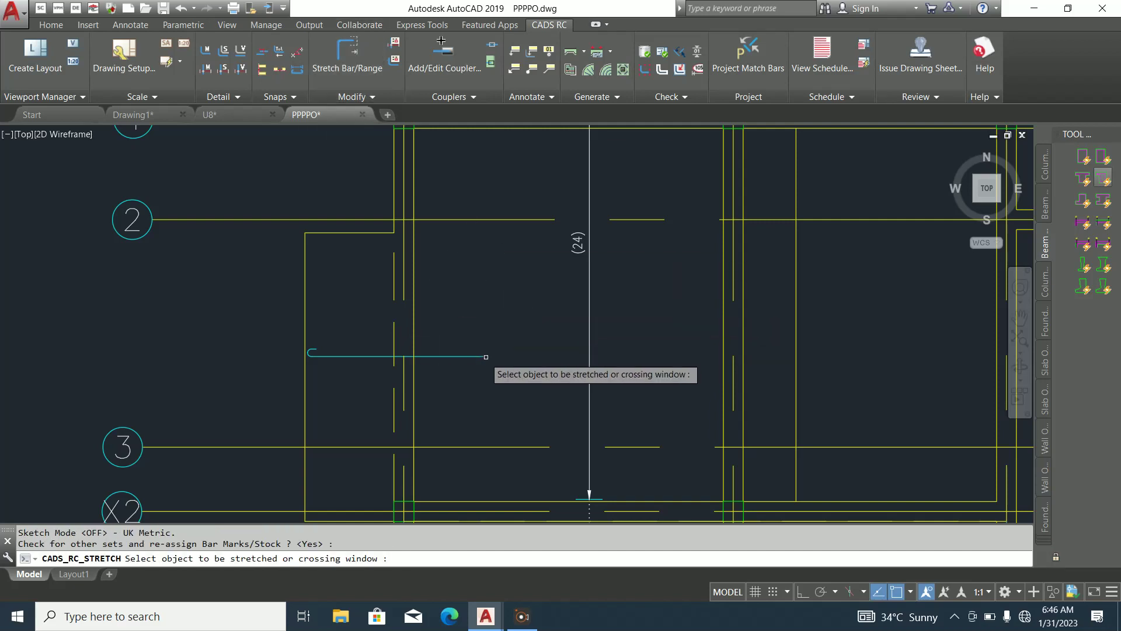
pyautogui.click(477, 357)
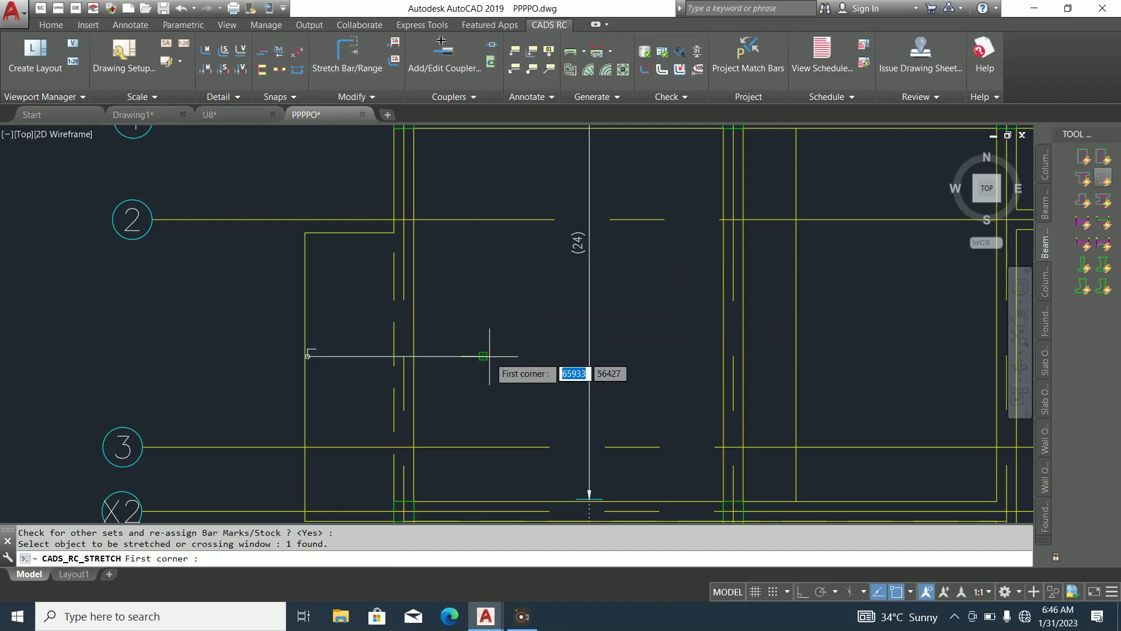
pyautogui.click(483, 357)
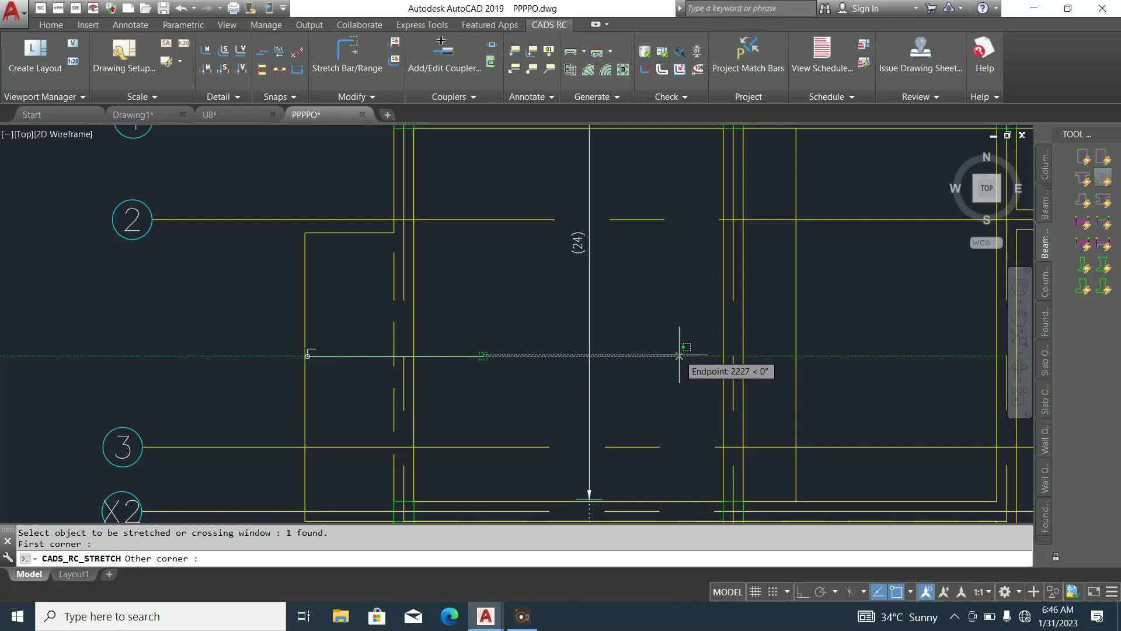
pyautogui.click(797, 355)
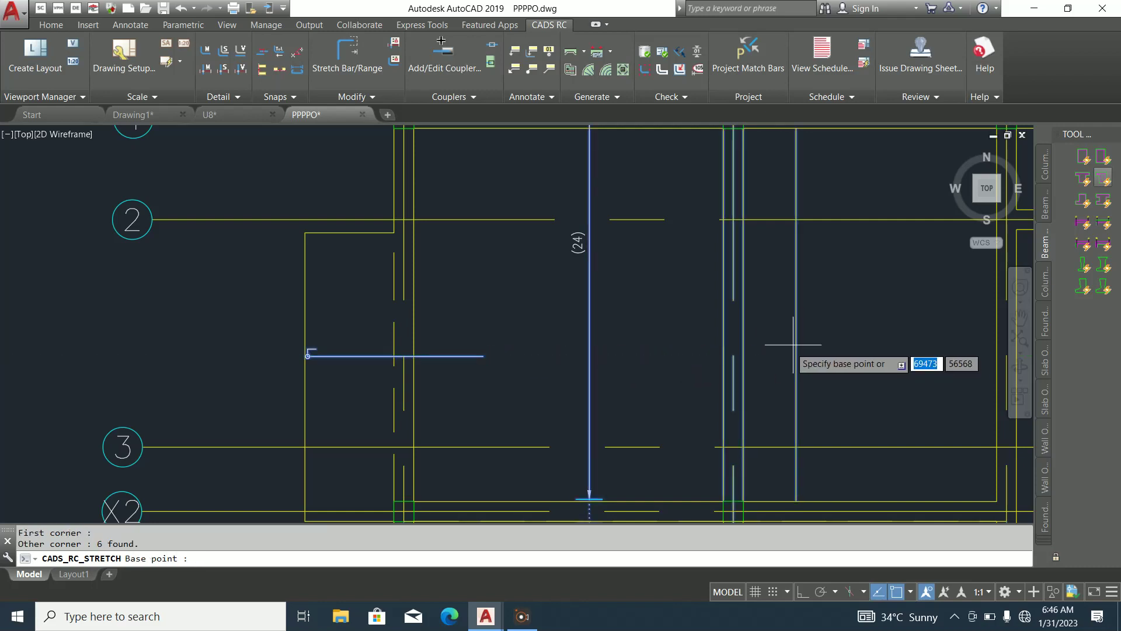
pyautogui.click(483, 356)
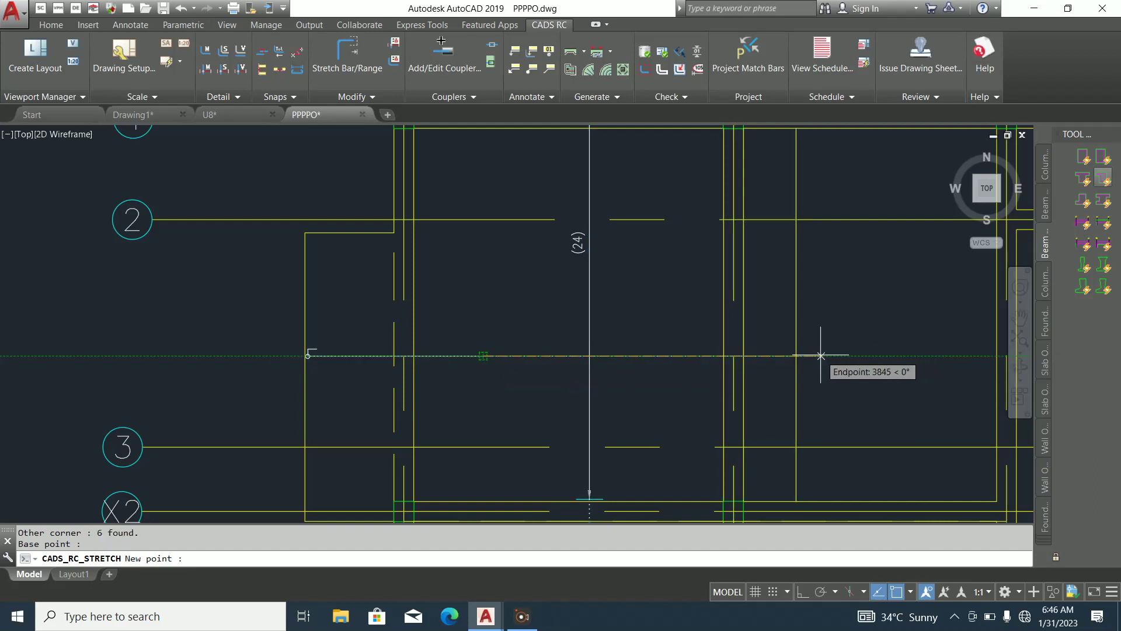
pyautogui.click(807, 356)
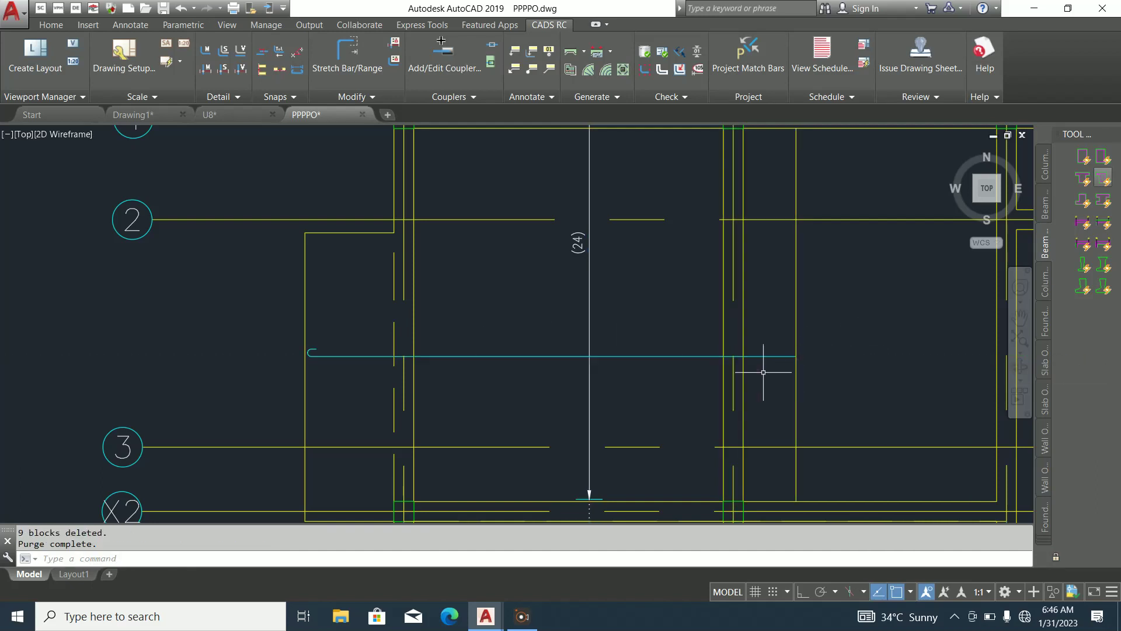
# Erase the 600 offset guide line beyond grid B's beam
pyautogui.scroll(-2, 763, 372)
pyautogui.press('Escape')
pyautogui.scroll(4, 800, 351)
pyautogui.click(812, 348)
pyautogui.click(746, 320)
pyautogui.scroll(-4, 747, 321)
pyautogui.press('Delete')
pyautogui.scroll(-2, 848, 354)
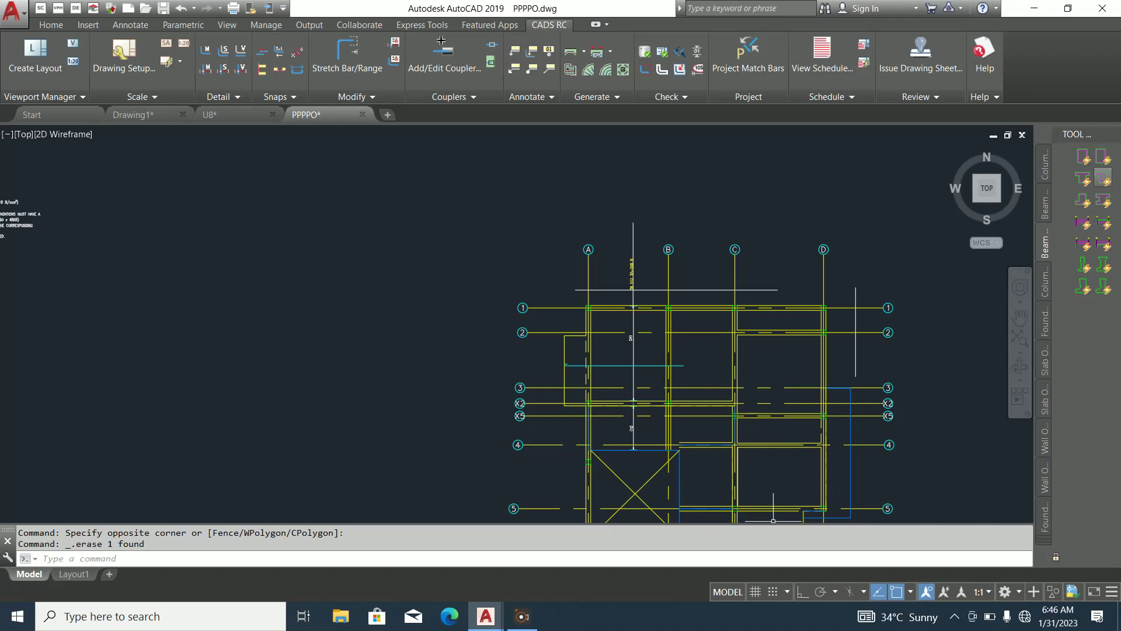
# Define a Single Fixed Pitch range with shape code 32, Y12 bars, mark 39, note B and dimension A of 2000
pyautogui.moveTo(773, 520); pyautogui.dragTo(715, 515, button='middle')
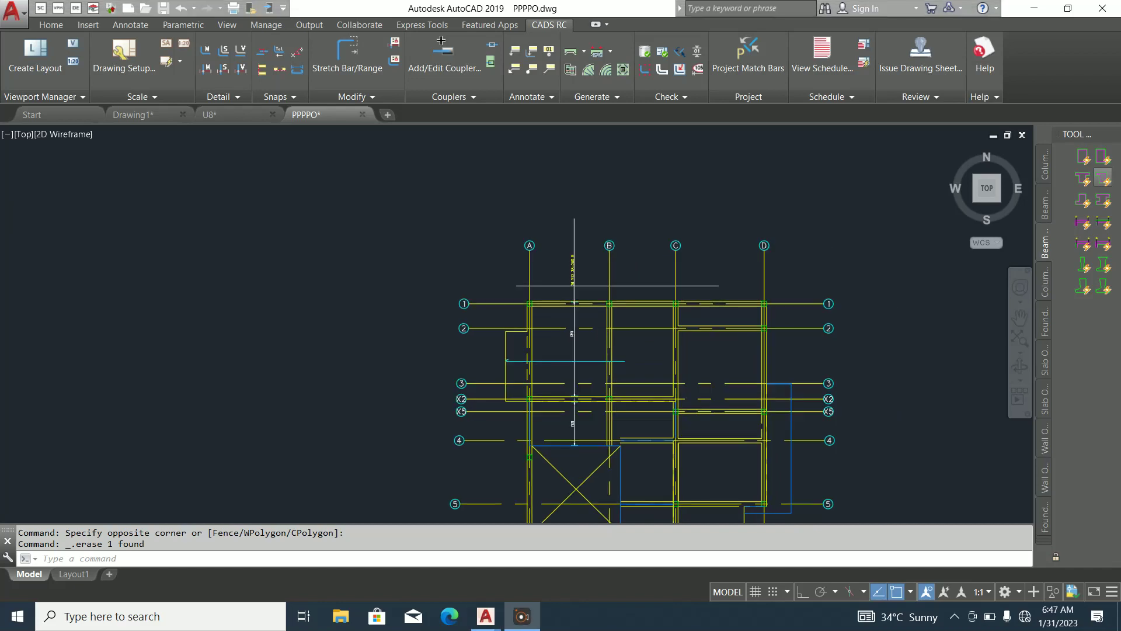
pyautogui.scroll(2, 564, 310)
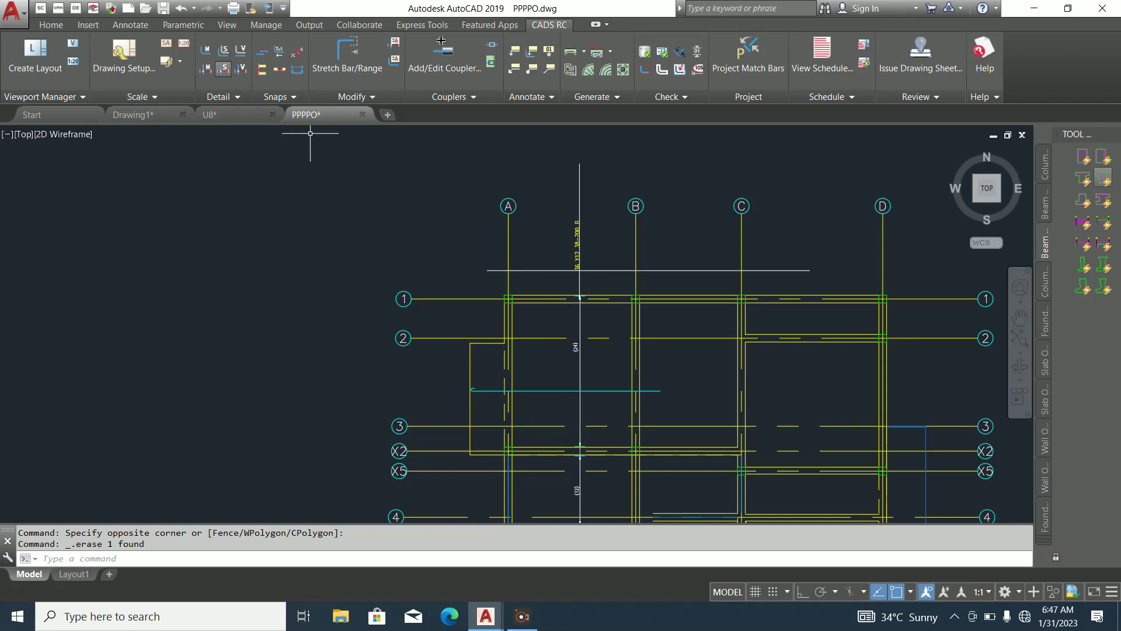
pyautogui.click(206, 68)
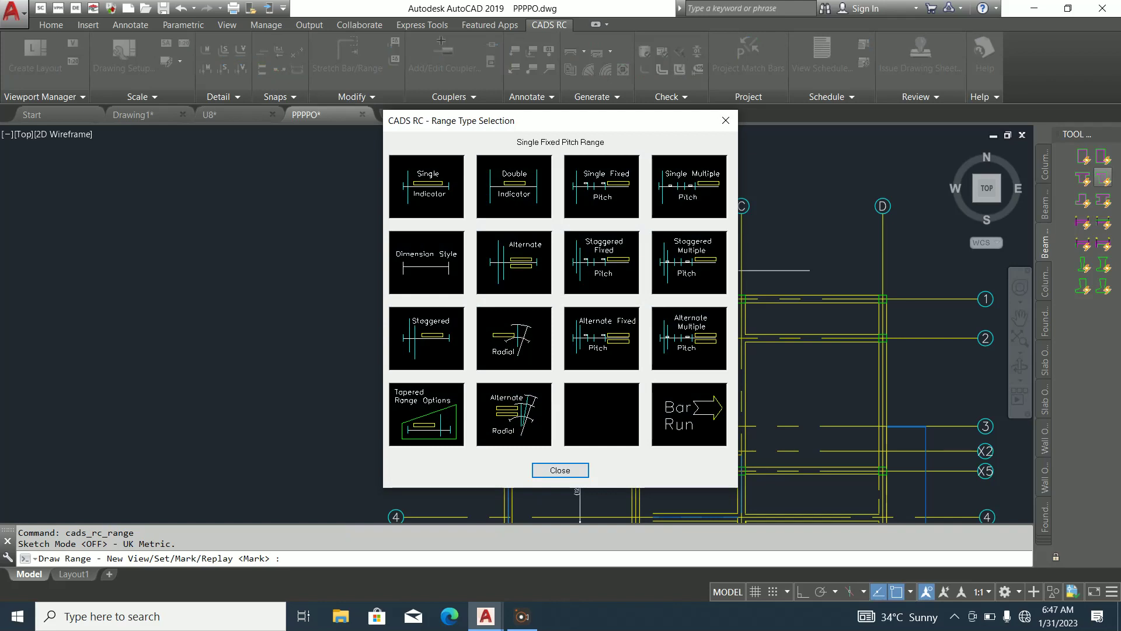
pyautogui.click(601, 187)
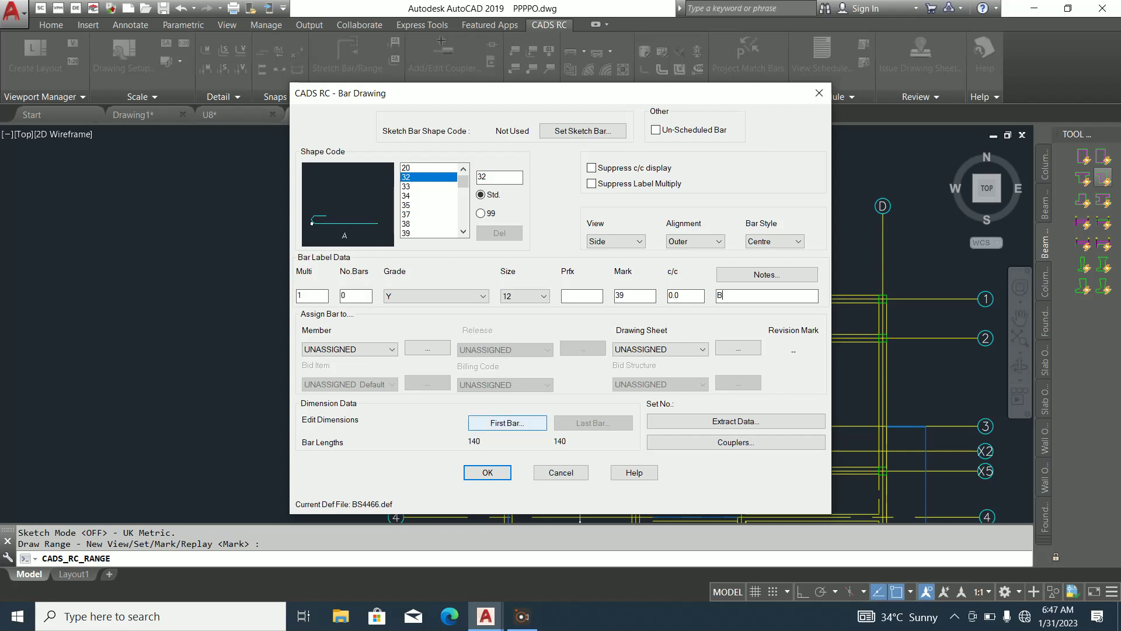
pyautogui.click(506, 423)
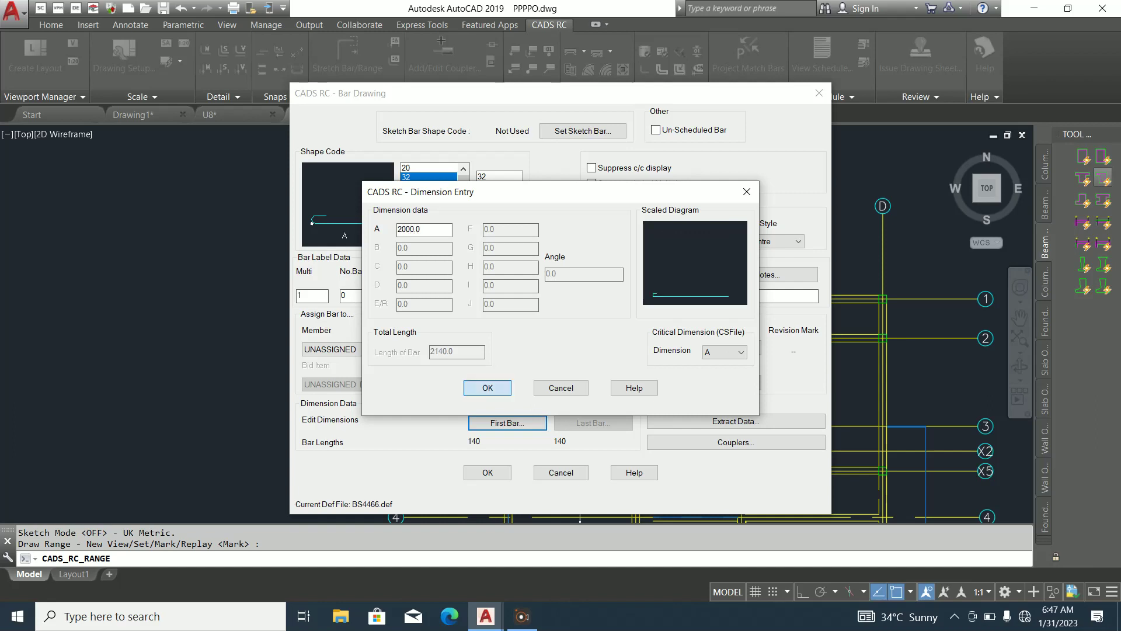
pyautogui.press('Return')
pyautogui.press('Return')
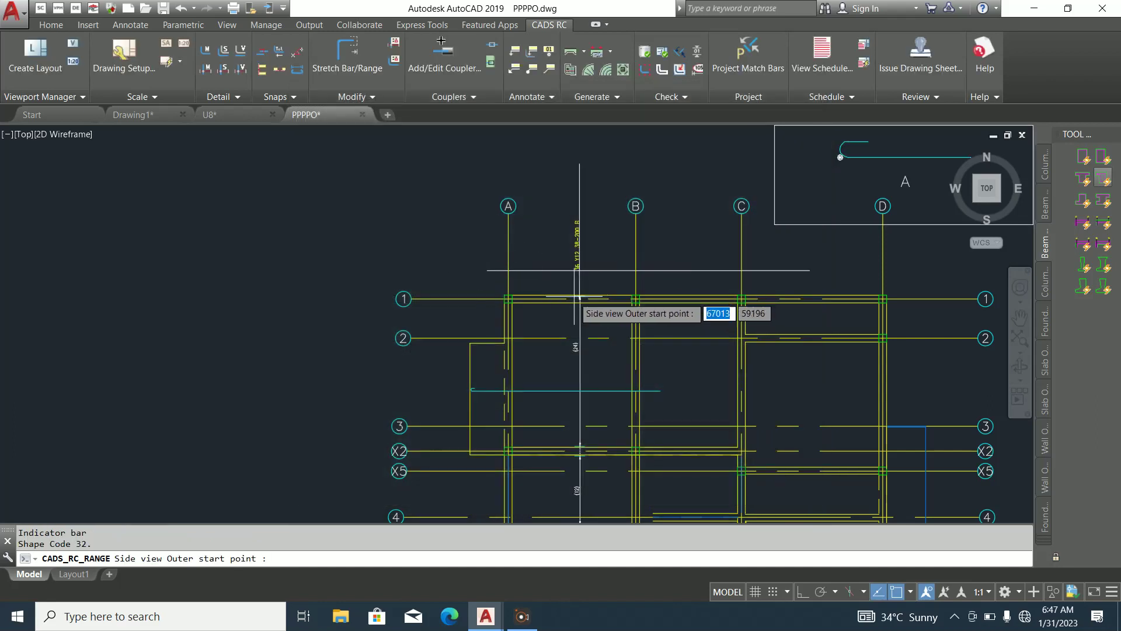
# With Ortho on, place the indicator bar vertically across the grid 1 beam beside the (24) range line, its hook towards grid B
pyautogui.scroll(2, 566, 269)
pyautogui.scroll(-4, 598, 257)
pyautogui.click(602, 264)
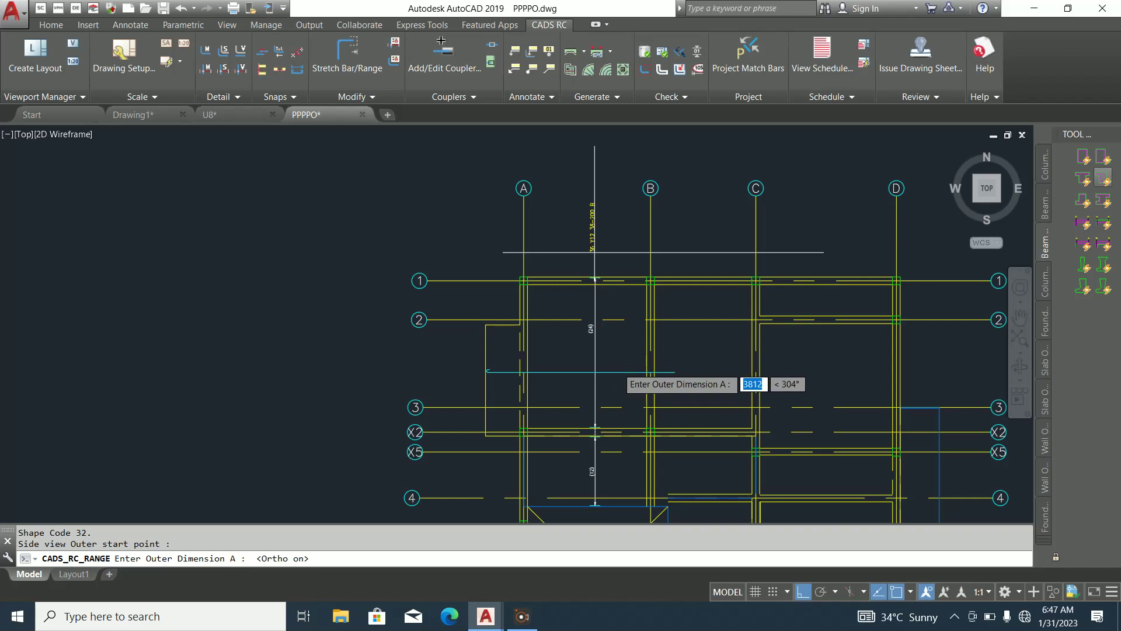
pyautogui.scroll(2, 610, 374)
pyautogui.click(598, 361)
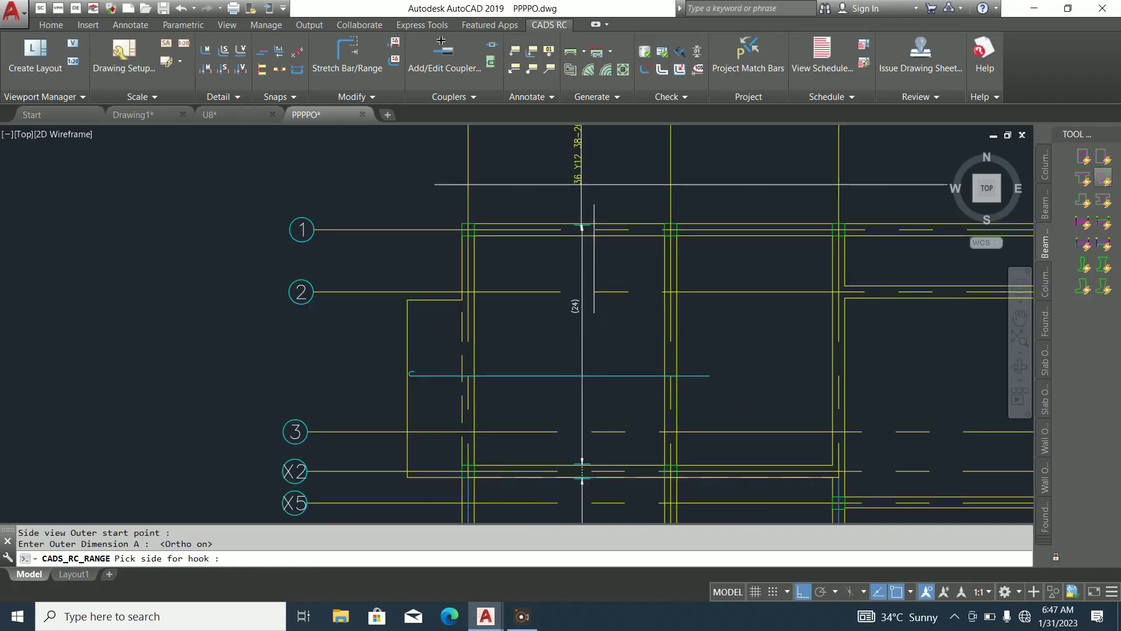
pyautogui.click(625, 244)
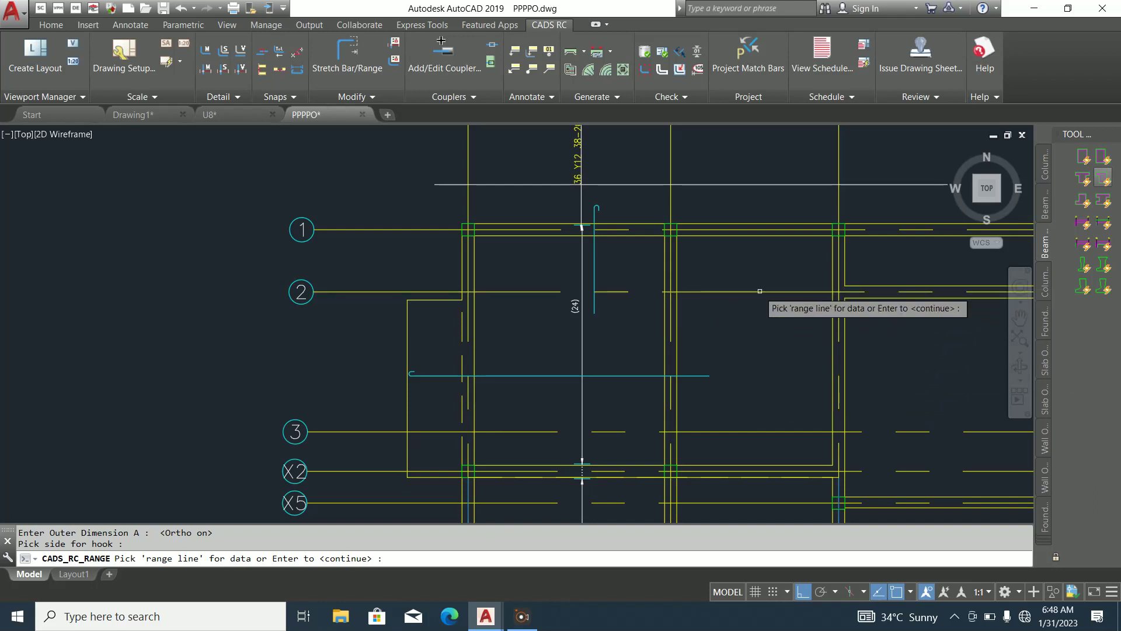
# Try to run the range from the slab projection's outer edge to grid B's beam with a first-bar offset of 25
pyautogui.scroll(-4, 753, 287)
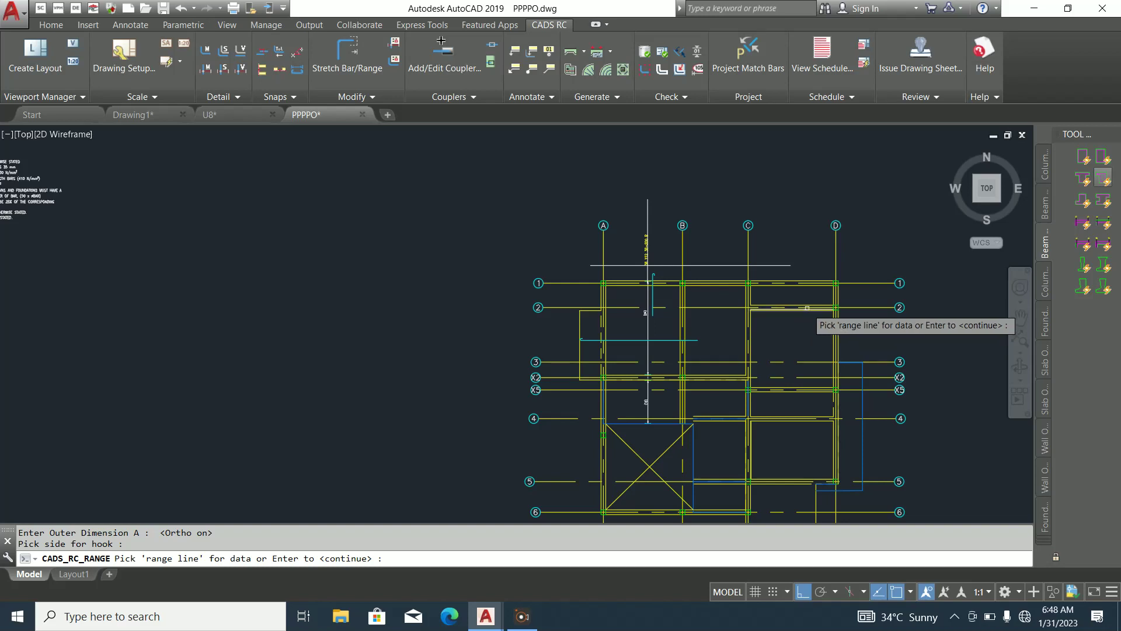
pyautogui.scroll(6, 621, 304)
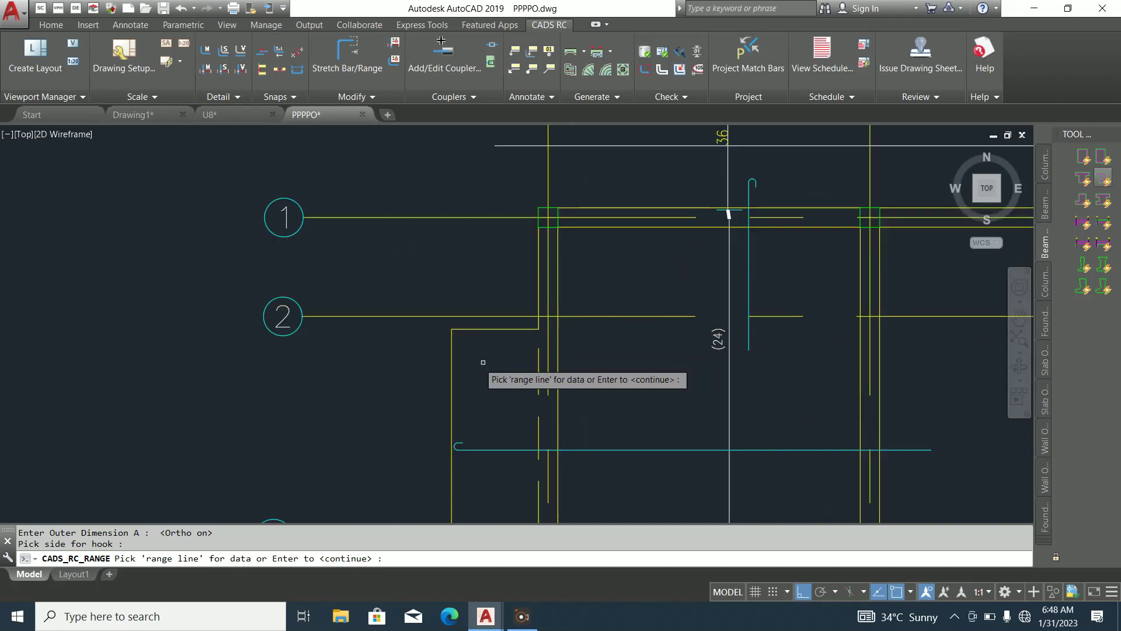
pyautogui.click(452, 366)
pyautogui.click(455, 368)
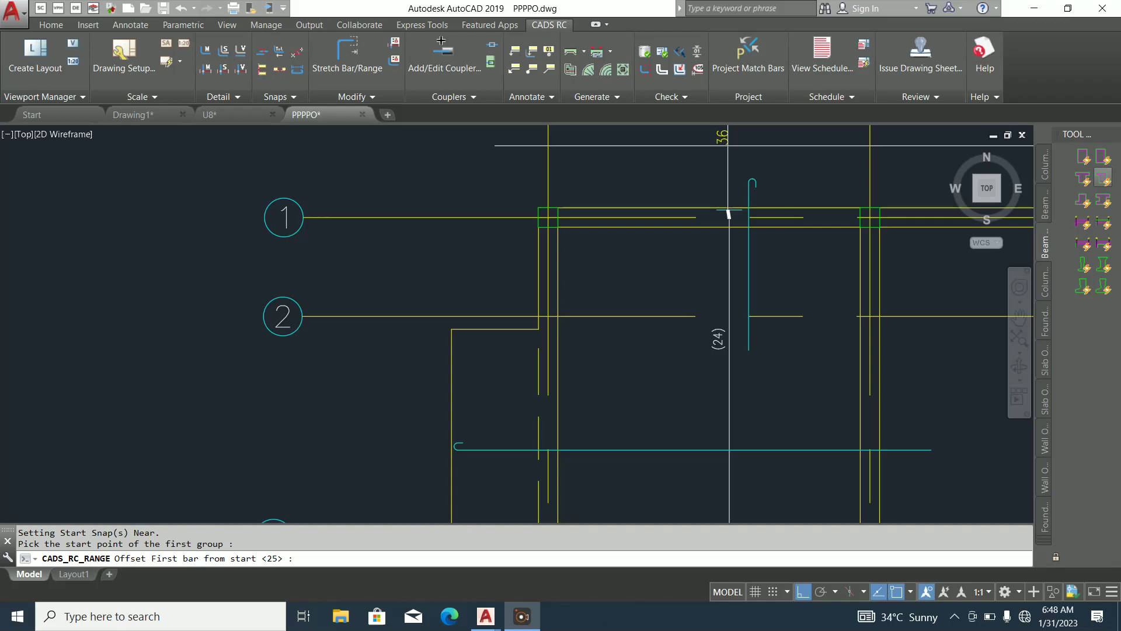
pyautogui.scroll(-4, 526, 363)
pyautogui.scroll(2, 526, 364)
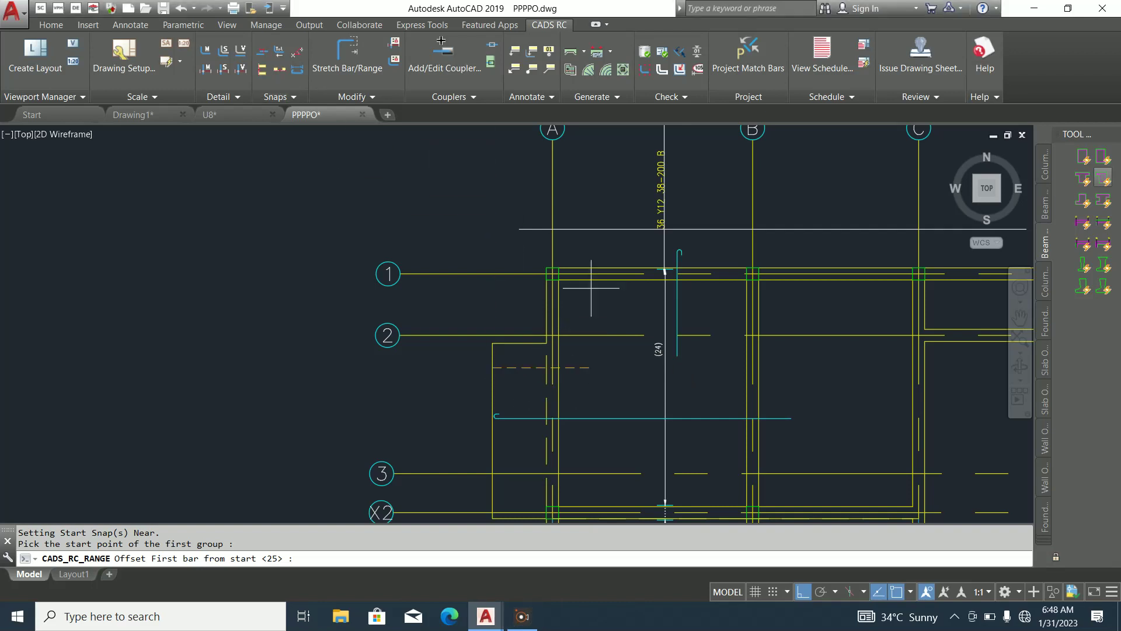
pyautogui.press('Return')
pyautogui.click(743, 365)
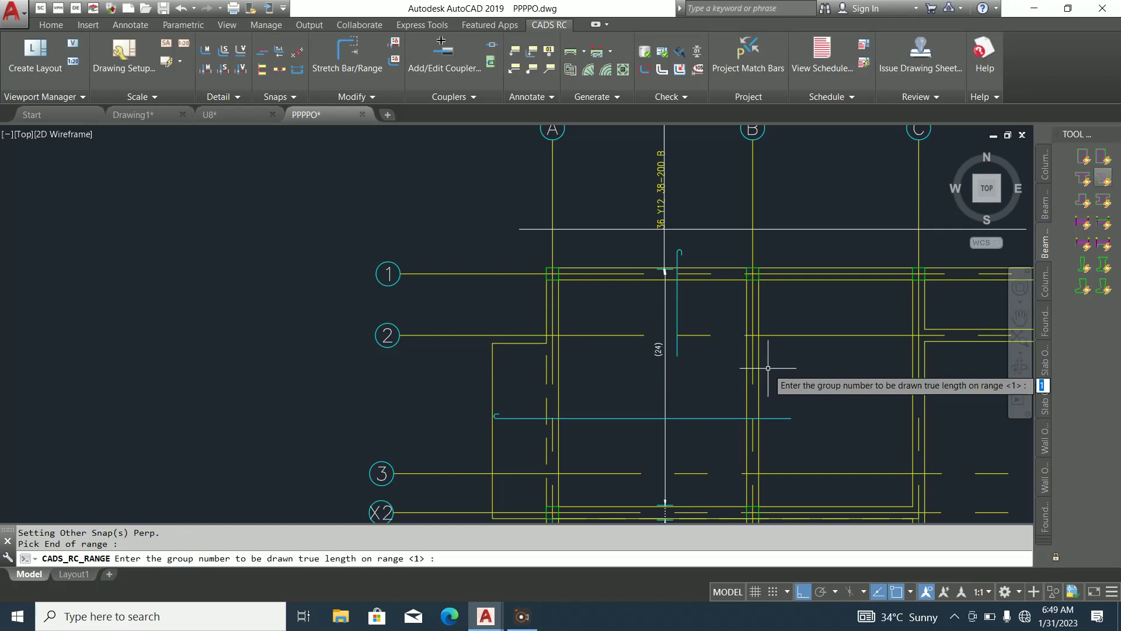
pyautogui.press('Return')
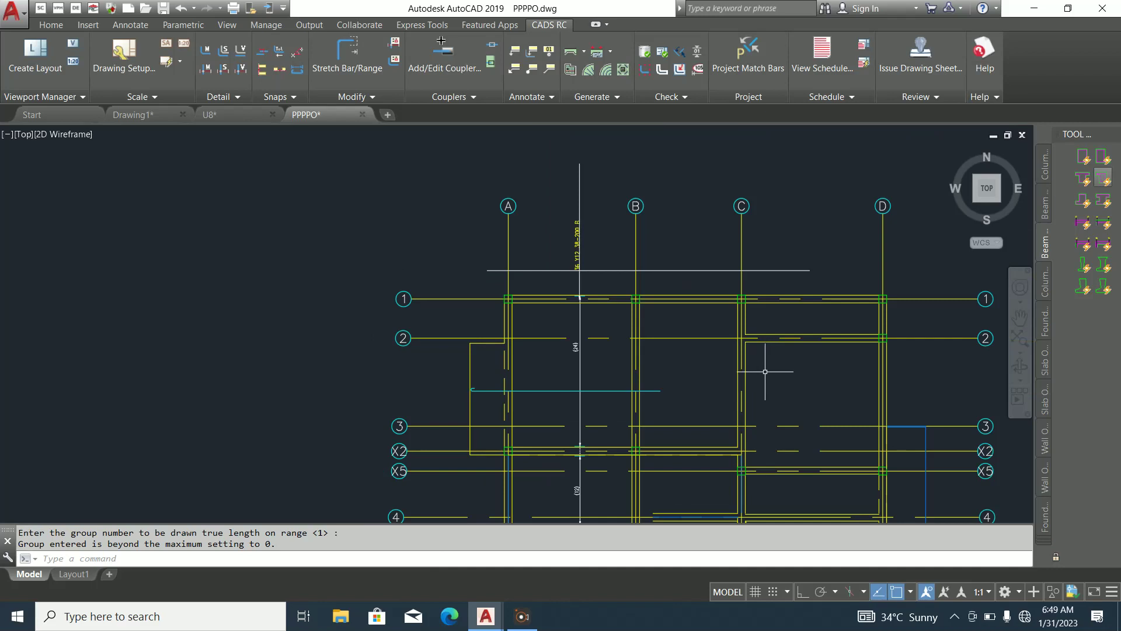
pyautogui.press('Return')
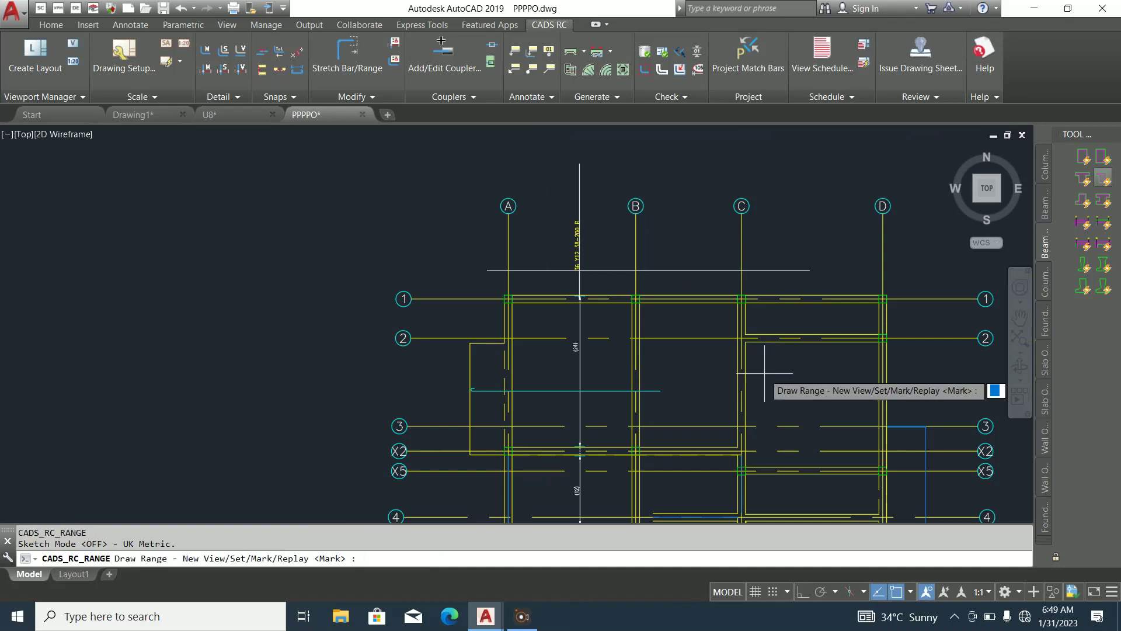
pyautogui.press('Escape')
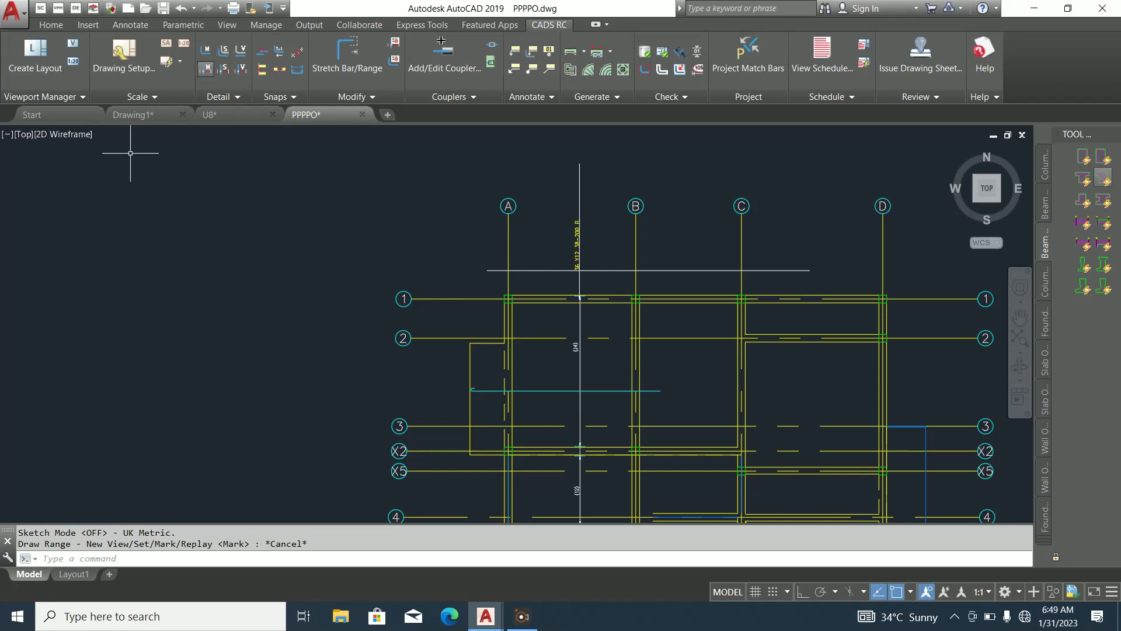
# Define the Single Fixed Pitch range again with shape code 32, Y12, mark 39, note B and dimension A of 2000
pyautogui.press('Return')
pyautogui.click(601, 187)
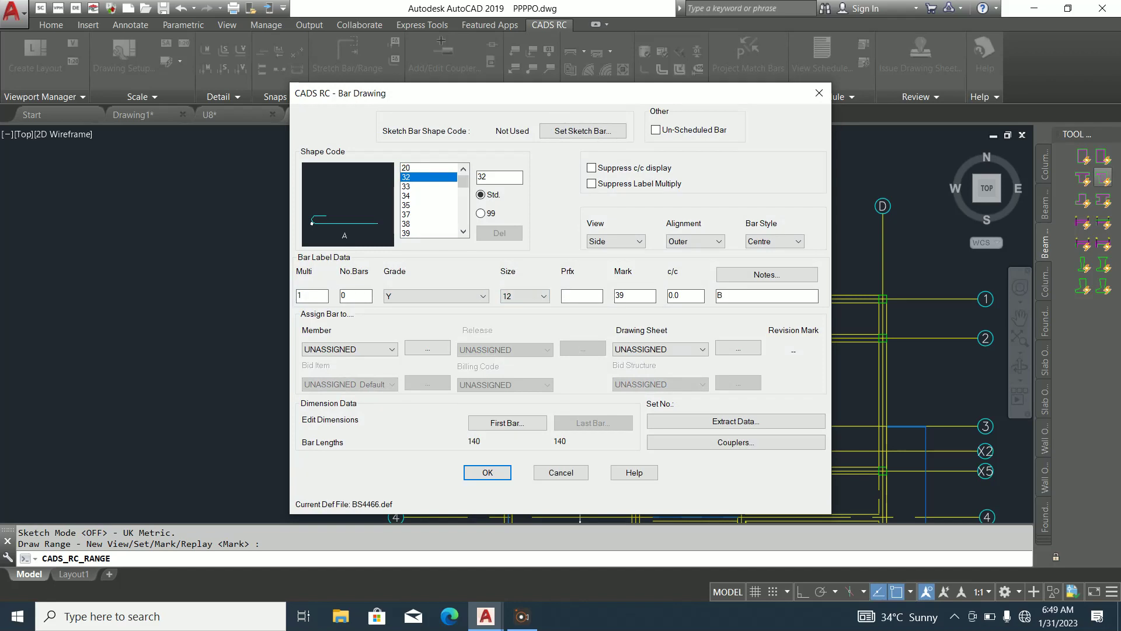
pyautogui.click(506, 422)
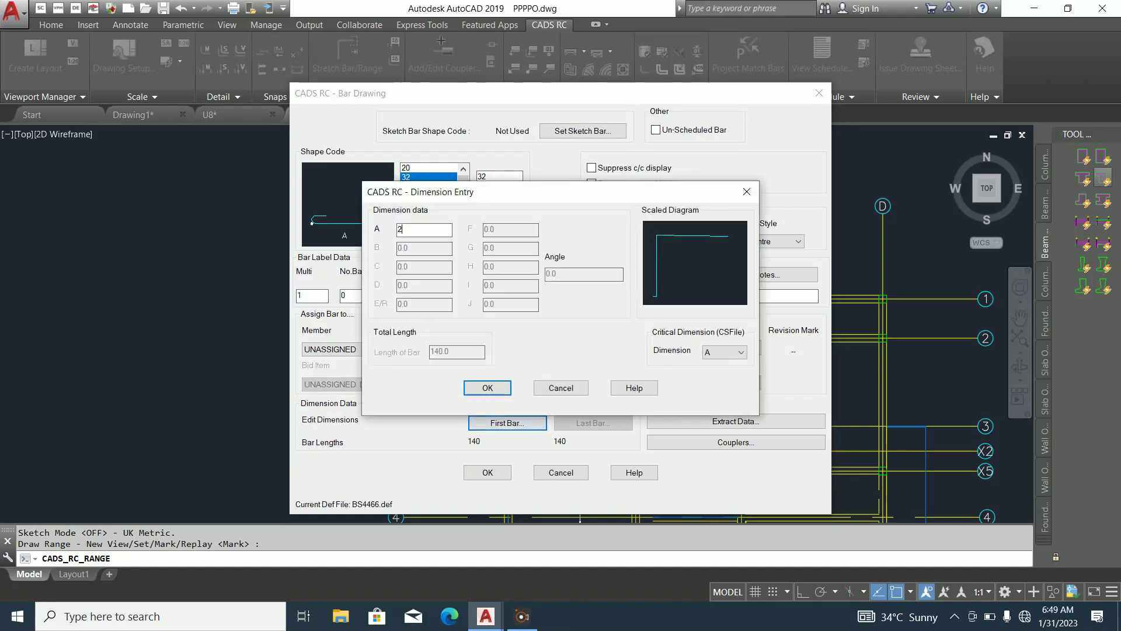
pyautogui.press('Return')
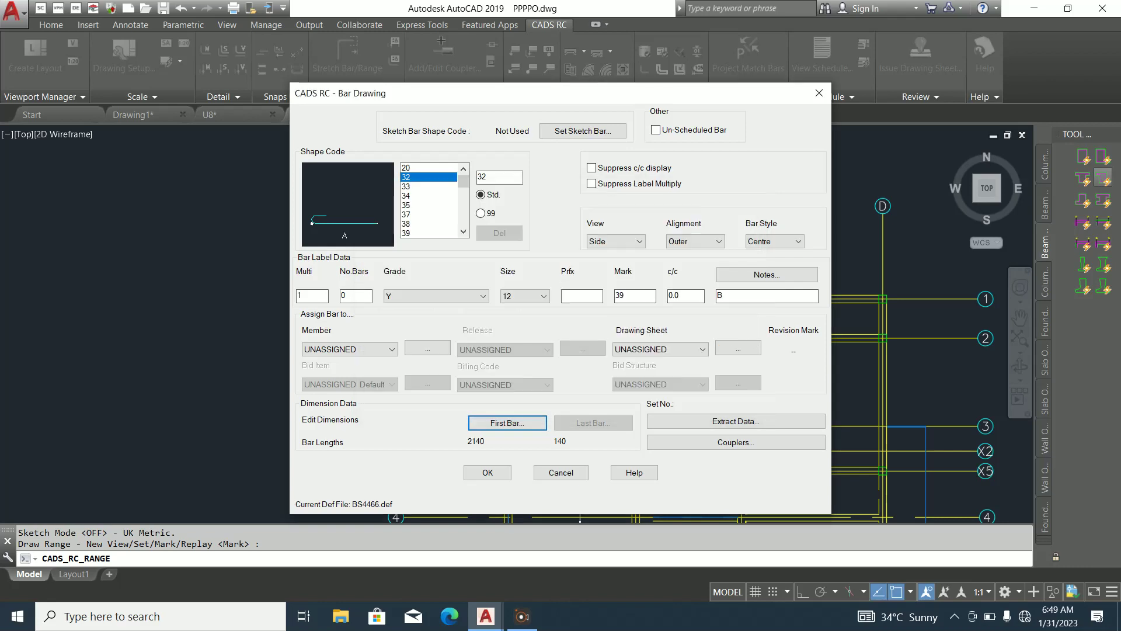
pyautogui.press('Return')
# Place the indicator bar near-vertically across the grid 1 beam between grid A and the (24) range line, its hook towards grid A
pyautogui.scroll(4, 601, 268)
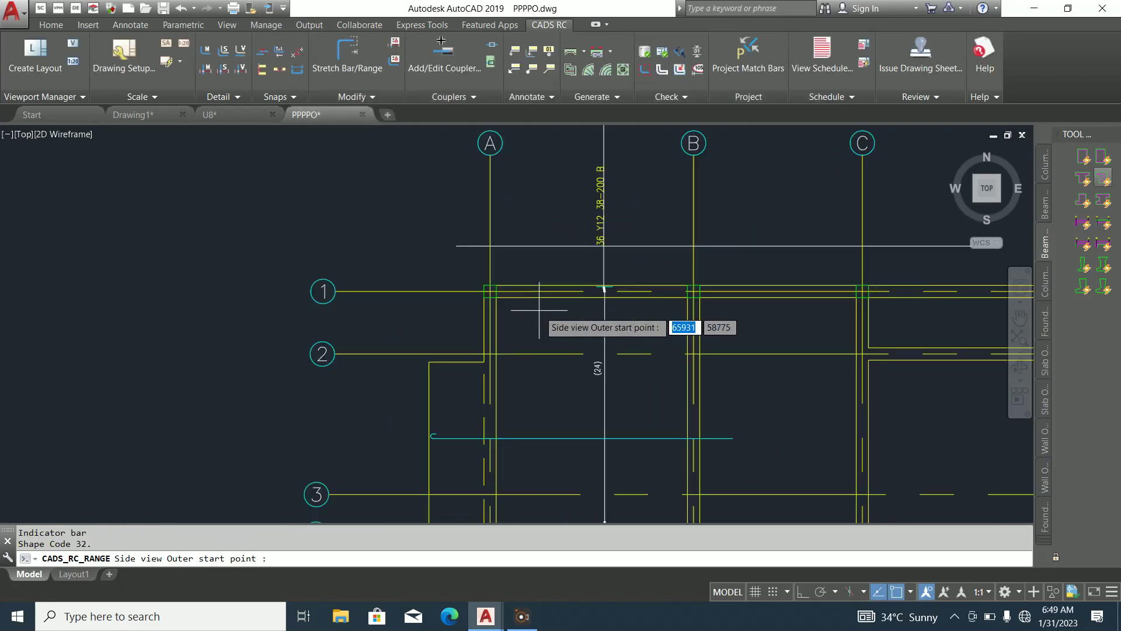
pyautogui.click(643, 272)
pyautogui.click(580, 374)
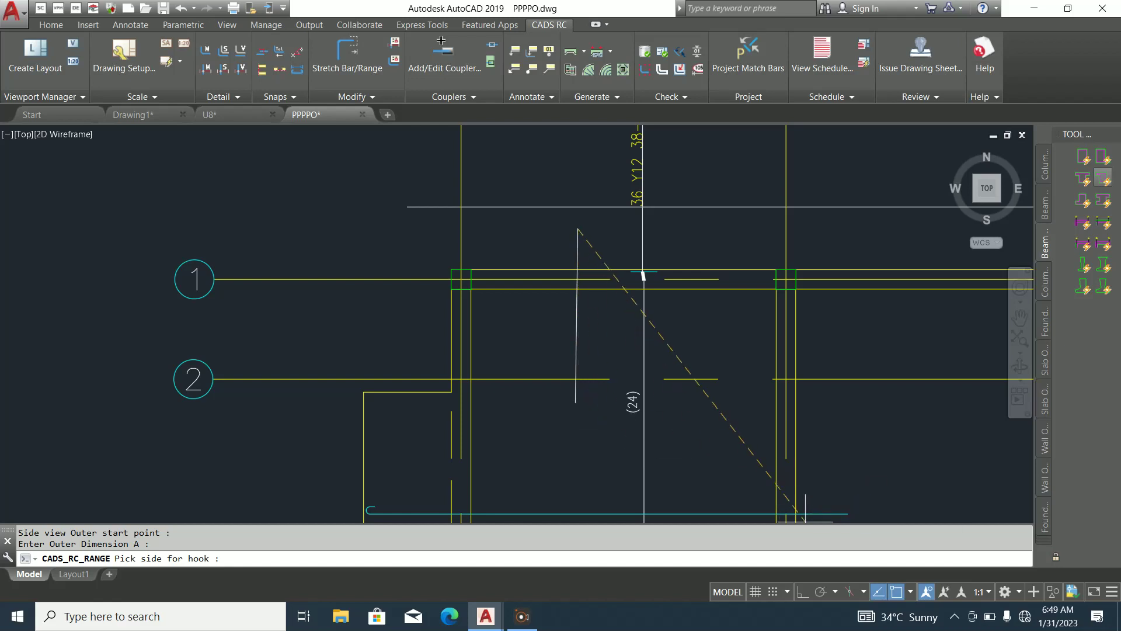
pyautogui.click(584, 434)
pyautogui.scroll(-2, 554, 384)
pyautogui.scroll(-2, 486, 333)
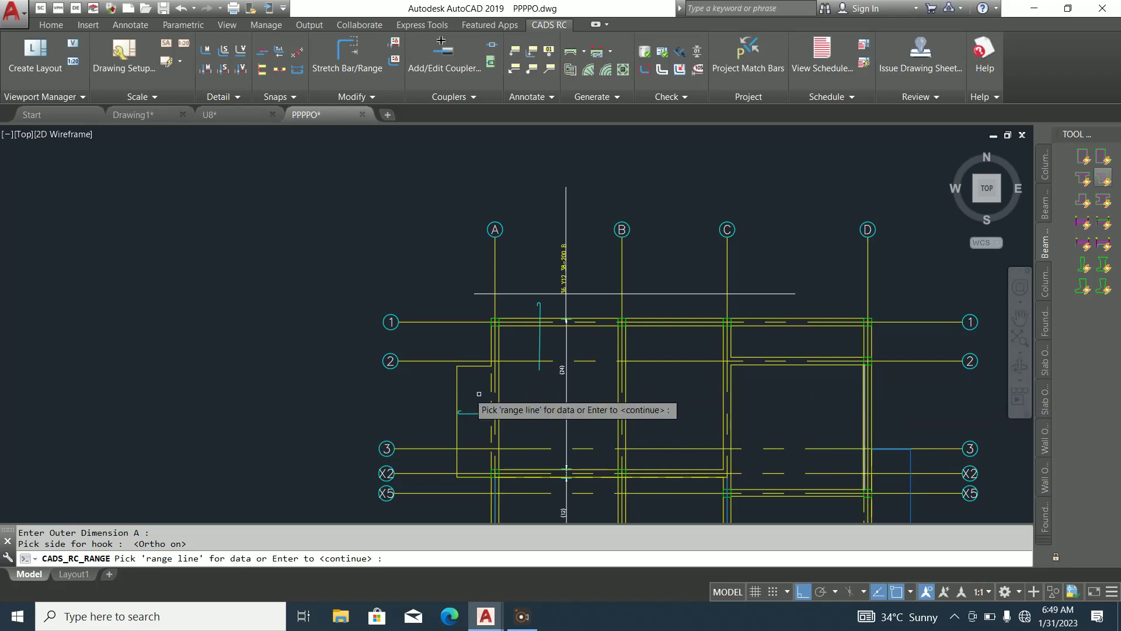
# Start the range's first group at the slab projection's outer edge between grids 2 and 3, with a first-bar offset of 25
pyautogui.scroll(2, 534, 339)
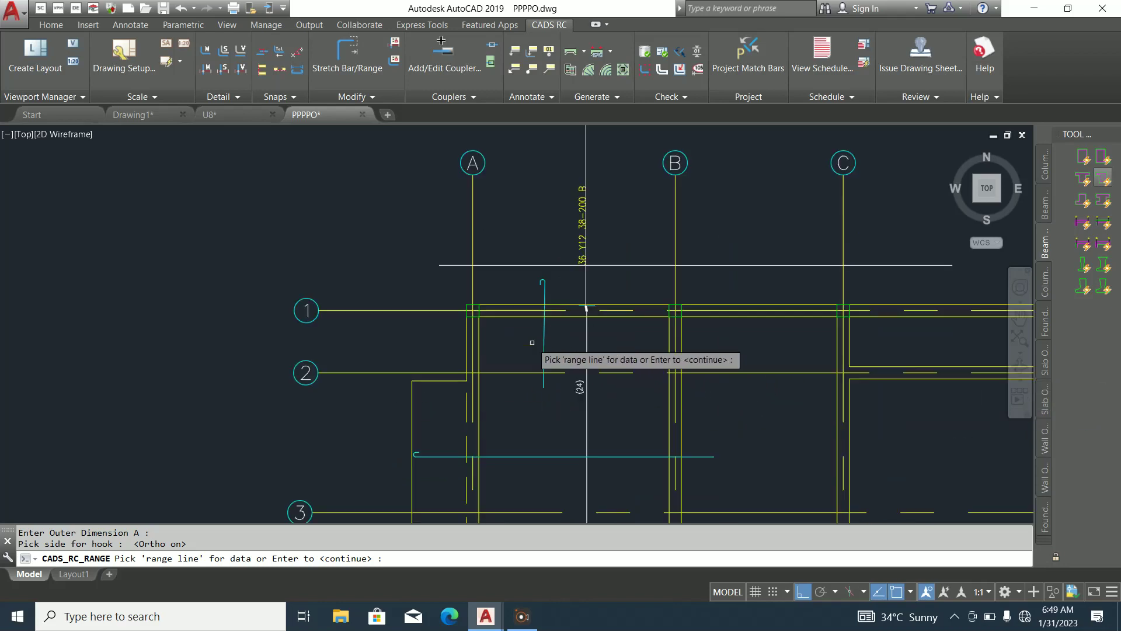
pyautogui.scroll(-3, 547, 310)
pyautogui.scroll(1, 541, 342)
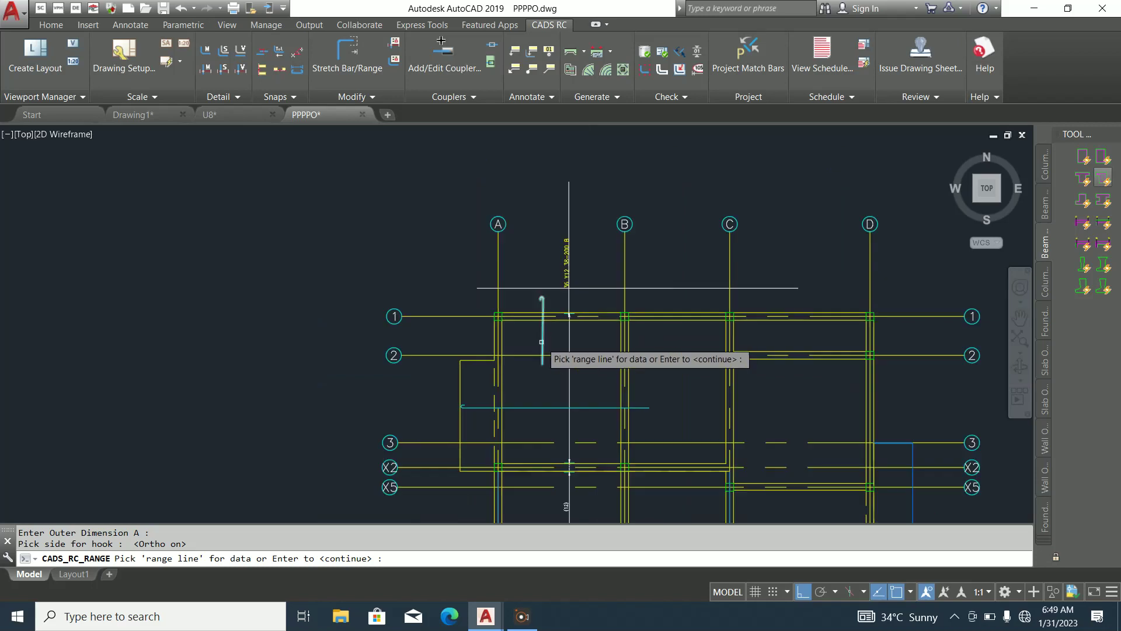
pyautogui.press('Return')
pyautogui.click(460, 385)
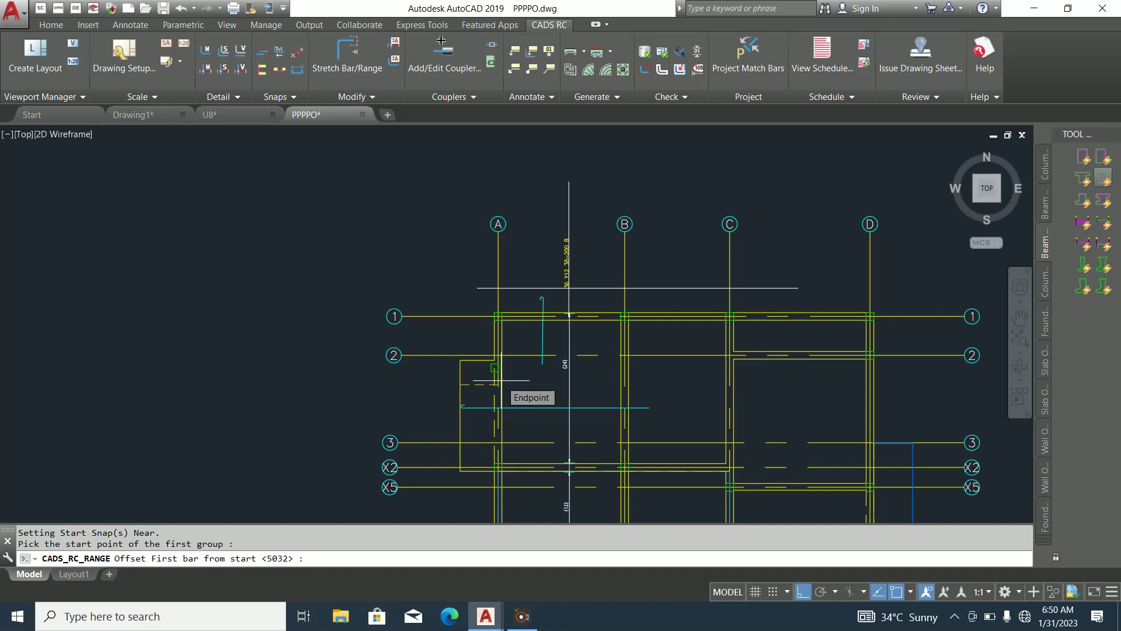
pyautogui.write('2')
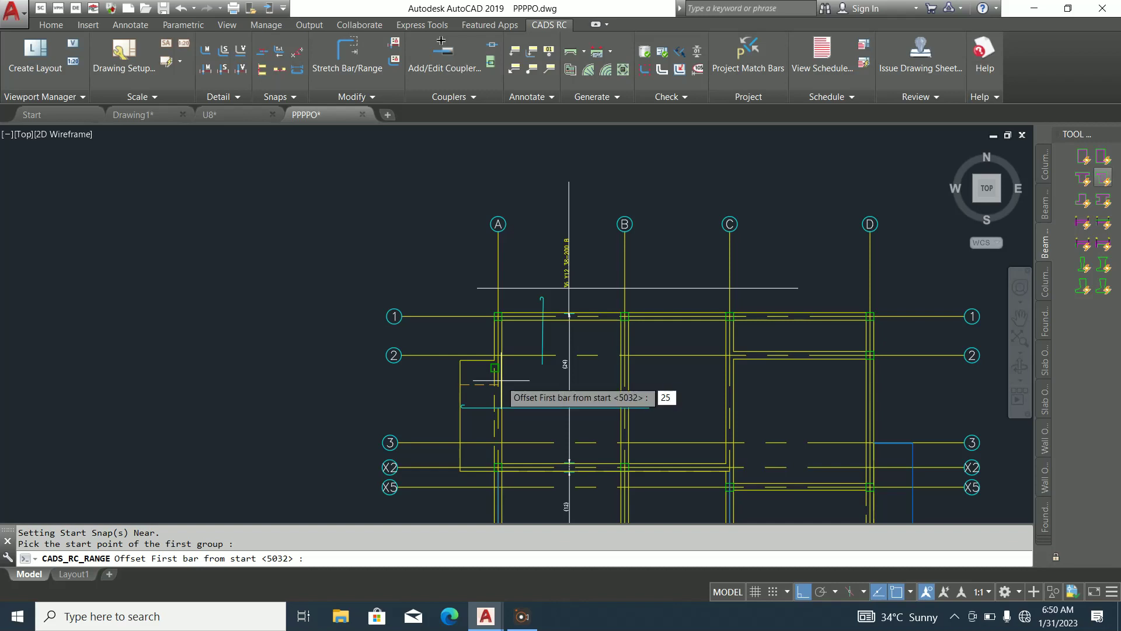
pyautogui.write('5')
pyautogui.press('Return')
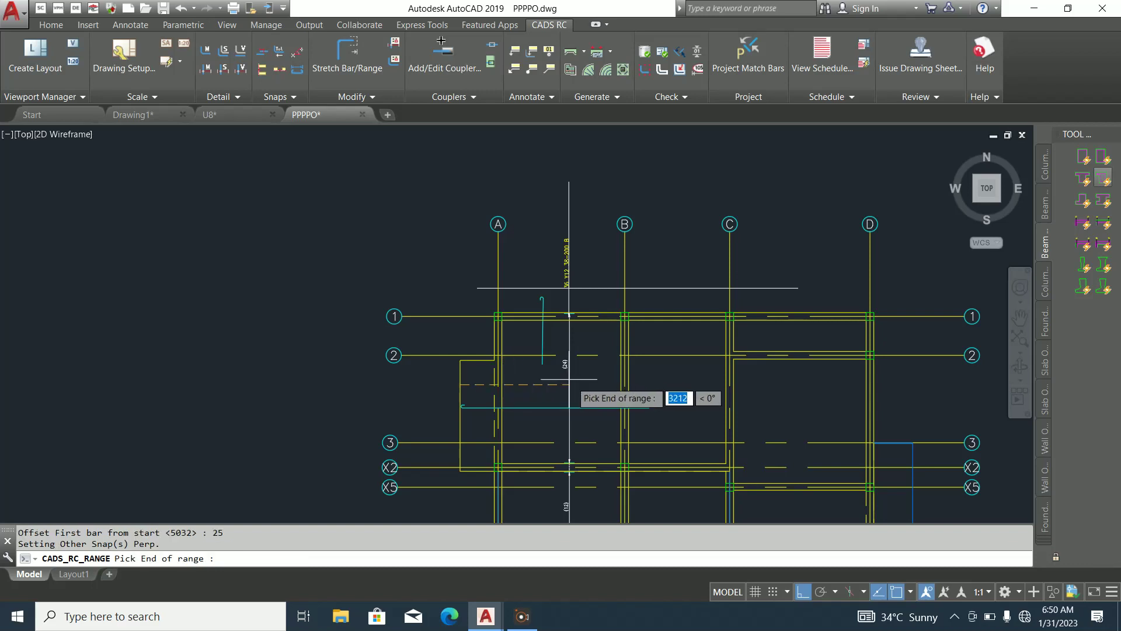
# End the first group at the near face of grid B's beam with a last-bar offset of 25 and centre spacing of 200
pyautogui.scroll(2, 616, 385)
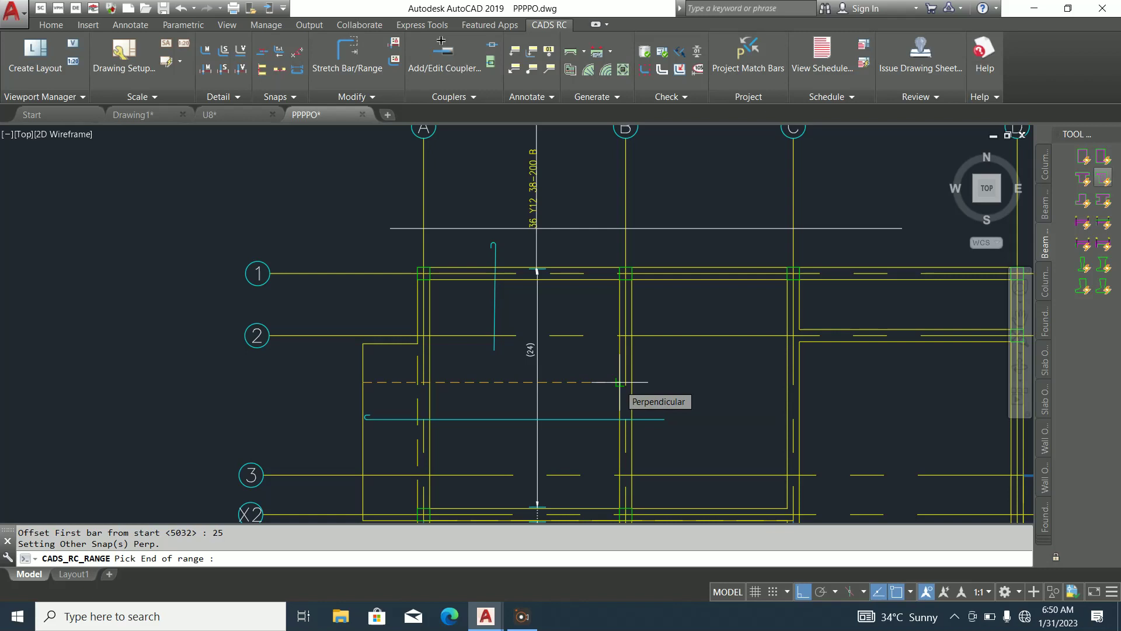
pyautogui.click(620, 383)
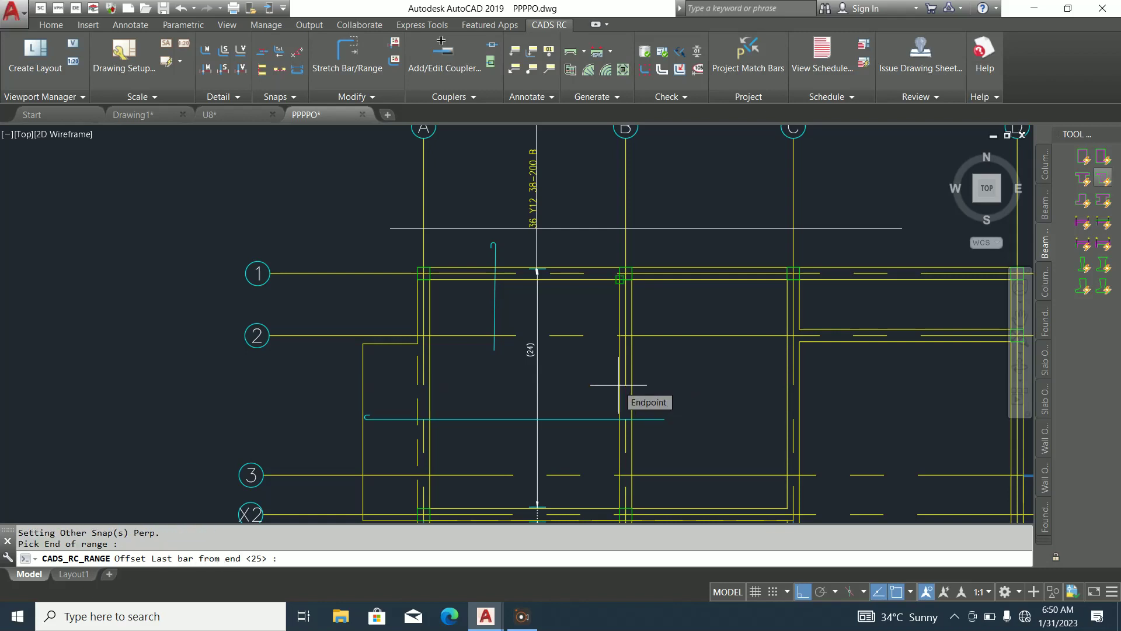
pyautogui.press('Return')
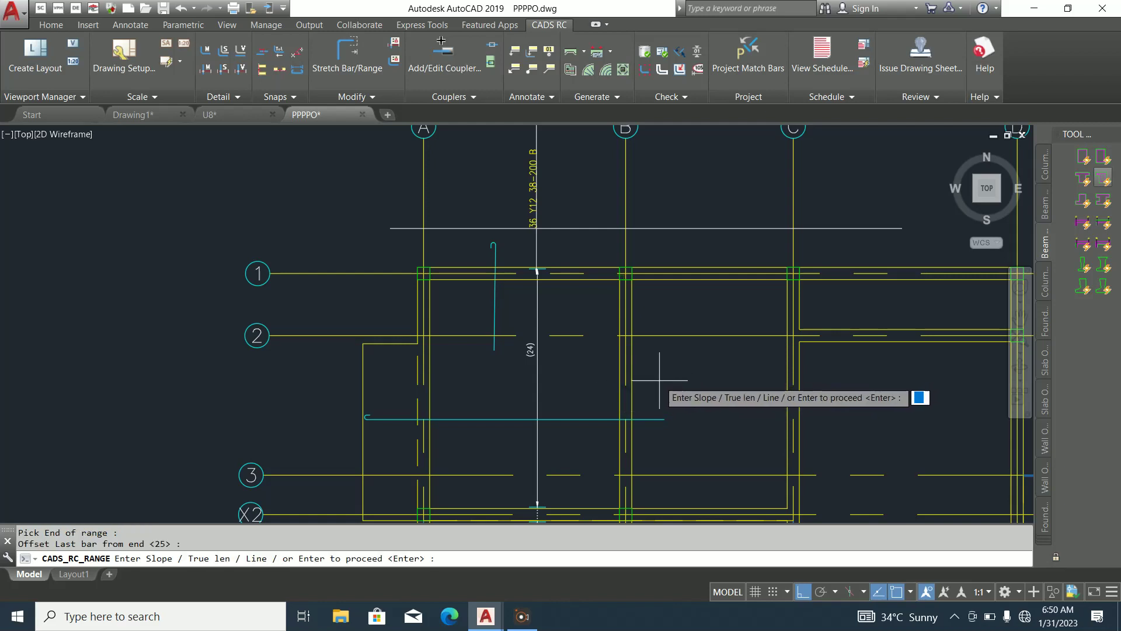
pyautogui.press('Return')
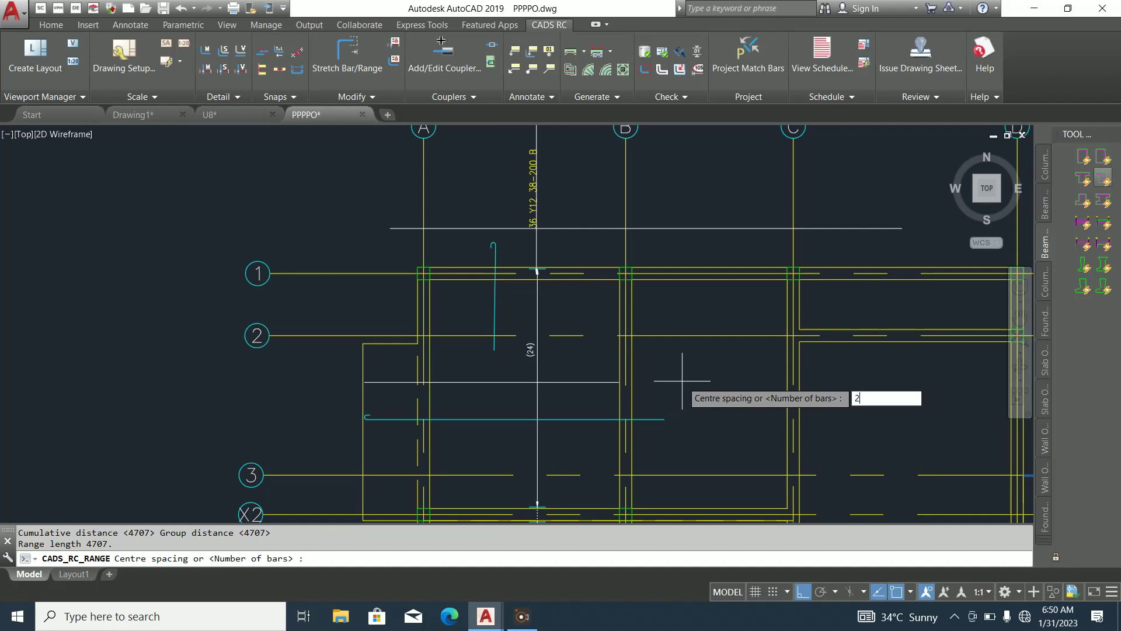
pyautogui.write('200')
pyautogui.press('Return')
pyautogui.press('Return')
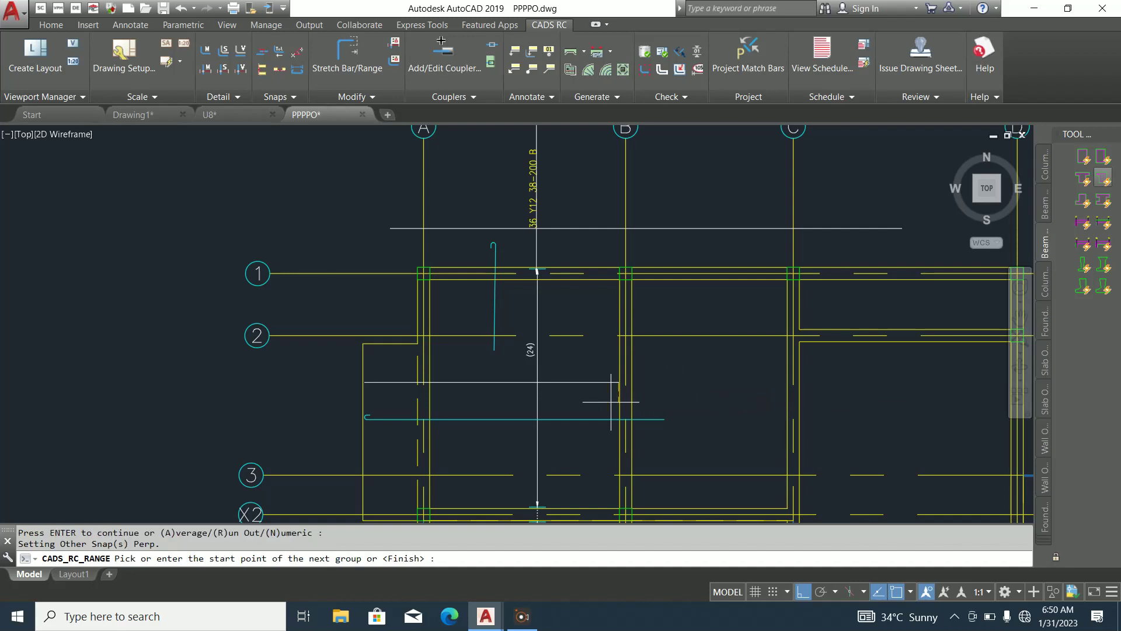
# Add a second bar group from grid B's beam to grid C's beam, with offsets of 25 at both ends
pyautogui.click(634, 382)
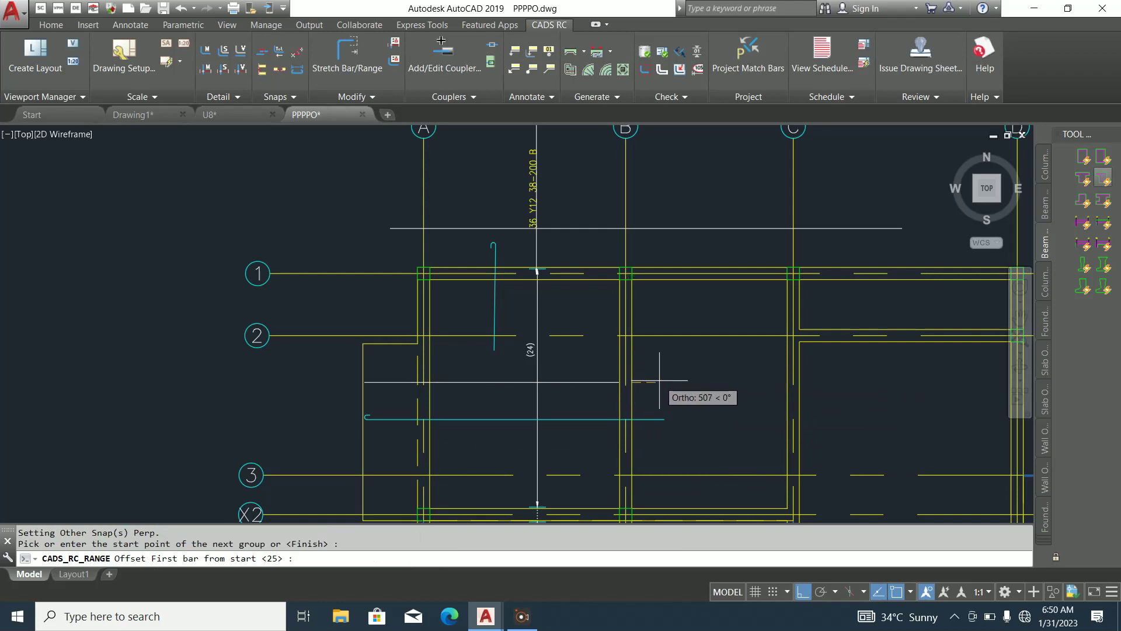
pyautogui.press('Return')
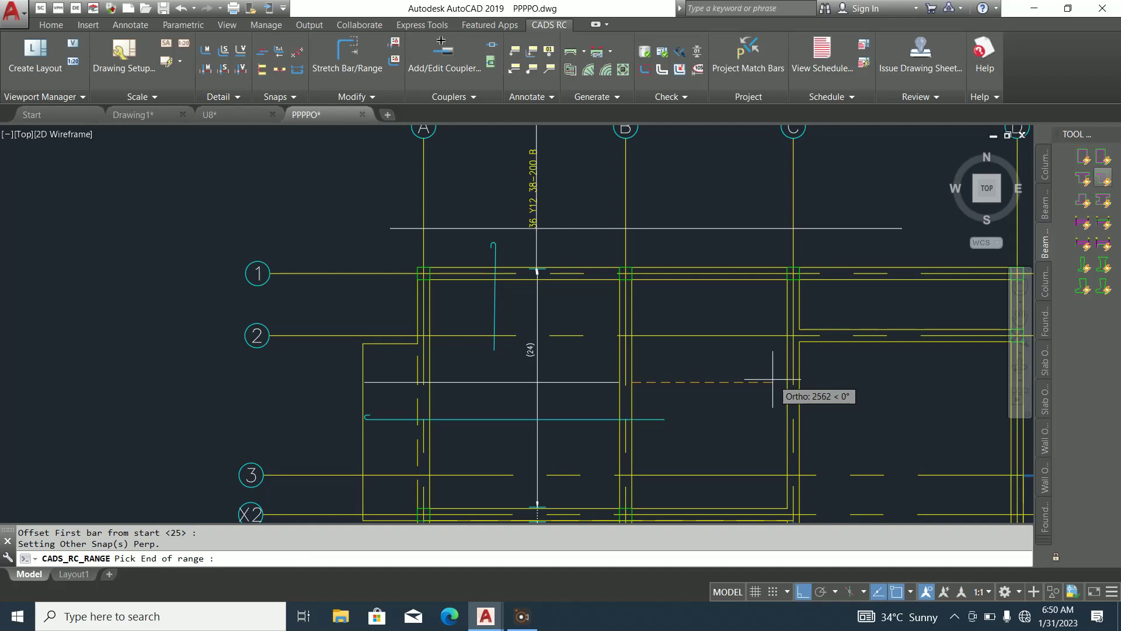
pyautogui.click(775, 383)
pyautogui.press('Return')
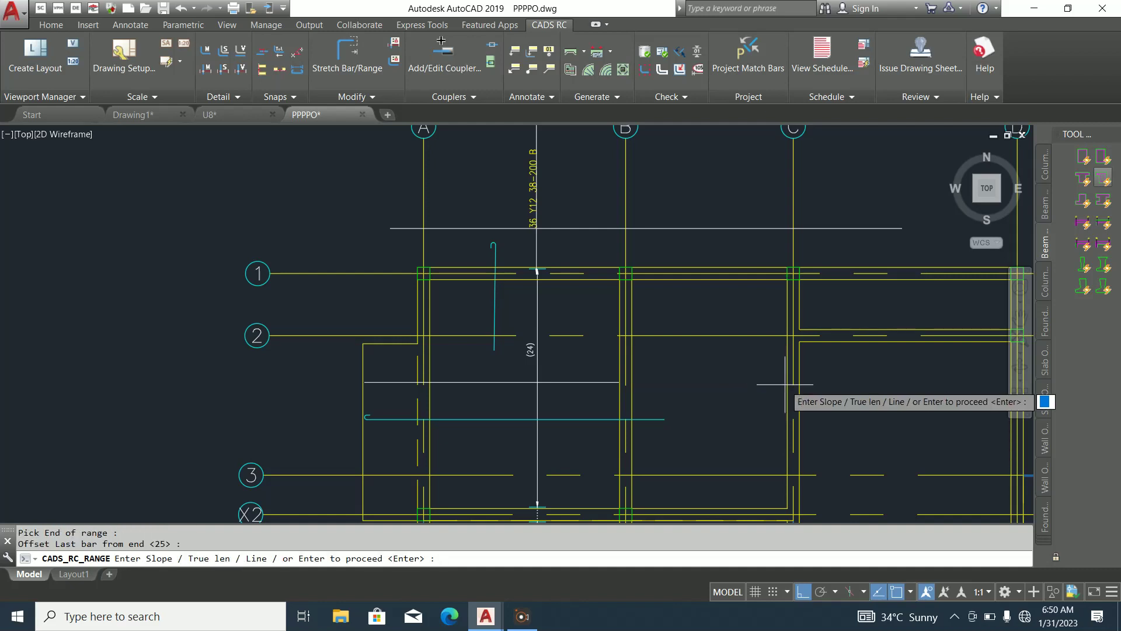
pyautogui.press('Return')
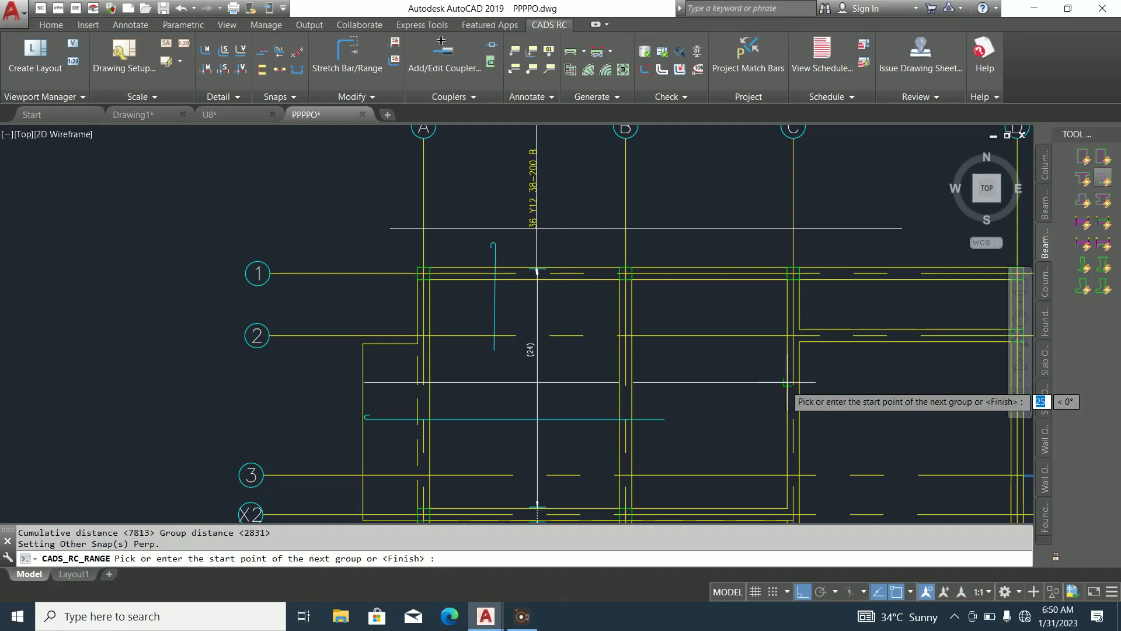
# Add a third bar group from grid C's beam to the outer face of grid D's beam, with 25 offsets at both ends
pyautogui.scroll(-4, 622, 406)
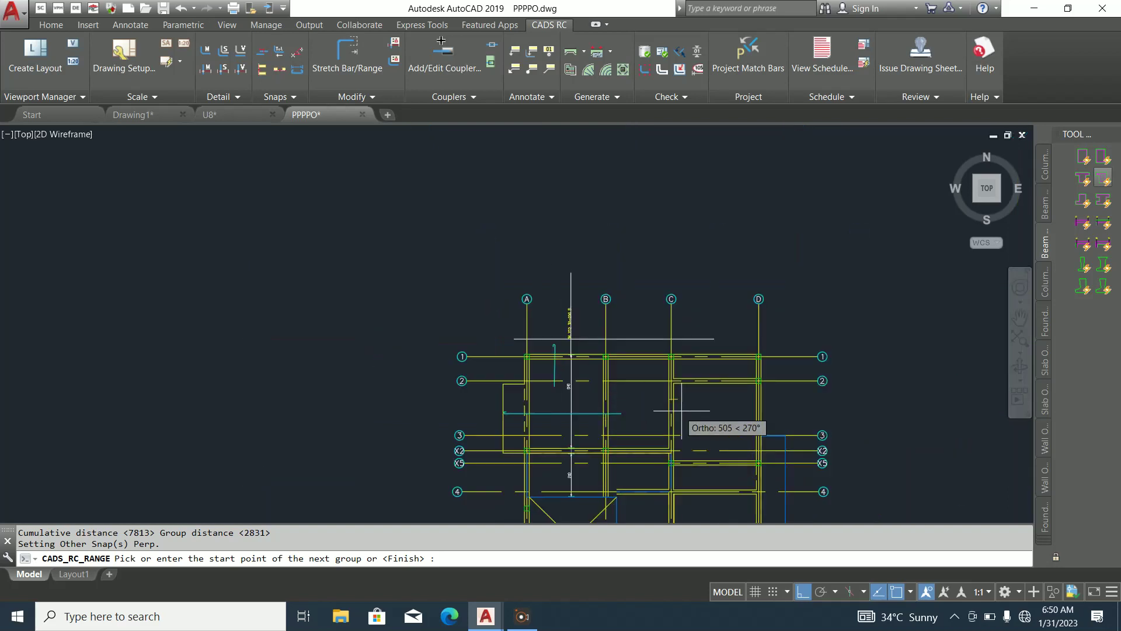
pyautogui.scroll(4, 660, 409)
pyautogui.click(621, 375)
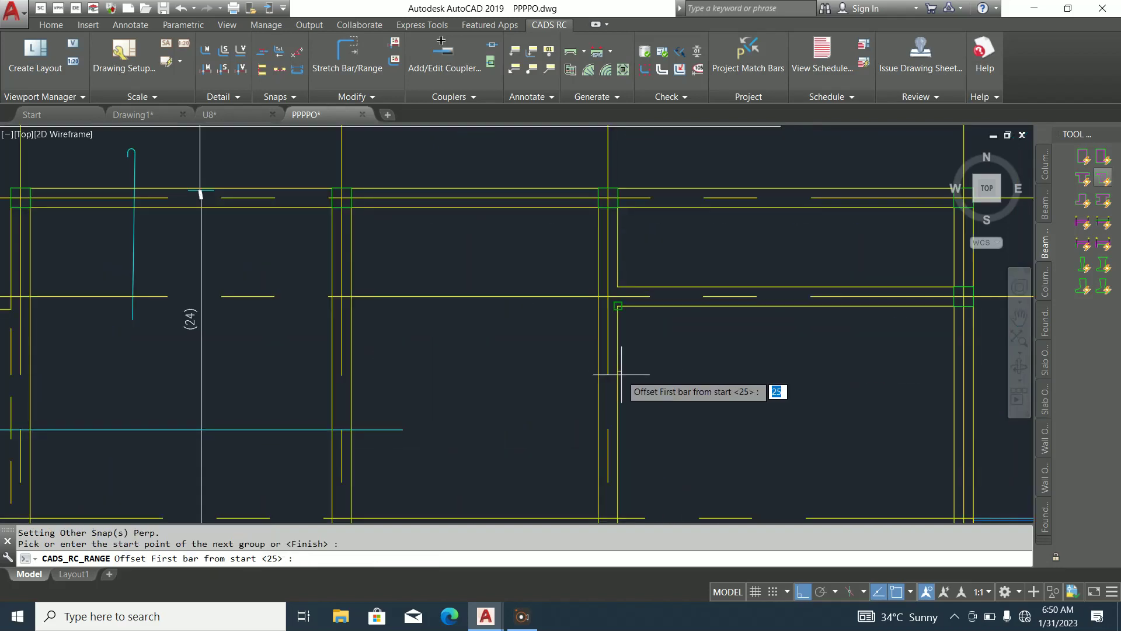
pyautogui.press('Return')
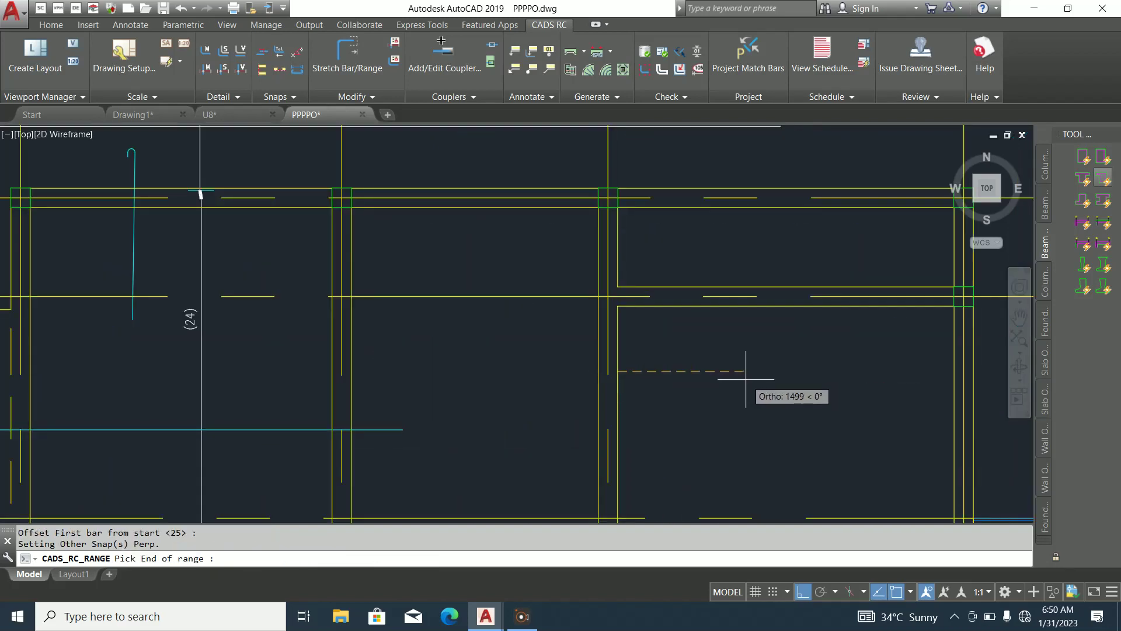
pyautogui.scroll(-3, 818, 377)
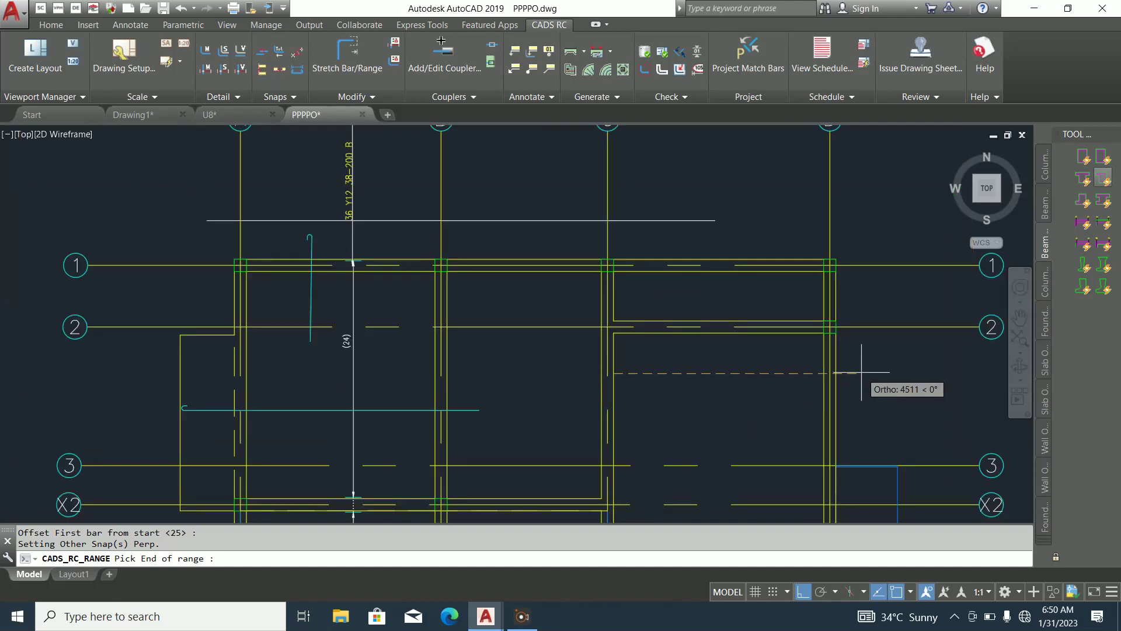
pyautogui.scroll(5, 827, 374)
pyautogui.click(804, 386)
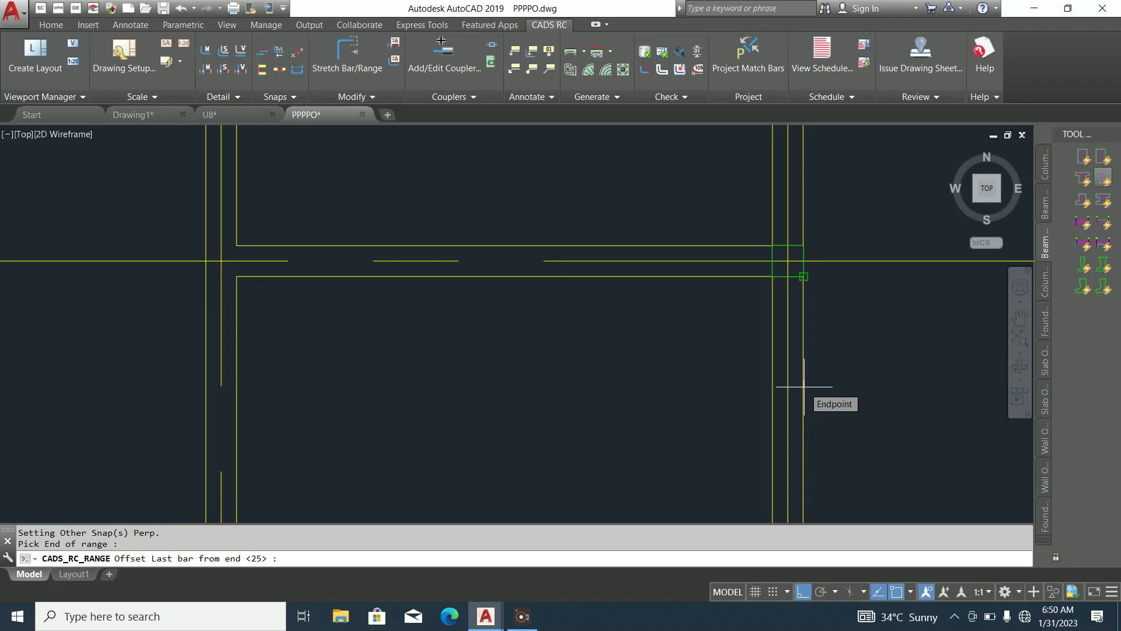
pyautogui.press('Return')
pyautogui.press('Return')
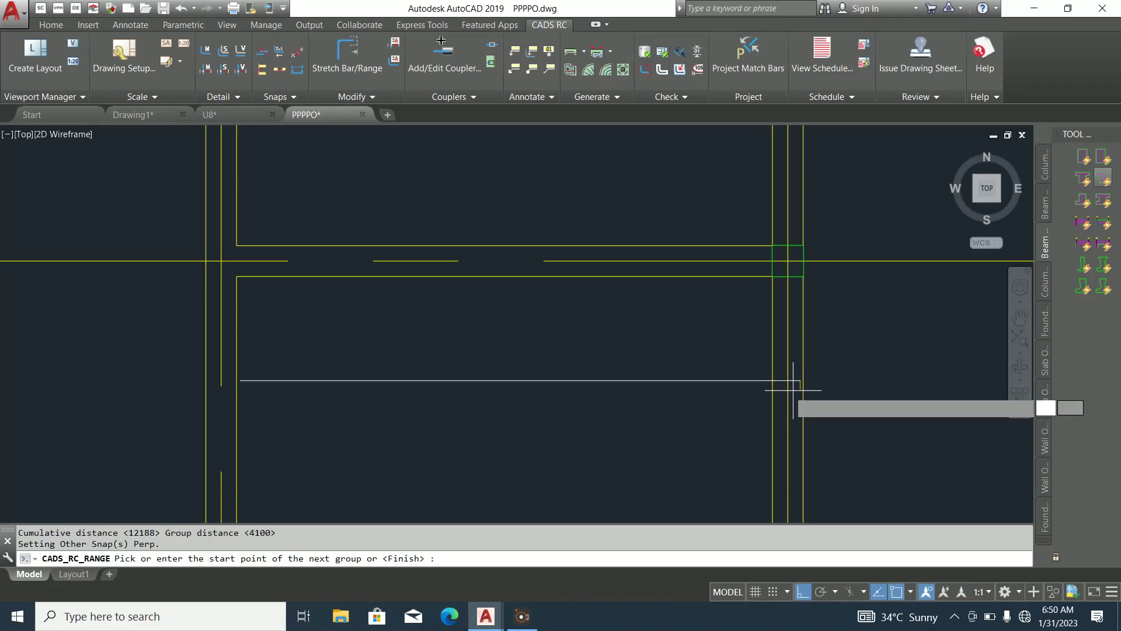
# Finish the range with group 1 drawn true length and place its bar label beyond grid D, between grids 2 and 3
pyautogui.press('Return')
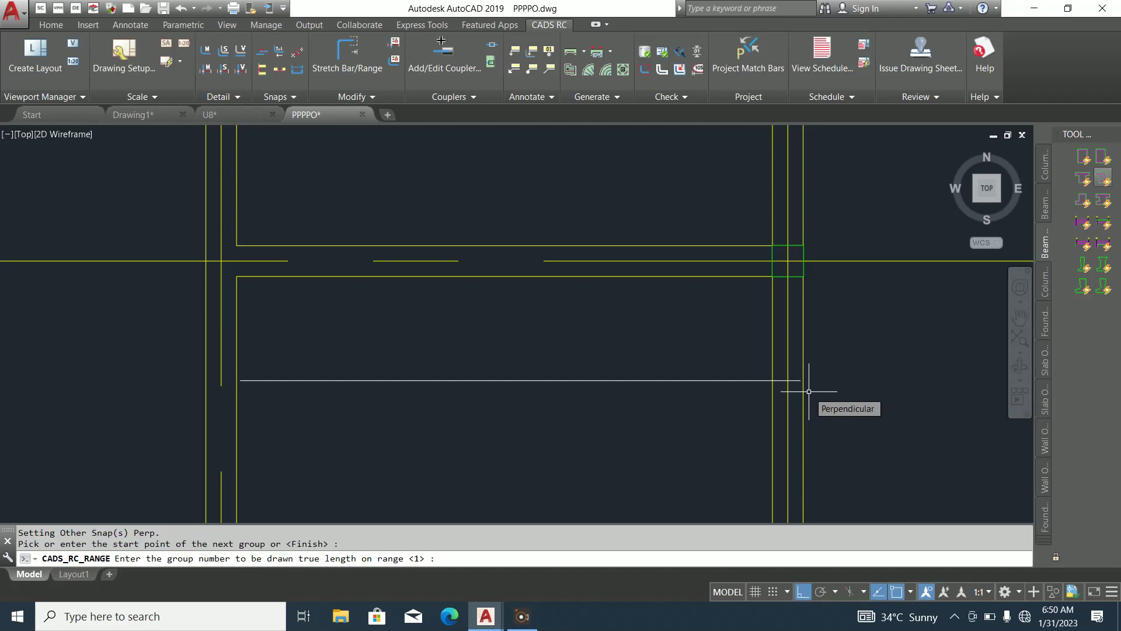
pyautogui.press('Return')
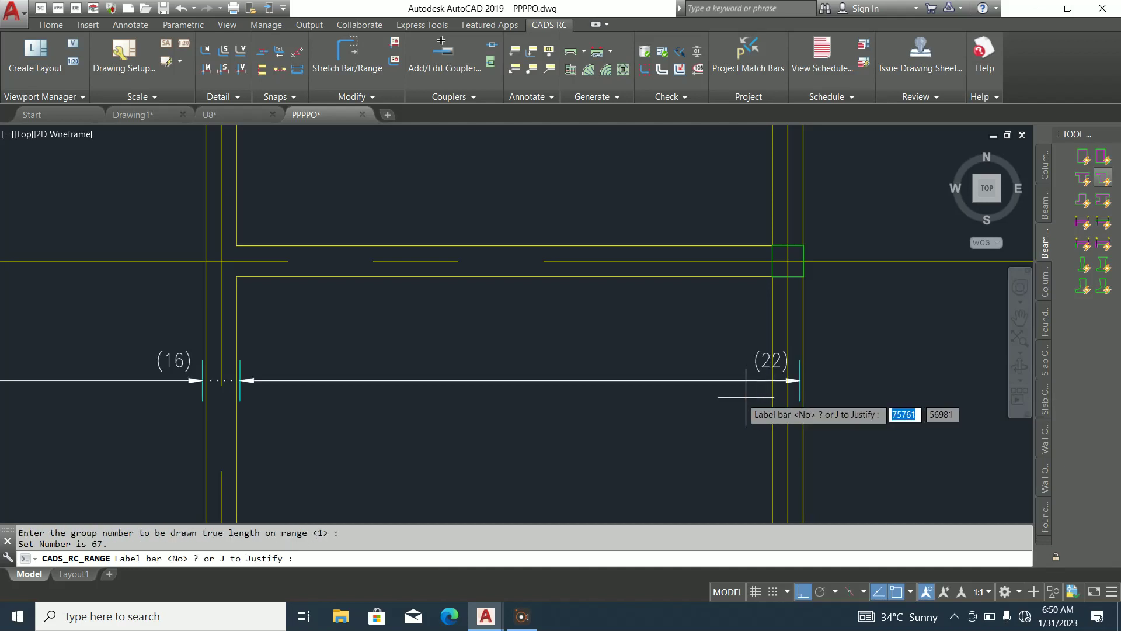
pyautogui.scroll(-4, 592, 410)
pyautogui.click(749, 405)
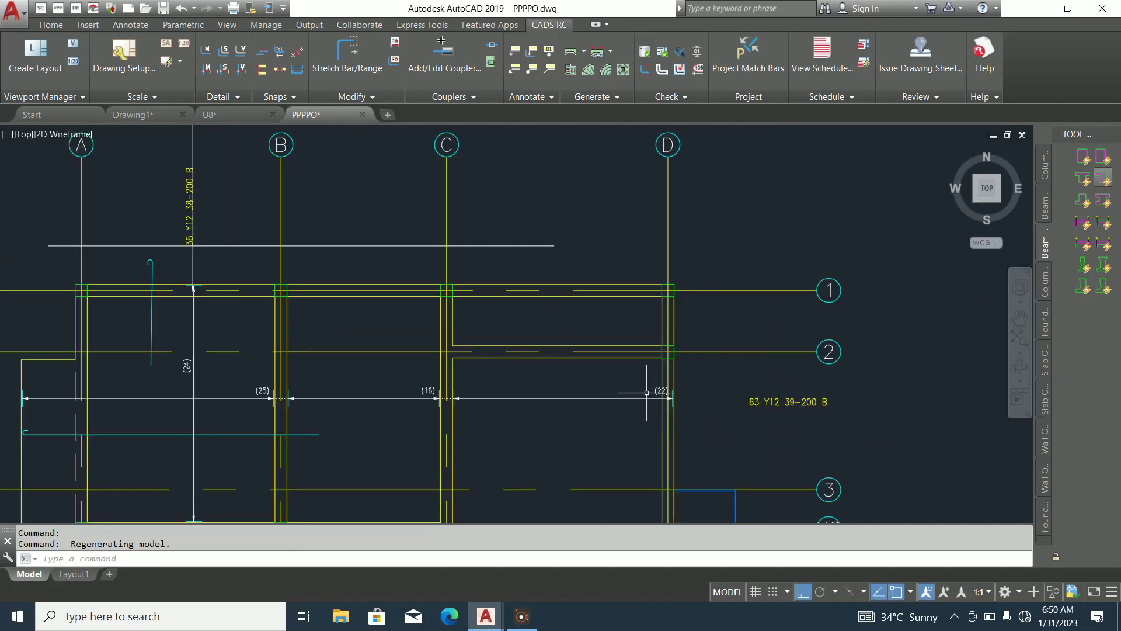
# Move the (25) bar count away from grid B's beam to just beside the vertical (24) range line
pyautogui.scroll(-2, 814, 384)
pyautogui.scroll(8, 487, 400)
pyautogui.click(553, 408)
pyautogui.click(792, 317)
pyautogui.rightClick(569, 290)
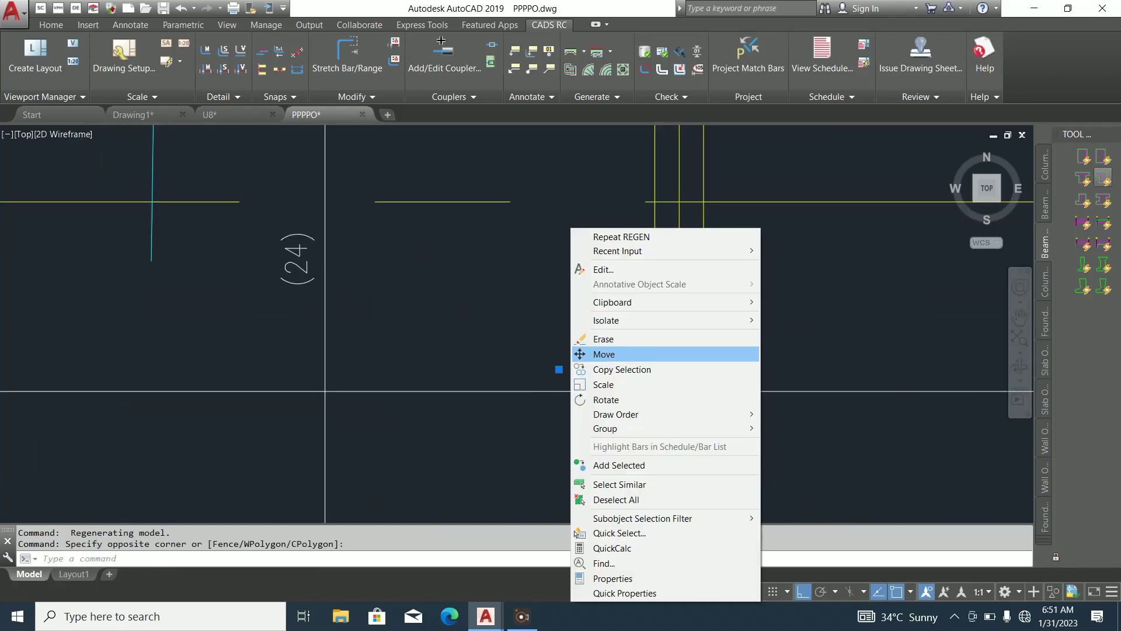
pyautogui.click(604, 356)
pyautogui.click(619, 353)
pyautogui.click(383, 360)
pyautogui.scroll(-4, 265, 422)
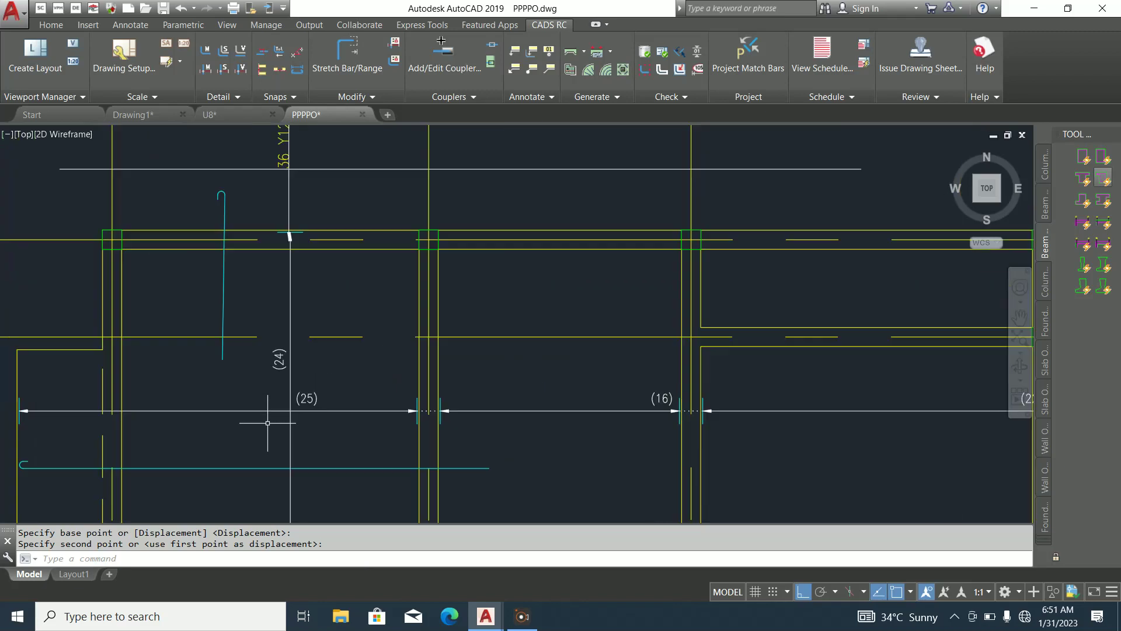
# Move the (16) bar count to the middle of its range line between grids B and C
pyautogui.scroll(4, 705, 404)
pyautogui.click(637, 411)
pyautogui.click(555, 355)
pyautogui.rightClick(565, 362)
pyautogui.click(600, 354)
pyautogui.click(612, 409)
pyautogui.click(374, 398)
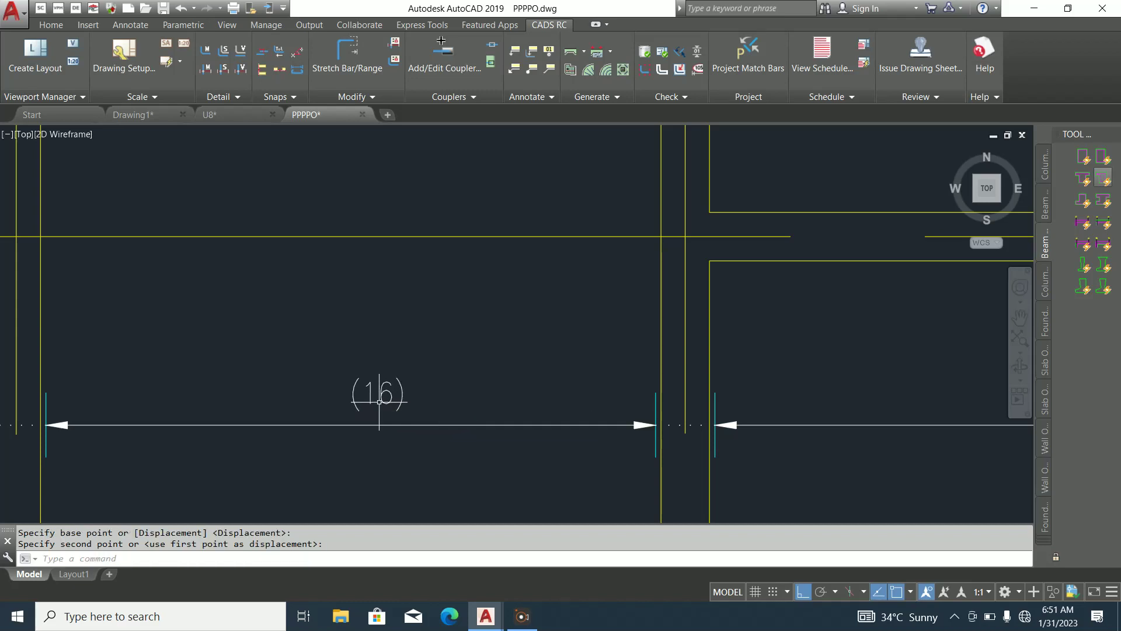
# Move the (22) bar count to the middle of its range line between grids C and D
pyautogui.scroll(-3, 343, 424)
pyautogui.scroll(4, 785, 432)
pyautogui.moveTo(831, 407); pyautogui.dragTo(795, 386)
pyautogui.rightClick(735, 385)
pyautogui.click(768, 353)
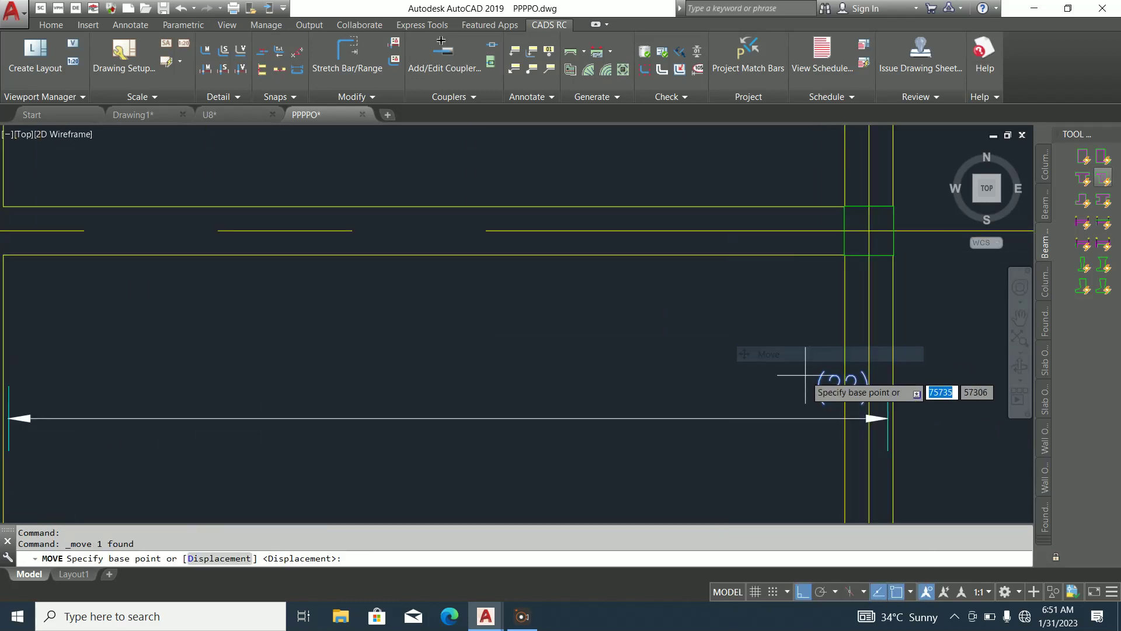
pyautogui.click(843, 380)
pyautogui.click(435, 380)
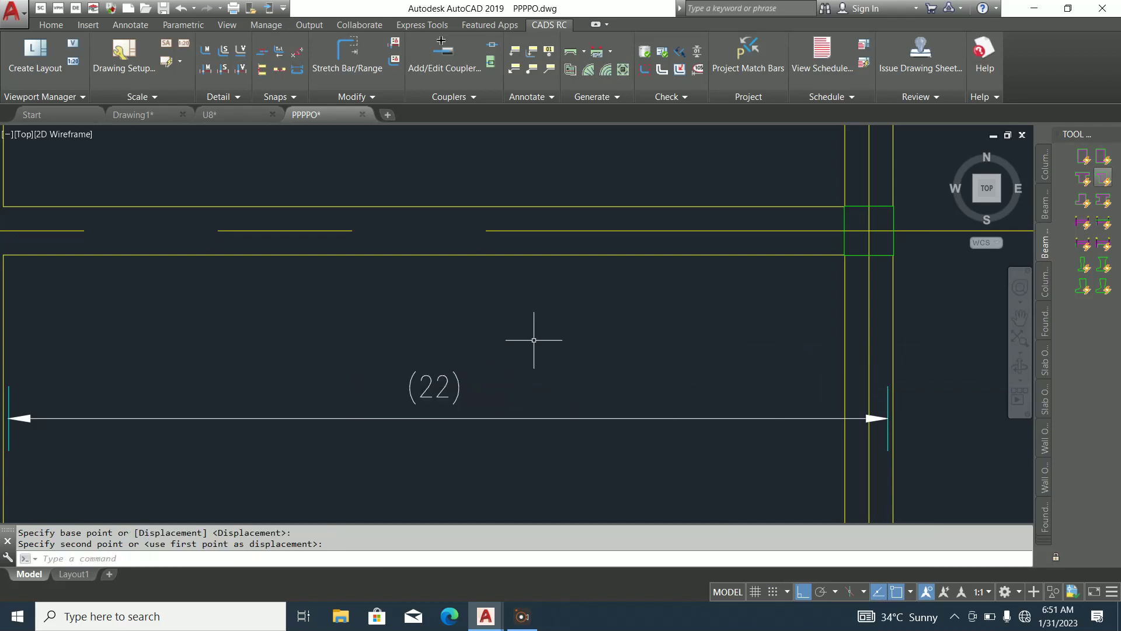
# Draw a horizontal leader from the range's end at grid D outward past the Y12 39-200 B label
pyautogui.scroll(-8, 533, 340)
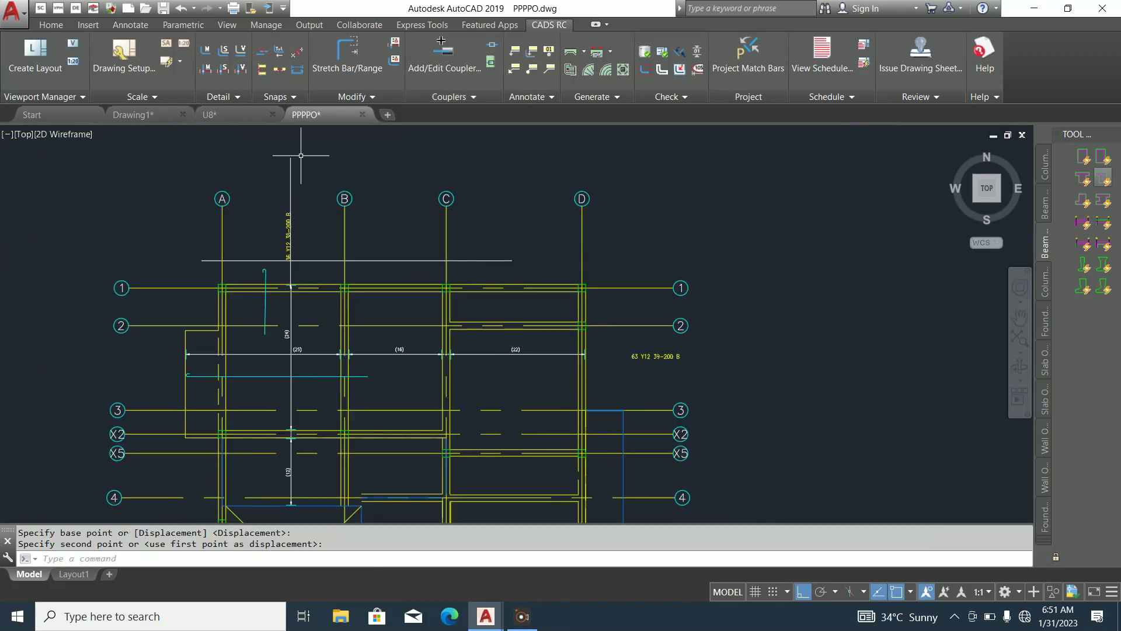
pyautogui.click(514, 68)
pyautogui.scroll(8, 580, 342)
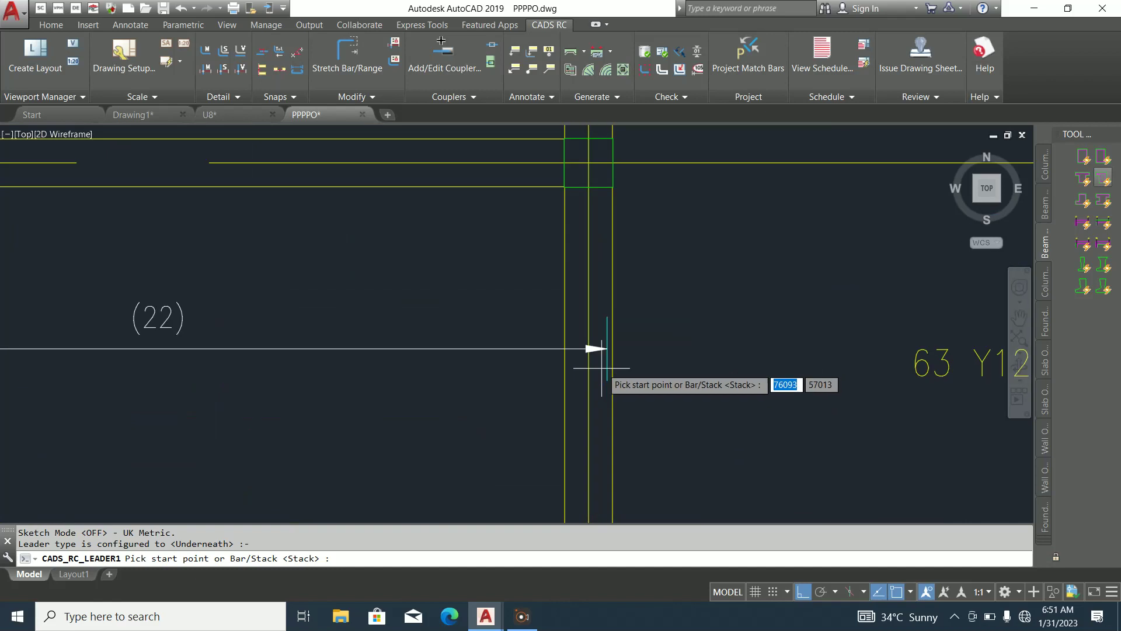
pyautogui.click(607, 349)
pyautogui.scroll(-4, 627, 353)
pyautogui.click(876, 351)
pyautogui.press('Escape')
# Draw a vertical line outside grid D, crossing the new leader, from below grid 6 up to just below the grid D bubble's height
pyautogui.click(50, 24)
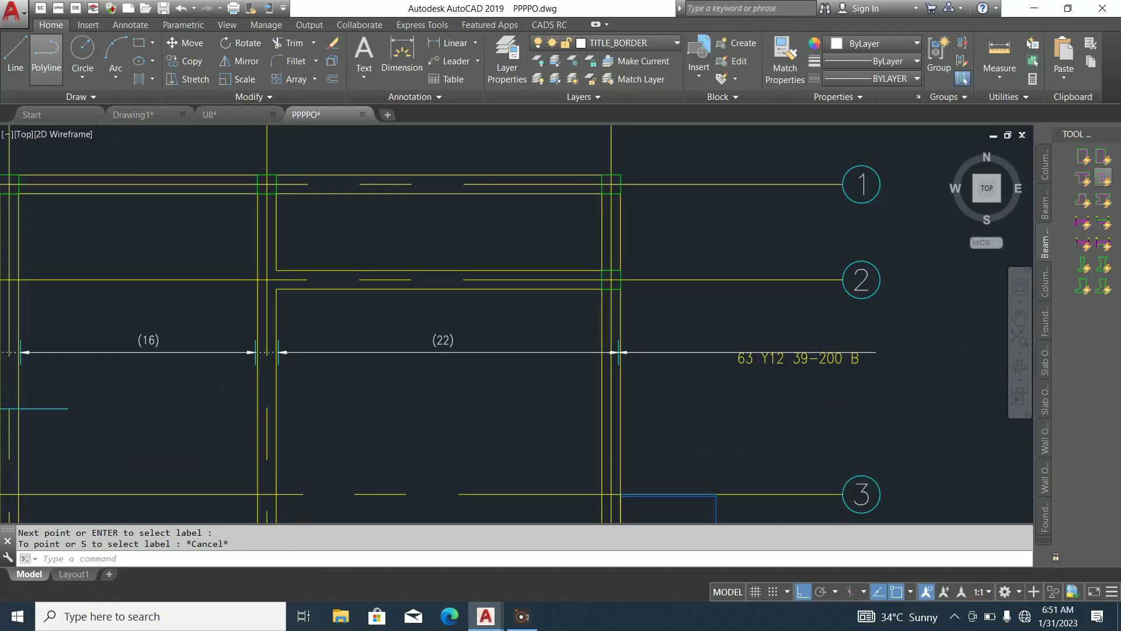
pyautogui.click(15, 52)
pyautogui.scroll(-6, 547, 297)
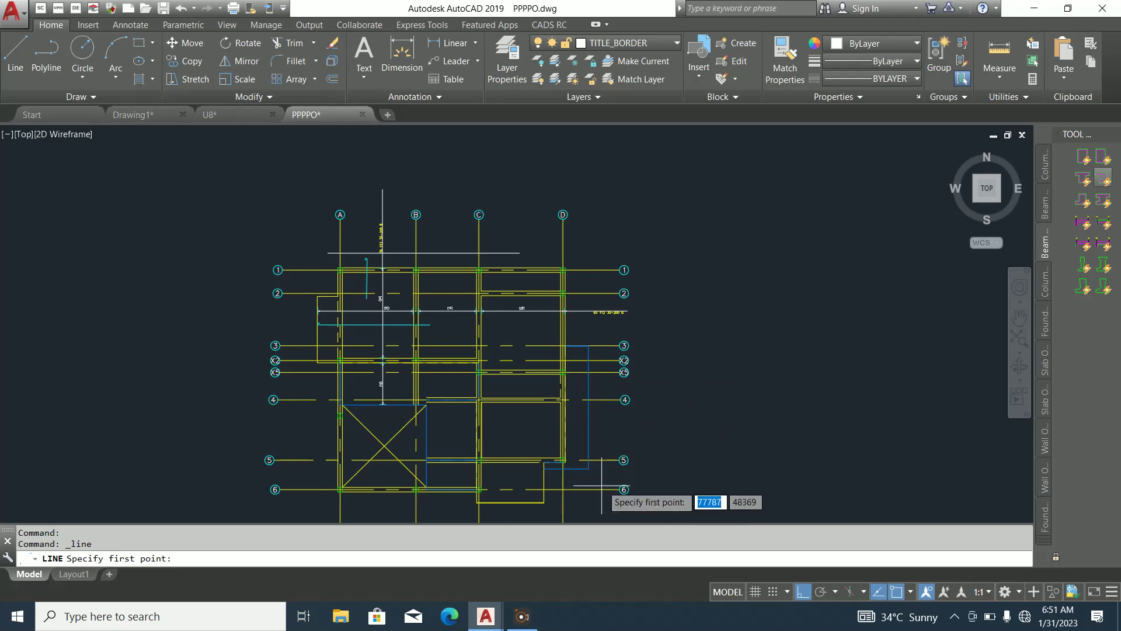
pyautogui.click(561, 498)
pyautogui.press('Escape')
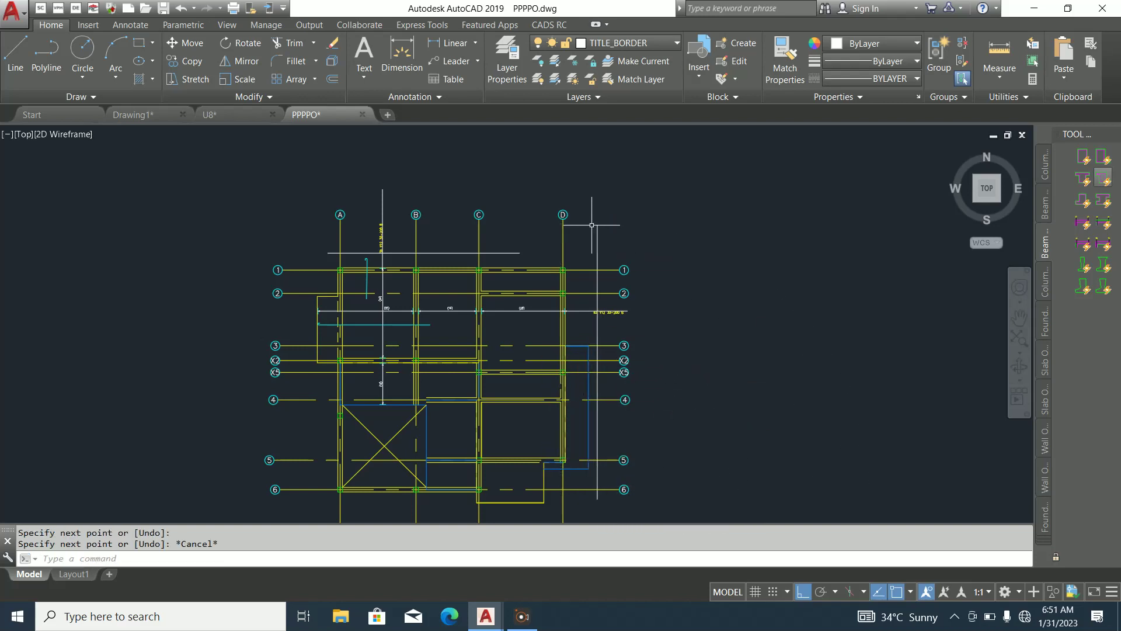
# Move the 63 Y12 39-200 B label so it starts at the vertical line outside grid D, just above its leader
pyautogui.scroll(4, 624, 367)
pyautogui.click(586, 234)
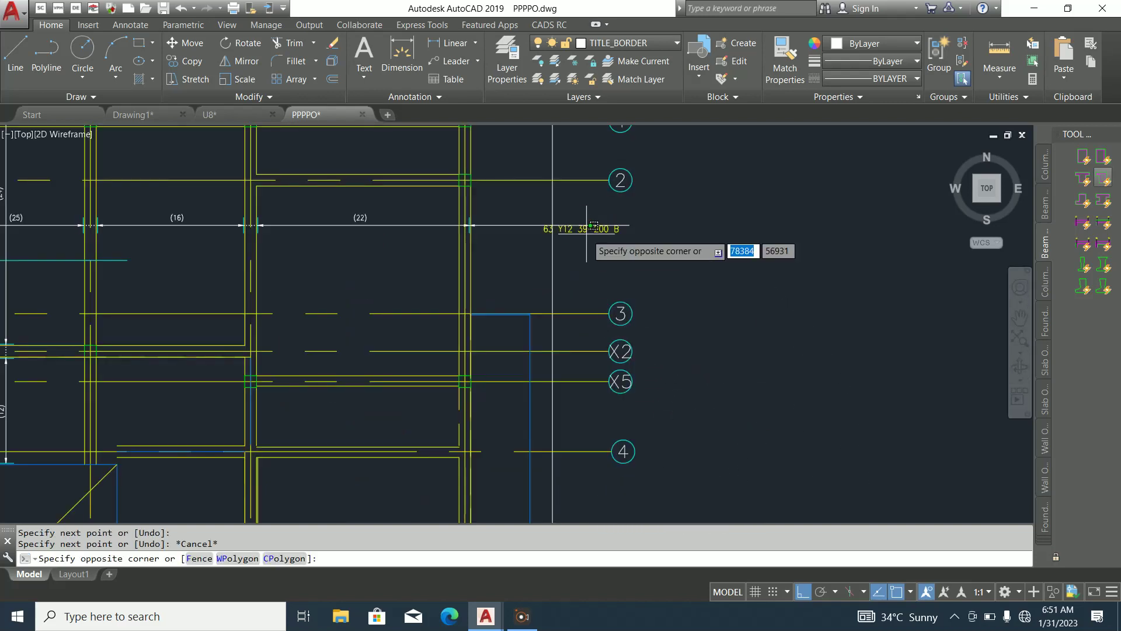
pyautogui.press('Escape')
pyautogui.click(584, 231)
pyautogui.click(543, 231)
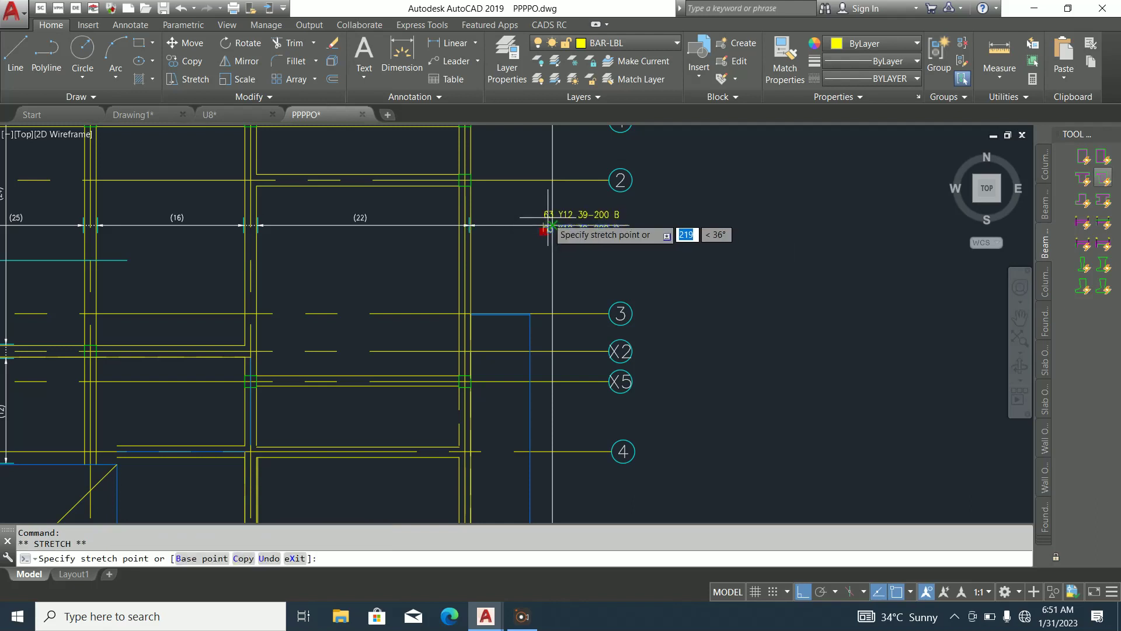
pyautogui.click(557, 226)
pyautogui.scroll(-4, 584, 275)
pyautogui.press('Escape')
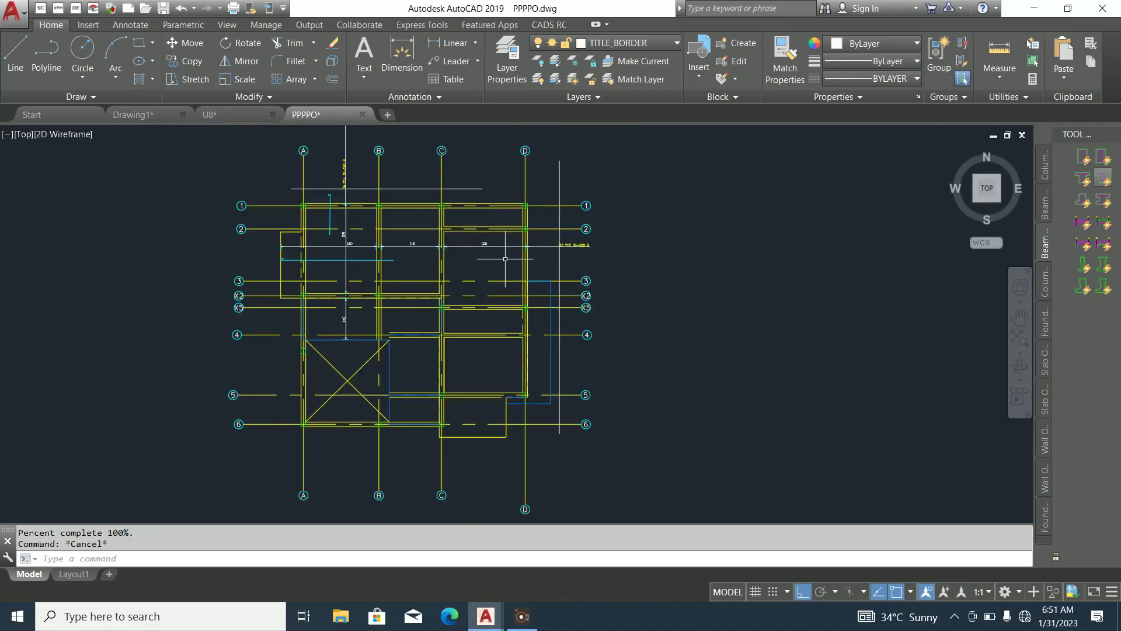
# Draw a vertical guide line upward from the beam's outer edge at grid 1, where the hooked vertical bar crosses it
pyautogui.scroll(4, 329, 263)
pyautogui.scroll(-2, 330, 263)
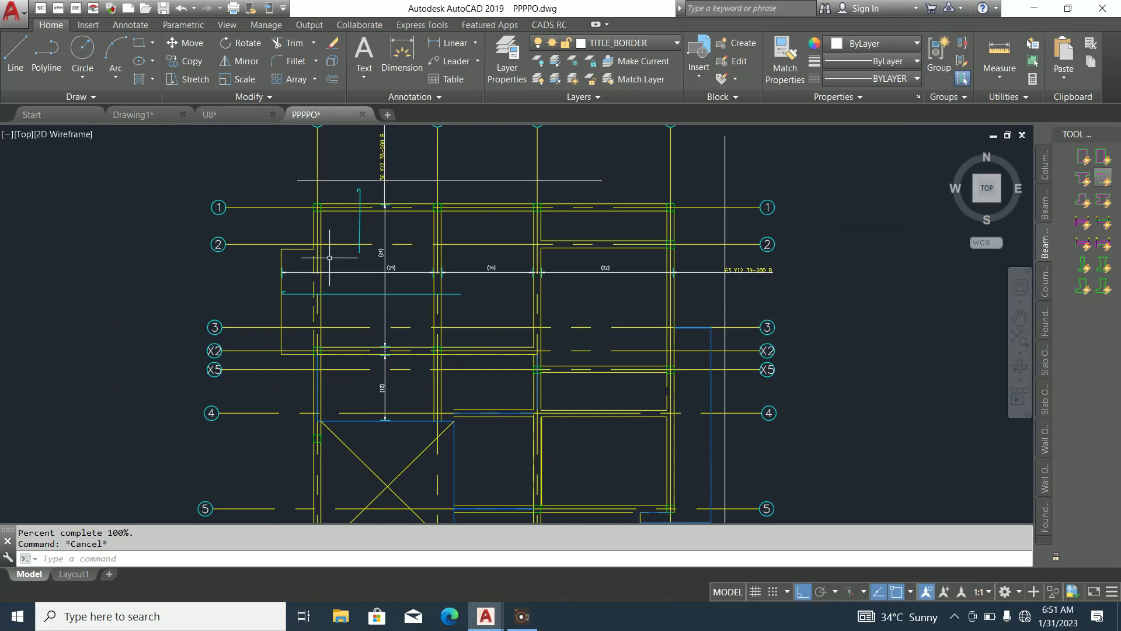
pyautogui.scroll(2, 349, 191)
pyautogui.click(16, 52)
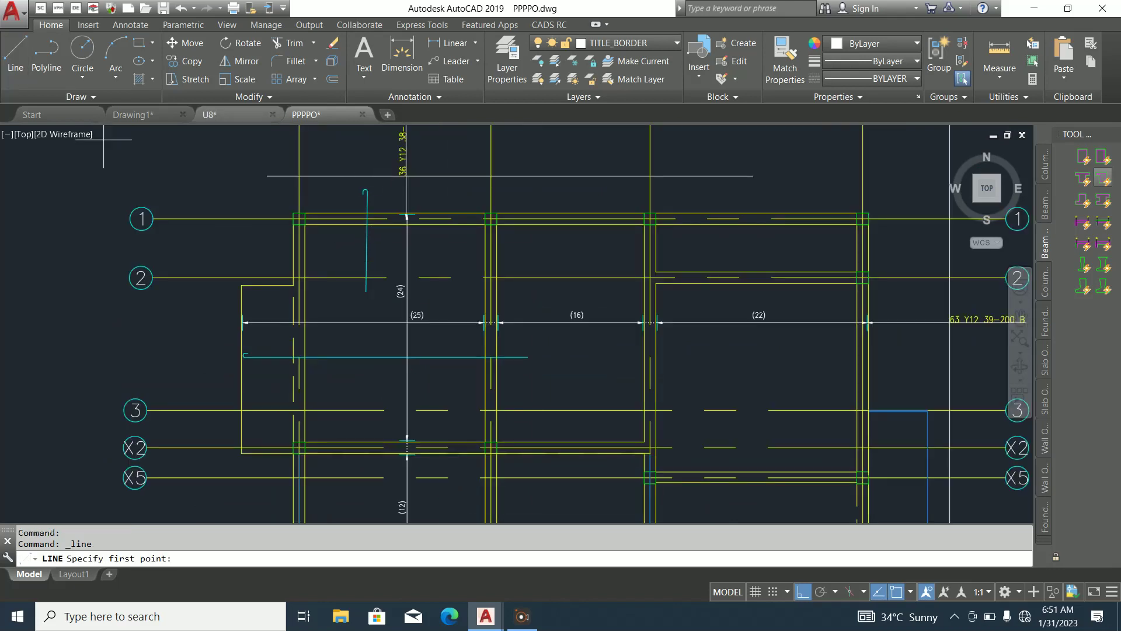
pyautogui.scroll(6, 370, 173)
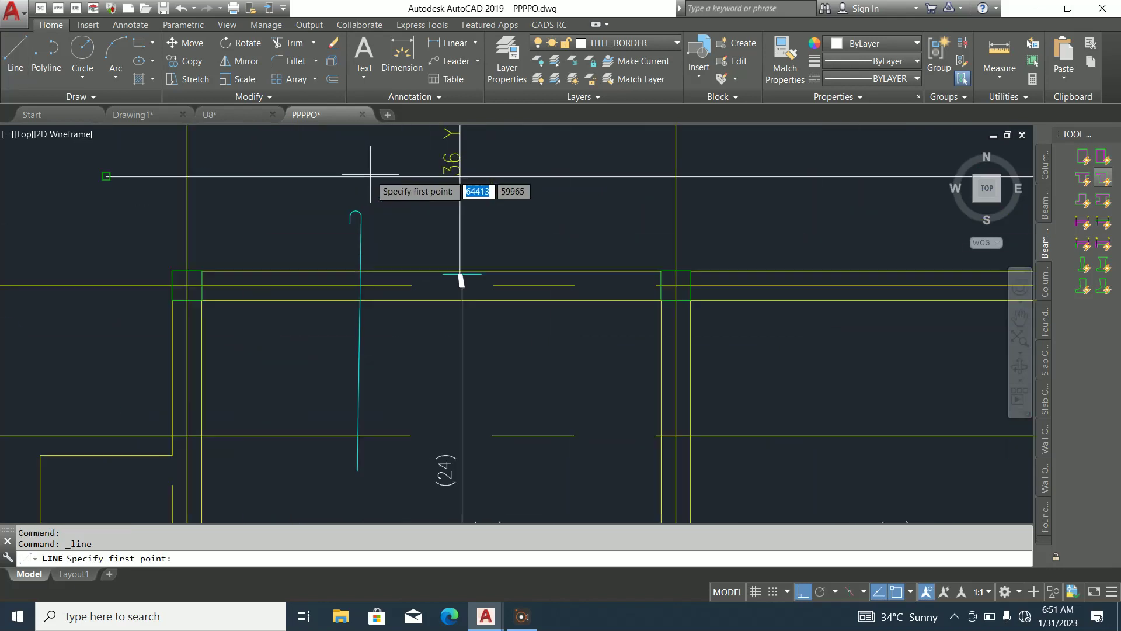
pyautogui.click(359, 271)
pyautogui.scroll(-2, 352, 211)
pyautogui.press('Escape')
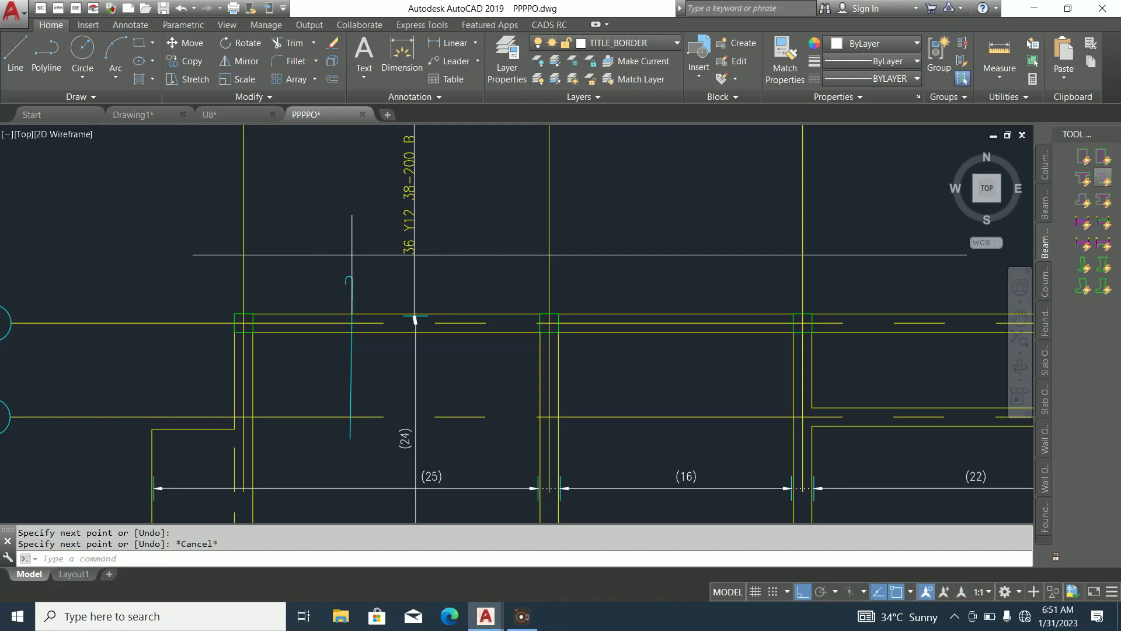
# Move the hooked vertical bar down so its hooked end meets the beam's outer edge at grid 1
pyautogui.scroll(4, 353, 260)
pyautogui.moveTo(352, 261); pyautogui.dragTo(322, 231)
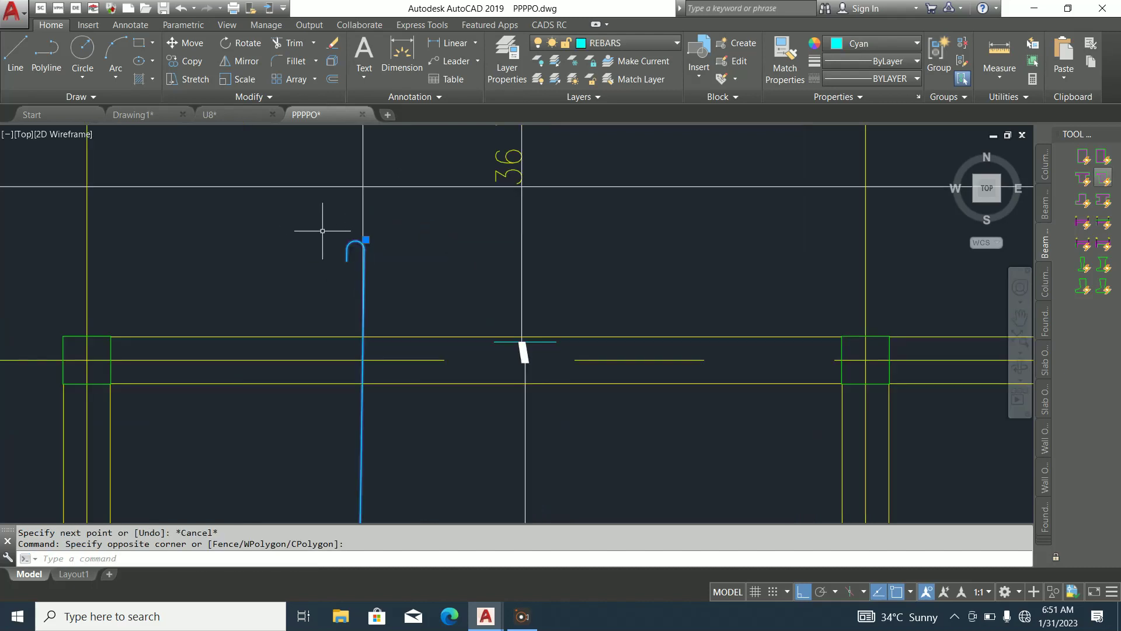
pyautogui.click(366, 240)
pyautogui.click(363, 338)
pyautogui.press('Escape')
# Erase the vertical guide line above the hooked bar at grid 1
pyautogui.click(380, 295)
pyautogui.click(318, 263)
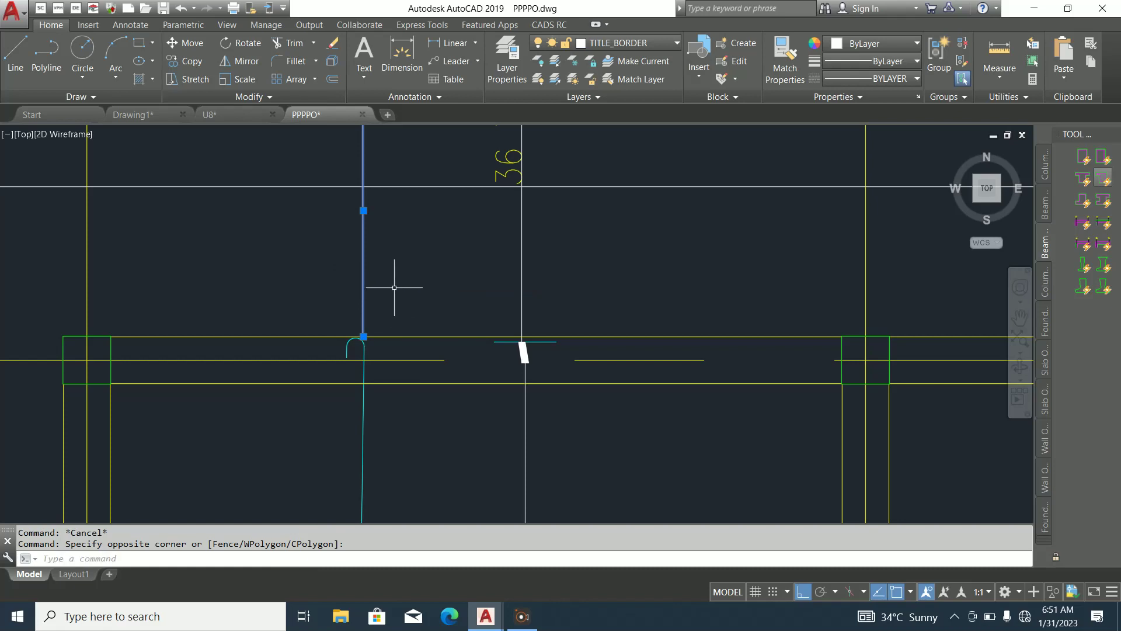
pyautogui.press('Delete')
# Shift the hooked vertical bar 25 mm inward from the beam's outer edge at grid 1
pyautogui.scroll(2, 373, 350)
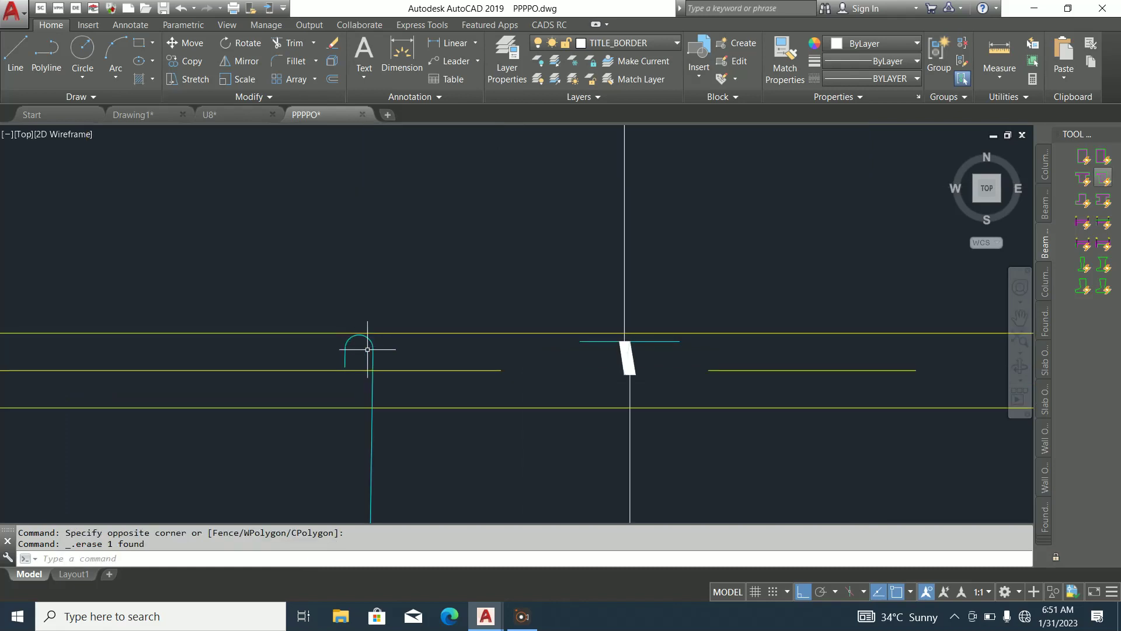
pyautogui.click(371, 345)
pyautogui.click(376, 334)
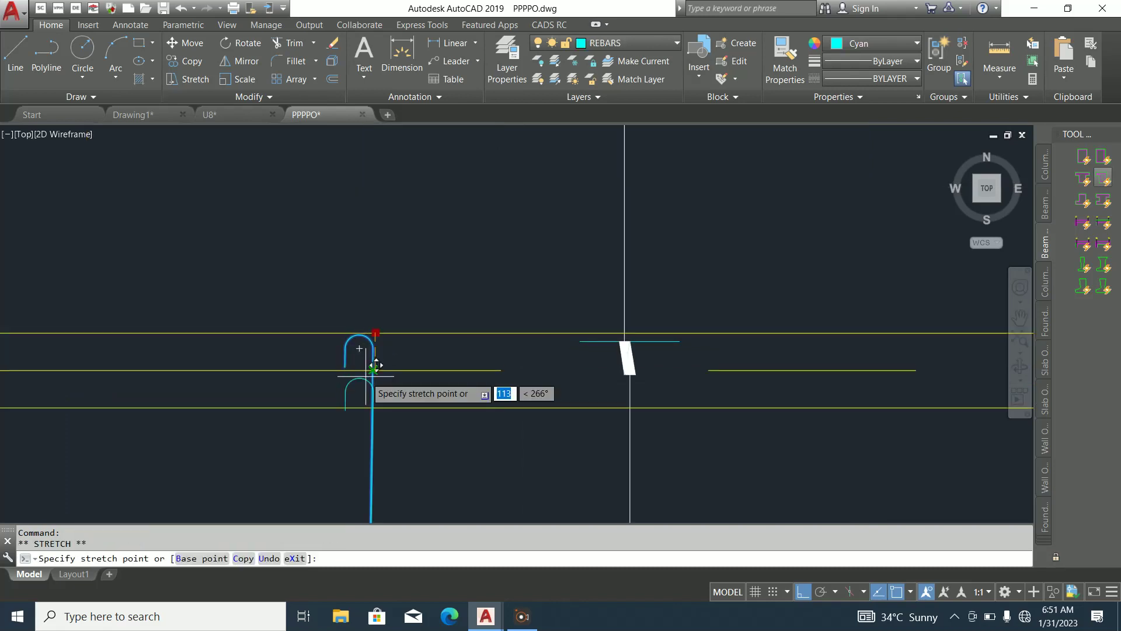
pyautogui.write('25')
pyautogui.press('Return')
pyautogui.scroll(-5, 418, 276)
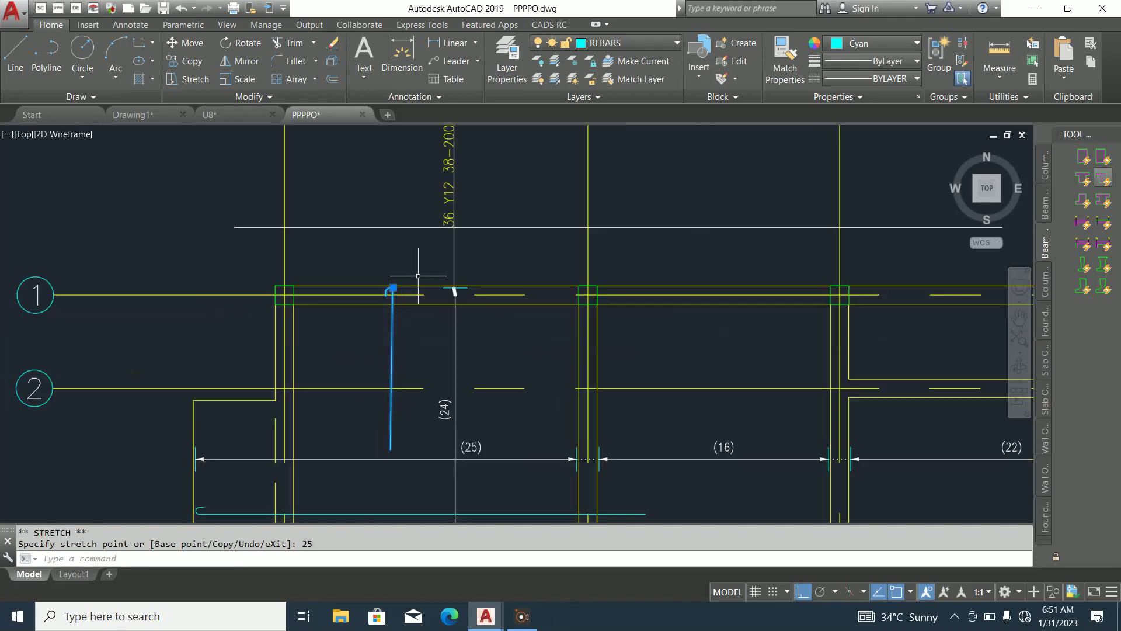
pyautogui.press('Escape')
# Offset the lower edge of the grid X2 beam between grids A and B downward by 600 mm
pyautogui.scroll(-4, 403, 292)
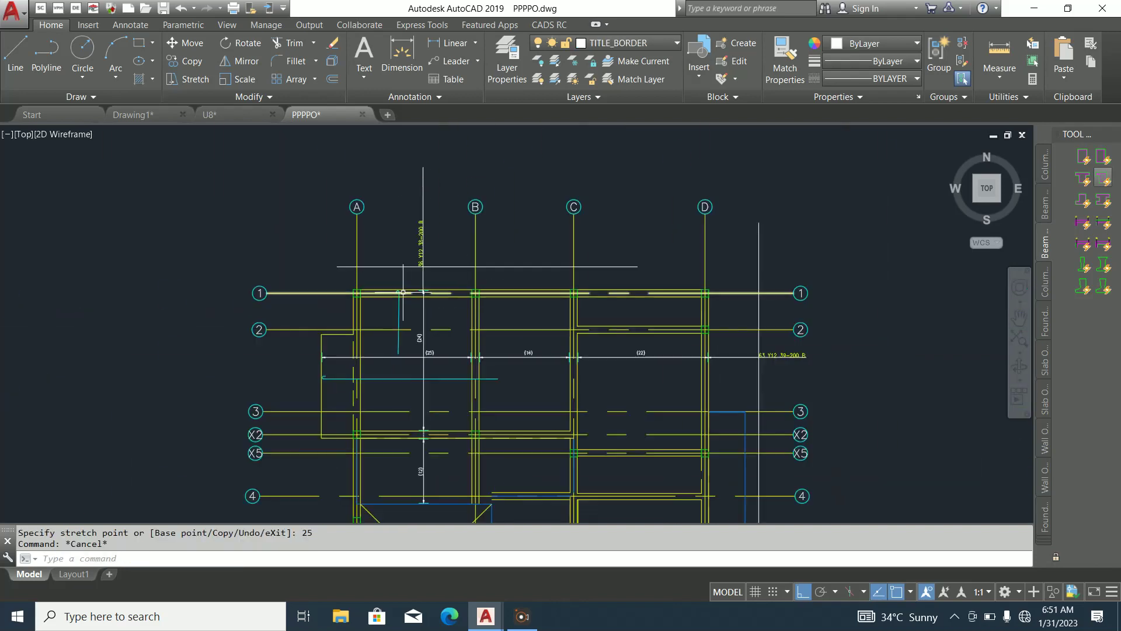
pyautogui.scroll(4, 403, 336)
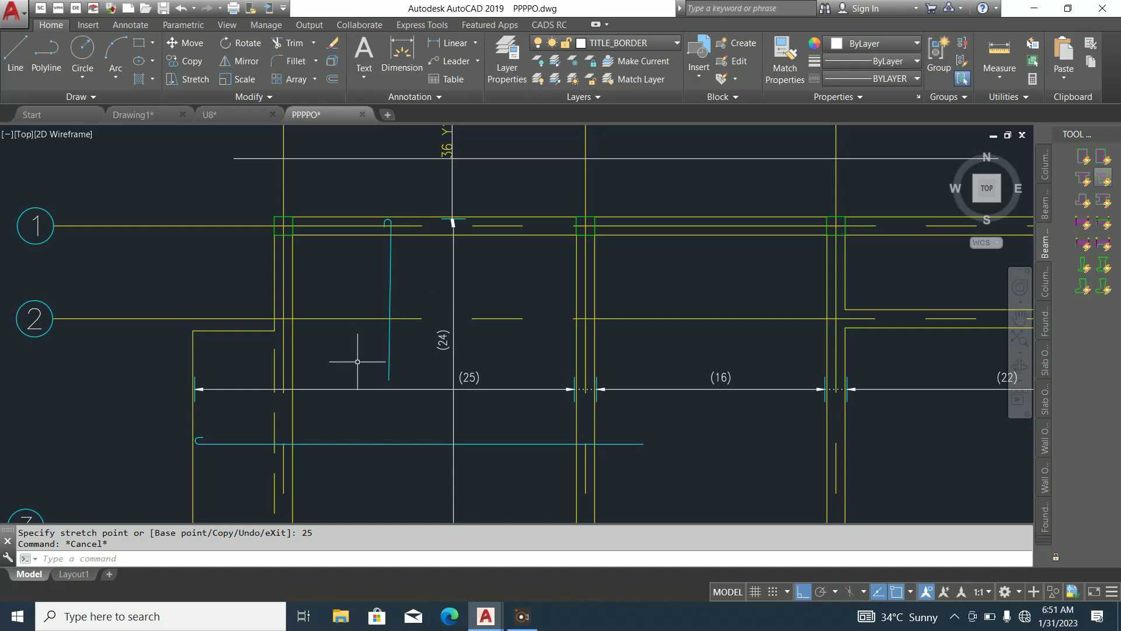
pyautogui.scroll(-3, 397, 292)
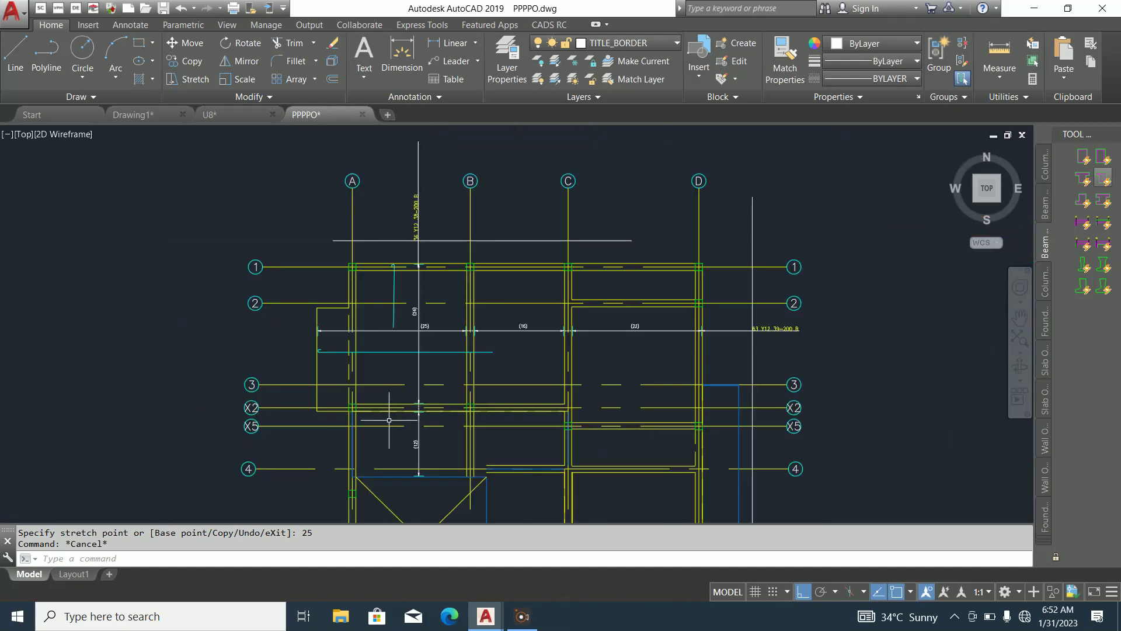
pyautogui.scroll(4, 389, 420)
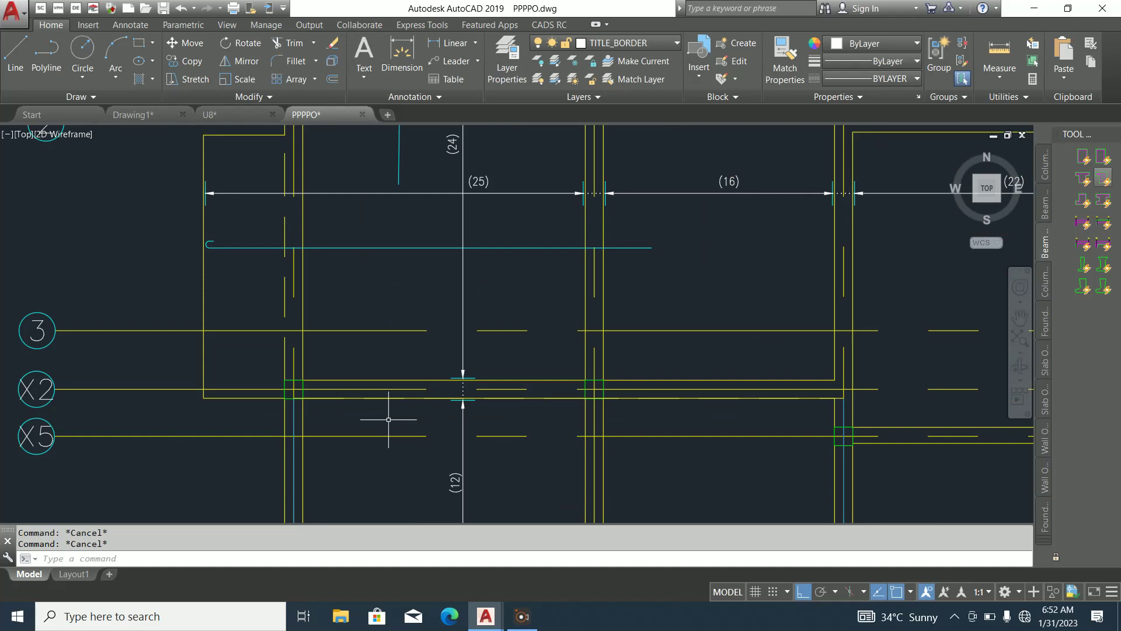
pyautogui.press('Return')
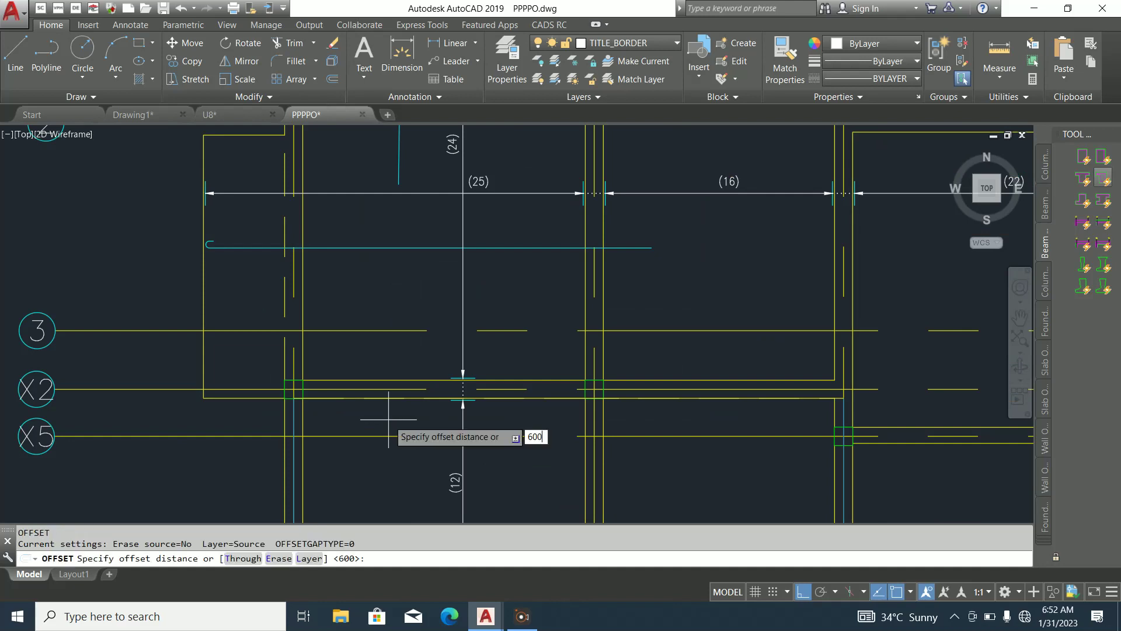
pyautogui.press('Return')
pyautogui.scroll(3, 388, 419)
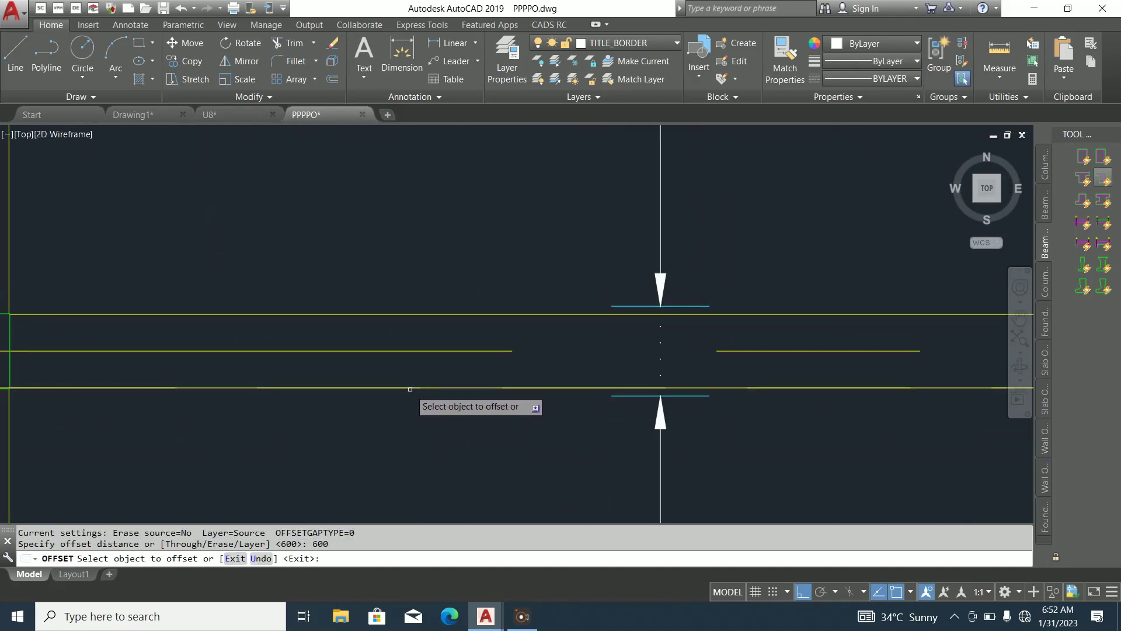
pyautogui.click(409, 387)
pyautogui.click(401, 441)
pyautogui.scroll(-3, 391, 321)
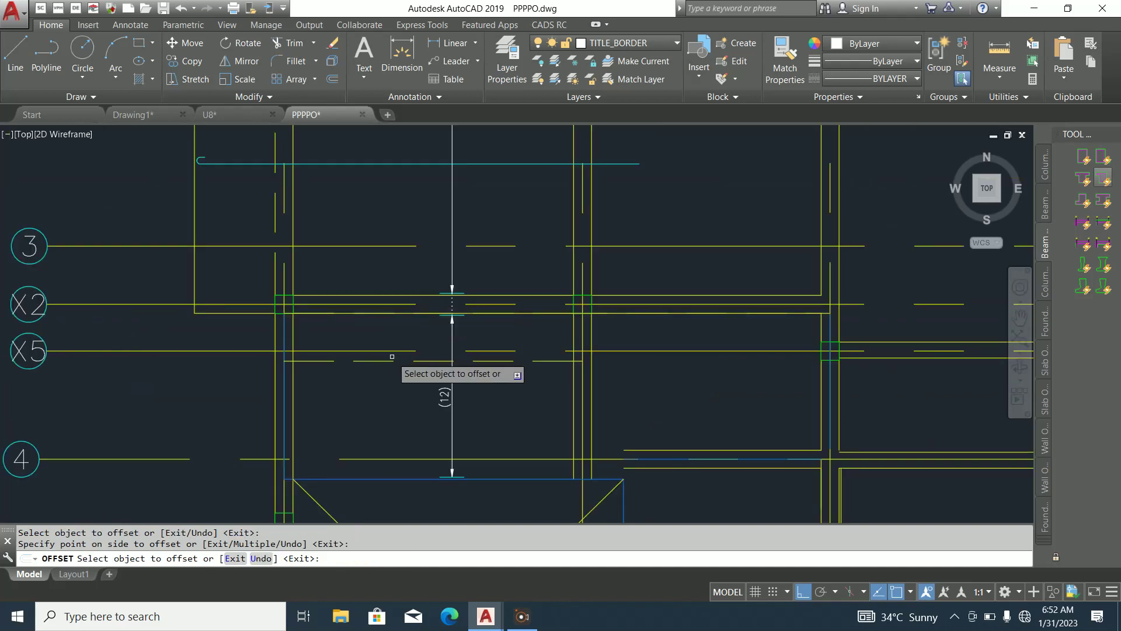
pyautogui.scroll(1, 392, 356)
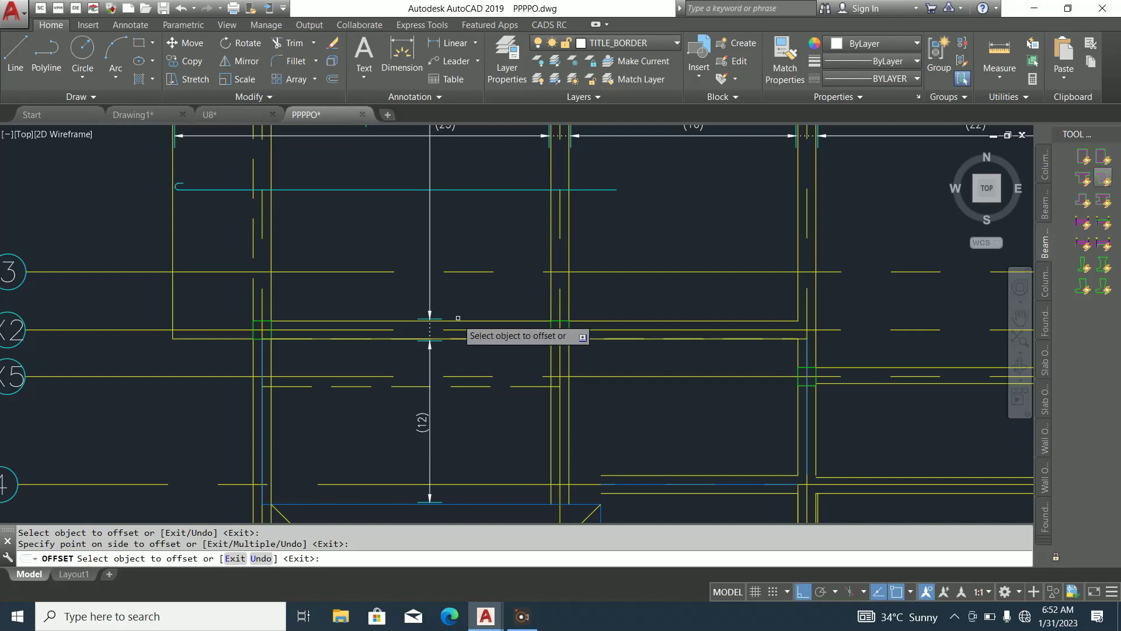
pyautogui.scroll(-4, 318, 438)
pyautogui.scroll(2, 354, 280)
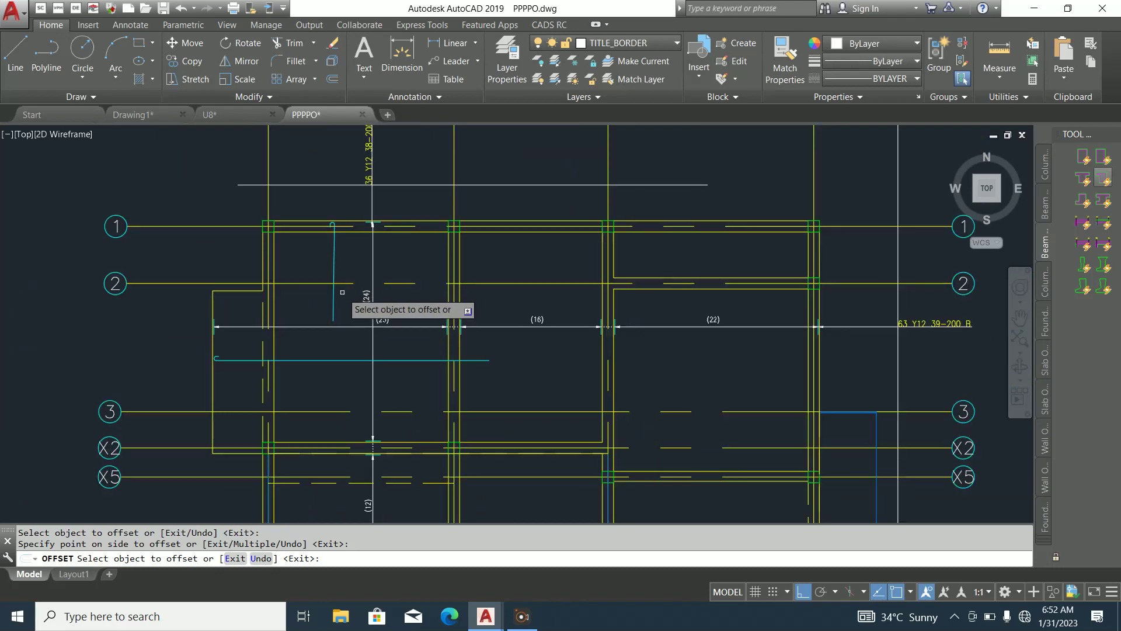
pyautogui.press('Escape')
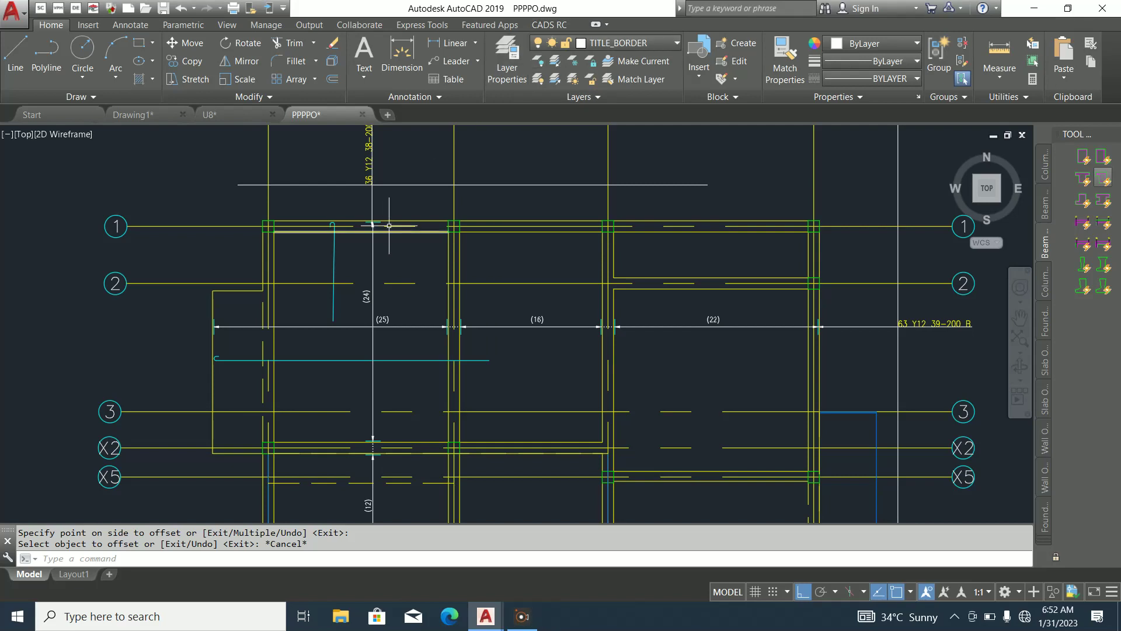
# Stretch the vertical bar's straight end with the CADS RC stretch, keeping bar-mark reassignment on, to just past the offset line below grid X5
pyautogui.click(549, 25)
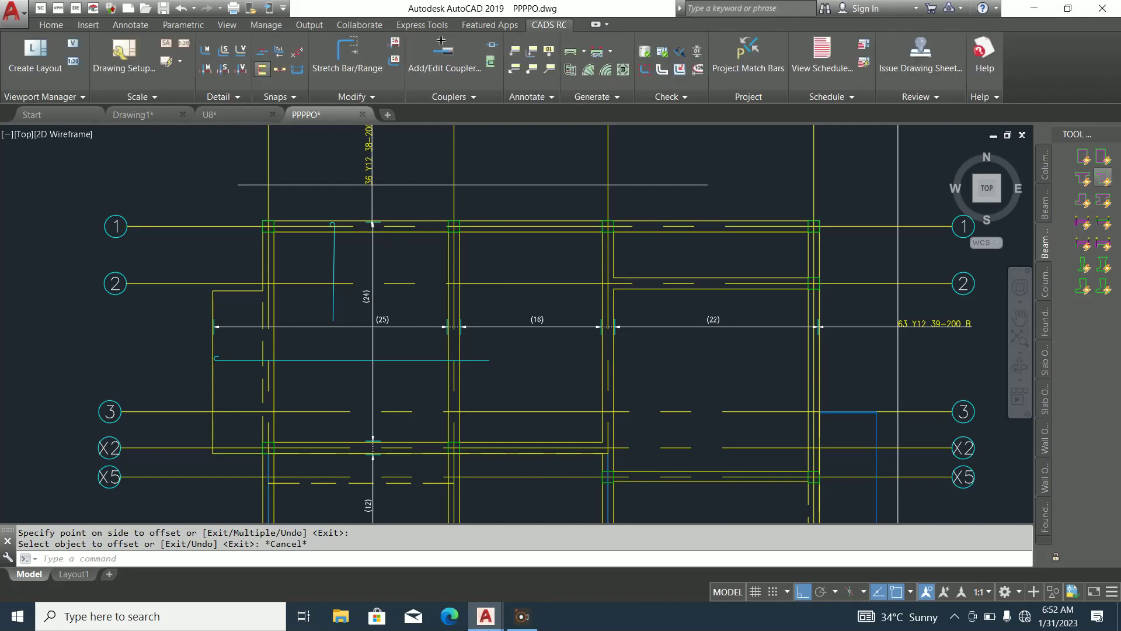
pyautogui.click(347, 52)
pyautogui.press('Return')
pyautogui.click(334, 307)
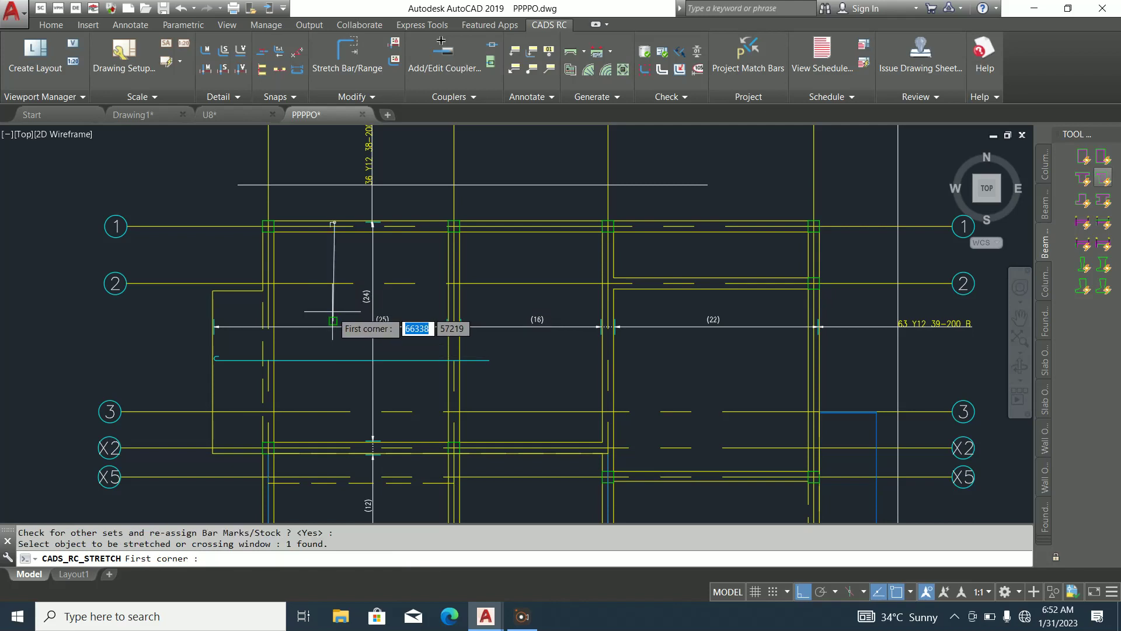
pyautogui.click(339, 322)
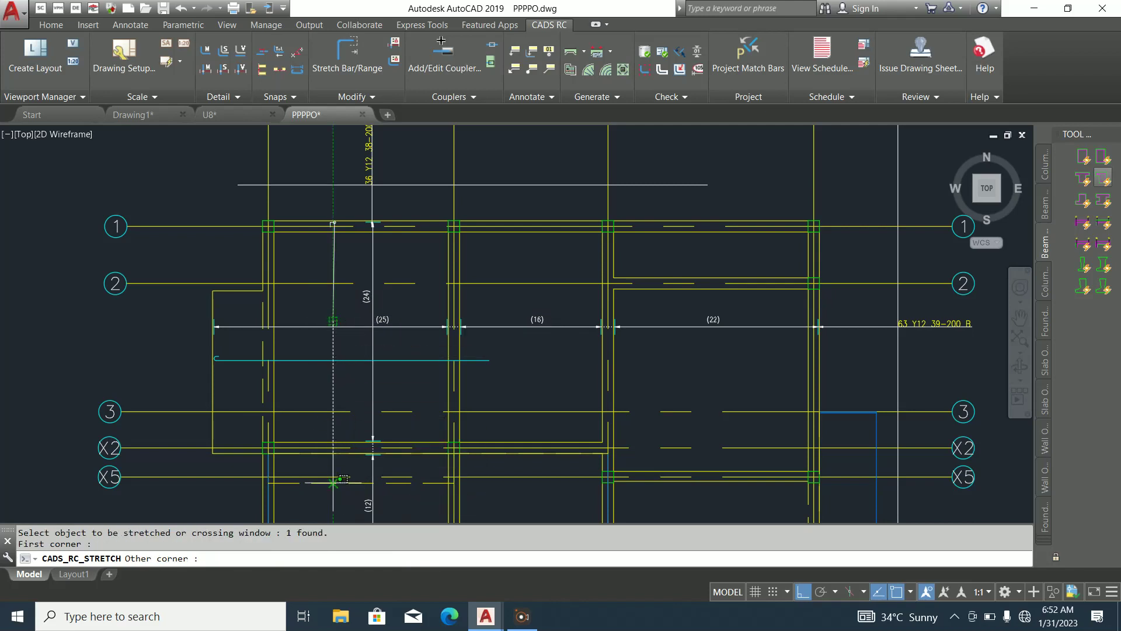
pyautogui.scroll(5, 333, 491)
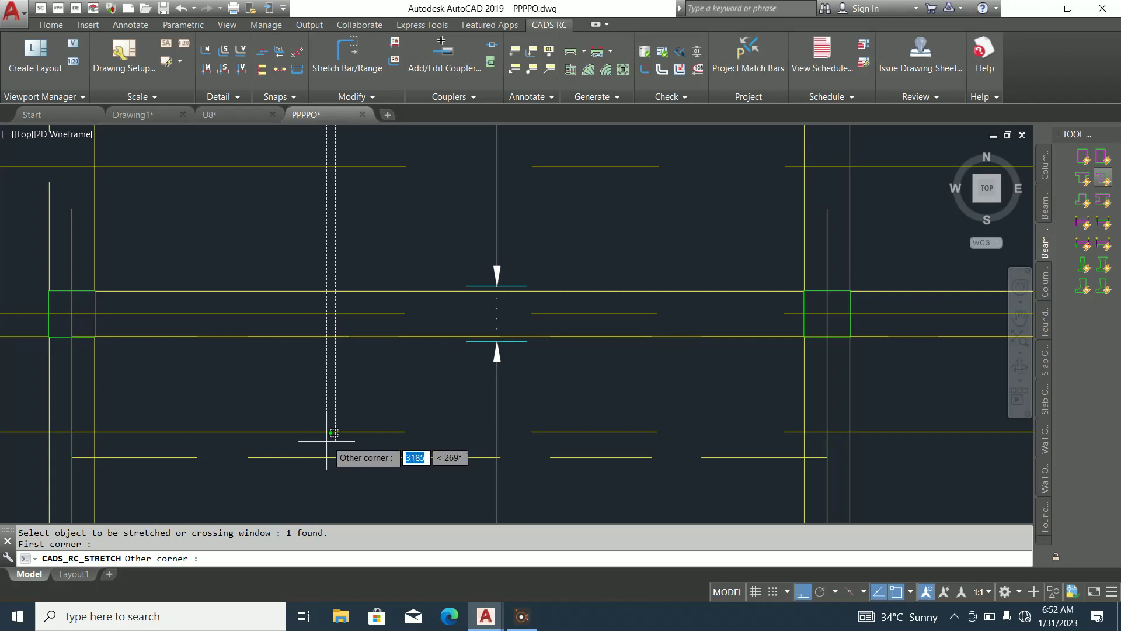
pyautogui.scroll(-5, 337, 453)
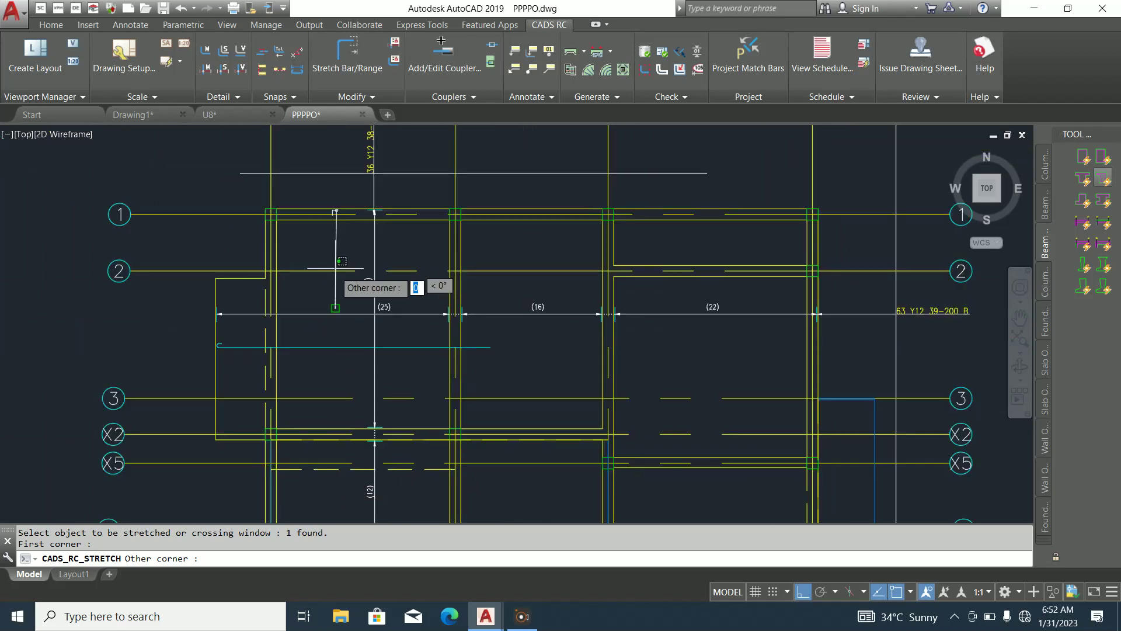
pyautogui.click(337, 484)
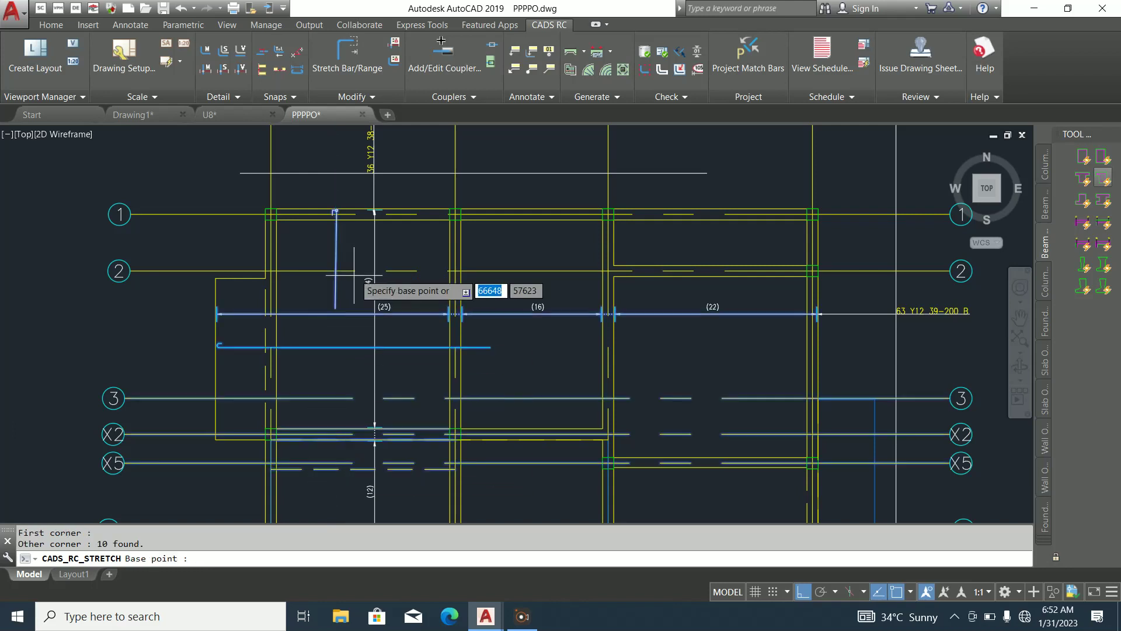
pyautogui.click(335, 307)
pyautogui.scroll(2, 327, 510)
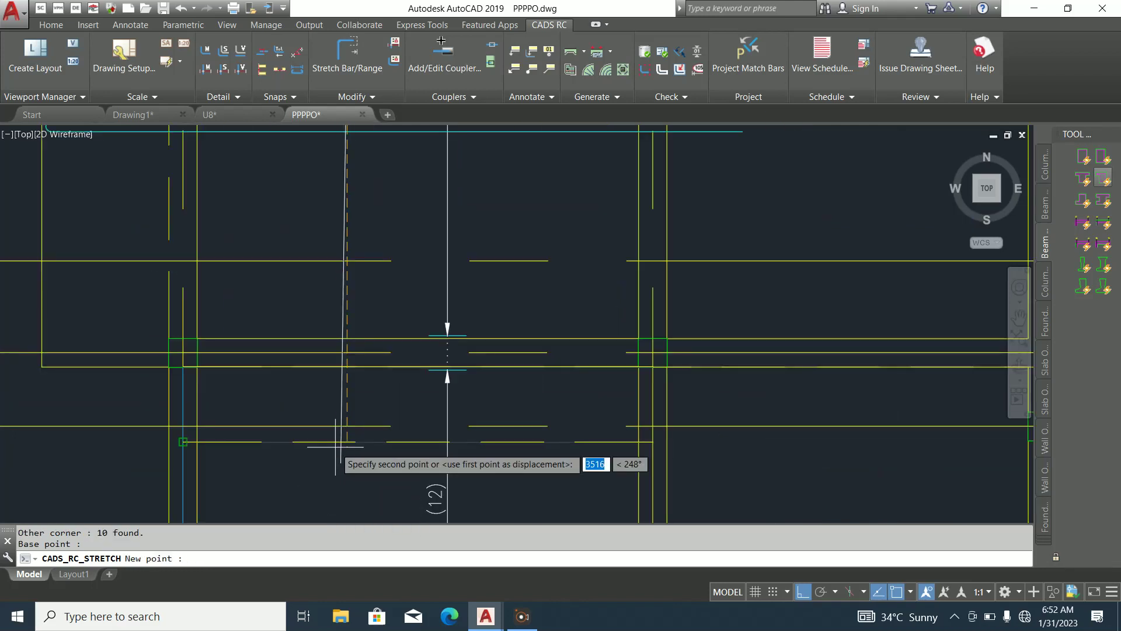
pyautogui.click(342, 458)
pyautogui.press('Escape')
# Erase the dashed offset line below grid X5 between grids A and B
pyautogui.scroll(2, 347, 457)
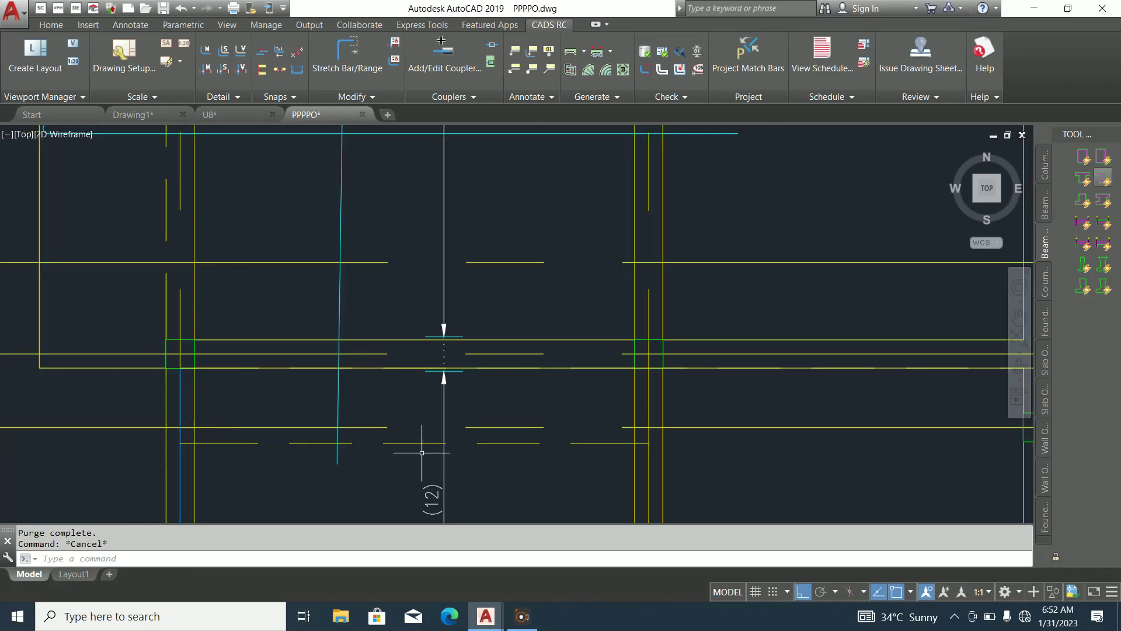
pyautogui.click(421, 450)
pyautogui.click(411, 436)
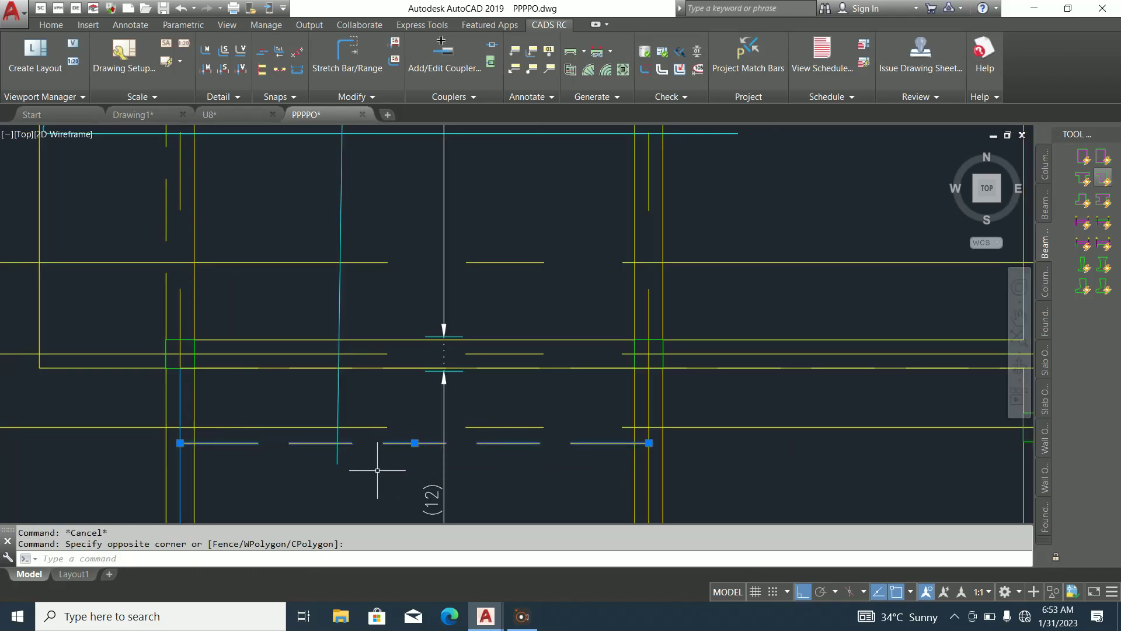
pyautogui.press('Delete')
pyautogui.scroll(-4, 375, 464)
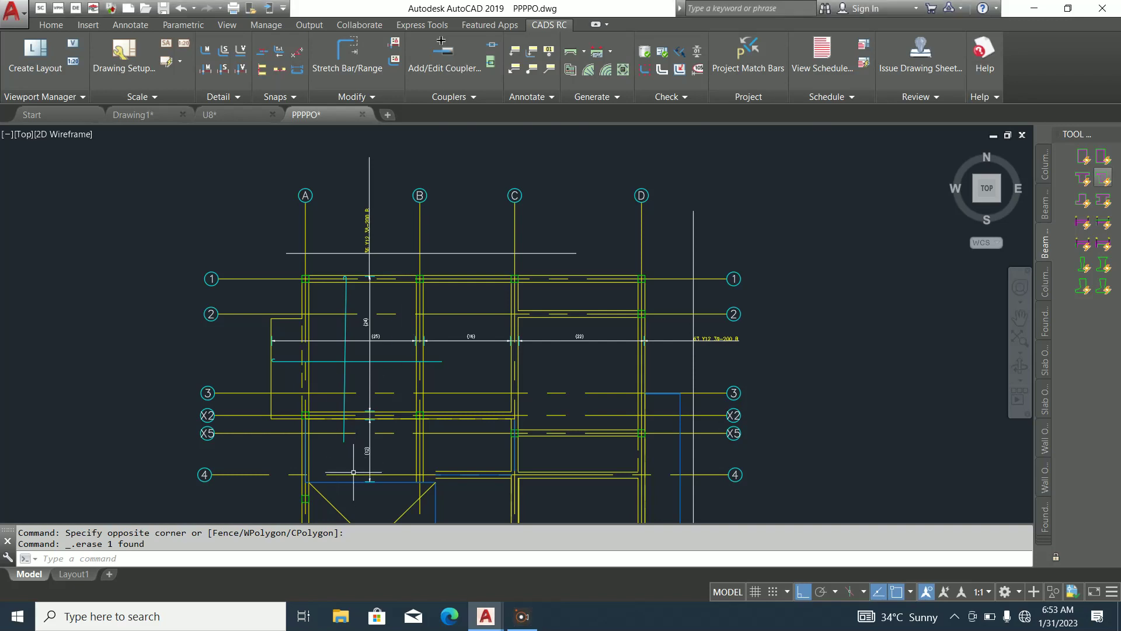
pyautogui.moveTo(362, 455); pyautogui.dragTo(364, 380, button='middle')
pyautogui.scroll(2, 351, 411)
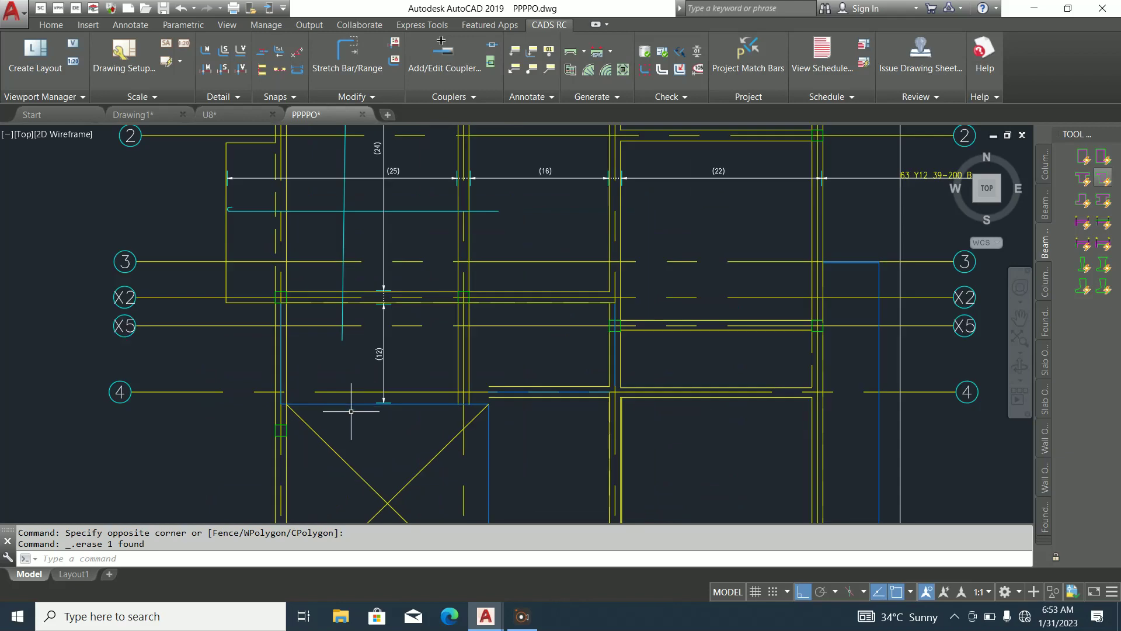
pyautogui.scroll(-5, 371, 271)
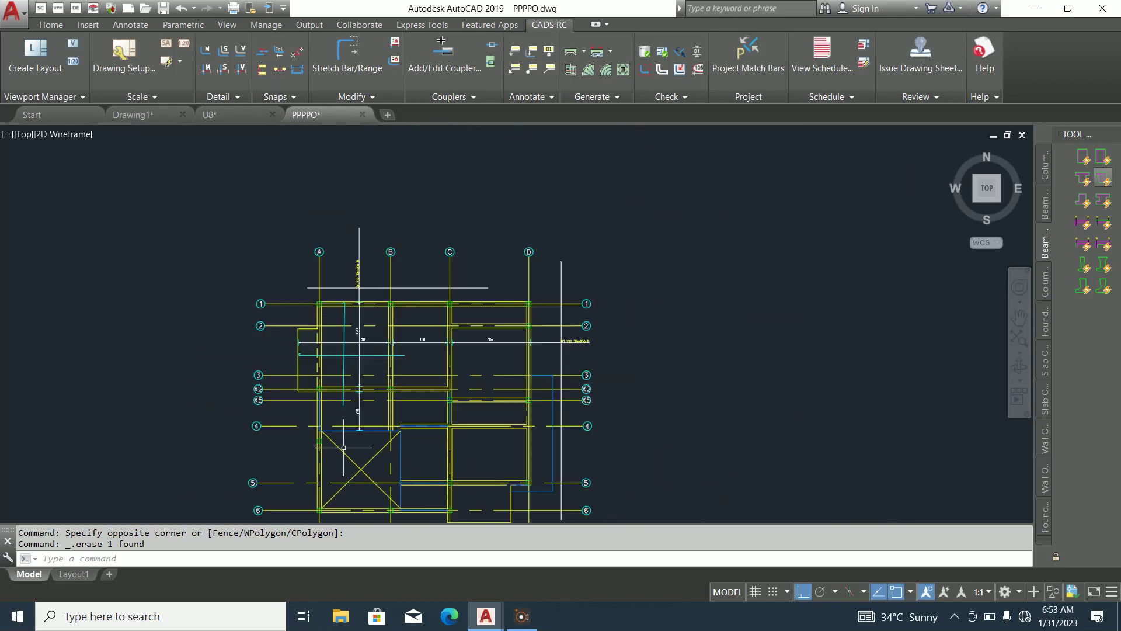
pyautogui.scroll(3, 355, 361)
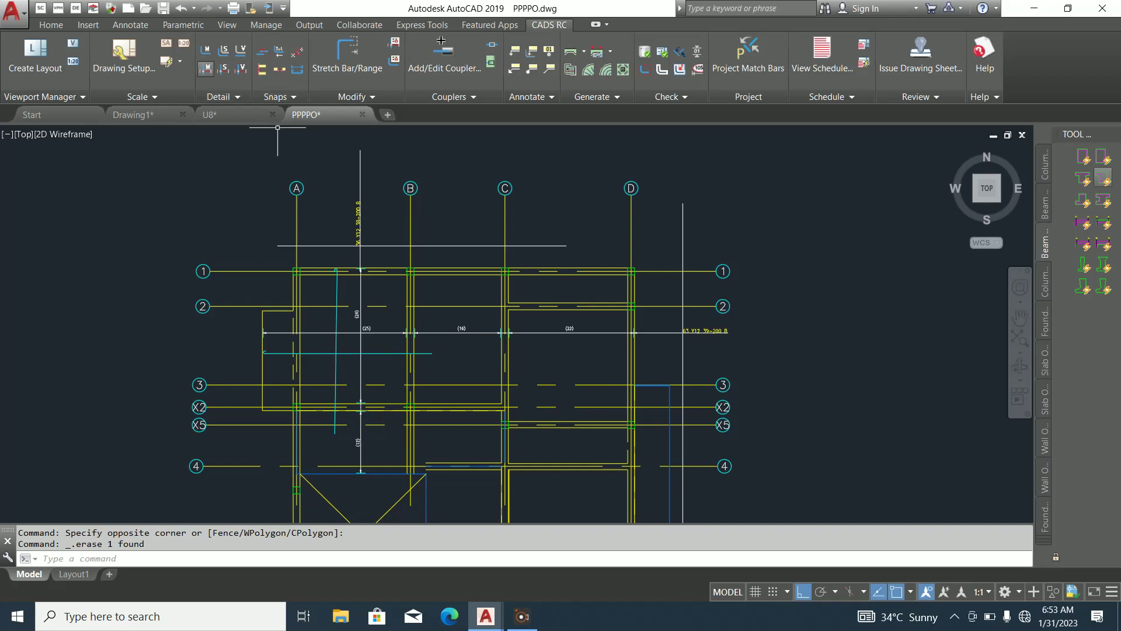
# Try to draw a hooked Y12 shape code 32 bar with dimension A 1000, rising from the crossed opening below grid 4
pyautogui.click(206, 69)
pyautogui.click(602, 188)
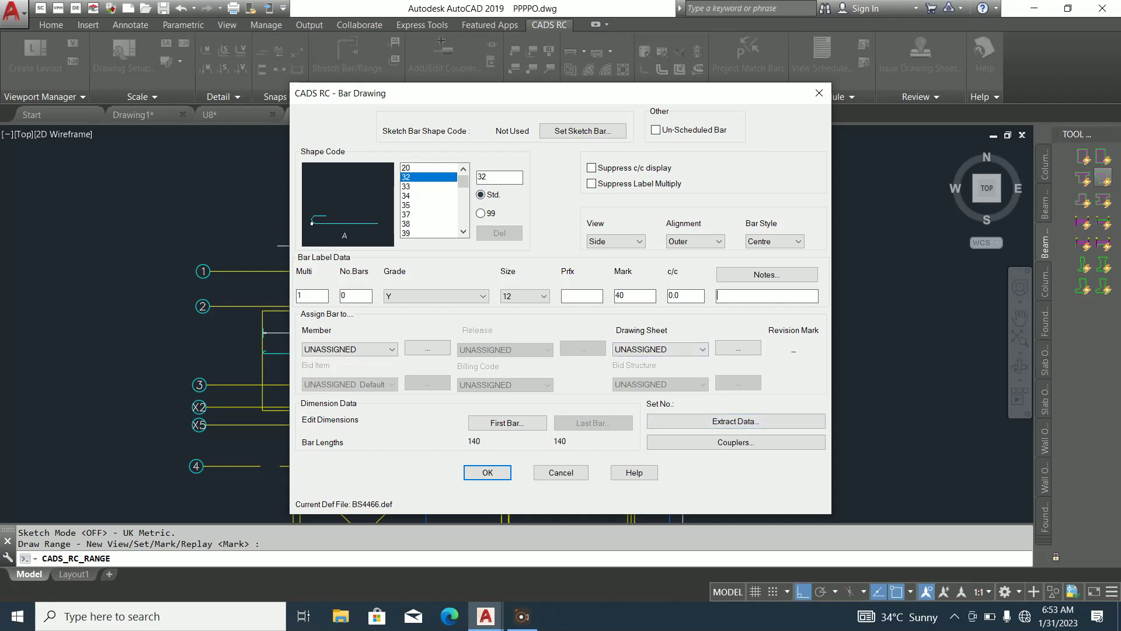
pyautogui.click(507, 422)
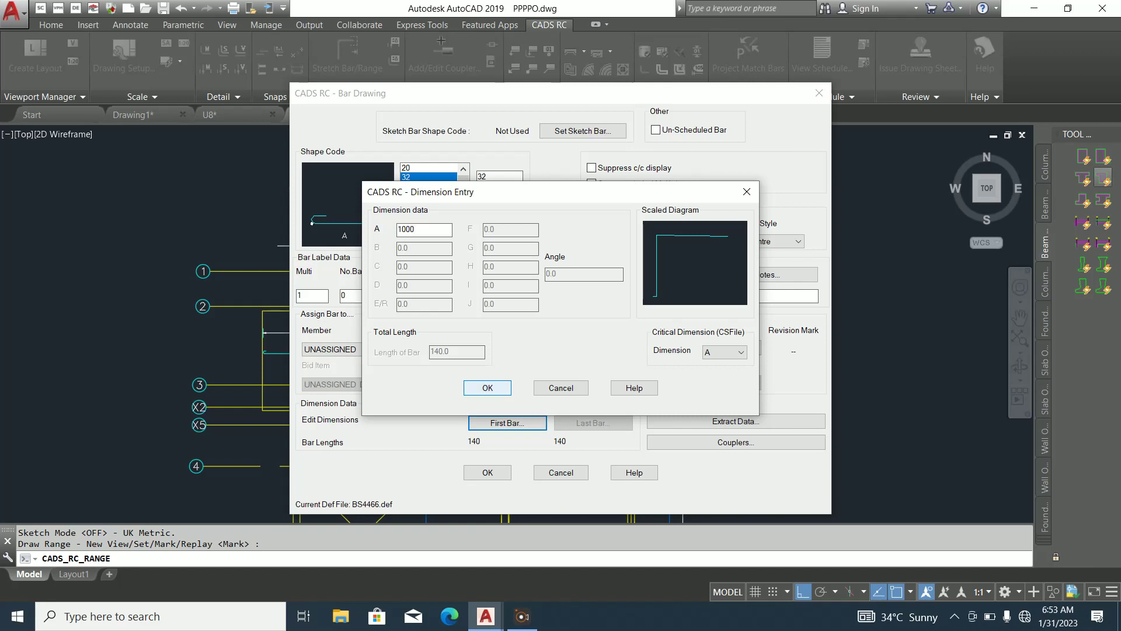
pyautogui.press('Return')
pyautogui.click(487, 472)
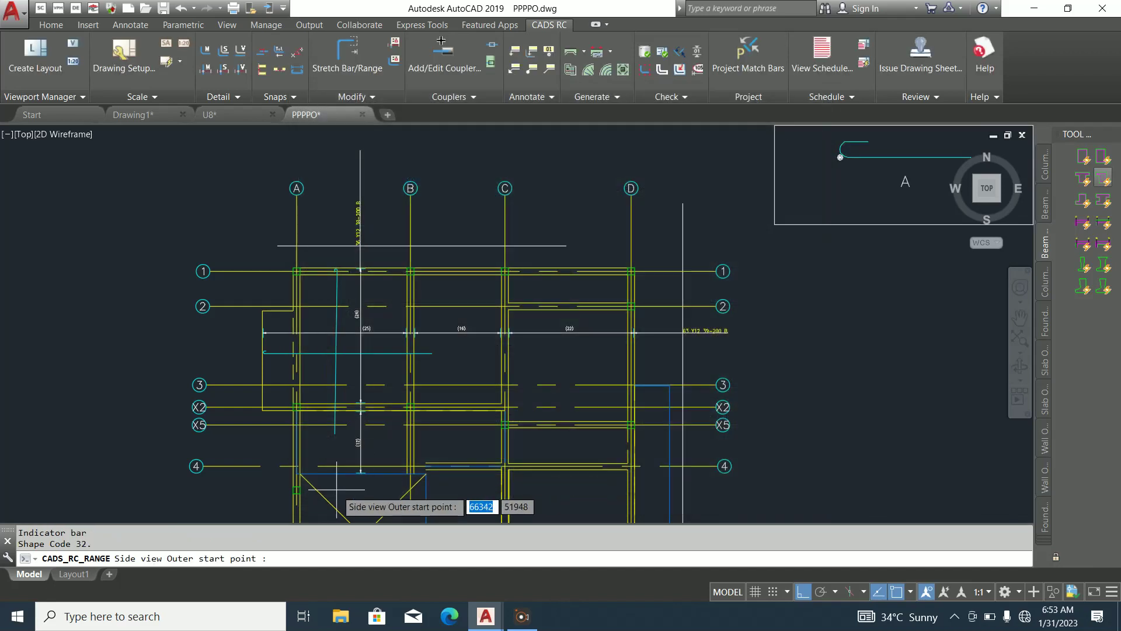
pyautogui.scroll(6, 336, 490)
pyautogui.click(369, 448)
pyautogui.click(361, 325)
pyautogui.click(364, 295)
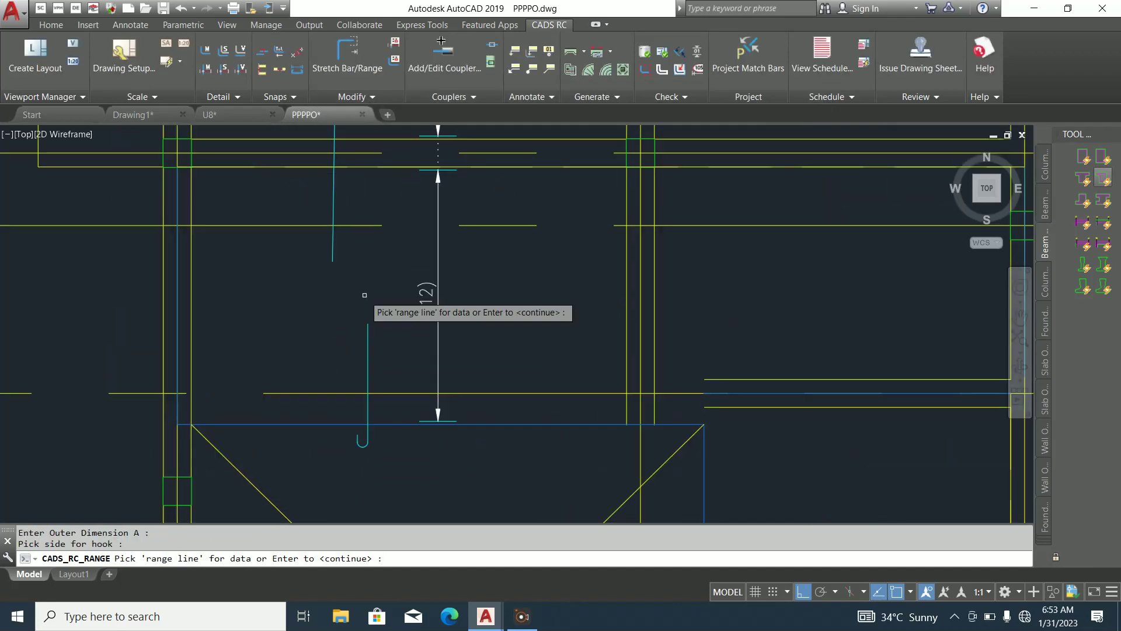
# Try to start the 1000 mm bar's range at the outer edge of the beam on grid A, accepting group 1
pyautogui.scroll(-5, 358, 370)
pyautogui.scroll(5, 370, 388)
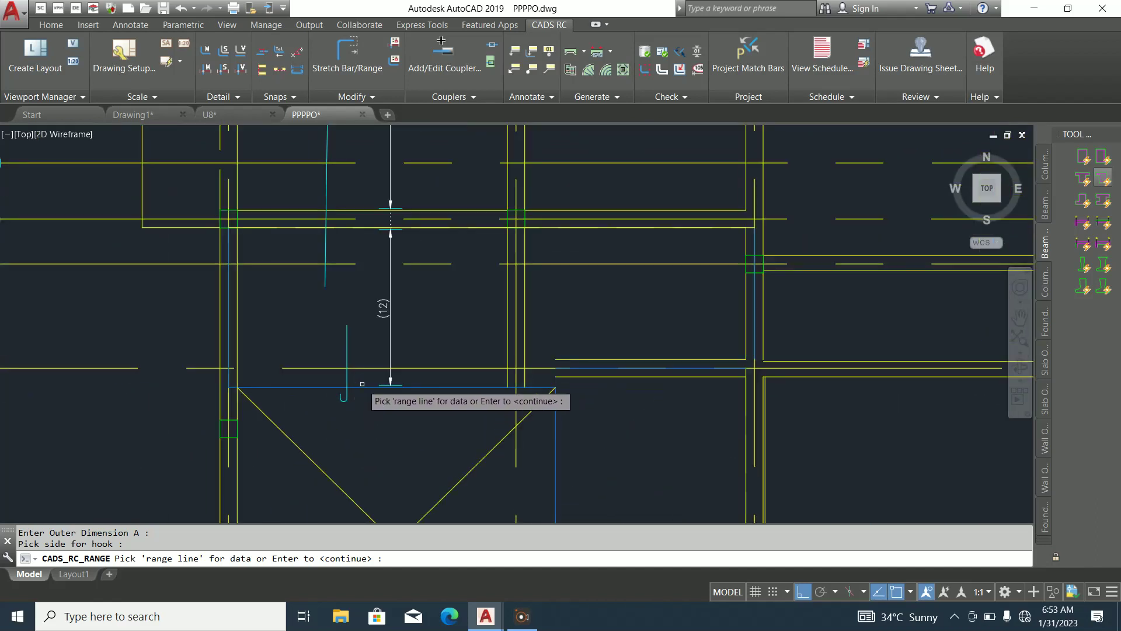
pyautogui.scroll(2, 242, 320)
pyautogui.scroll(-2, 308, 398)
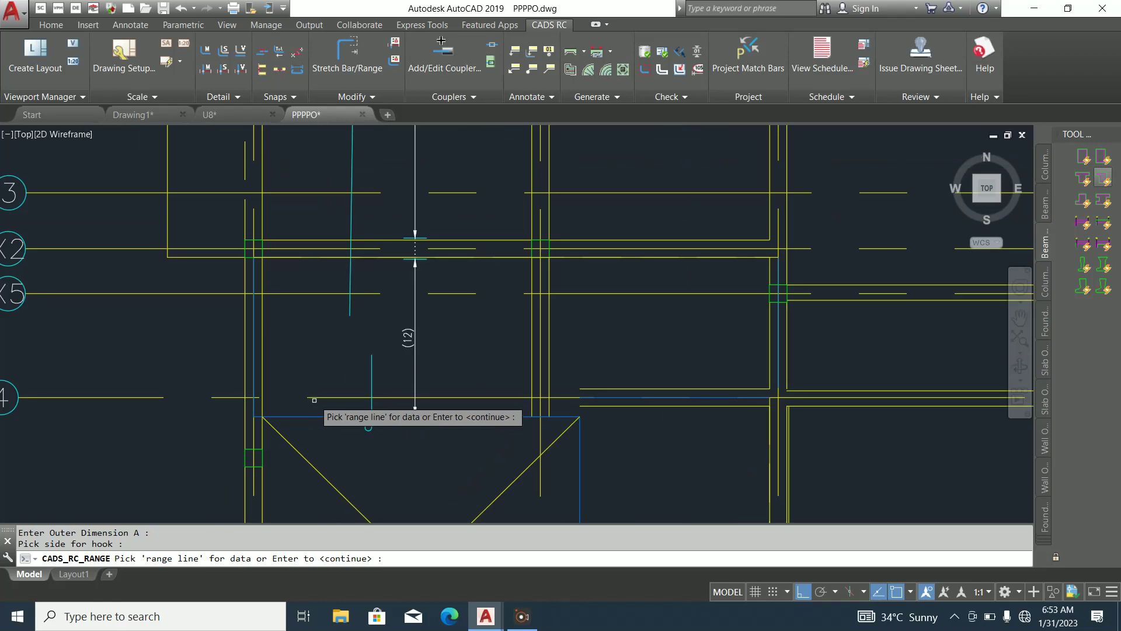
pyautogui.scroll(-2, 409, 403)
pyautogui.scroll(2, 356, 388)
pyautogui.scroll(2, 334, 385)
pyautogui.press('Return')
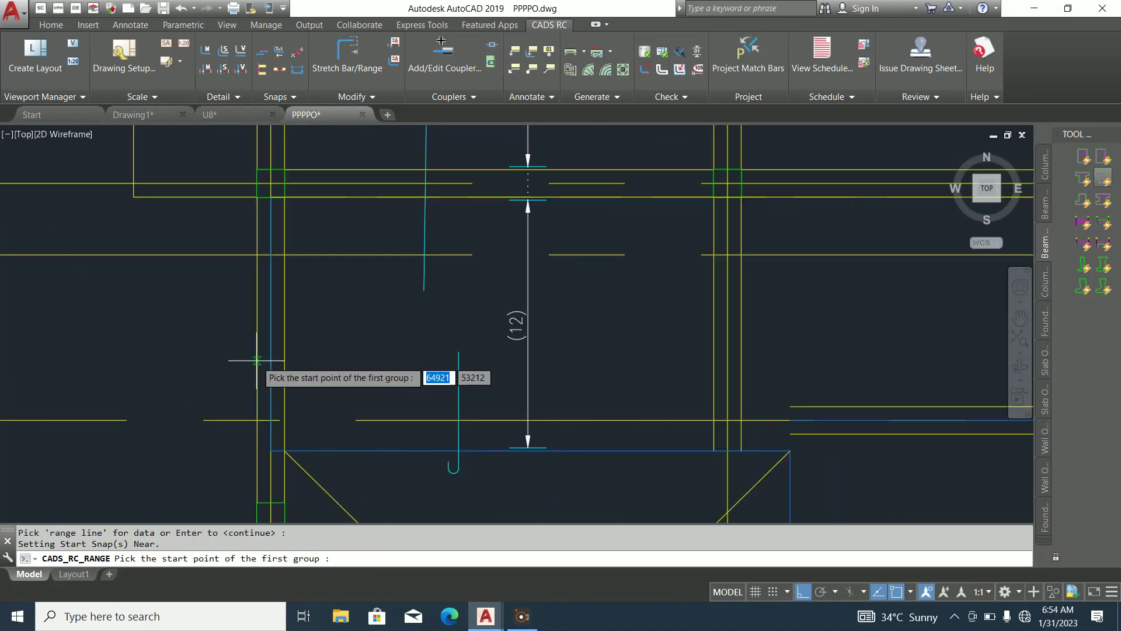
pyautogui.click(257, 360)
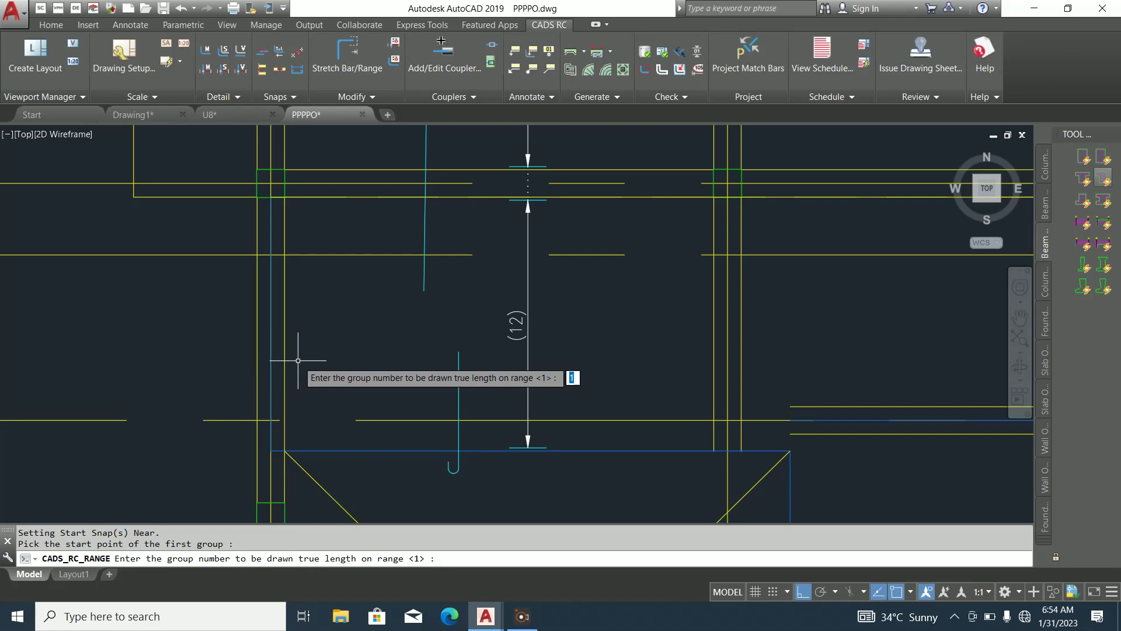
pyautogui.press('Return')
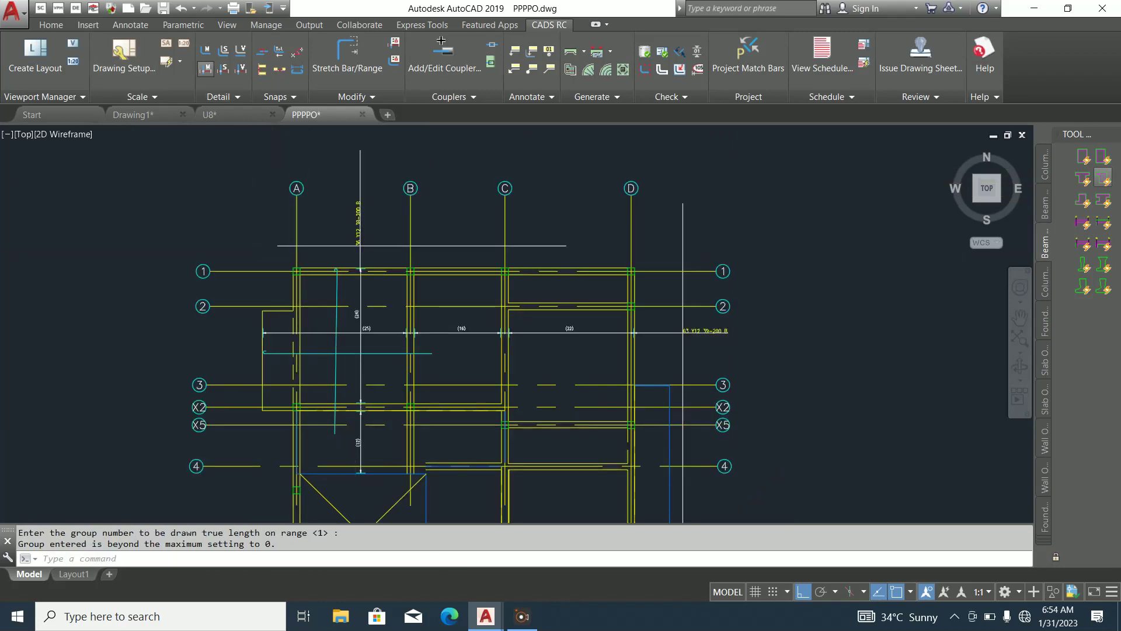
# Draw a hooked Y12 shape code 32 bar, note B and dimension A 2000, upward from the crossed opening's upper edge below grid 4
pyautogui.press('Return')
pyautogui.click(601, 188)
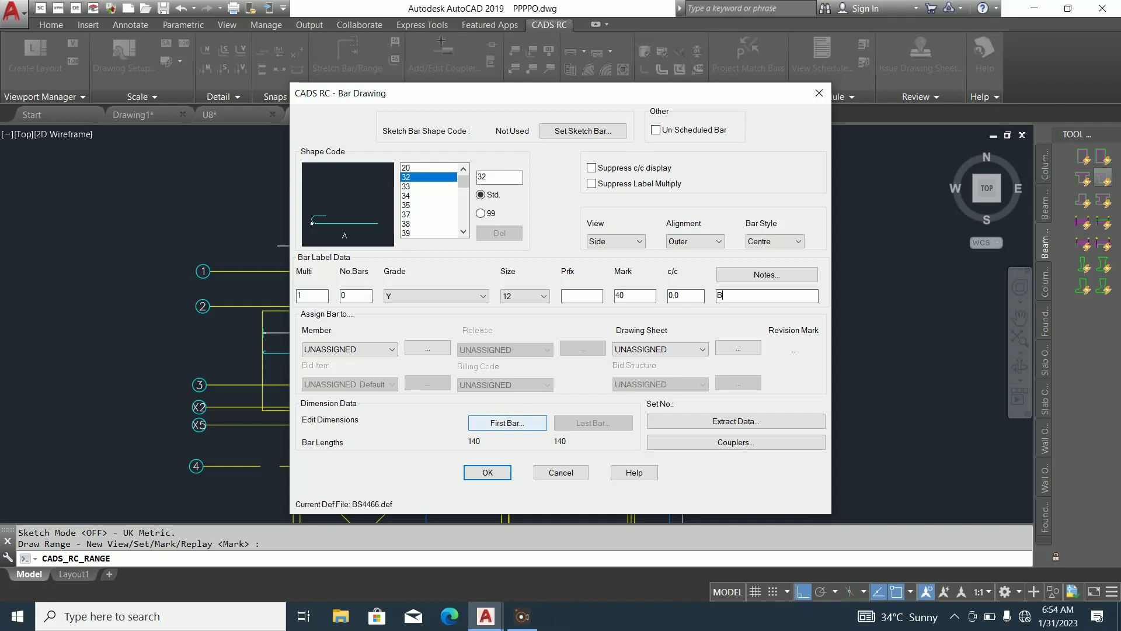
pyautogui.click(506, 422)
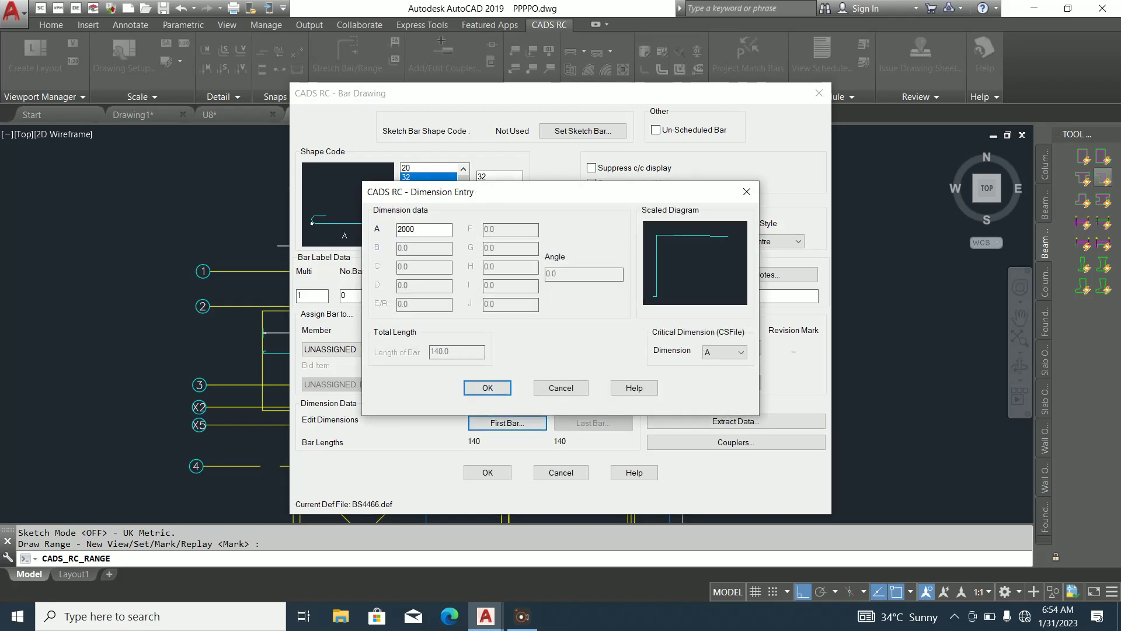
pyautogui.press('Return')
pyautogui.press('Return')
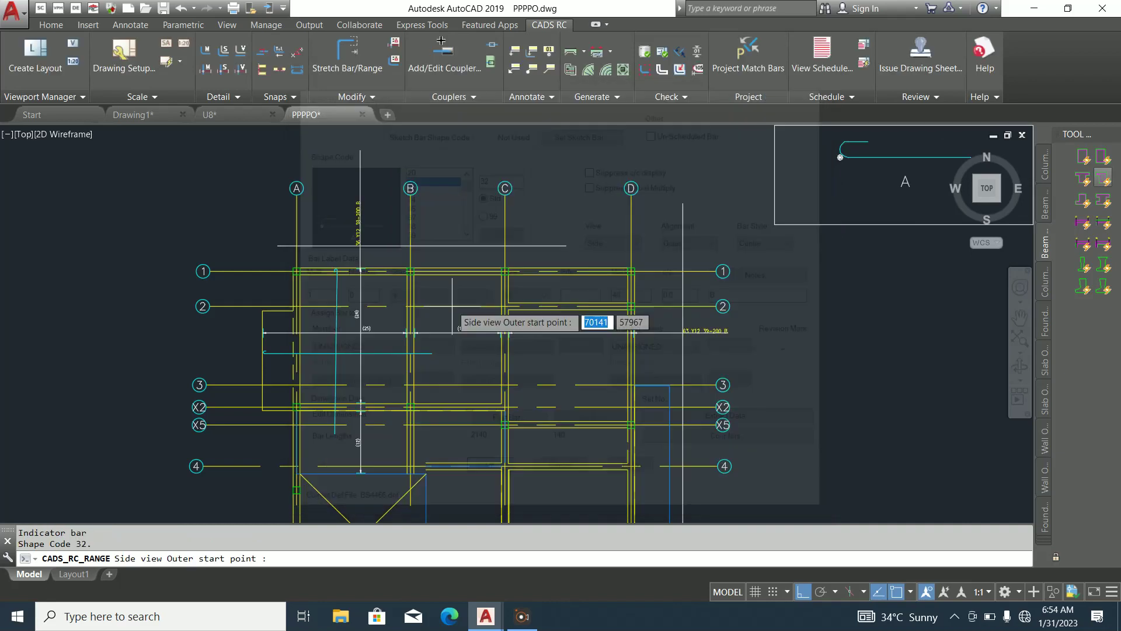
pyautogui.scroll(10, 410, 375)
pyautogui.click(432, 438)
pyautogui.click(433, 298)
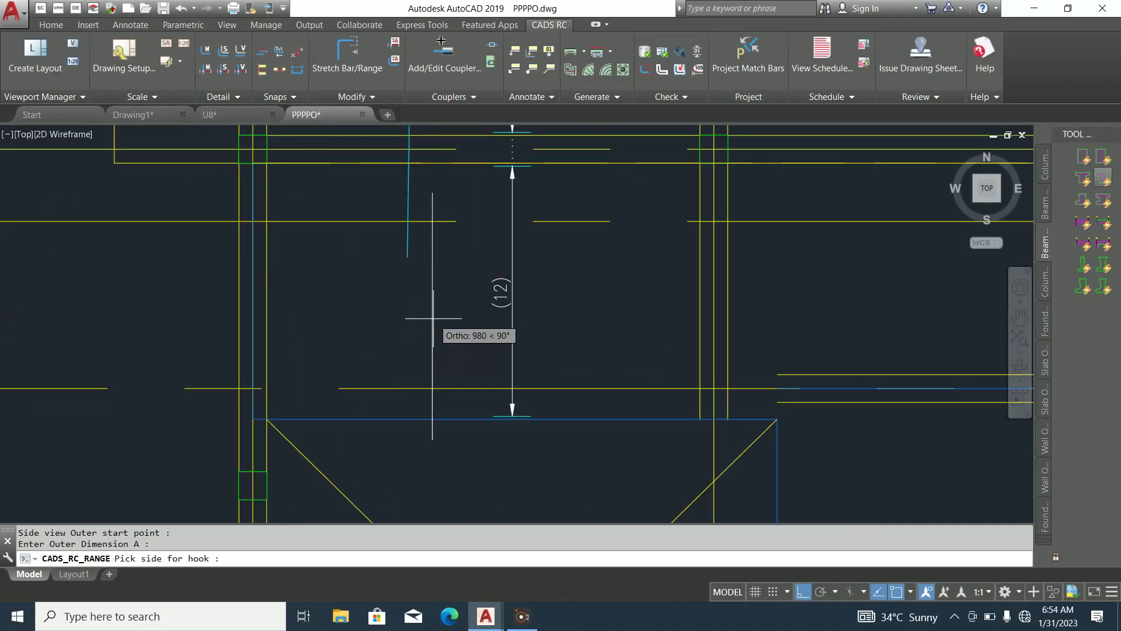
pyautogui.click(433, 318)
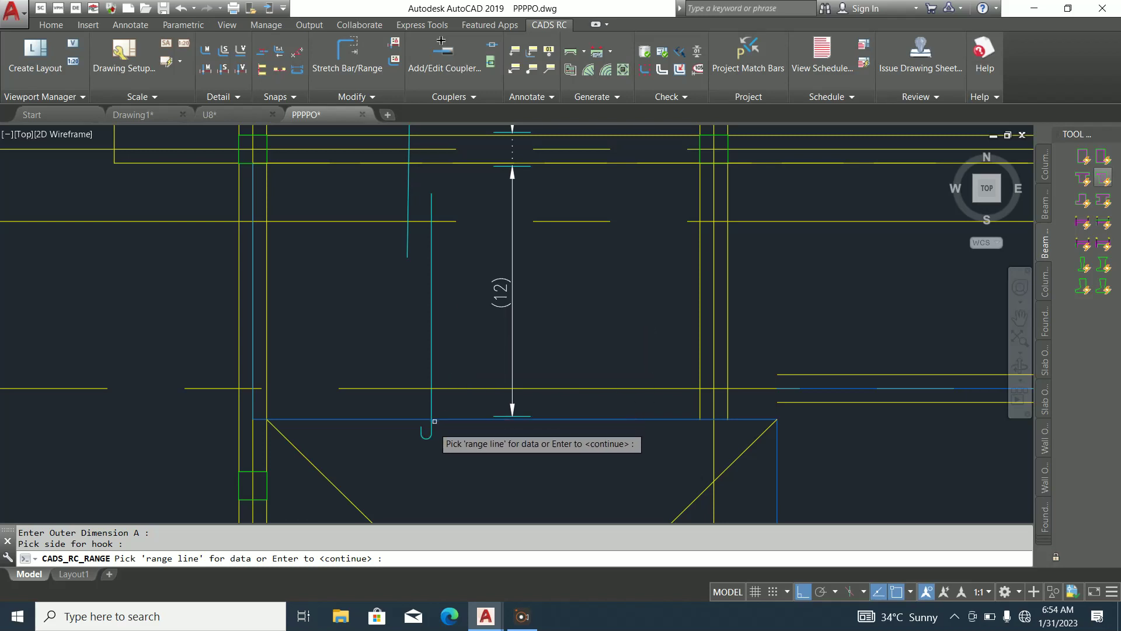
# Define the bar's range from the outer edge of the grid A beam to the near edge of the grid B beam, with 25 mm end offsets
pyautogui.press('Return')
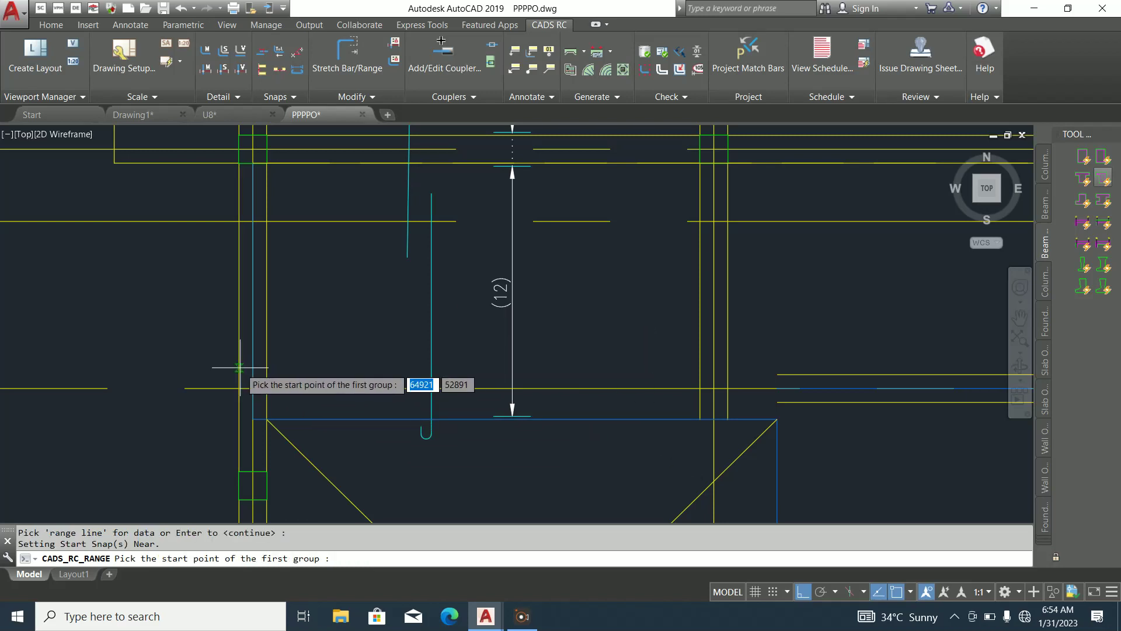
pyautogui.click(239, 368)
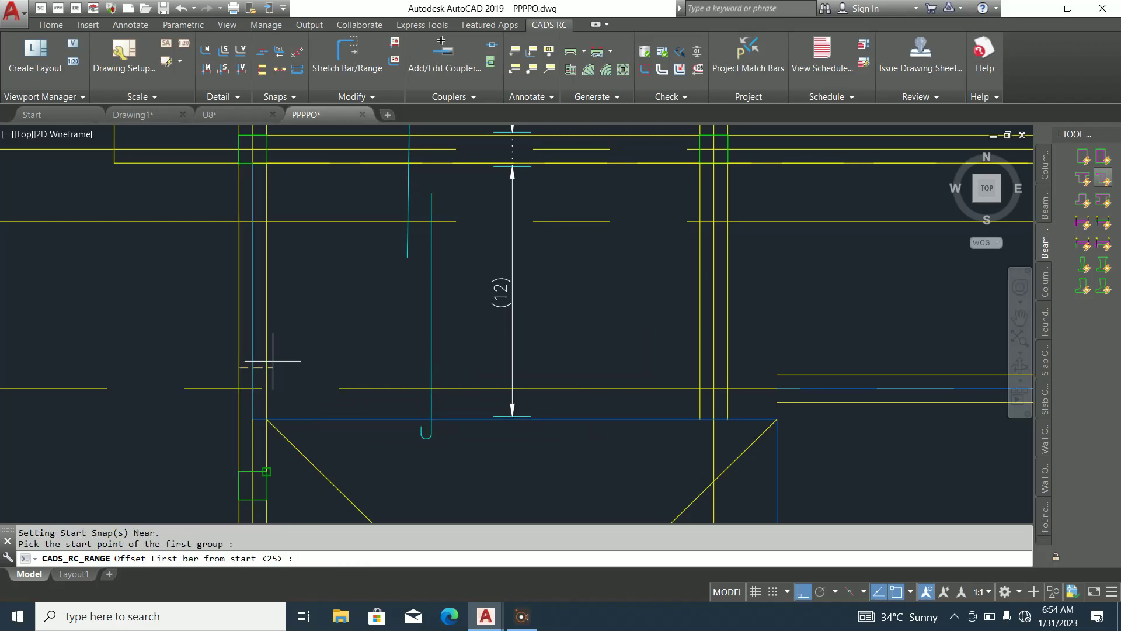
pyautogui.press('Return')
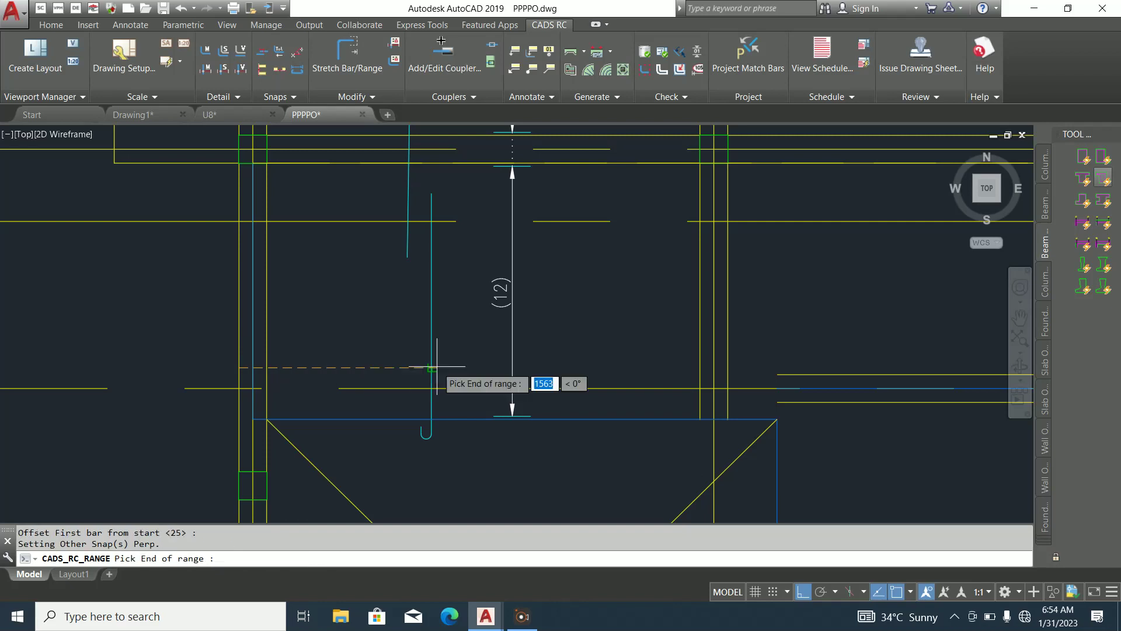
pyautogui.click(699, 369)
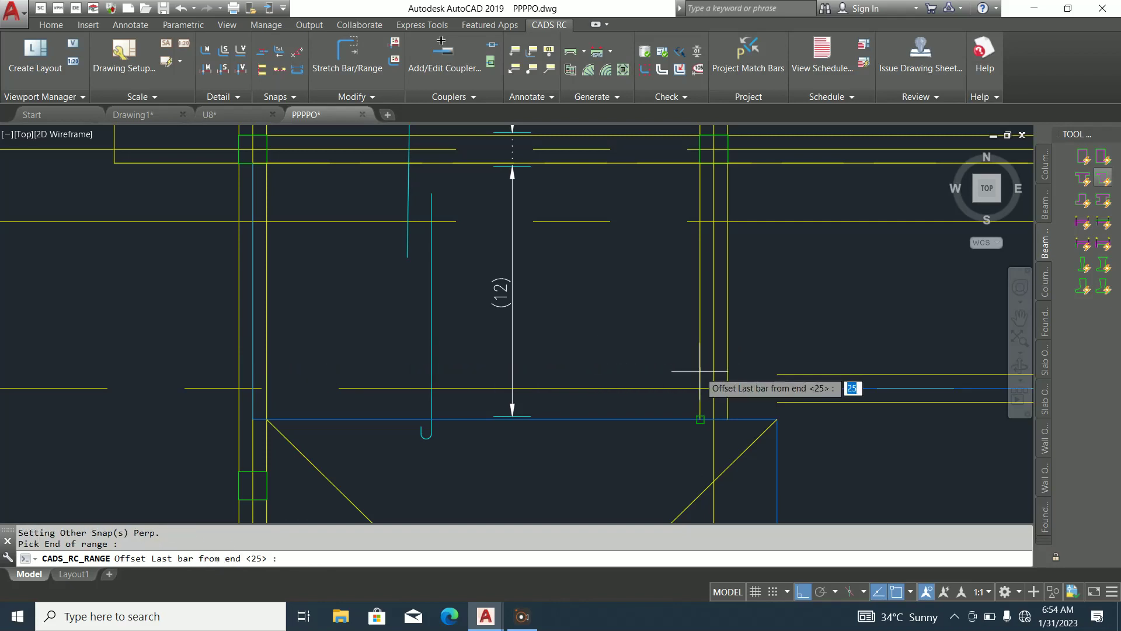
pyautogui.press('Return')
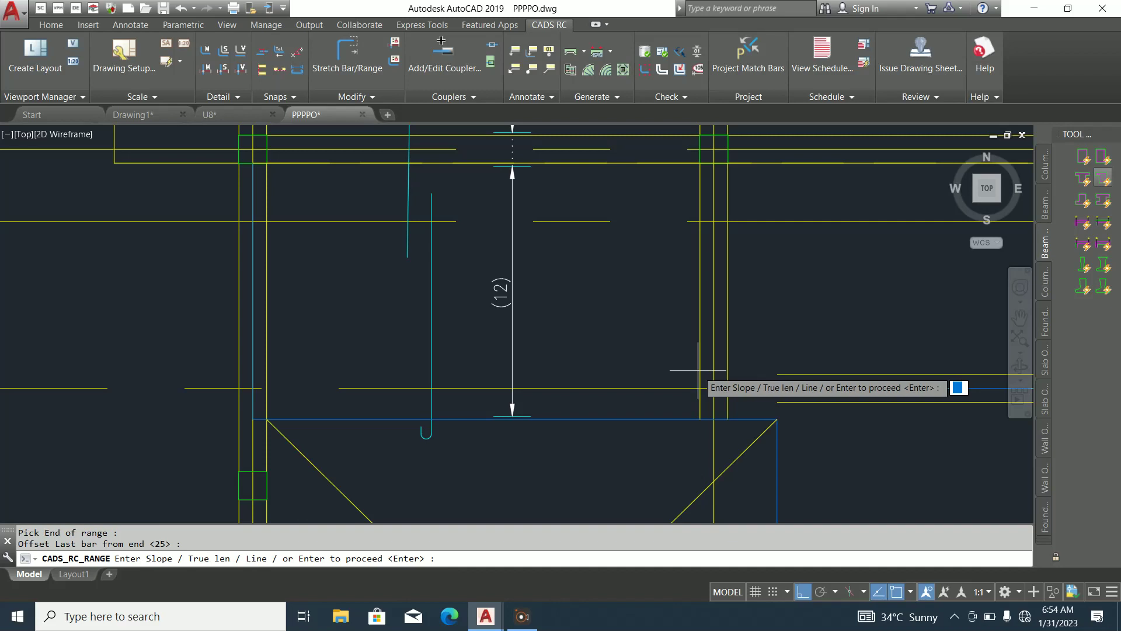
pyautogui.press('Return')
# Set the range's centre spacing to 200 and finish the range with the default group options
pyautogui.write('200')
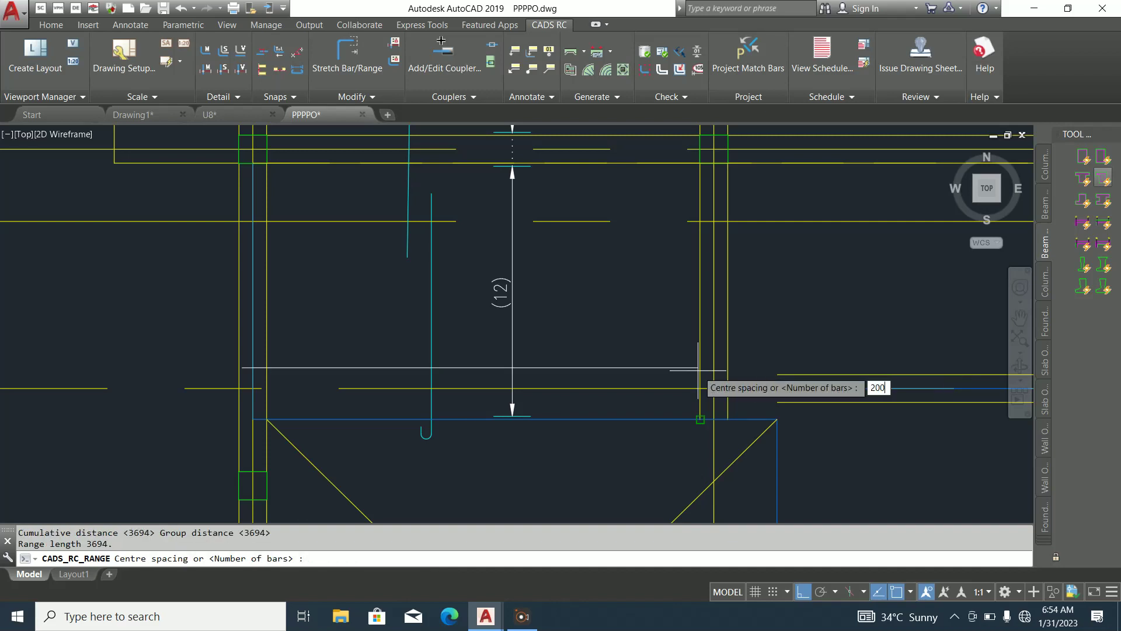
pyautogui.press('Return')
pyautogui.press('Return')
pyautogui.press('Return')
pyautogui.press('Return')
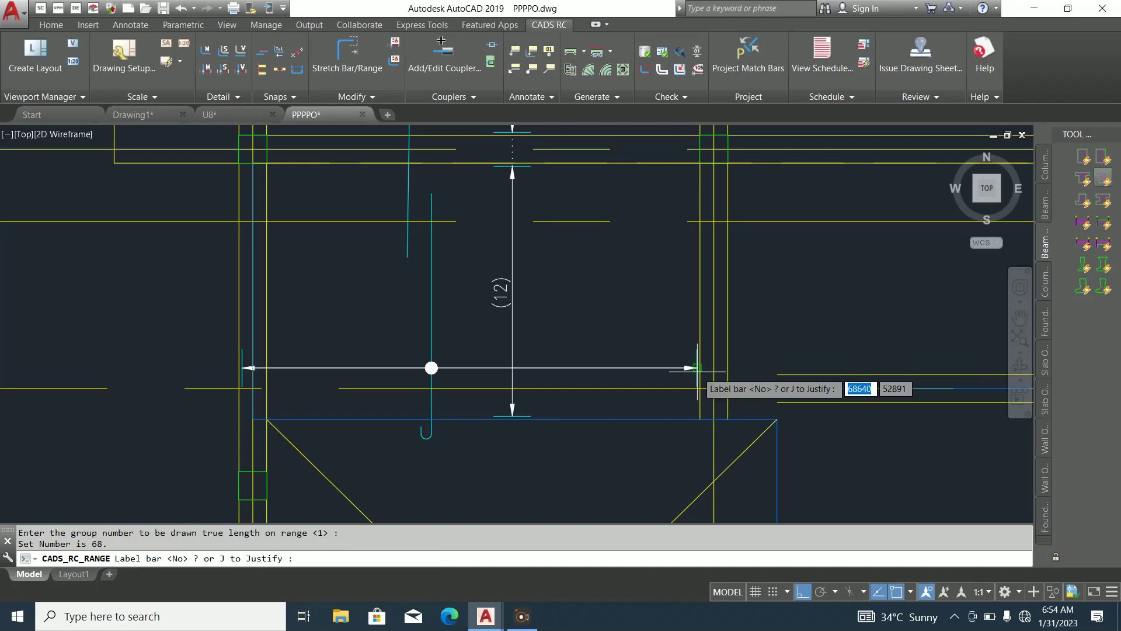
# Place the new range's bar label just past grid B, above grid 4
pyautogui.press('Return')
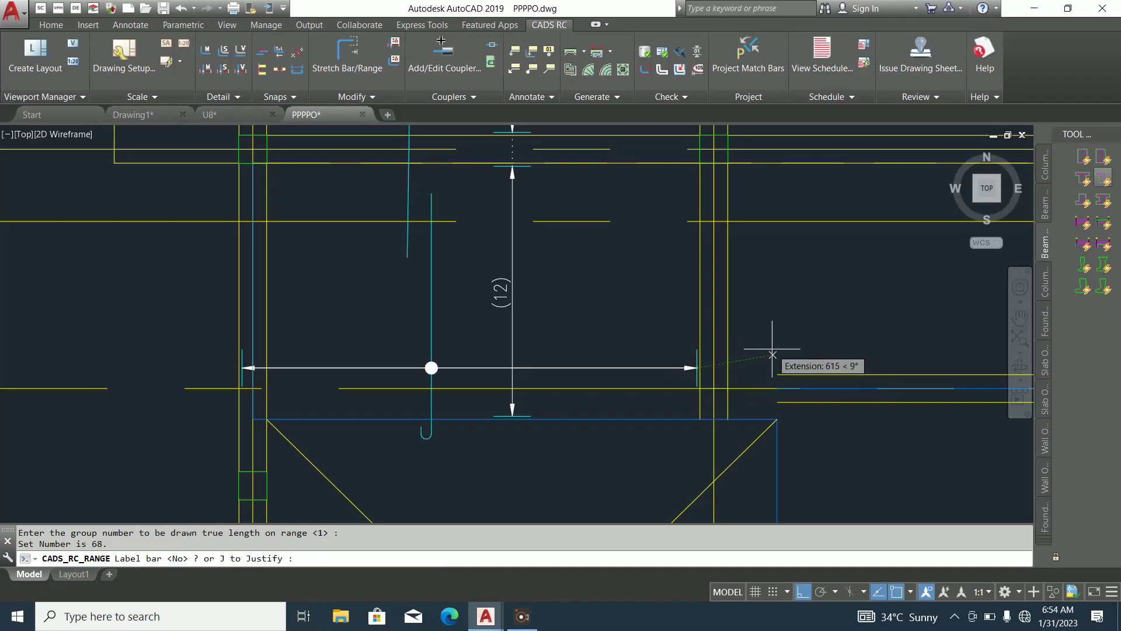
pyautogui.click(785, 335)
pyautogui.scroll(-2, 607, 407)
pyautogui.press('Escape')
# Erase the Y12 mark 40 label from the drawing view only, keeping the bars in the bending schedule
pyautogui.click(738, 356)
pyautogui.click(723, 349)
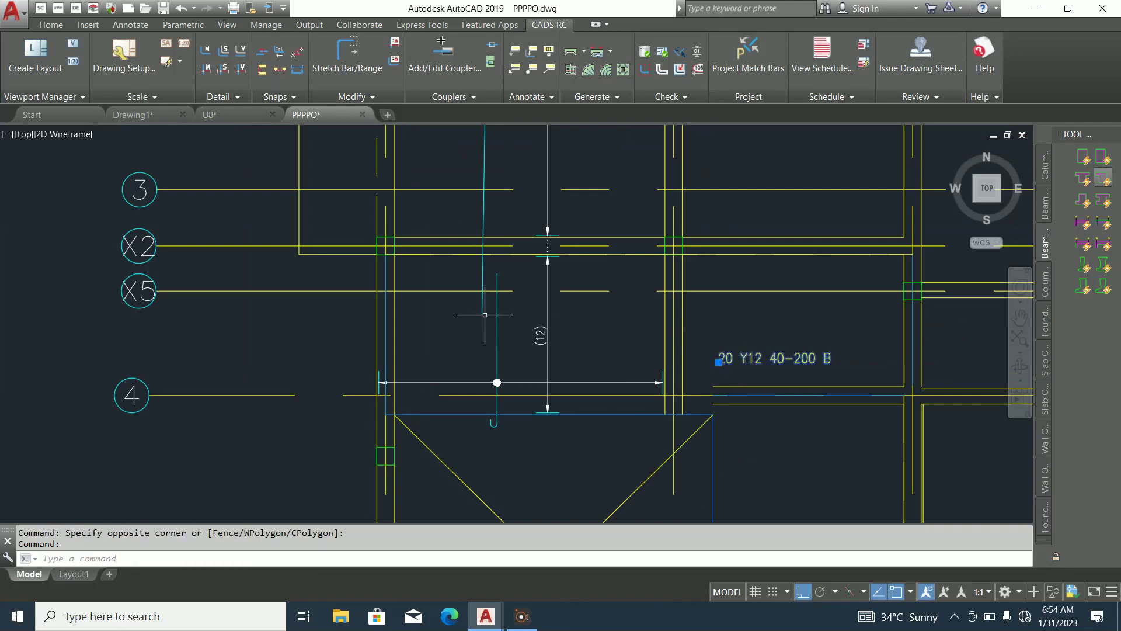
pyautogui.scroll(-4, 506, 402)
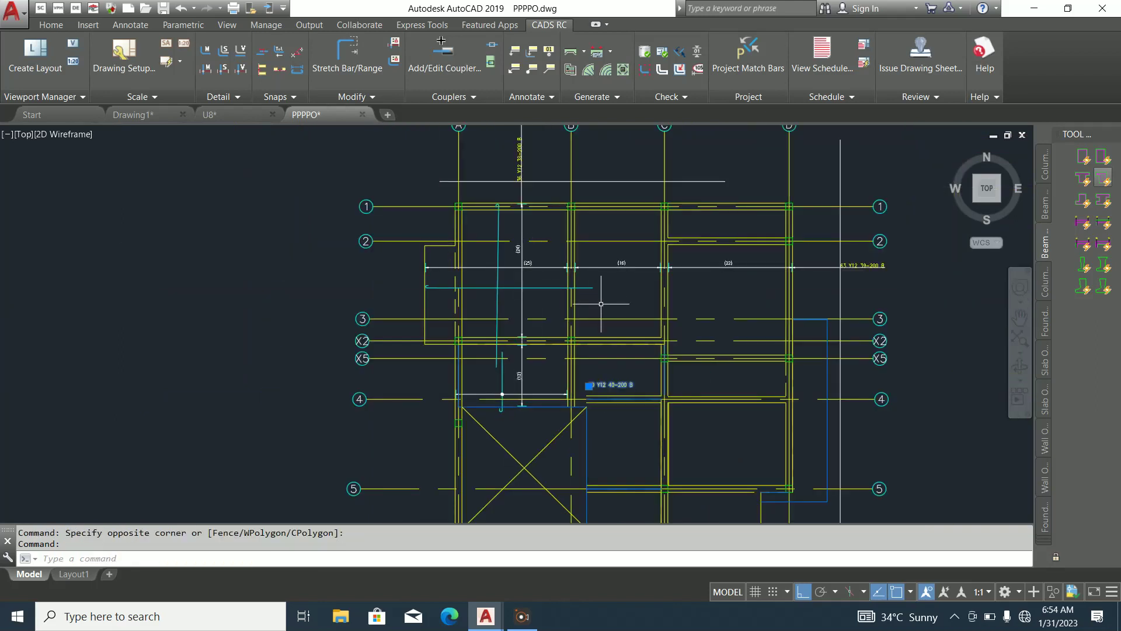
pyautogui.scroll(4, 590, 395)
pyautogui.scroll(-4, 592, 394)
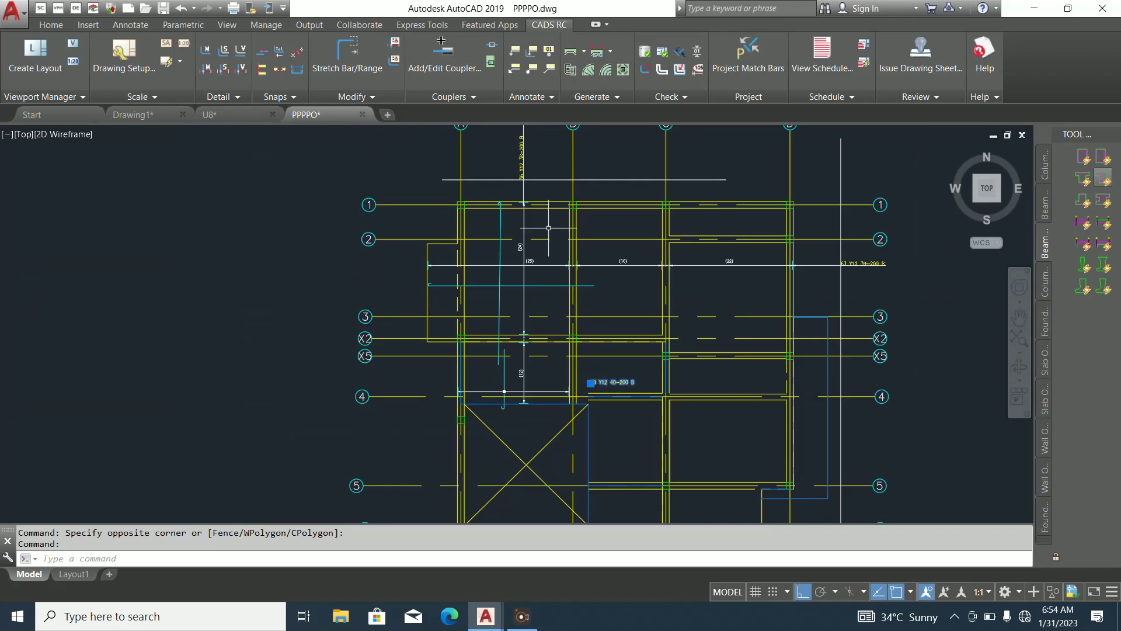
pyautogui.scroll(2, 524, 242)
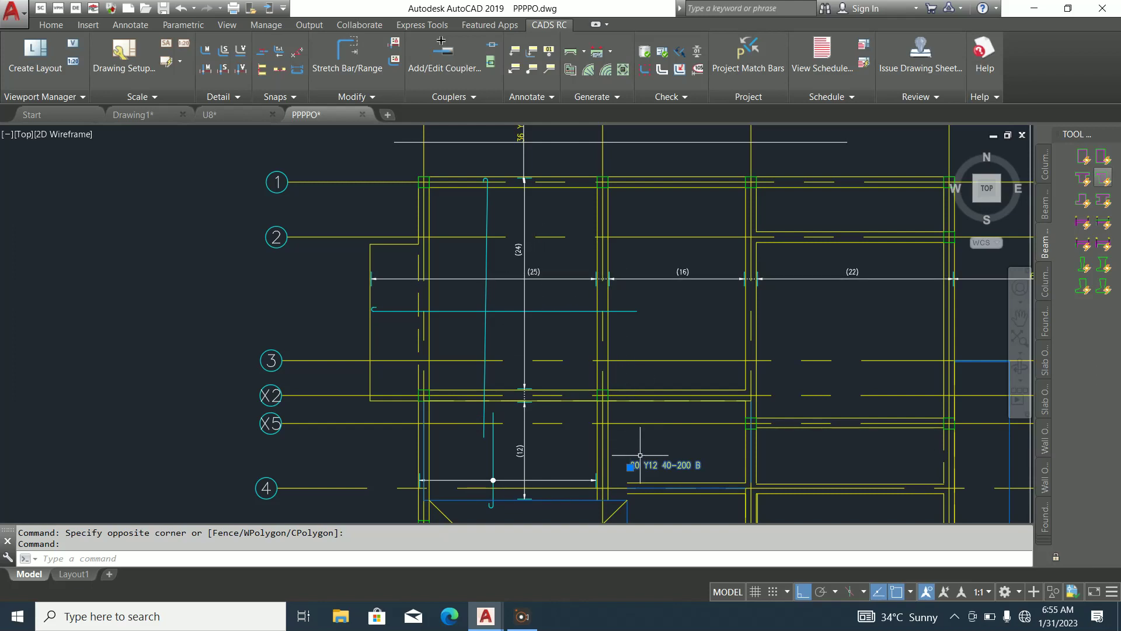
pyautogui.rightClick(666, 465)
pyautogui.click(700, 321)
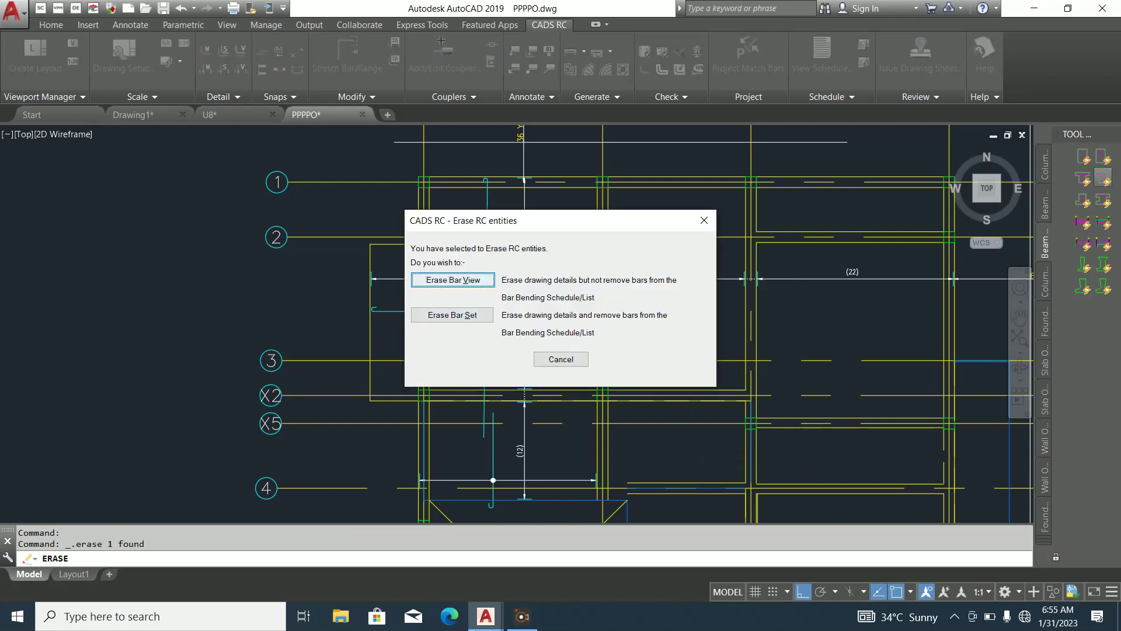
pyautogui.click(453, 280)
# Erase the horizontal range line above grid 4 from the drawing view only, keeping its bars in the schedule
pyautogui.scroll(4, 492, 506)
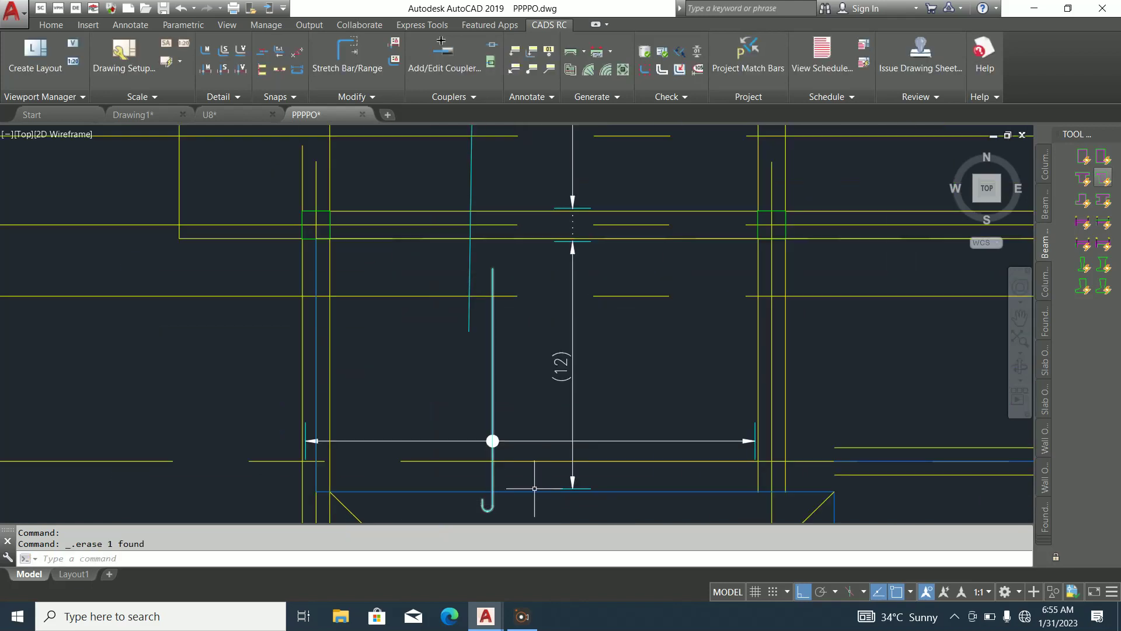
pyautogui.click(670, 449)
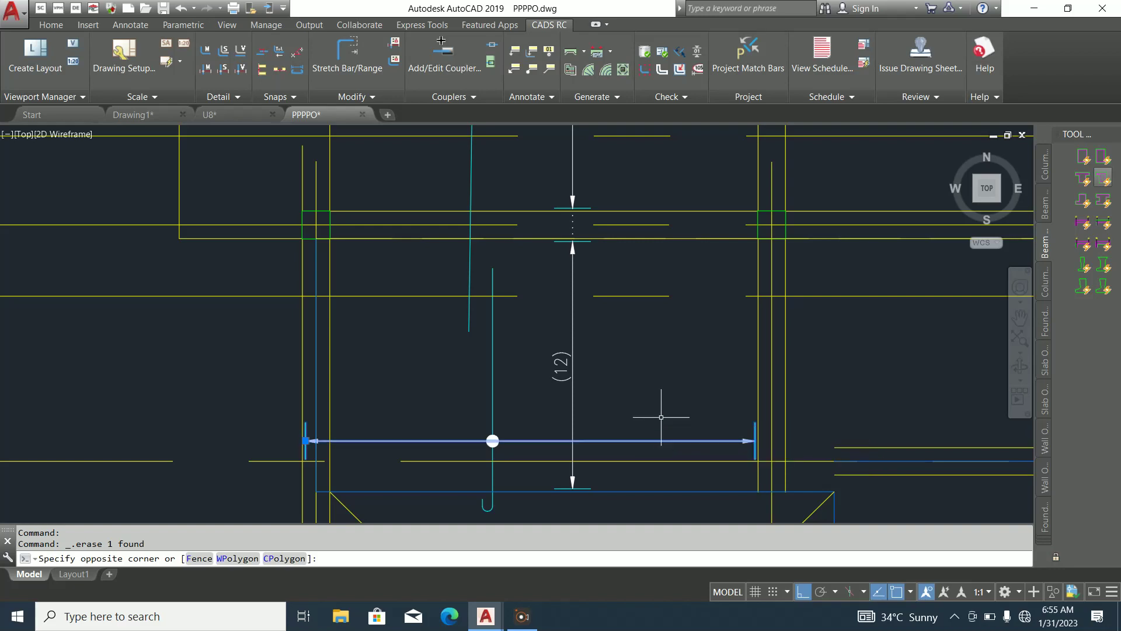
pyautogui.click(648, 390)
pyautogui.press('Delete')
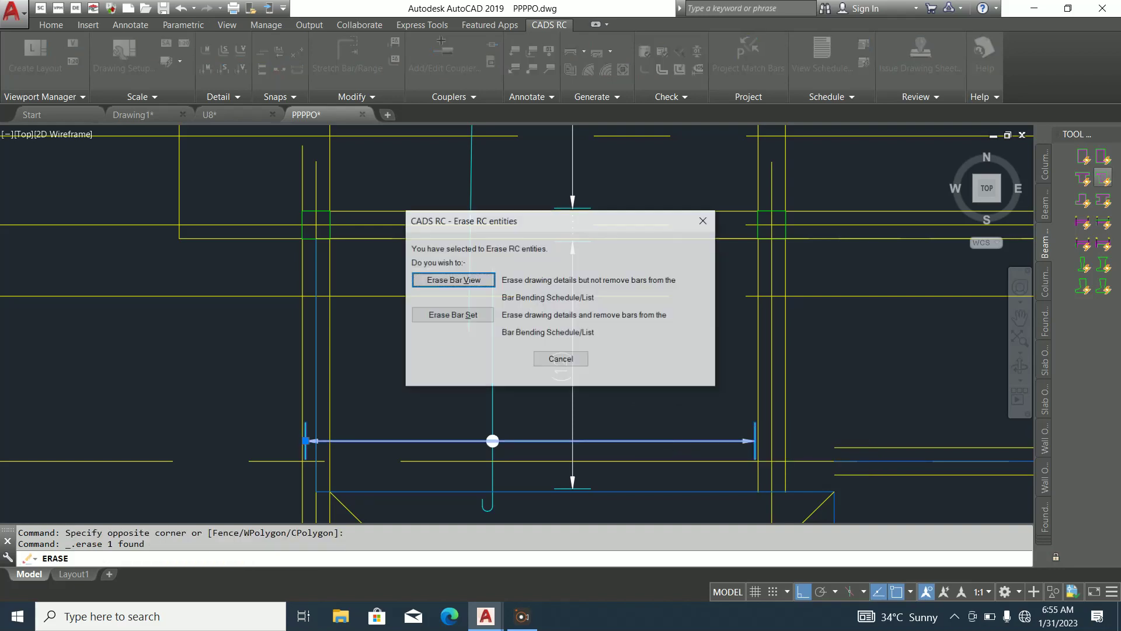
pyautogui.click(453, 280)
# Draw a short vertical line downward from the new bar's hooked end at the crossed opening's upper edge
pyautogui.scroll(-2, 582, 405)
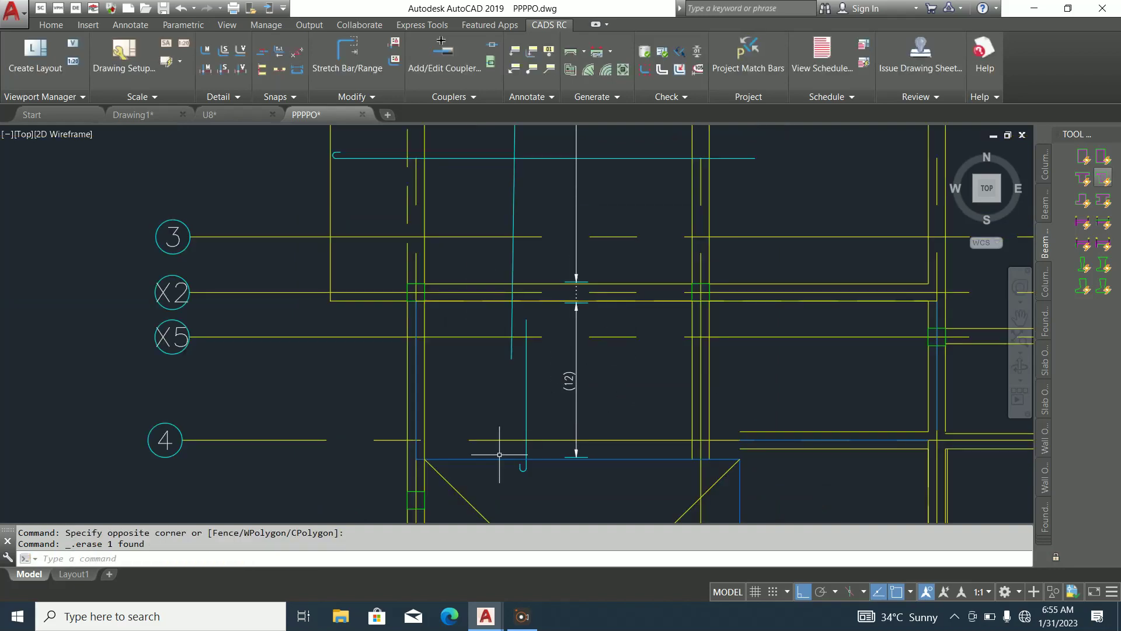
pyautogui.scroll(4, 525, 470)
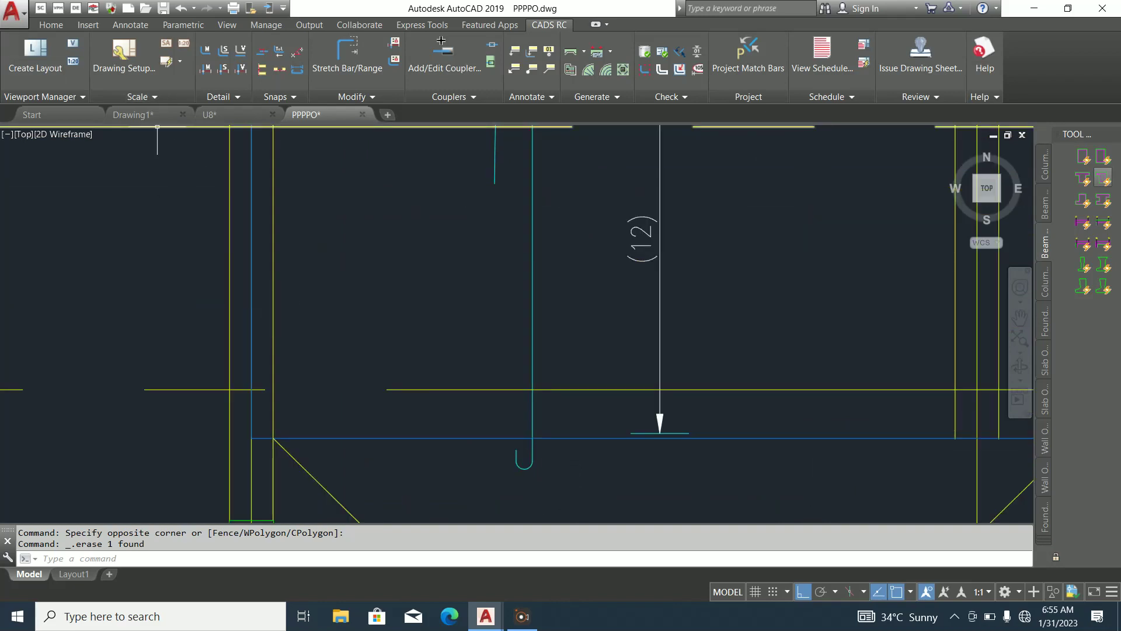
pyautogui.click(51, 25)
pyautogui.click(15, 53)
pyautogui.scroll(2, 496, 462)
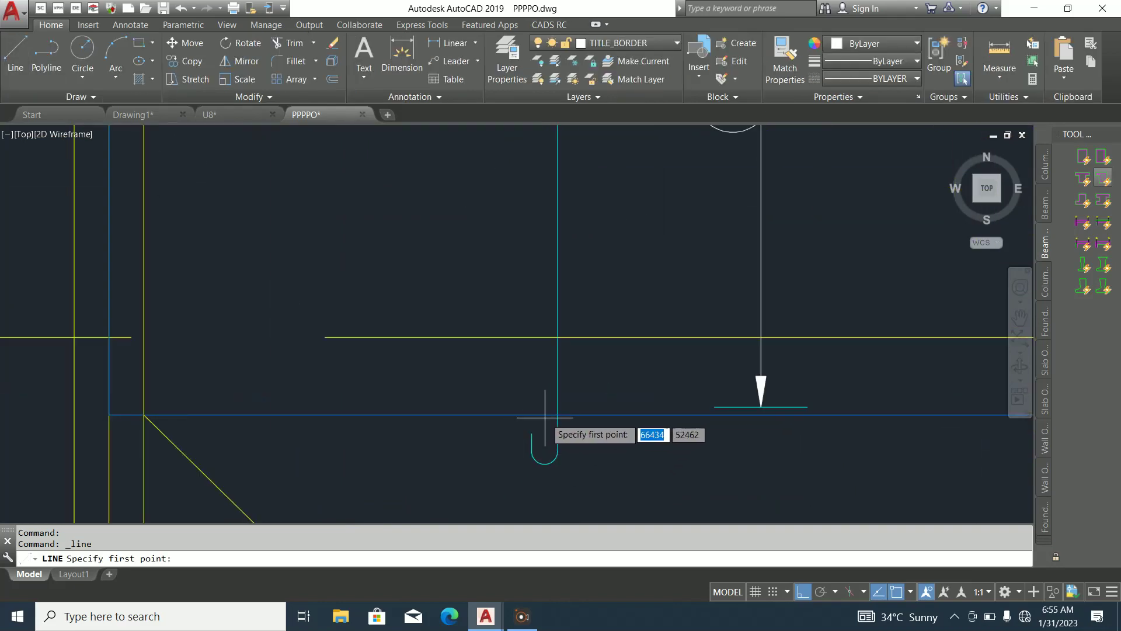
pyautogui.click(570, 392)
pyautogui.scroll(-4, 566, 341)
pyautogui.click(572, 408)
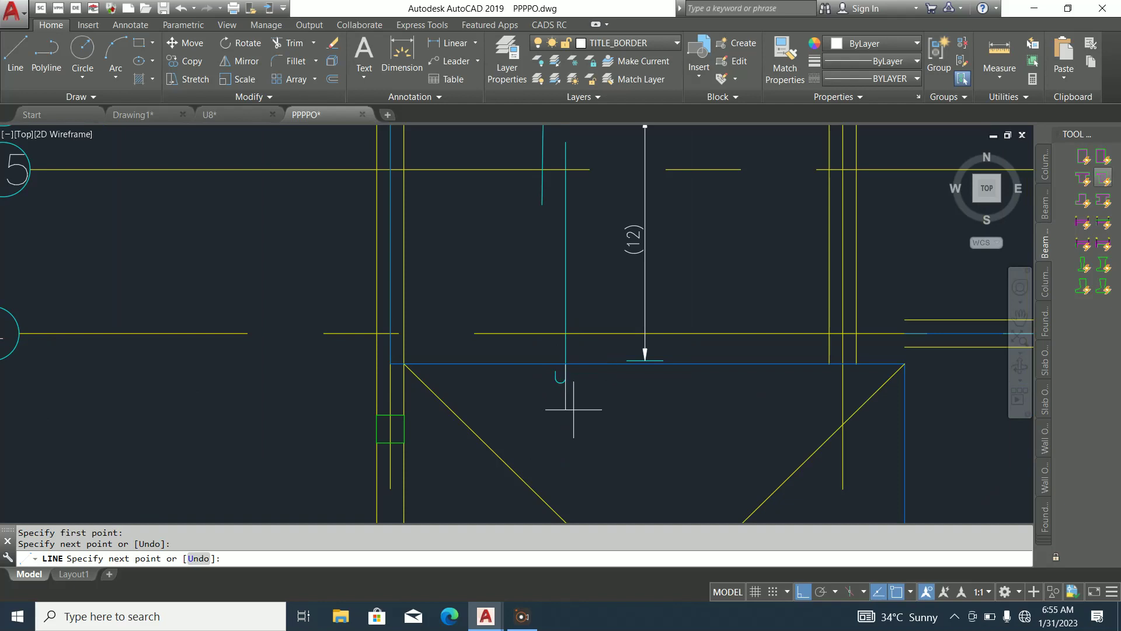
pyautogui.press('Escape')
# Move the hooked bar up so its lower hooked end meets the crossed opening's upper edge
pyautogui.scroll(6, 559, 391)
pyautogui.click(566, 373)
pyautogui.click(506, 314)
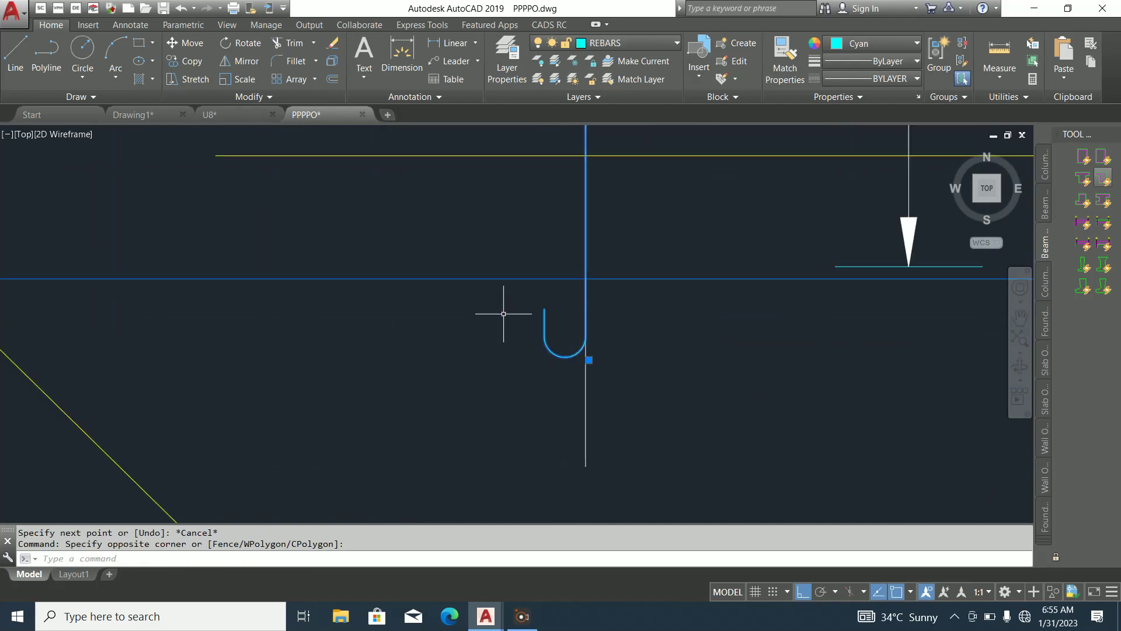
pyautogui.click(589, 359)
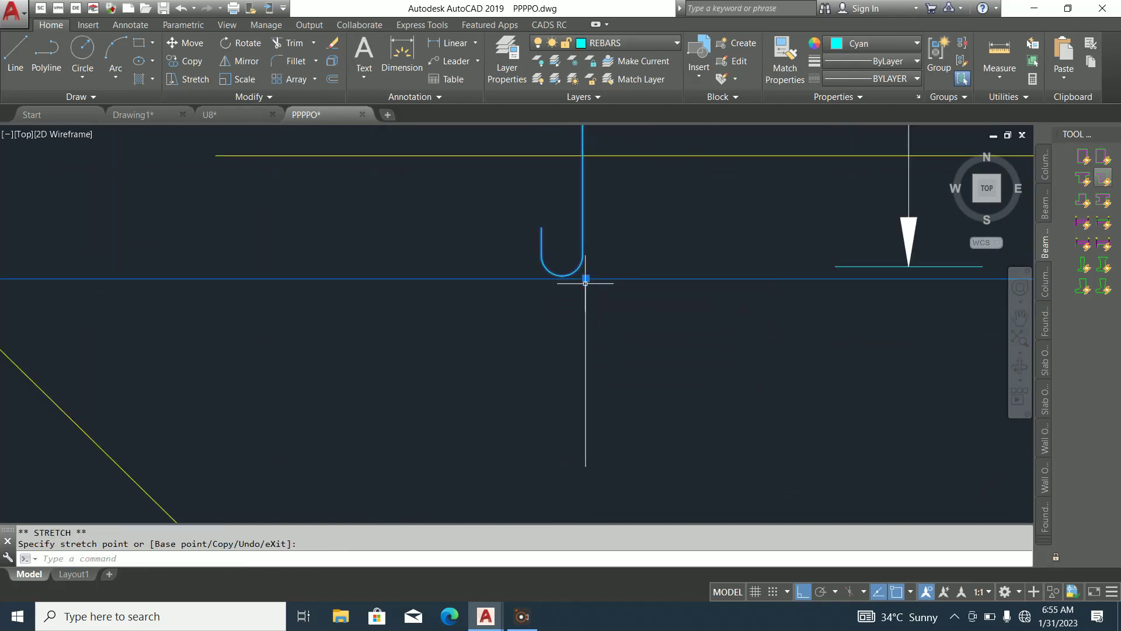
pyautogui.scroll(2, 603, 350)
pyautogui.press('Escape')
# Erase the short vertical helper line below the bar's hook
pyautogui.click(750, 367)
pyautogui.click(530, 382)
pyautogui.press('Delete')
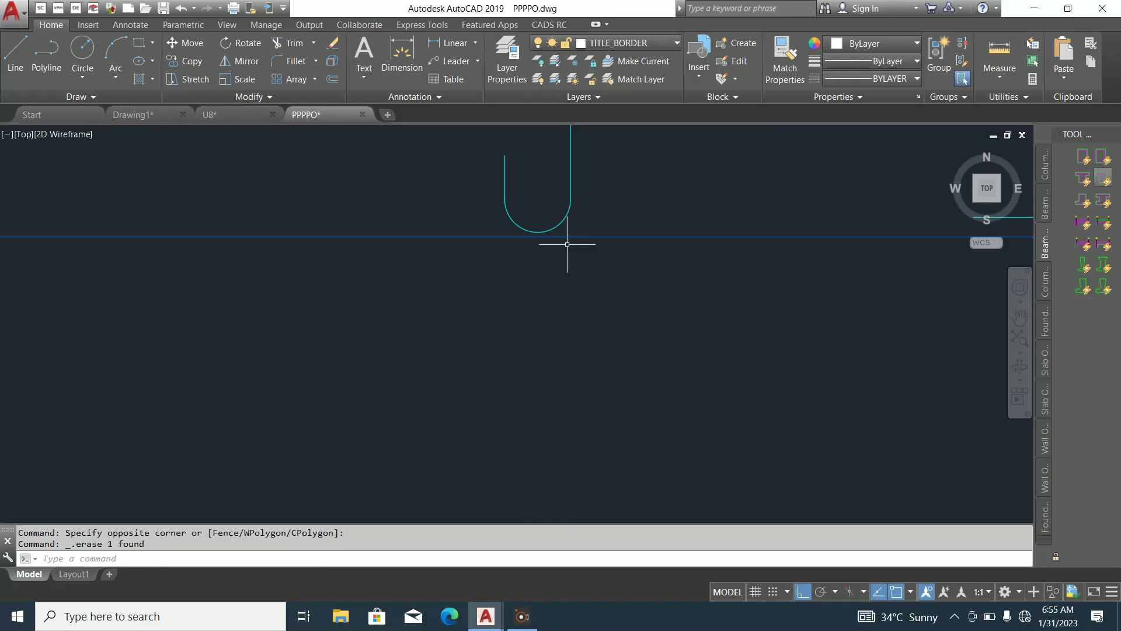
# Shift the hooked bar 25 mm upward from the opening's edge for cover
pyautogui.click(573, 207)
pyautogui.click(536, 200)
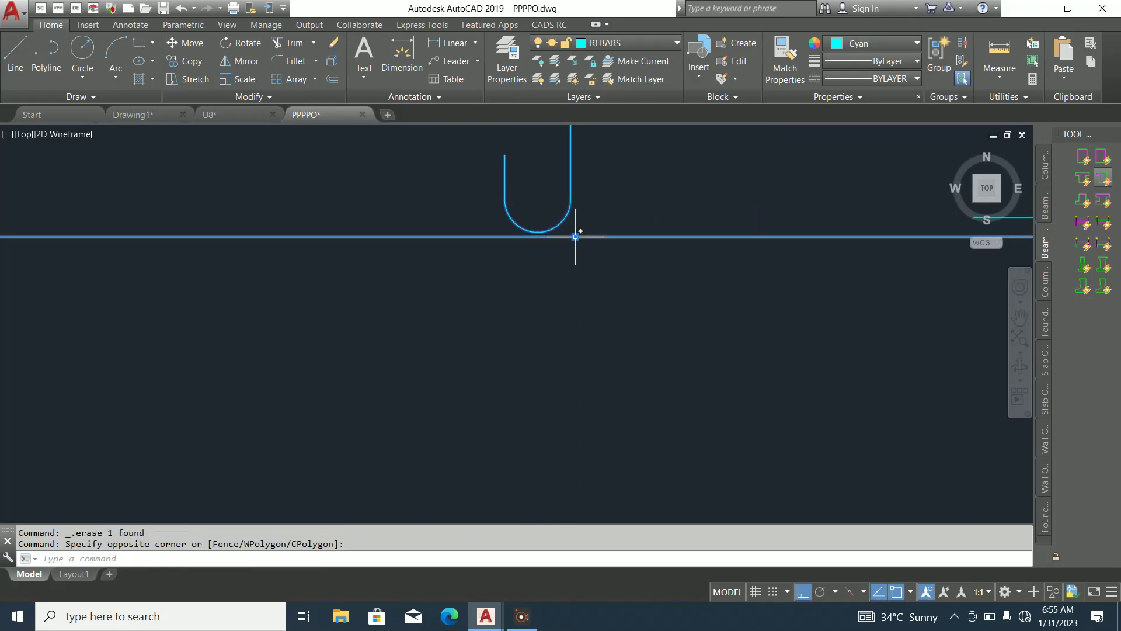
pyautogui.click(575, 237)
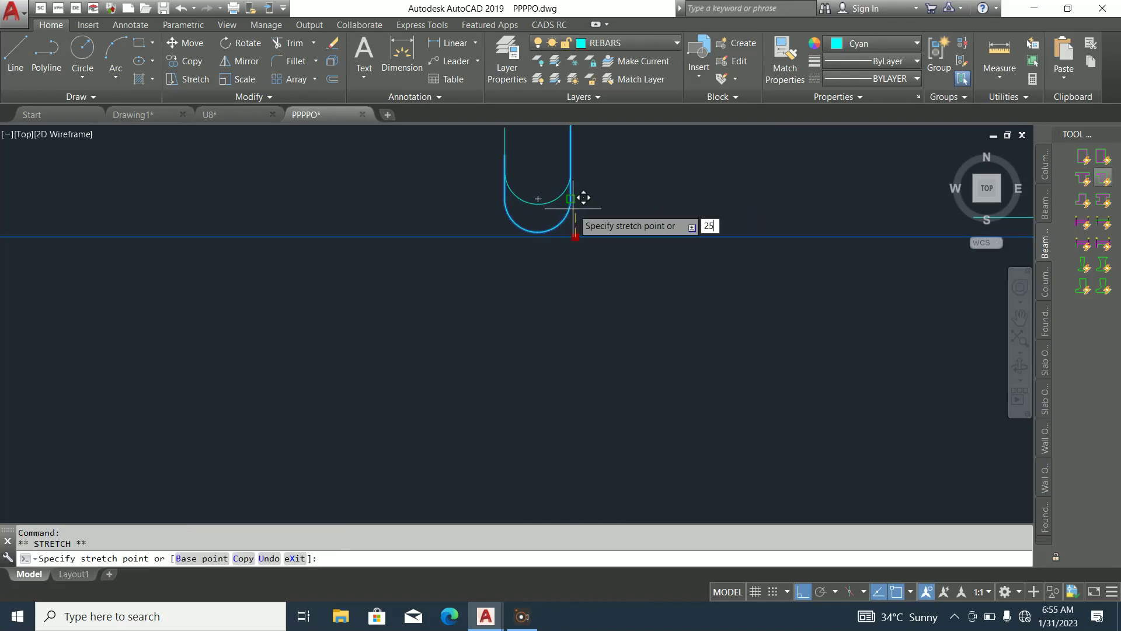
pyautogui.press('Return')
pyautogui.scroll(-5, 517, 423)
pyautogui.scroll(2, 535, 348)
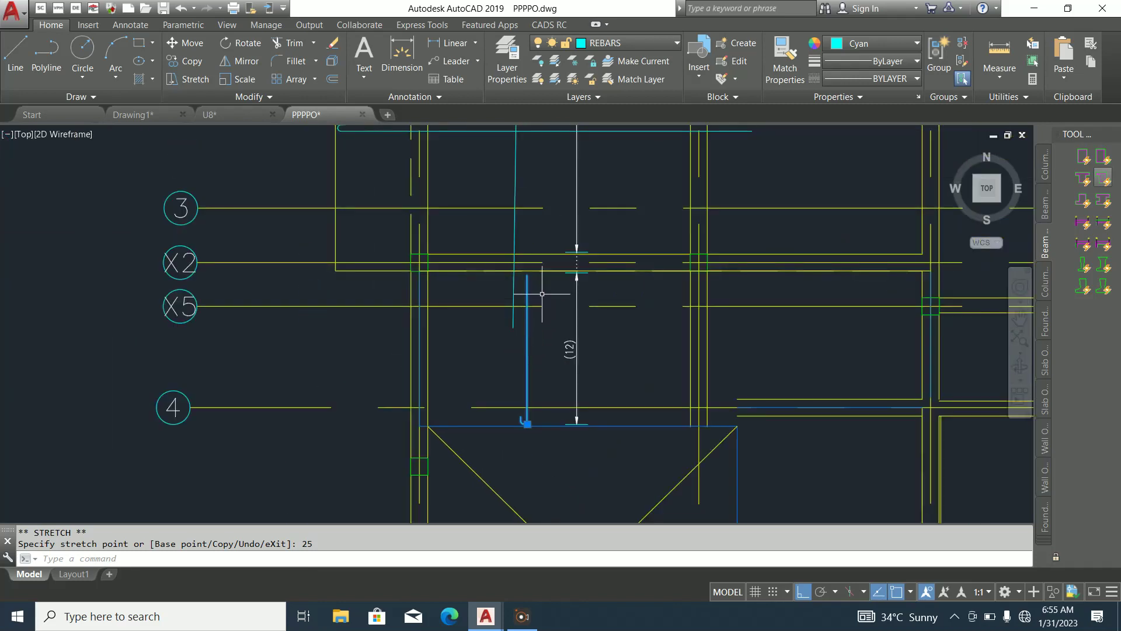
pyautogui.scroll(3, 542, 327)
pyautogui.press('Escape')
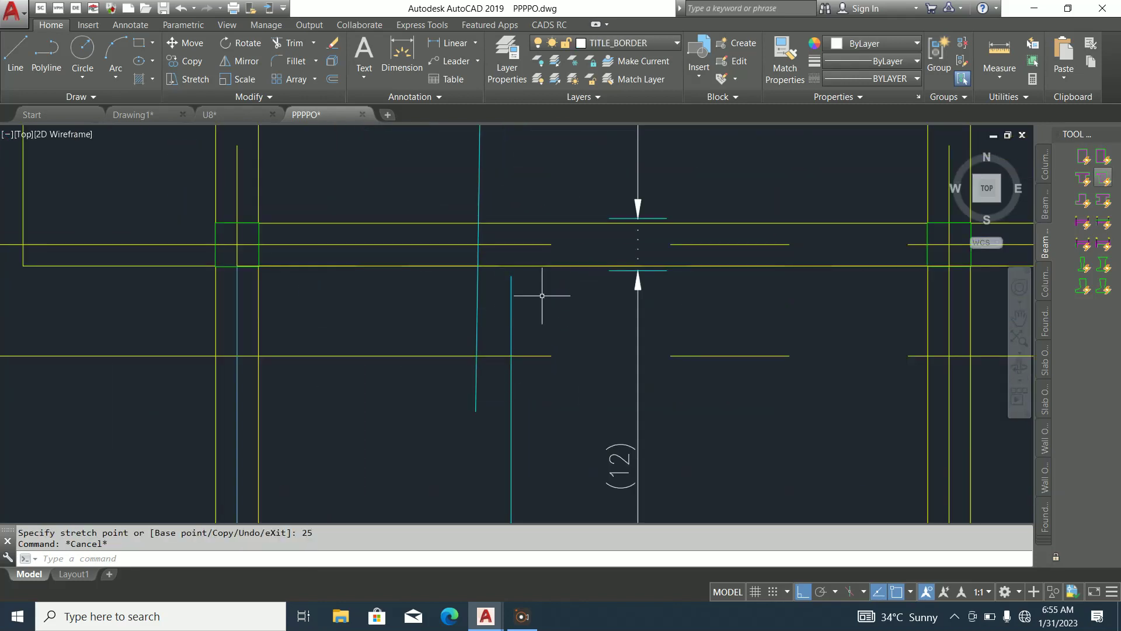
# Offset the beam's upper edge line above grid X2 upward by 600
pyautogui.press('Return')
pyautogui.press('Return')
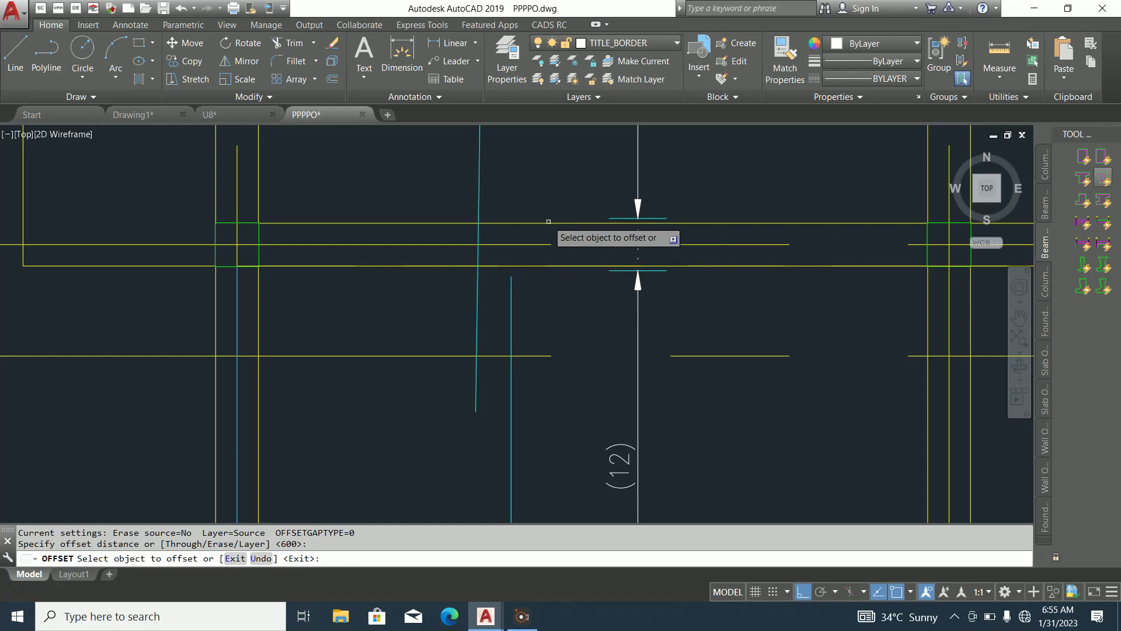
pyautogui.click(547, 224)
pyautogui.click(509, 175)
pyautogui.scroll(-4, 504, 279)
pyautogui.scroll(3, 514, 268)
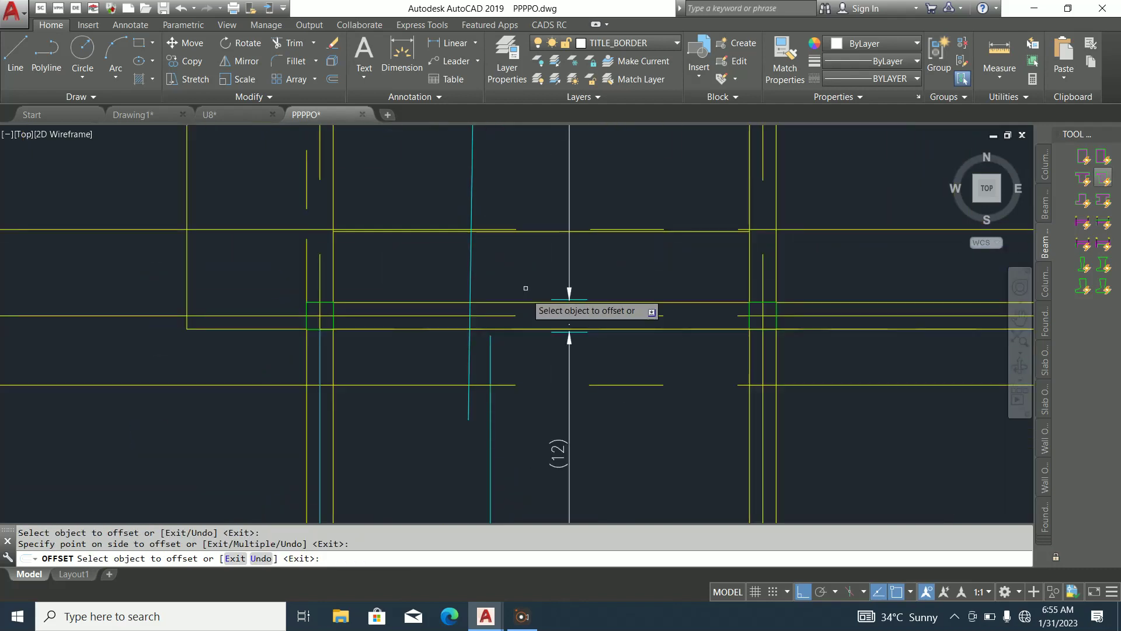
pyautogui.press('Escape')
# Try to stretch the hooked bar's upper end to the 600 offset line, and undo the stretch
pyautogui.click(549, 25)
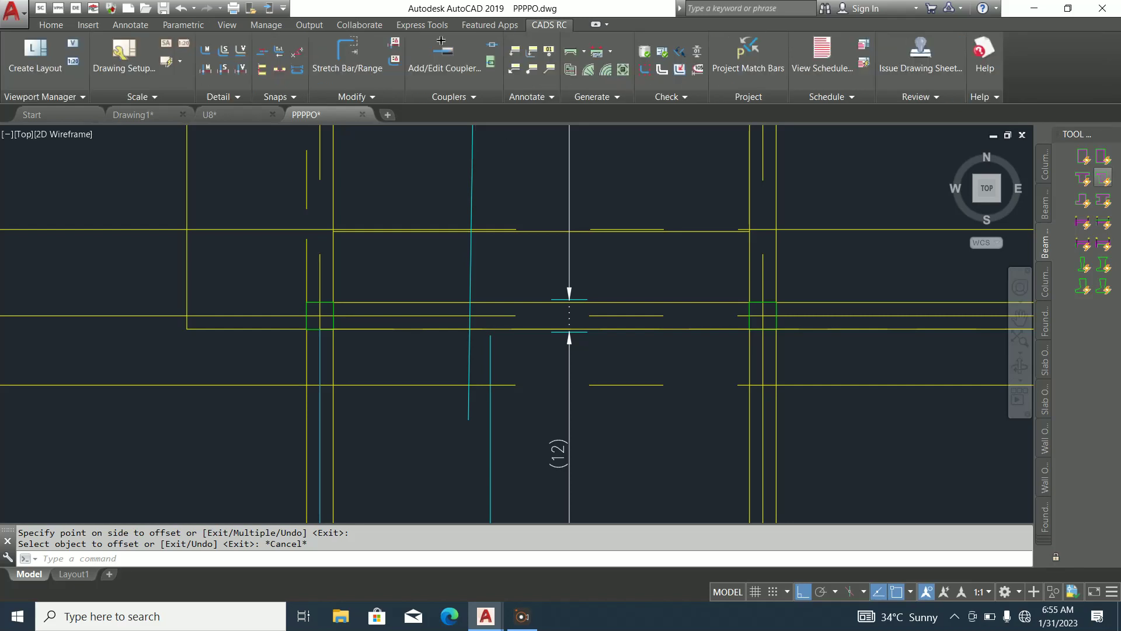
pyautogui.click(347, 55)
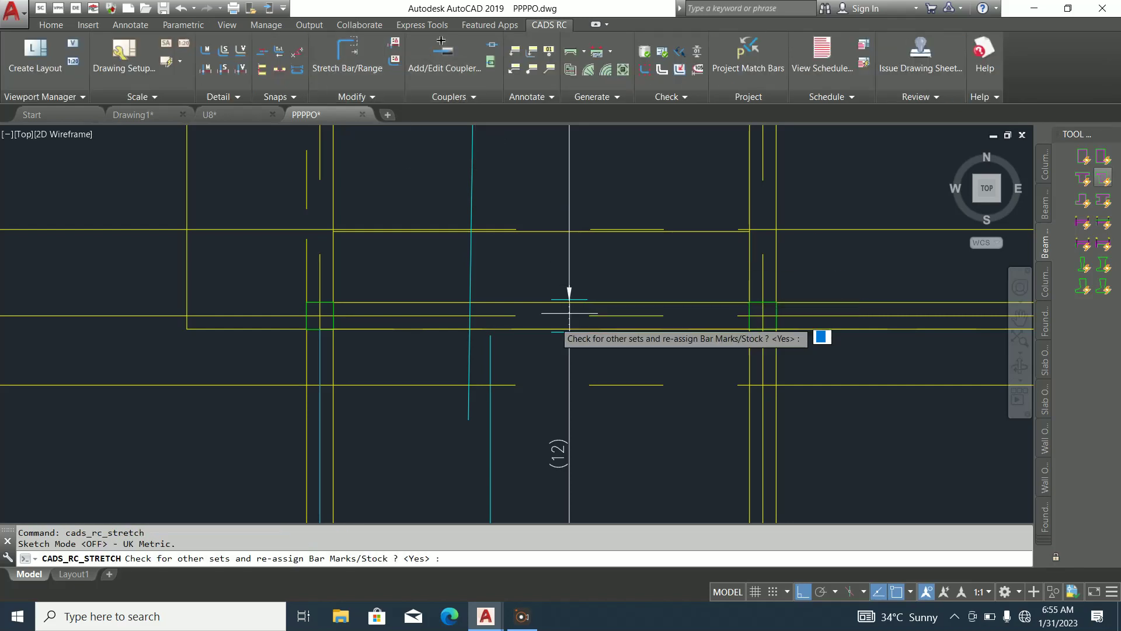
pyautogui.click(490, 354)
pyautogui.click(491, 335)
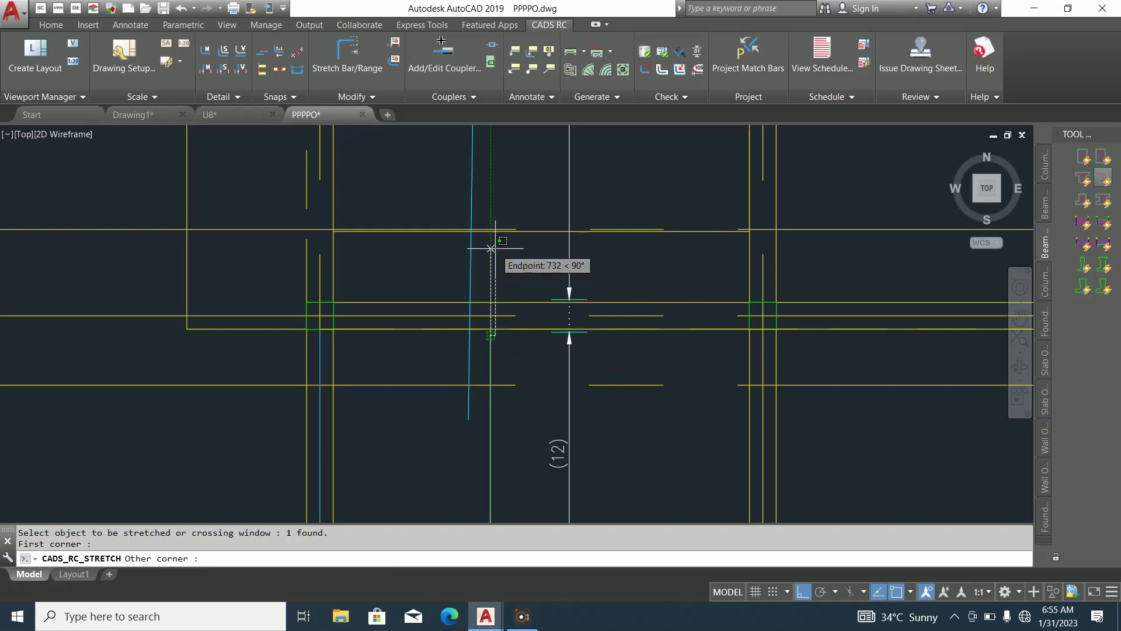
pyautogui.click(496, 226)
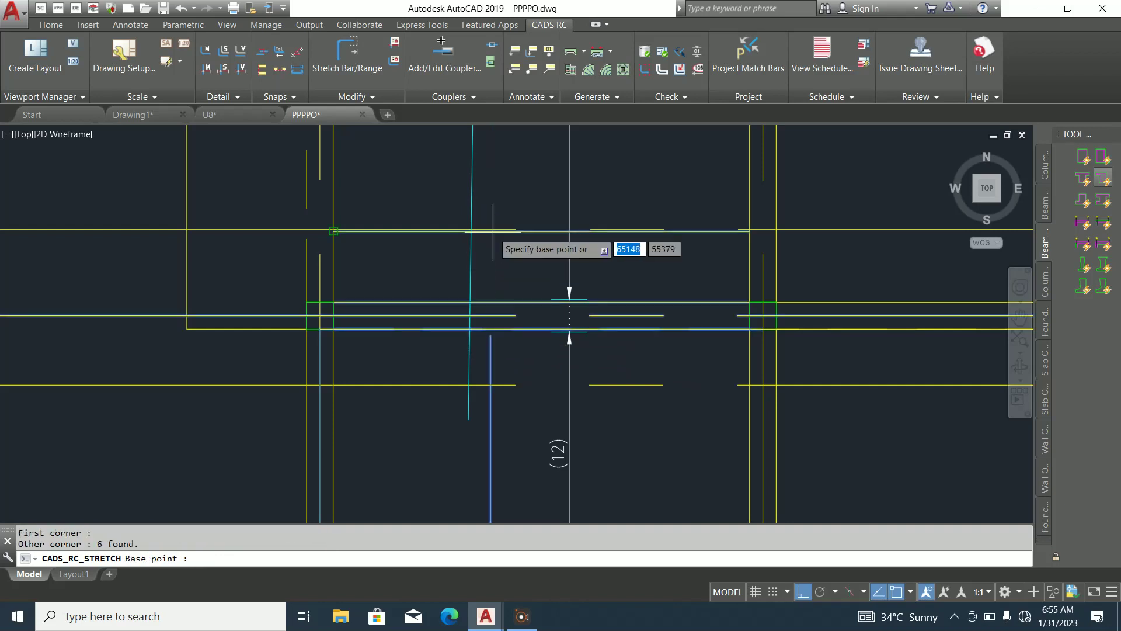
pyautogui.click(491, 356)
pyautogui.scroll(3, 490, 233)
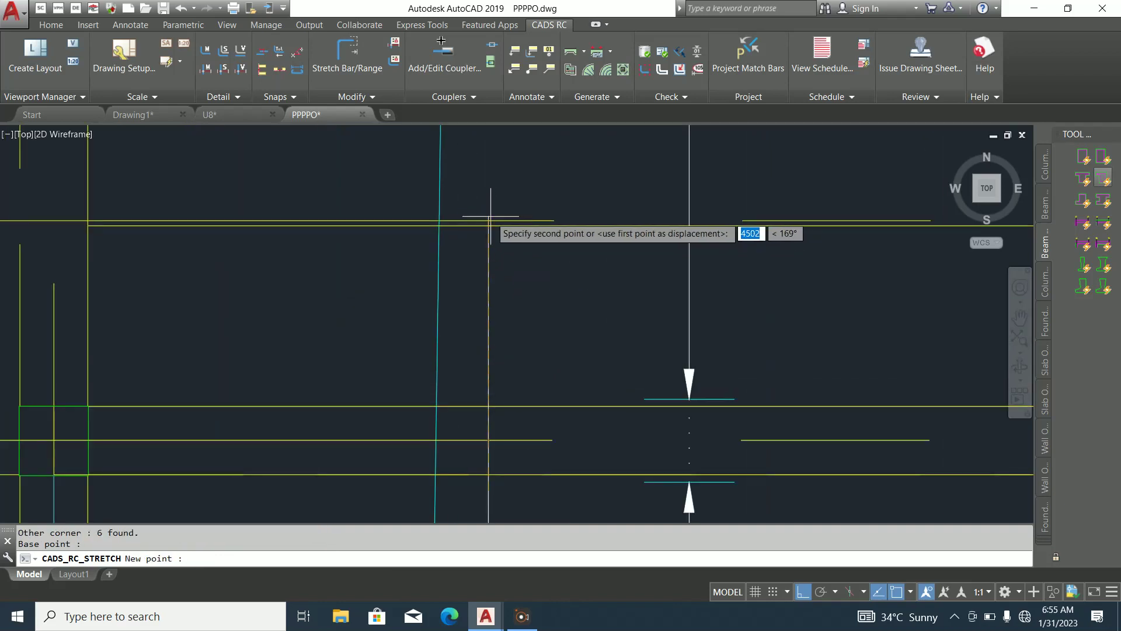
pyautogui.scroll(2, 492, 220)
pyautogui.click(488, 223)
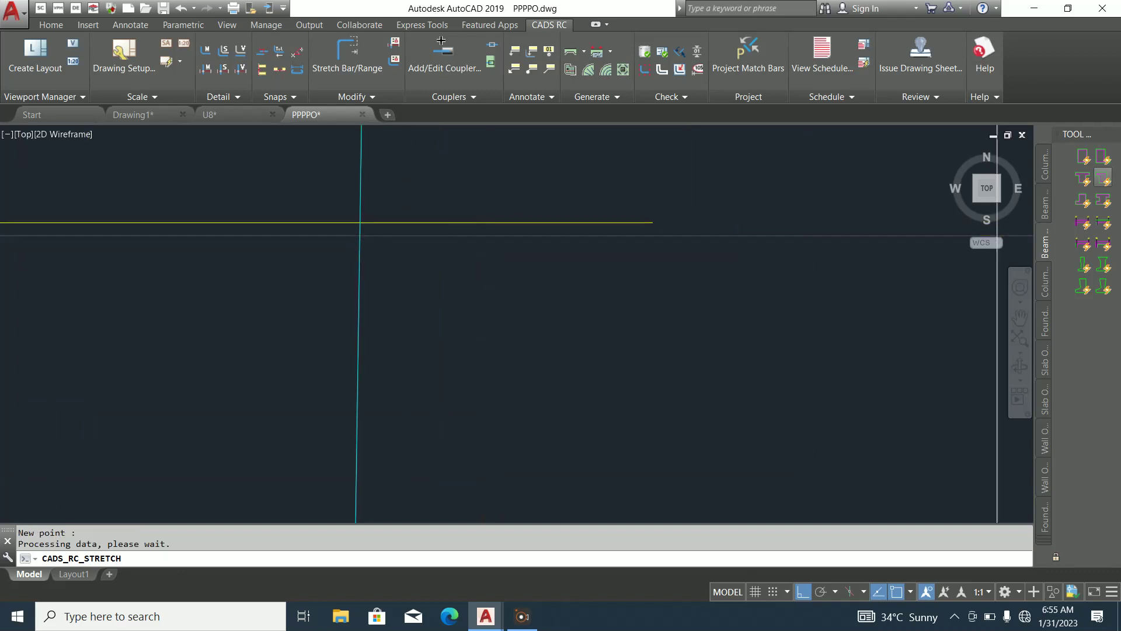
pyautogui.scroll(-5, 508, 274)
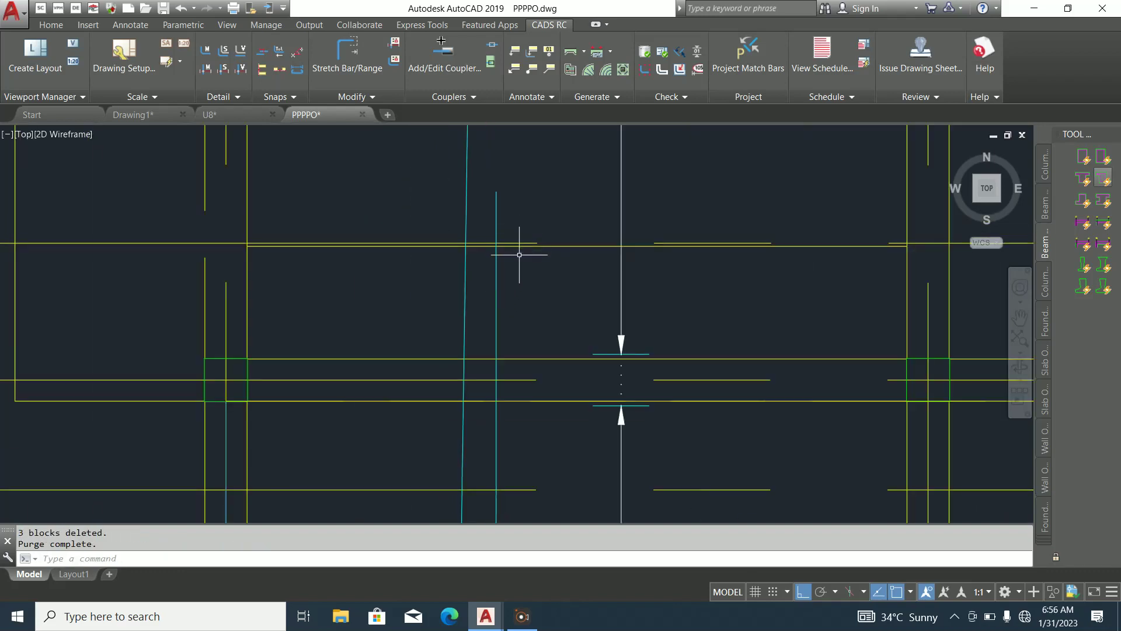
pyautogui.hotkey('ctrl', 'z')
pyautogui.hotkey('ctrl', 'z')
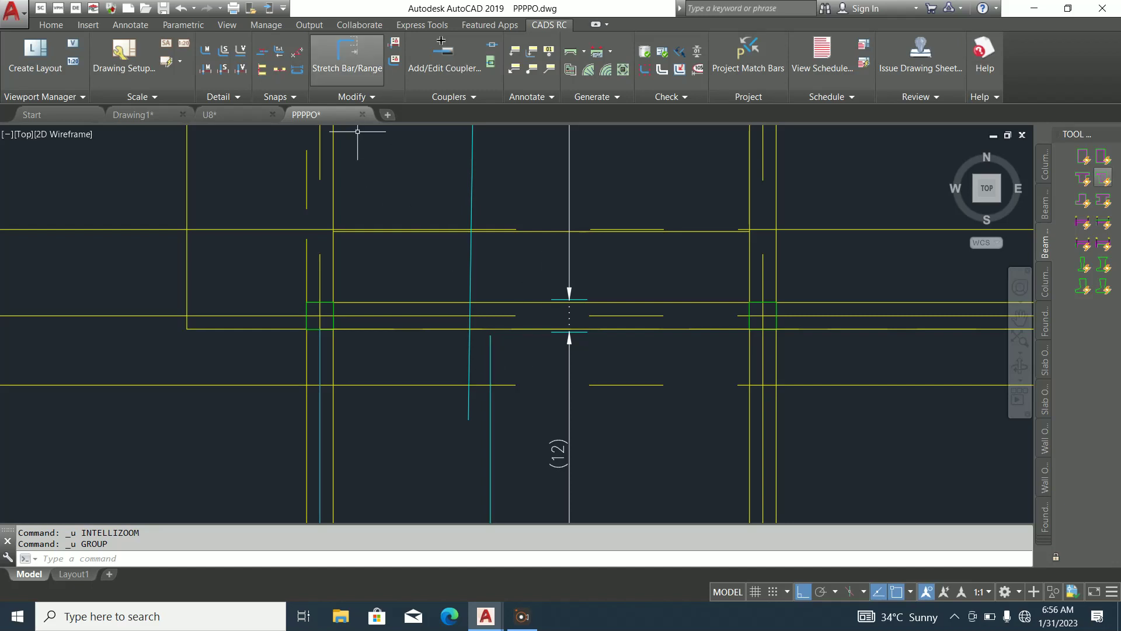
pyautogui.click(347, 54)
pyautogui.press('Return')
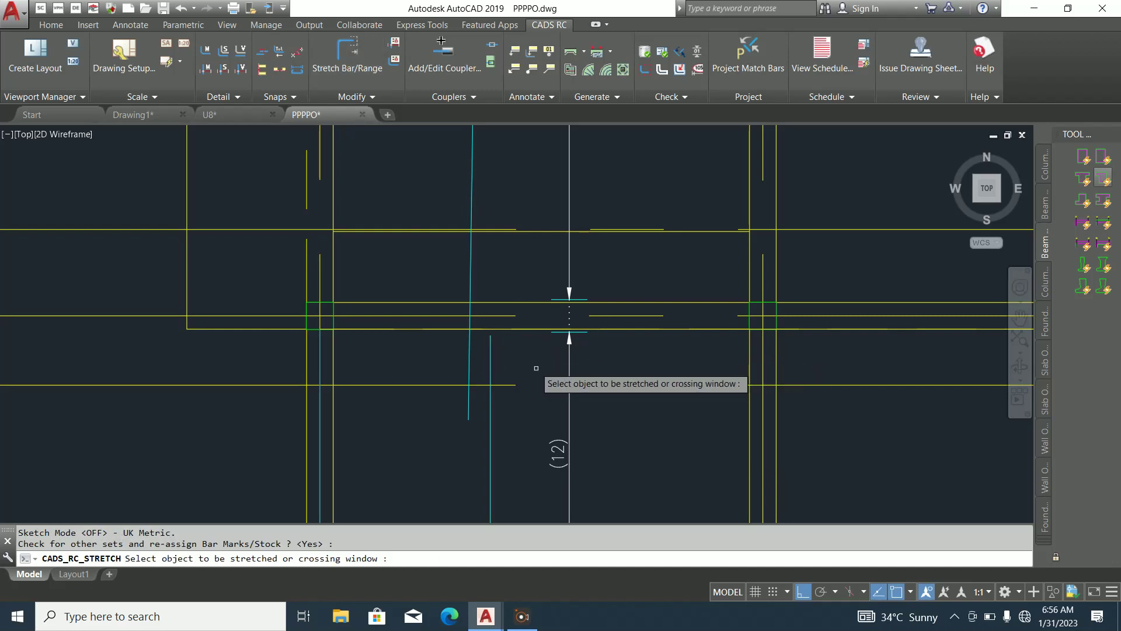
pyautogui.click(536, 367)
pyautogui.press('Escape')
# Try Stretch Bar/Range again to extend the hooked bar's upper end to the offset line above grid X2
pyautogui.click(347, 54)
pyautogui.press('Return')
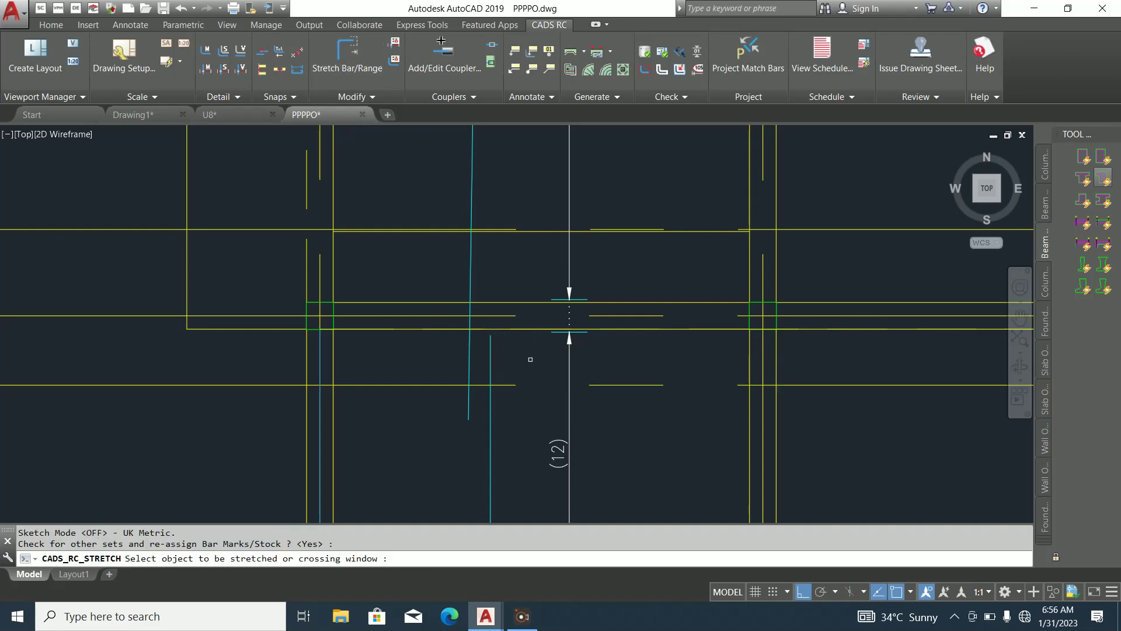
pyautogui.click(490, 336)
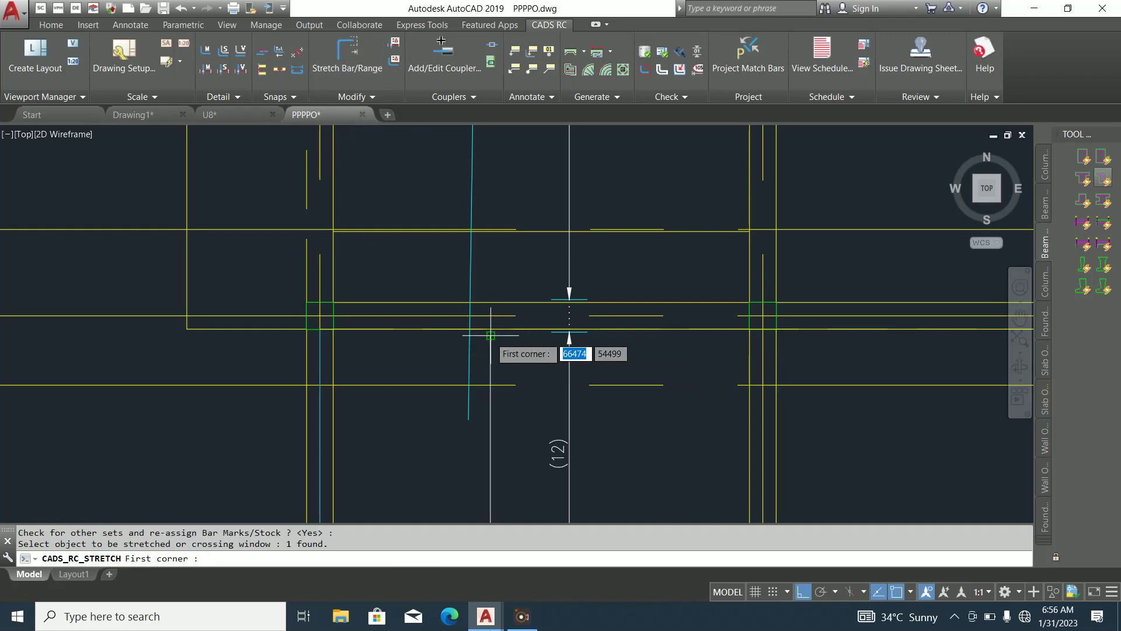
pyautogui.click(490, 231)
pyautogui.click(487, 359)
pyautogui.click(490, 232)
pyautogui.scroll(4, 485, 228)
pyautogui.scroll(4, 495, 237)
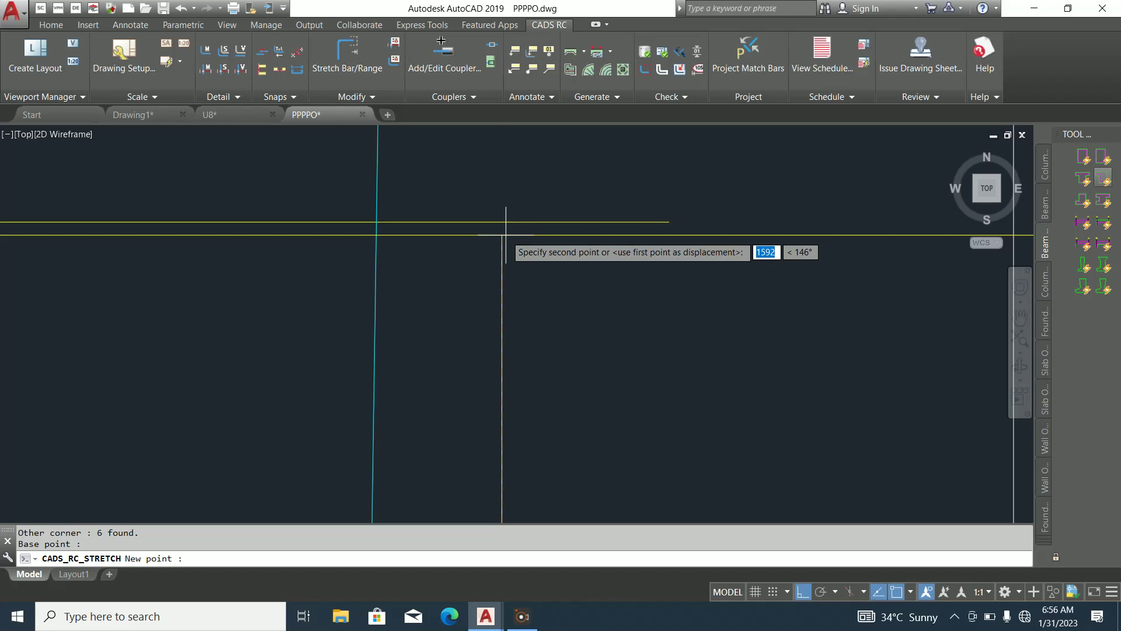
pyautogui.click(505, 235)
pyautogui.scroll(-4, 508, 320)
pyautogui.press('Escape')
# Try to erase the broken horizontal grid line just above the offset line
pyautogui.scroll(4, 525, 270)
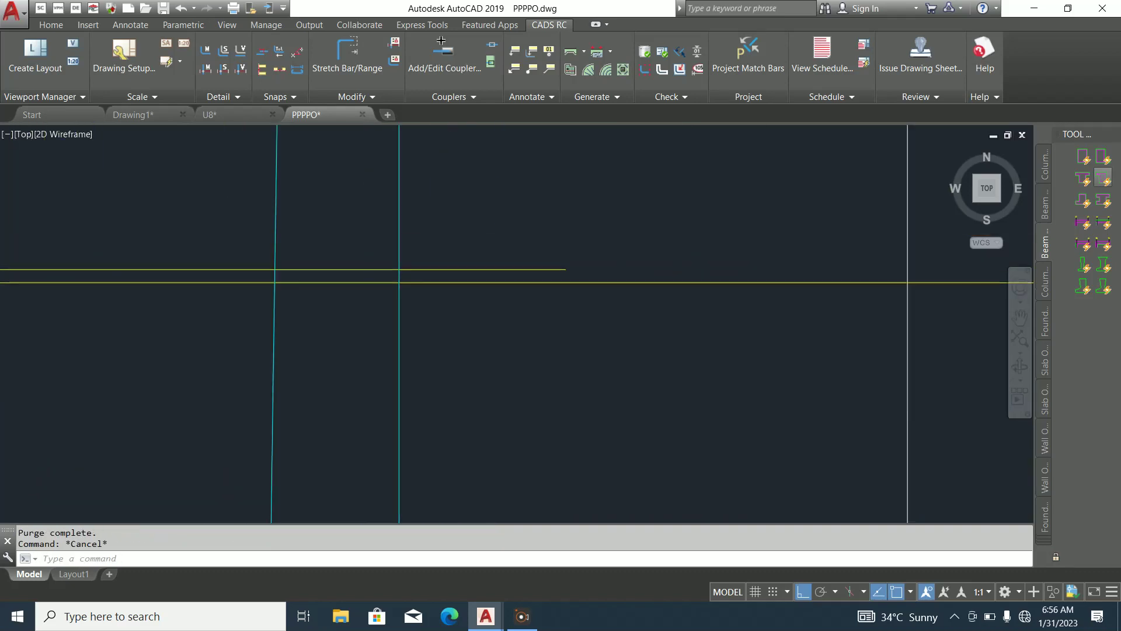
pyautogui.click(546, 256)
pyautogui.click(508, 220)
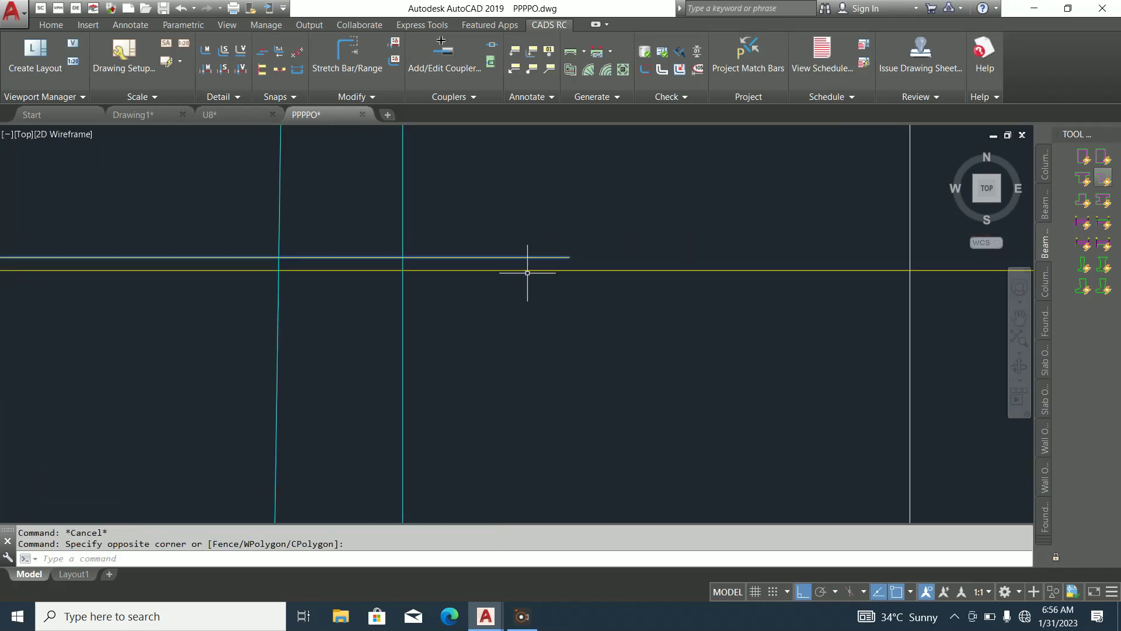
pyautogui.press('Delete')
pyautogui.scroll(-3, 527, 272)
pyautogui.scroll(-2, 577, 317)
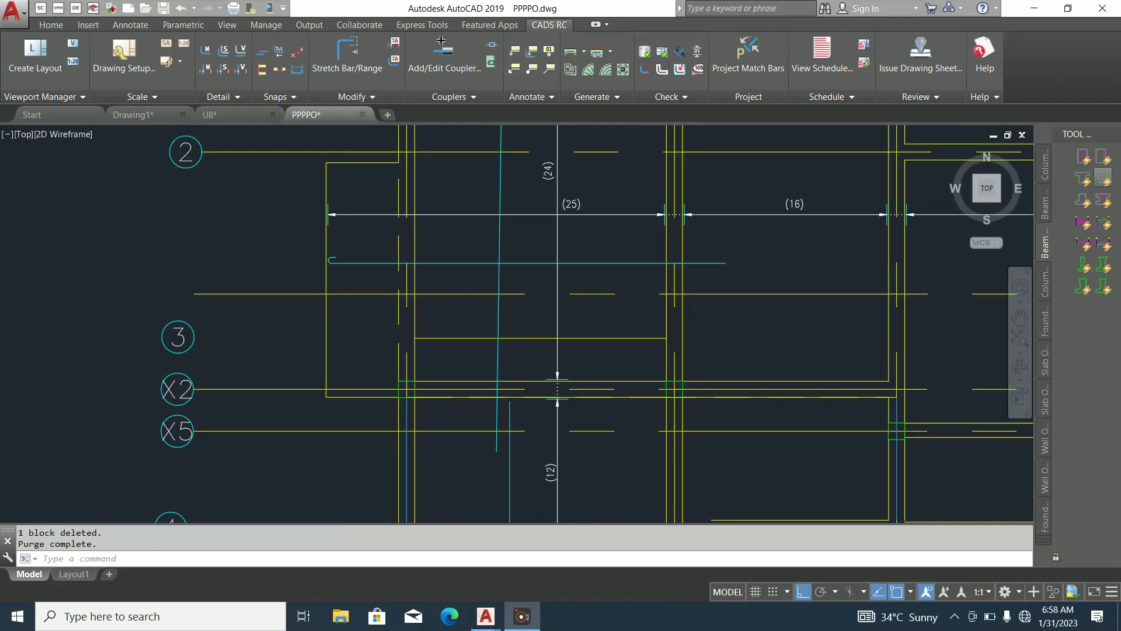
pyautogui.scroll(2, 563, 396)
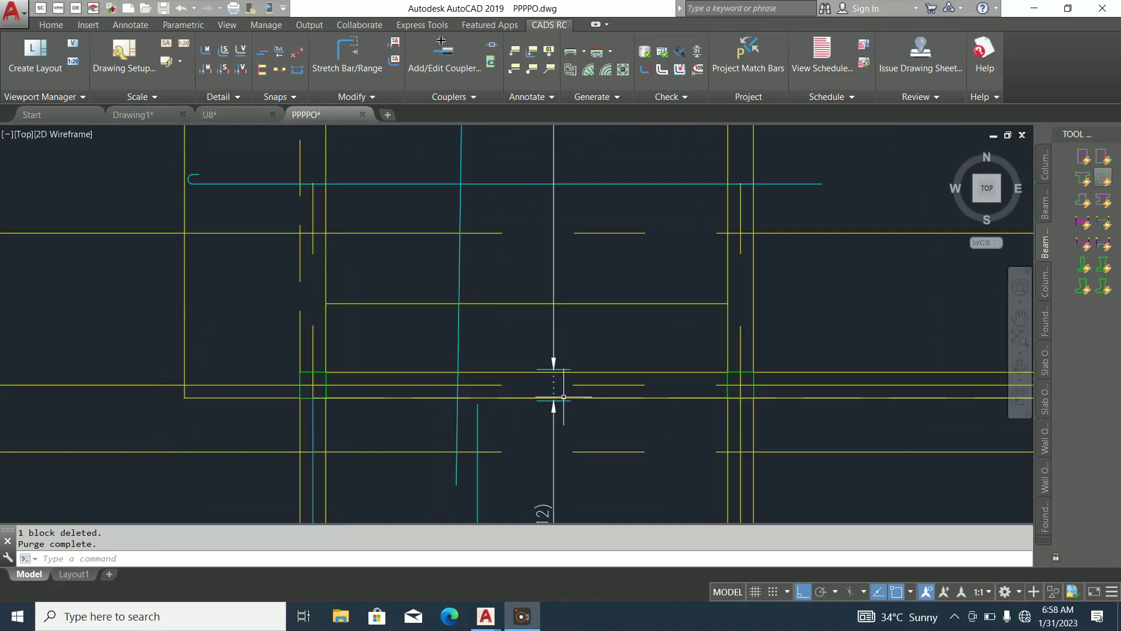
pyautogui.scroll(-5, 563, 397)
pyautogui.scroll(5, 465, 323)
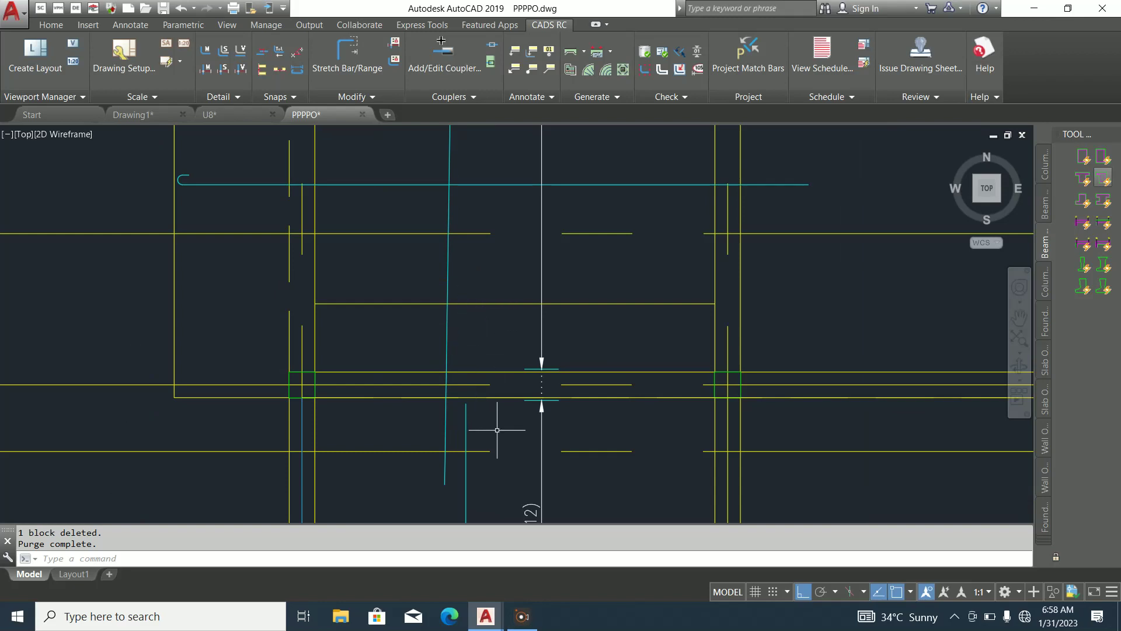
pyautogui.click(347, 53)
pyautogui.press('Return')
pyautogui.click(514, 426)
pyautogui.click(476, 426)
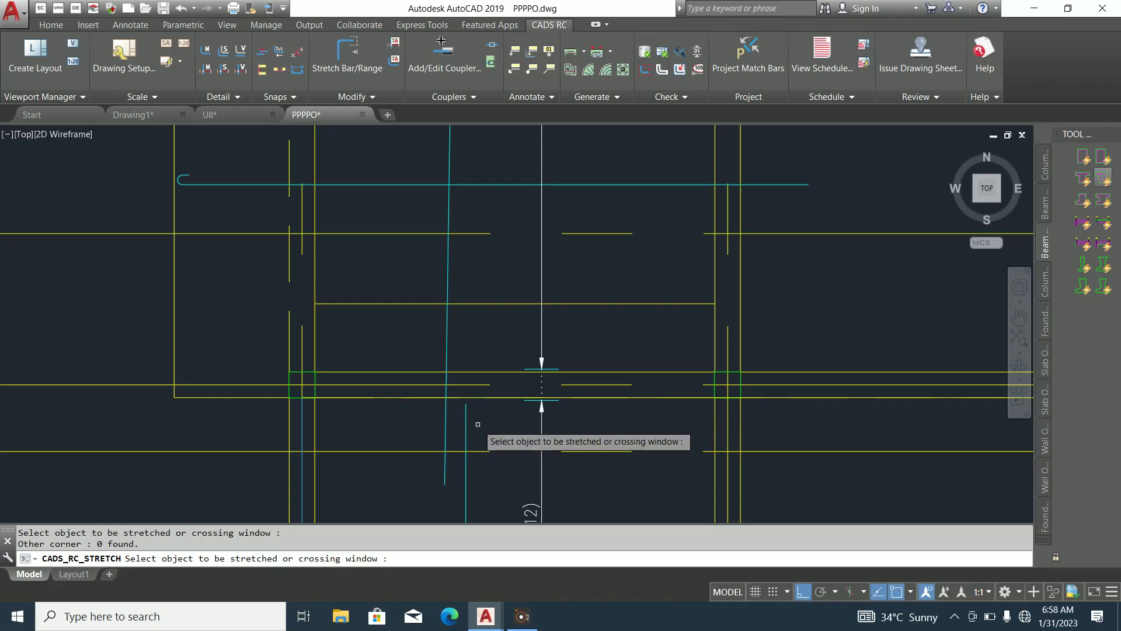
pyautogui.press('Escape')
# Stretch the hooked bar's upper end straight up past grid X2 to just beyond the offset line, re-assigning bar marks
pyautogui.click(348, 52)
pyautogui.press('Return')
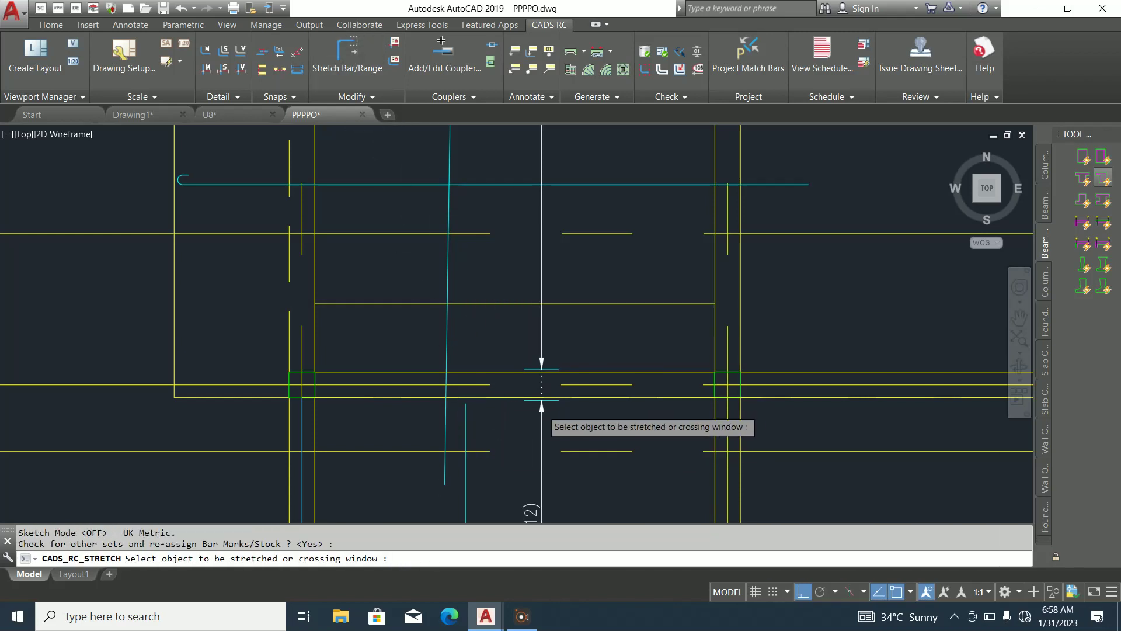
pyautogui.click(467, 433)
pyautogui.click(466, 403)
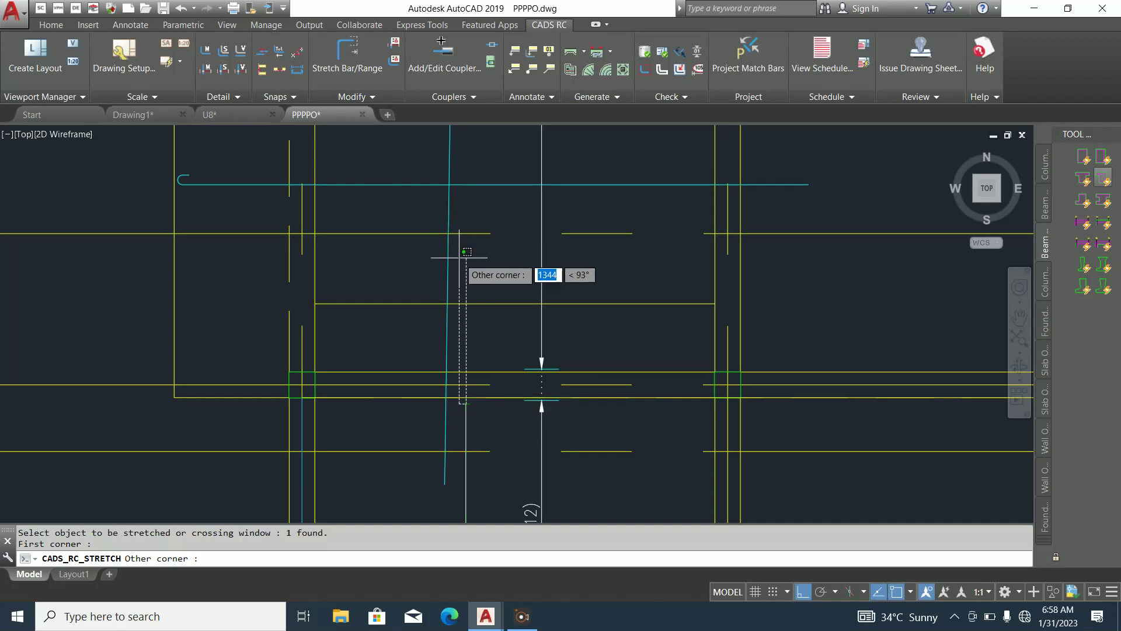
pyautogui.click(466, 304)
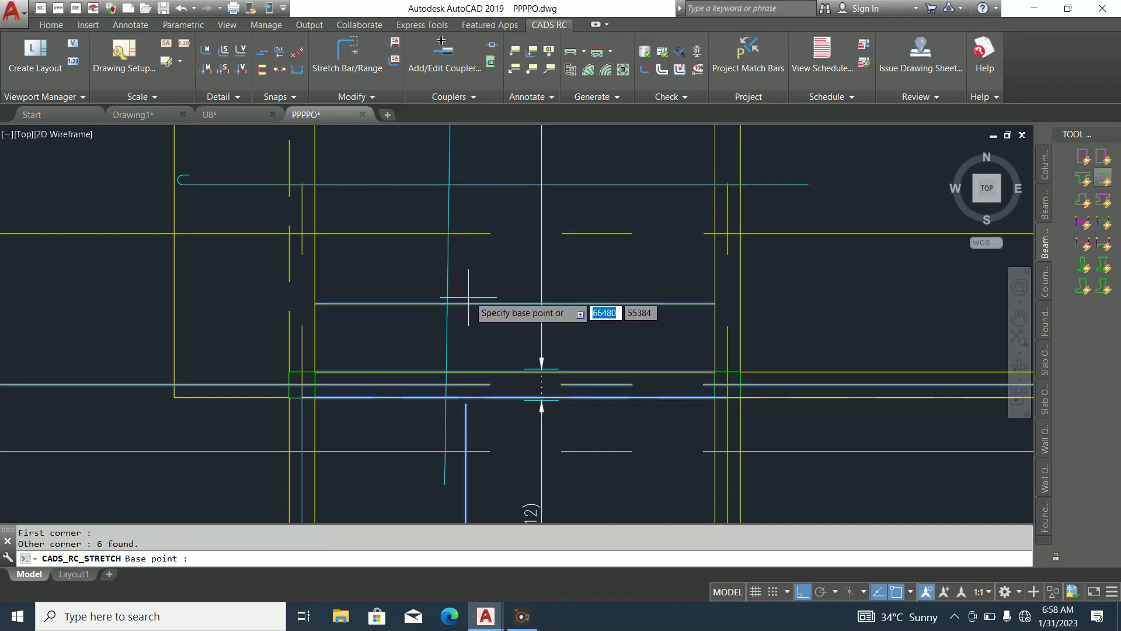
pyautogui.click(466, 403)
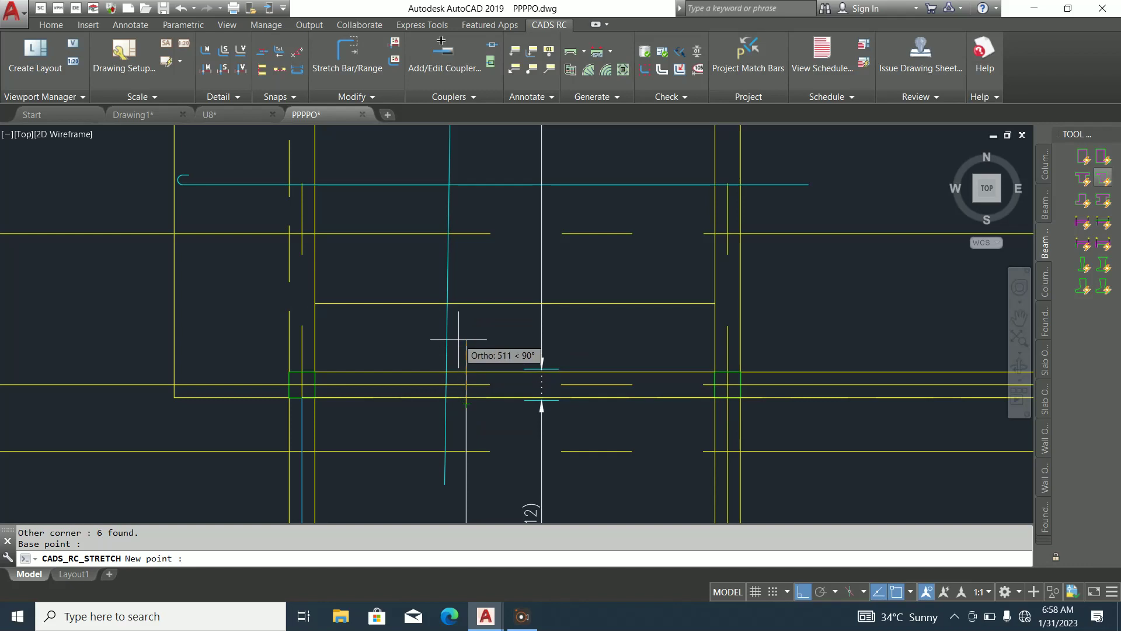
pyautogui.click(474, 310)
pyautogui.press('Escape')
# Erase the horizontal offset guide line above grid X2
pyautogui.click(525, 321)
pyautogui.click(492, 285)
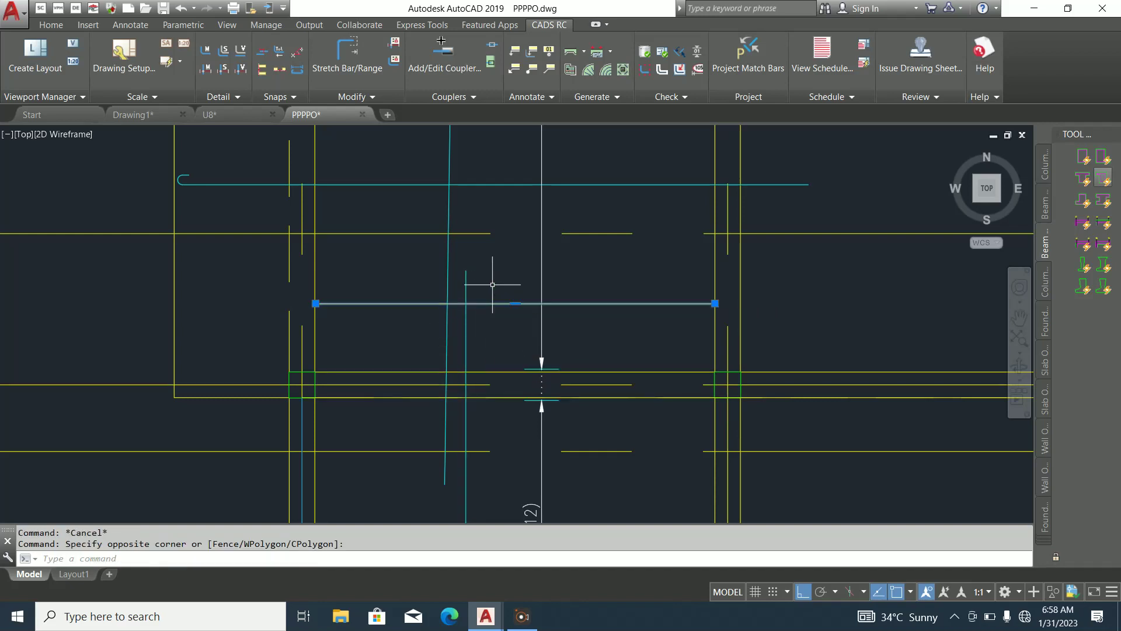
pyautogui.press('Delete')
pyautogui.scroll(-3, 497, 356)
pyautogui.scroll(2, 420, 318)
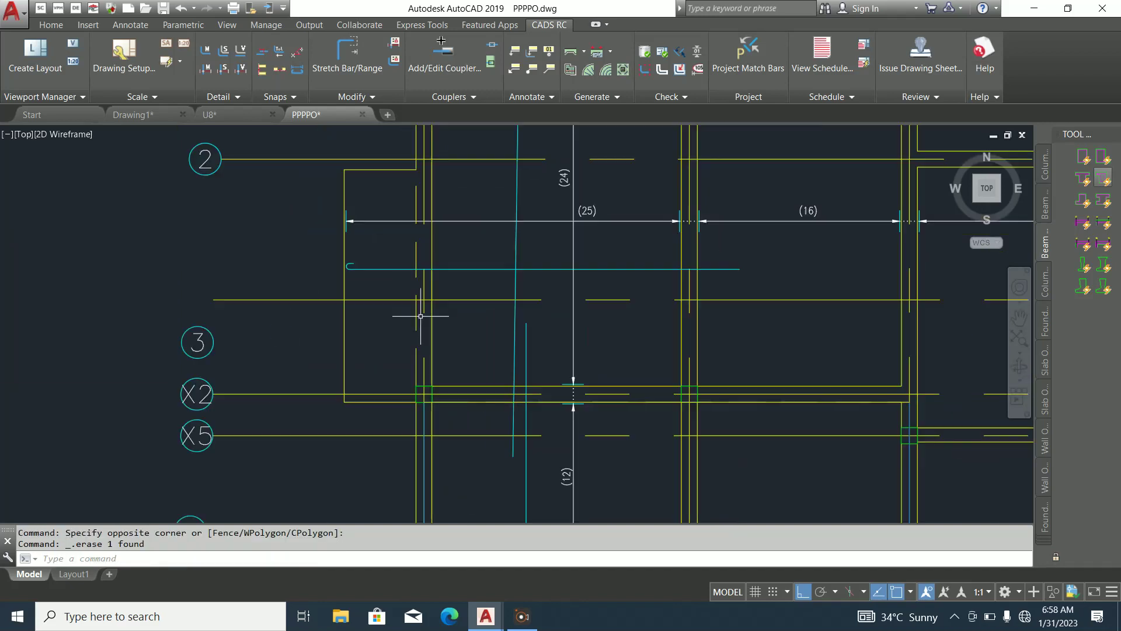
# Move the broken horizontal grid line above bubble 3 down so that it starts at the grid 3 bubble
pyautogui.click(296, 325)
pyautogui.click(237, 257)
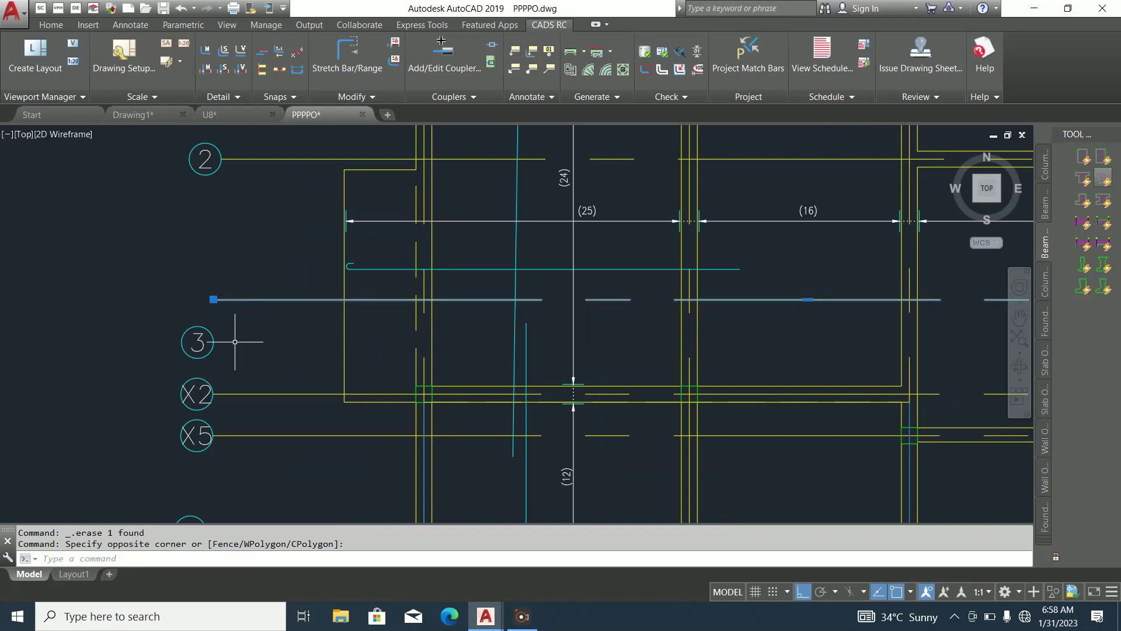
pyautogui.rightClick(213, 296)
pyautogui.click(251, 353)
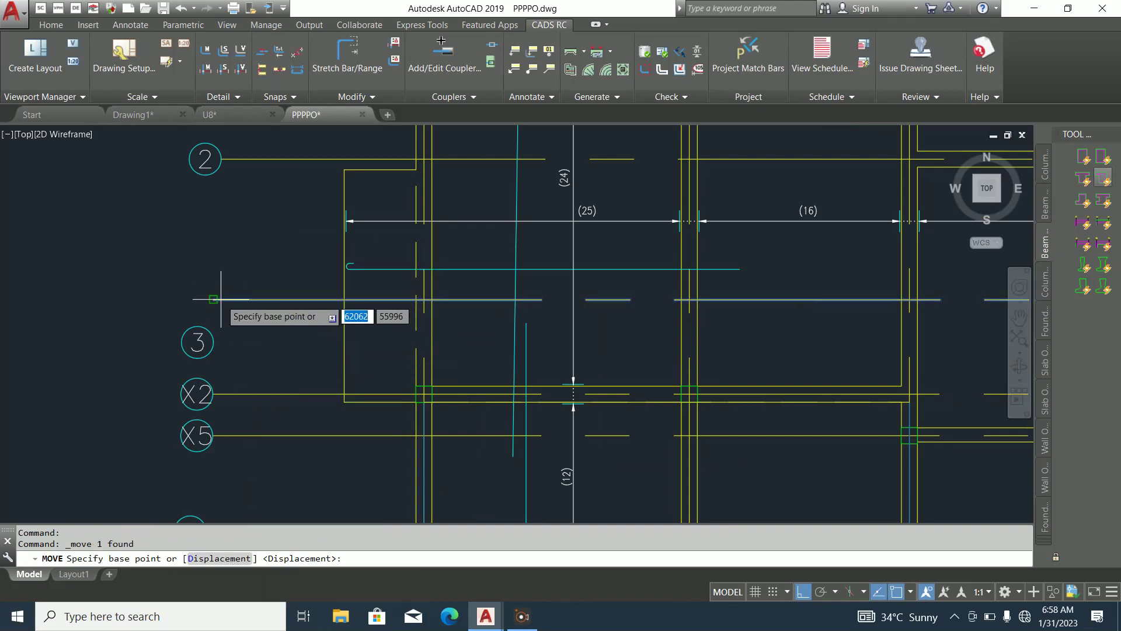
pyautogui.click(214, 299)
pyautogui.click(217, 342)
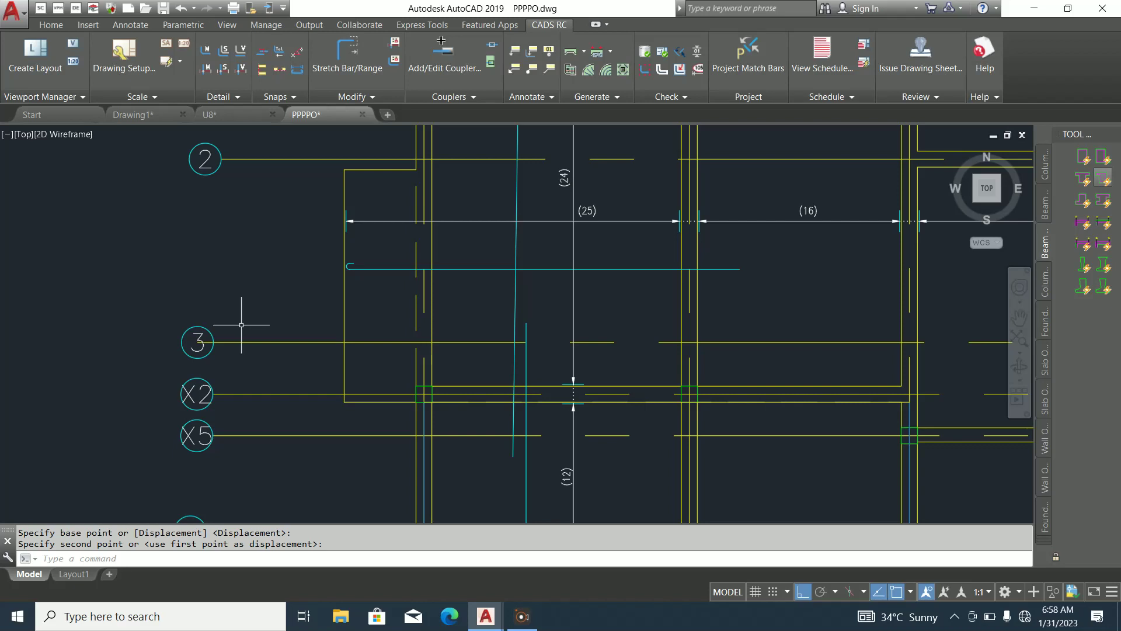
pyautogui.scroll(-4, 240, 325)
pyautogui.press('Escape')
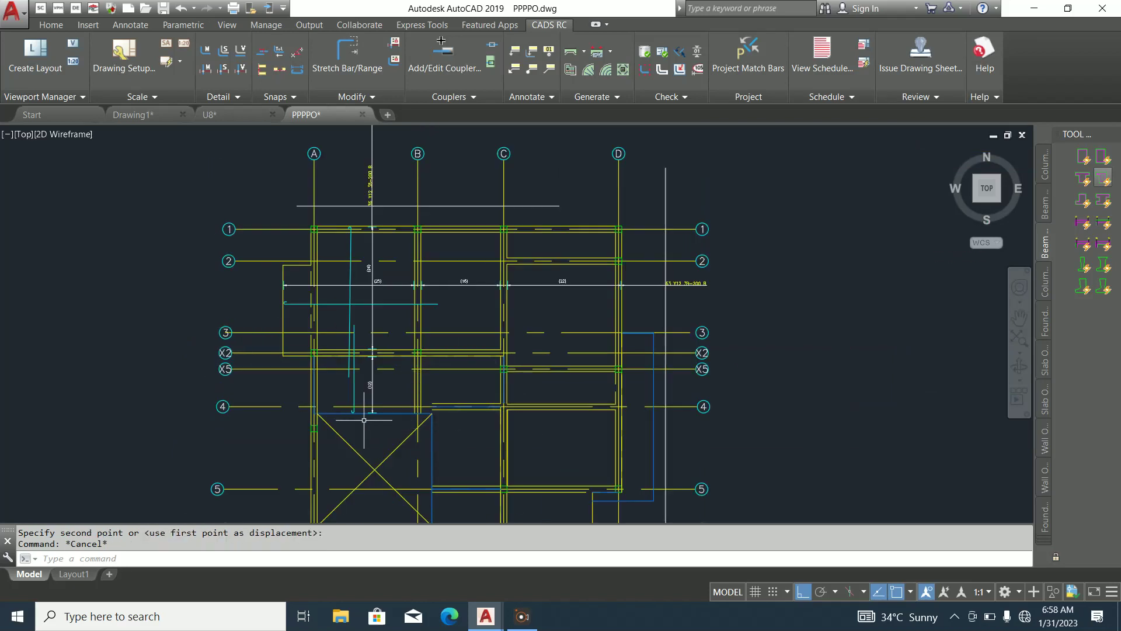
pyautogui.scroll(2, 353, 383)
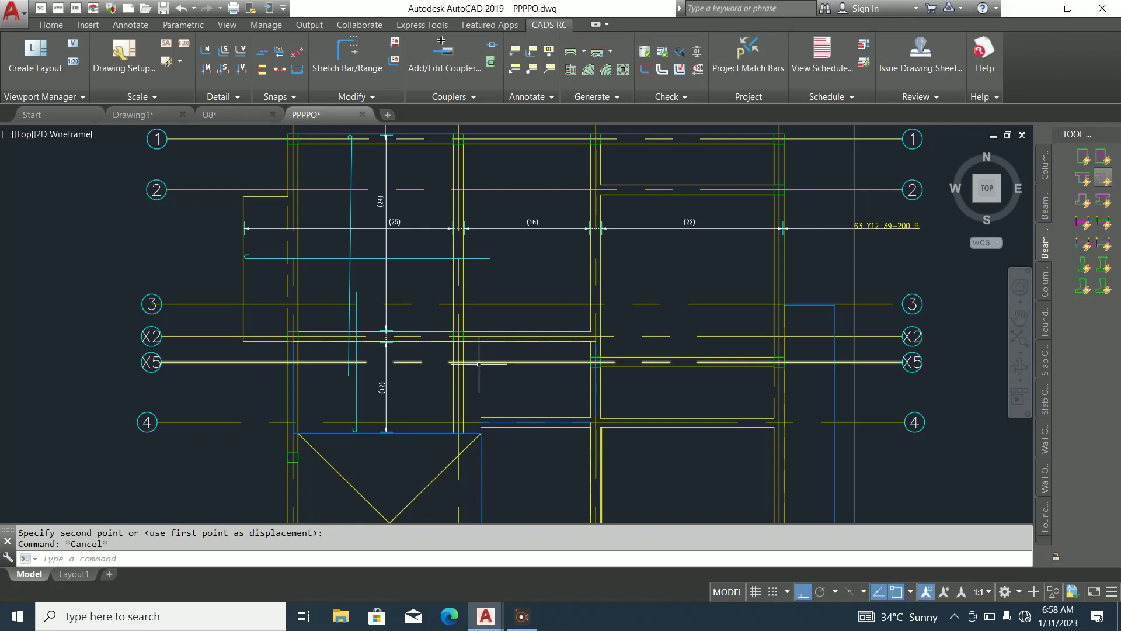
pyautogui.scroll(-2, 481, 362)
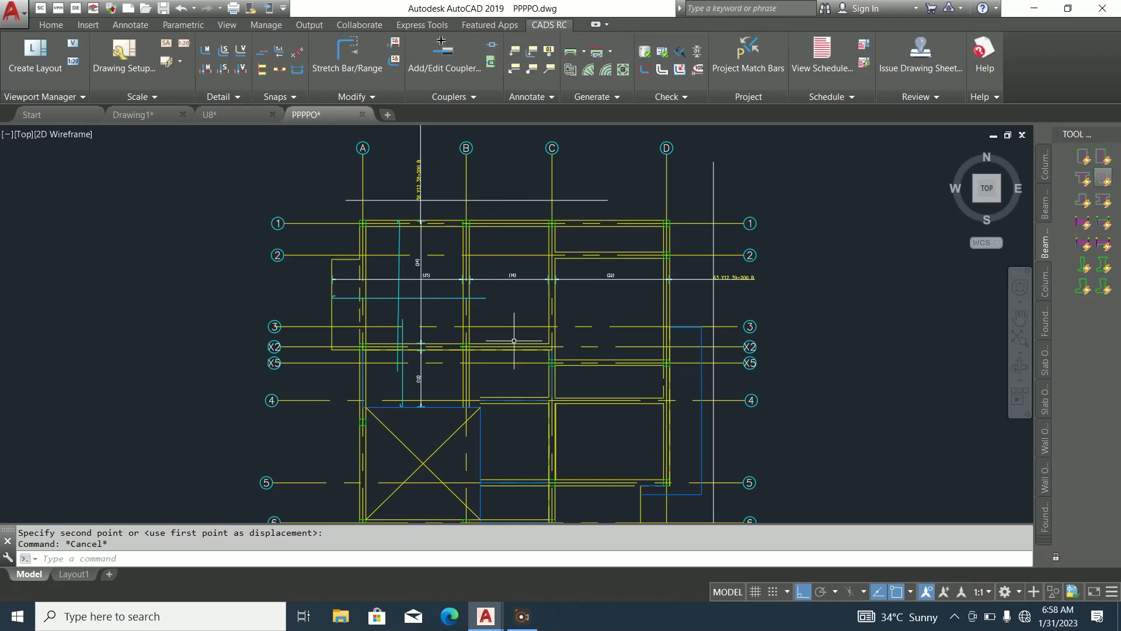
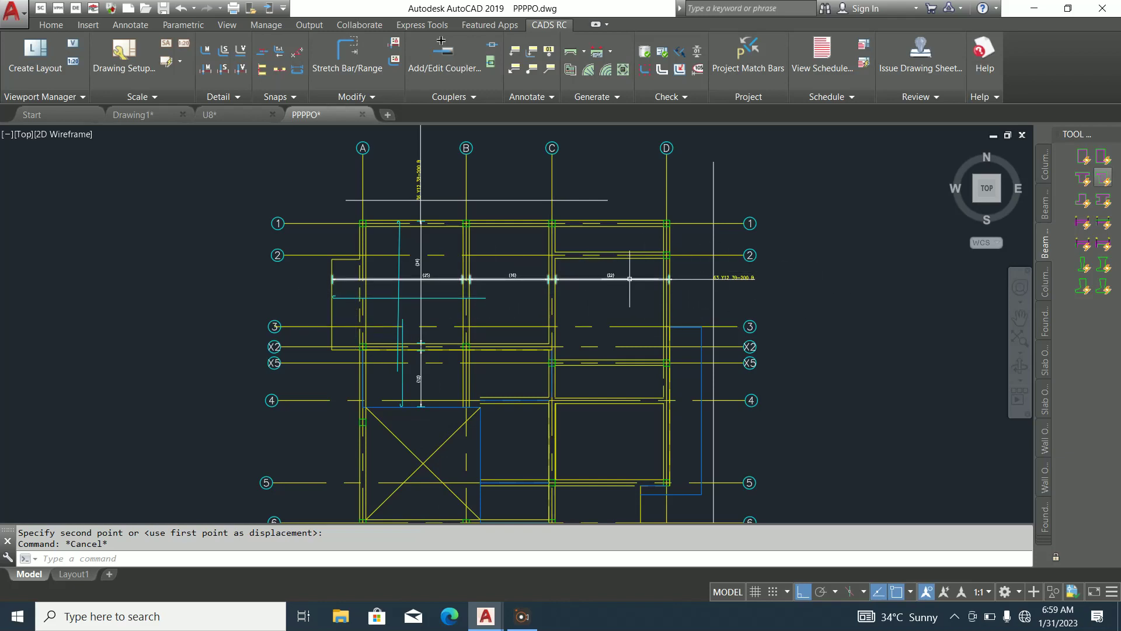
pyautogui.scroll(4, 461, 305)
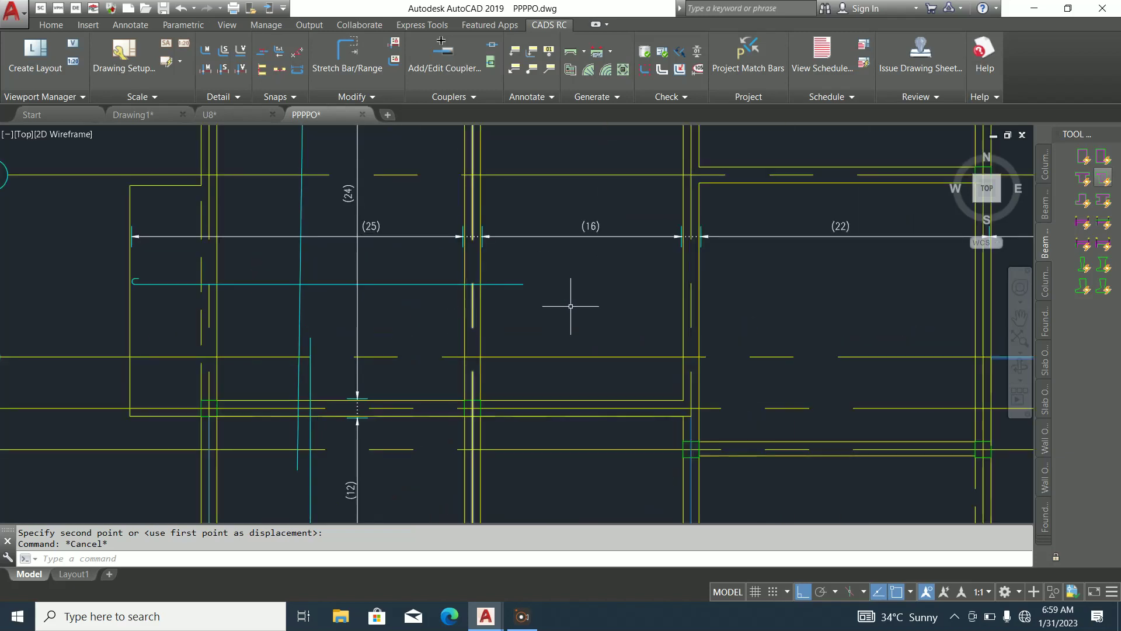
pyautogui.scroll(-2, 525, 322)
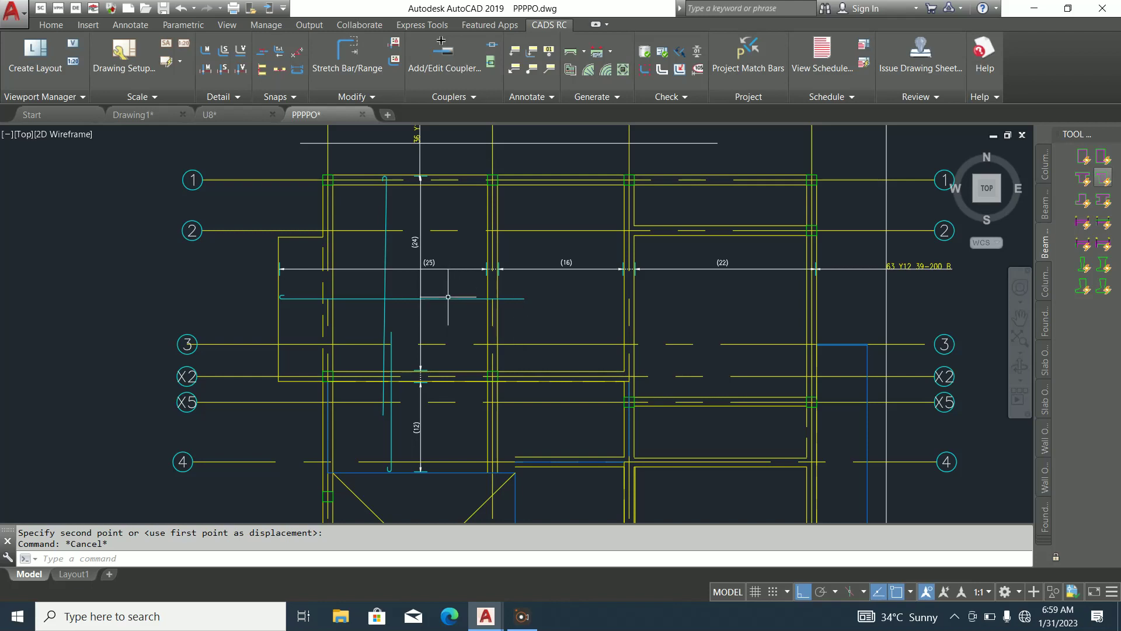
# Shorten the horizontal hooked bar crossing grid A by editing its first bar dimension A for a bar length of 2140
pyautogui.moveTo(447, 297)
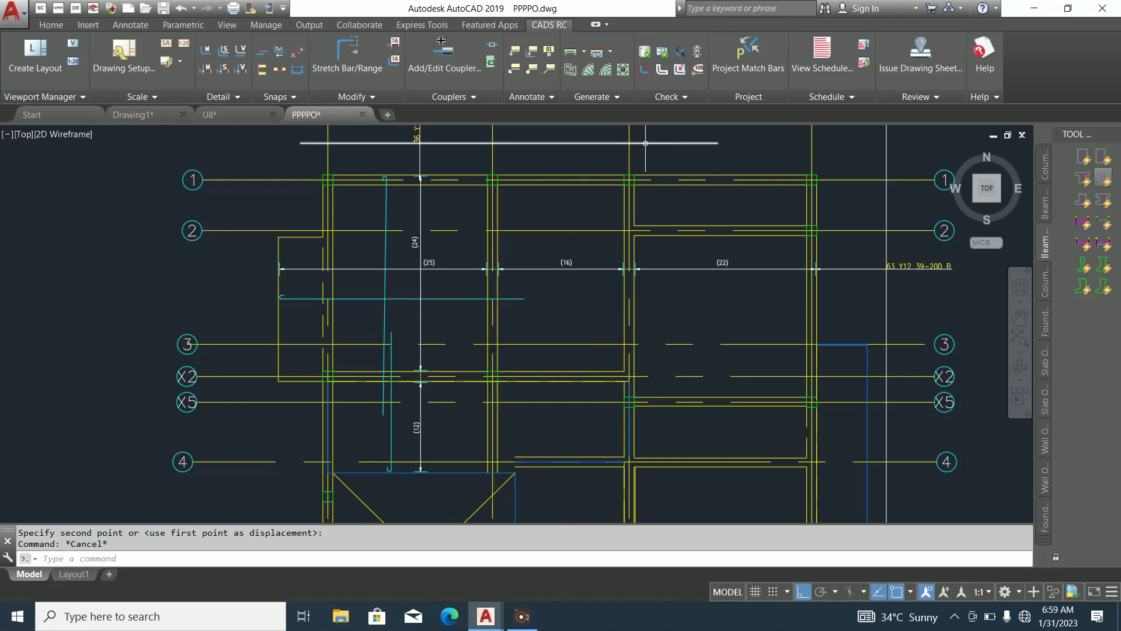
pyautogui.click(472, 298)
pyautogui.rightClick(471, 298)
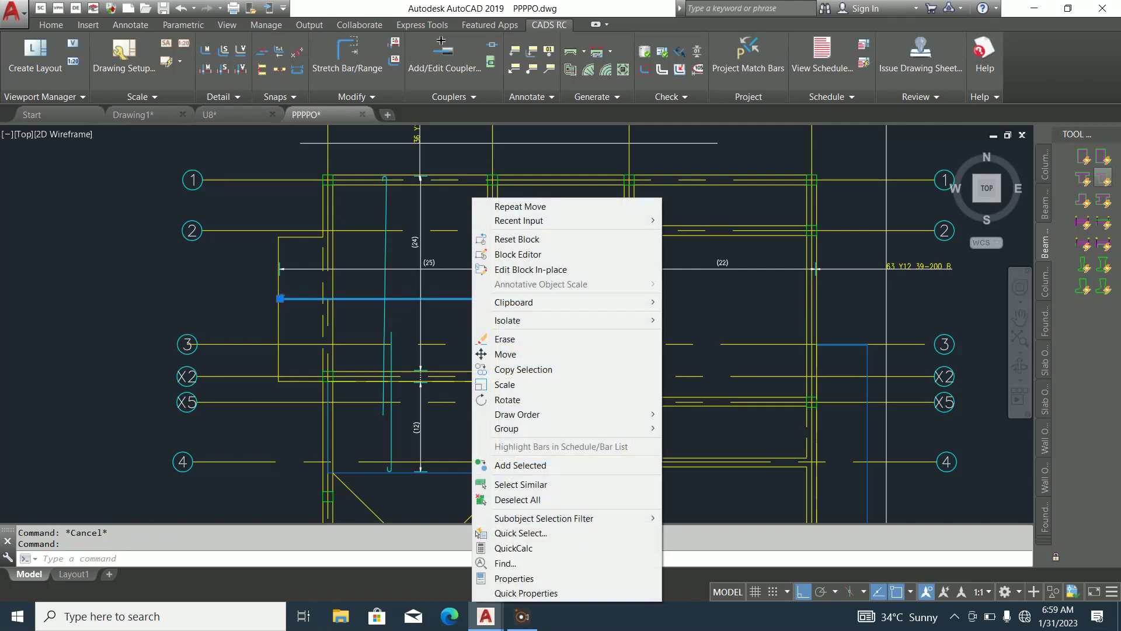
pyautogui.press('Escape')
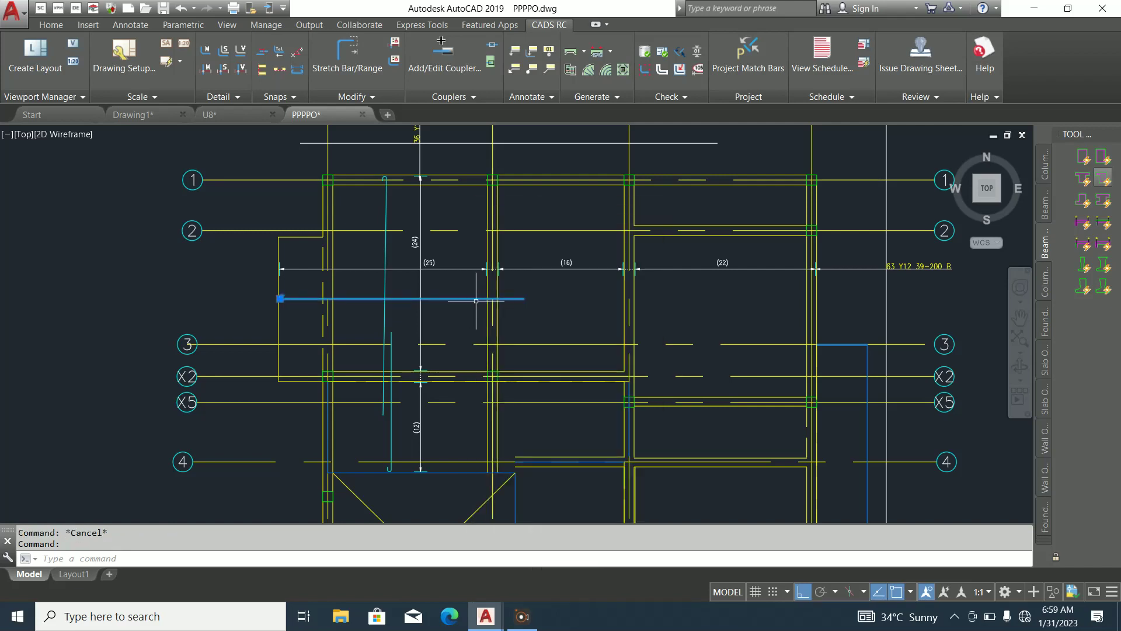
pyautogui.doubleClick(472, 298)
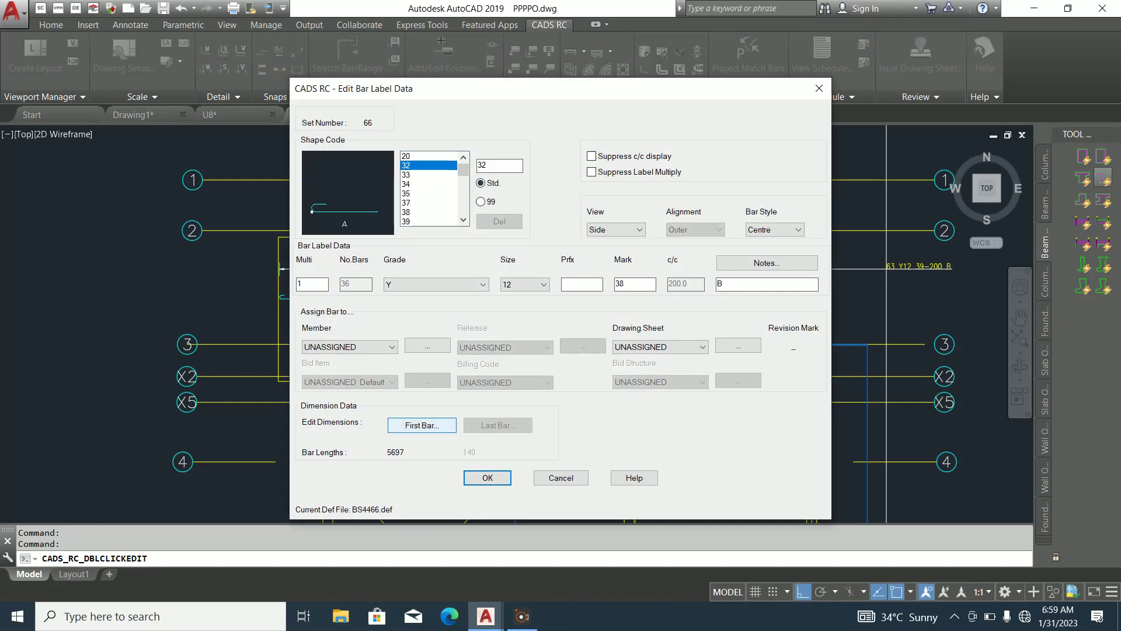
pyautogui.click(422, 425)
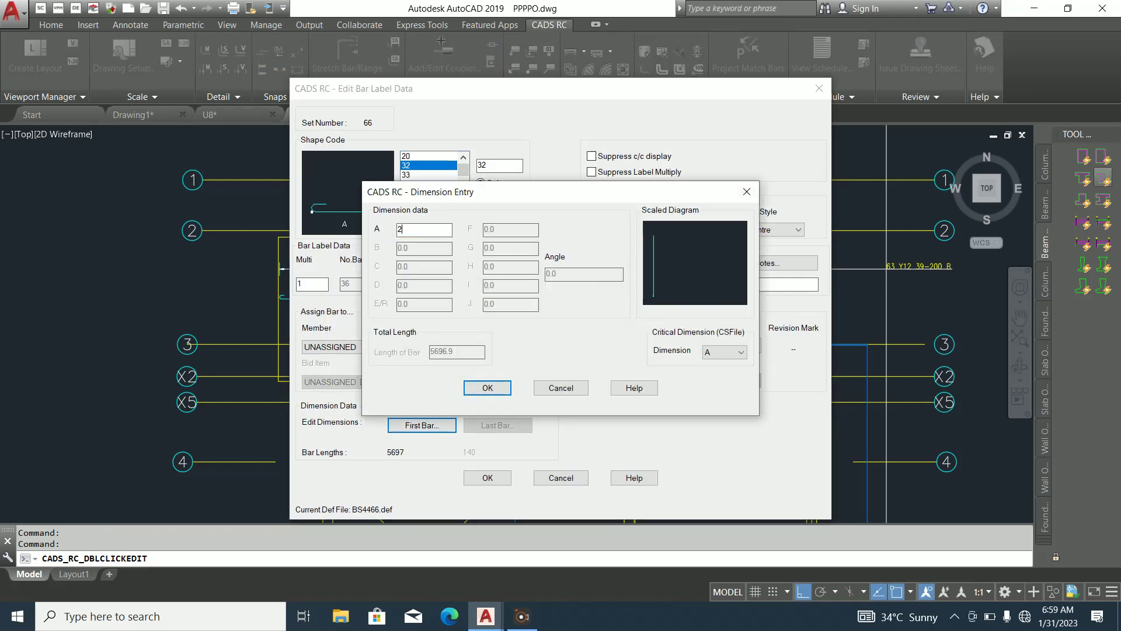
pyautogui.press('Return')
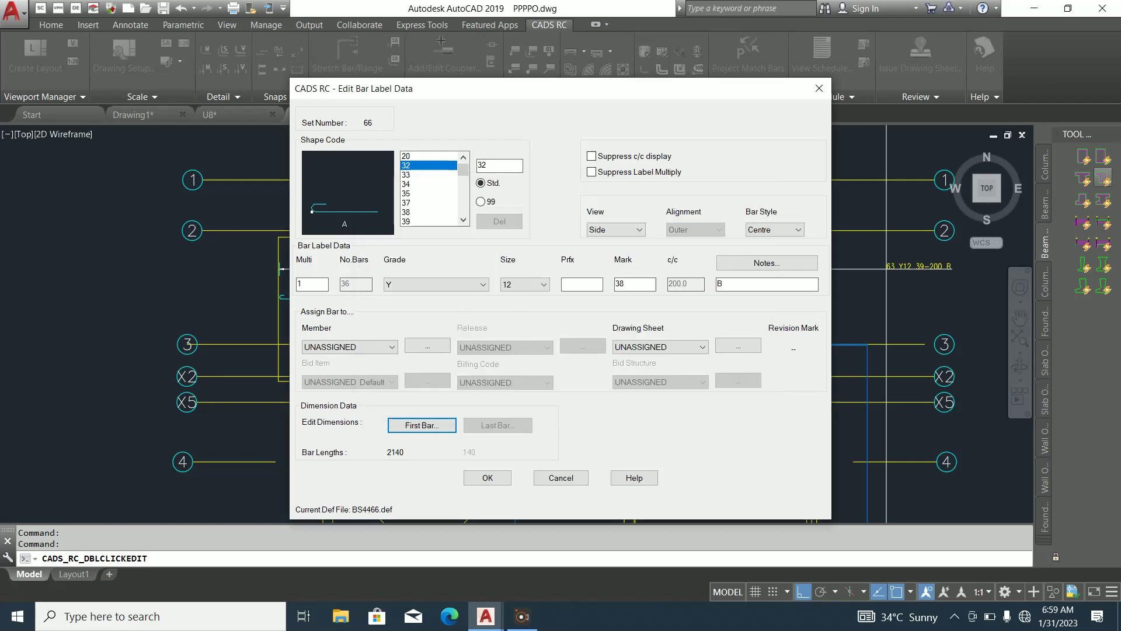
pyautogui.press('Return')
pyautogui.press('Escape')
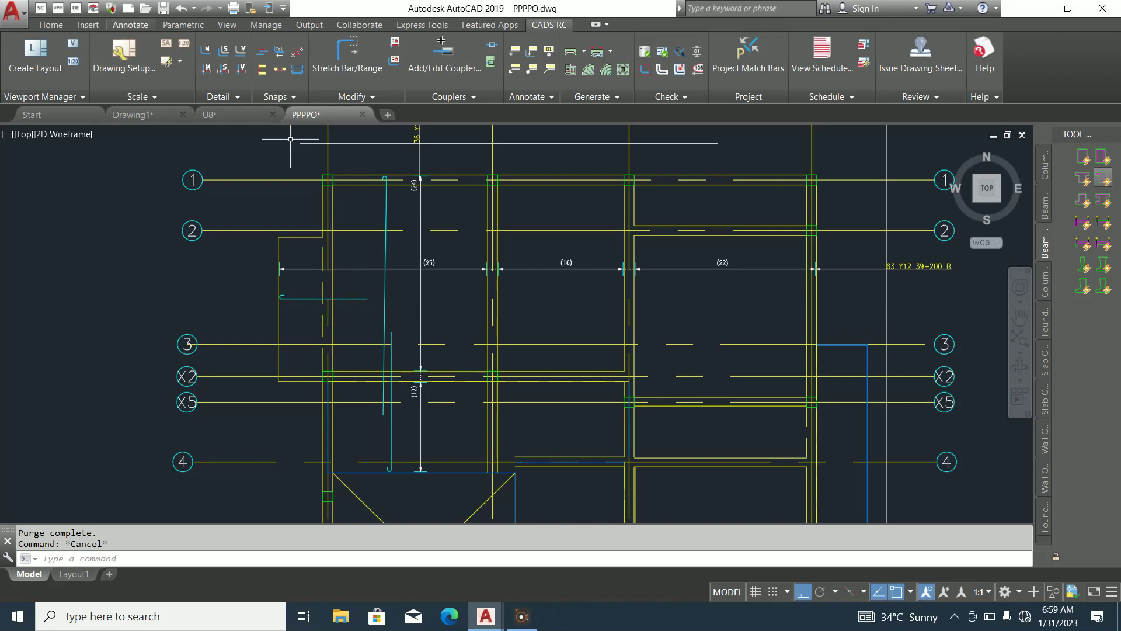
# Mirror the shortened hooked bar about a vertical line just beside grid C, keeping the source and mirroring it as a bar set
pyautogui.click(51, 25)
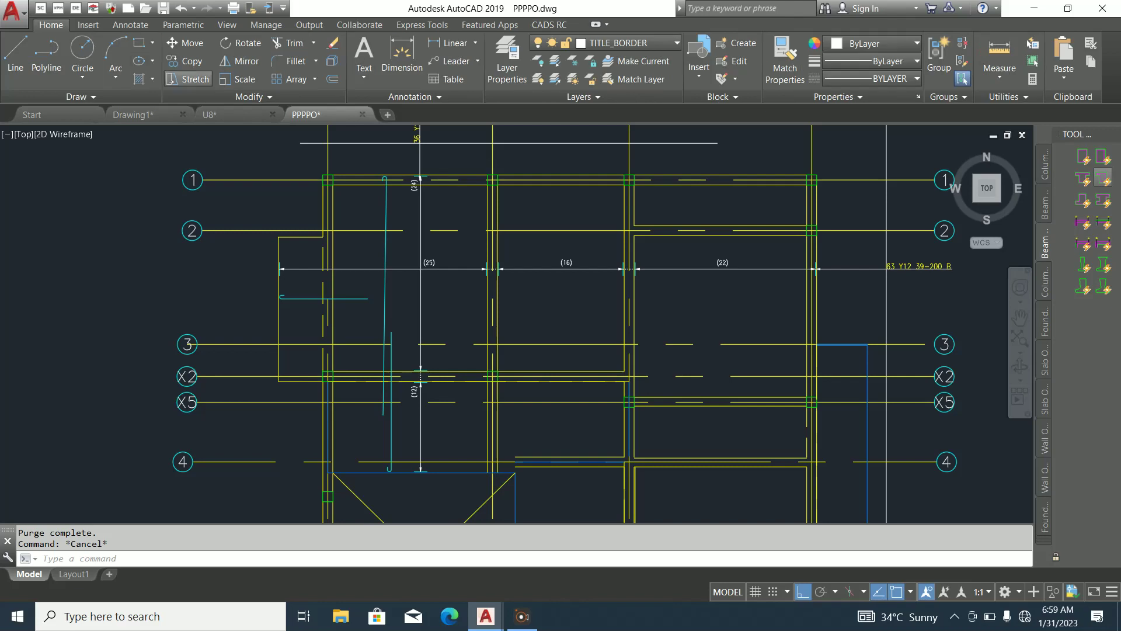
pyautogui.click(235, 61)
pyautogui.click(358, 299)
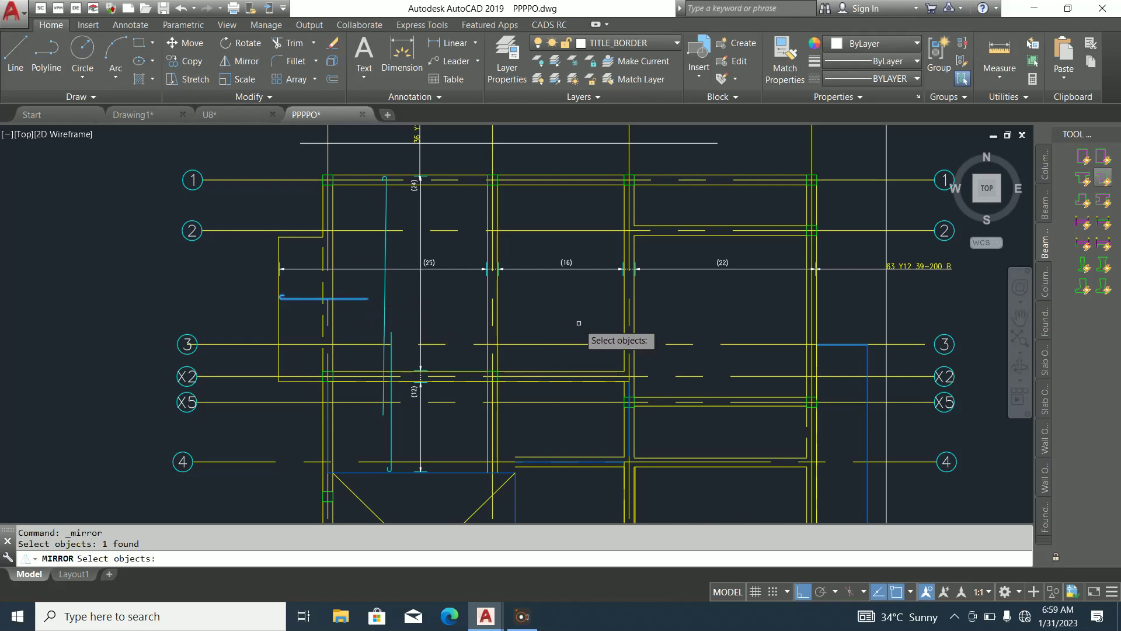
pyautogui.press('Return')
pyautogui.click(626, 319)
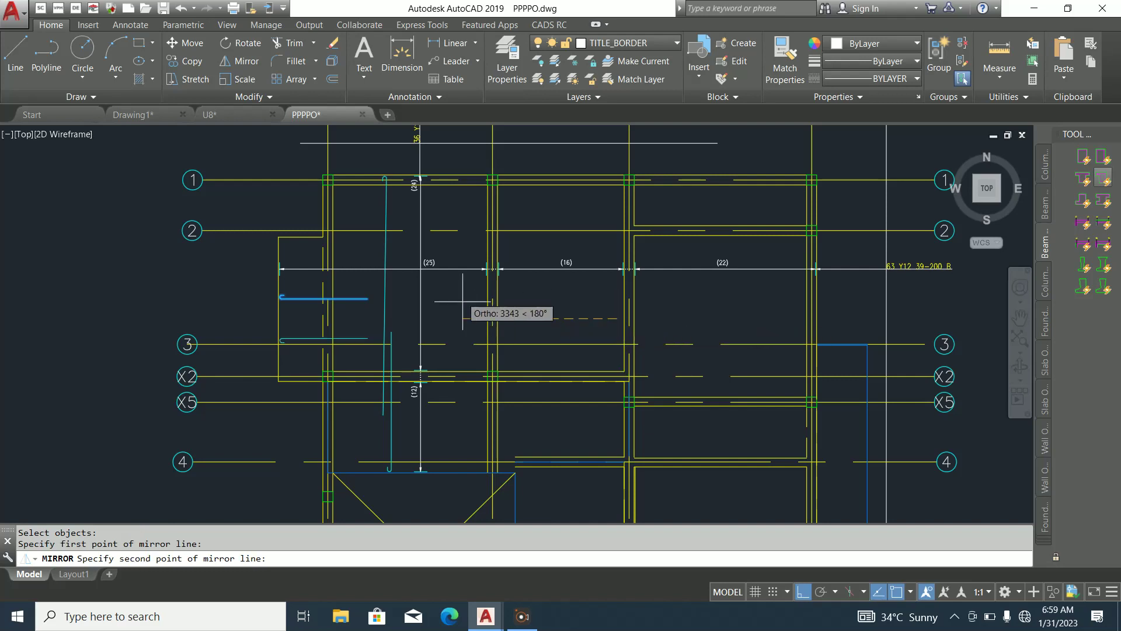
pyautogui.click(615, 310)
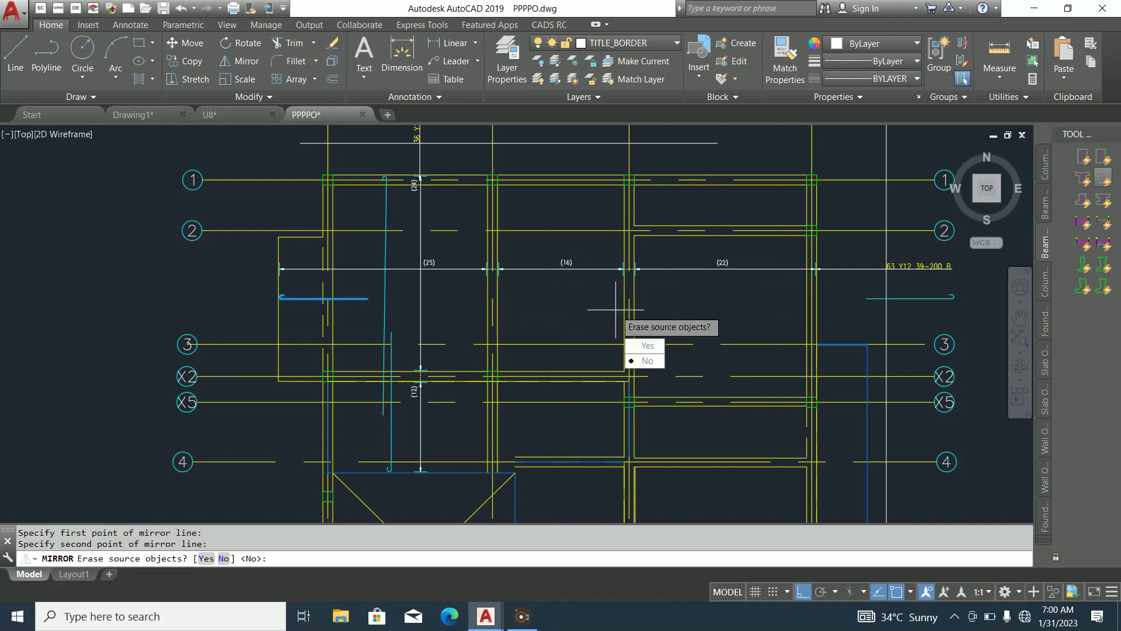
pyautogui.click(645, 361)
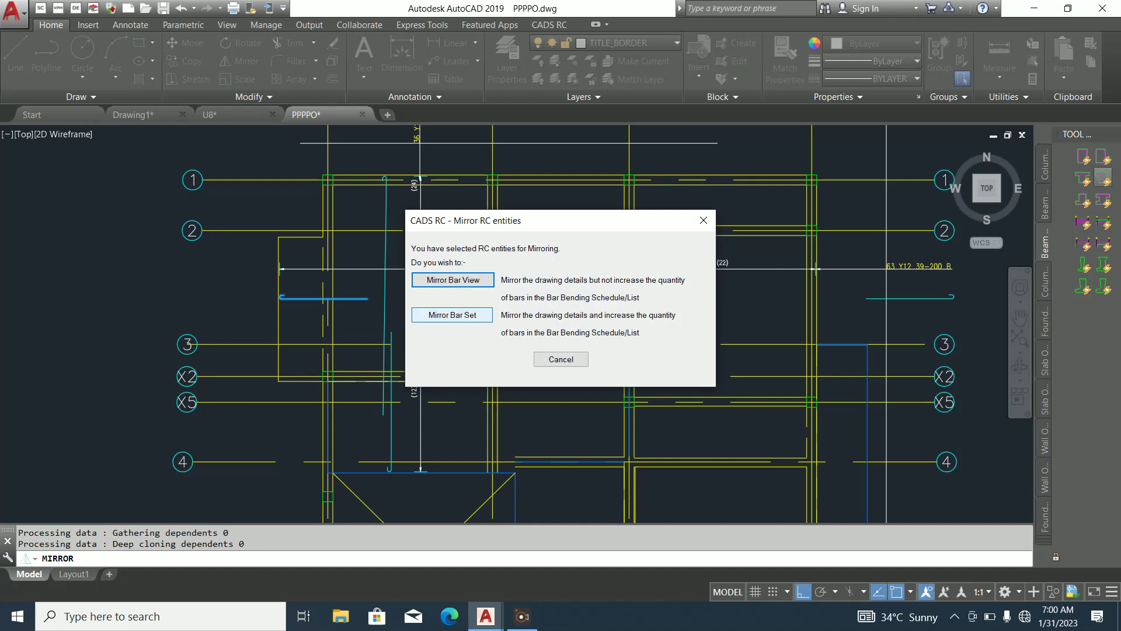
pyautogui.click(452, 314)
# Draw a horizontal guide line from the straight end of the mirrored bar back across the grid D beam
pyautogui.scroll(4, 901, 286)
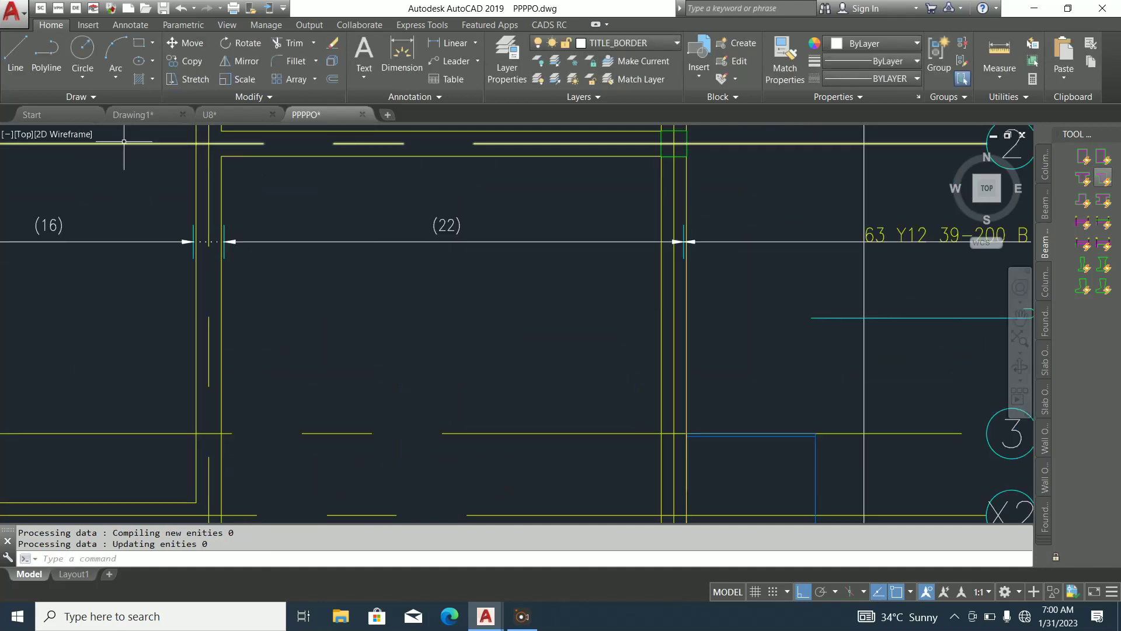
pyautogui.click(15, 58)
pyautogui.scroll(-2, 500, 312)
pyautogui.click(690, 309)
pyautogui.press('Escape')
# Move the mirrored hooked bar horizontally along the guide line to the outer face of the grid D beam
pyautogui.click(790, 319)
pyautogui.click(802, 295)
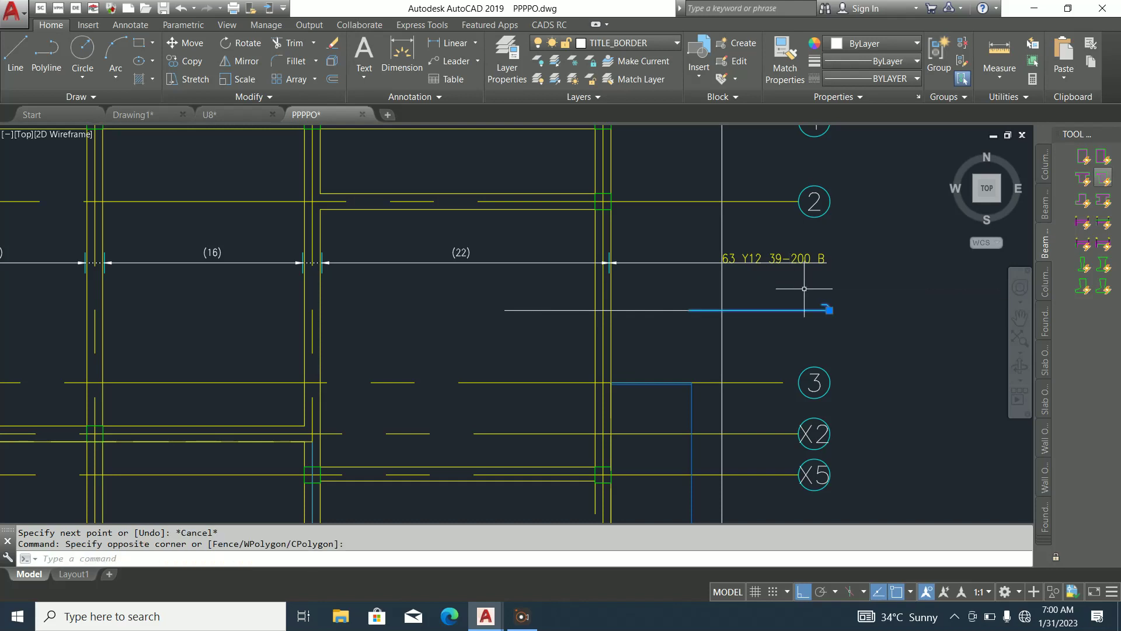
pyautogui.click(828, 308)
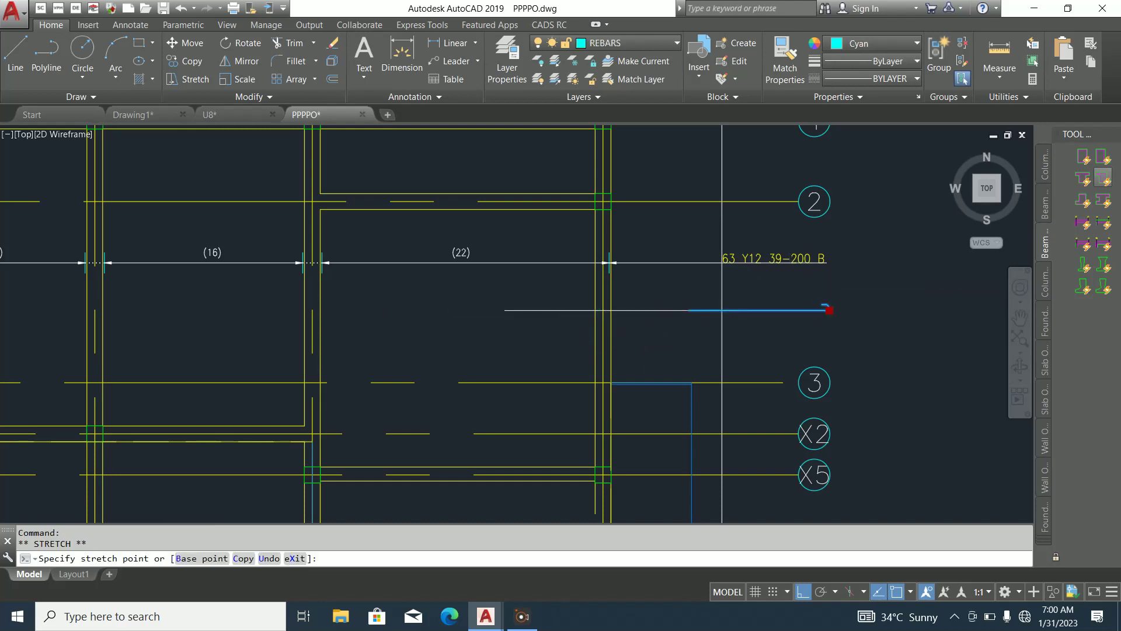
pyautogui.scroll(5, 603, 308)
pyautogui.press('Escape')
# Erase the horizontal guide line at the mirrored bar
pyautogui.click(730, 317)
pyautogui.click(672, 282)
pyautogui.press('Delete')
# Shift the mirrored hooked bar 25 inward from the outer face of the grid D beam to provide cover
pyautogui.scroll(4, 581, 294)
pyautogui.click(636, 324)
pyautogui.click(600, 268)
pyautogui.click(680, 314)
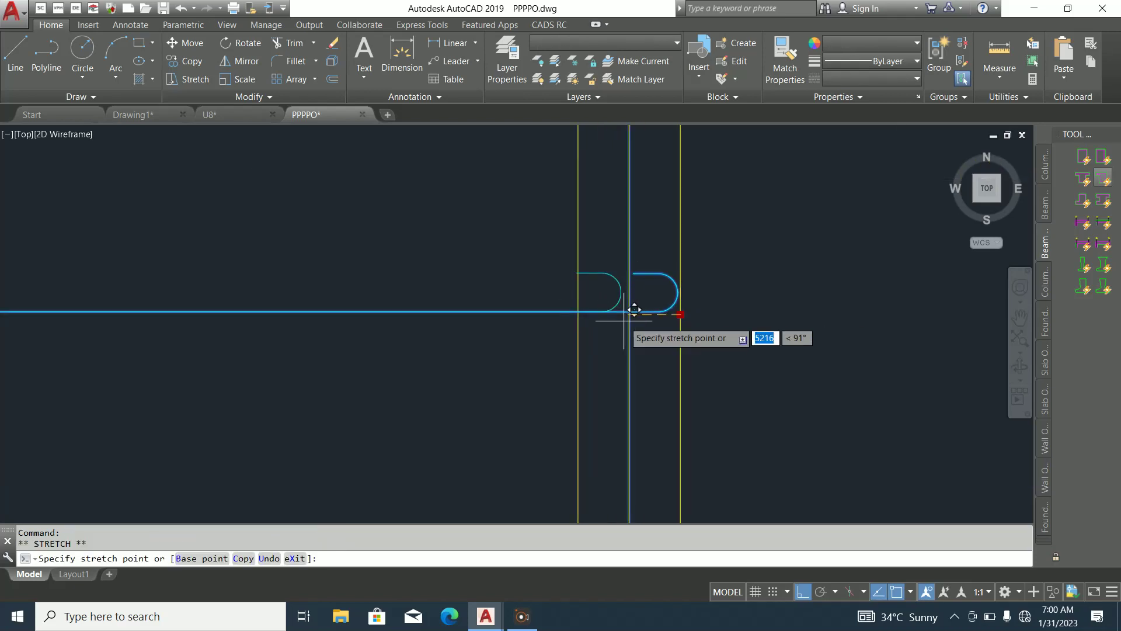
pyautogui.write('25')
pyautogui.press('Return')
pyautogui.scroll(-4, 603, 328)
pyautogui.scroll(4, 606, 328)
pyautogui.press('Escape')
pyautogui.scroll(-3, 698, 314)
pyautogui.scroll(-4, 689, 338)
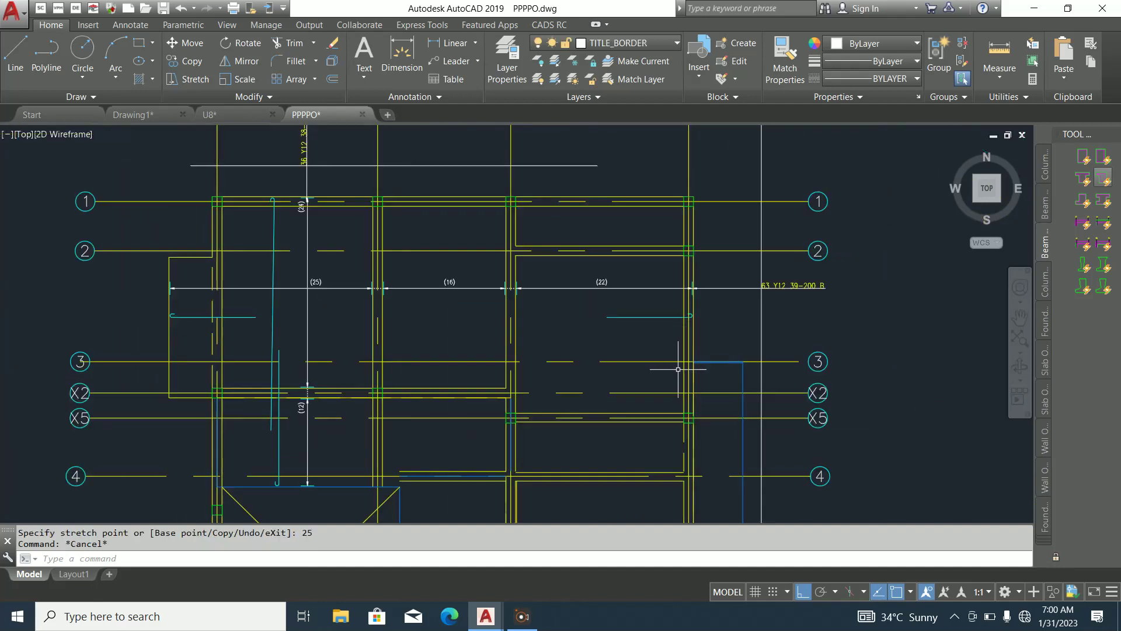
pyautogui.scroll(2, 250, 321)
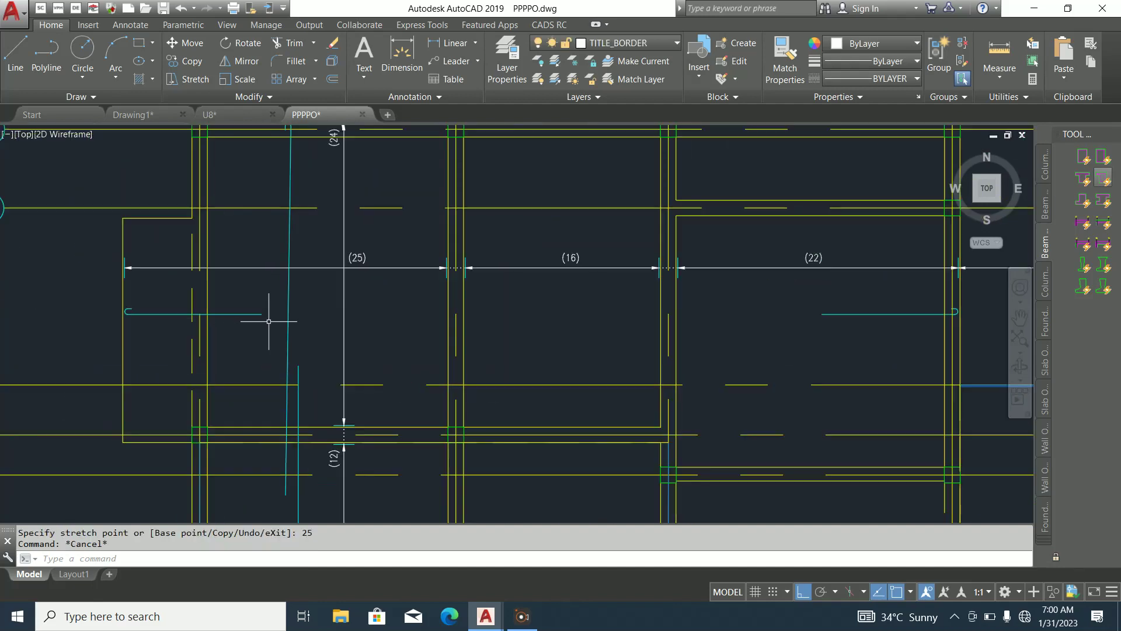
pyautogui.press('Return')
pyautogui.press('Return')
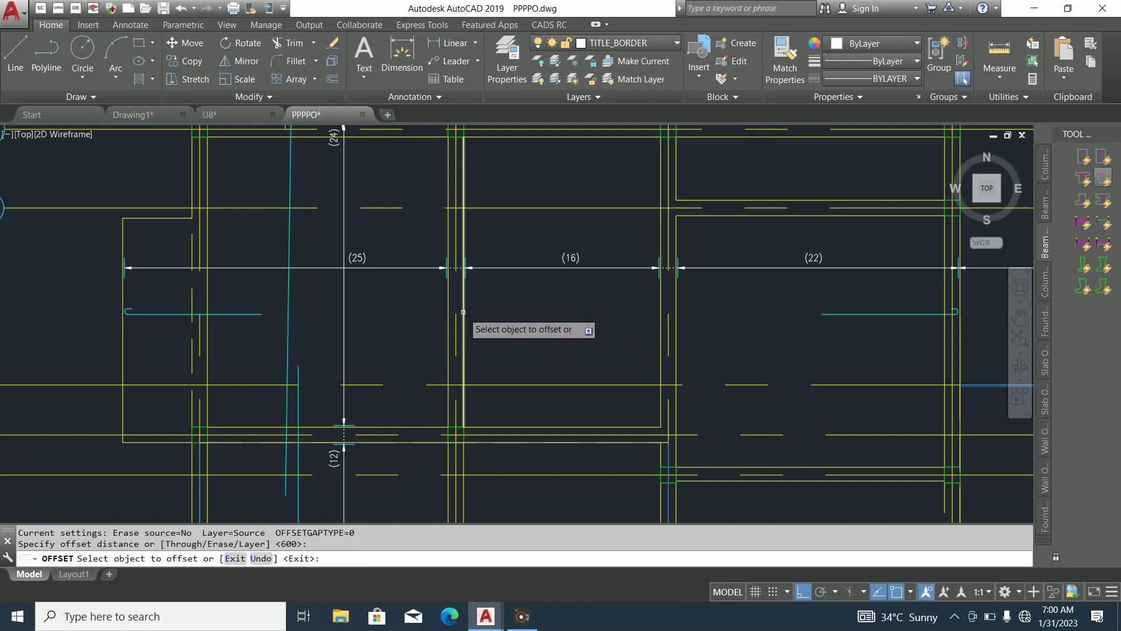
pyautogui.press('Escape')
pyautogui.press('Escape')
# Offset the facing edges of the beams on grids B and C by 600 into the bay between them
pyautogui.write('o')
pyautogui.press('Return')
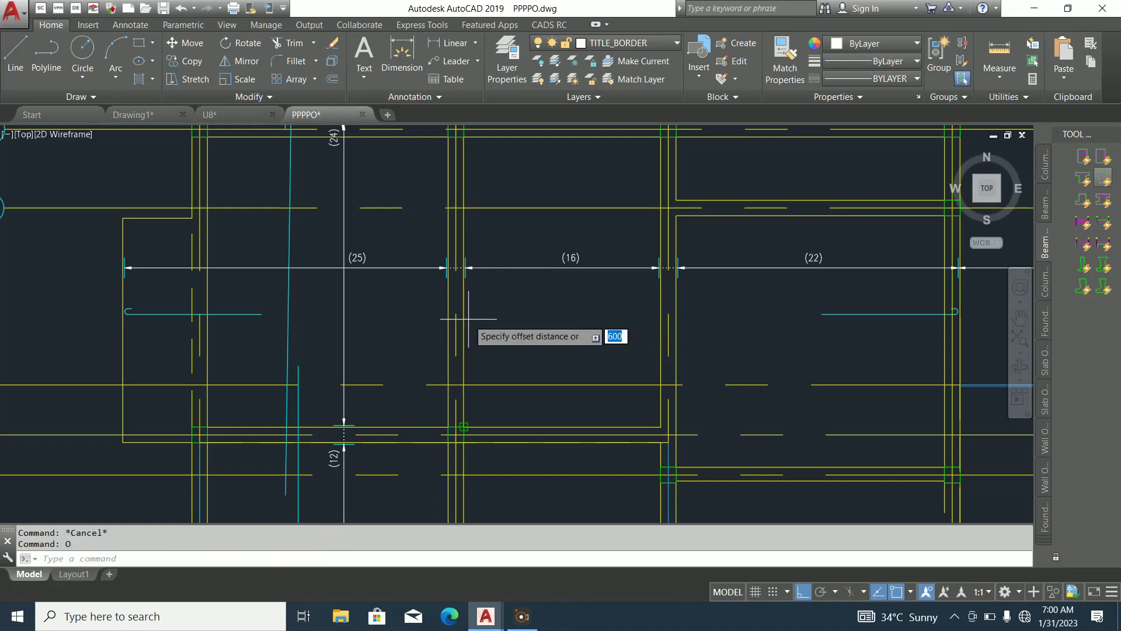
pyautogui.press('Return')
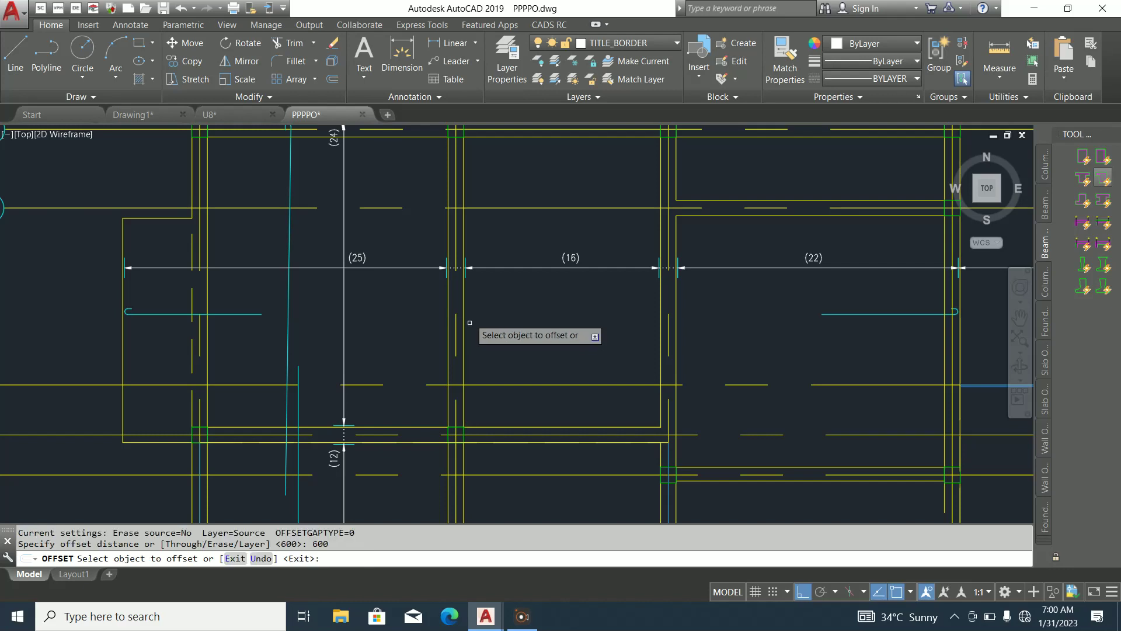
pyautogui.click(464, 318)
pyautogui.click(495, 316)
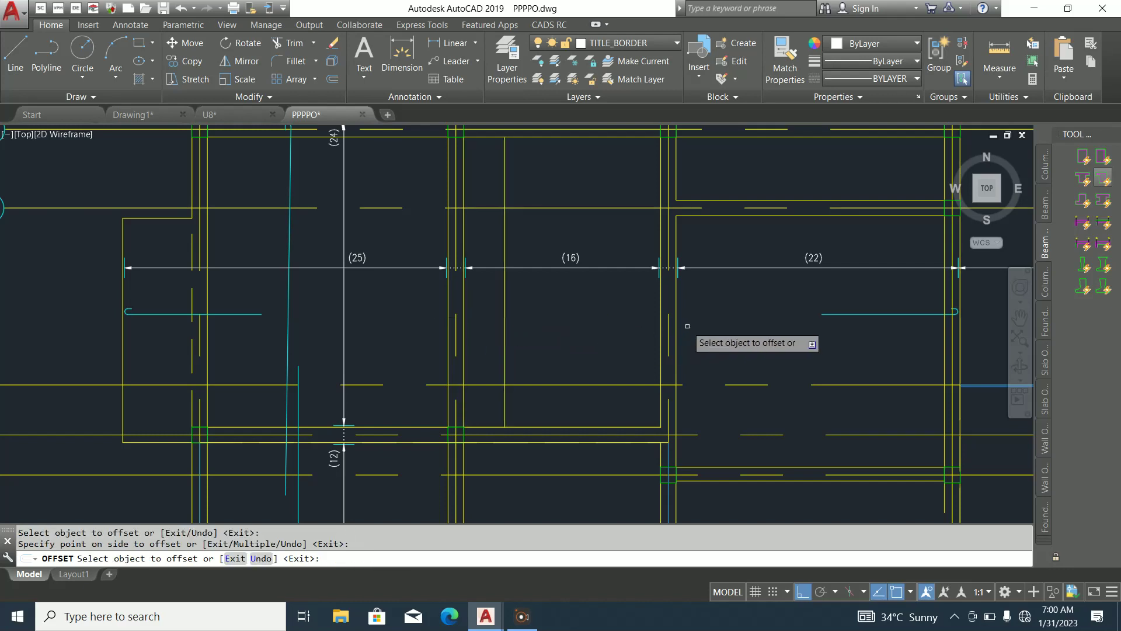
pyautogui.click(661, 303)
pyautogui.click(643, 327)
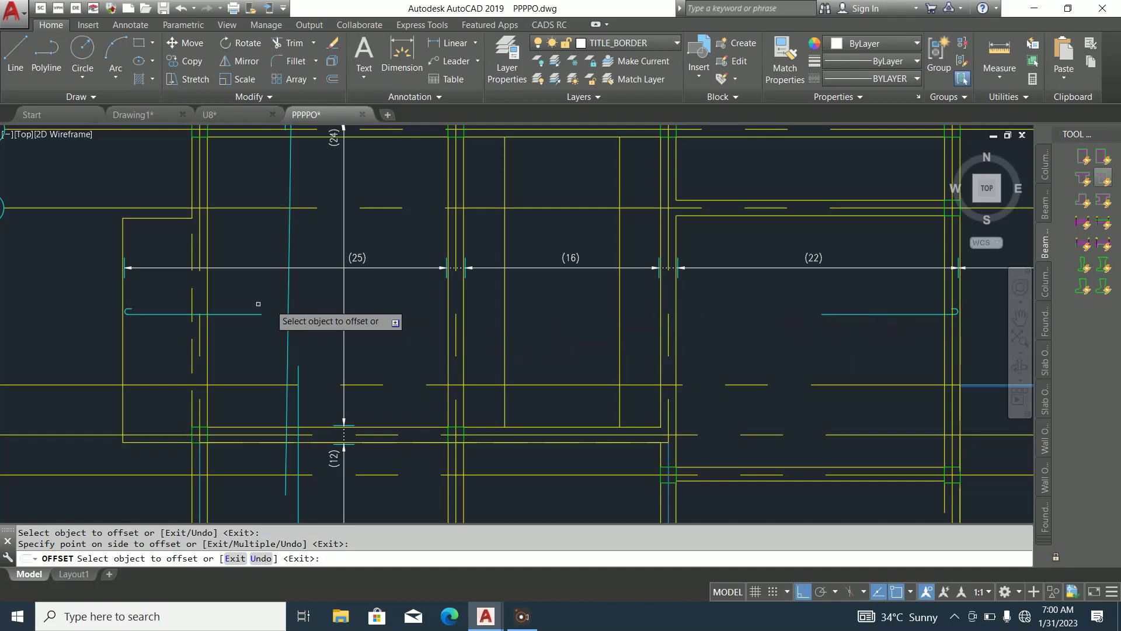
pyautogui.press('Escape')
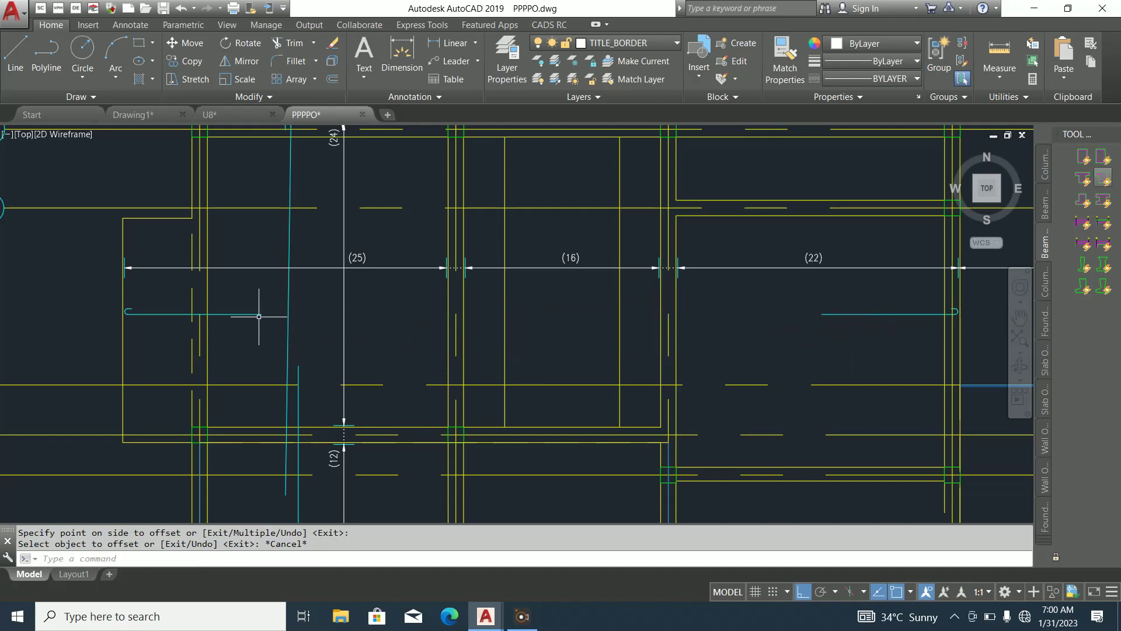
# Stretch the free end of the hooked bar starting at the slab's west edge to the 600 lap guide line beyond grid B
pyautogui.click(548, 24)
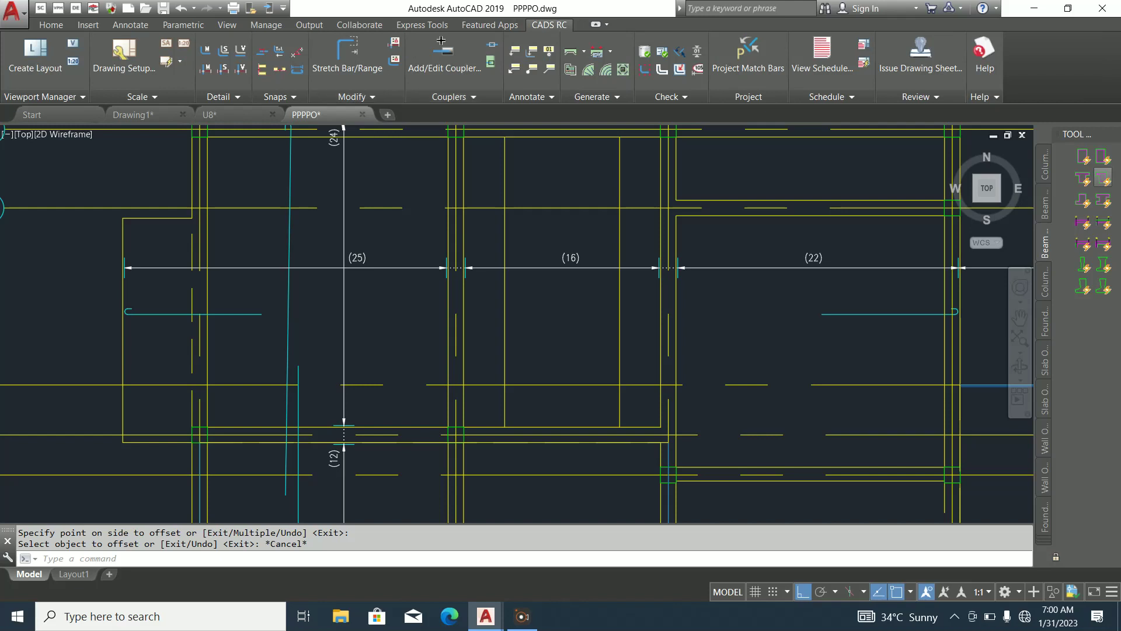
pyautogui.click(347, 52)
pyautogui.press('Return')
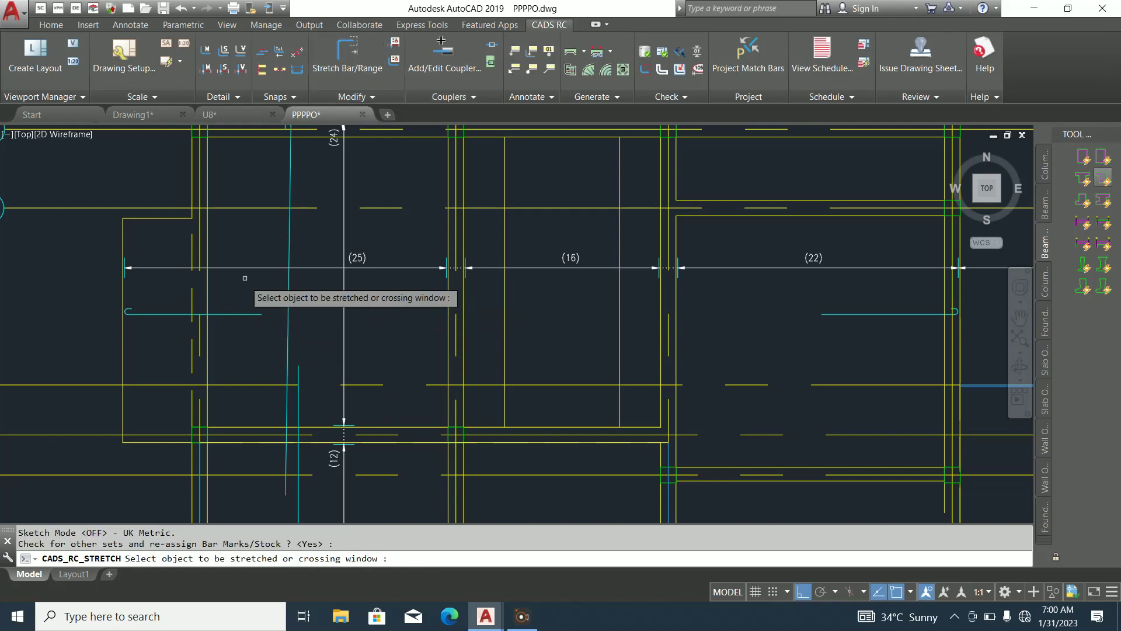
pyautogui.click(249, 312)
pyautogui.click(261, 314)
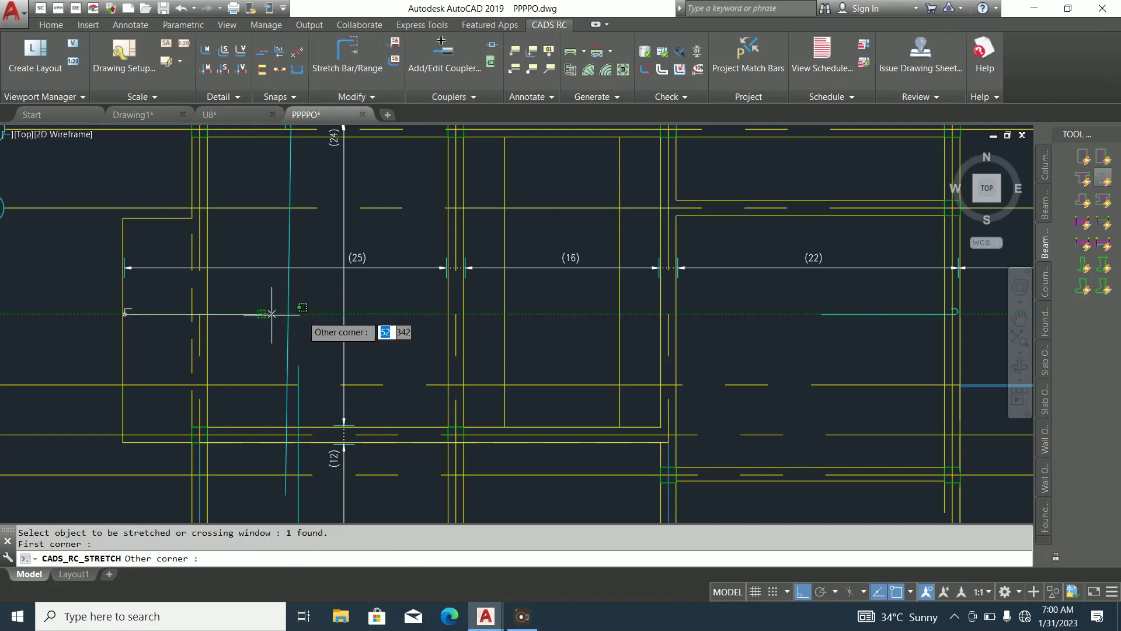
pyautogui.click(510, 318)
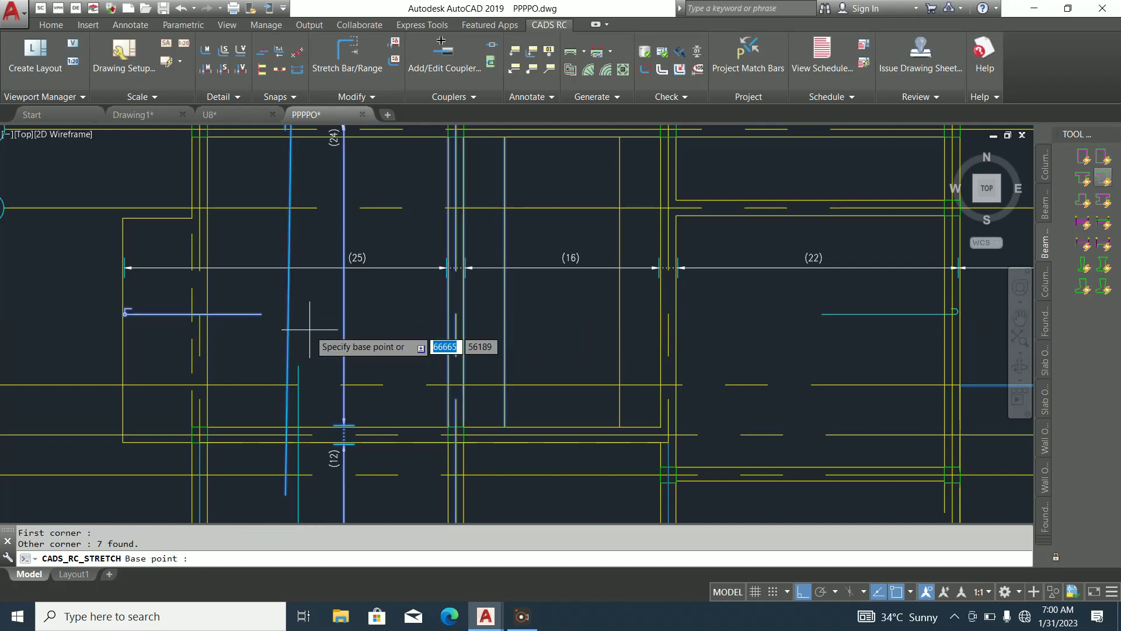
pyautogui.click(261, 314)
pyautogui.click(512, 314)
# Erase the 600 lap guide line beside the grid B beam in the B–C bay
pyautogui.click(513, 295)
pyautogui.click(478, 289)
pyautogui.press('Delete')
pyautogui.scroll(-5, 478, 289)
pyautogui.scroll(4, 477, 306)
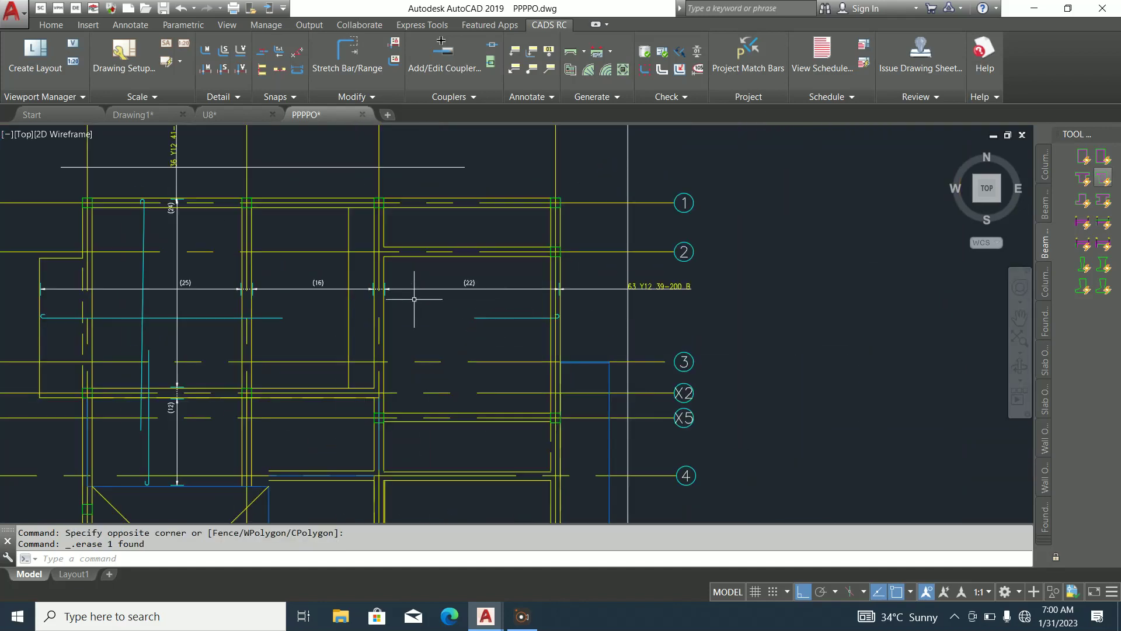
# Stretch the free end of the grid D hooked bar past the grid C beam to the 600 lap guide line
pyautogui.click(347, 53)
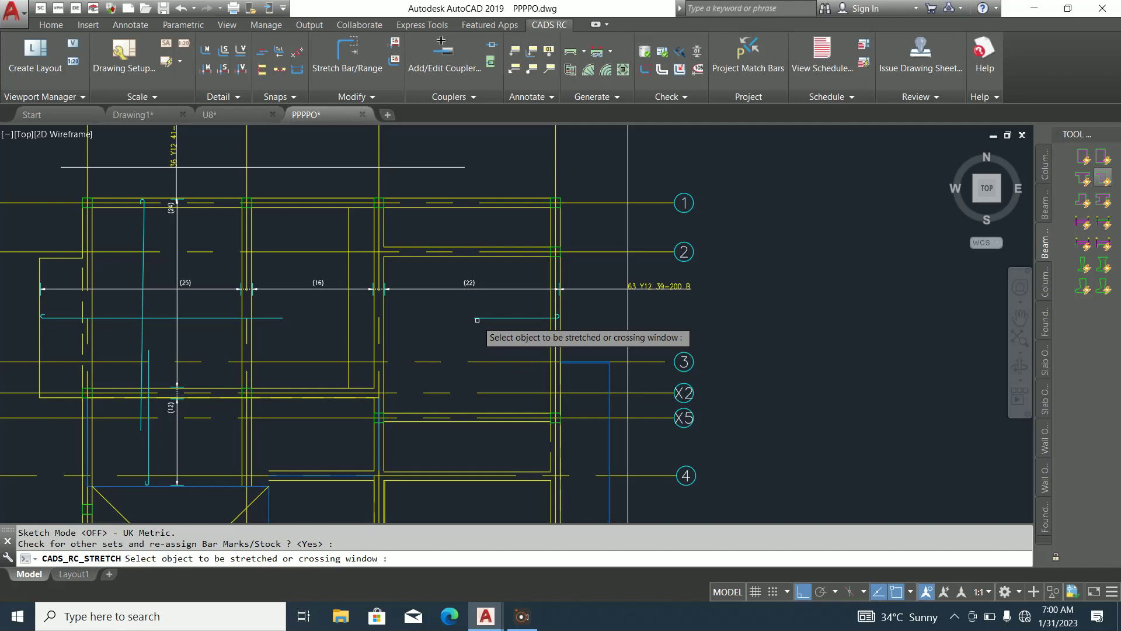
pyautogui.click(475, 316)
pyautogui.click(475, 315)
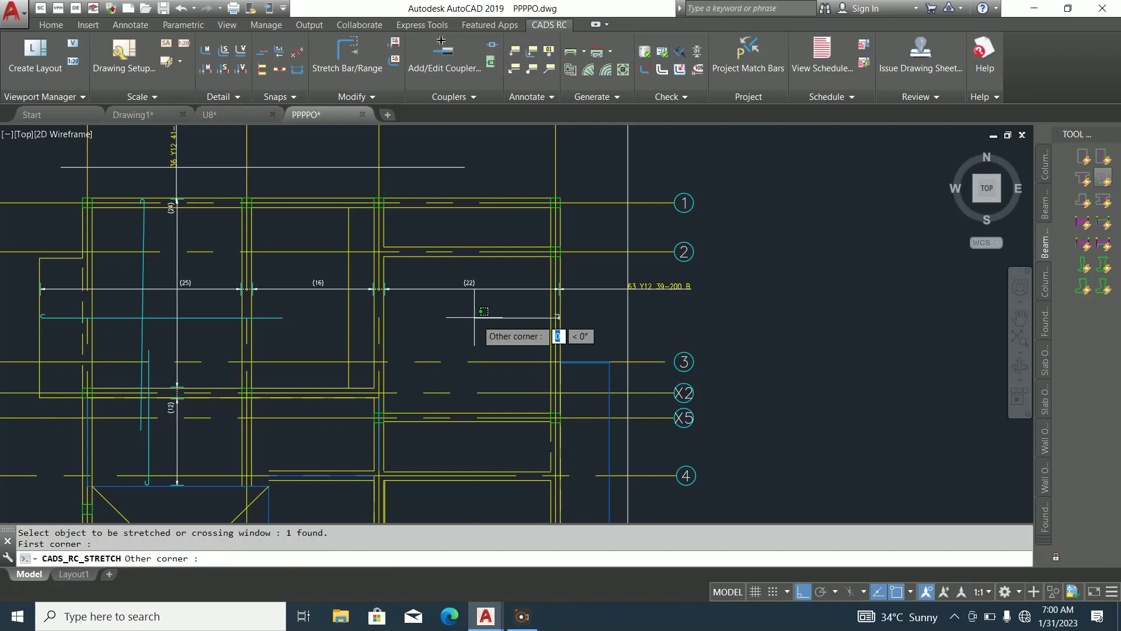
pyautogui.click(347, 317)
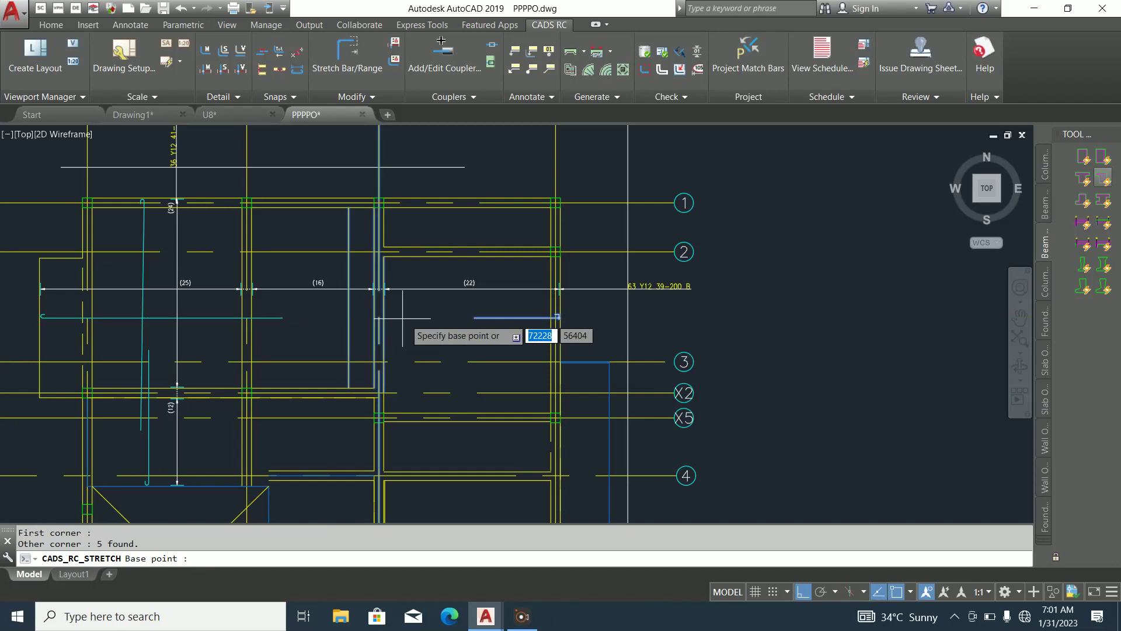
pyautogui.click(474, 317)
pyautogui.scroll(6, 344, 320)
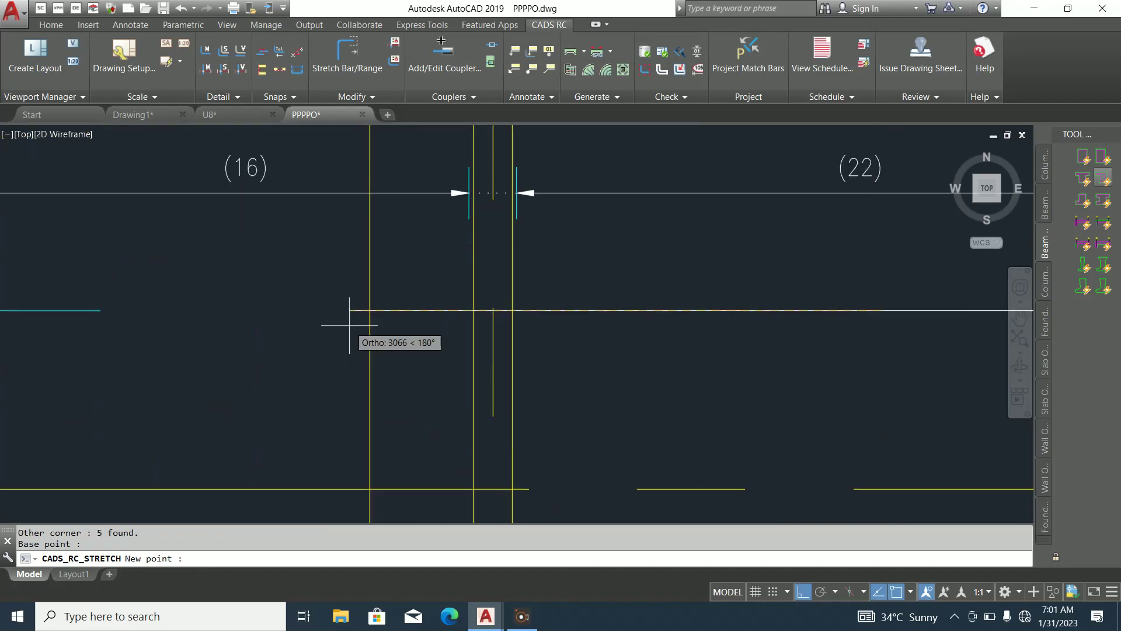
pyautogui.click(360, 313)
# Erase the 600 lap guide line beside the grid C beam in the B–C bay
pyautogui.scroll(-5, 368, 303)
pyautogui.click(380, 285)
pyautogui.click(355, 283)
pyautogui.press('Delete')
pyautogui.scroll(-5, 353, 286)
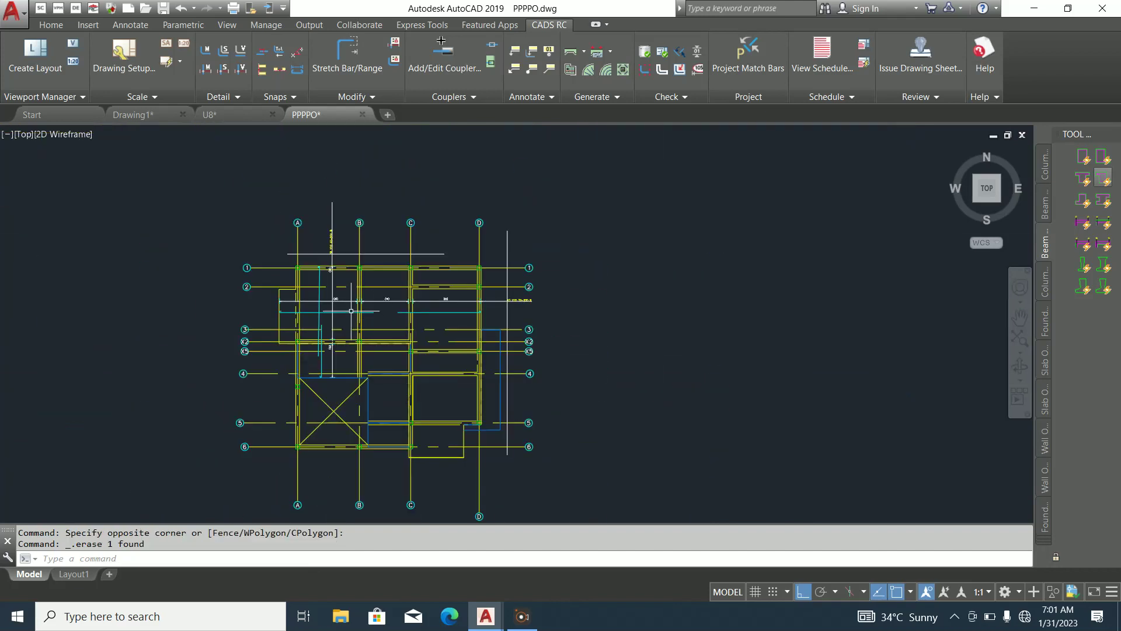
# Define a straight Y12 range bar, shape code 20, note B, dimension A 2000, and draw it horizontally across the grid B beam
pyautogui.scroll(5, 348, 283)
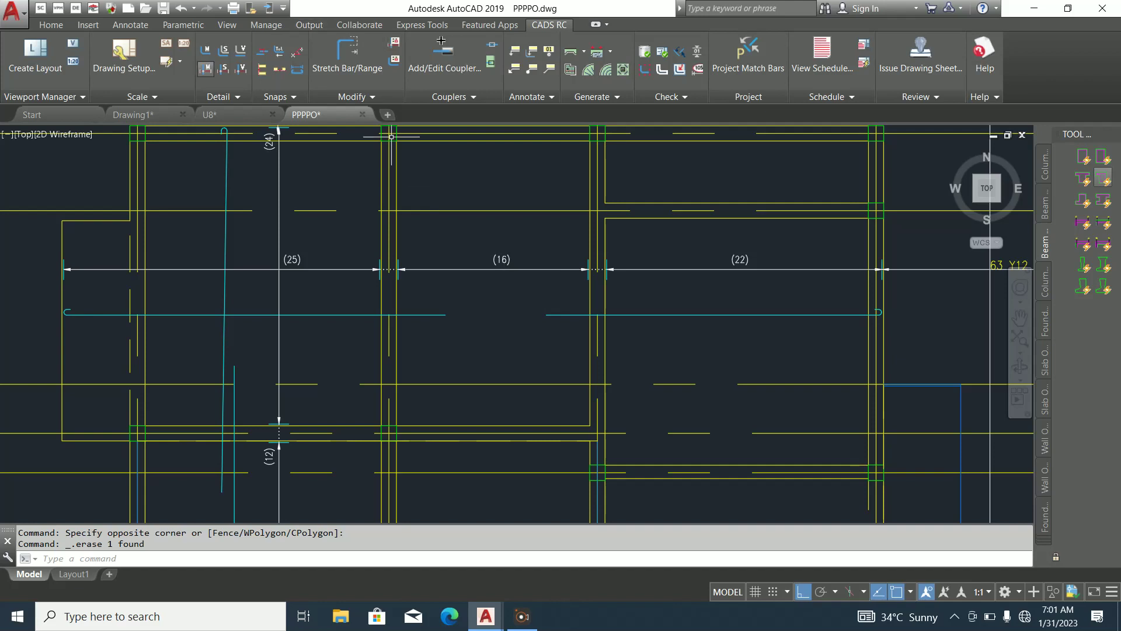
pyautogui.click(205, 69)
pyautogui.click(606, 188)
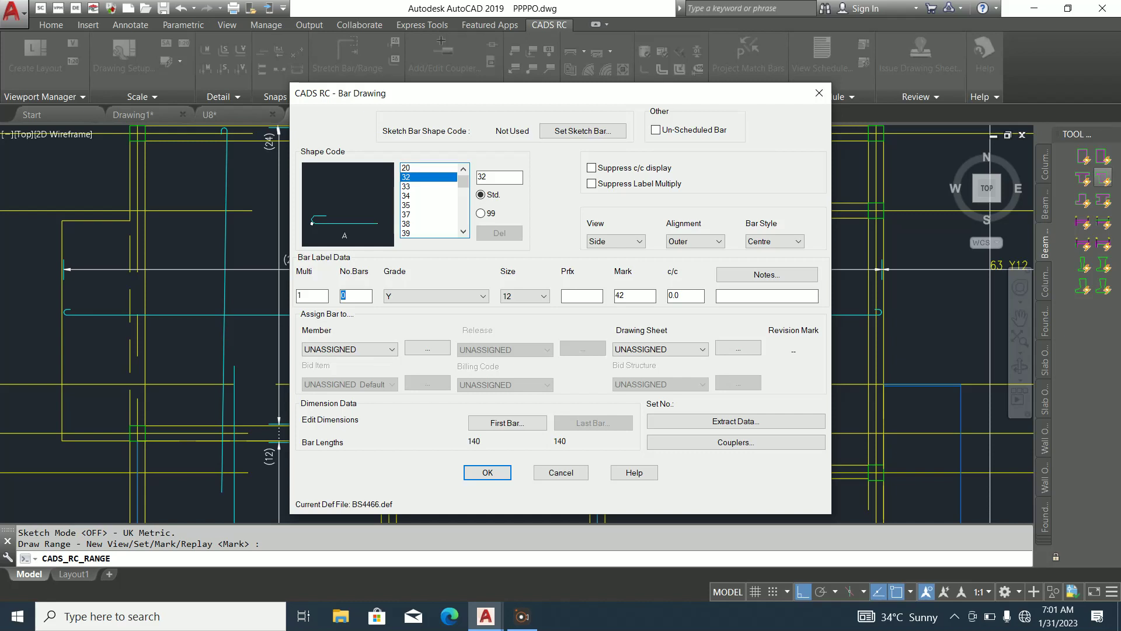
pyautogui.click(428, 168)
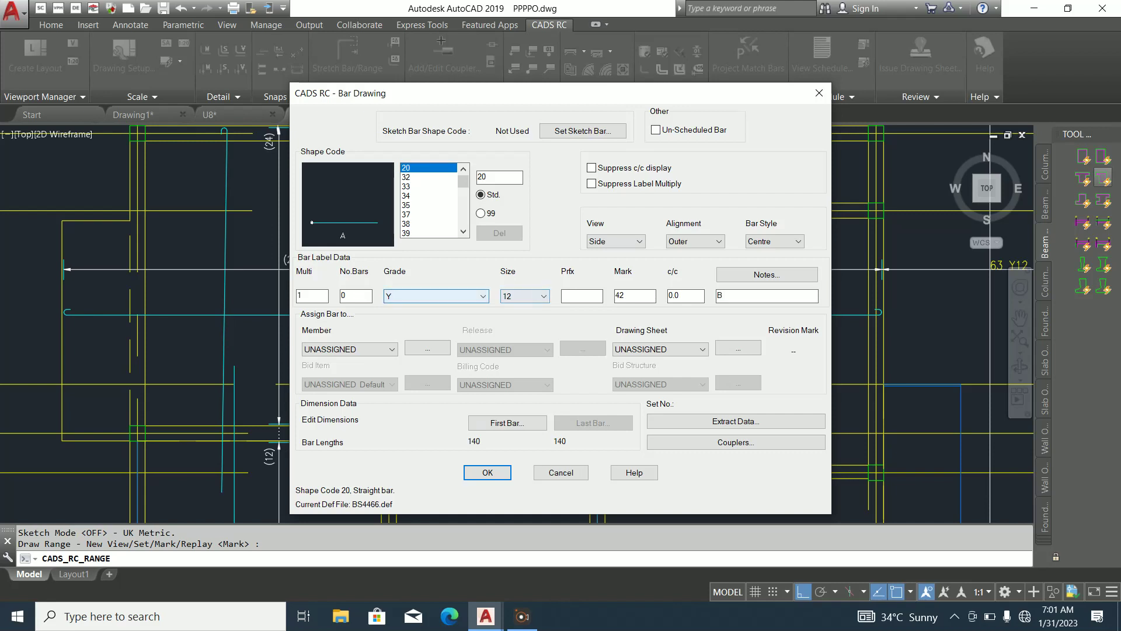
pyautogui.click(508, 423)
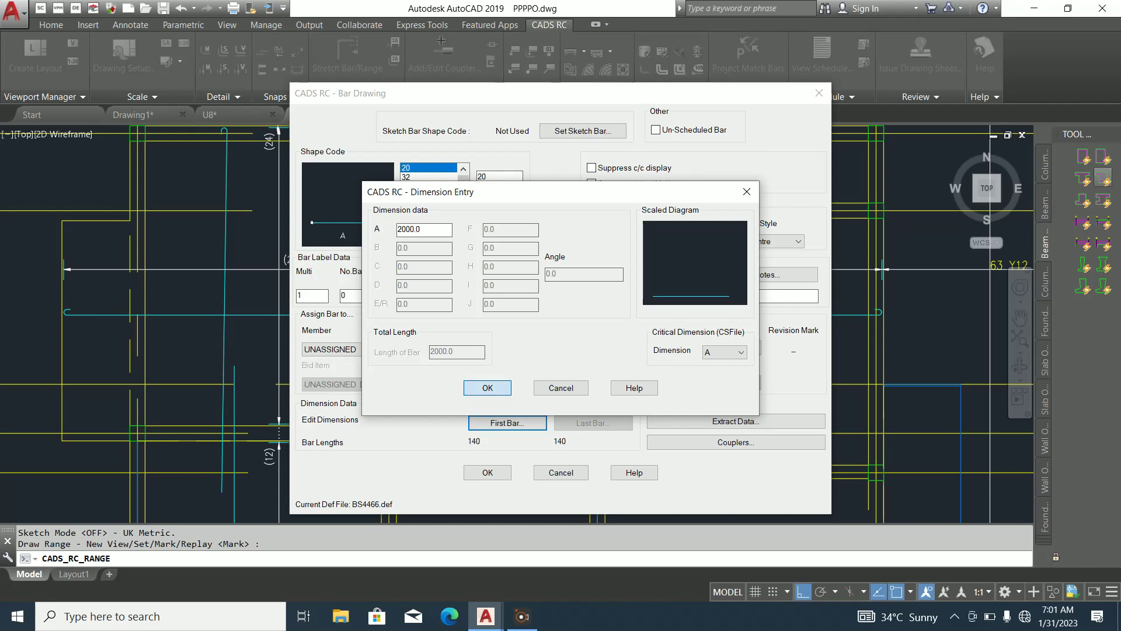
pyautogui.click(487, 388)
pyautogui.click(487, 472)
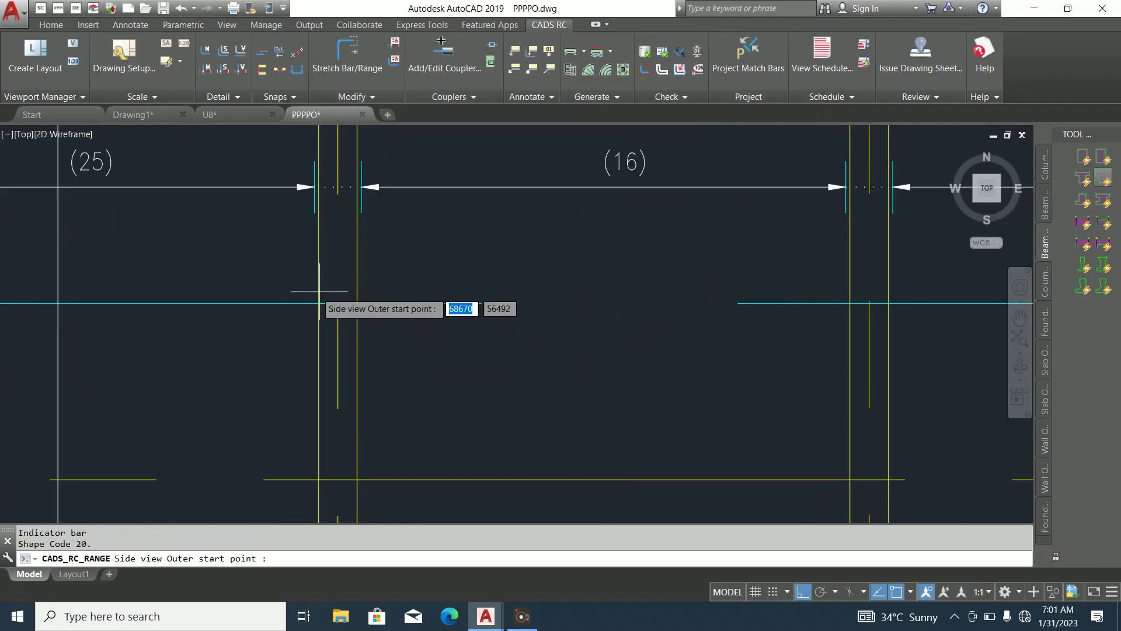
pyautogui.click(308, 282)
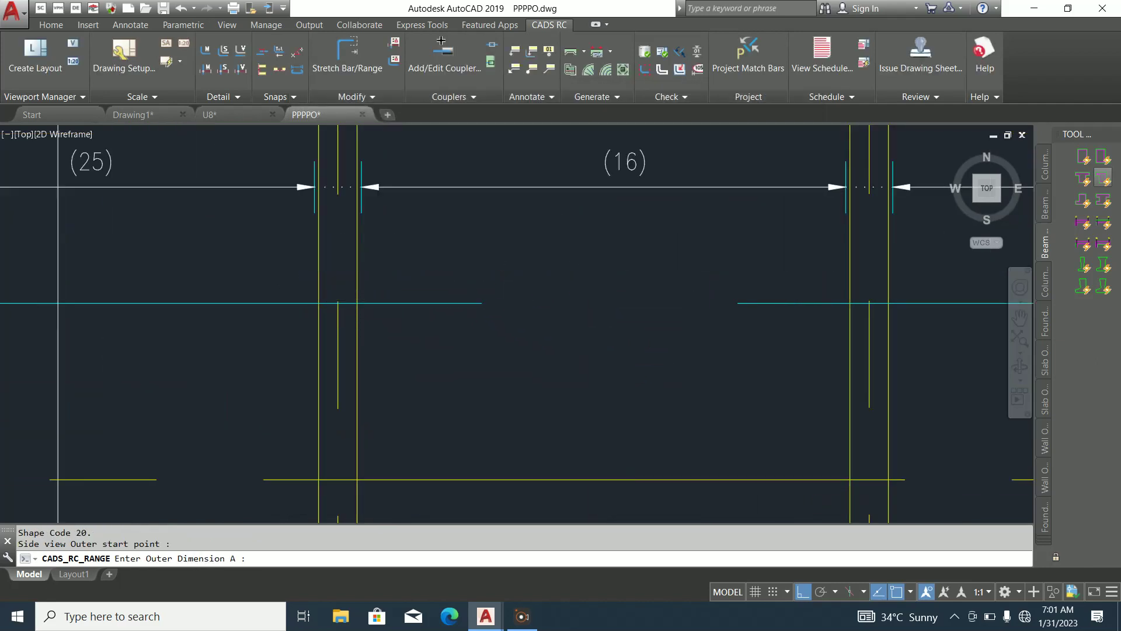
pyautogui.click(610, 264)
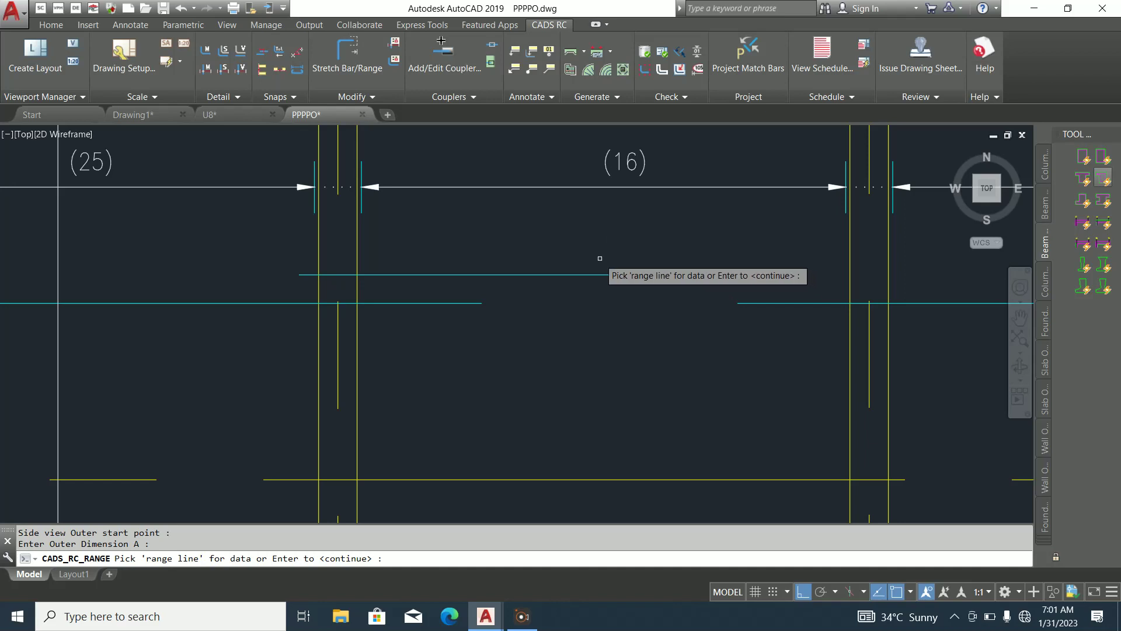
# Set the straight bar's range from the outer face of the grid B beam to that of grid C, with 25 offsets at both ends
pyautogui.press('Return')
pyautogui.click(320, 243)
pyautogui.press('Return')
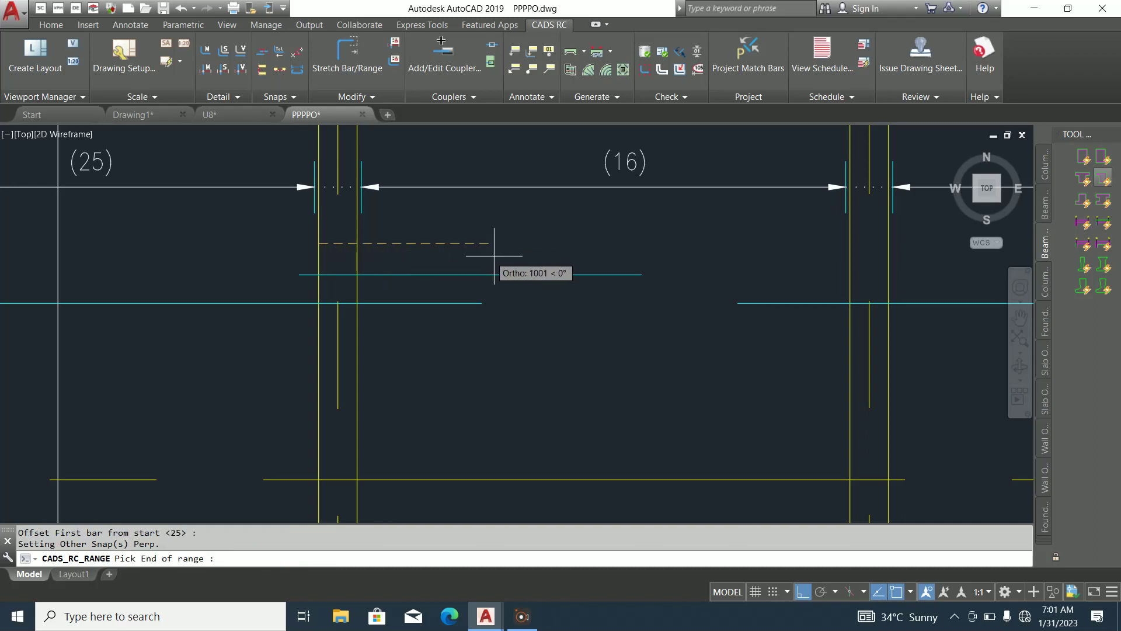
pyautogui.scroll(-2, 420, 262)
pyautogui.click(712, 251)
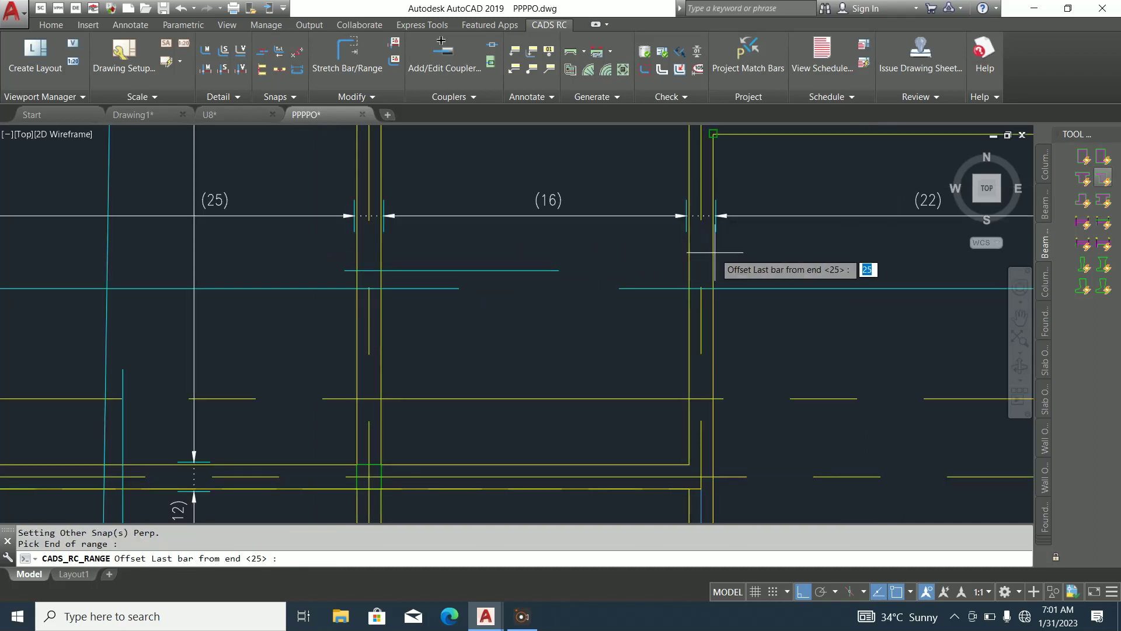
pyautogui.press('Return')
pyautogui.press('Return')
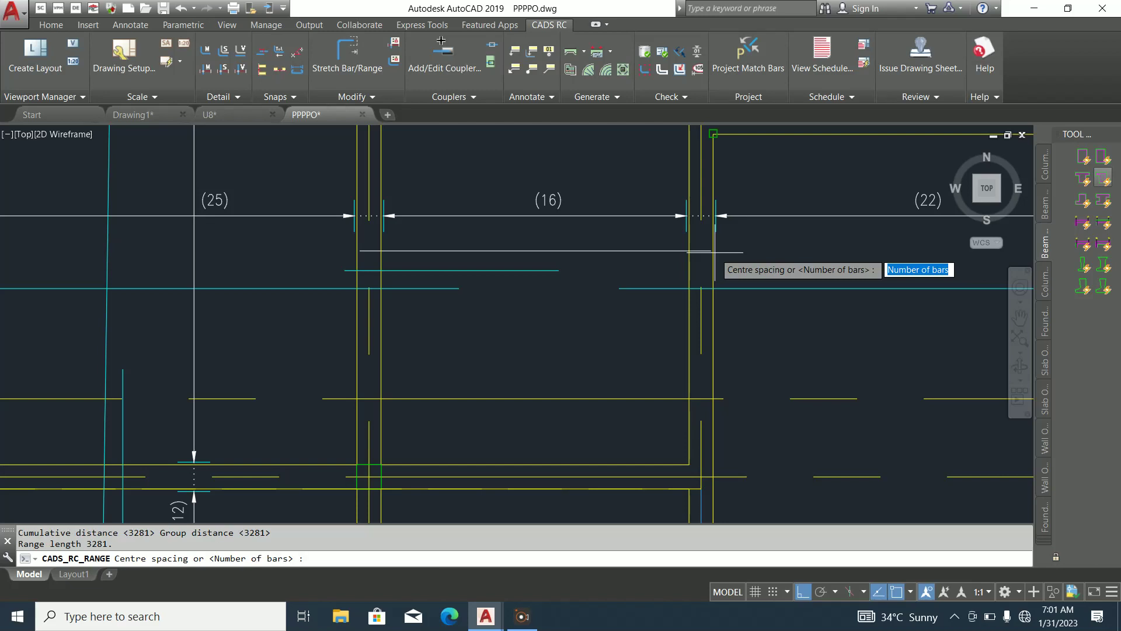
# Space the straight bars at 200 centres and place the bar label beyond the grid C end of the range line
pyautogui.write('2')
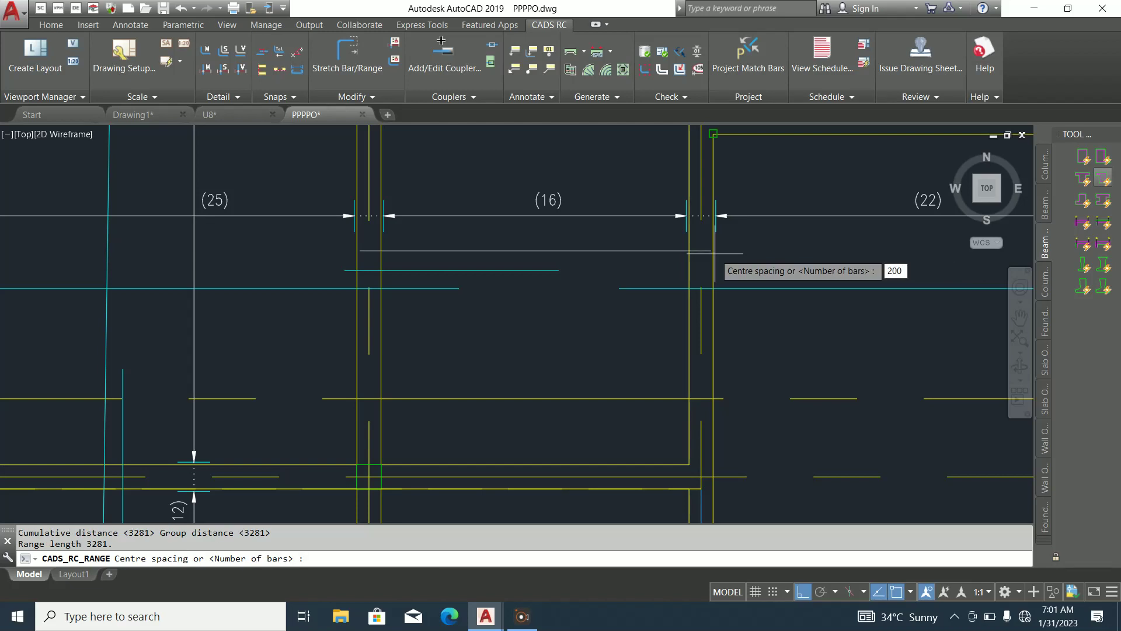
pyautogui.write('00')
pyautogui.press('Return')
pyautogui.press('Return')
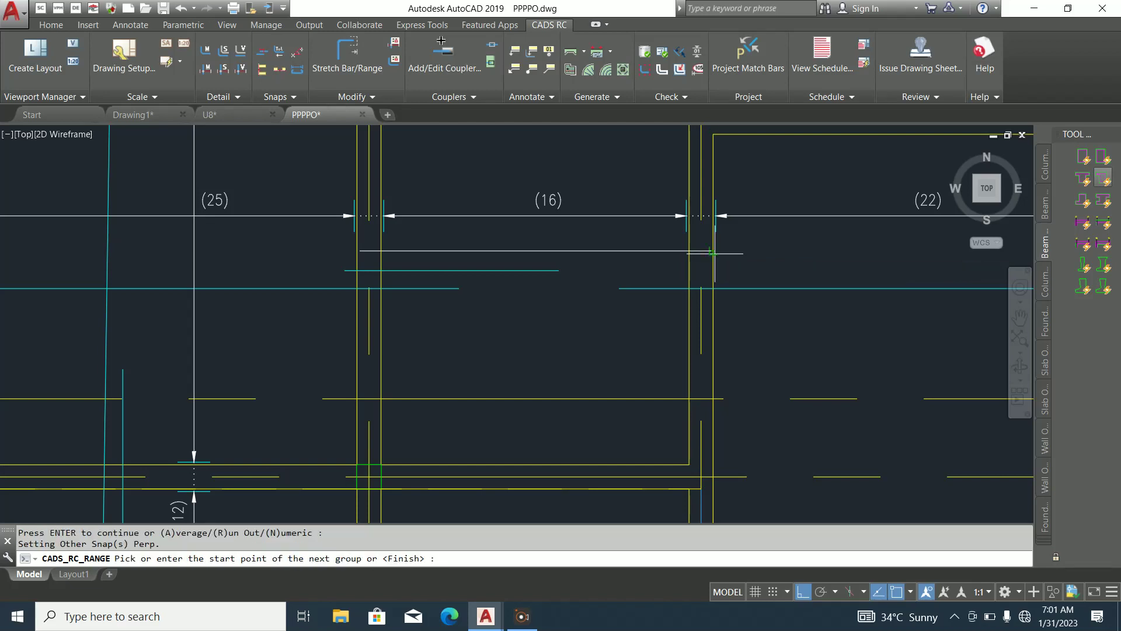
pyautogui.press('Return')
pyautogui.press('Return')
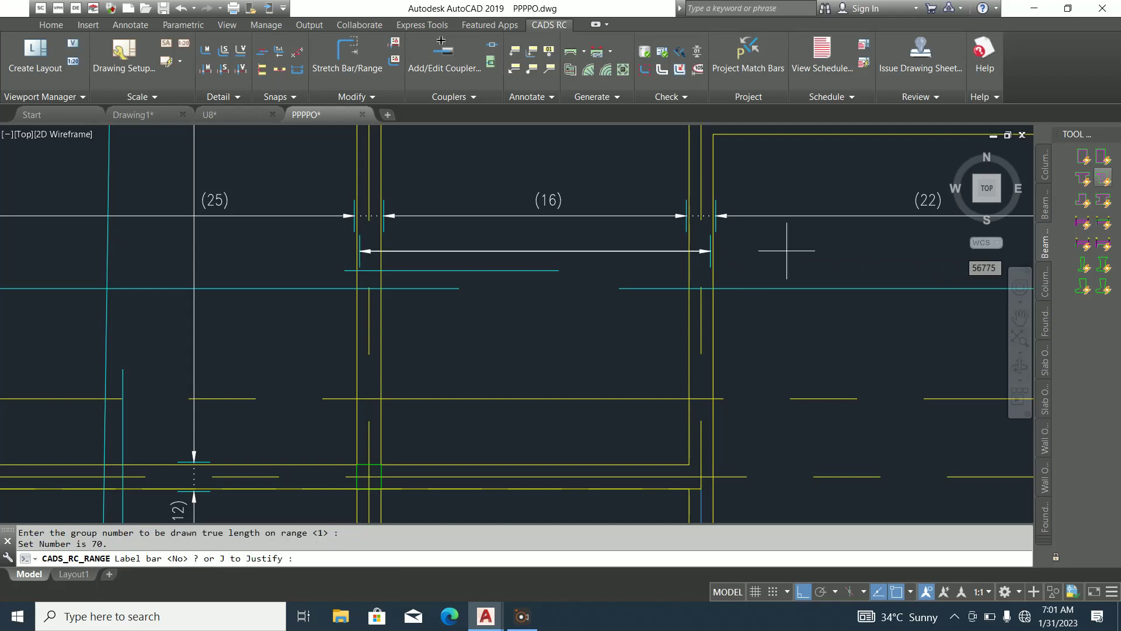
pyautogui.click(787, 251)
pyautogui.press('Return')
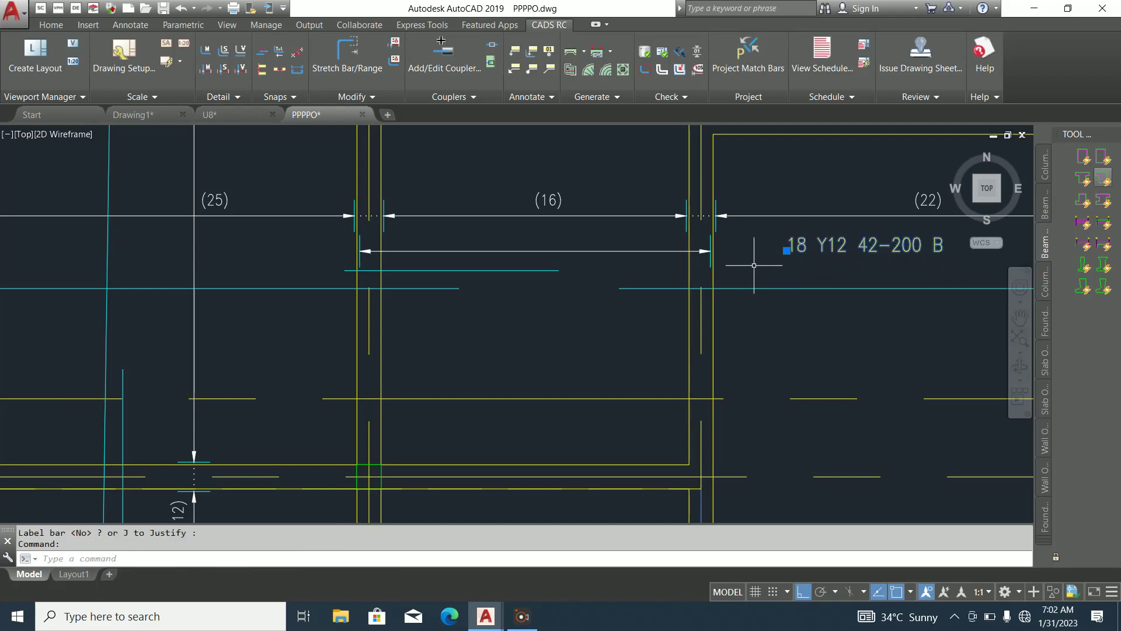
# Erase the straight bar's label and range line from the drawing view only, keeping the bars in the schedule
pyautogui.press('Delete')
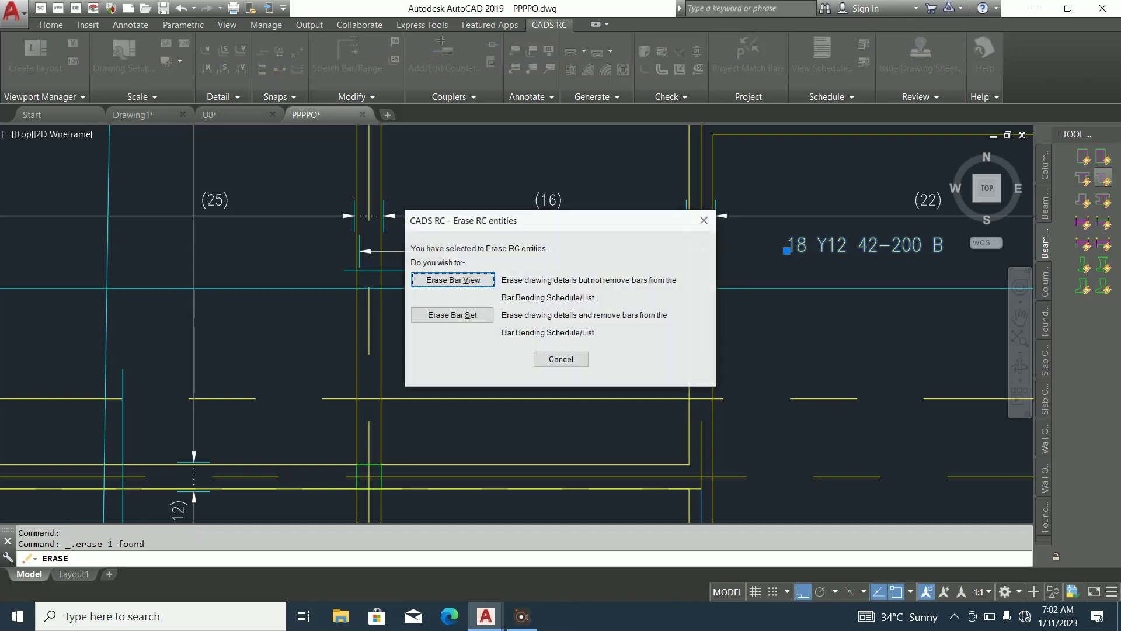
pyautogui.press('Return')
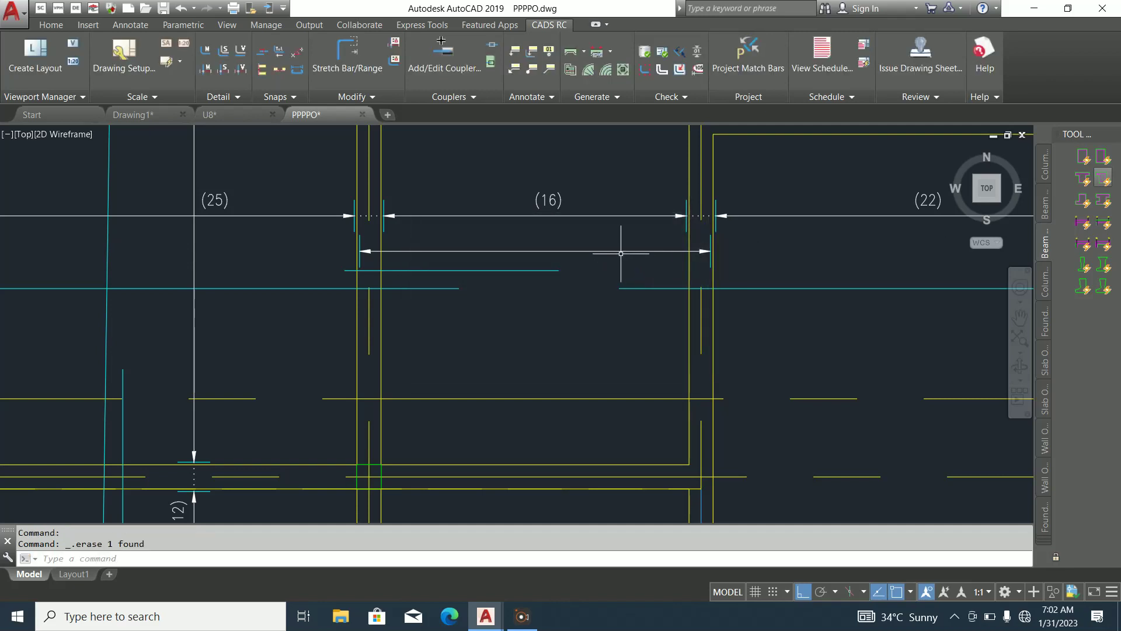
pyautogui.click(606, 250)
pyautogui.press('Delete')
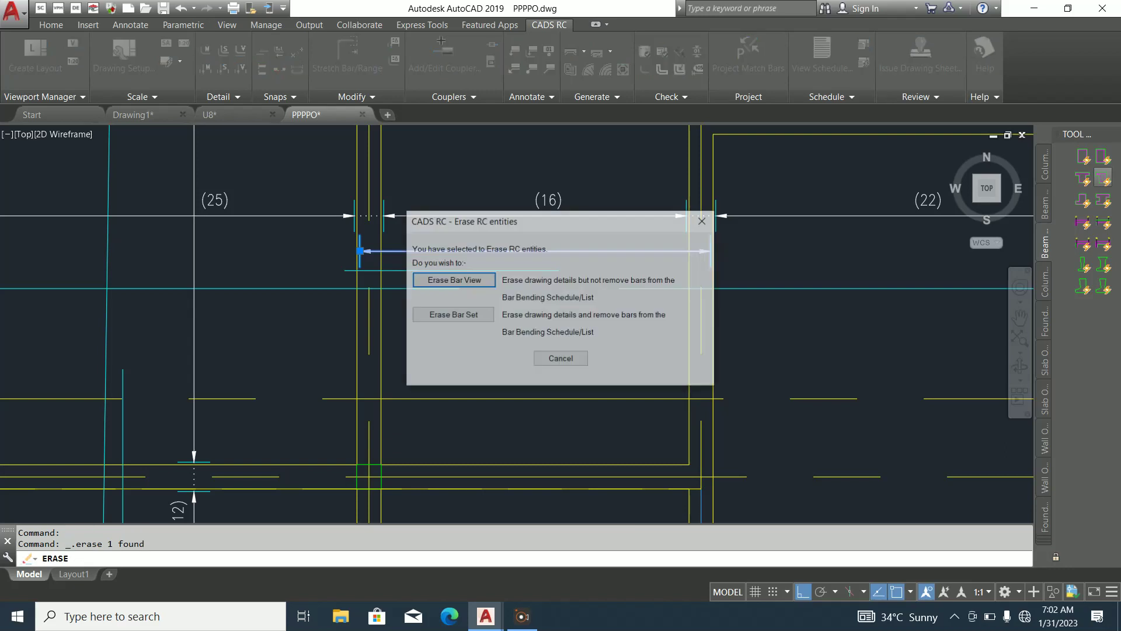
pyautogui.click(453, 279)
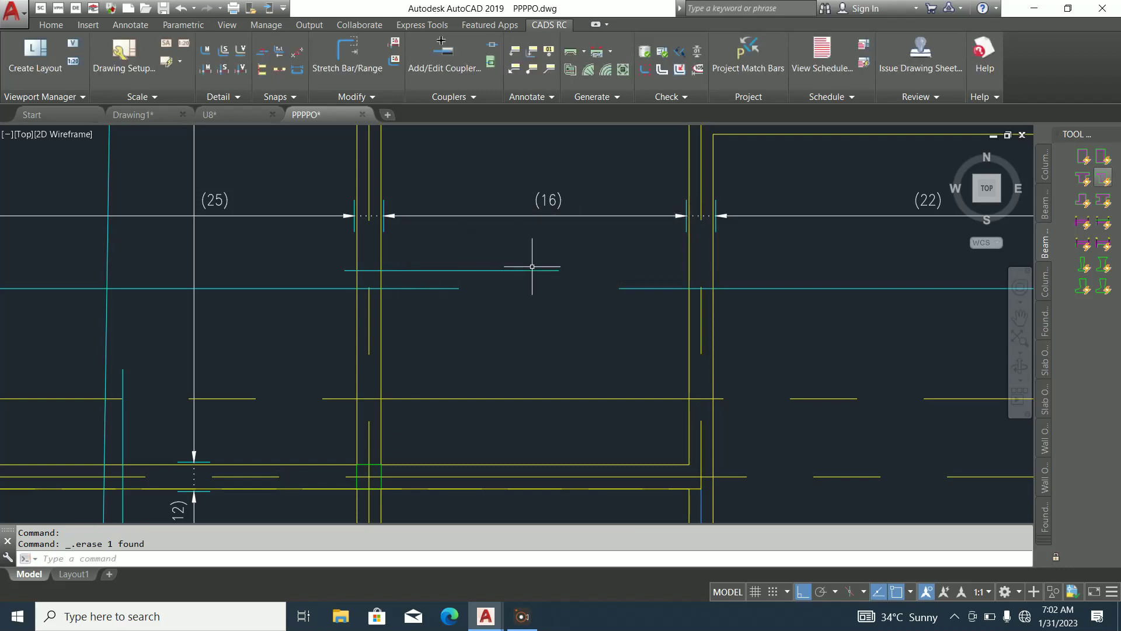
pyautogui.press('Escape')
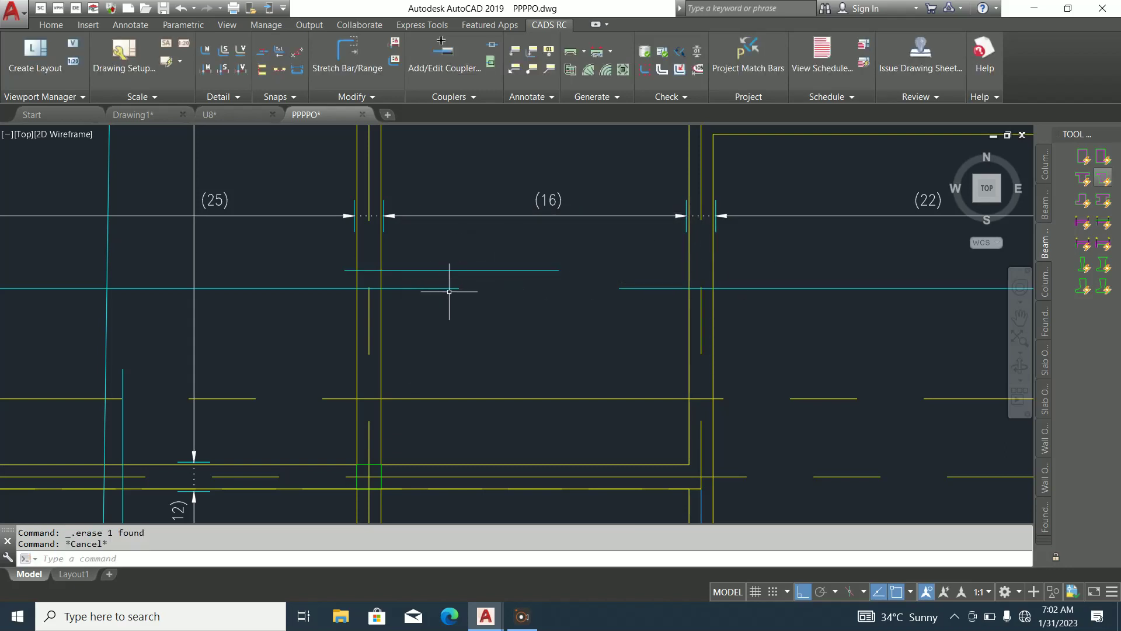
pyautogui.write('o')
pyautogui.press('Return')
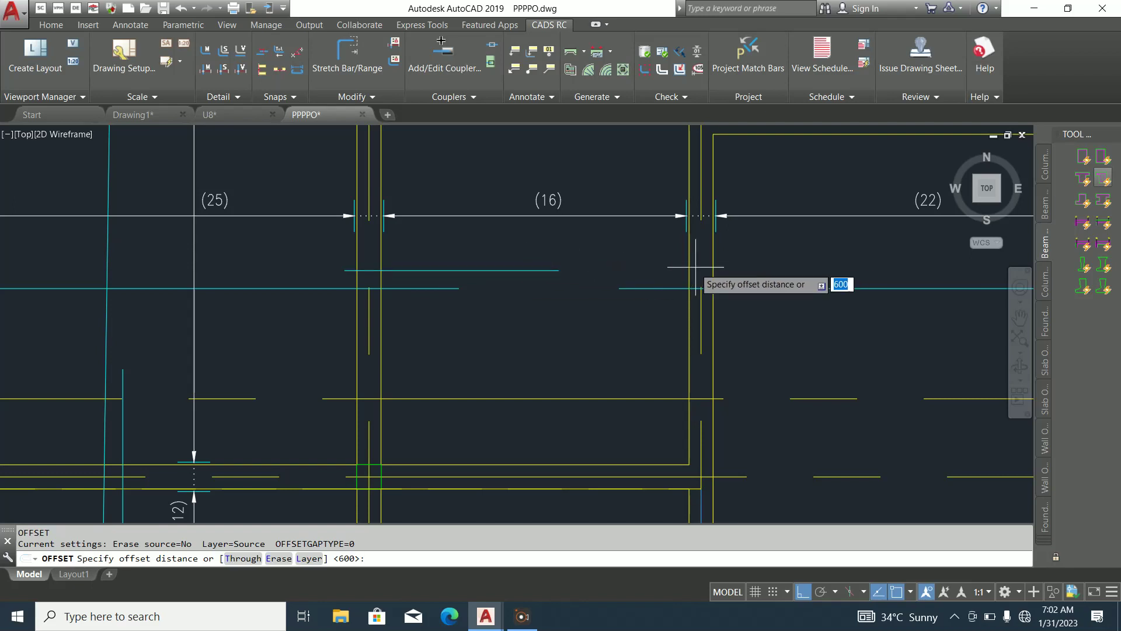
pyautogui.press('Return')
pyautogui.click(713, 260)
pyautogui.click(769, 259)
pyautogui.press('Escape')
pyautogui.click(788, 266)
pyautogui.click(733, 250)
pyautogui.press('Delete')
# Offset the outer faces of the grid B and grid C beams by 600 away from the B–C bay
pyautogui.write('o')
pyautogui.press('Return')
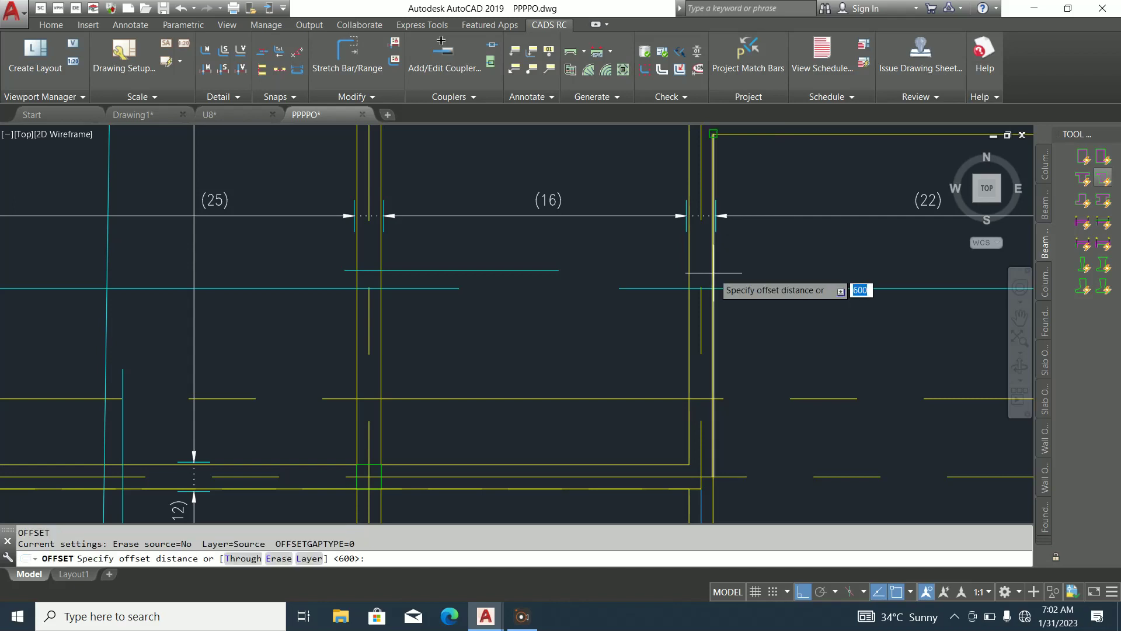
pyautogui.press('Return')
pyautogui.click(713, 269)
pyautogui.click(716, 268)
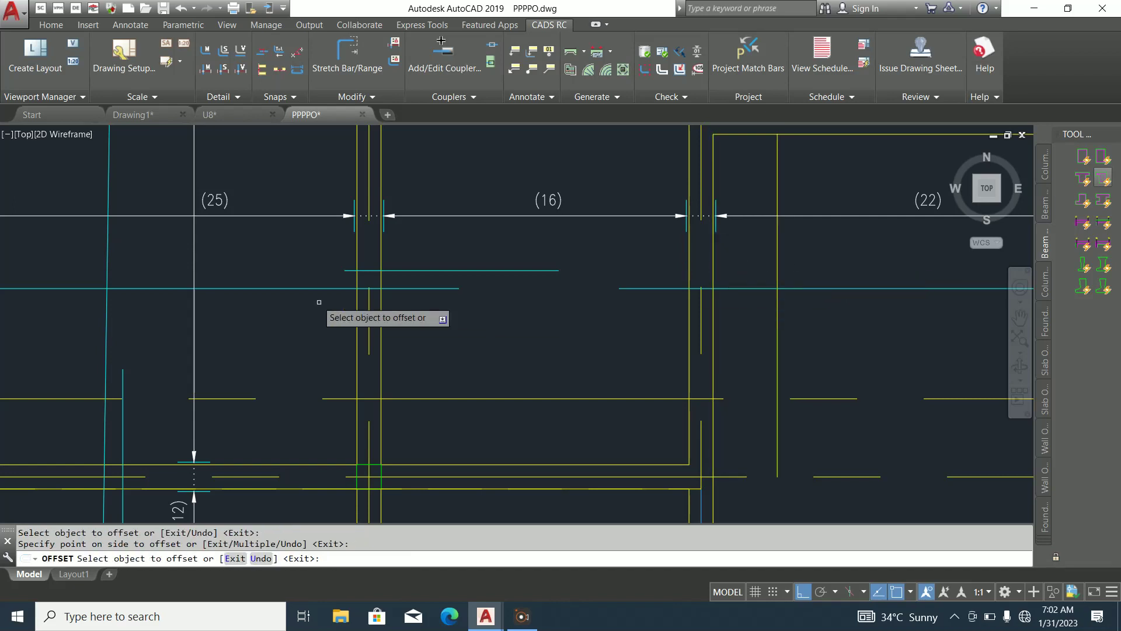
pyautogui.click(357, 266)
pyautogui.click(320, 255)
pyautogui.press('Escape')
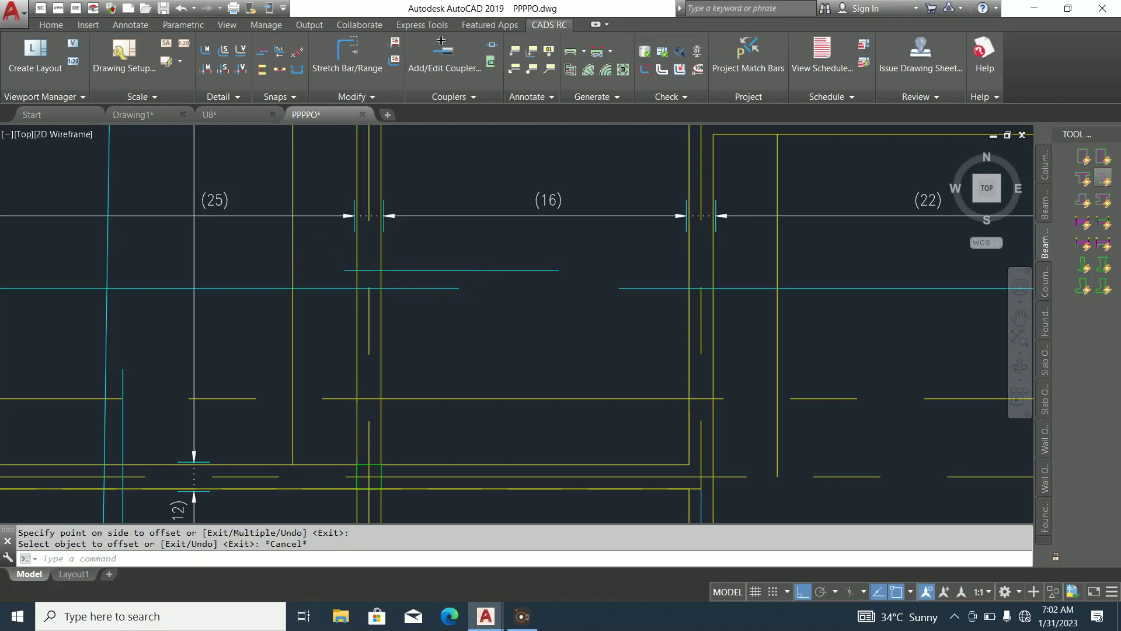
# Stretch the straight bar's grid B end to the 600 lap guide line in the A–B bay
pyautogui.scroll(-2, 475, 272)
pyautogui.click(347, 51)
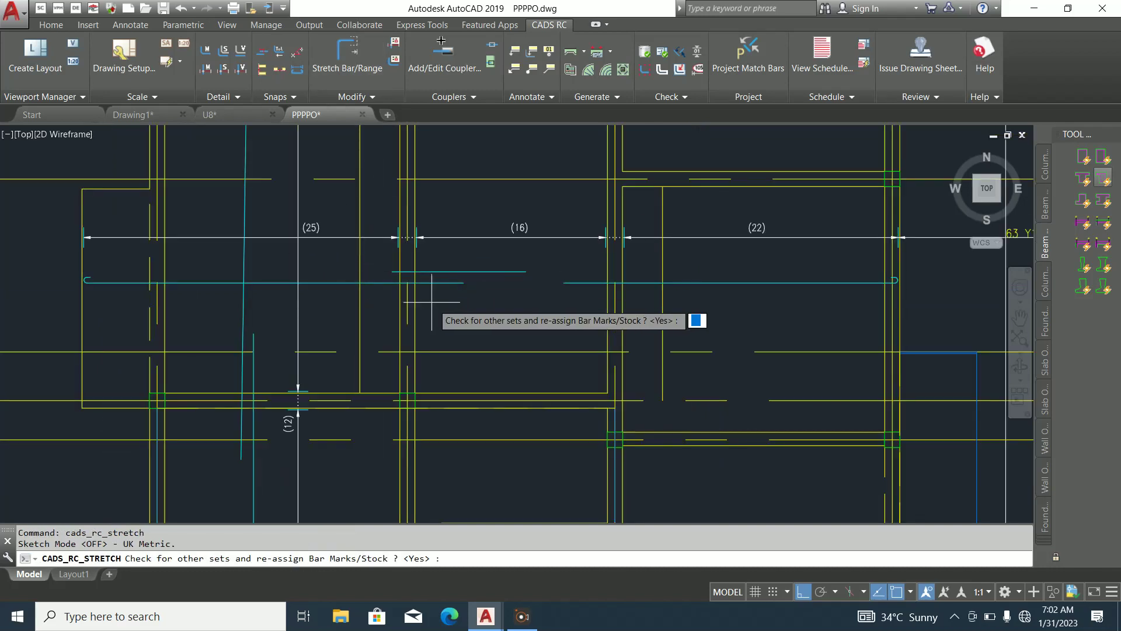
pyautogui.click(401, 272)
pyautogui.click(401, 271)
pyautogui.click(356, 271)
pyautogui.click(391, 271)
pyautogui.scroll(2, 337, 276)
pyautogui.scroll(2, 337, 268)
pyautogui.click(401, 256)
# Erase the 600 lap guide line beside the grid B beam in the A–B bay
pyautogui.scroll(-4, 389, 257)
pyautogui.click(387, 255)
pyautogui.click(385, 257)
pyautogui.press('Delete')
pyautogui.scroll(-4, 384, 256)
pyautogui.scroll(4, 432, 260)
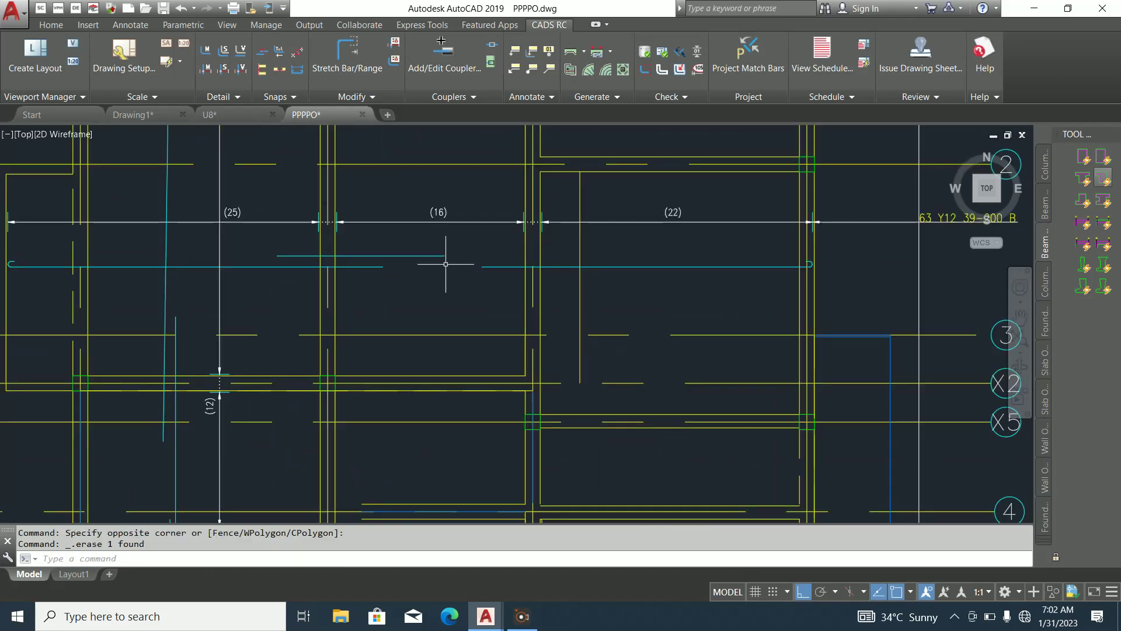
# Stretch the straight bar's grid C end to the 600 lap guide line in the C–D bay
pyautogui.click(347, 52)
pyautogui.press('Return')
pyautogui.click(438, 255)
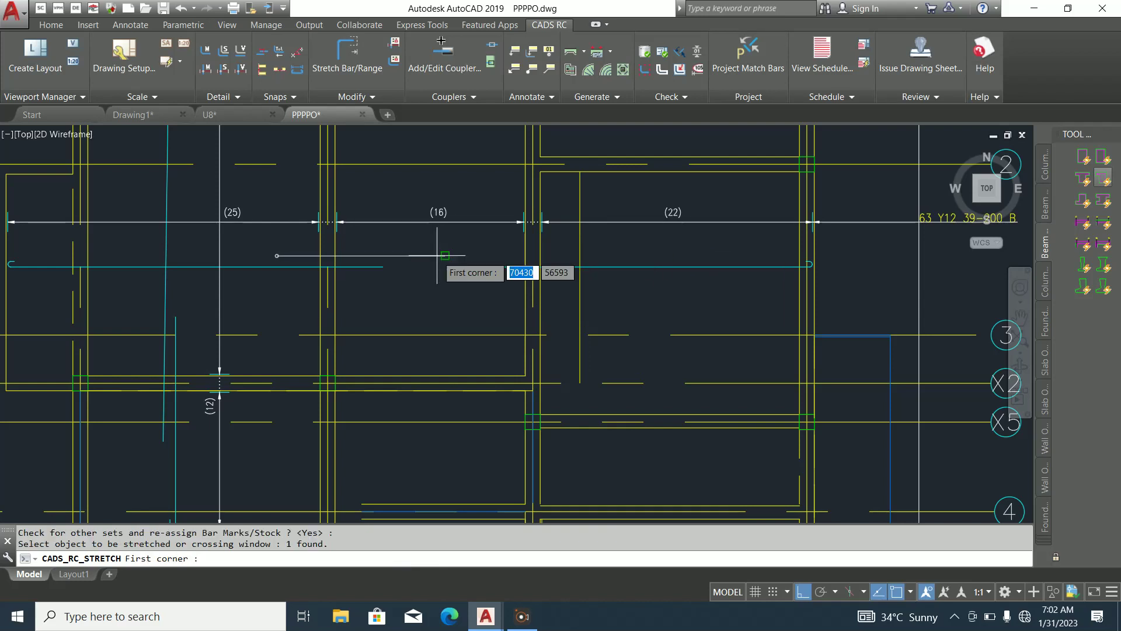
pyautogui.click(444, 255)
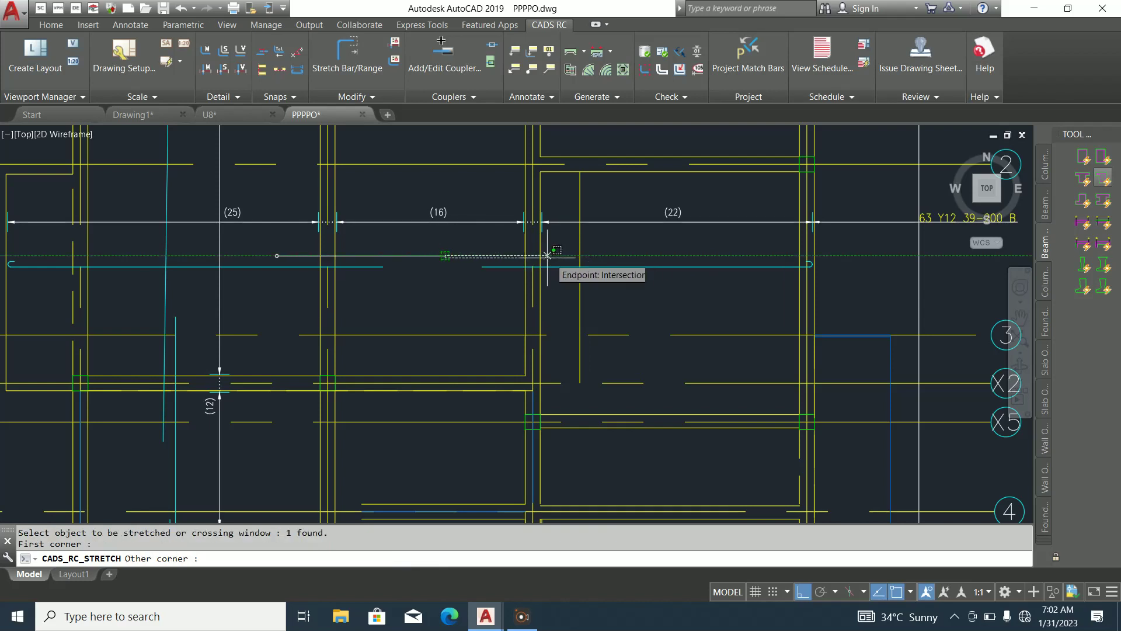
pyautogui.click(580, 255)
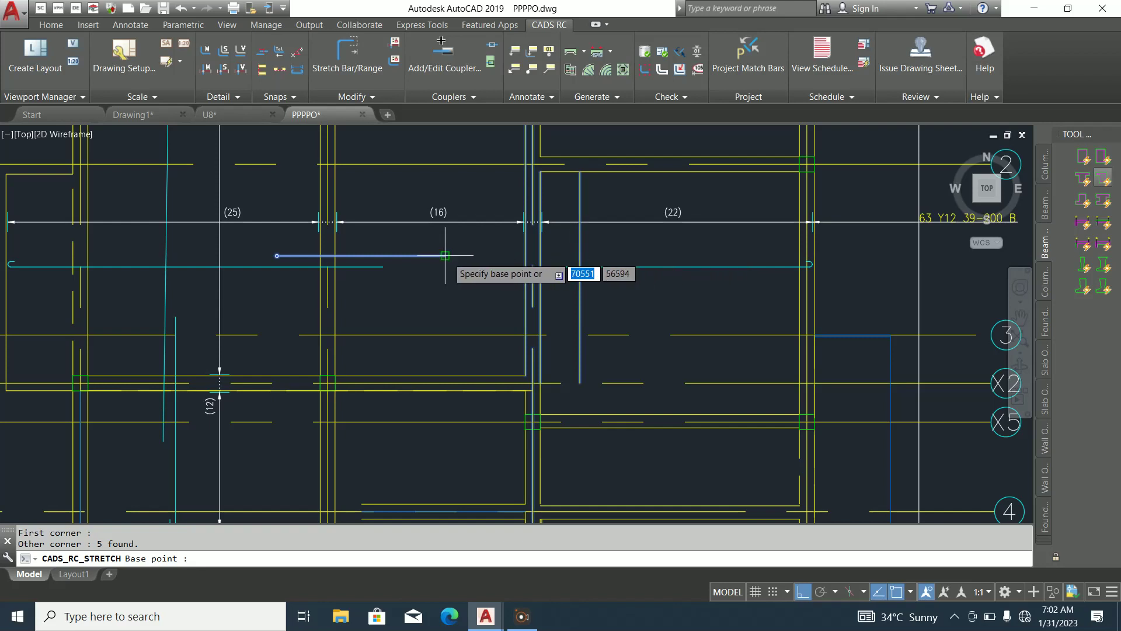
pyautogui.click(551, 256)
pyautogui.scroll(4, 555, 245)
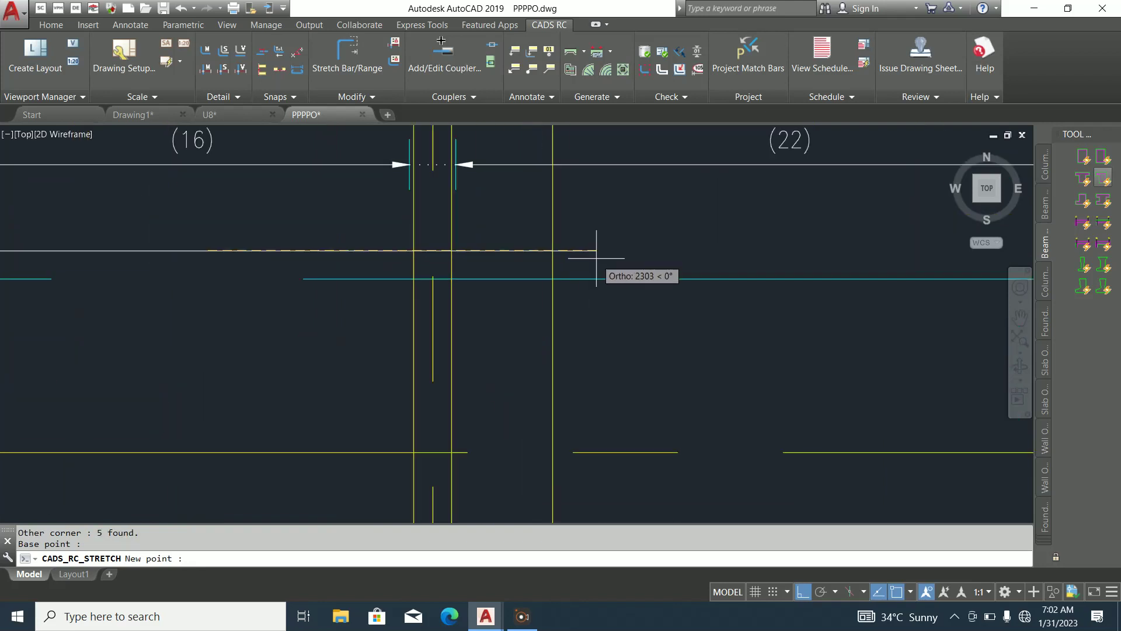
pyautogui.click(557, 240)
# Erase the 600 lap guide line beside the grid C beam in the C–D bay
pyautogui.scroll(-3, 556, 240)
pyautogui.click(571, 222)
pyautogui.click(473, 211)
pyautogui.press('Delete')
pyautogui.scroll(-5, 486, 246)
pyautogui.scroll(4, 487, 246)
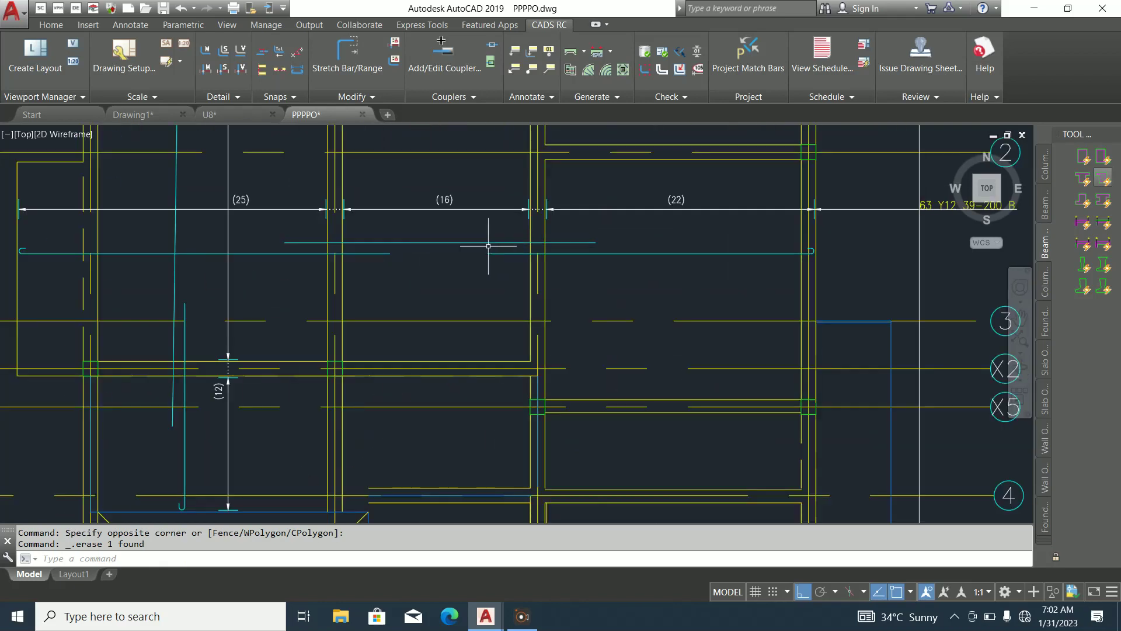
# Place a Leader Option 2 dot on the vertical range line near the horizontal hooked bar in the A–B bay, without linking a label
pyautogui.scroll(-2, 397, 262)
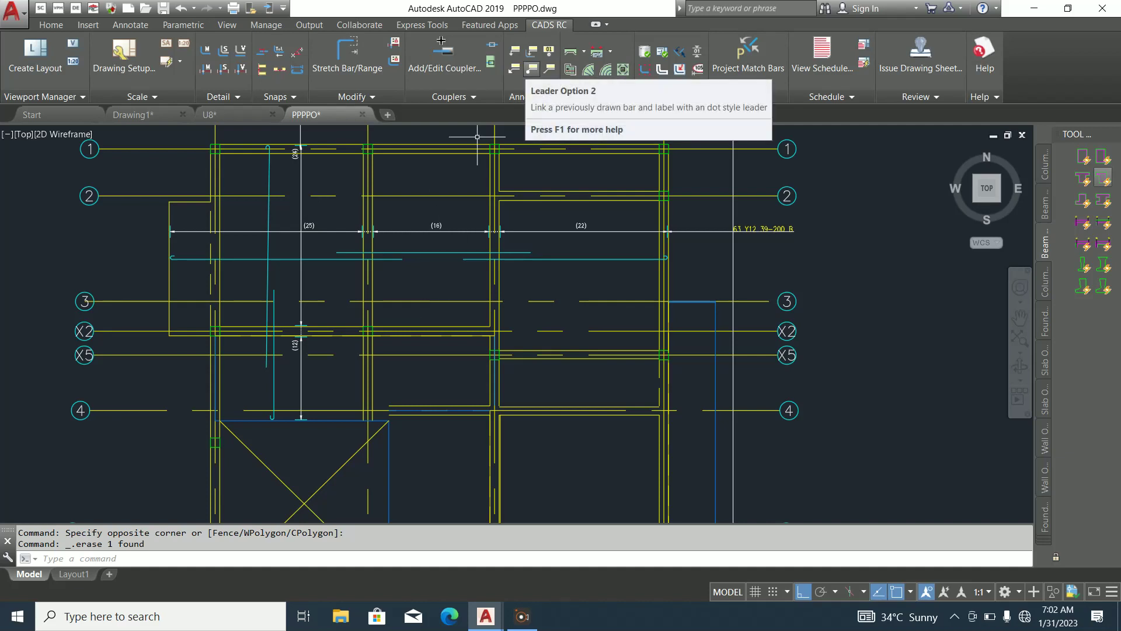
pyautogui.click(531, 69)
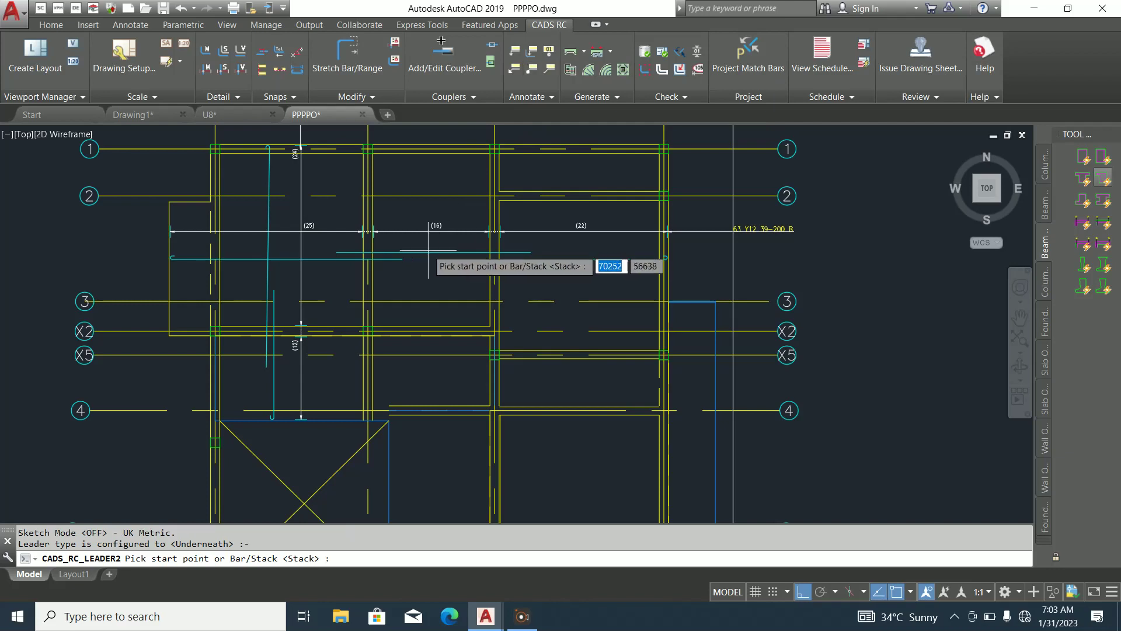
pyautogui.scroll(2, 366, 267)
pyautogui.scroll(-2, 357, 322)
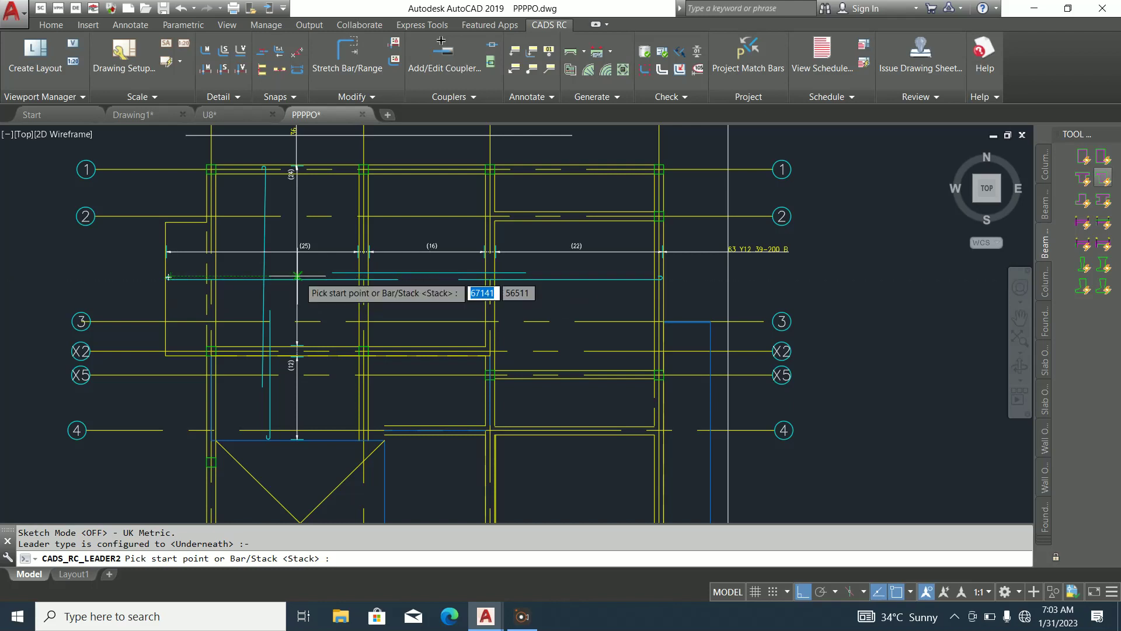
pyautogui.click(297, 275)
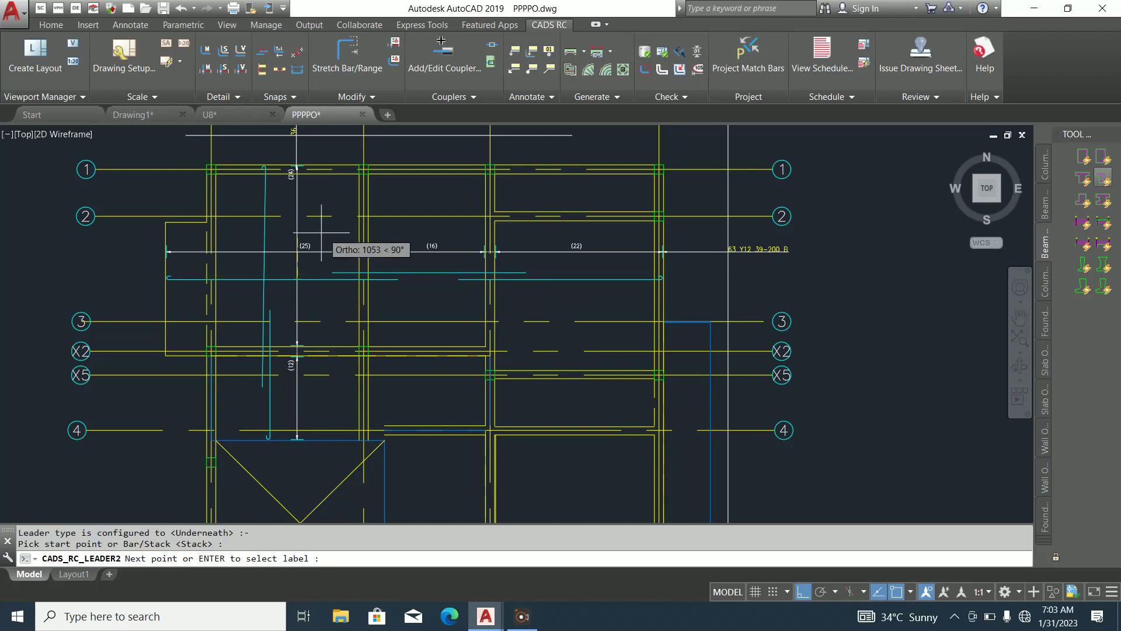
pyautogui.scroll(4, 292, 283)
pyautogui.click(308, 264)
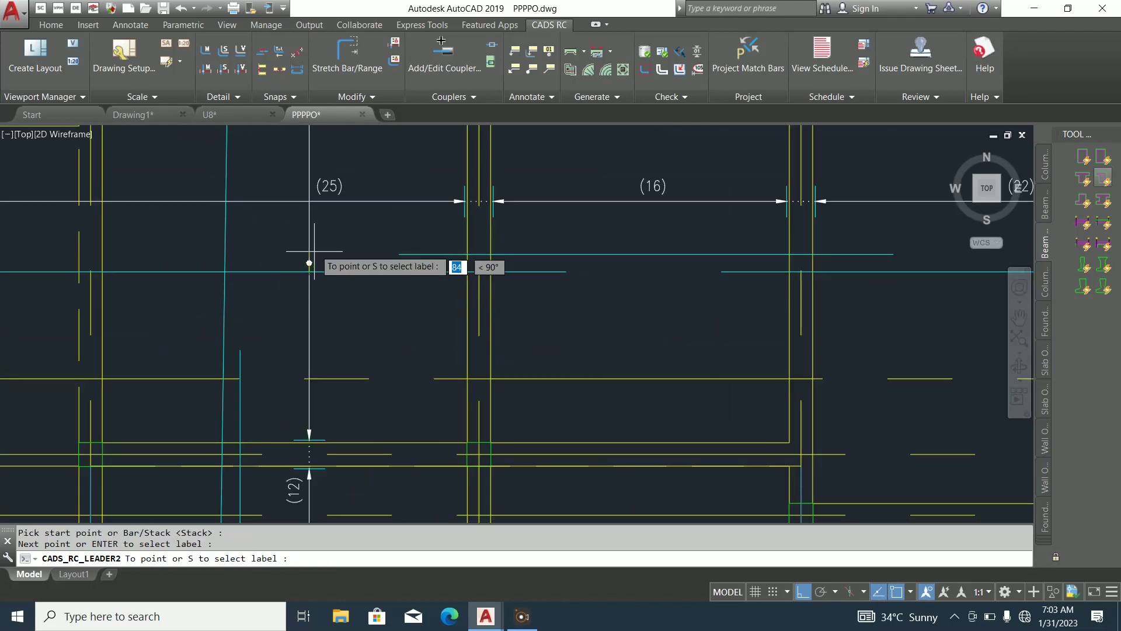
pyautogui.scroll(5, 307, 248)
pyautogui.press('Escape')
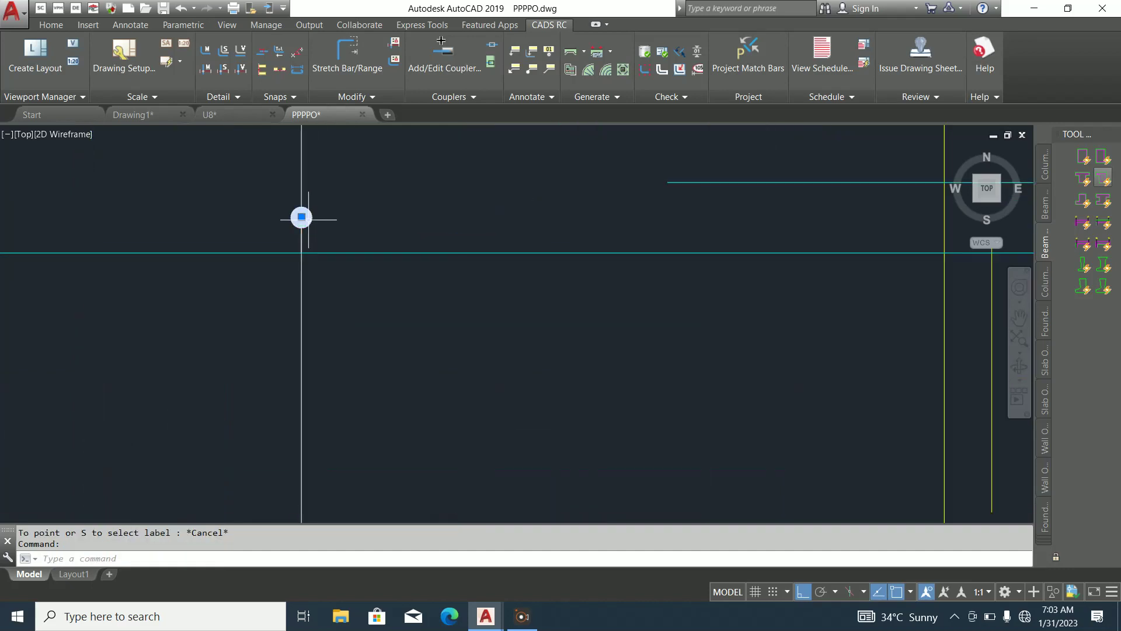
# Move the leader dot onto the crossing of the vertical range line and the horizontal hooked bar
pyautogui.click(301, 217)
pyautogui.scroll(-5, 385, 257)
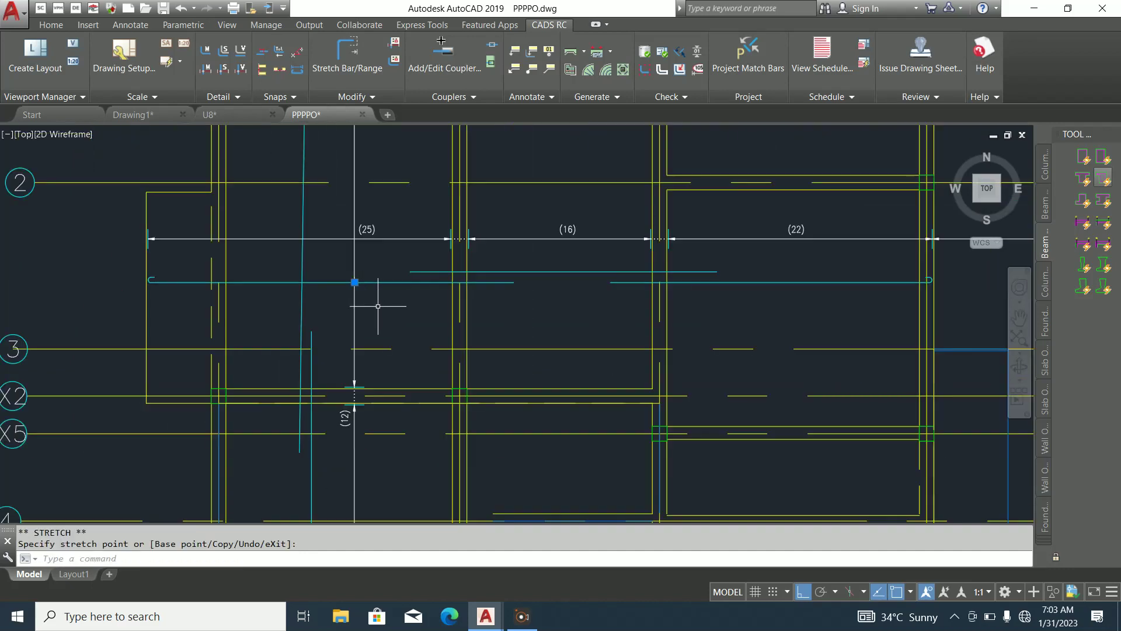
pyautogui.press('Escape')
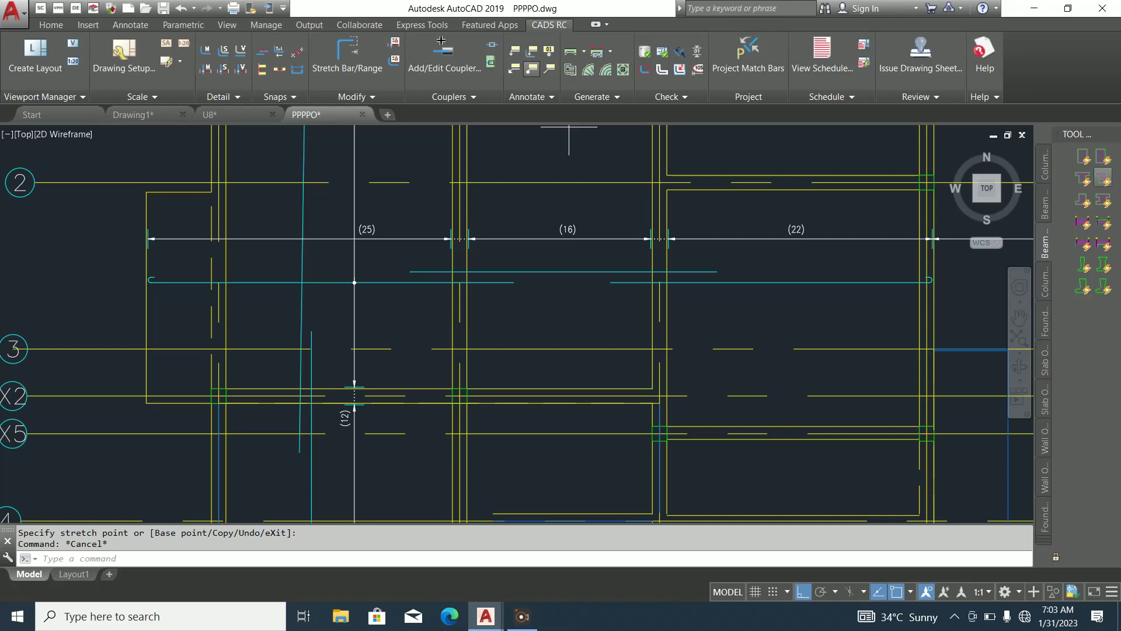
# Place another Leader Option 2 dot where the long vertical bar crosses the horizontal range line in the A–B bay
pyautogui.press('Return')
pyautogui.scroll(-3, 450, 298)
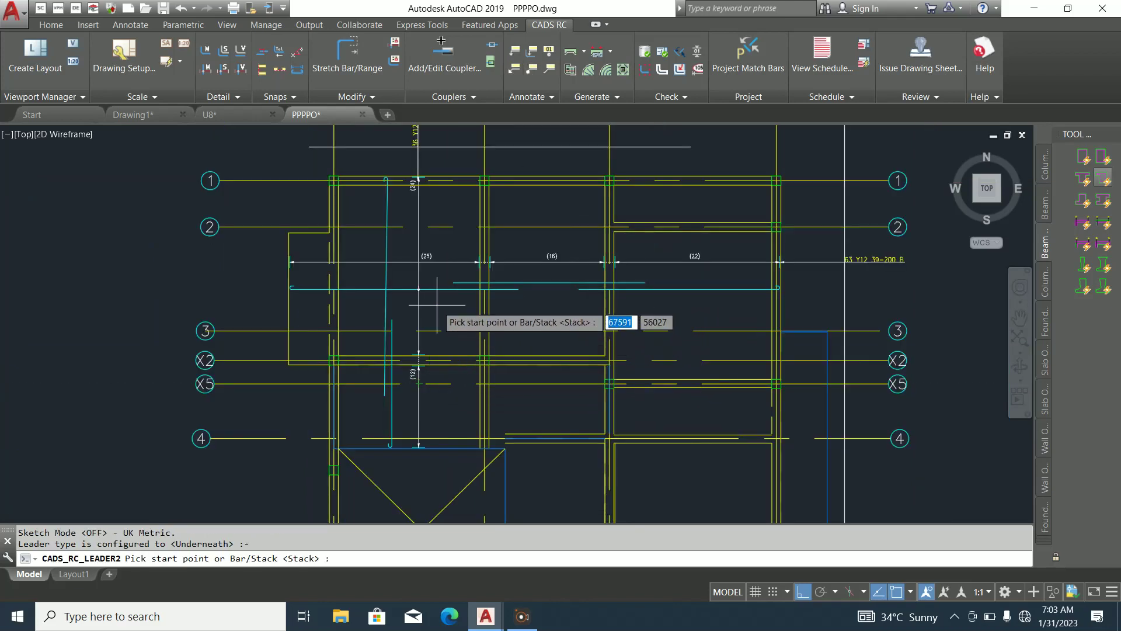
pyautogui.scroll(5, 390, 268)
pyautogui.click(378, 239)
pyautogui.press('Return')
pyautogui.scroll(-6, 432, 257)
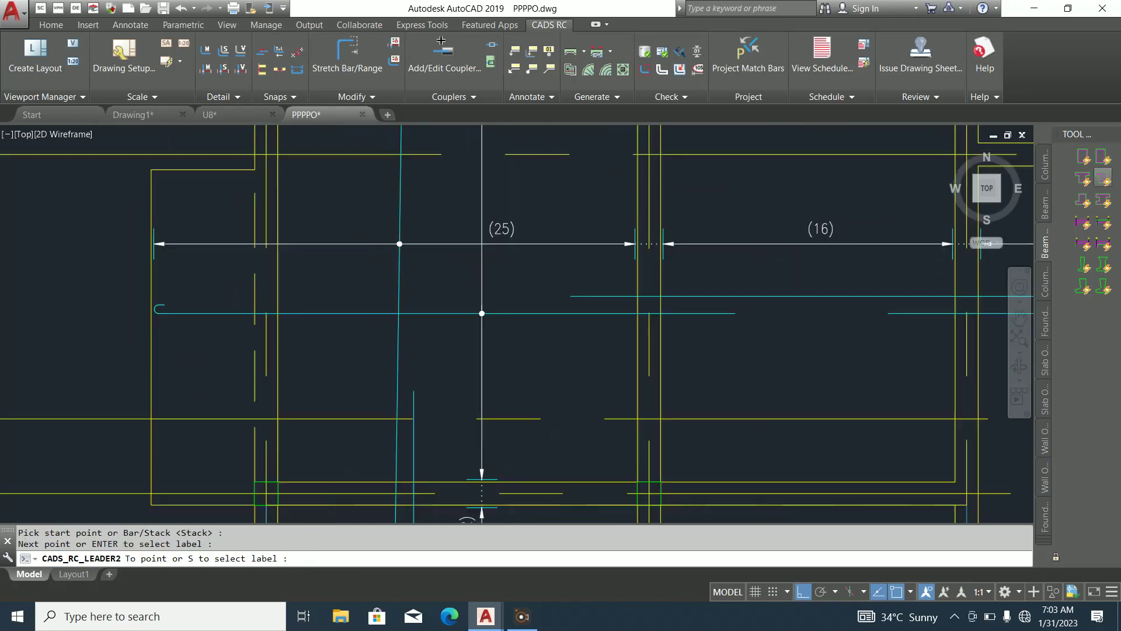
pyautogui.press('Escape')
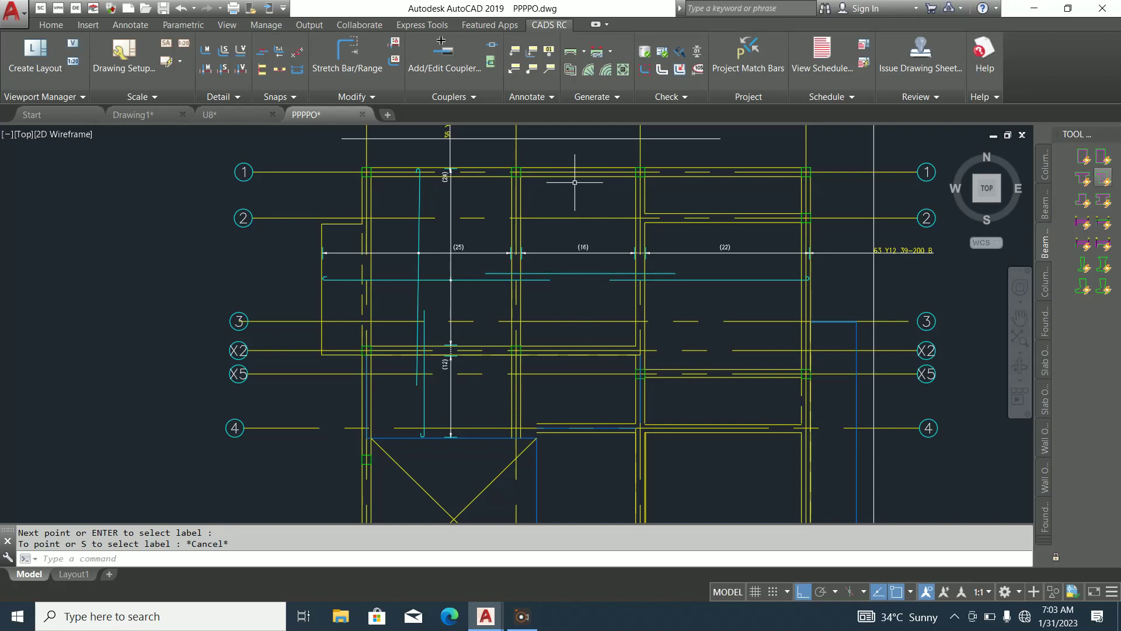
pyautogui.scroll(-4, 574, 182)
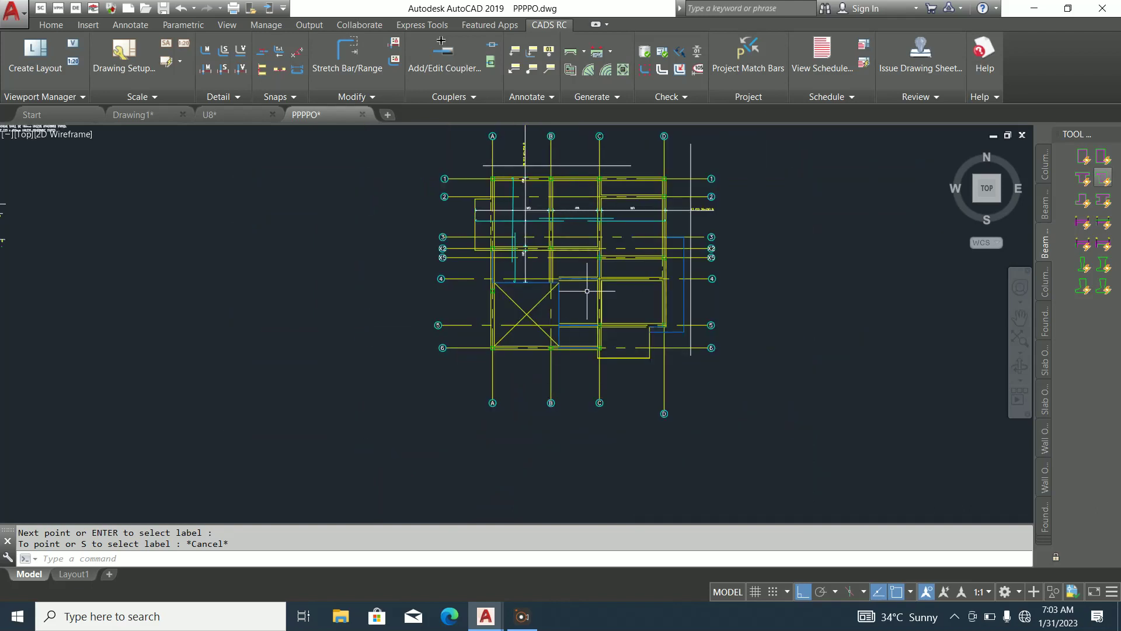
pyautogui.scroll(2, 583, 165)
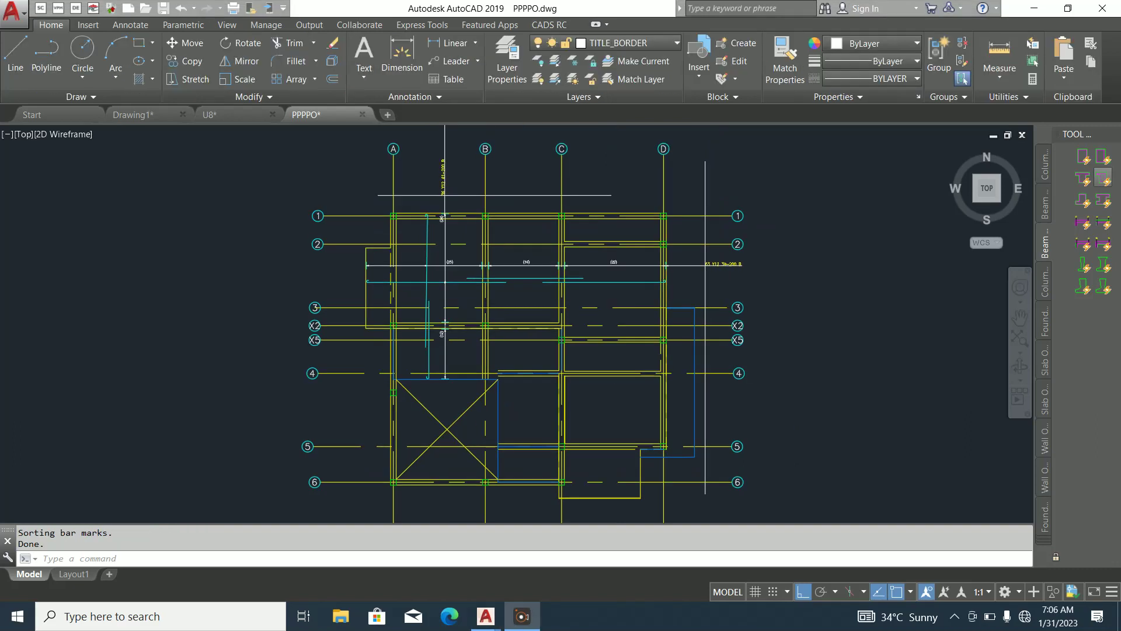
pyautogui.scroll(4, 425, 244)
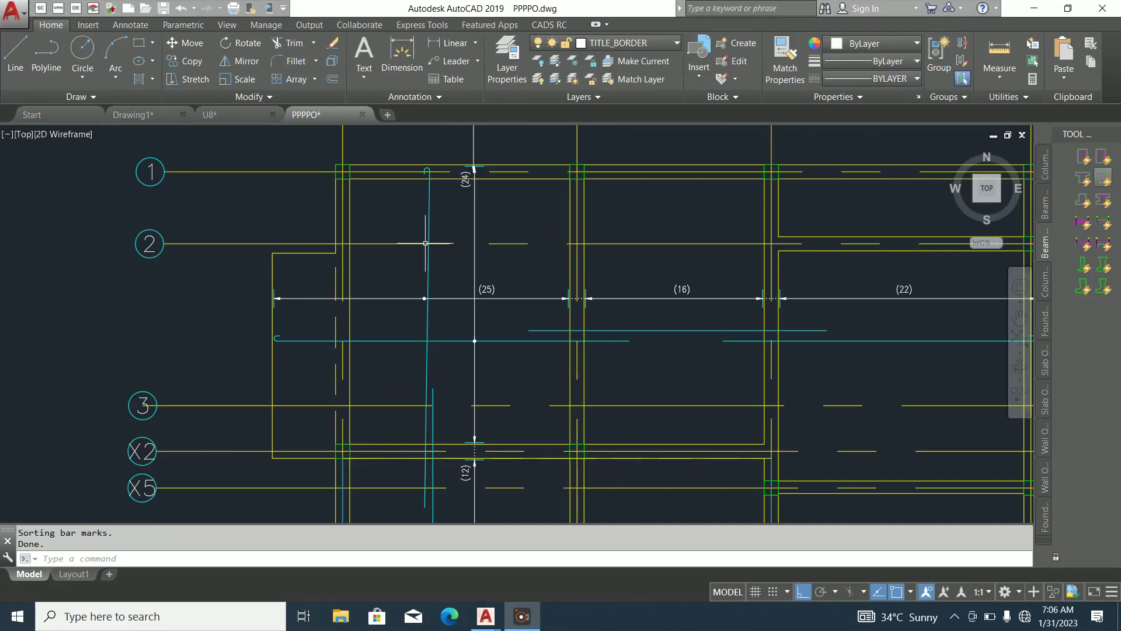
pyautogui.scroll(-2, 425, 243)
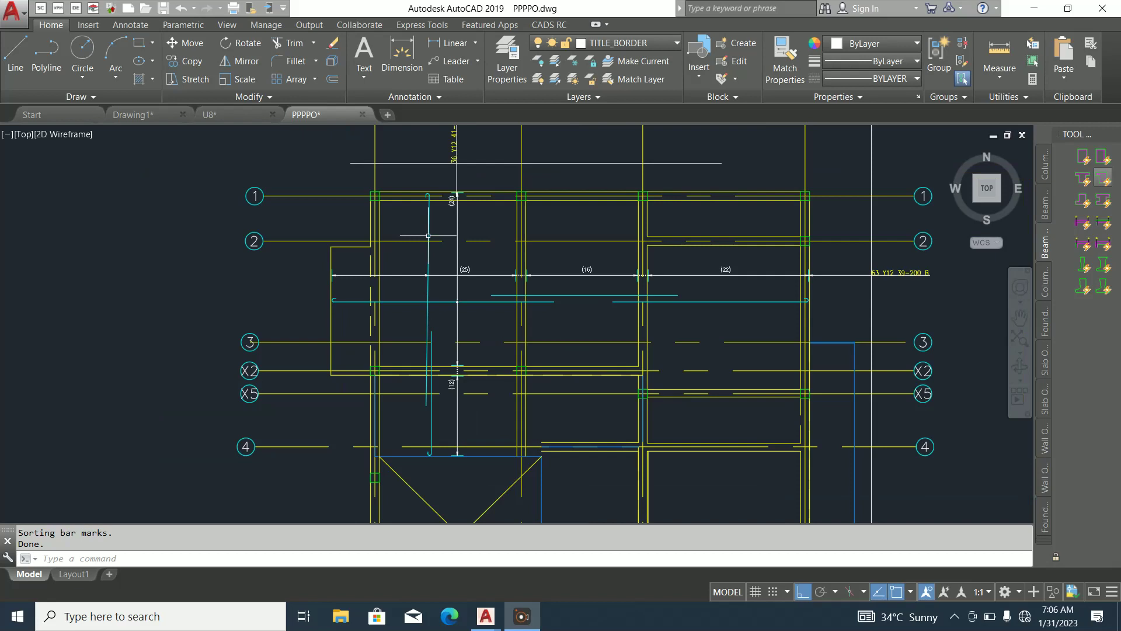
pyautogui.scroll(4, 428, 235)
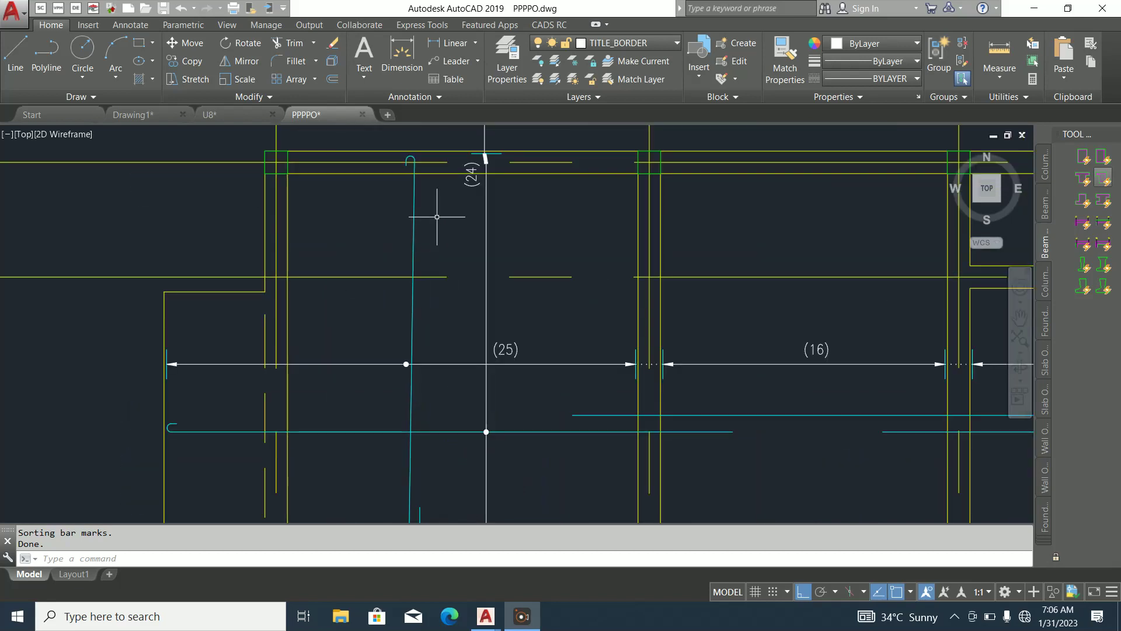
pyautogui.scroll(-4, 651, 276)
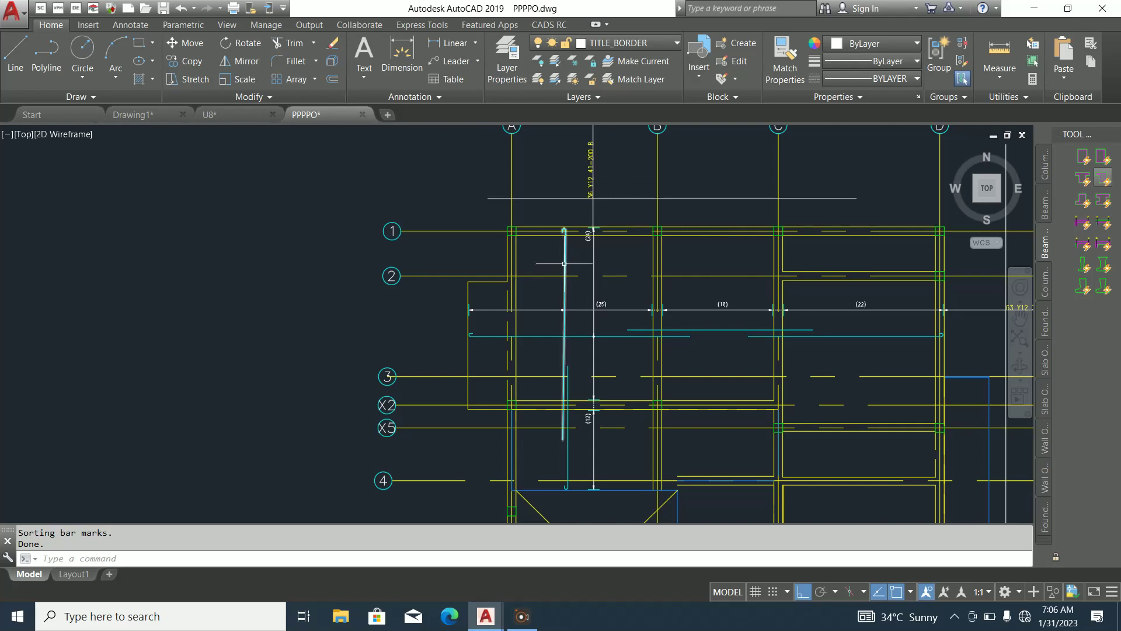
# Try to mirror the long vertical bar between grids A and B about a mirror line in bay B–C, as a bar set, keeping the original
pyautogui.click(239, 61)
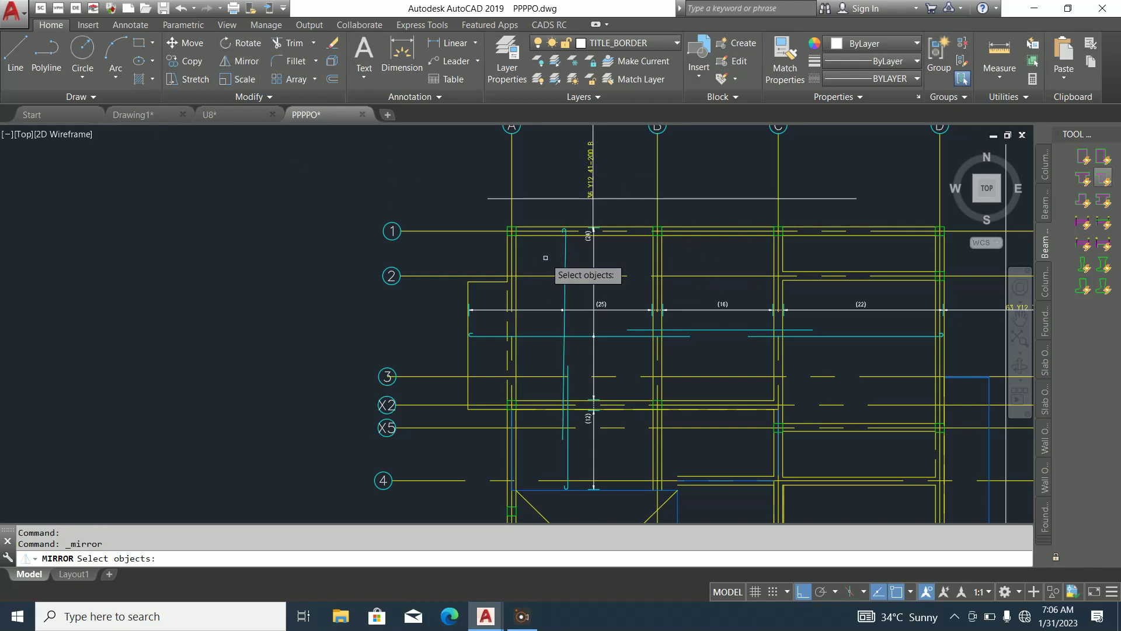
pyautogui.click(564, 259)
pyautogui.press('Return')
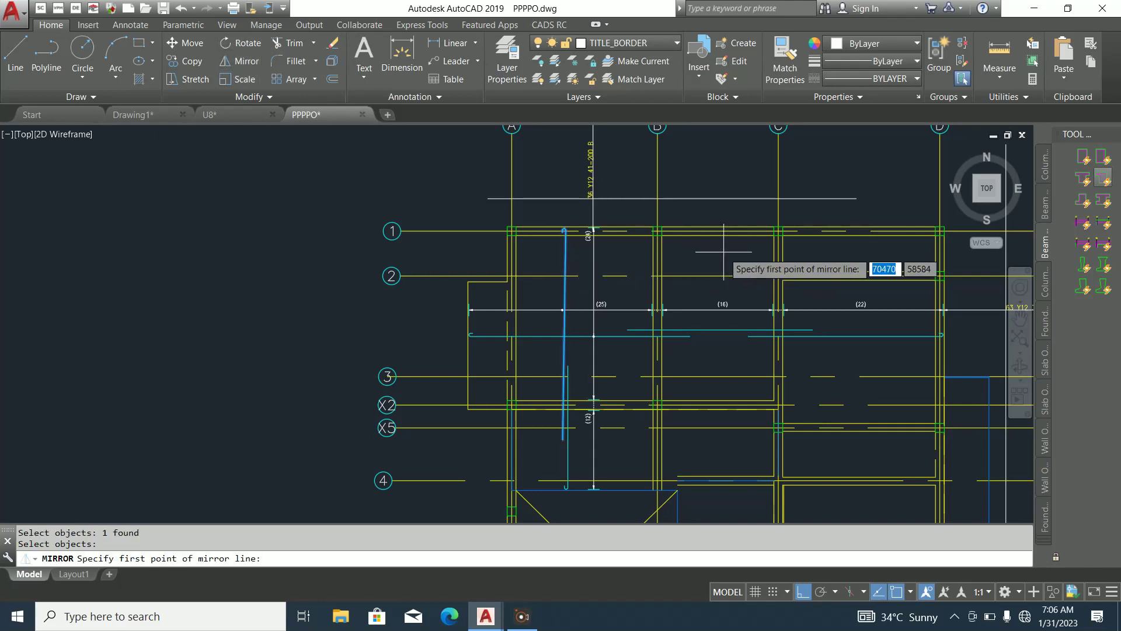
pyautogui.click(703, 255)
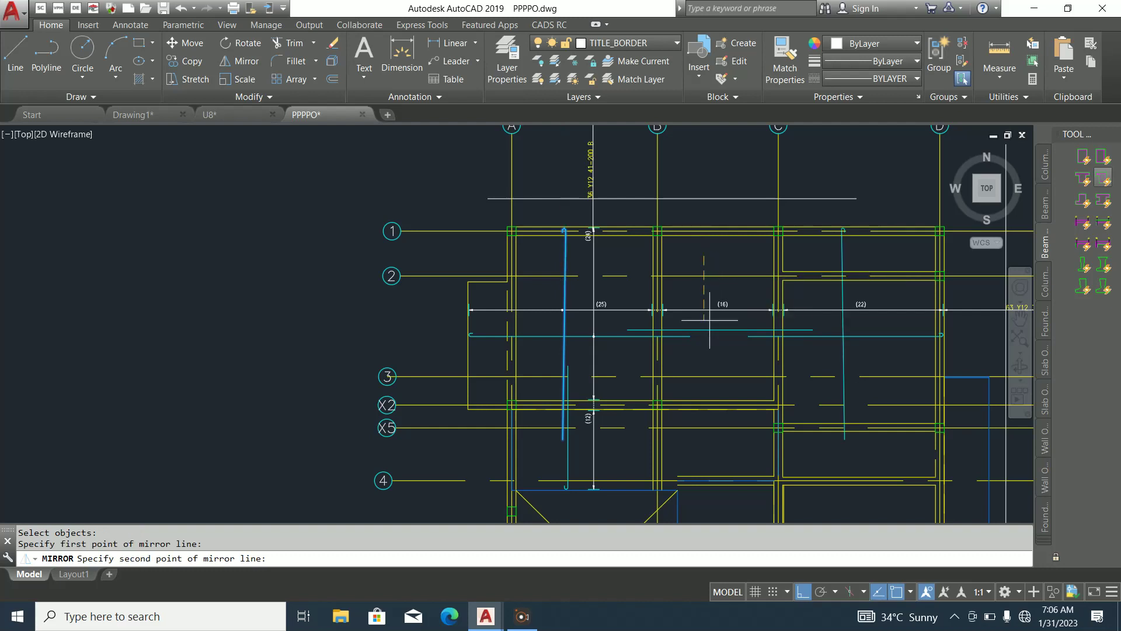
pyautogui.click(726, 309)
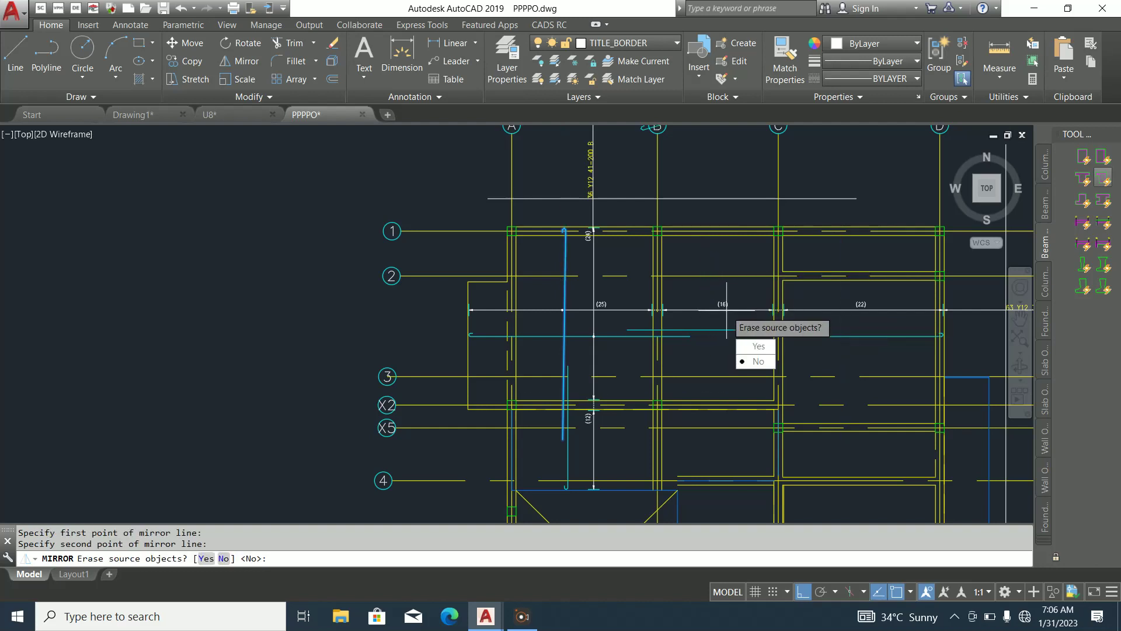
pyautogui.click(758, 361)
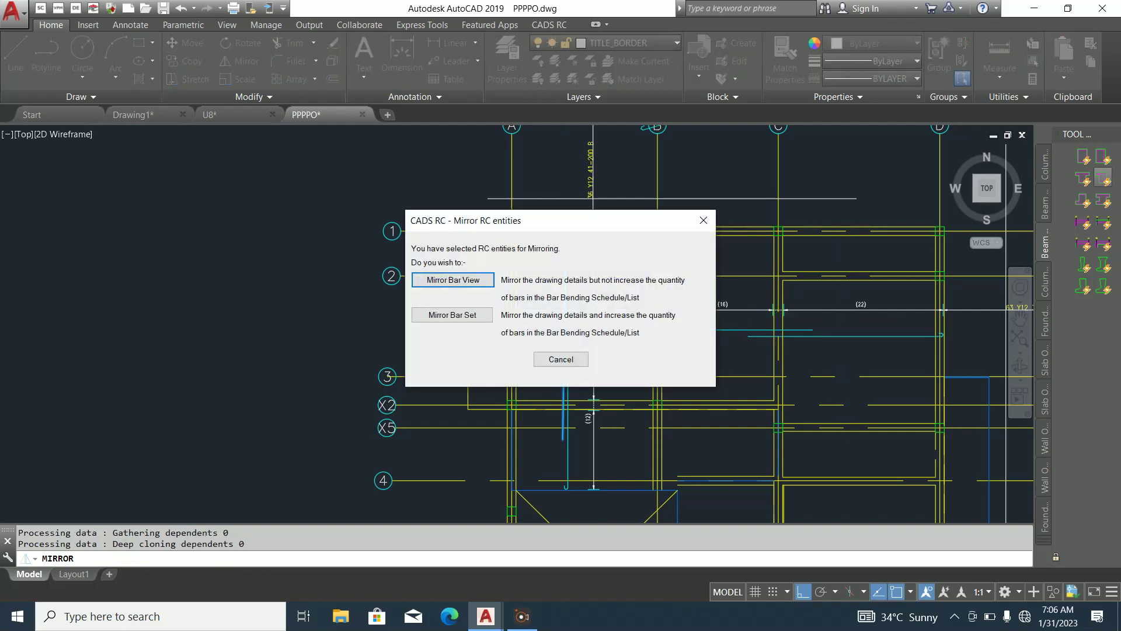
pyautogui.click(452, 314)
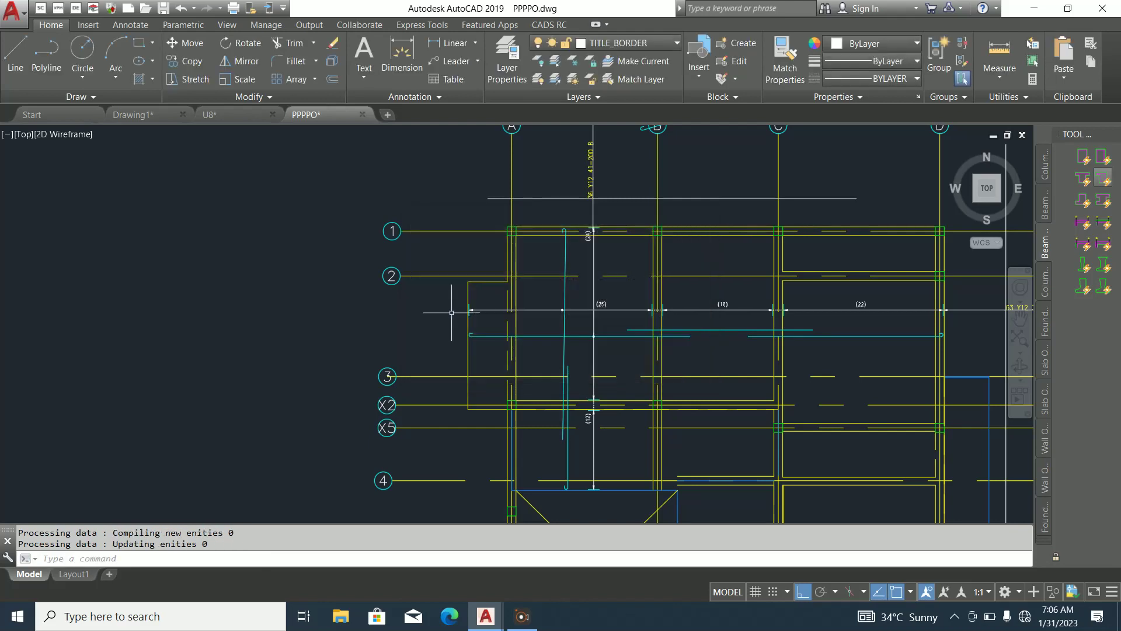
# Erase the misplaced mirrored bar above the plan with the Erase Bar View option
pyautogui.hotkey('ctrl', 'z')
pyautogui.scroll(4, 610, 248)
pyautogui.press('Escape')
pyautogui.click(609, 249)
pyautogui.click(596, 225)
pyautogui.press('Delete')
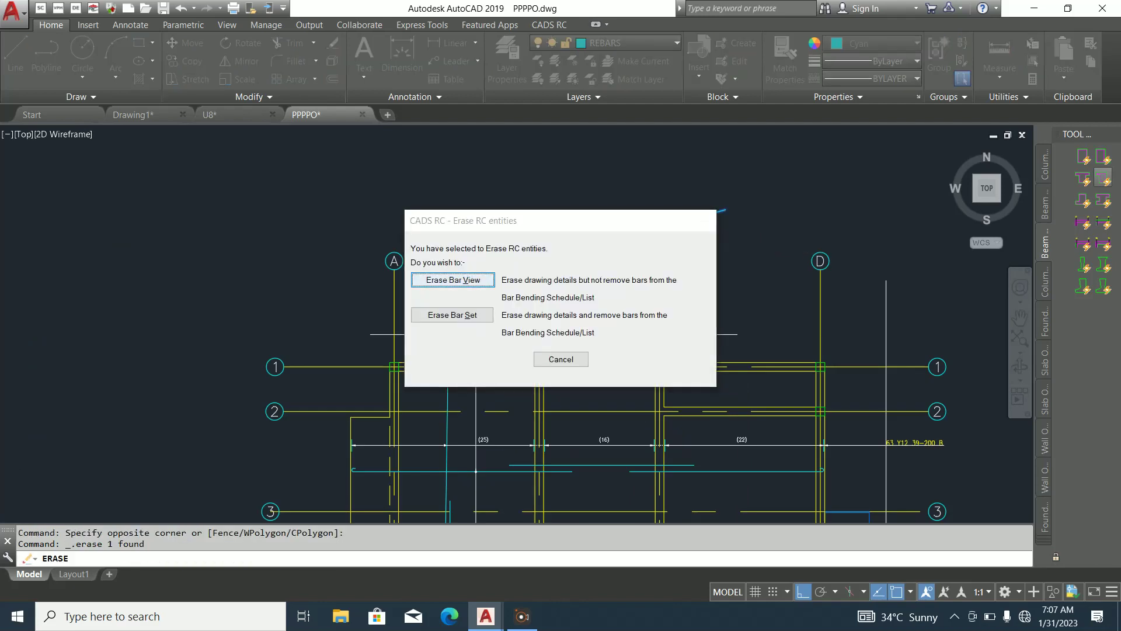
pyautogui.click(454, 279)
# Mirror the vertical bar between grids A and B about a vertical line between grids B and C, keeping the source and using Mirror Bar View
pyautogui.scroll(2, 485, 350)
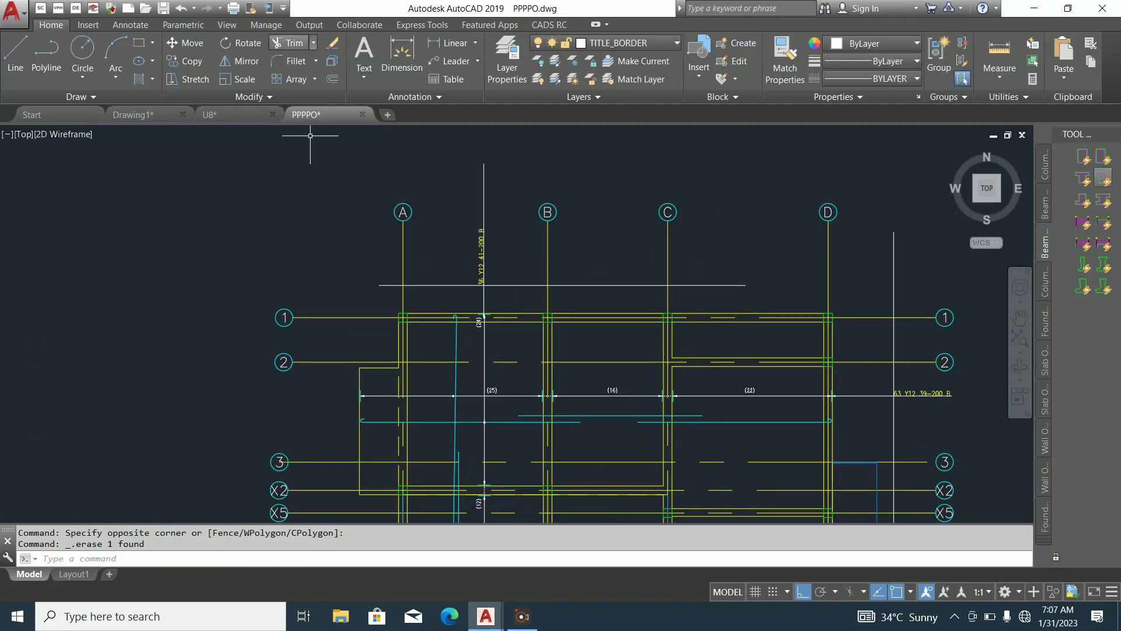
pyautogui.click(237, 61)
pyautogui.click(457, 345)
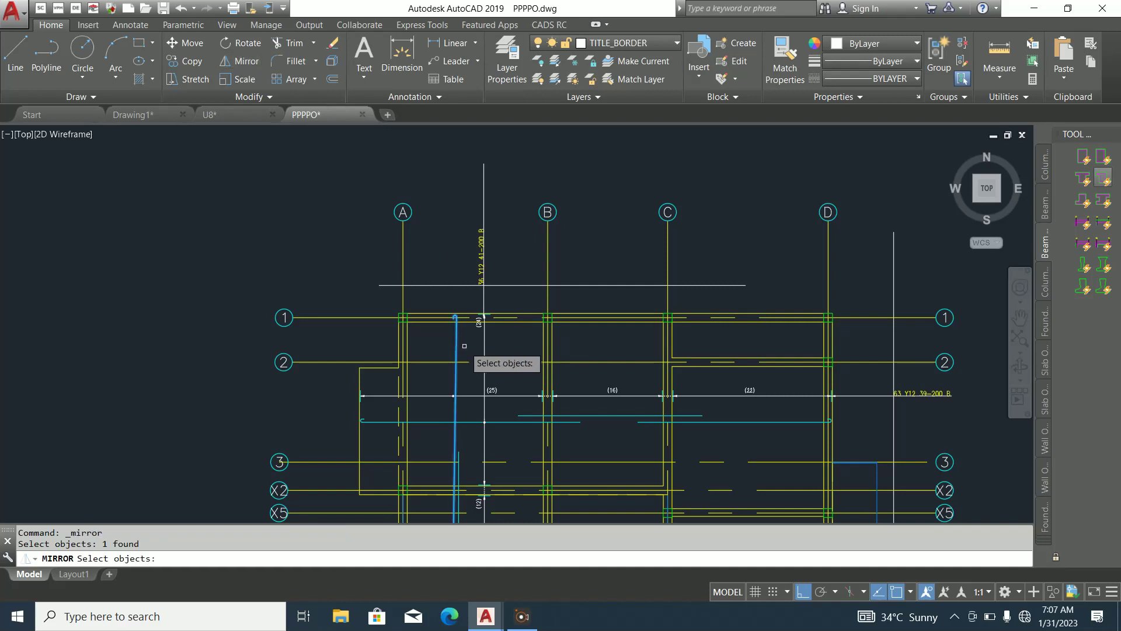
pyautogui.press('Return')
pyautogui.click(608, 350)
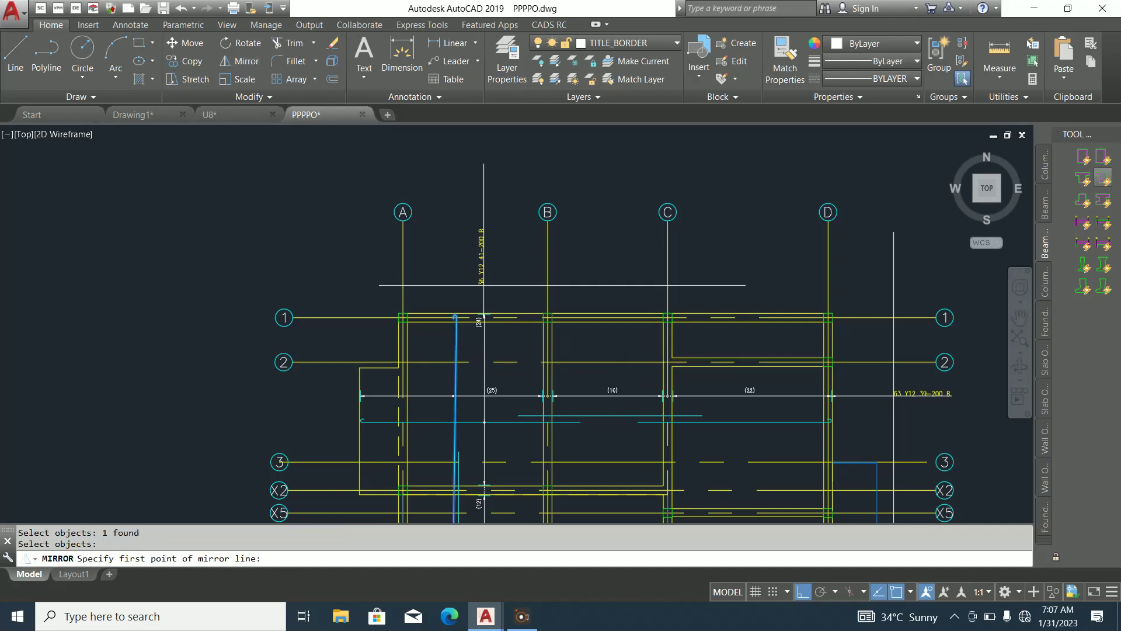
pyautogui.click(608, 402)
pyautogui.press('Return')
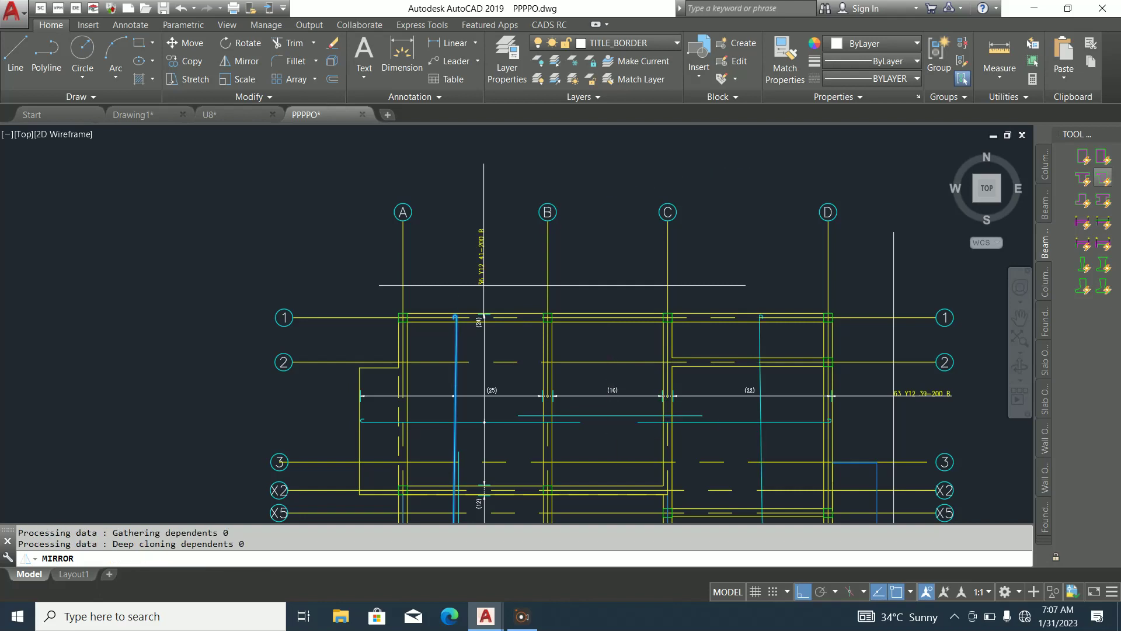
pyautogui.click(453, 280)
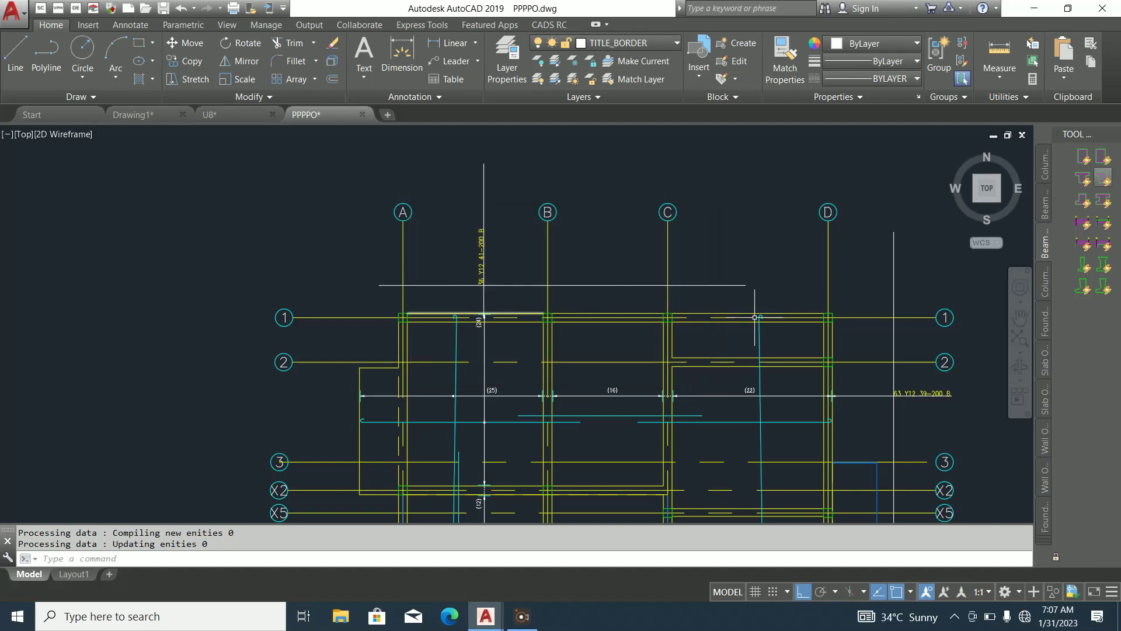
# Draw a short vertical reference line through the grid 1 beam between grids B and C
pyautogui.click(15, 55)
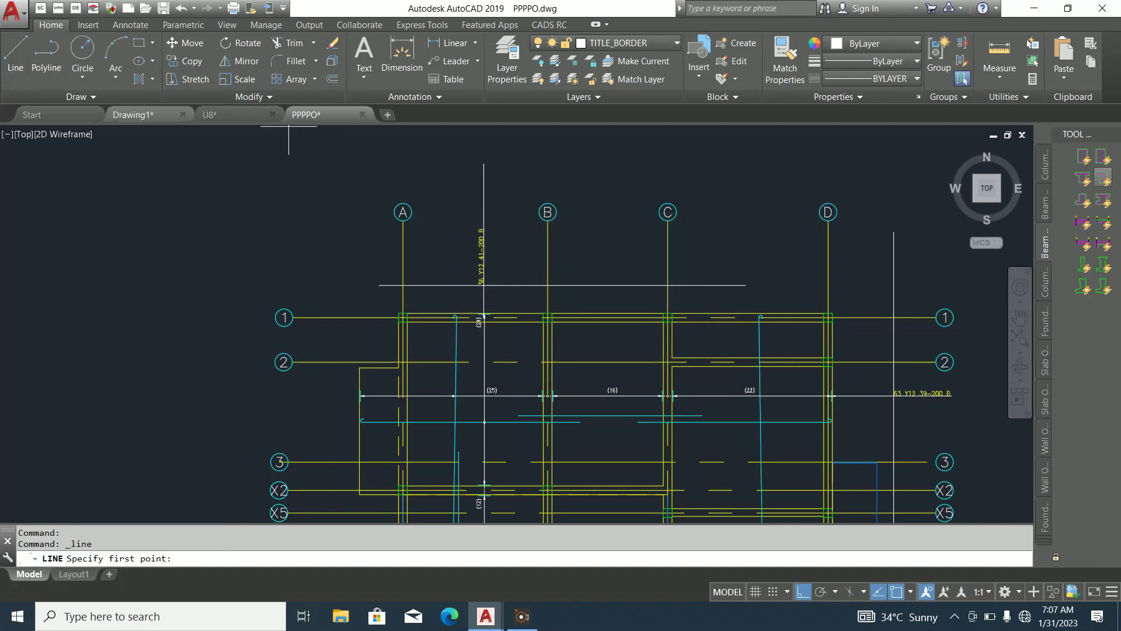
pyautogui.click(601, 340)
pyautogui.press('Escape')
# Move the mirrored bar by its upper end into bay B–C, placing it at the reference line on the grid 1 beam's outer edge
pyautogui.click(834, 368)
pyautogui.click(758, 314)
pyautogui.click(759, 314)
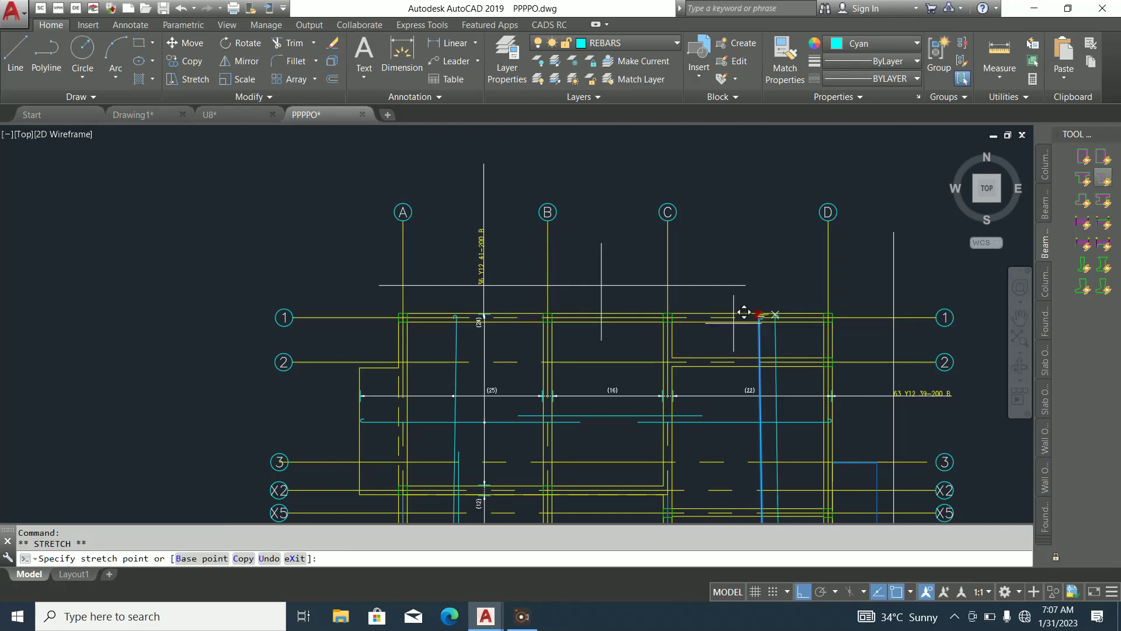
pyautogui.scroll(4, 613, 327)
pyautogui.click(584, 302)
# Erase the vertical reference line crossing the grid 1 beam between grids B and C
pyautogui.scroll(-2, 585, 346)
pyautogui.press('Escape')
pyautogui.click(600, 292)
pyautogui.click(521, 283)
pyautogui.press('Delete')
# Shift the mirrored bar in bay B–C 25 units down from the grid 1 beam's outer edge
pyautogui.scroll(4, 684, 332)
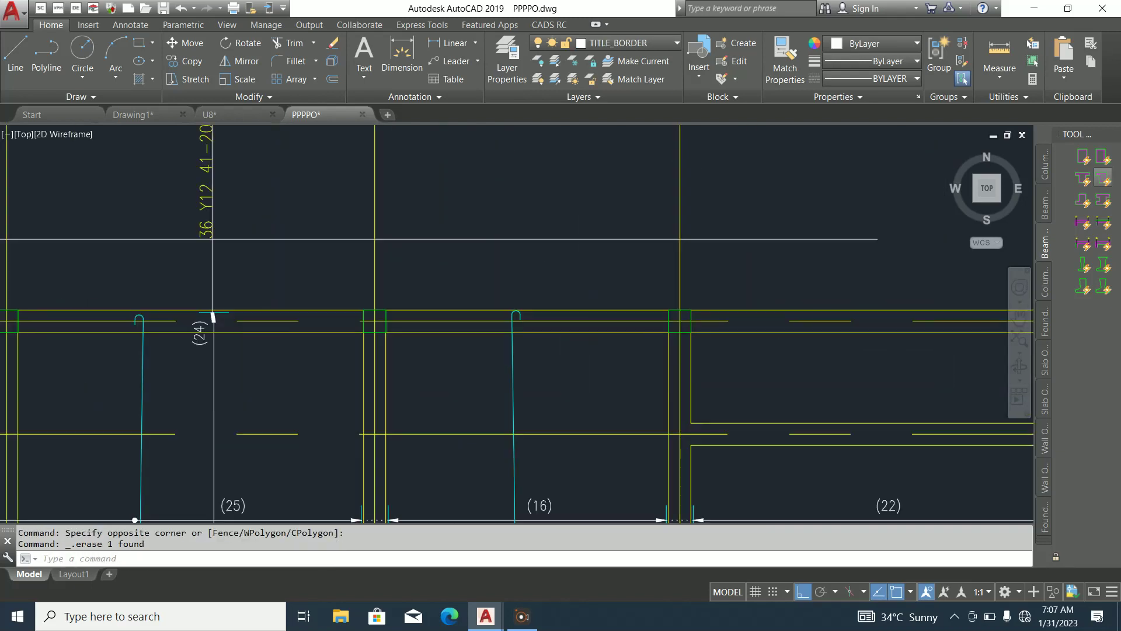
pyautogui.click(507, 425)
pyautogui.click(392, 386)
pyautogui.click(426, 299)
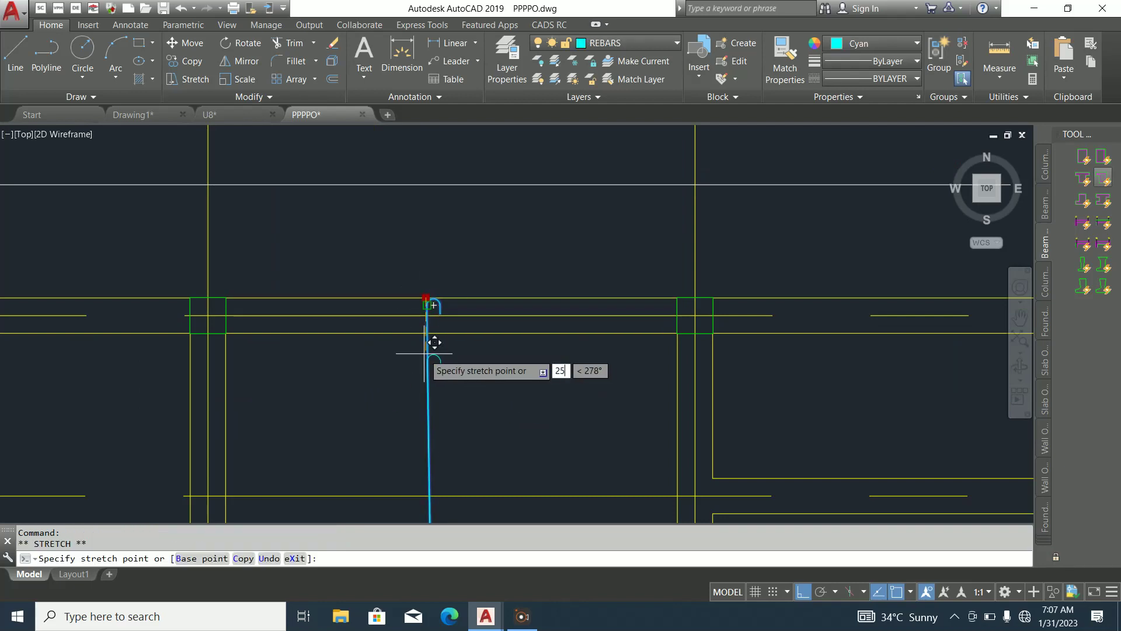
pyautogui.press('Return')
pyautogui.scroll(-4, 565, 313)
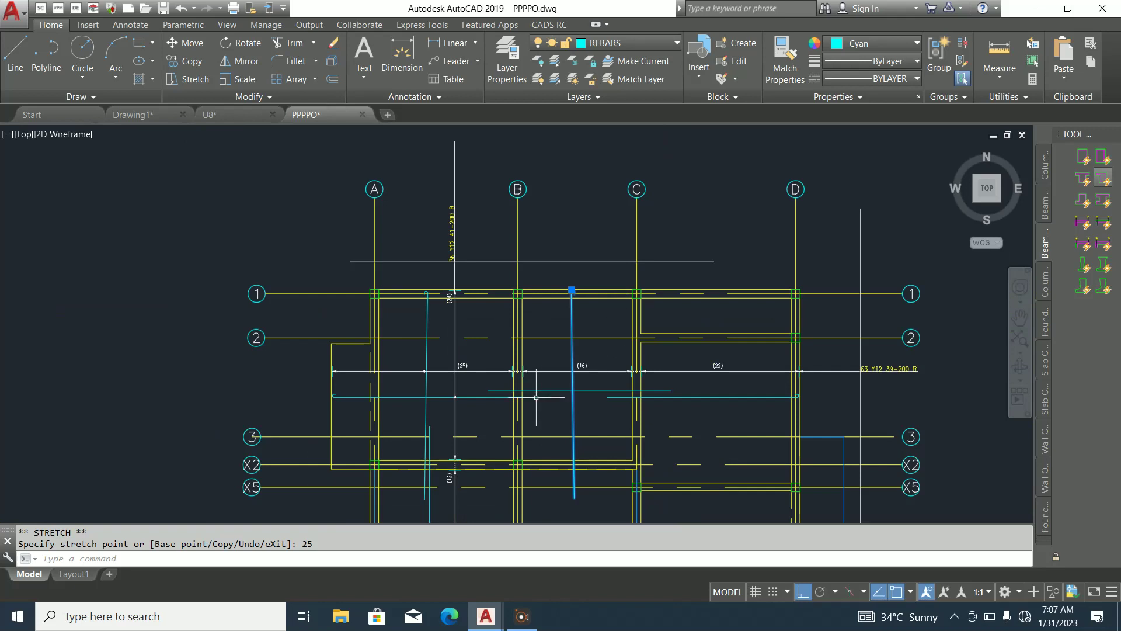
pyautogui.press('Escape')
# Measure the vertical distance along grid C from the grid 4 beam to the grid 6 beam with a temporary dimension
pyautogui.moveTo(604, 392); pyautogui.dragTo(605, 160, button='middle')
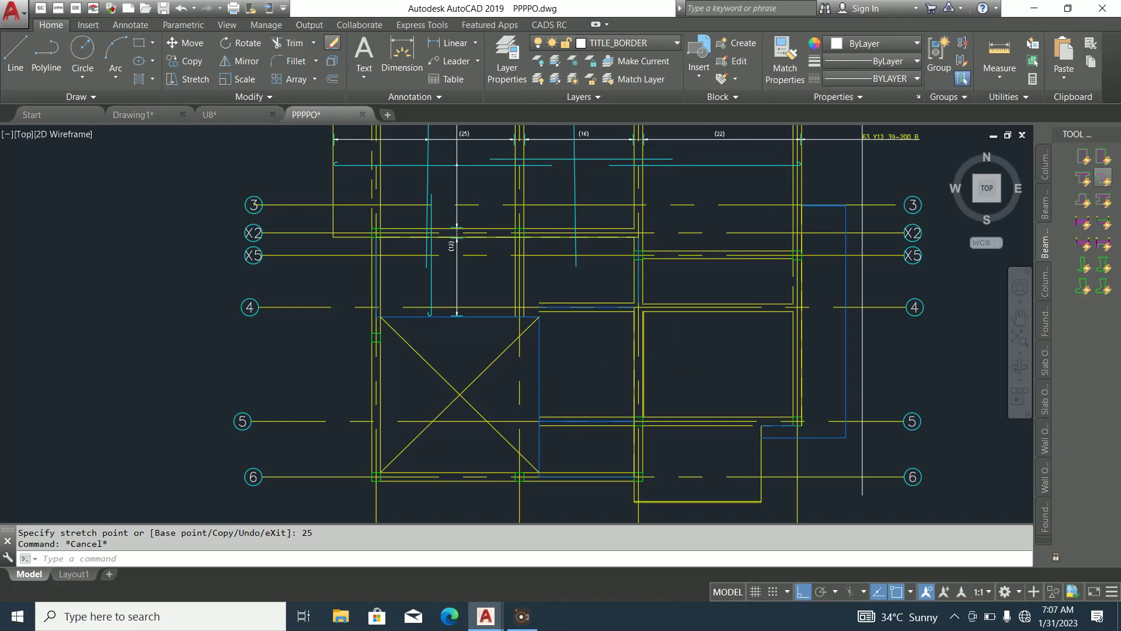
pyautogui.click(401, 56)
pyautogui.scroll(2, 638, 338)
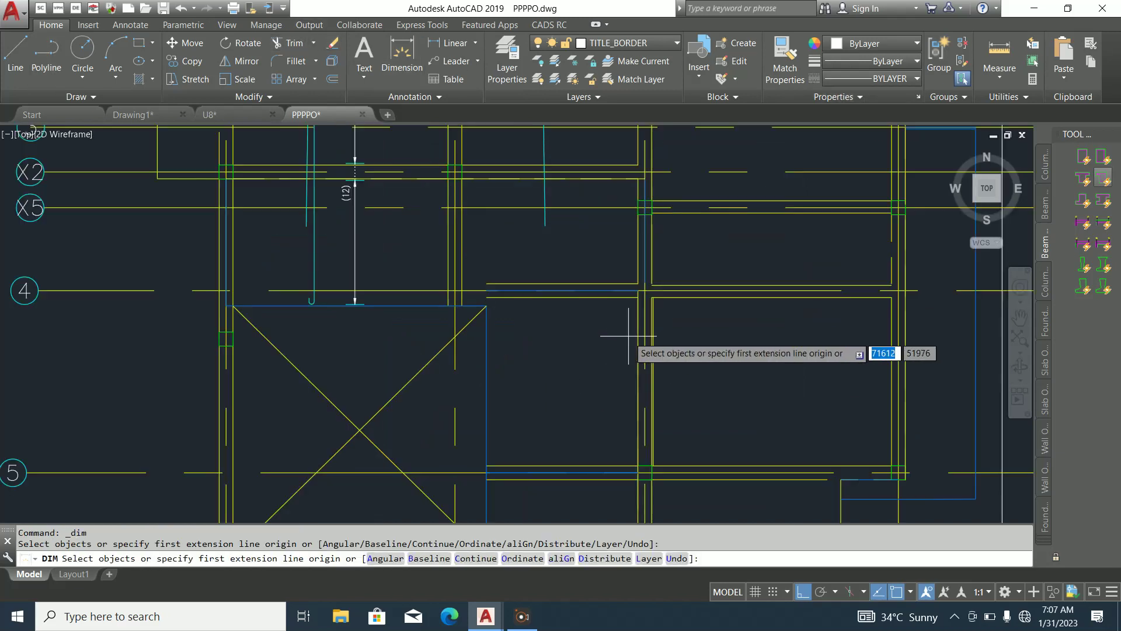
pyautogui.click(638, 289)
pyautogui.scroll(-4, 634, 251)
pyautogui.scroll(5, 637, 367)
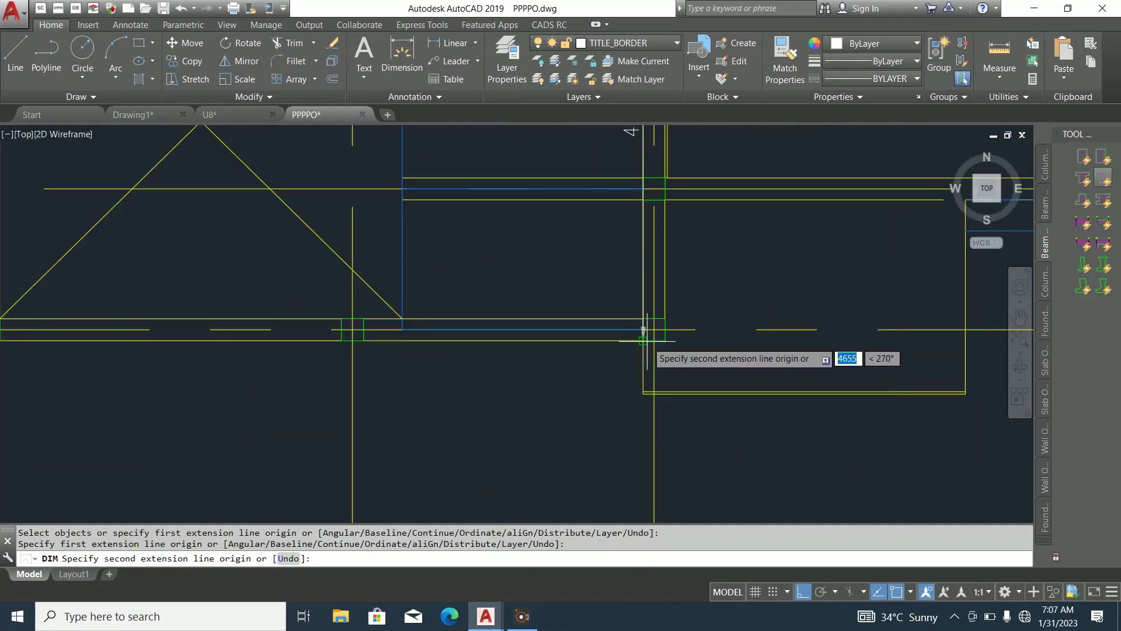
pyautogui.click(638, 364)
pyautogui.scroll(-4, 589, 376)
pyautogui.scroll(-3, 588, 317)
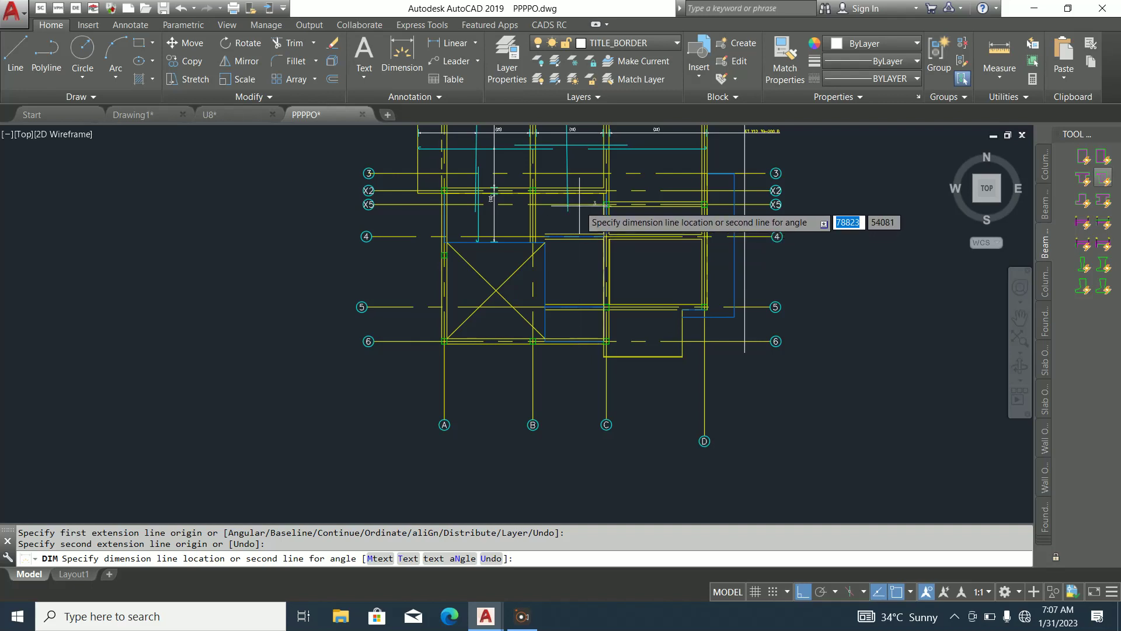
pyautogui.press('Escape')
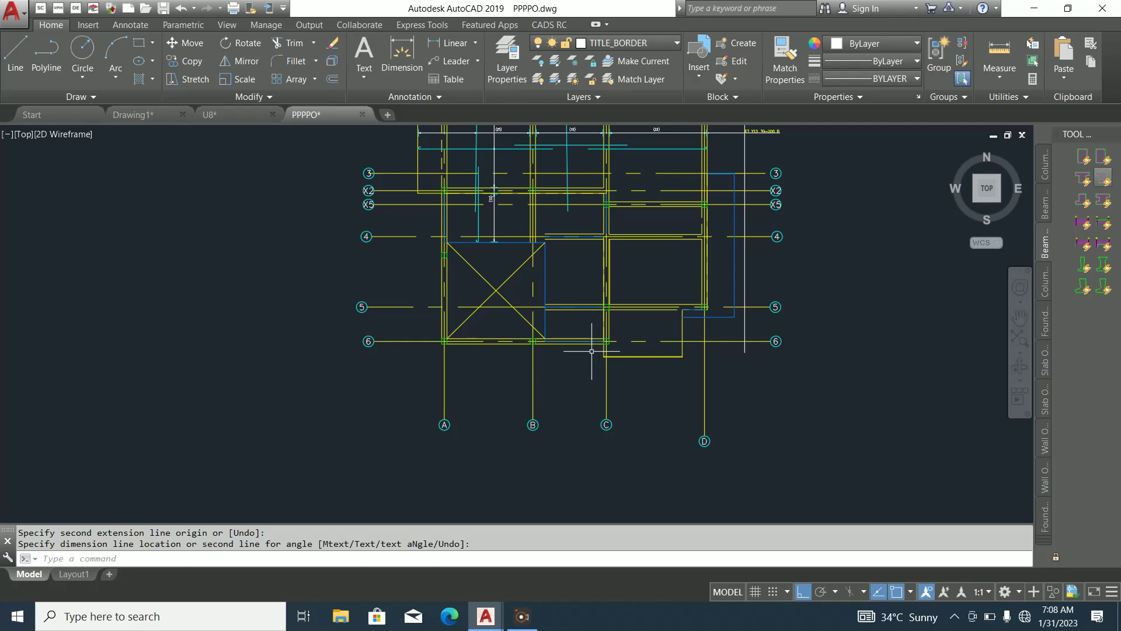
# Define a shape code 32 Y12 side-view bar with note B and a first-bar length of 2140 for a new bar range
pyautogui.scroll(-2, 586, 351)
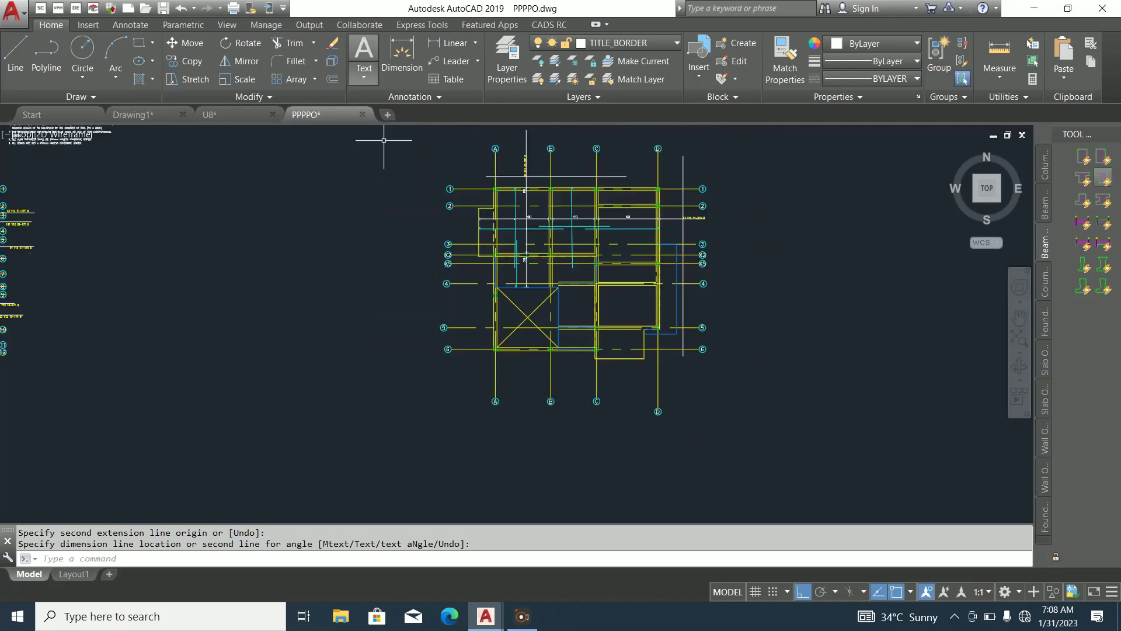
pyautogui.click(549, 25)
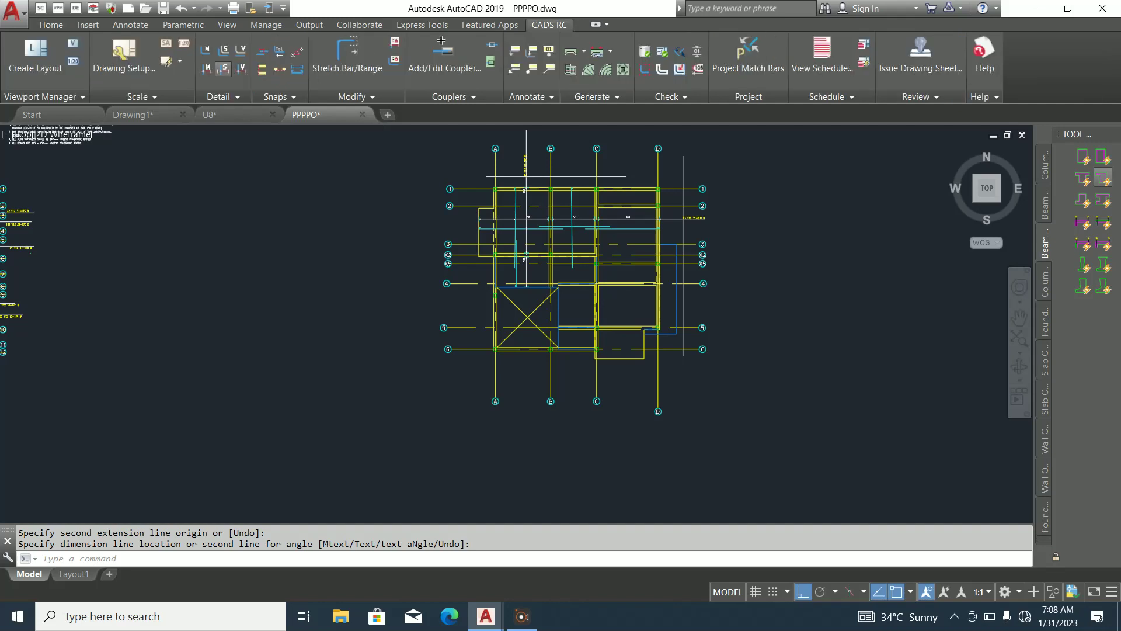
pyautogui.click(206, 69)
pyautogui.click(607, 187)
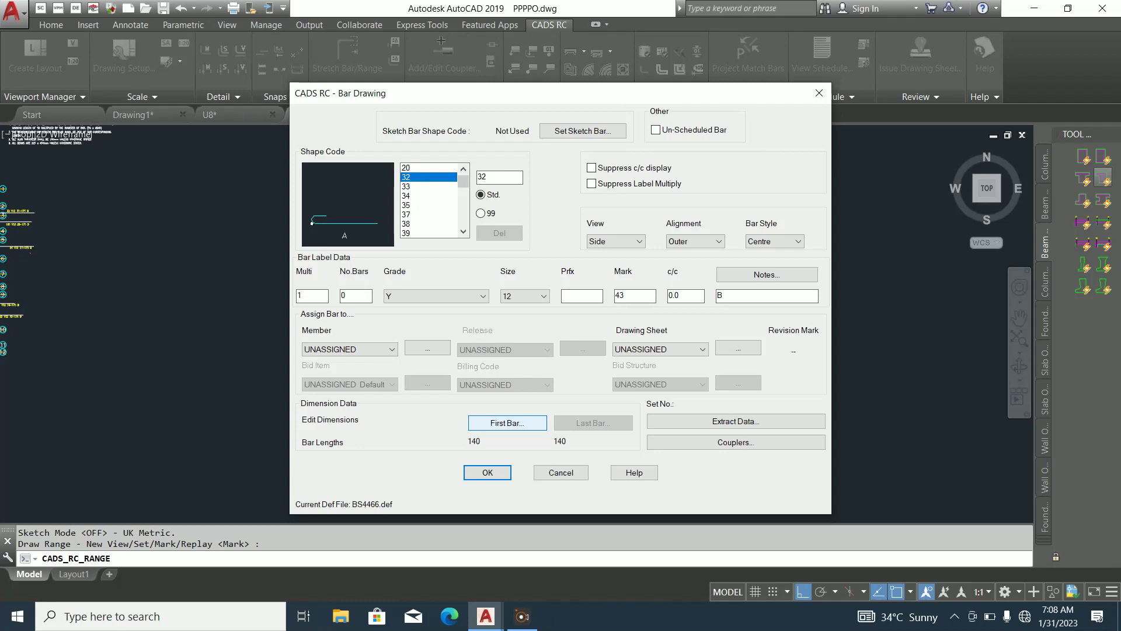
pyautogui.click(507, 422)
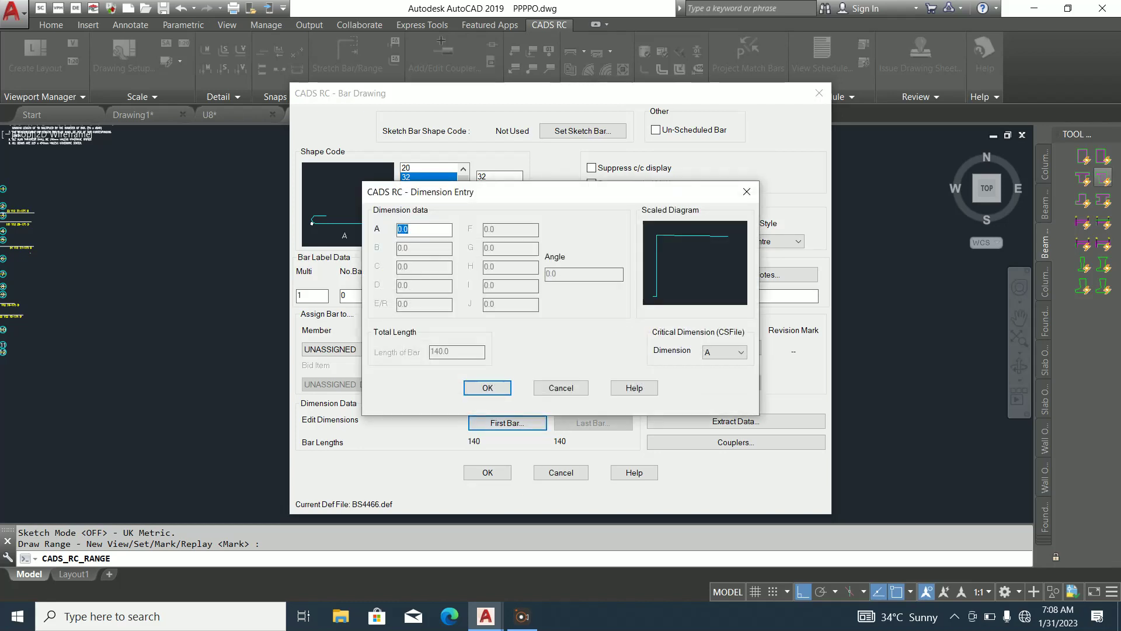
pyautogui.press('Return')
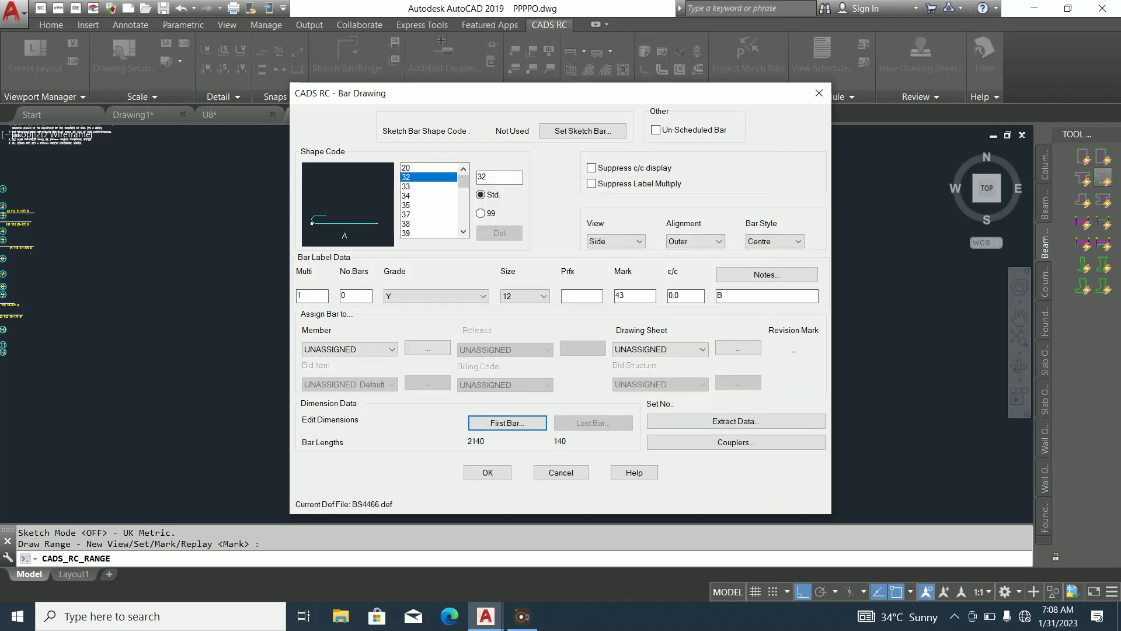
pyautogui.press('Return')
# Place the bar vertically across the grid 6 beam between the void and grid C, running up towards grid 5 with its hook at the lower end
pyautogui.scroll(4, 578, 351)
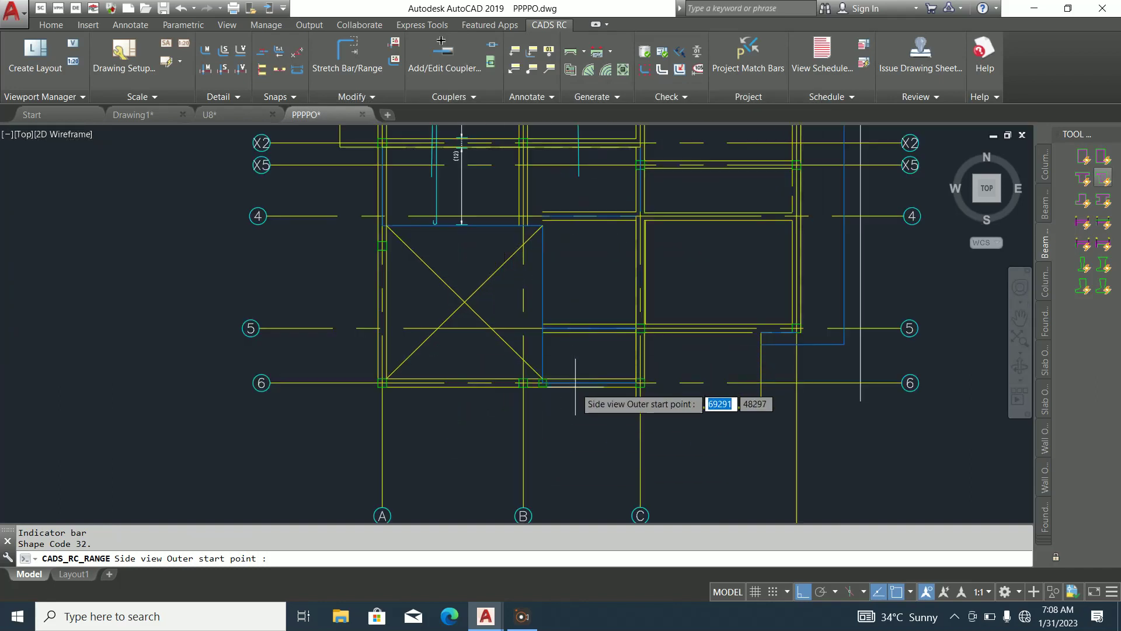
pyautogui.click(578, 402)
pyautogui.click(580, 273)
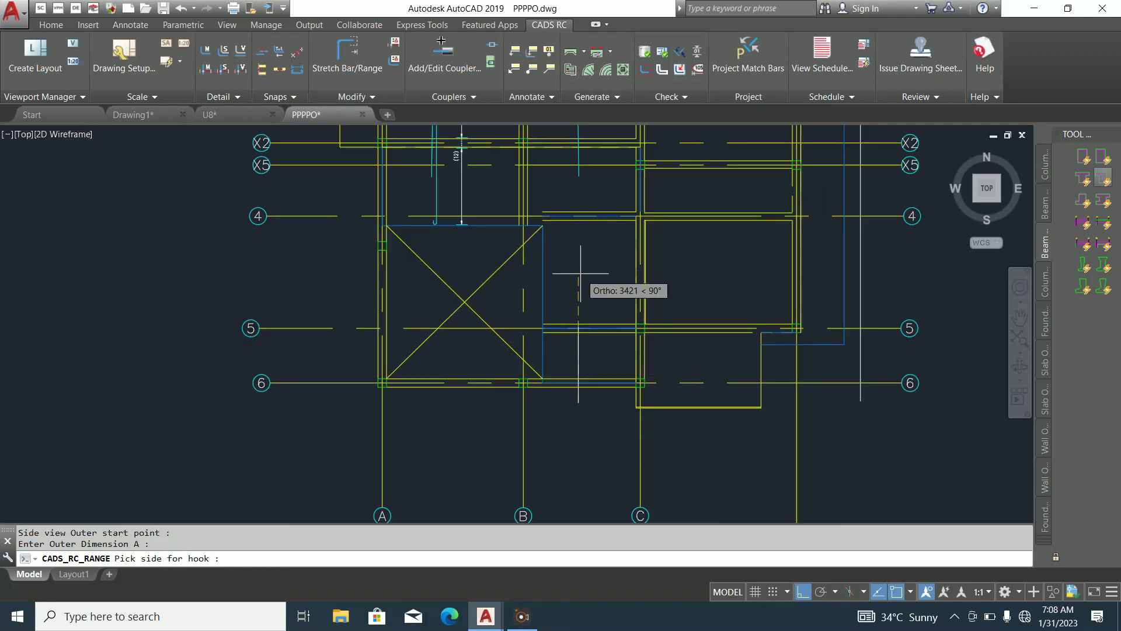
pyautogui.click(580, 273)
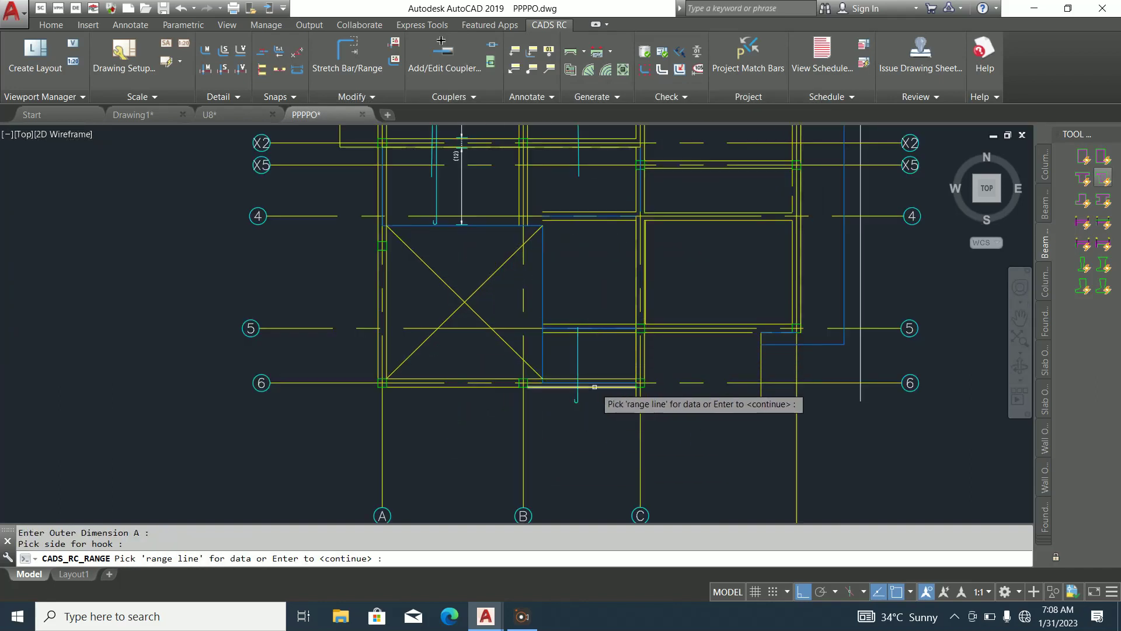
# Run the bar range horizontally from the grid C beam's inner face to the void's edge, with 25 offsets at both ends
pyautogui.scroll(-2, 585, 377)
pyautogui.scroll(5, 585, 377)
pyautogui.scroll(-3, 570, 402)
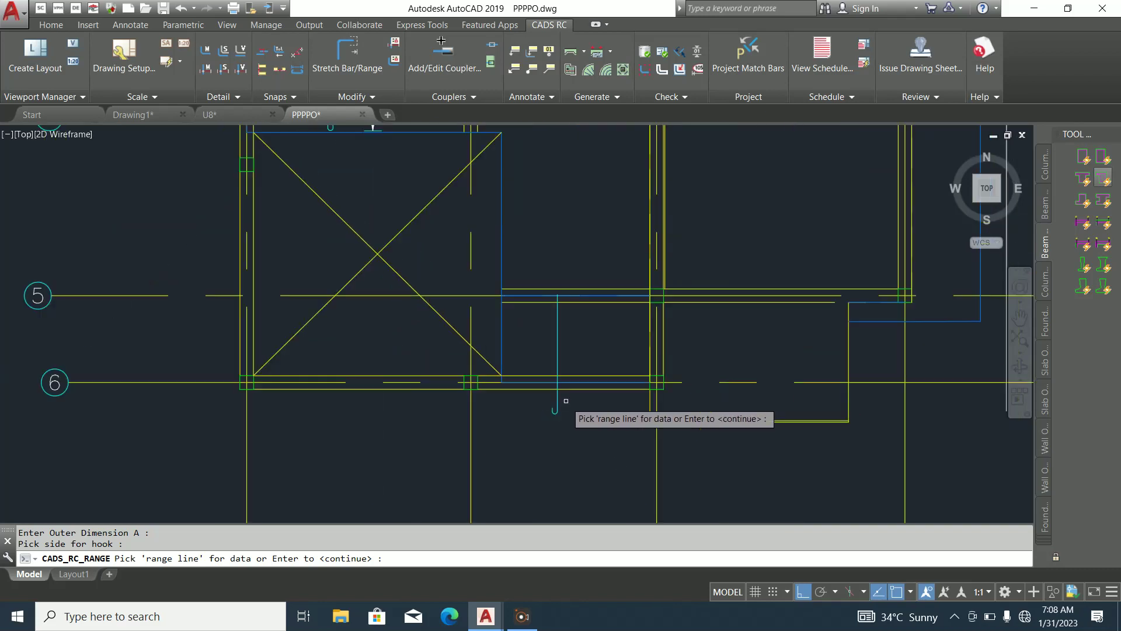
pyautogui.scroll(4, 619, 320)
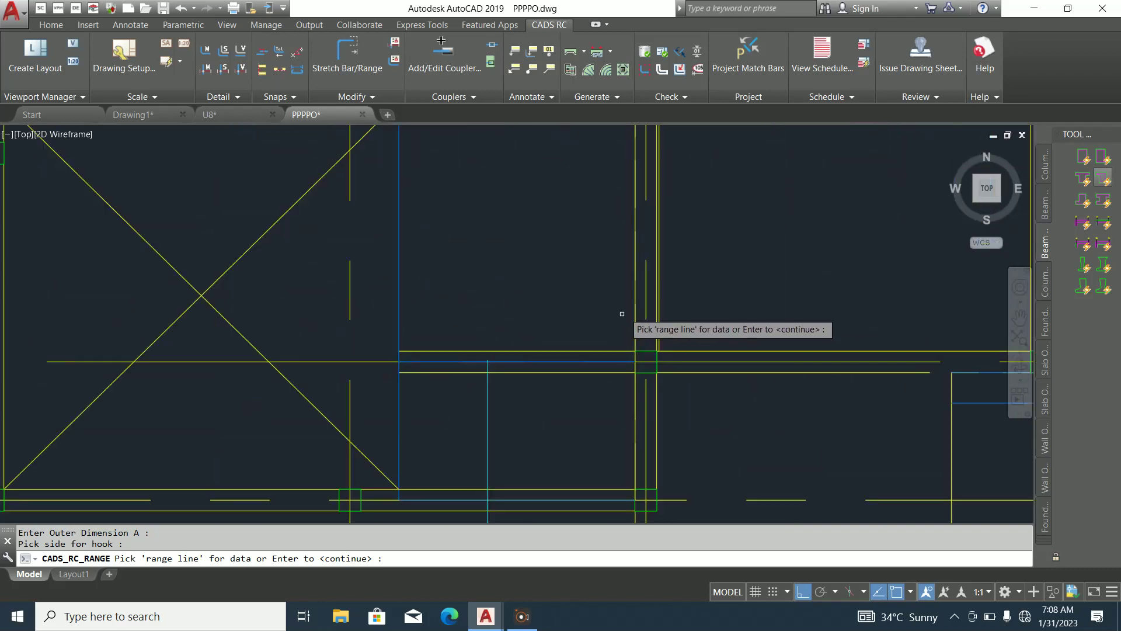
pyautogui.press('Return')
pyautogui.click(635, 232)
pyautogui.press('Return')
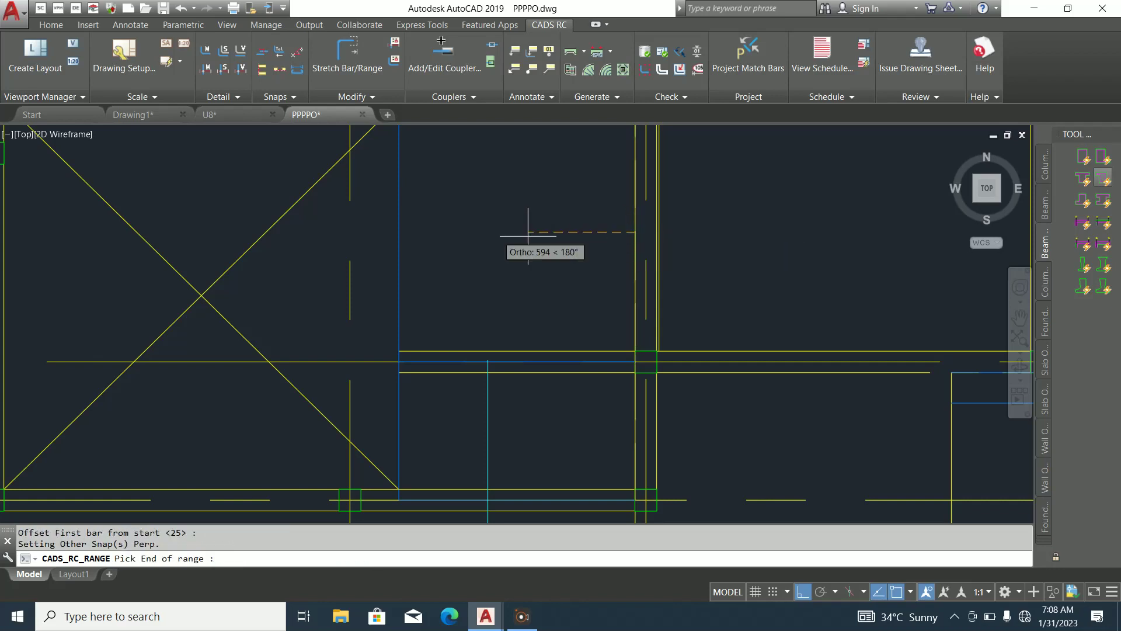
pyautogui.click(399, 232)
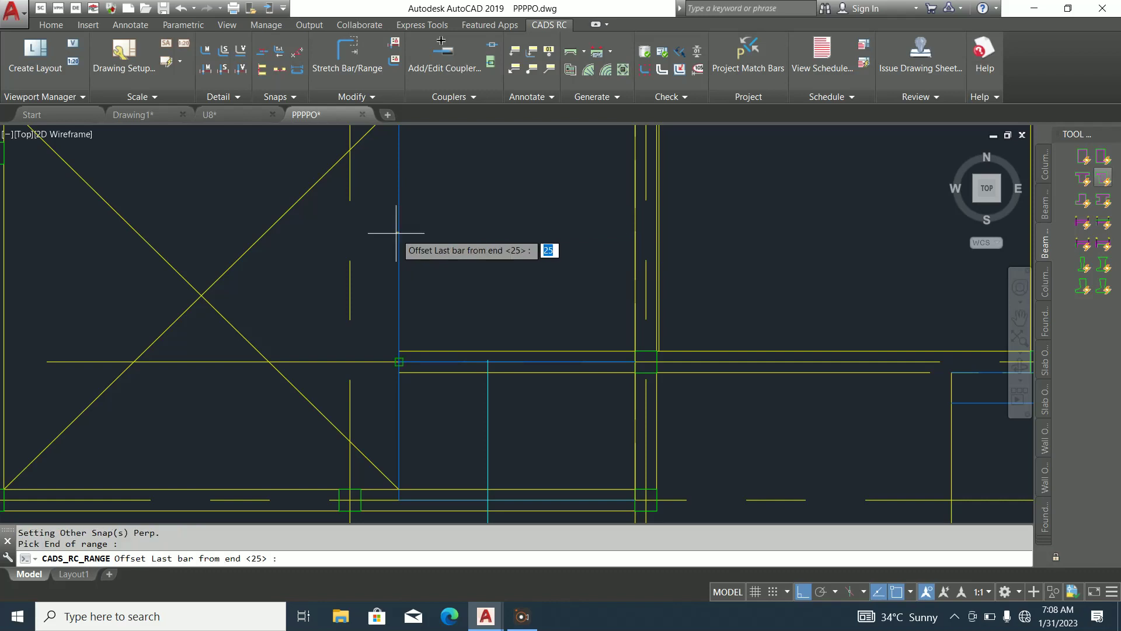
pyautogui.press('Return')
pyautogui.press('Return')
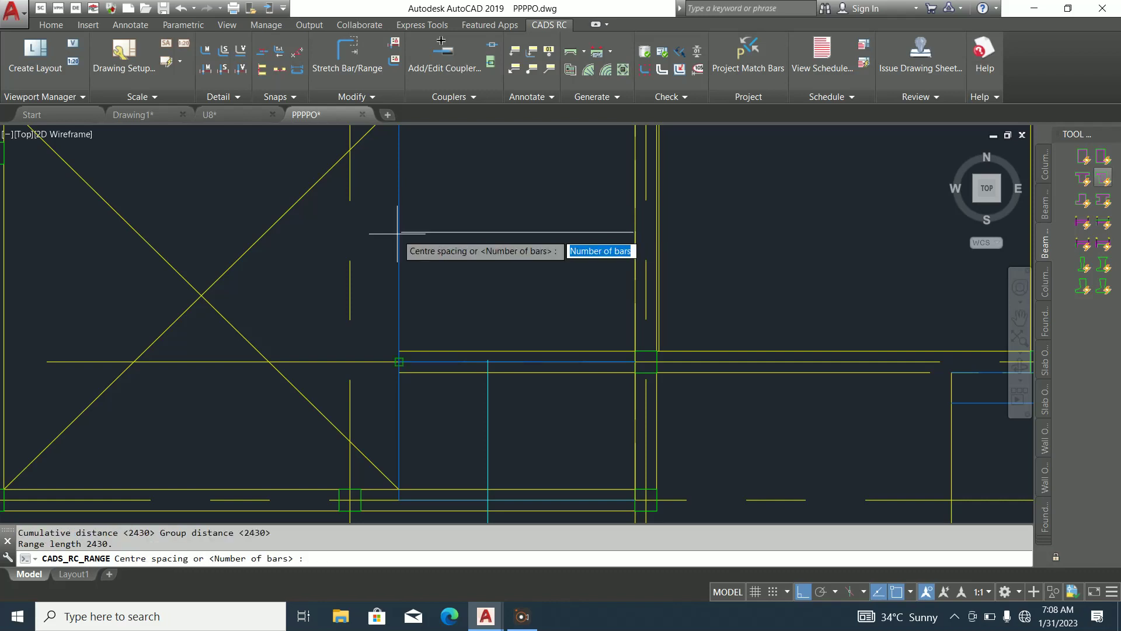
# Space the bars in the range at 200 centres and finish the range with its default options
pyautogui.write('200')
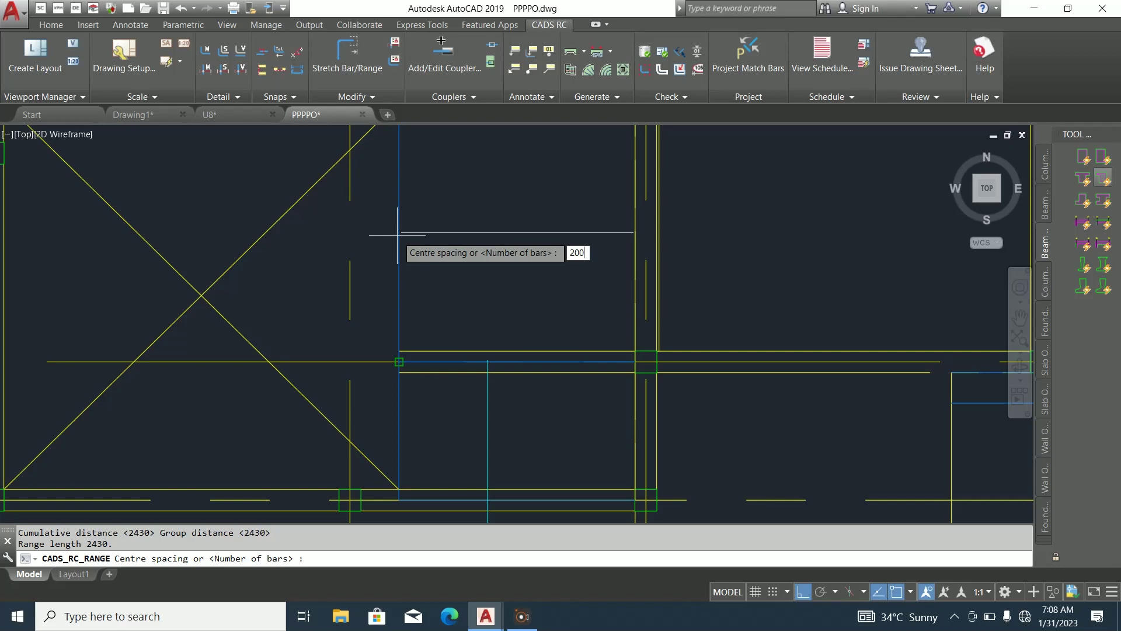
pyautogui.press('Return')
pyautogui.press('Return')
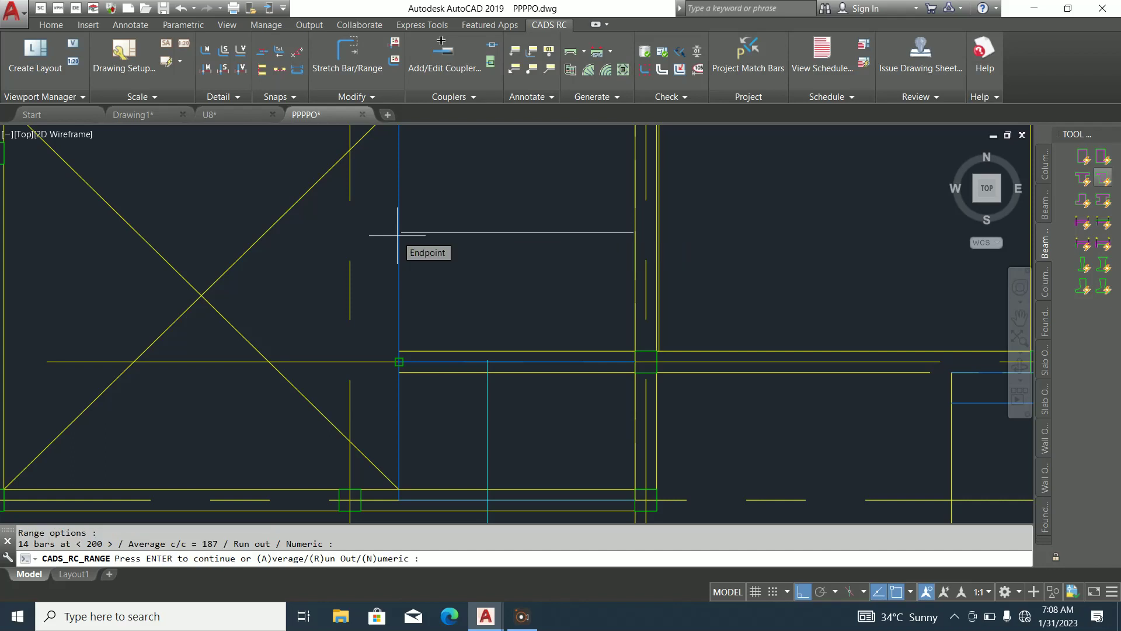
pyautogui.press('Return')
pyautogui.press('Return')
pyautogui.press('Return')
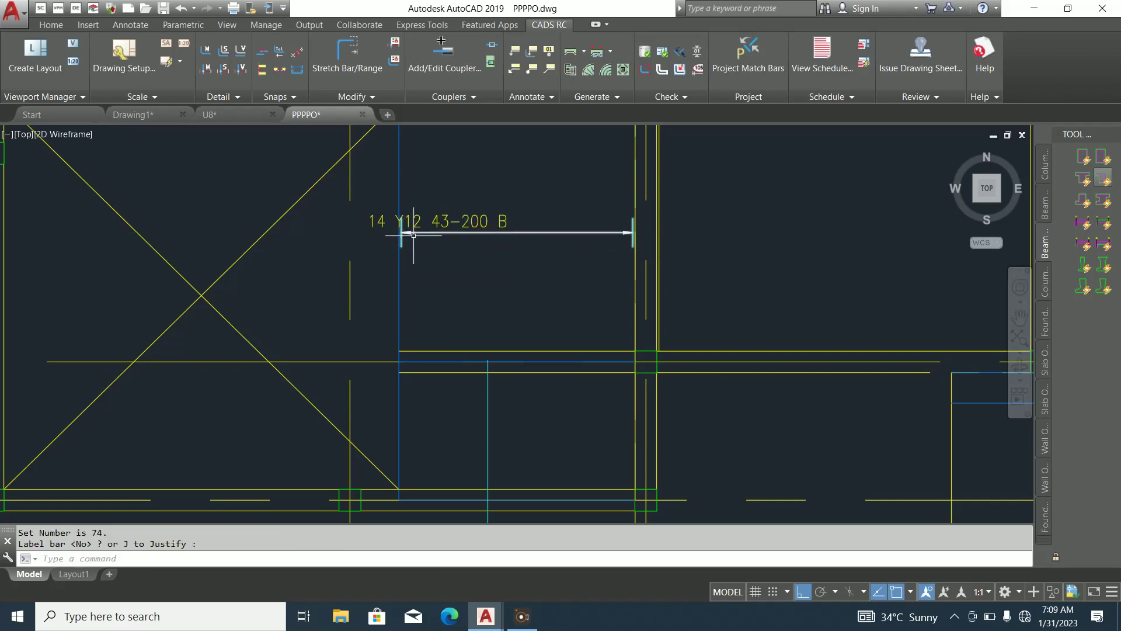
# Erase the new range's label and range line from the drawing, using Erase Bar View so the bars stay in the schedule
pyautogui.click(436, 223)
pyautogui.rightClick(438, 196)
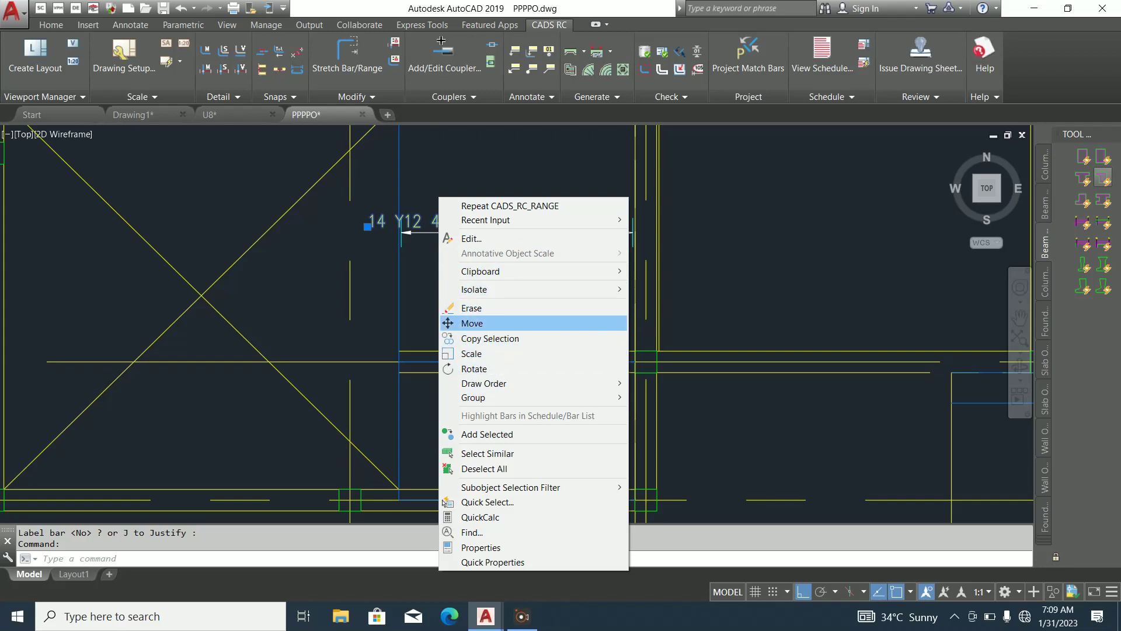
pyautogui.click(472, 307)
pyautogui.click(452, 279)
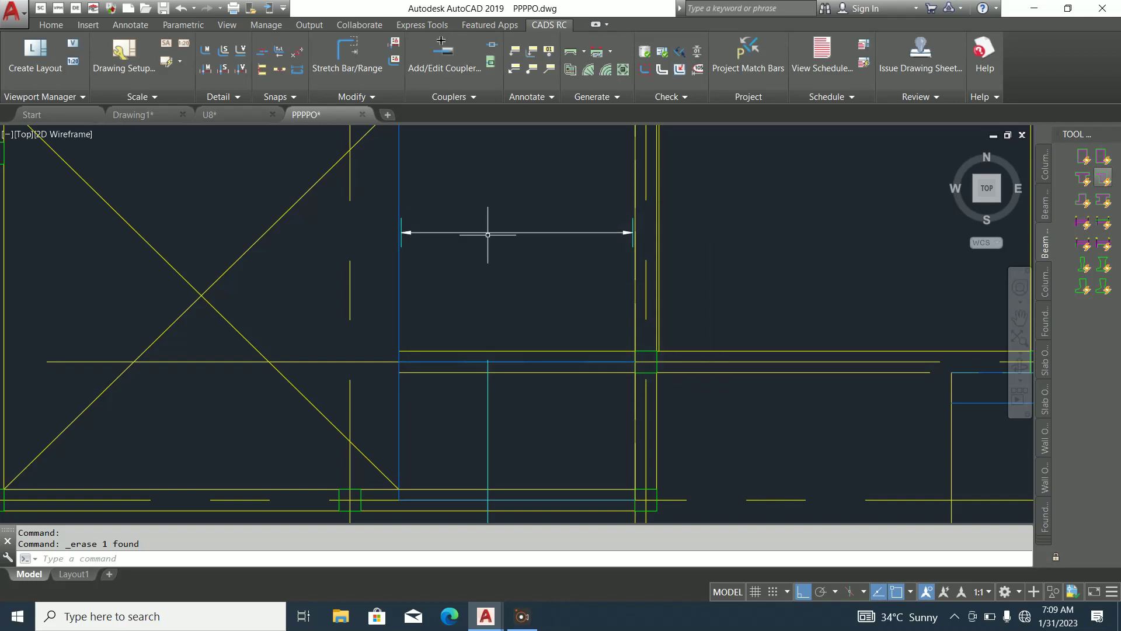
pyautogui.click(487, 232)
pyautogui.press('Delete')
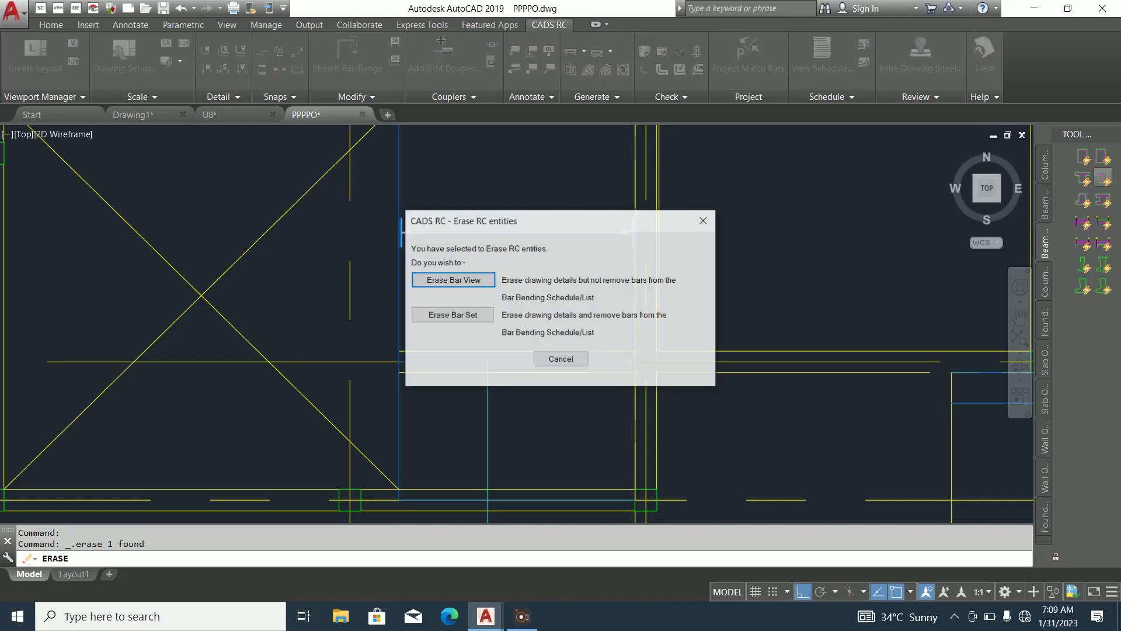
pyautogui.click(456, 280)
pyautogui.scroll(-5, 497, 371)
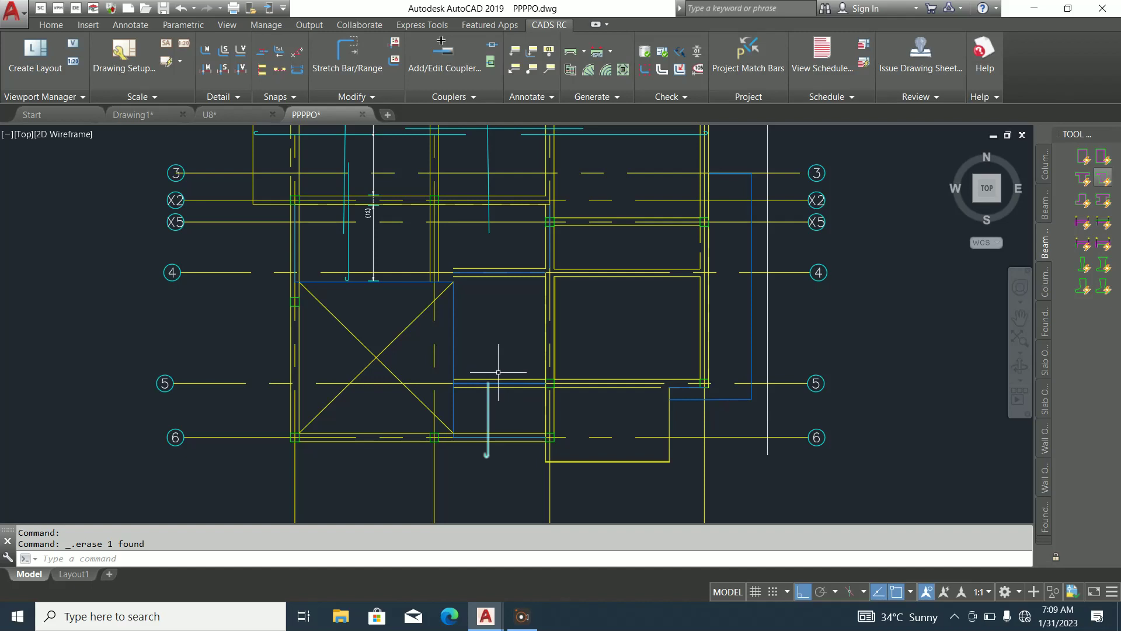
pyautogui.scroll(3, 505, 248)
pyautogui.press('Escape')
pyautogui.write('o')
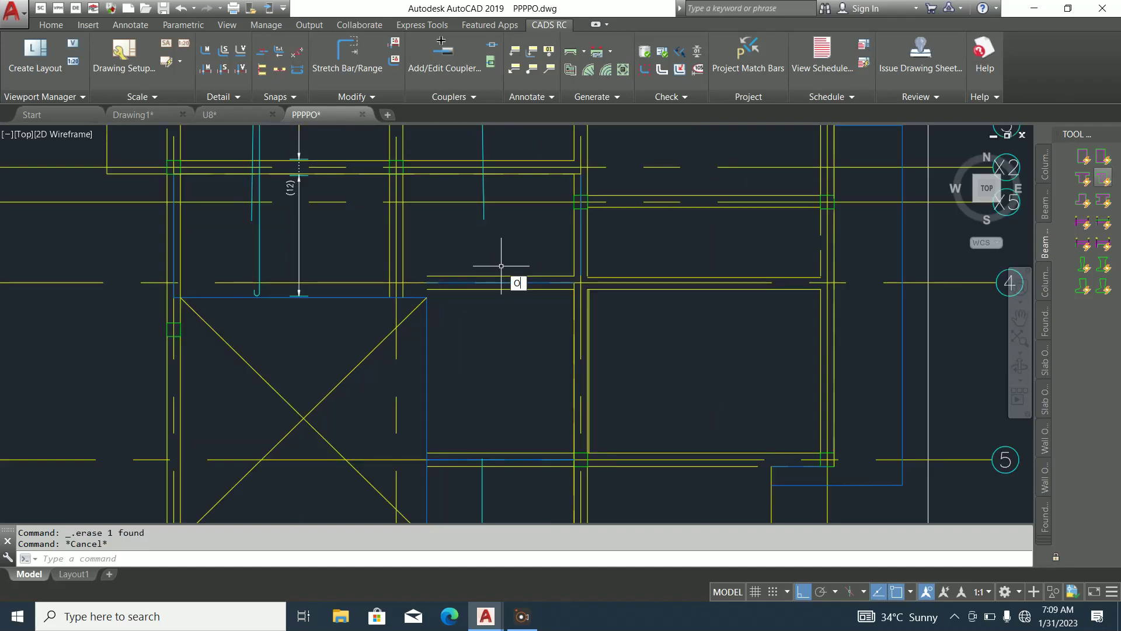
pyautogui.press('Return')
pyautogui.write('6')
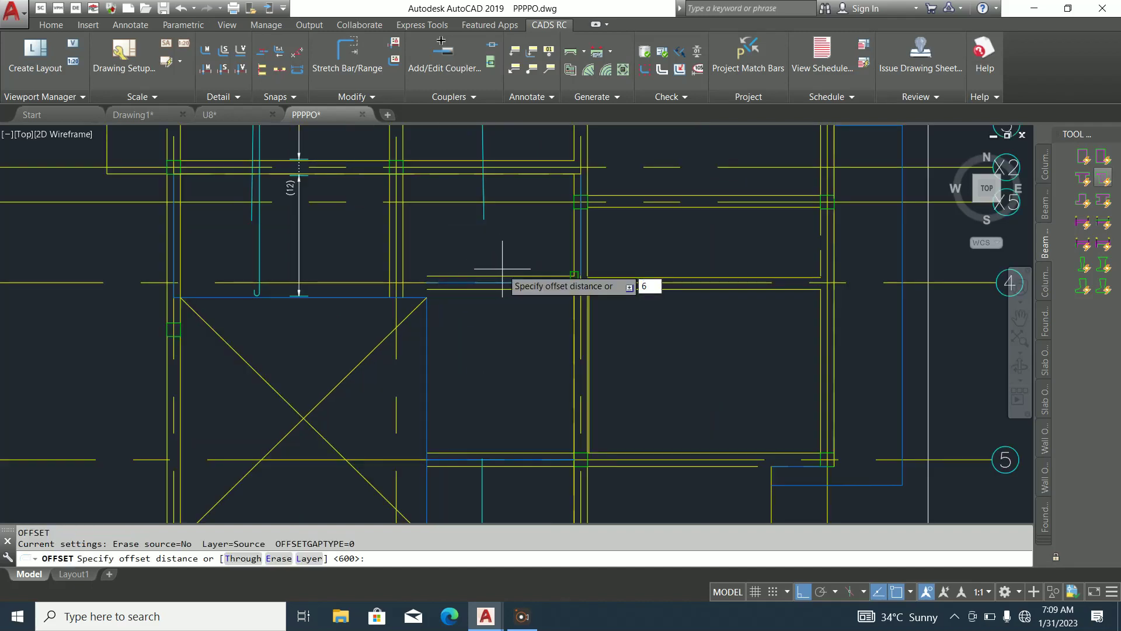
pyautogui.press('Return')
pyautogui.press('Return')
pyautogui.press('Return')
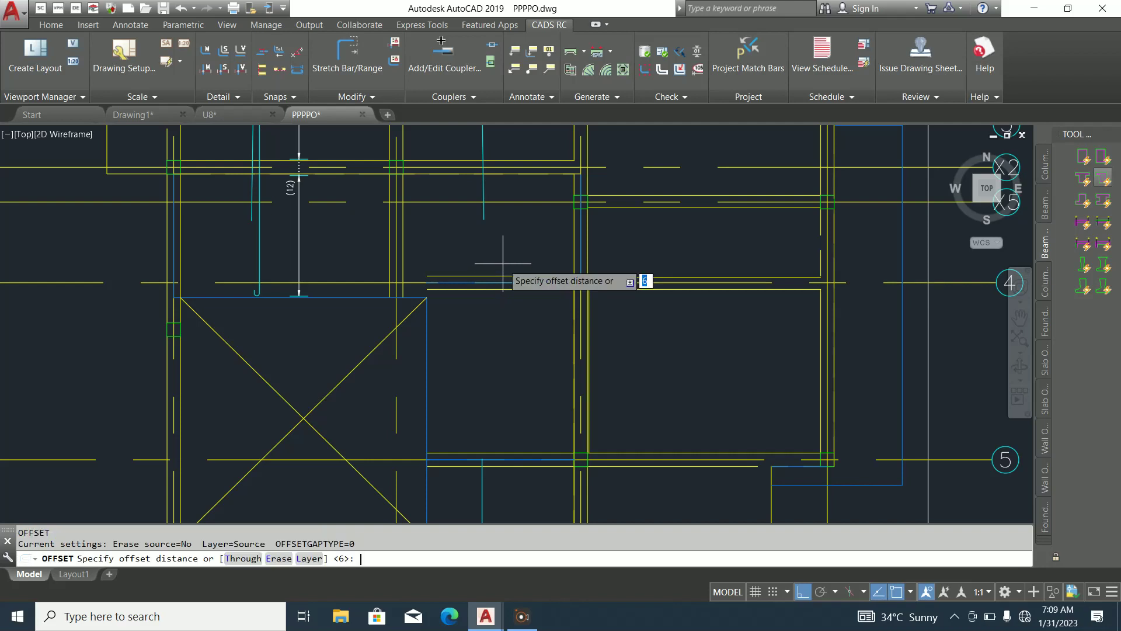
pyautogui.press('Escape')
pyautogui.press('Escape')
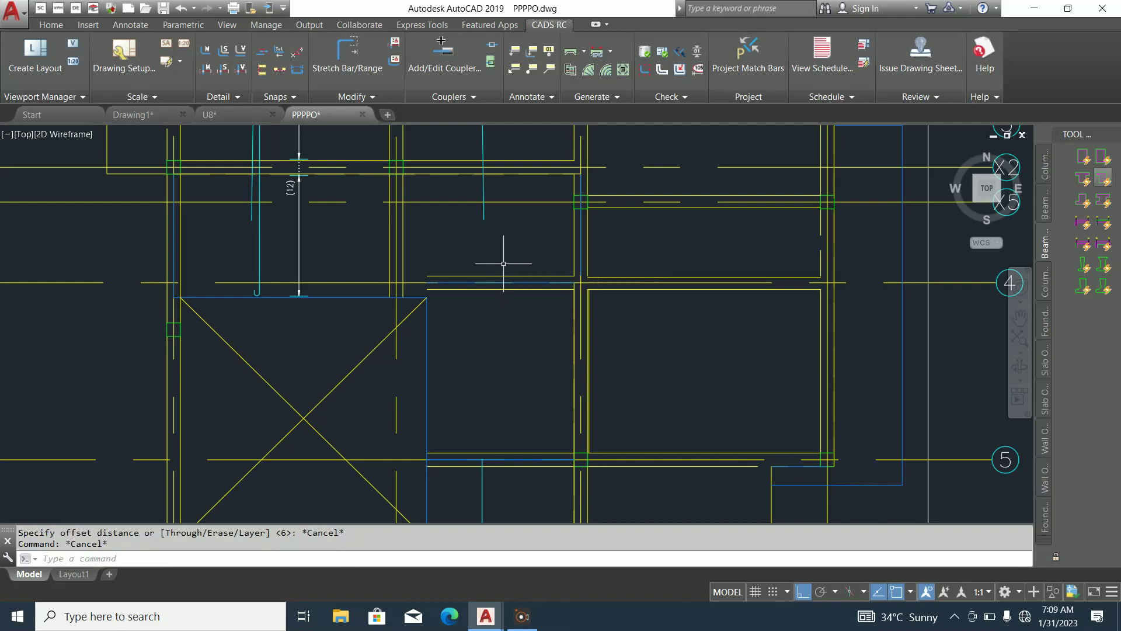
# Offset the grid 4 beam's upper edge 600 upward between the void and grid C, erasing the copy offset downward
pyautogui.press('Return')
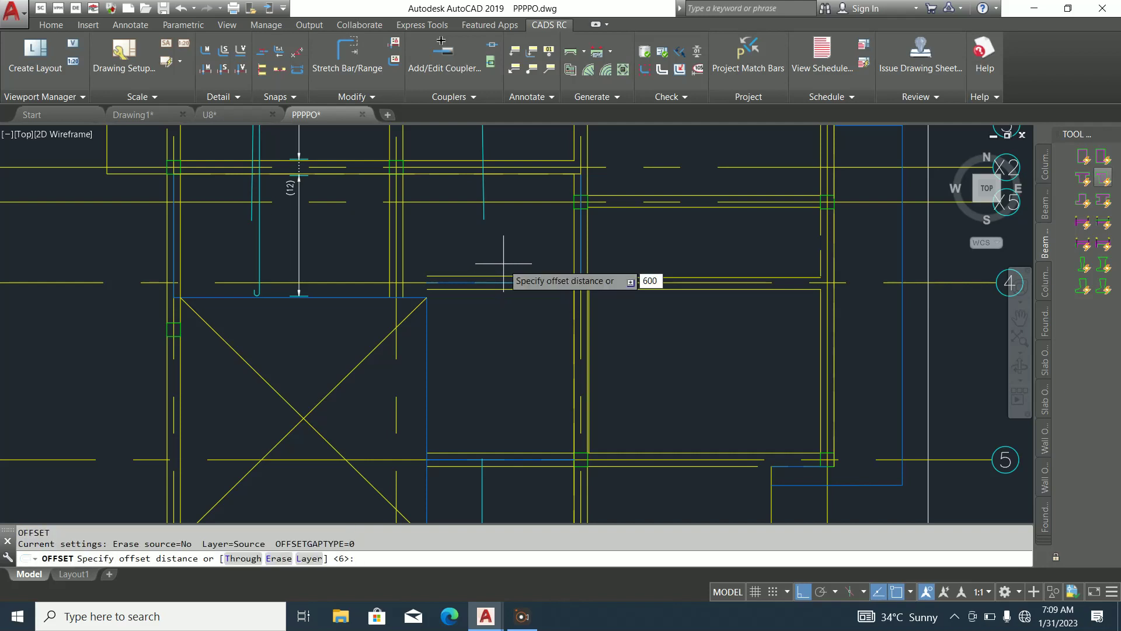
pyautogui.press('Return')
pyautogui.click(500, 275)
pyautogui.click(500, 288)
pyautogui.click(501, 275)
pyautogui.click(500, 257)
pyautogui.press('Escape')
pyautogui.click(532, 354)
pyautogui.click(507, 308)
pyautogui.press('Delete')
# Draw a vertical reference line down from the grid 6 beam's outer edge, starting where the hooked bar crosses it
pyautogui.scroll(-2, 512, 386)
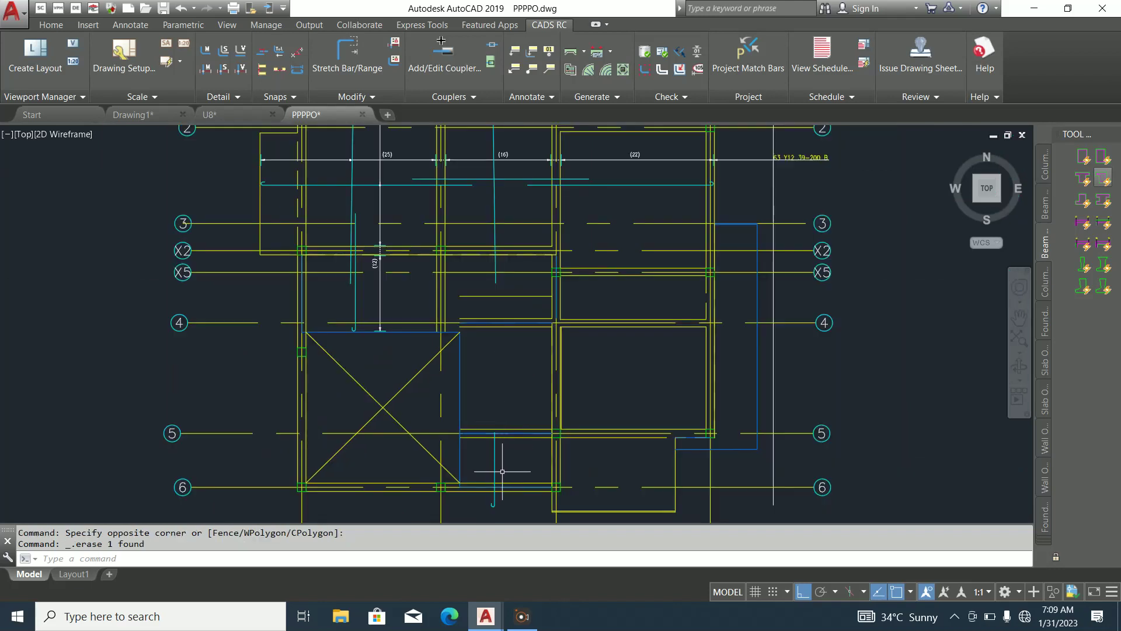
pyautogui.scroll(-1, 503, 472)
pyautogui.scroll(3, 505, 471)
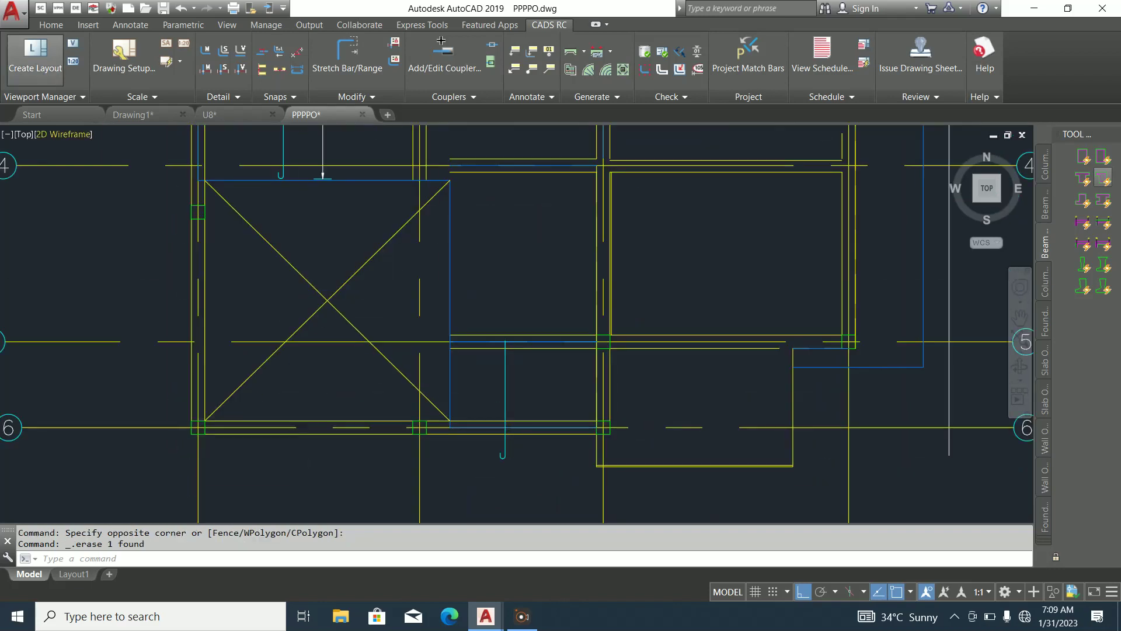
pyautogui.click(50, 25)
pyautogui.click(15, 55)
pyautogui.scroll(4, 314, 467)
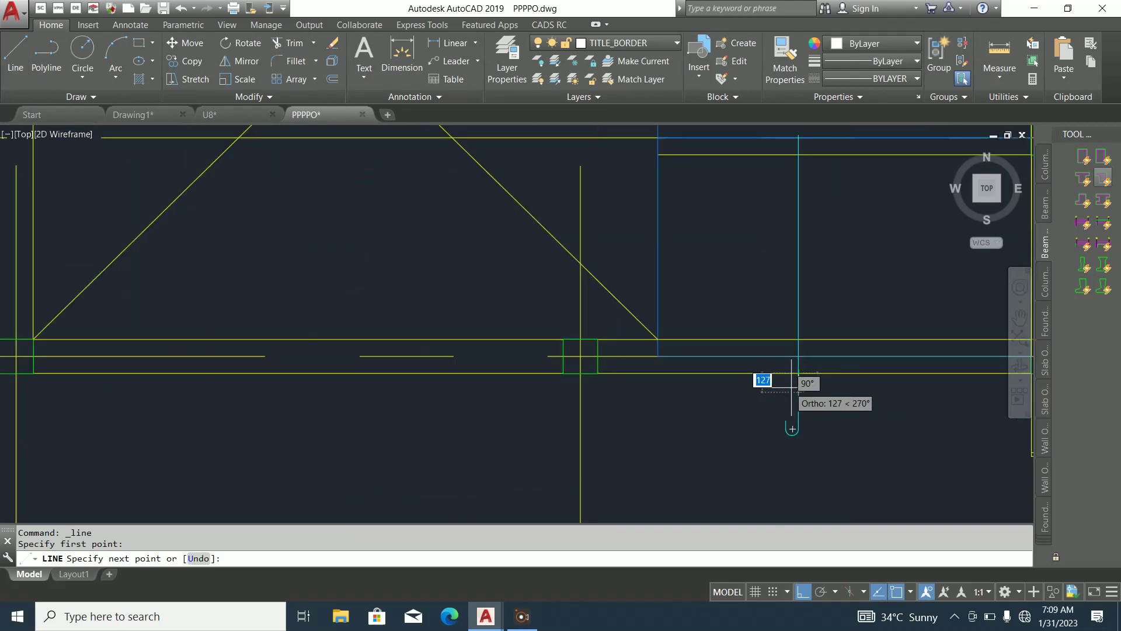
pyautogui.scroll(-6, 790, 382)
pyautogui.scroll(4, 797, 449)
pyautogui.press('Escape')
# Move the hooked bar up by its lower end onto the reference line's start at the grid 6 beam's outer edge
pyautogui.scroll(4, 785, 418)
pyautogui.click(790, 405)
pyautogui.click(754, 381)
pyautogui.click(797, 416)
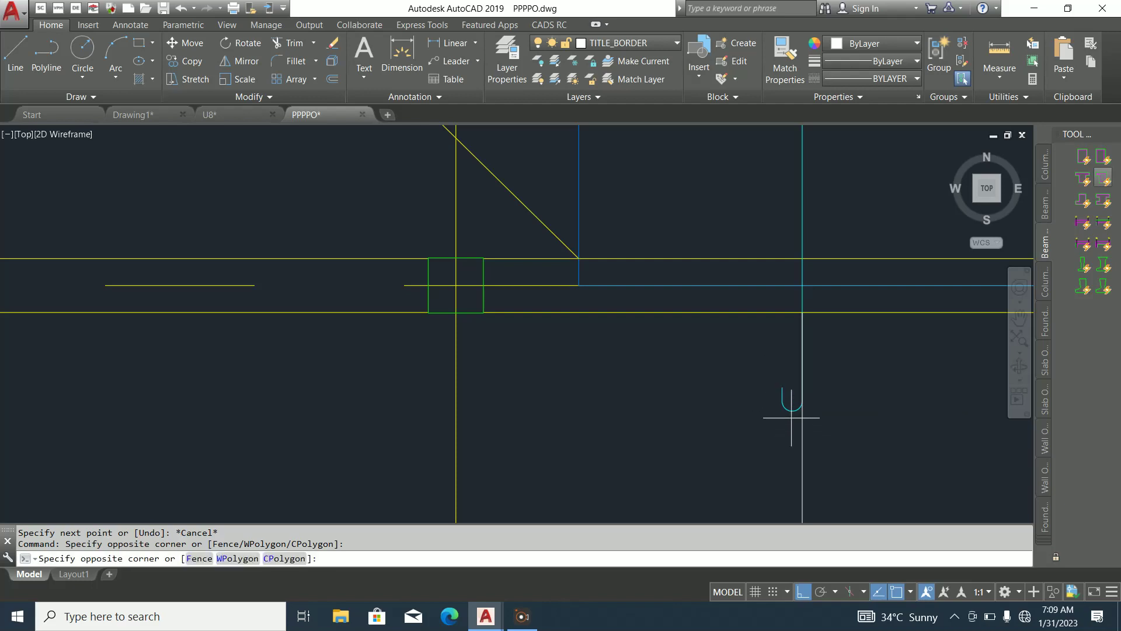
pyautogui.click(736, 393)
pyautogui.click(803, 412)
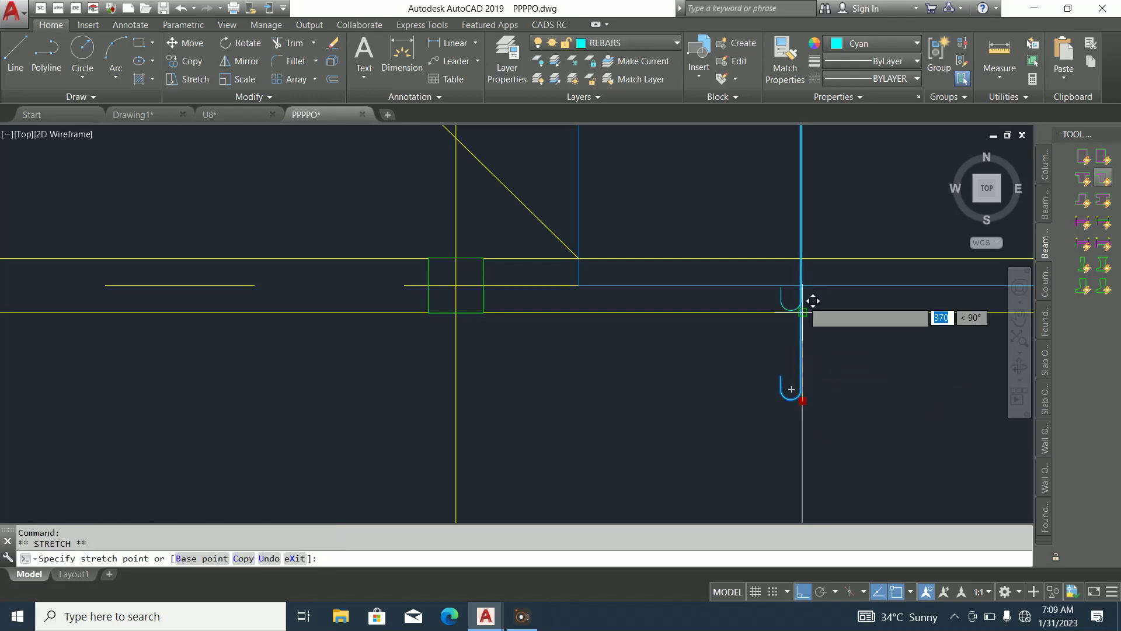
pyautogui.click(811, 307)
pyautogui.press('Escape')
# Erase the vertical reference line below the grid 6 beam
pyautogui.click(800, 413)
pyautogui.click(726, 400)
pyautogui.press('Delete')
# Shift the hooked bar 25 units up from the grid 6 beam's outer edge
pyautogui.scroll(4, 817, 289)
pyautogui.click(782, 339)
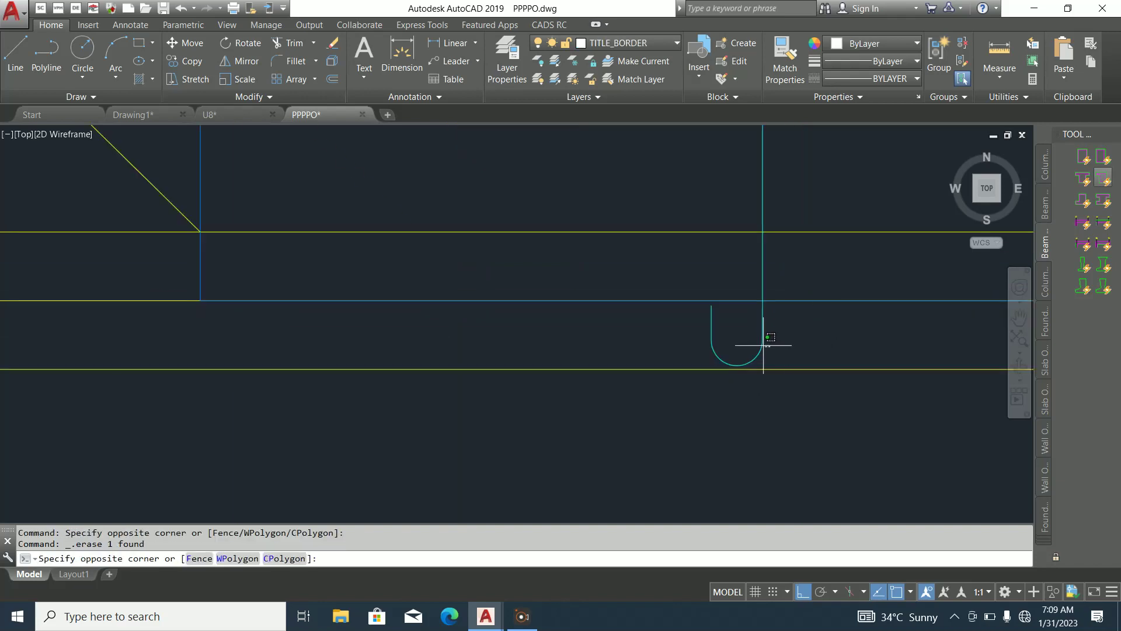
pyautogui.click(718, 339)
pyautogui.click(766, 369)
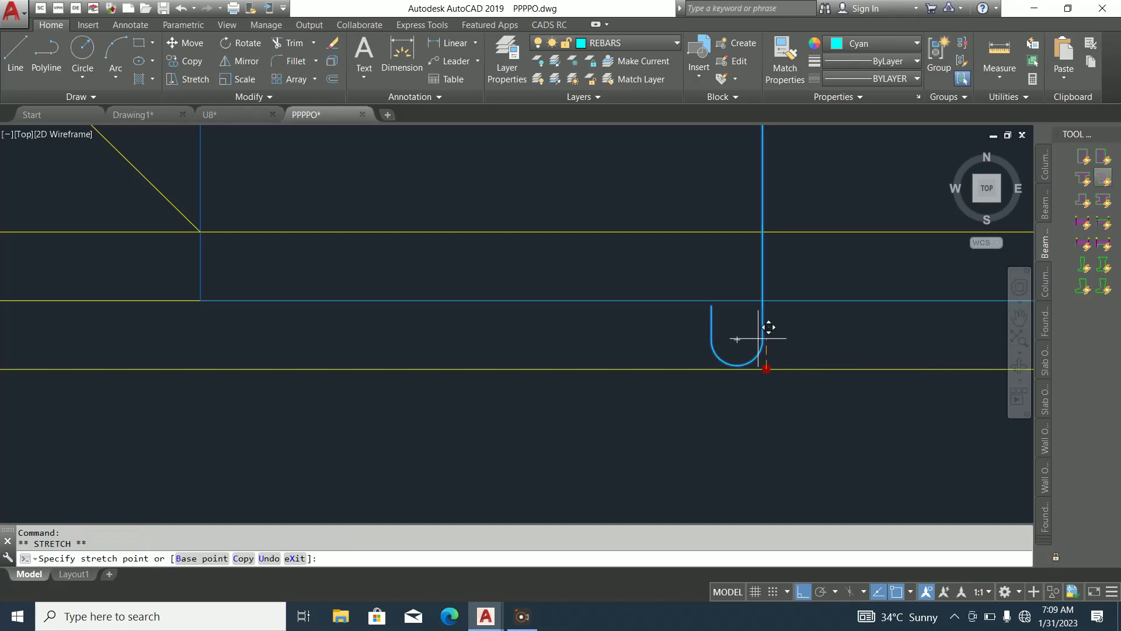
pyautogui.press('Return')
pyautogui.scroll(-12, 708, 416)
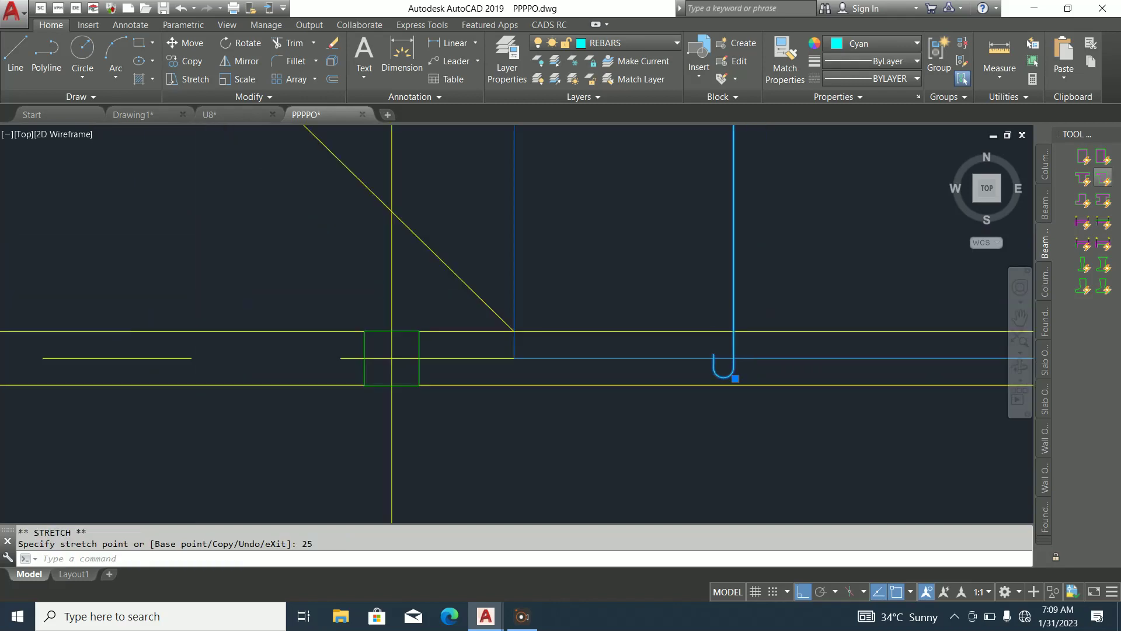
pyautogui.scroll(4, 752, 340)
pyautogui.press('Escape')
pyautogui.scroll(-10, 668, 355)
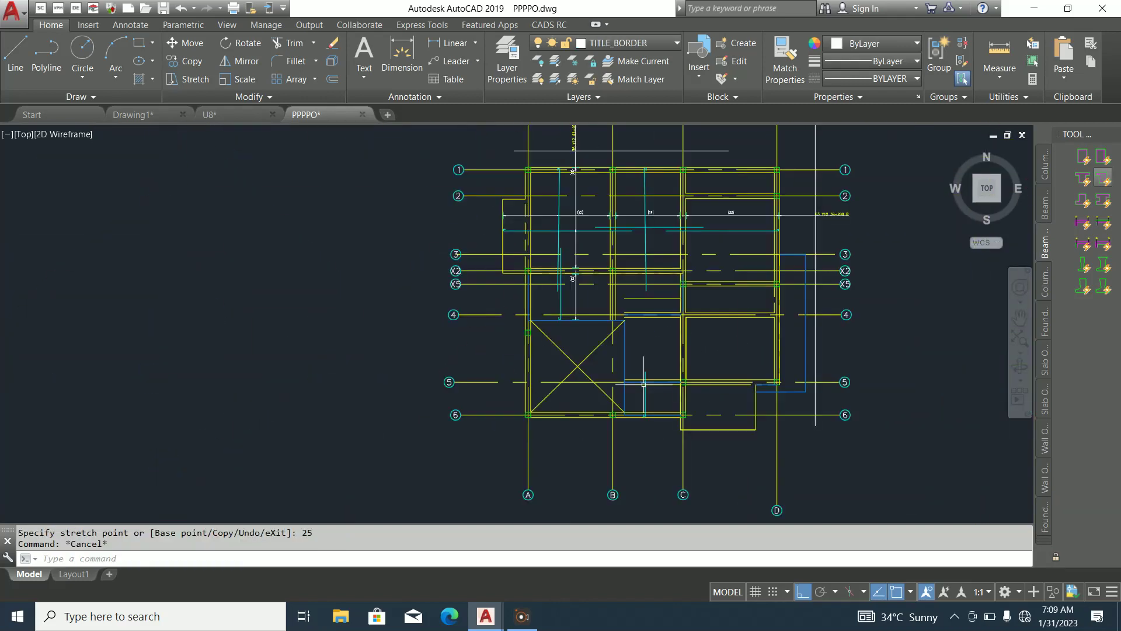
pyautogui.scroll(6, 657, 338)
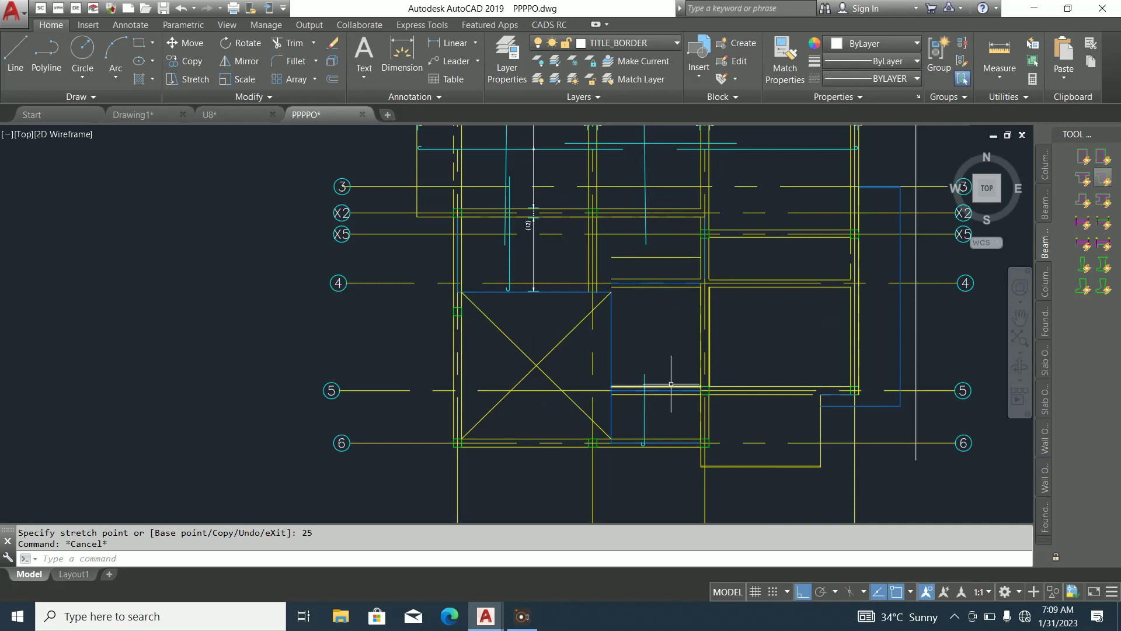
# Stretch the hooked bar at grid 6 upward so its upper end reaches the horizontal reference line above grid 4
pyautogui.click(548, 24)
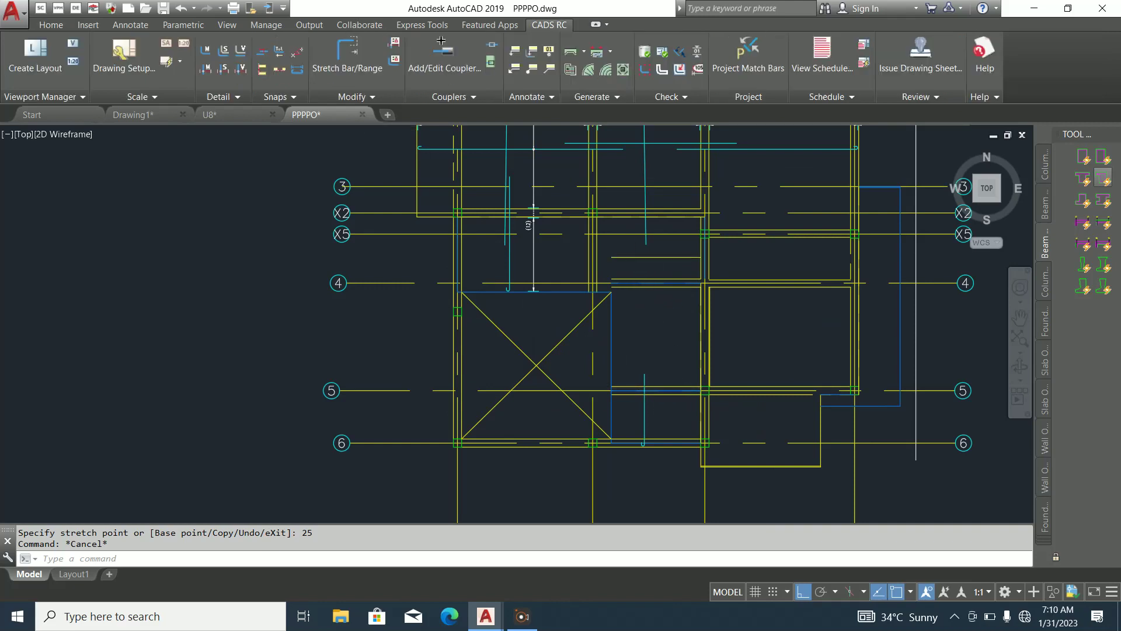
pyautogui.click(347, 55)
pyautogui.press('Return')
pyautogui.click(644, 388)
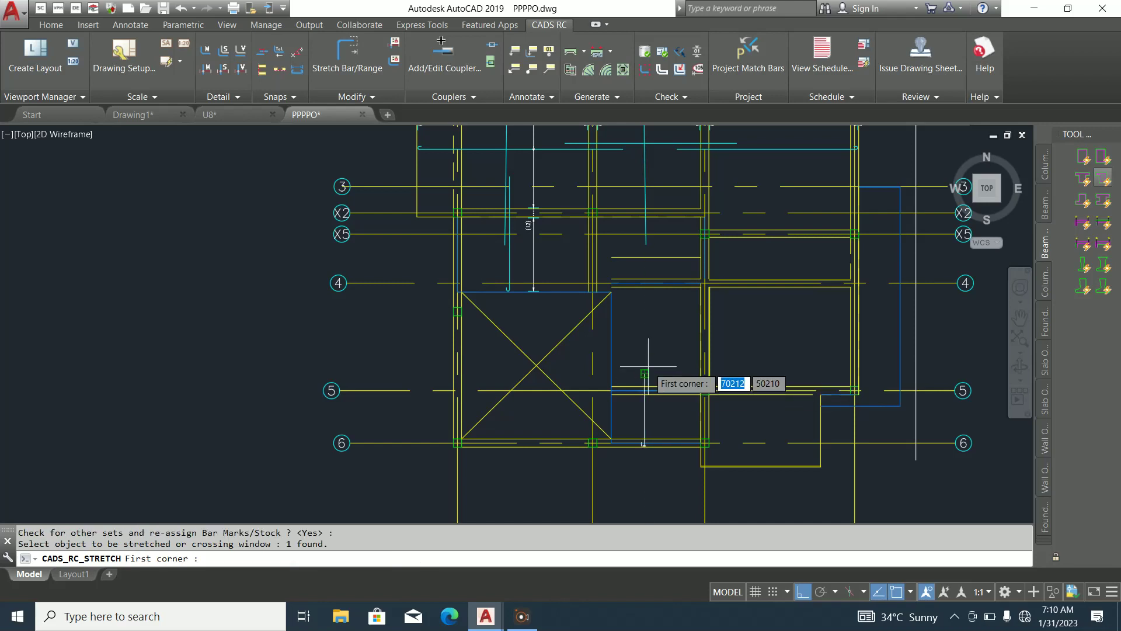
pyautogui.click(645, 372)
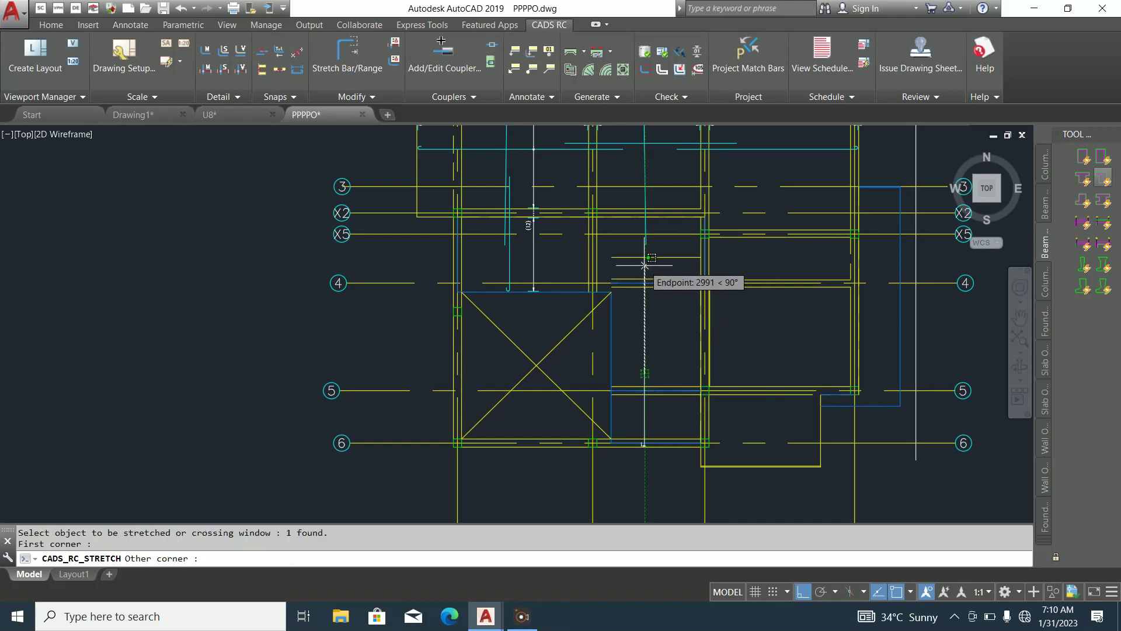
pyautogui.scroll(2, 644, 256)
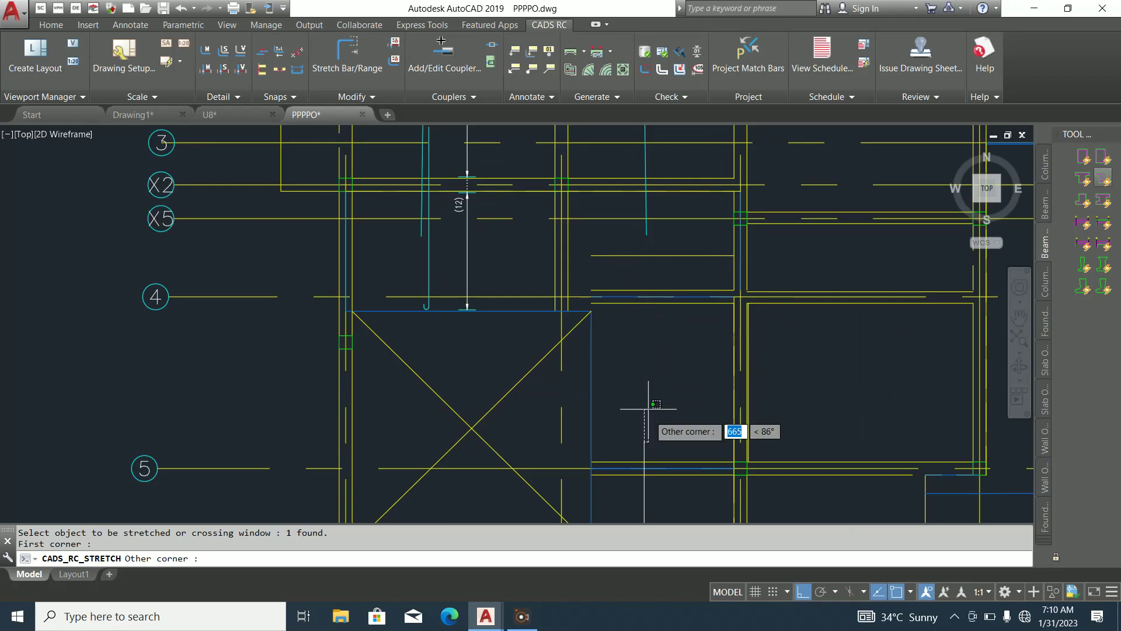
pyautogui.click(645, 248)
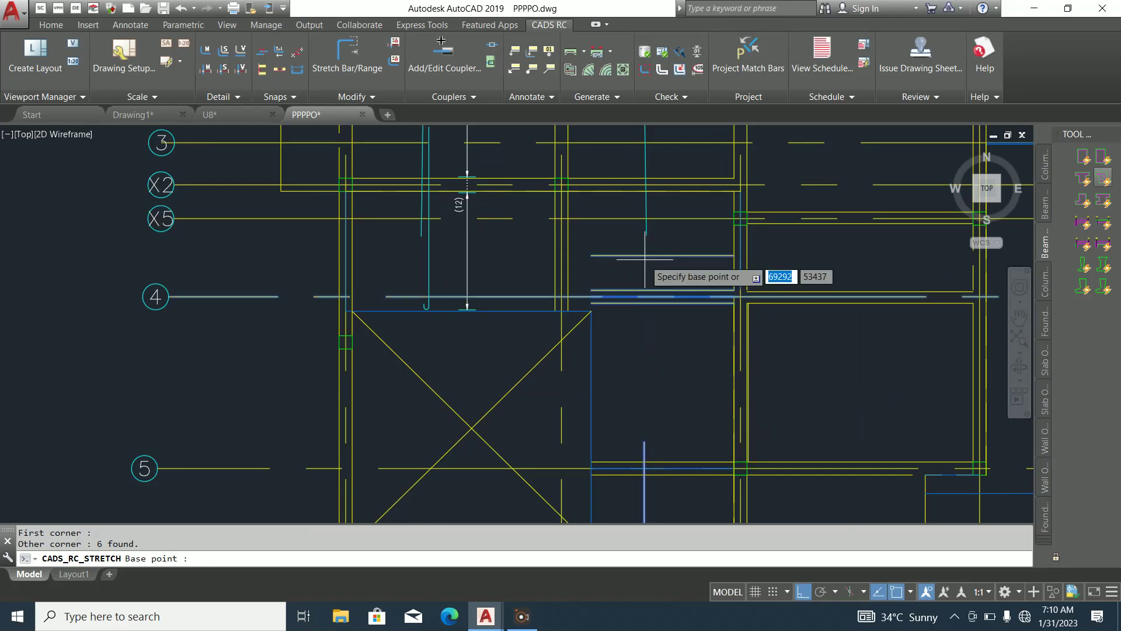
pyautogui.click(591, 255)
pyautogui.scroll(4, 623, 261)
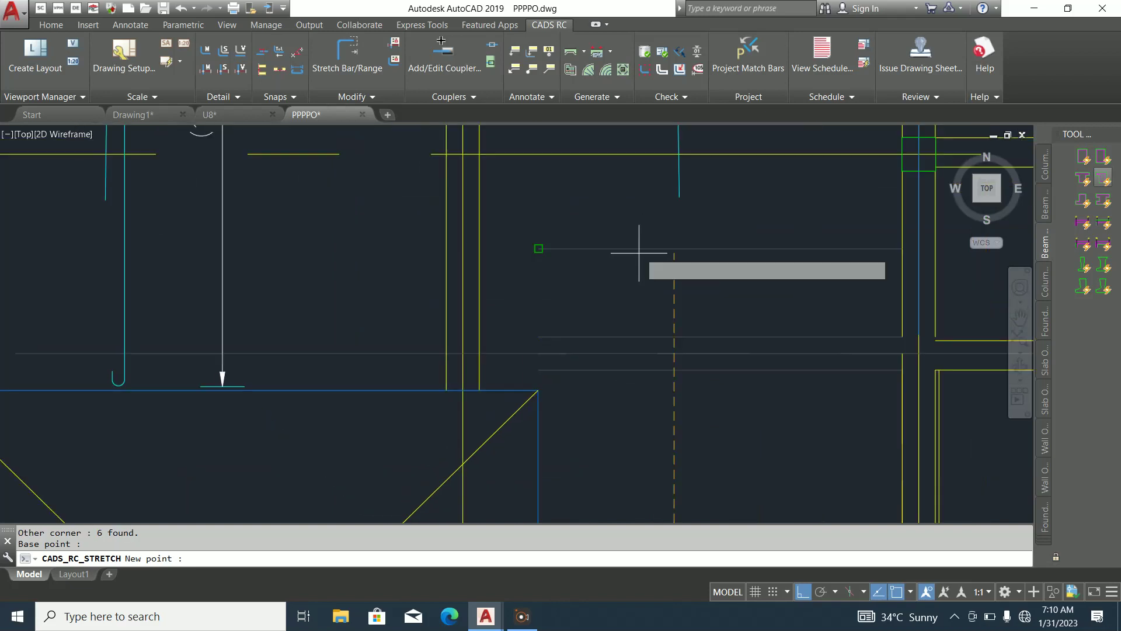
pyautogui.click(673, 245)
# Erase the horizontal reference line above the grid 4 beam
pyautogui.click(825, 269)
pyautogui.click(783, 223)
pyautogui.press('Delete')
pyautogui.scroll(-4, 654, 324)
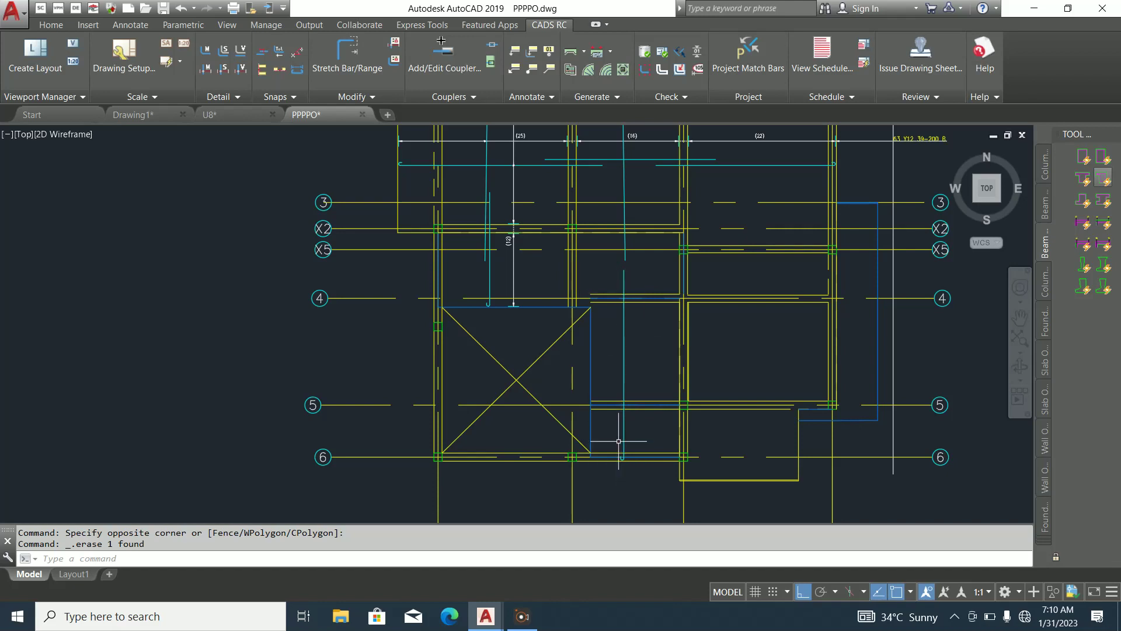
# Add an indicator dot where the vertical bar between grids B and C crosses the (16) range line
pyautogui.scroll(-2, 605, 377)
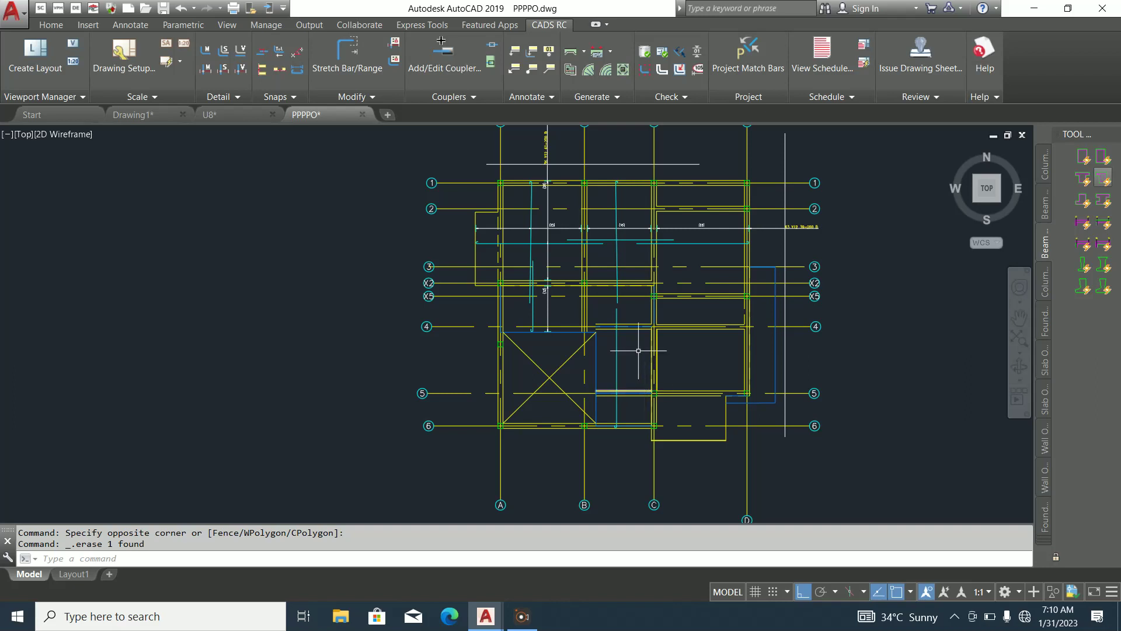
pyautogui.scroll(2, 611, 247)
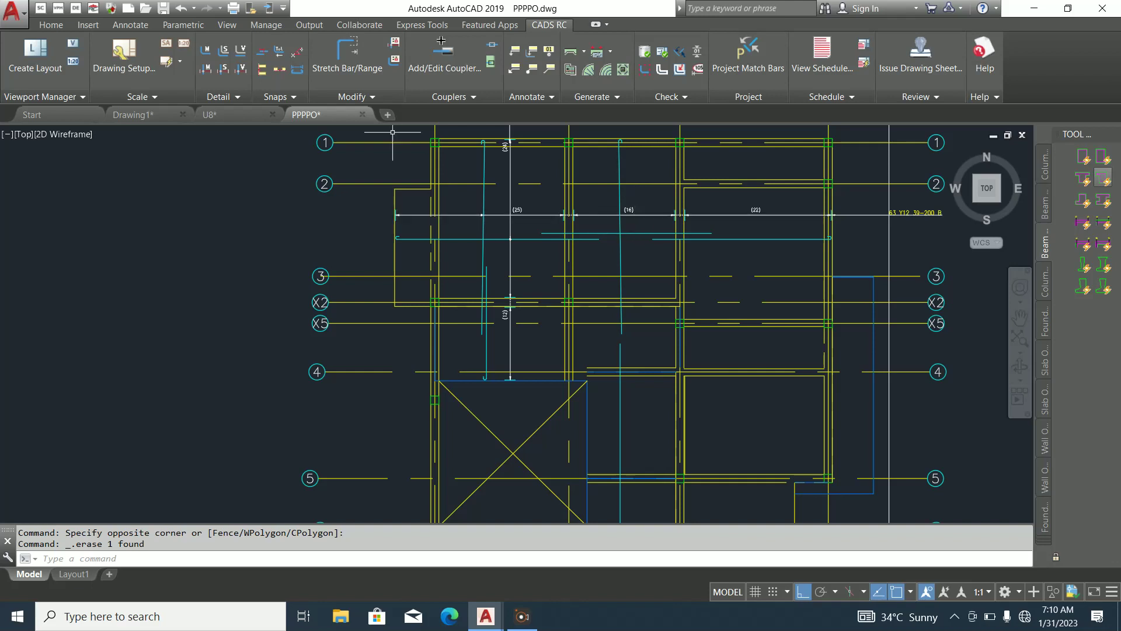
pyautogui.click(532, 69)
pyautogui.scroll(2, 619, 237)
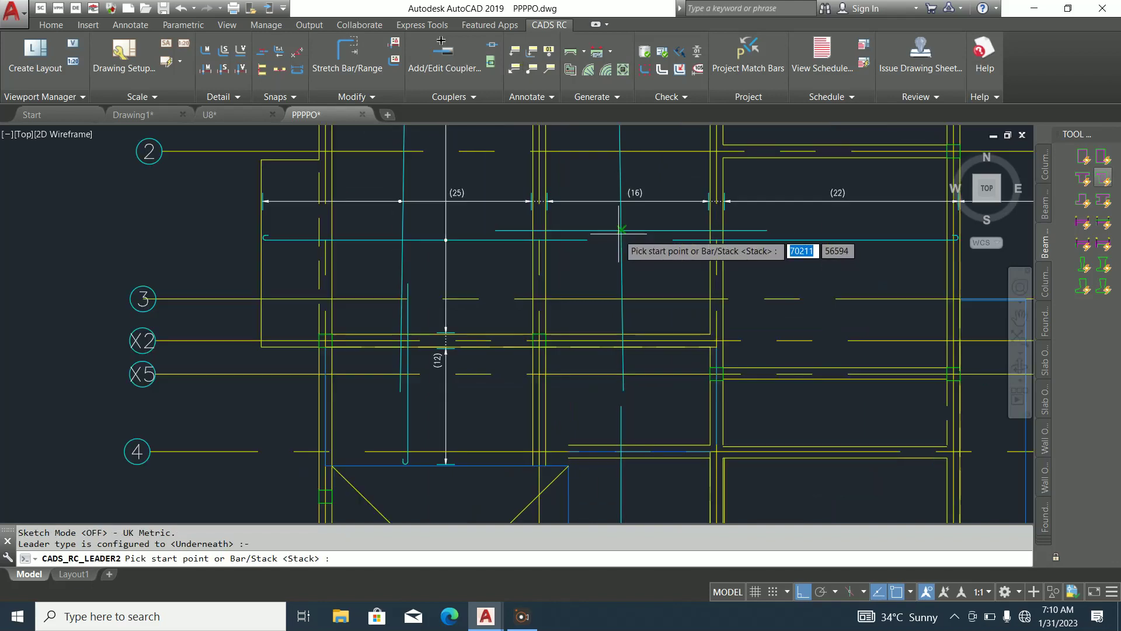
pyautogui.click(621, 201)
pyautogui.click(620, 233)
# Set up a Single Fixed Pitch range with a straight shape code 20 bar, 2000 long with note B, and try placing it near grid X2
pyautogui.scroll(-4, 578, 269)
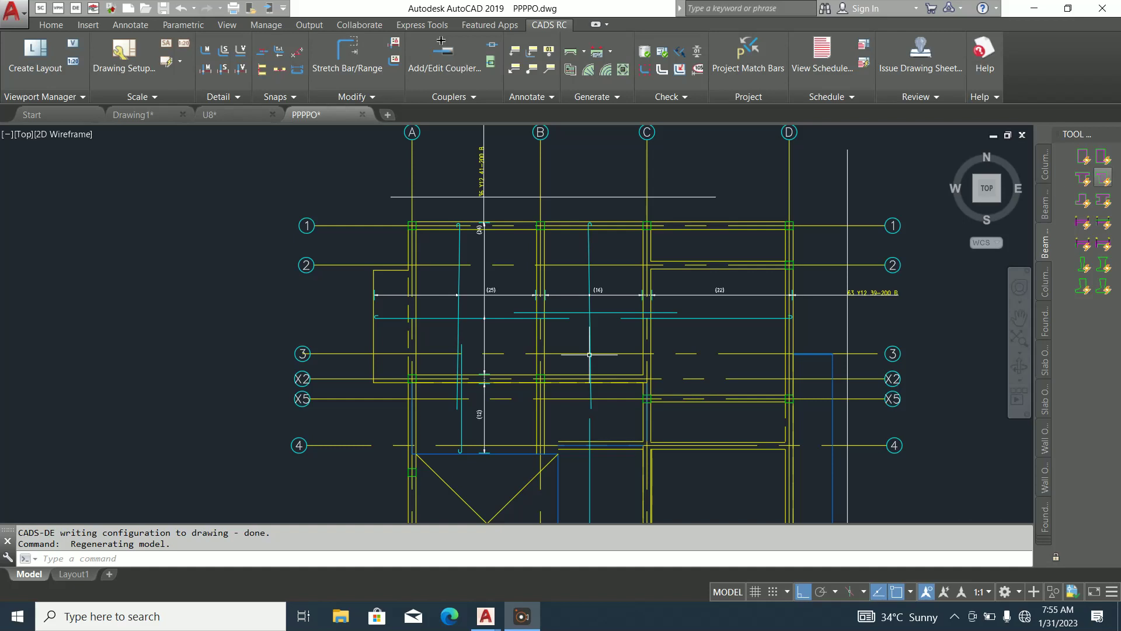
pyautogui.scroll(-2, 659, 395)
pyautogui.scroll(4, 614, 414)
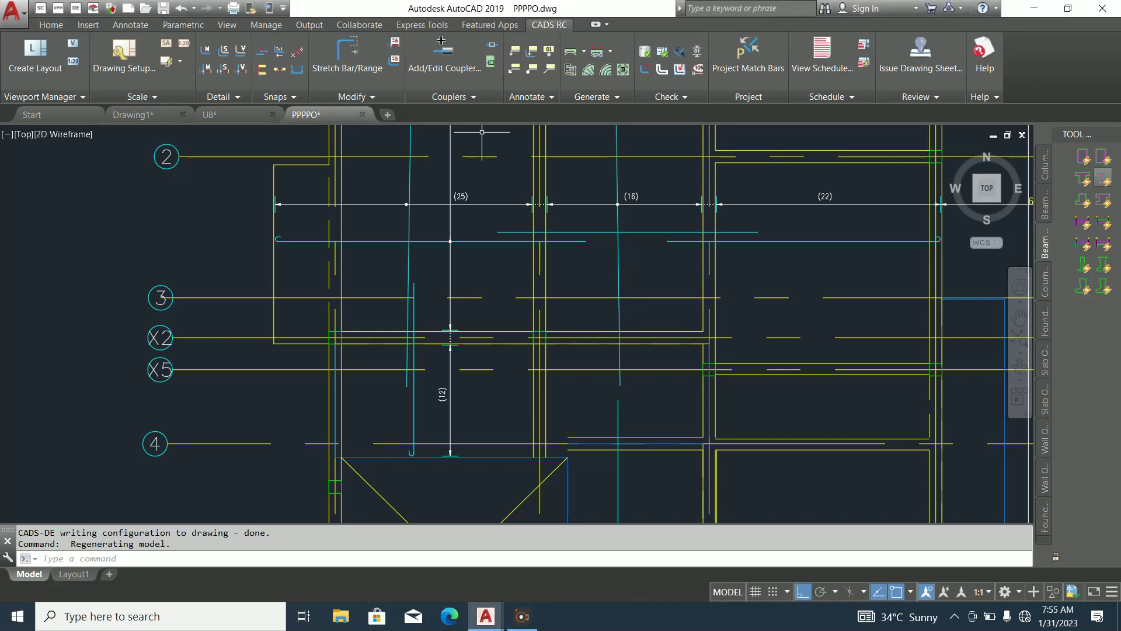
pyautogui.click(206, 69)
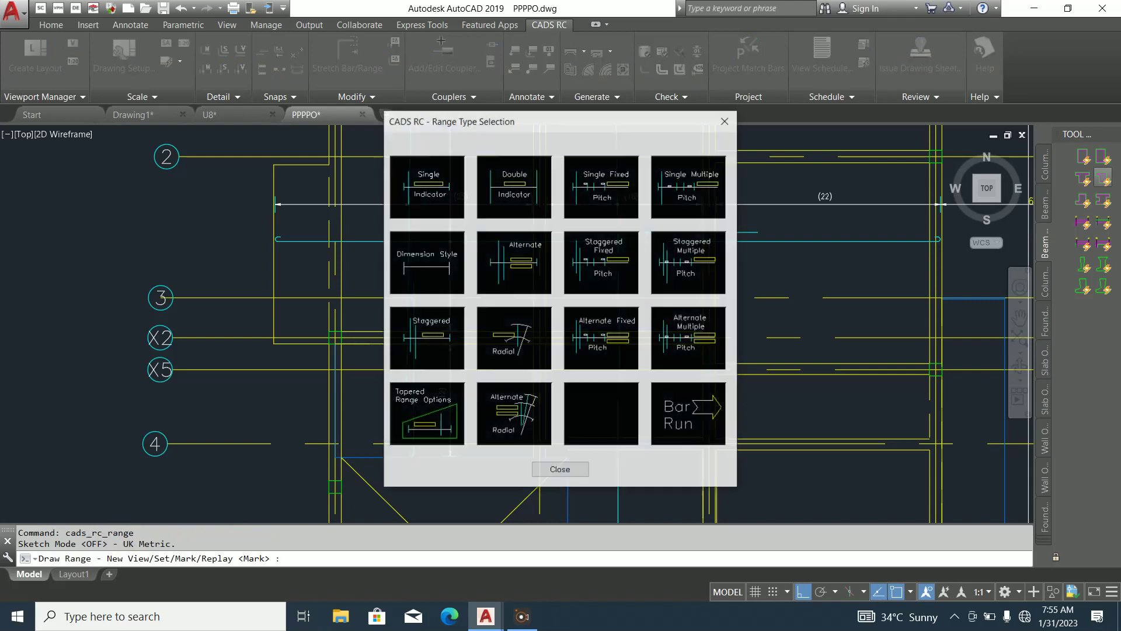
pyautogui.click(601, 186)
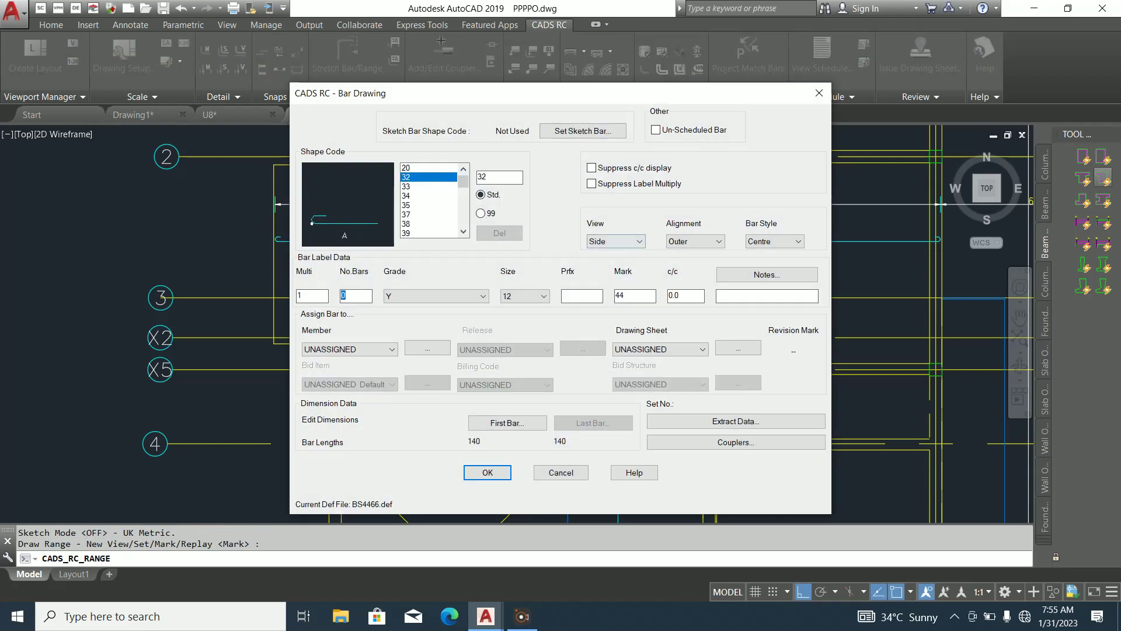
pyautogui.click(419, 169)
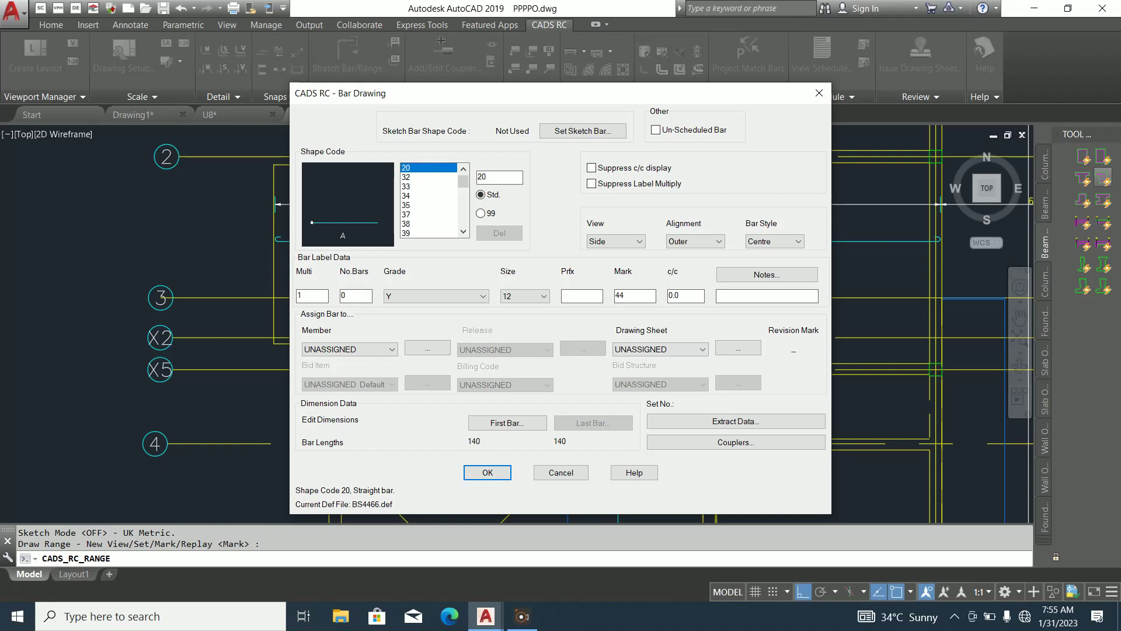
pyautogui.click(507, 422)
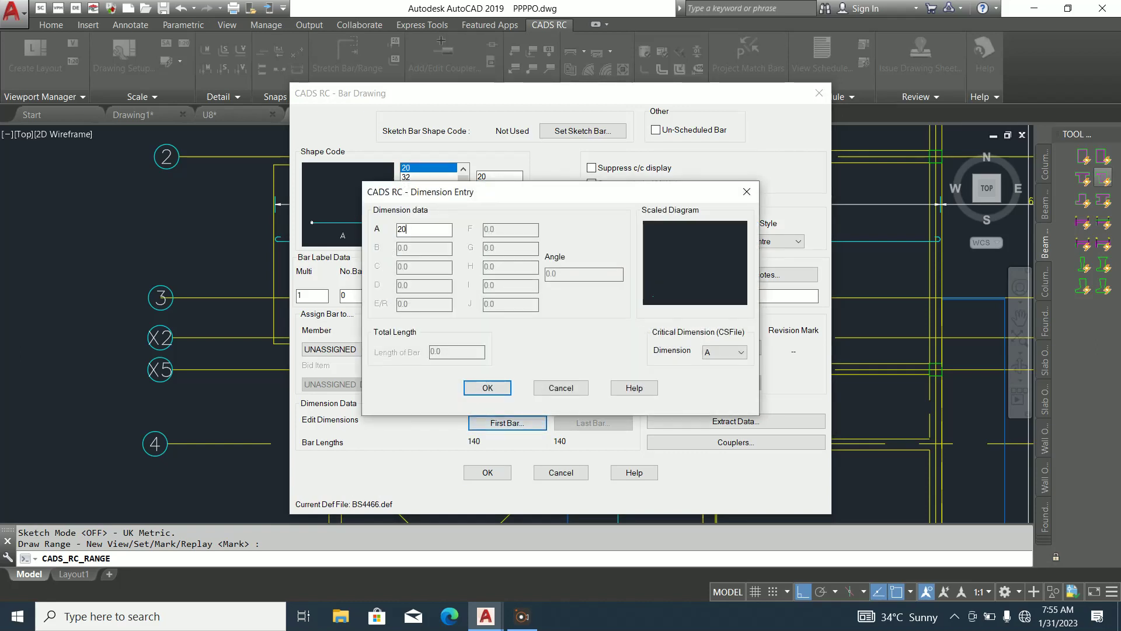
pyautogui.press('Return')
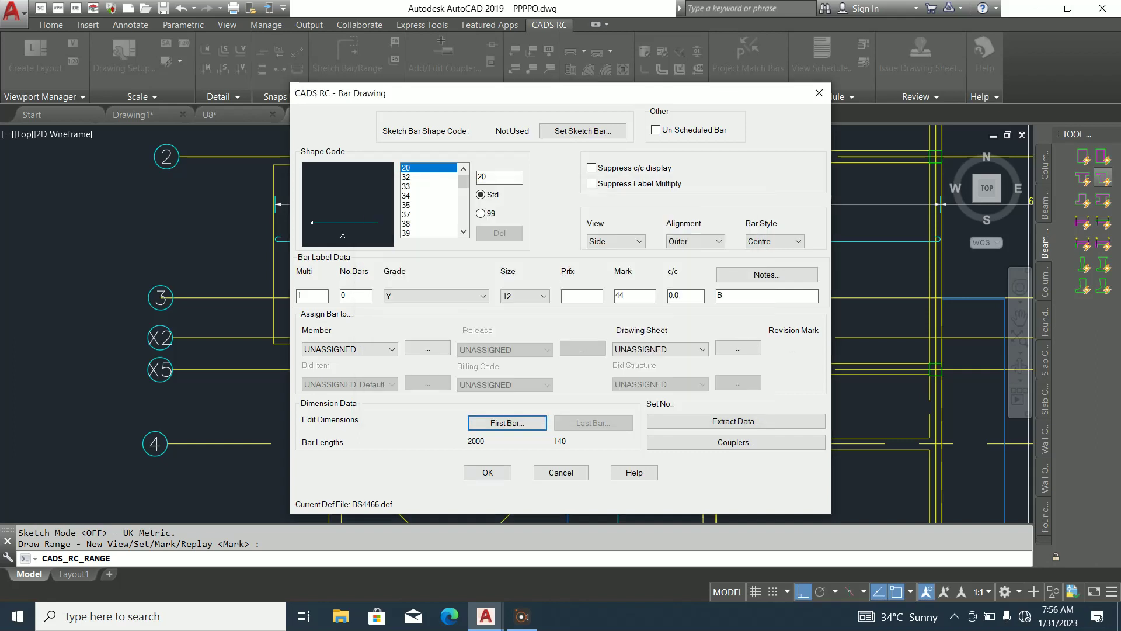
pyautogui.press('Return')
pyautogui.click(659, 327)
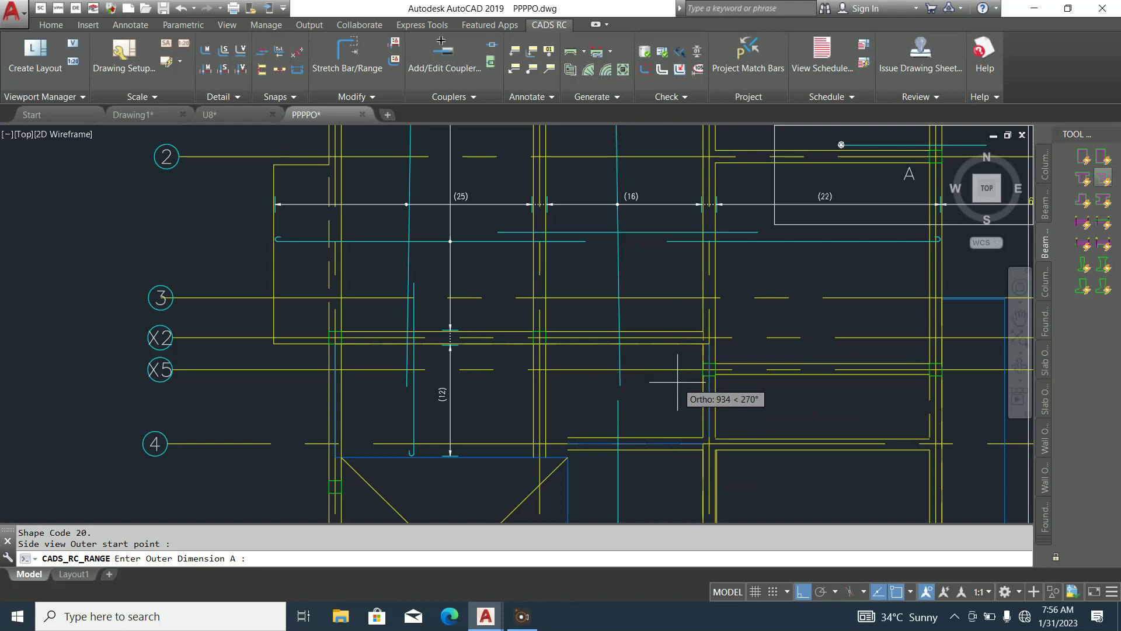
pyautogui.press('Escape')
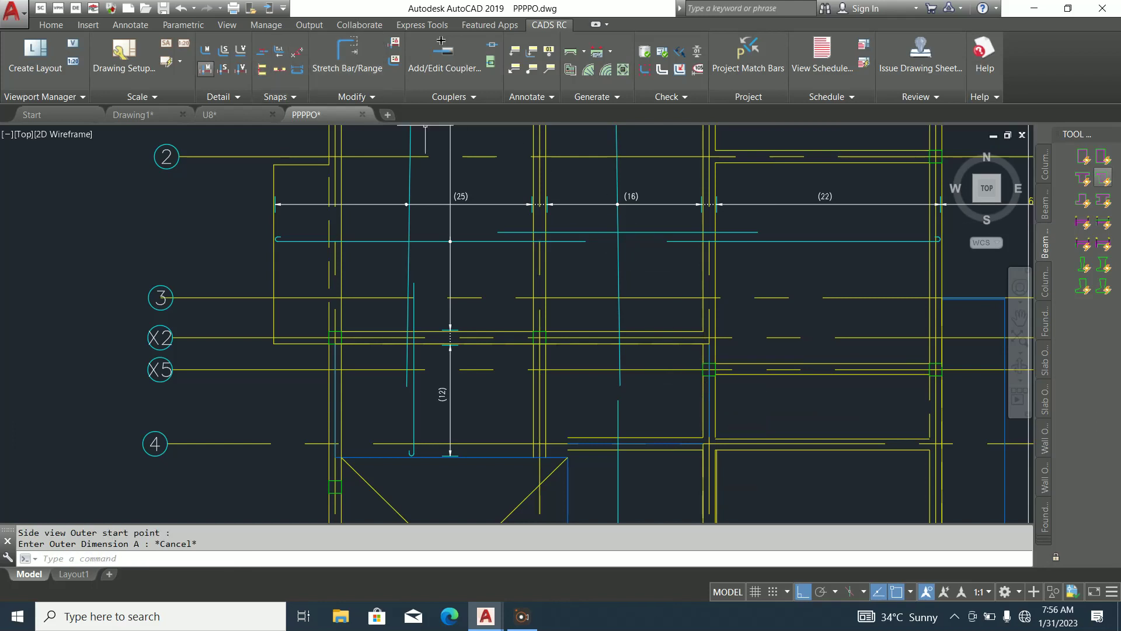
# Place a 2000 long vertical straight bar for a Single Fixed Pitch range across the X2 beam, beside the existing bar between grids B and C
pyautogui.click(206, 69)
pyautogui.click(602, 187)
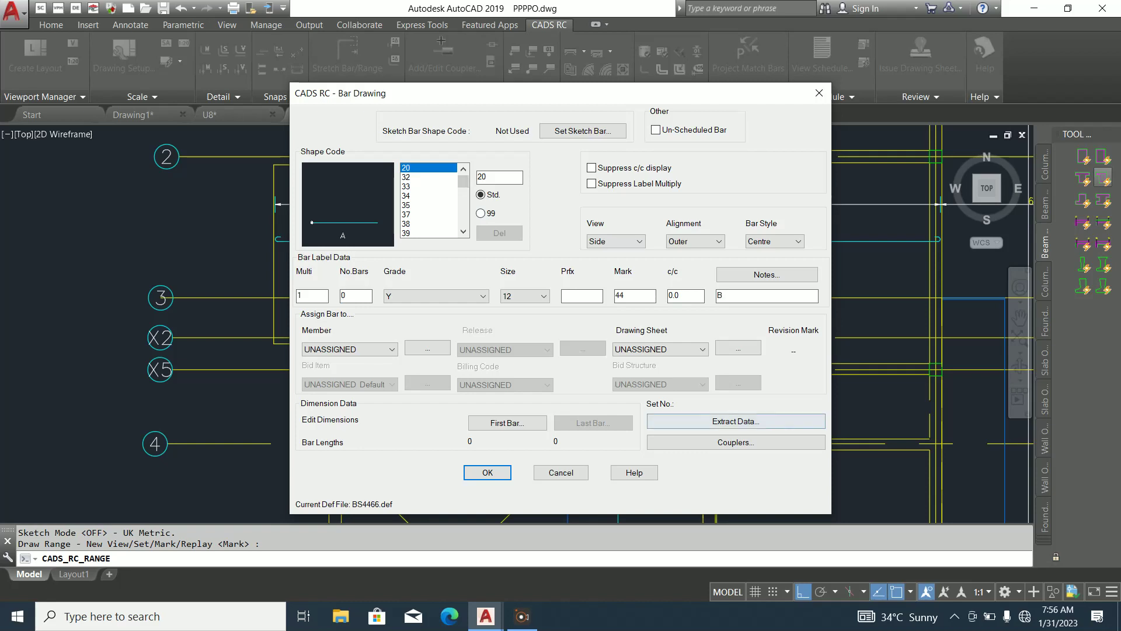
pyautogui.click(507, 422)
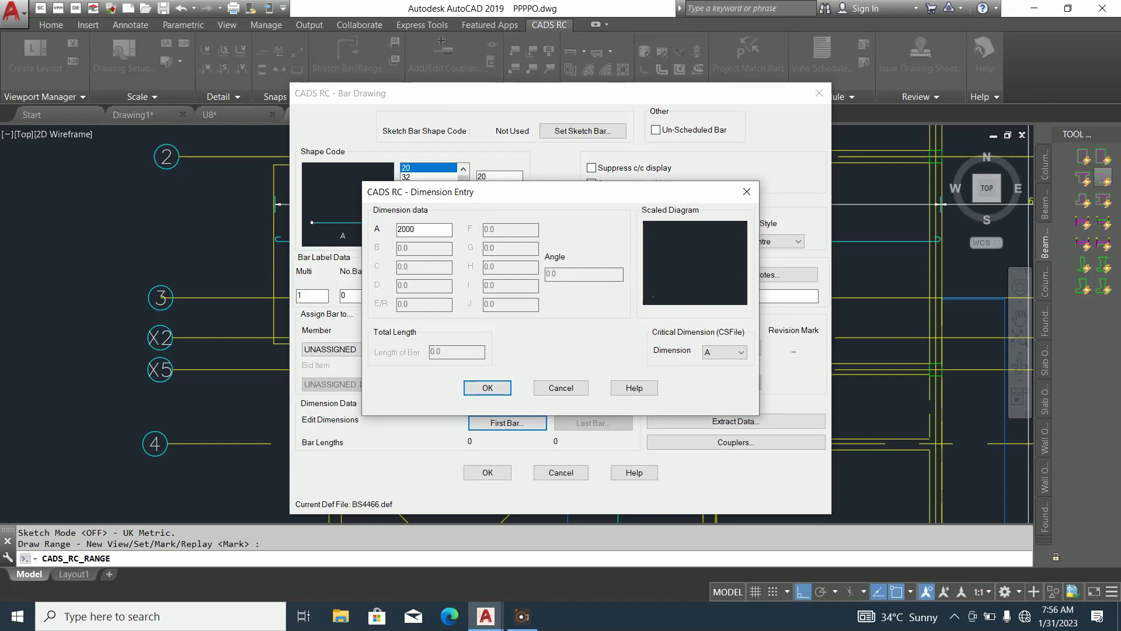
pyautogui.press('Return')
pyautogui.press('Return')
pyautogui.scroll(-4, 575, 392)
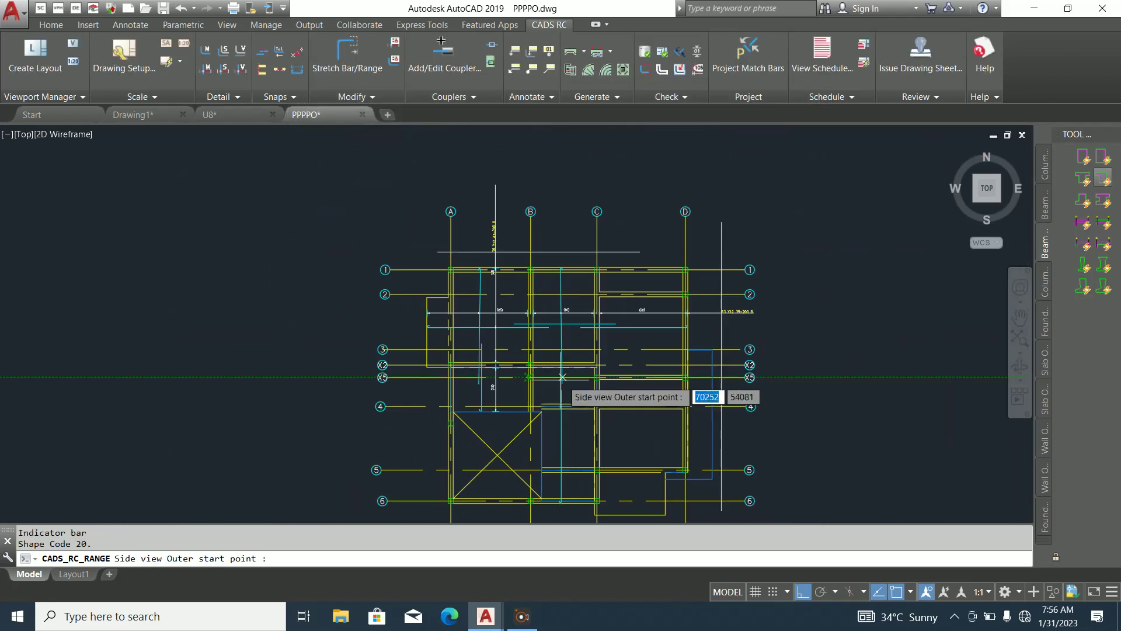
pyautogui.scroll(5, 575, 392)
pyautogui.click(564, 313)
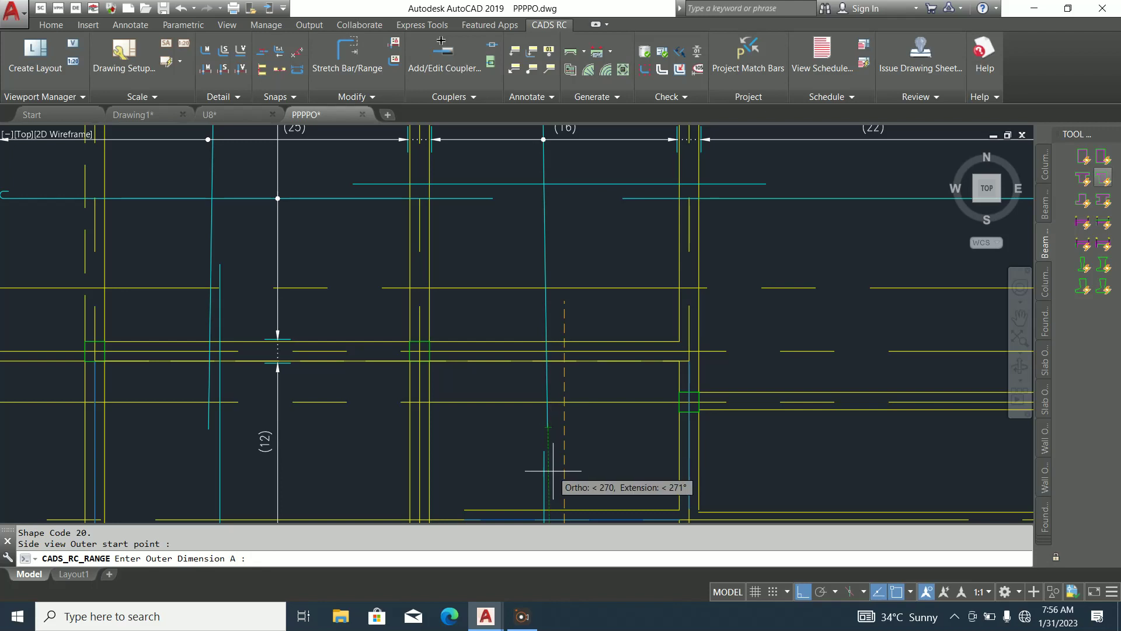
pyautogui.scroll(-2, 563, 461)
pyautogui.click(565, 445)
# Run the bar range horizontally from the grid B beam face to the grid C beam face, with 25 offsets at both ends
pyautogui.scroll(-3, 589, 408)
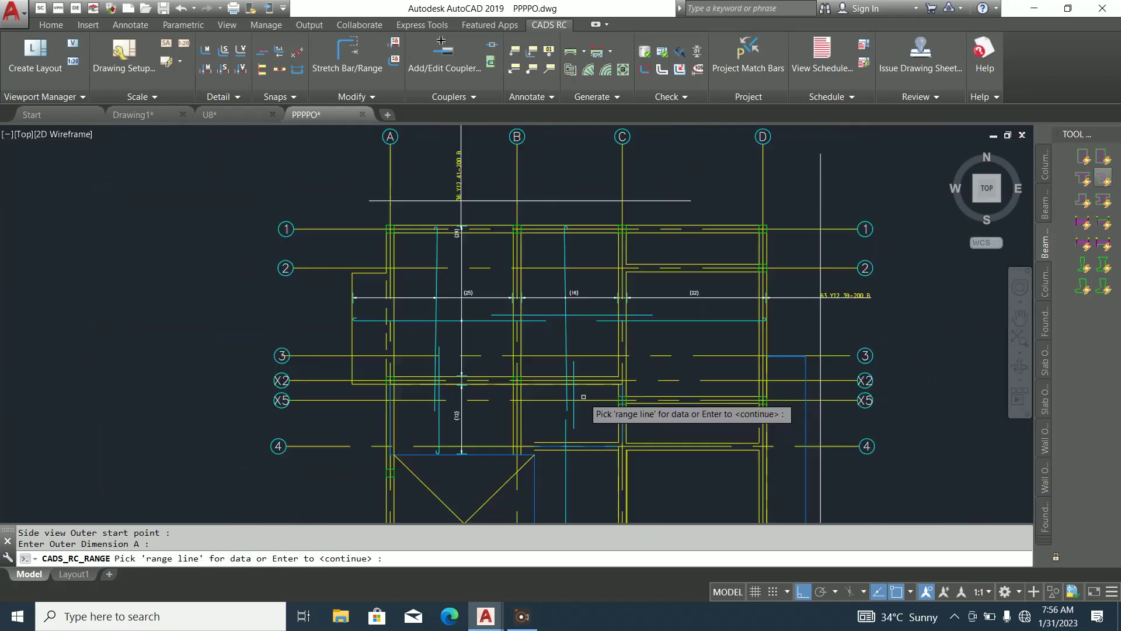
pyautogui.scroll(5, 582, 396)
pyautogui.scroll(-3, 581, 327)
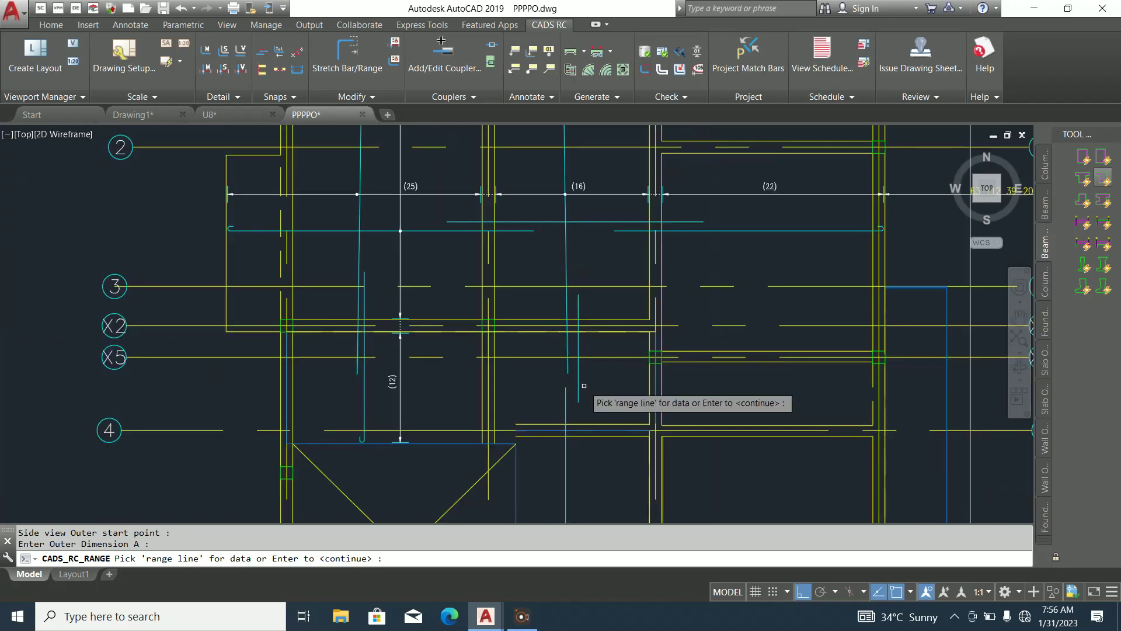
pyautogui.scroll(4, 588, 287)
pyautogui.press('Return')
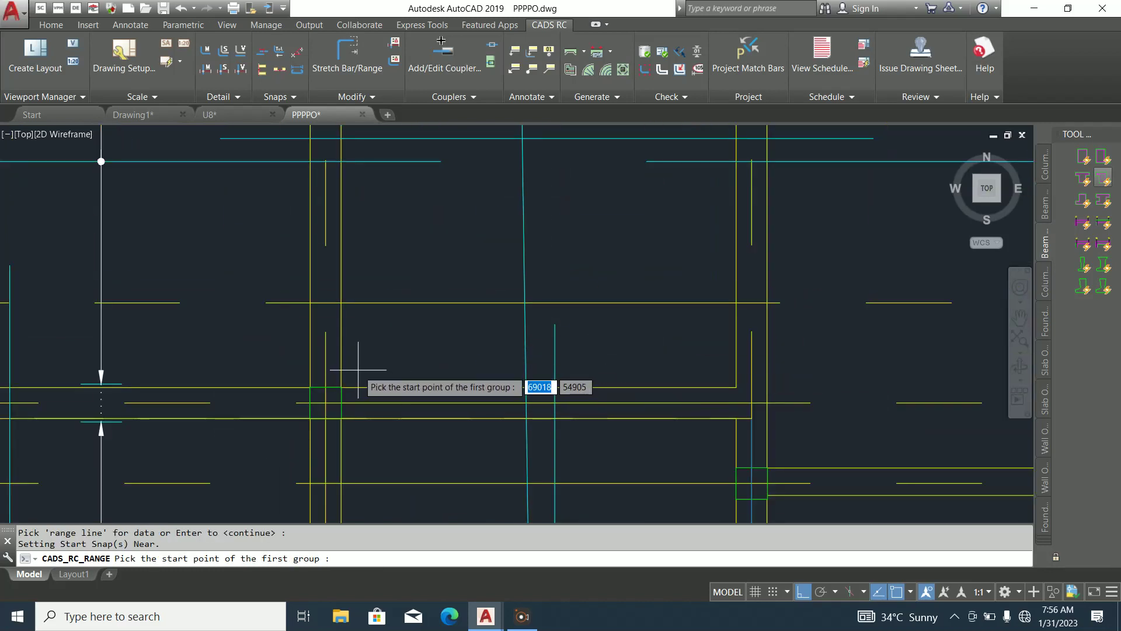
pyautogui.click(341, 365)
pyautogui.press('Return')
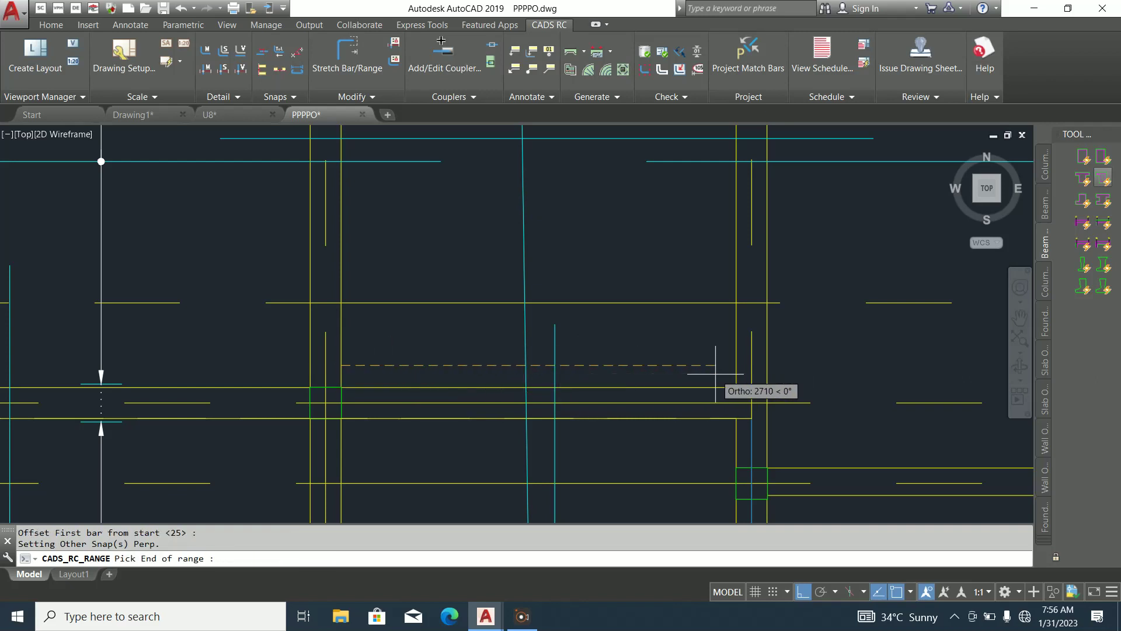
pyautogui.click(740, 362)
pyautogui.press('Return')
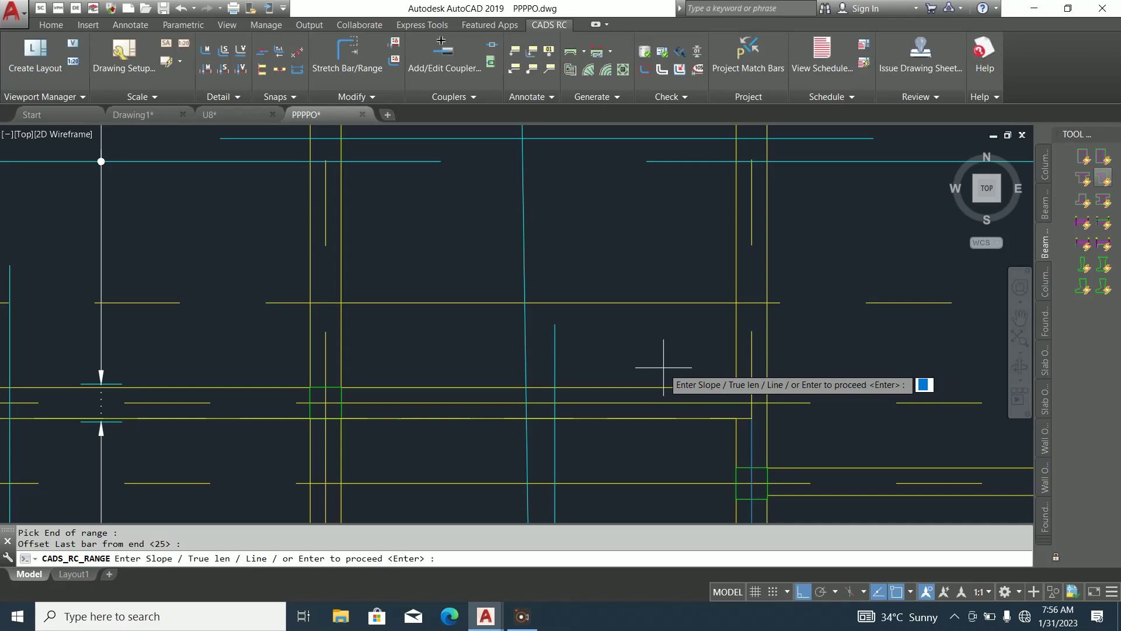
pyautogui.press('Return')
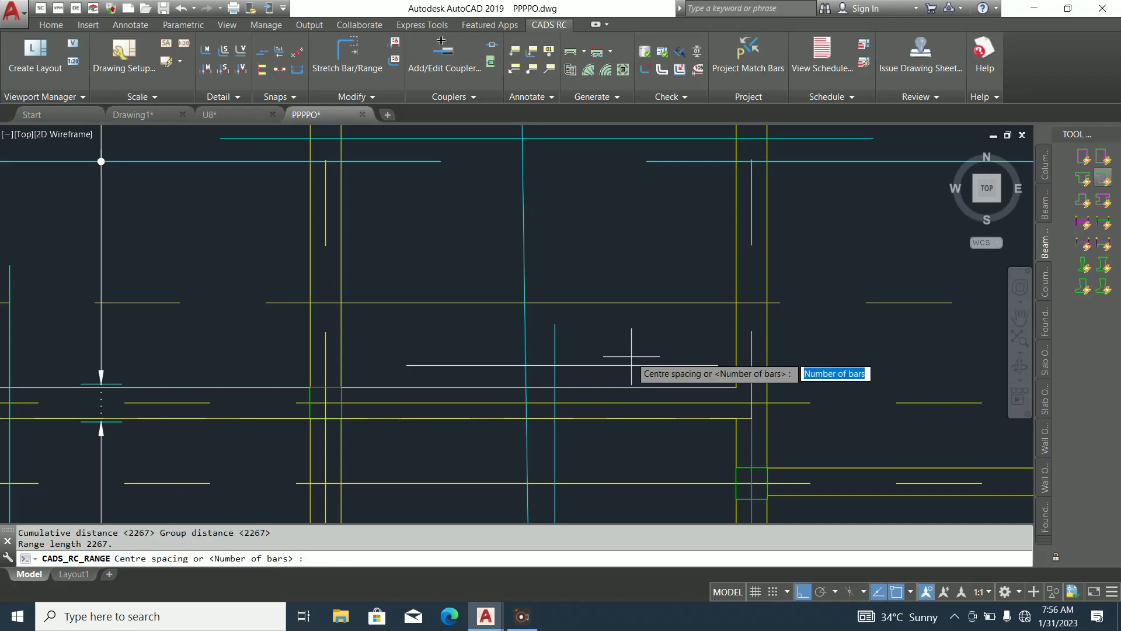
# Space the range's bars at 200 centres, finish it as one group and label it beyond the grid C beam
pyautogui.write('20')
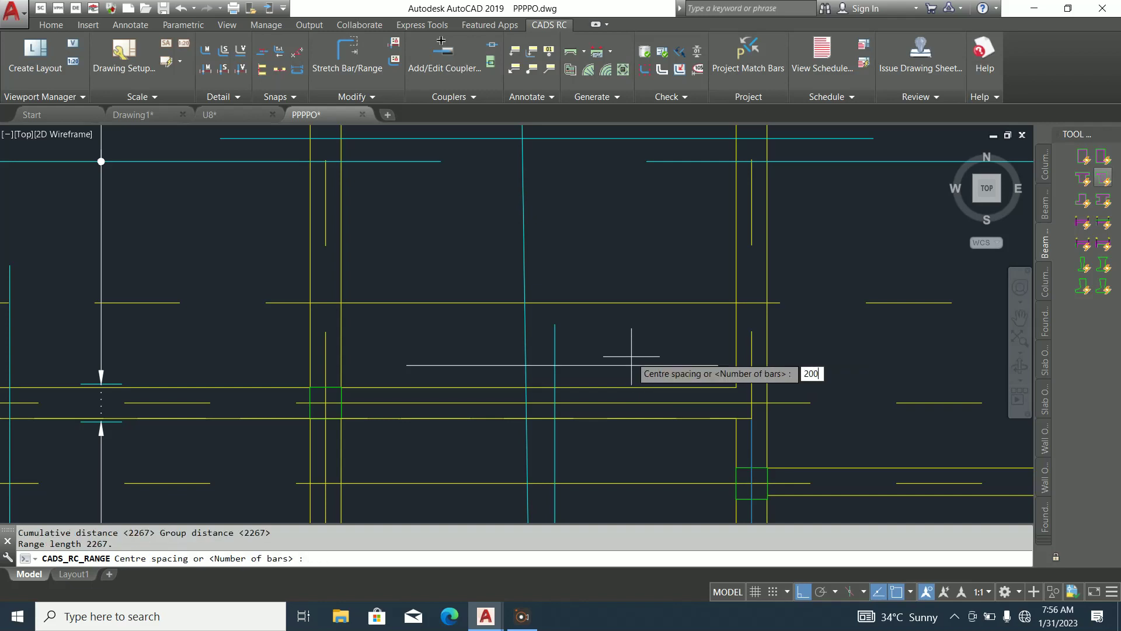
pyautogui.write('0')
pyautogui.press('Return')
pyautogui.press('Return')
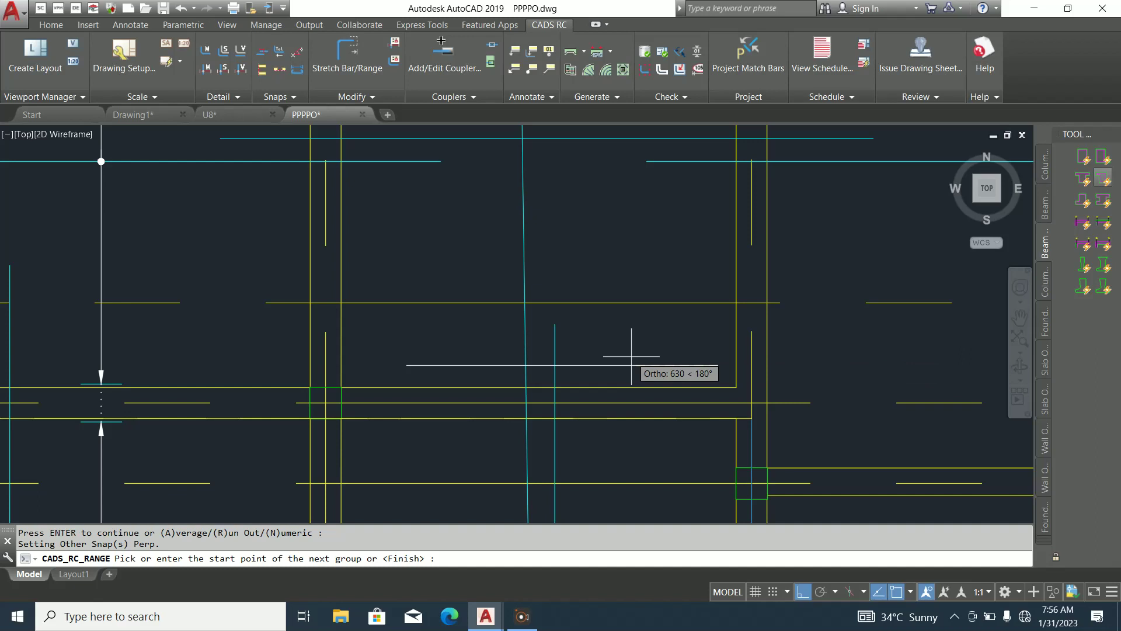
pyautogui.press('Return')
pyautogui.press('Return')
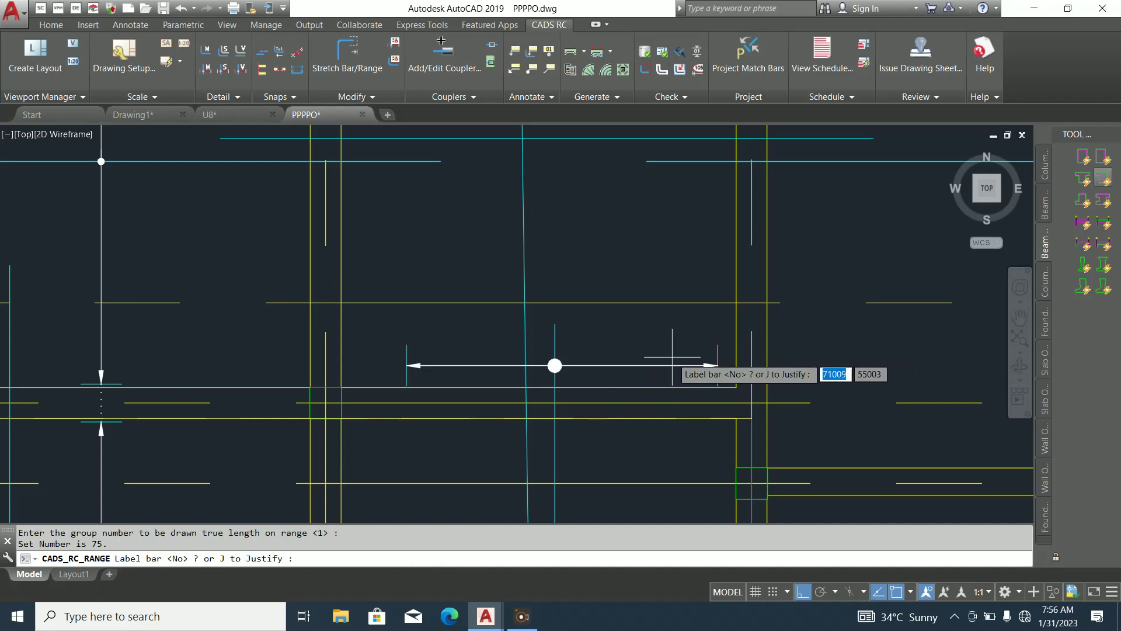
pyautogui.press('Escape')
# Erase only the drawn view of the "13 Y12 44-200" bar label, keeping the bars in the schedule
pyautogui.click(1045, 356)
pyautogui.click(839, 318)
pyautogui.press('Delete')
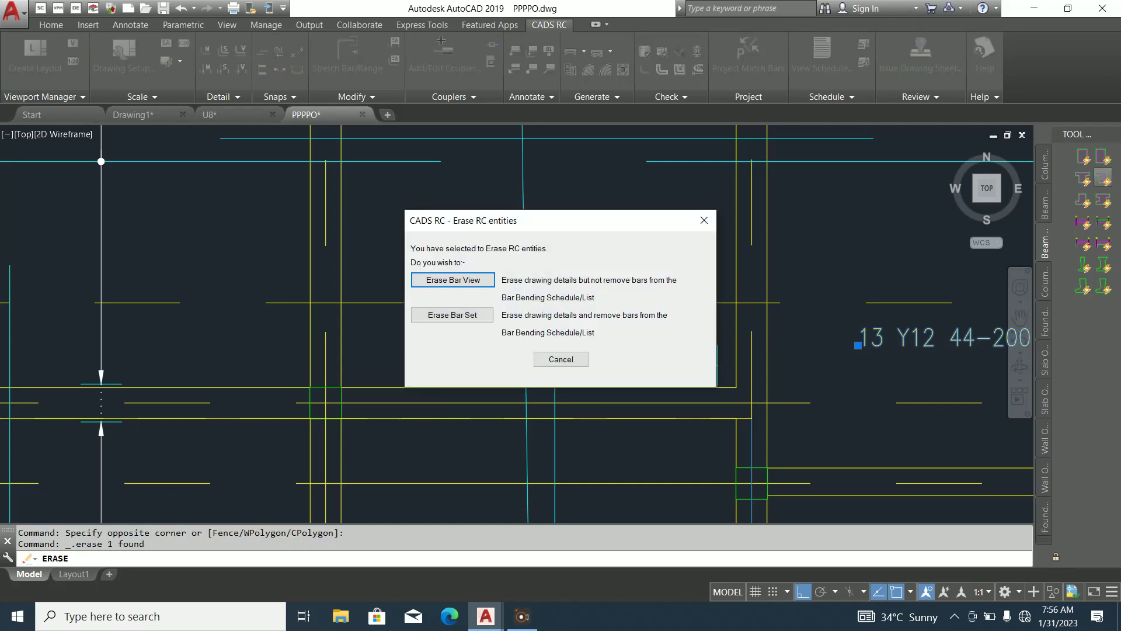
pyautogui.click(453, 281)
# Erase only the drawn view of the new bar's range line above the X2 beam, keeping the bars in the schedule
pyautogui.click(687, 375)
pyautogui.click(617, 339)
pyautogui.press('Delete')
pyautogui.click(453, 280)
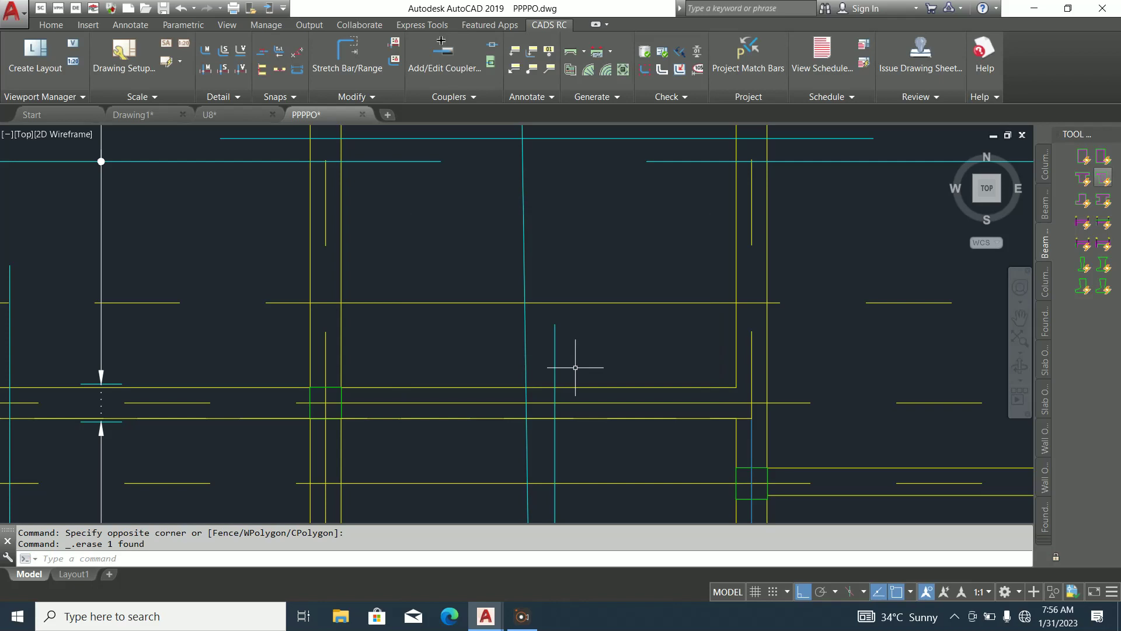
pyautogui.click(591, 357)
pyautogui.scroll(-2, 560, 336)
pyautogui.press('Escape')
pyautogui.scroll(3, 554, 340)
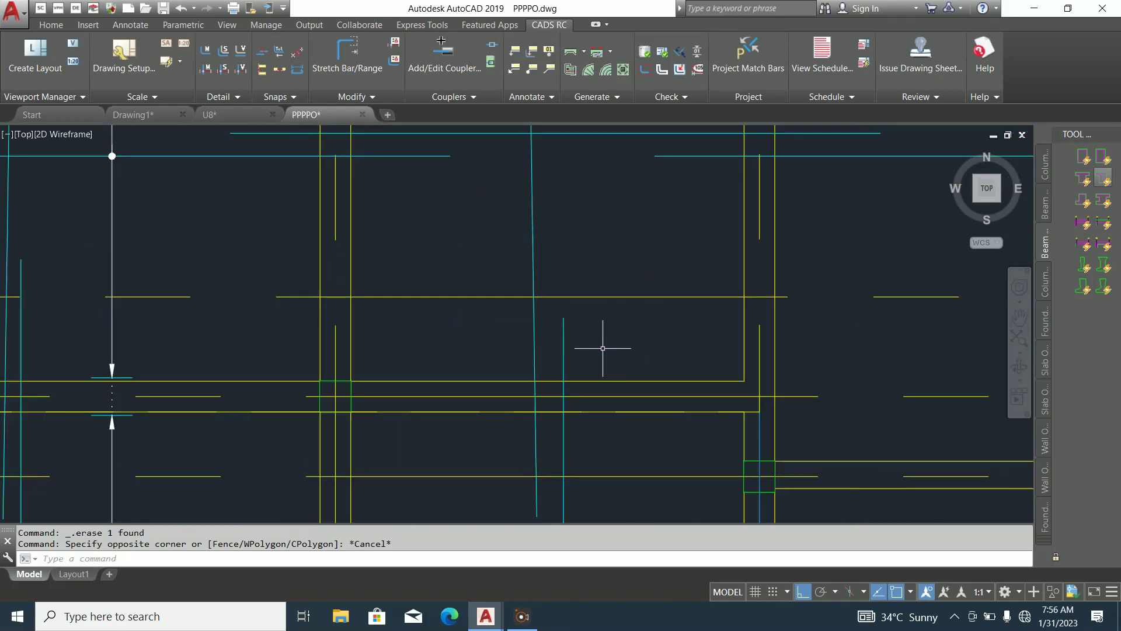
# Offset the upper face of the X2 beam between grids B and C by 600 upward as a lap guide line
pyautogui.click(611, 322)
pyautogui.press('Escape')
pyautogui.scroll(-4, 581, 328)
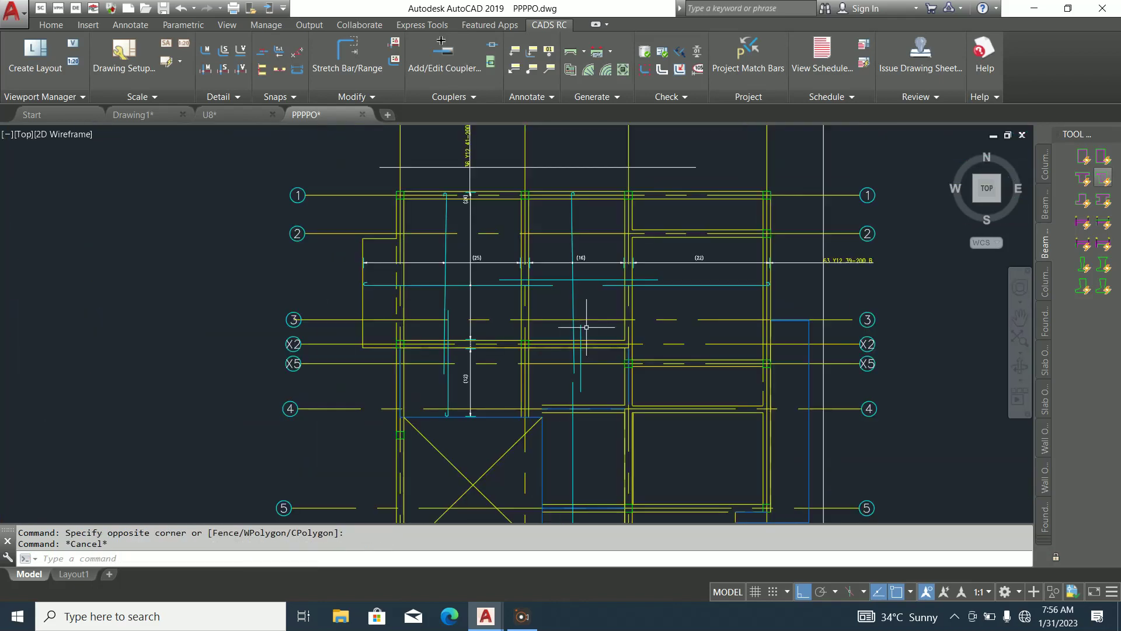
pyautogui.scroll(3, 588, 328)
pyautogui.scroll(-4, 585, 383)
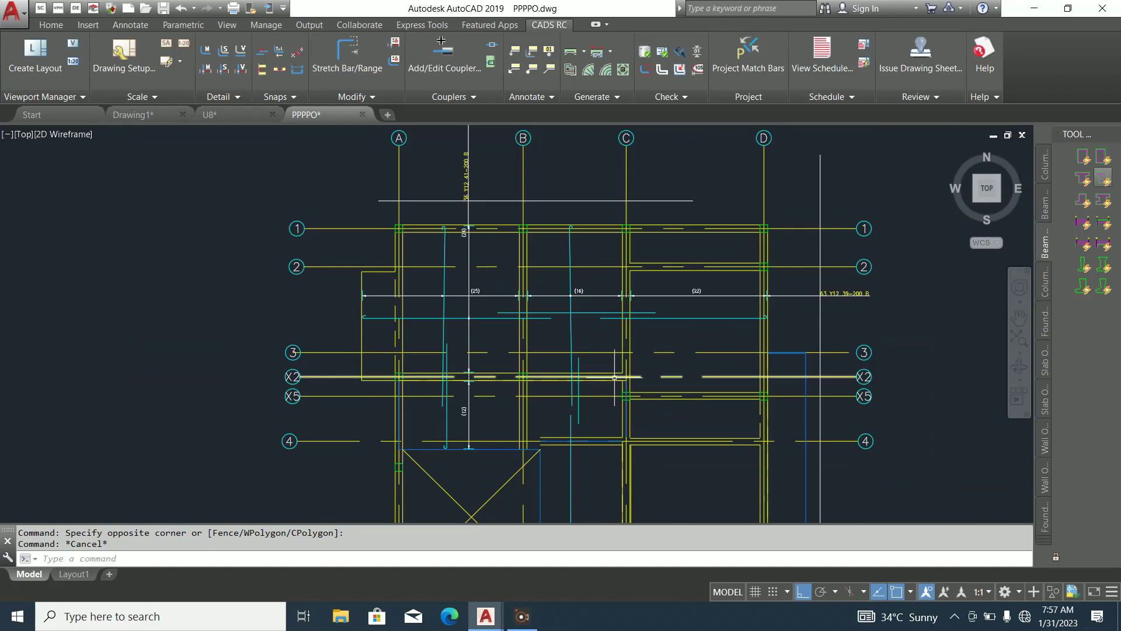
pyautogui.scroll(5, 603, 380)
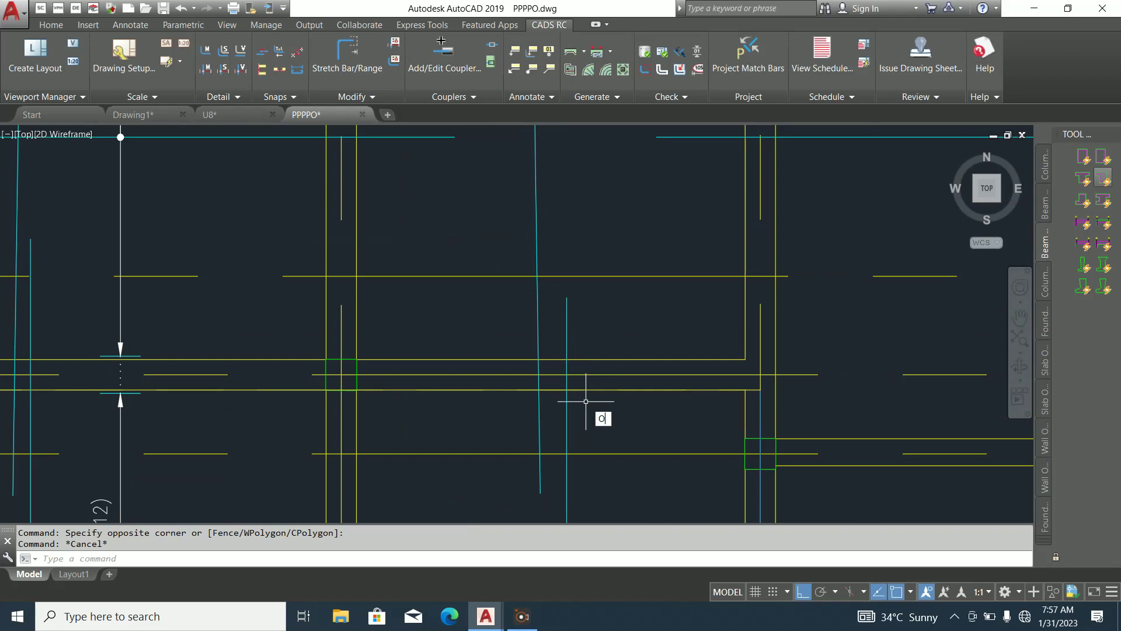
pyautogui.press('Return')
pyautogui.press('Return')
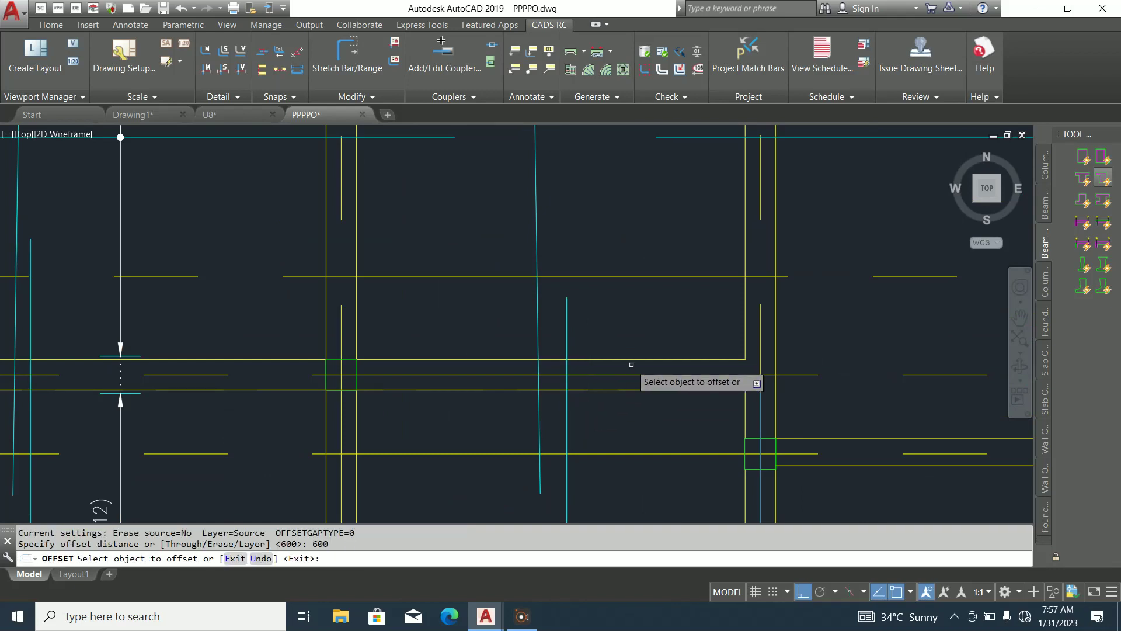
pyautogui.click(630, 359)
pyautogui.click(599, 313)
pyautogui.scroll(-3, 597, 310)
pyautogui.scroll(8, 598, 292)
pyautogui.press('Escape')
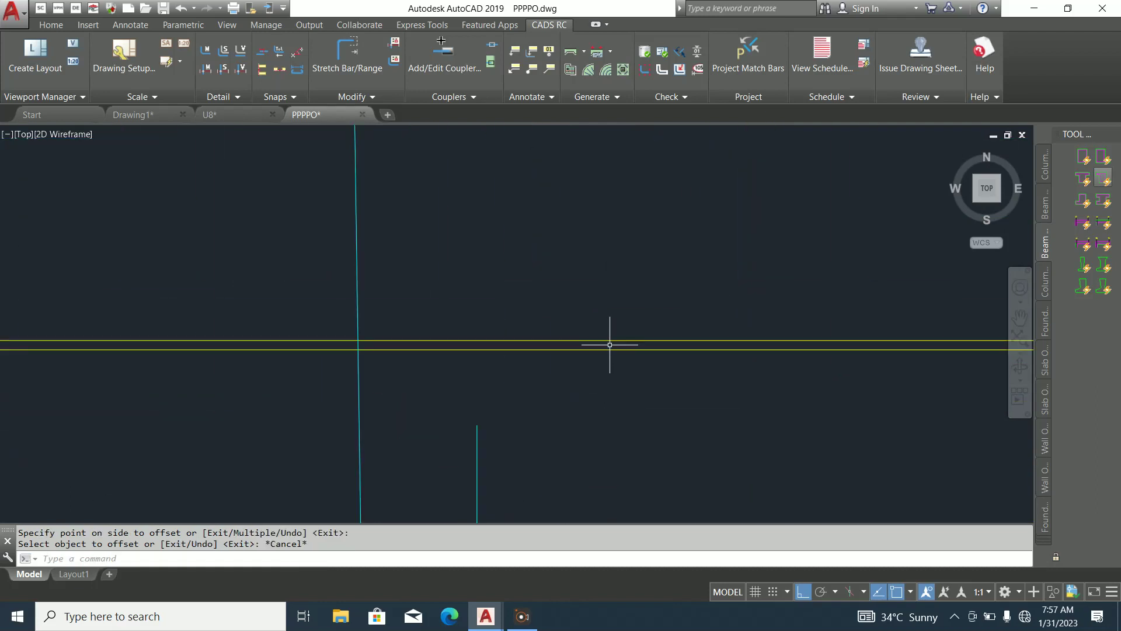
# Offset the grid 3 line by 600 upward and erase the original line
pyautogui.press('Return')
pyautogui.write('600')
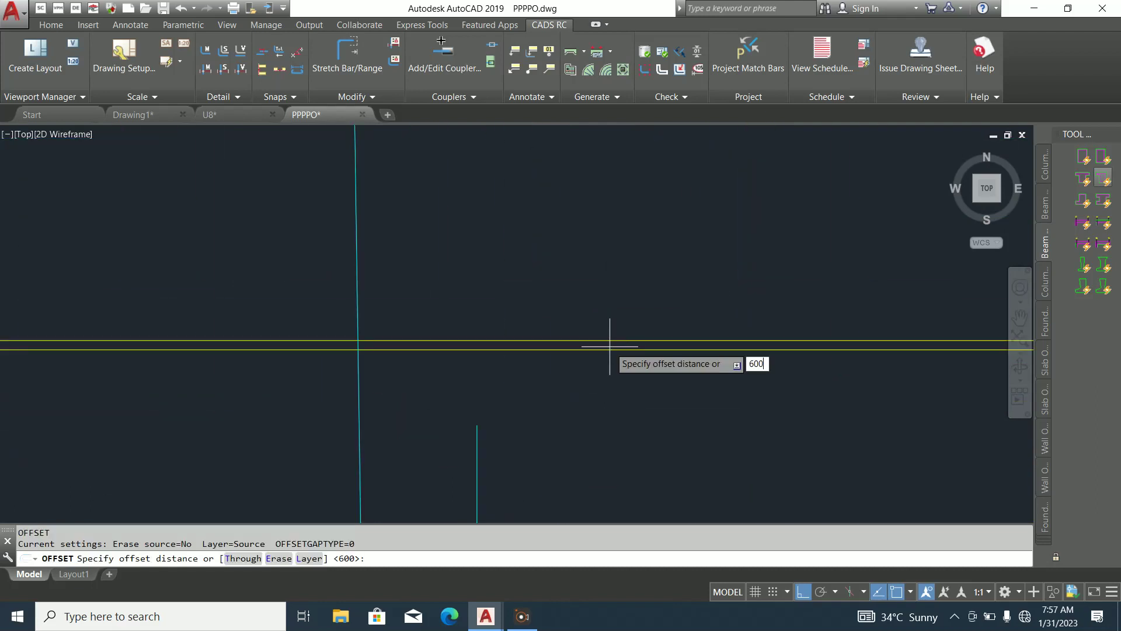
pyautogui.press('Return')
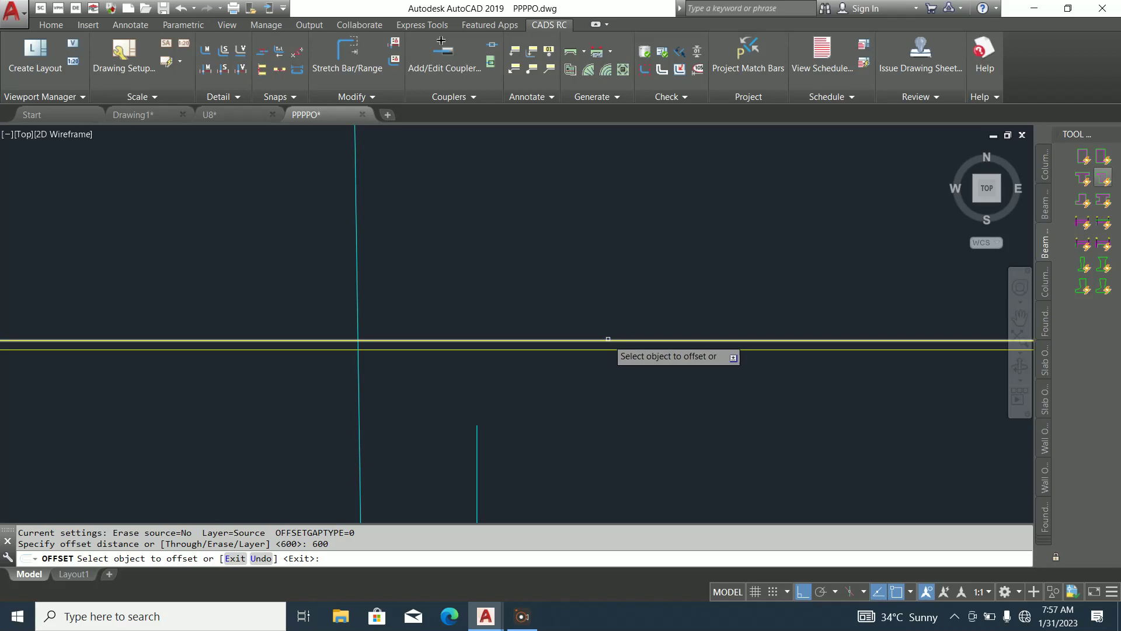
pyautogui.click(607, 338)
pyautogui.click(581, 259)
pyautogui.press('Escape')
pyautogui.scroll(4, 622, 346)
pyautogui.click(622, 345)
pyautogui.click(582, 279)
pyautogui.press('Delete')
pyautogui.scroll(-5, 583, 315)
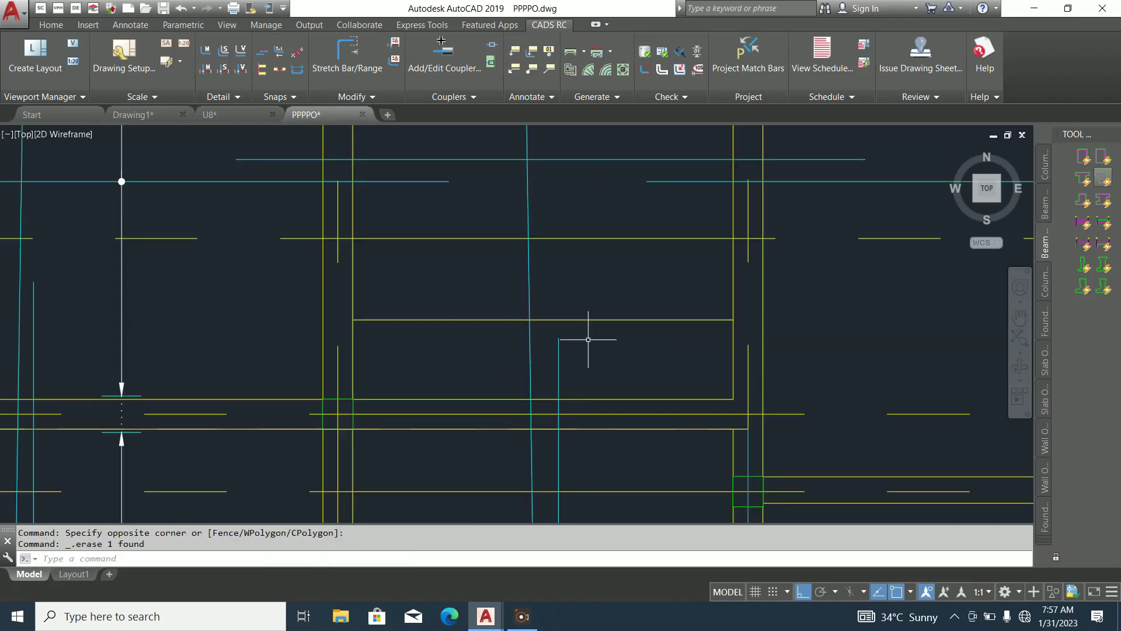
# Offset the lower face of the grid 4 beam beside the void by 600 downward as a second guide line
pyautogui.scroll(-2, 587, 344)
pyautogui.scroll(4, 586, 345)
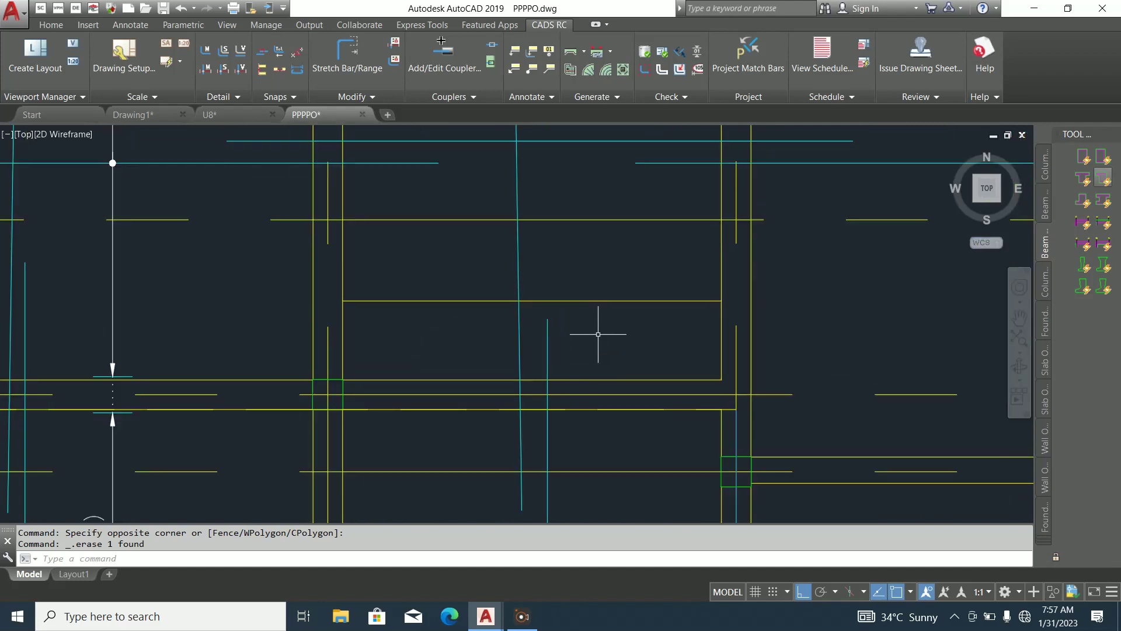
pyautogui.press('Return')
pyautogui.write('600')
pyautogui.press('Return')
pyautogui.scroll(-4, 593, 342)
pyautogui.scroll(7, 596, 374)
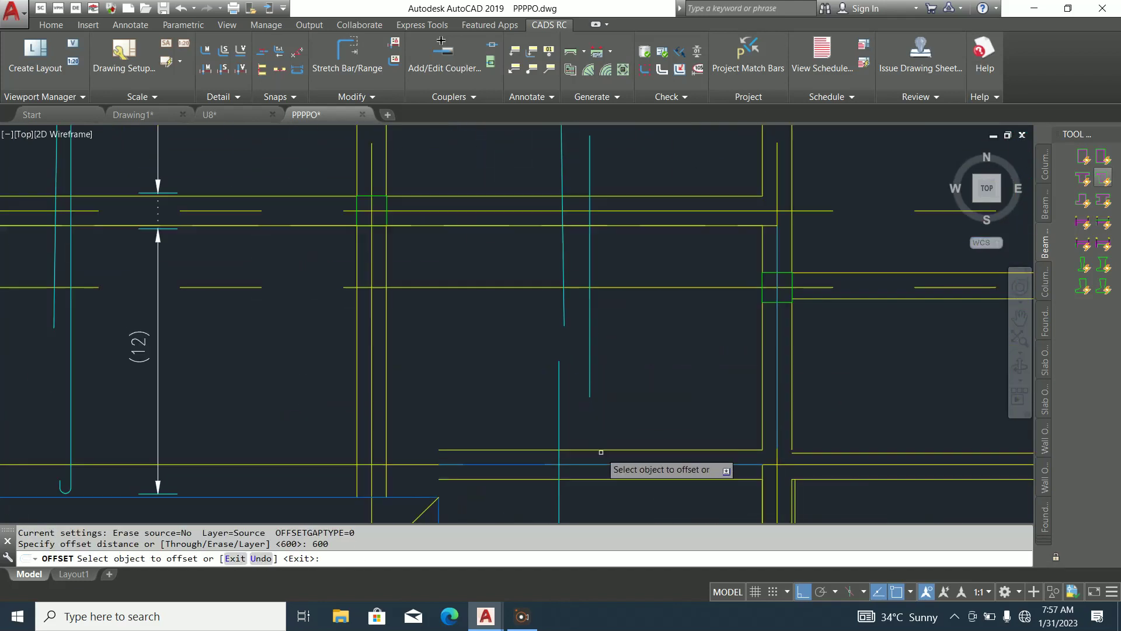
pyautogui.scroll(-2, 606, 389)
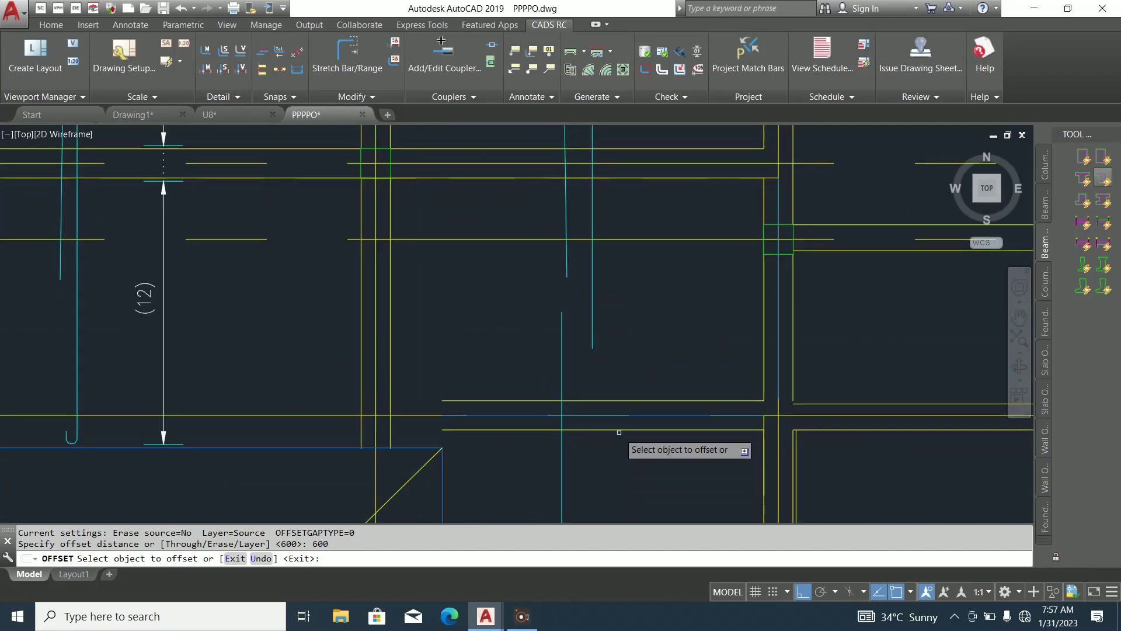
pyautogui.click(616, 429)
pyautogui.click(609, 448)
pyautogui.scroll(-3, 658, 441)
pyautogui.scroll(3, 647, 395)
pyautogui.press('Escape')
pyautogui.click(657, 386)
pyautogui.press('Escape')
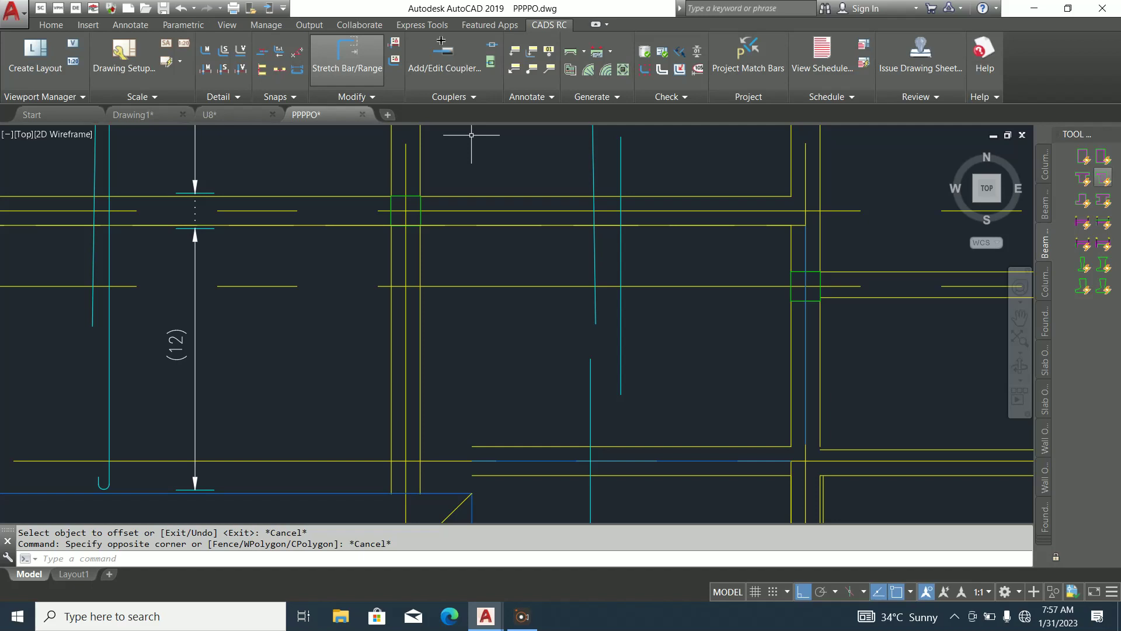
# Stretch the lower end of the lap bar between grids B and C down to the guide line below the grid 4 beam
pyautogui.press('Return')
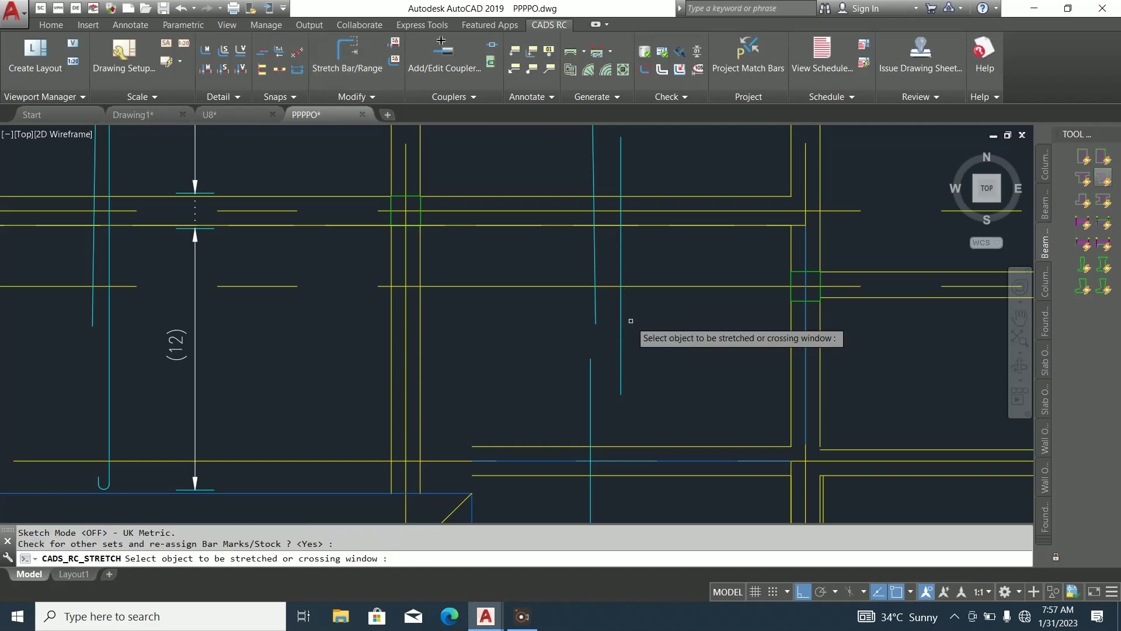
pyautogui.click(620, 388)
pyautogui.scroll(-3, 613, 321)
pyautogui.scroll(3, 622, 339)
pyautogui.click(622, 340)
pyautogui.click(625, 502)
pyautogui.click(621, 339)
pyautogui.scroll(-3, 620, 341)
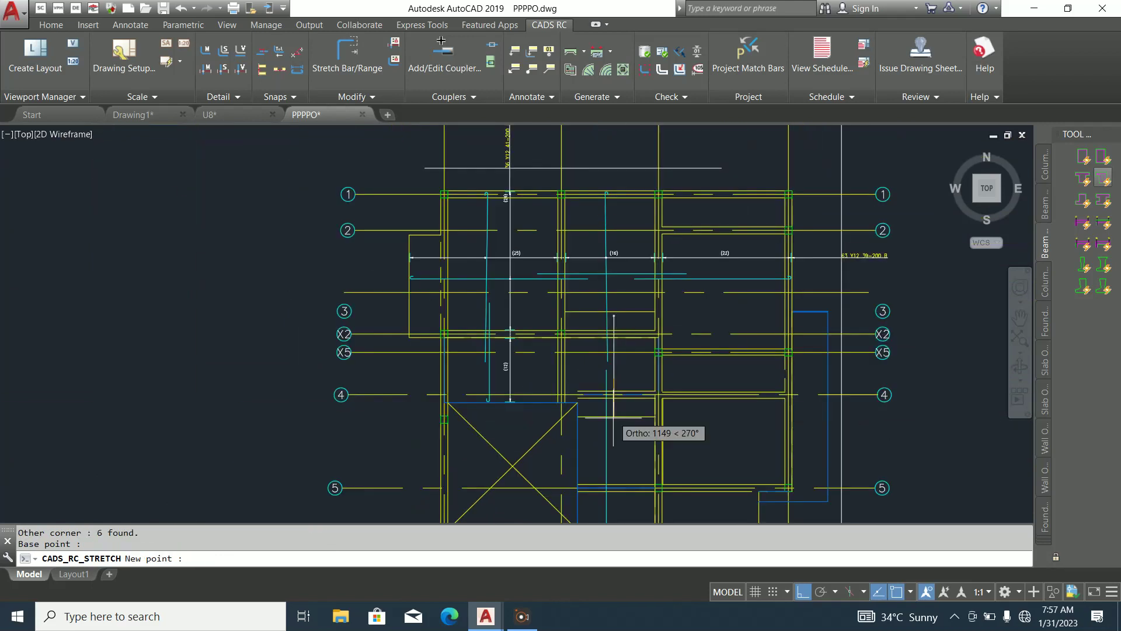
pyautogui.scroll(3, 608, 444)
pyautogui.click(628, 325)
pyautogui.press('Escape')
# Erase the guide line below the grid 4 beam
pyautogui.click(711, 339)
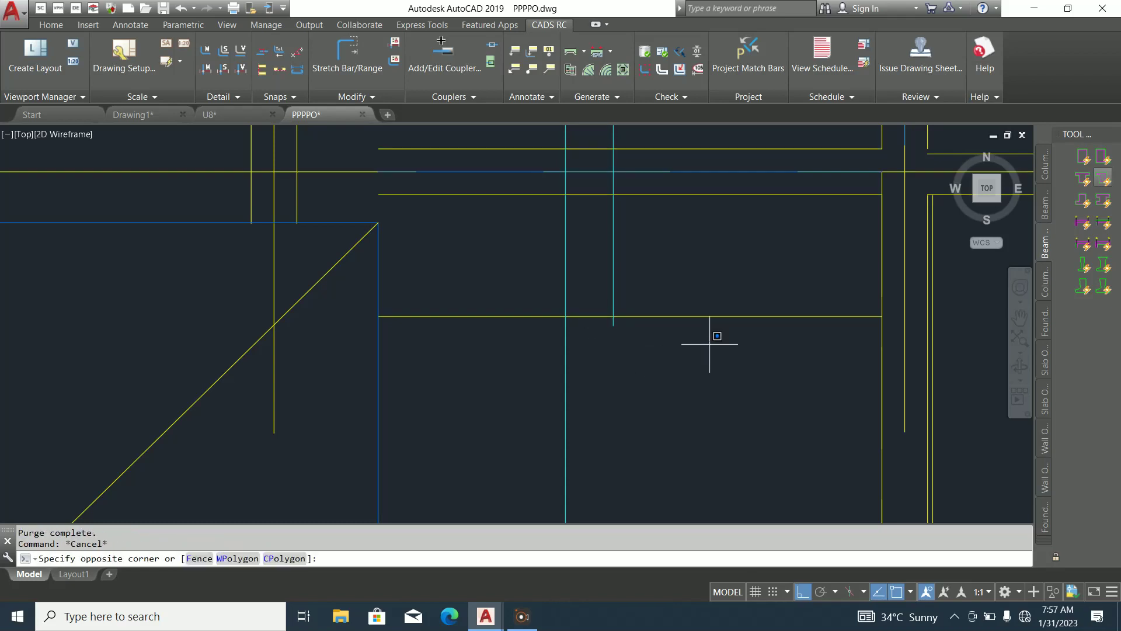
pyautogui.click(680, 297)
pyautogui.scroll(-4, 675, 362)
pyautogui.scroll(4, 670, 382)
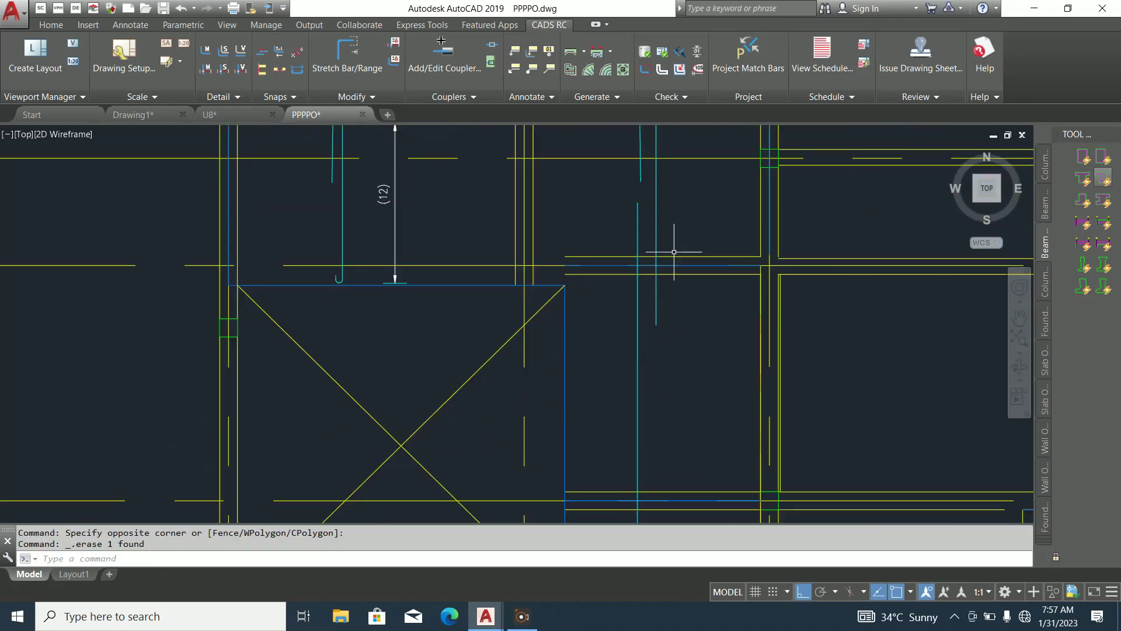
# Stretch the upper end of the same lap bar up to the guide line above the X2 beam
pyautogui.scroll(-4, 648, 369)
pyautogui.scroll(5, 649, 263)
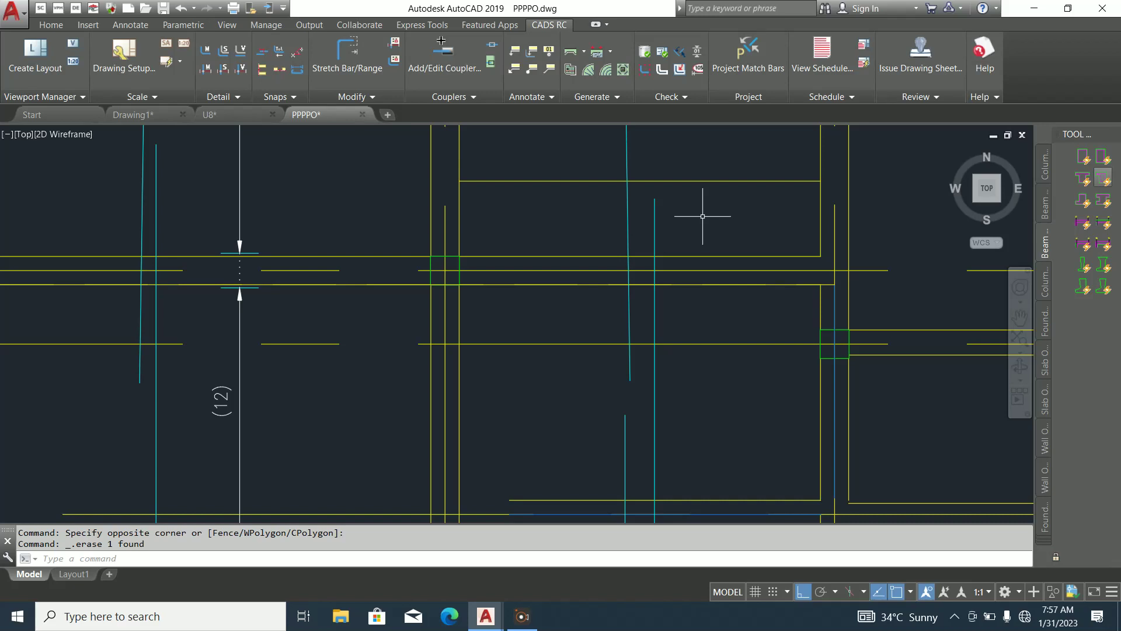
pyautogui.click(347, 52)
pyautogui.press('Return')
pyautogui.click(655, 231)
pyautogui.click(654, 198)
pyautogui.click(652, 179)
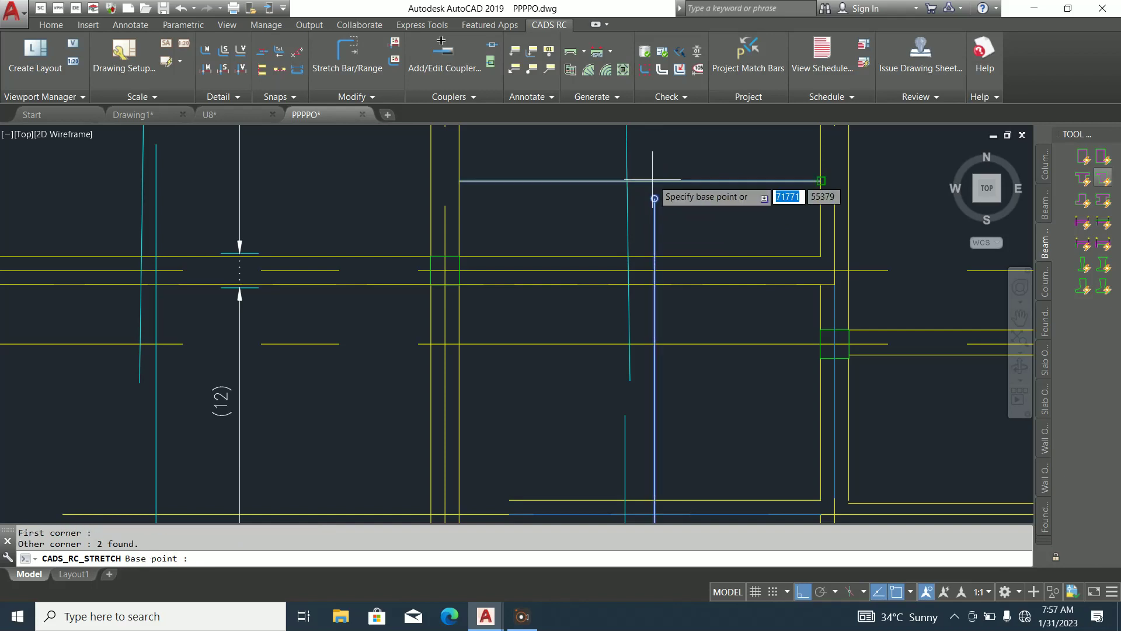
pyautogui.click(655, 198)
pyautogui.scroll(4, 655, 175)
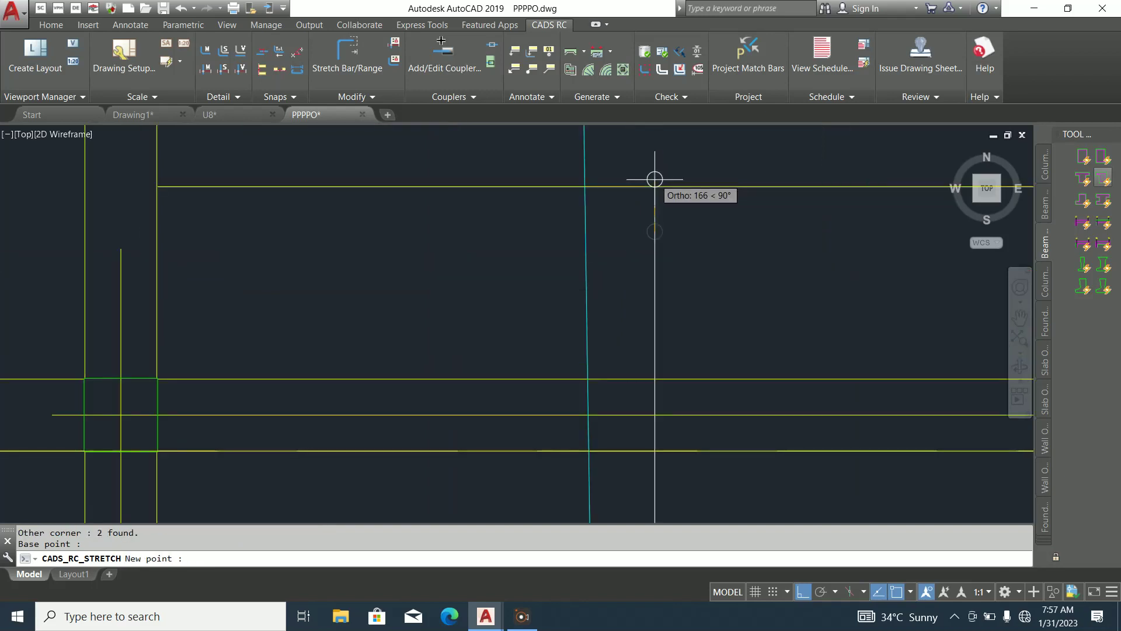
pyautogui.click(654, 175)
# Erase the guide line above the X2 beam
pyautogui.scroll(-2, 646, 244)
pyautogui.click(754, 246)
pyautogui.click(704, 191)
pyautogui.scroll(-5, 742, 351)
pyautogui.press('Delete')
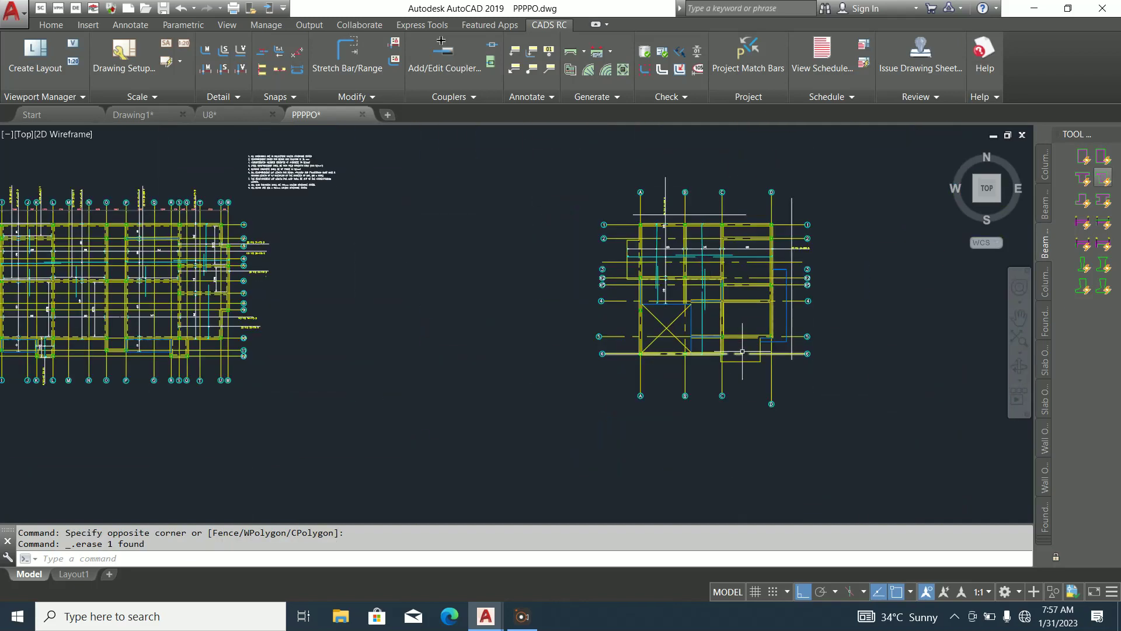
# Move the displaced grid 3 line 600 down, back onto its grid bubble
pyautogui.scroll(4, 757, 353)
pyautogui.scroll(-2, 652, 335)
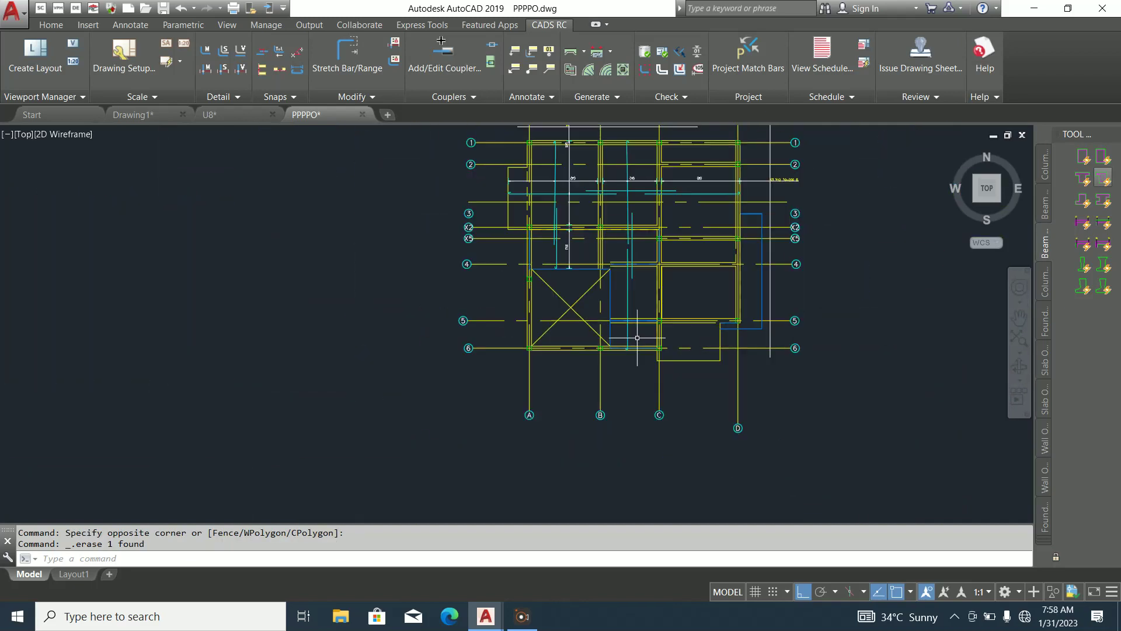
pyautogui.scroll(2, 634, 204)
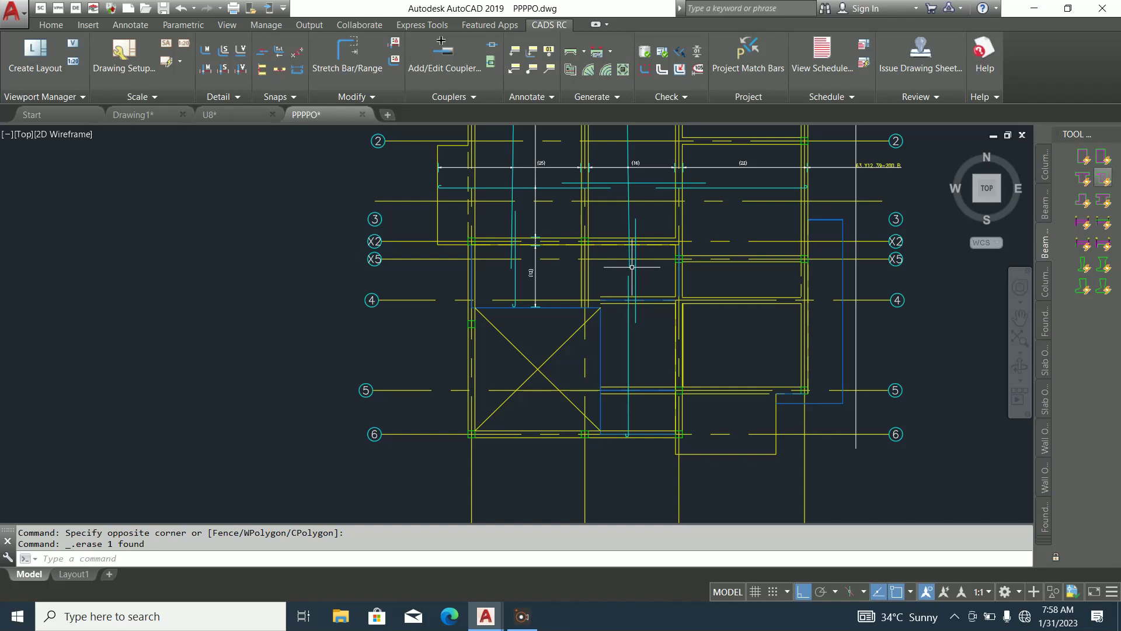
pyautogui.scroll(2, 474, 204)
pyautogui.click(395, 212)
pyautogui.click(342, 157)
pyautogui.rightClick(342, 157)
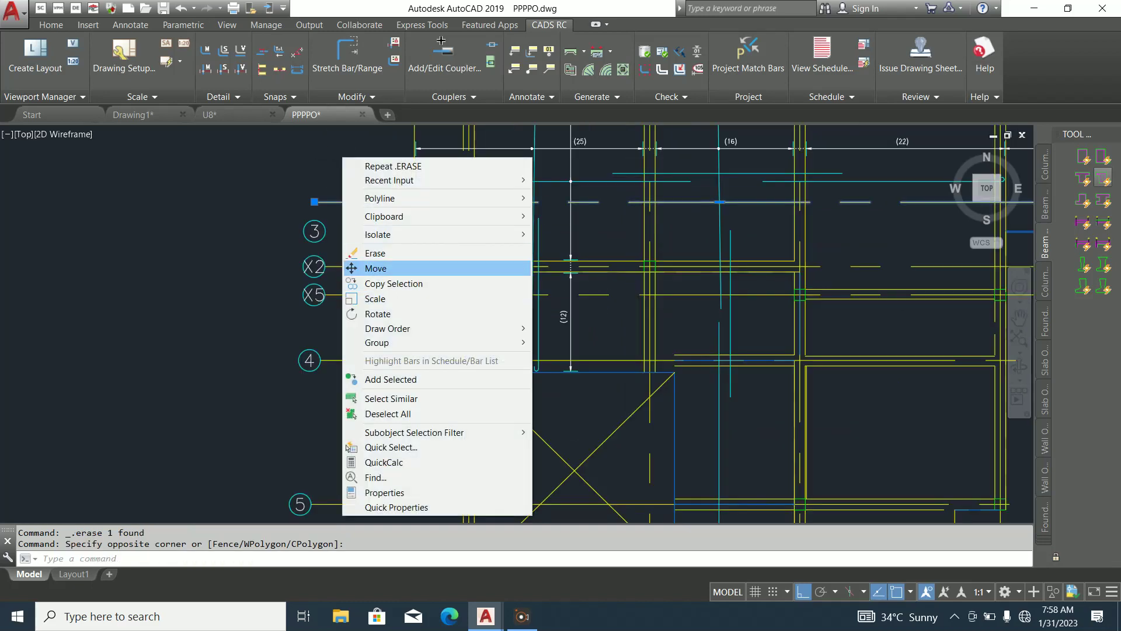
pyautogui.click(375, 268)
pyautogui.click(315, 202)
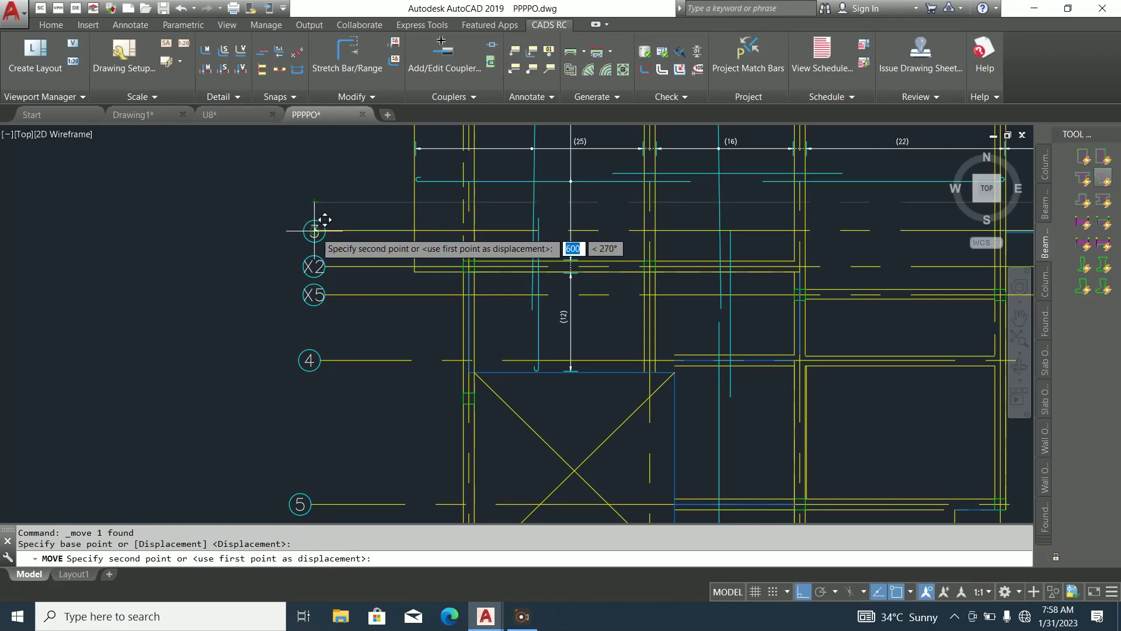
pyautogui.scroll(-4, 379, 245)
pyautogui.click(538, 281)
pyautogui.press('Escape')
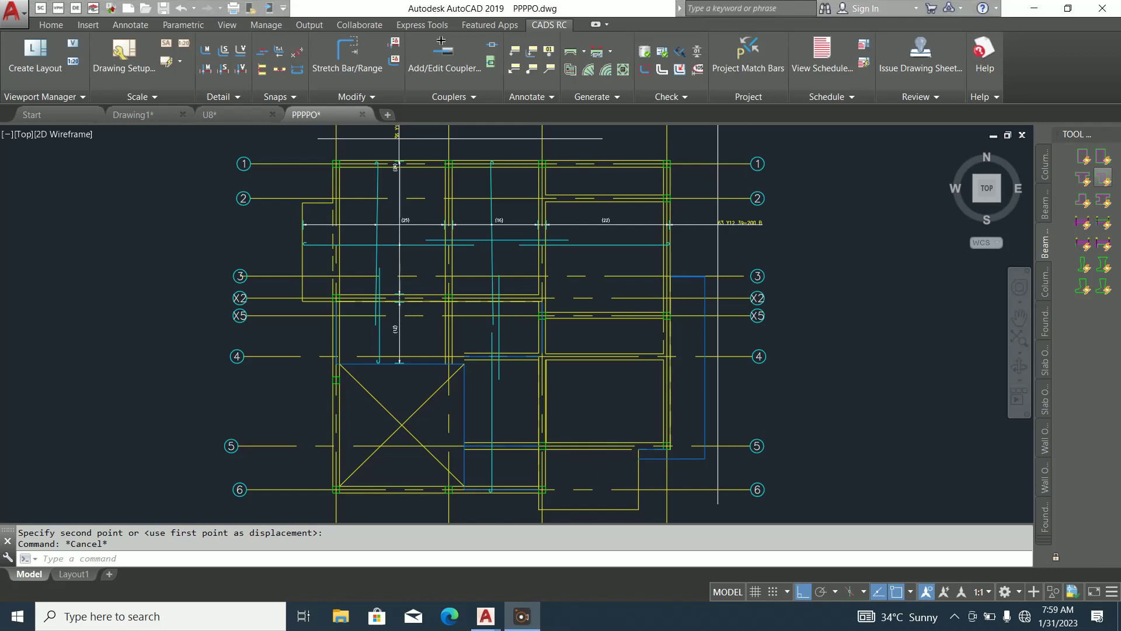
# Start a single fixed pitch range with a Y12 shape code 32 bar, note B and dimension A of 2000
pyautogui.scroll(-1, 549, 411)
pyautogui.scroll(3, 548, 411)
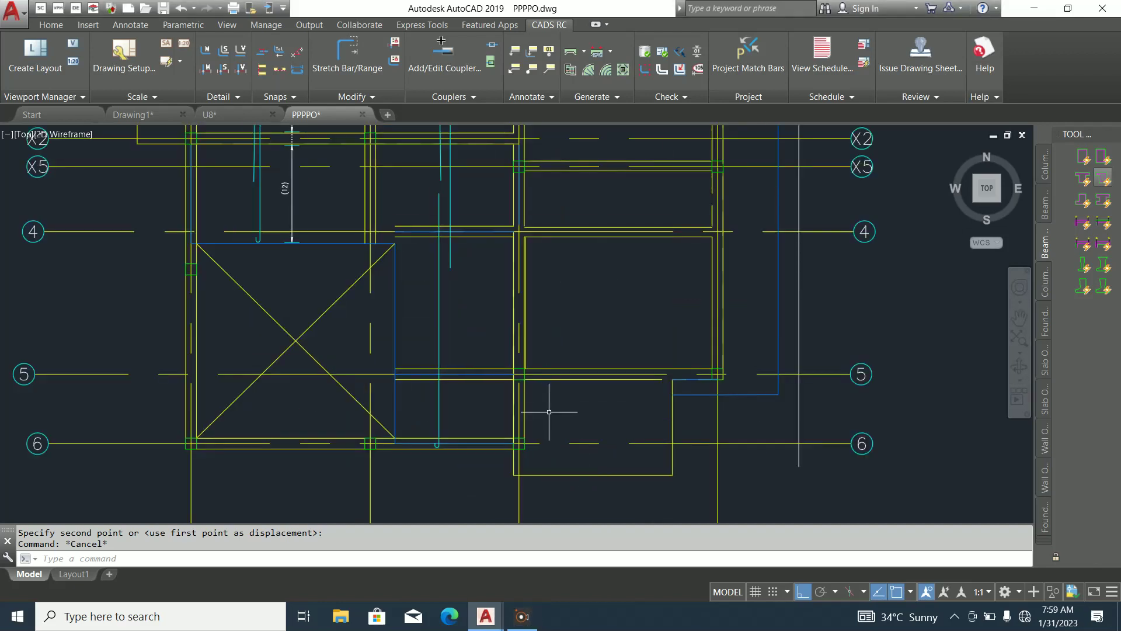
pyautogui.scroll(-3, 548, 411)
pyautogui.scroll(-1, 541, 490)
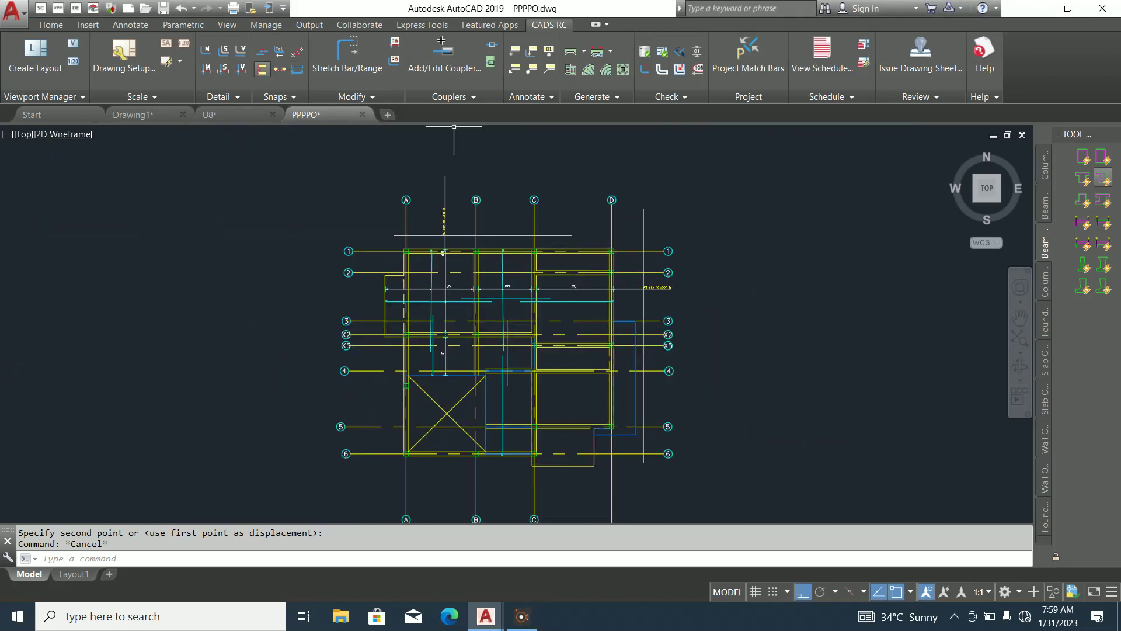
pyautogui.click(205, 69)
pyautogui.click(610, 187)
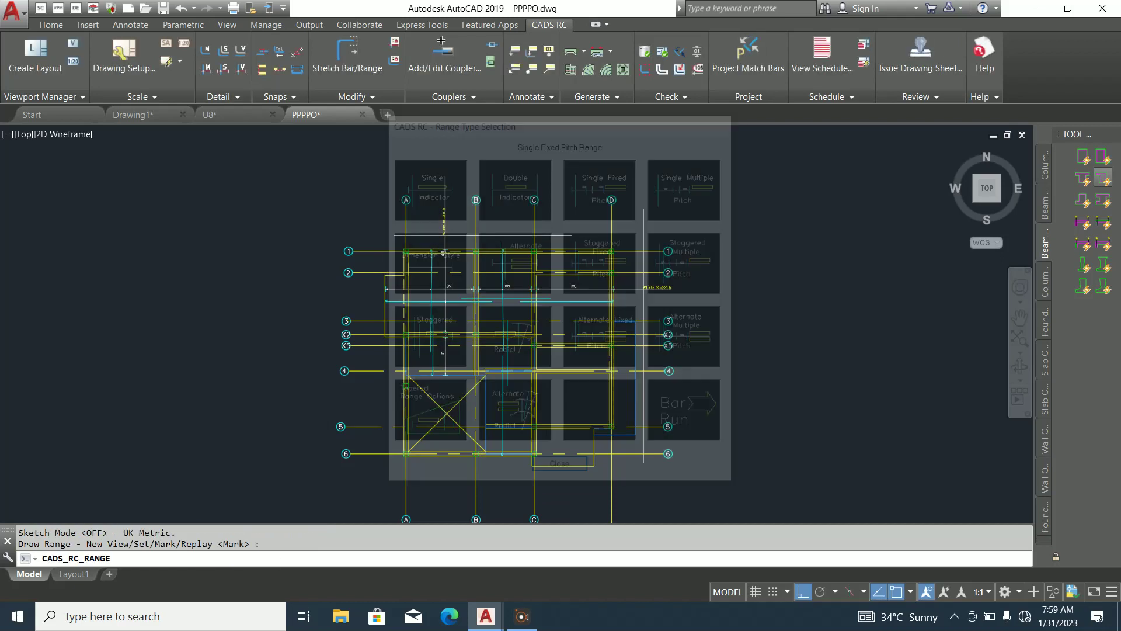
pyautogui.click(429, 177)
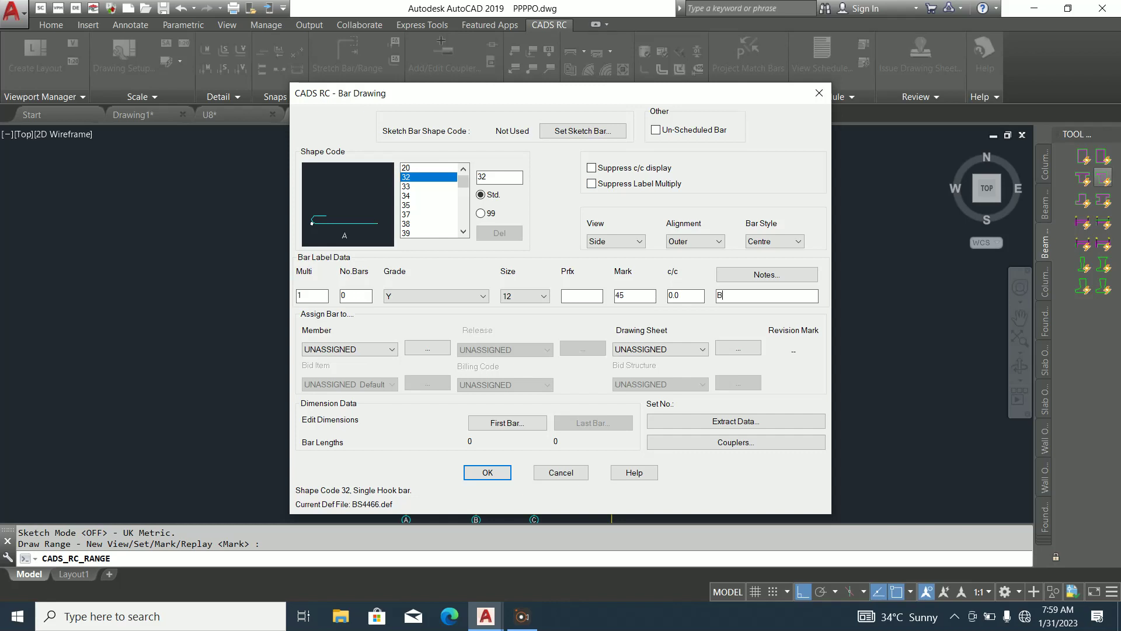
pyautogui.click(507, 422)
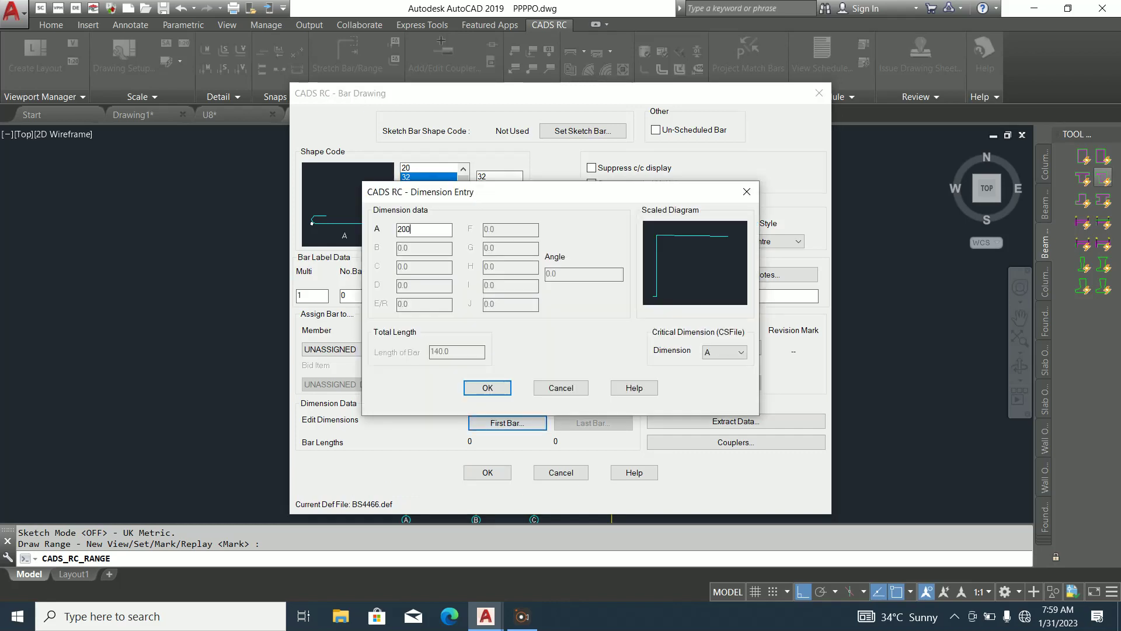
pyautogui.press('Return')
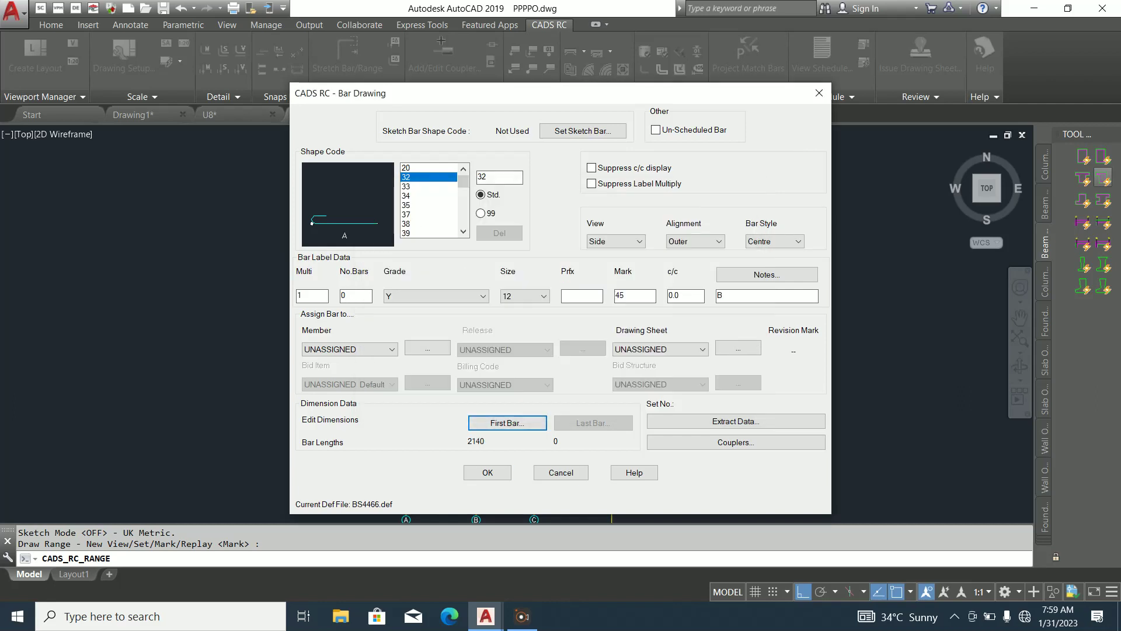
pyautogui.click(487, 472)
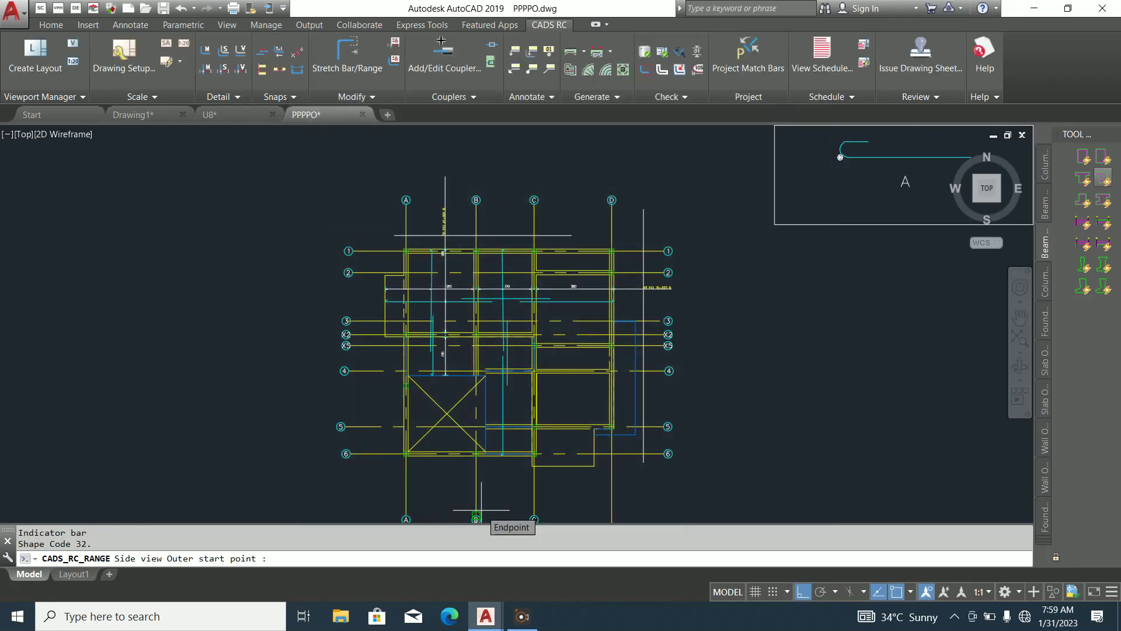
# Place the hooked bar vertically across the slab projection below grid 5 between grids C and D, with the hook at its lower end
pyautogui.scroll(4, 560, 476)
pyautogui.click(559, 473)
pyautogui.press('Return')
pyautogui.click(562, 292)
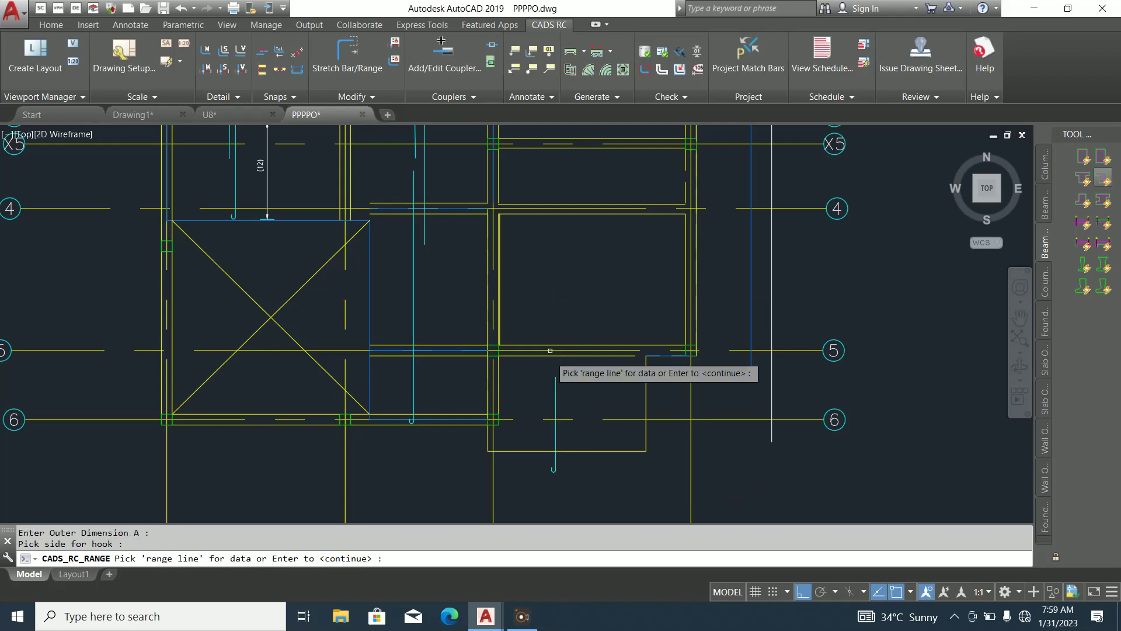
pyautogui.scroll(4, 553, 480)
pyautogui.scroll(-5, 569, 461)
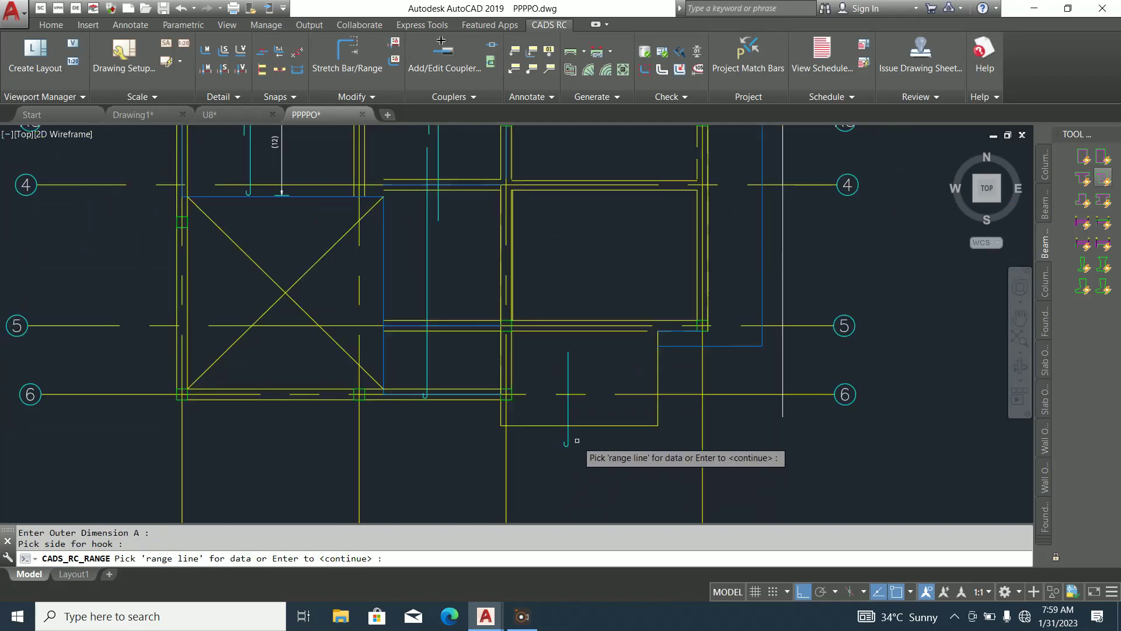
pyautogui.scroll(-3, 621, 400)
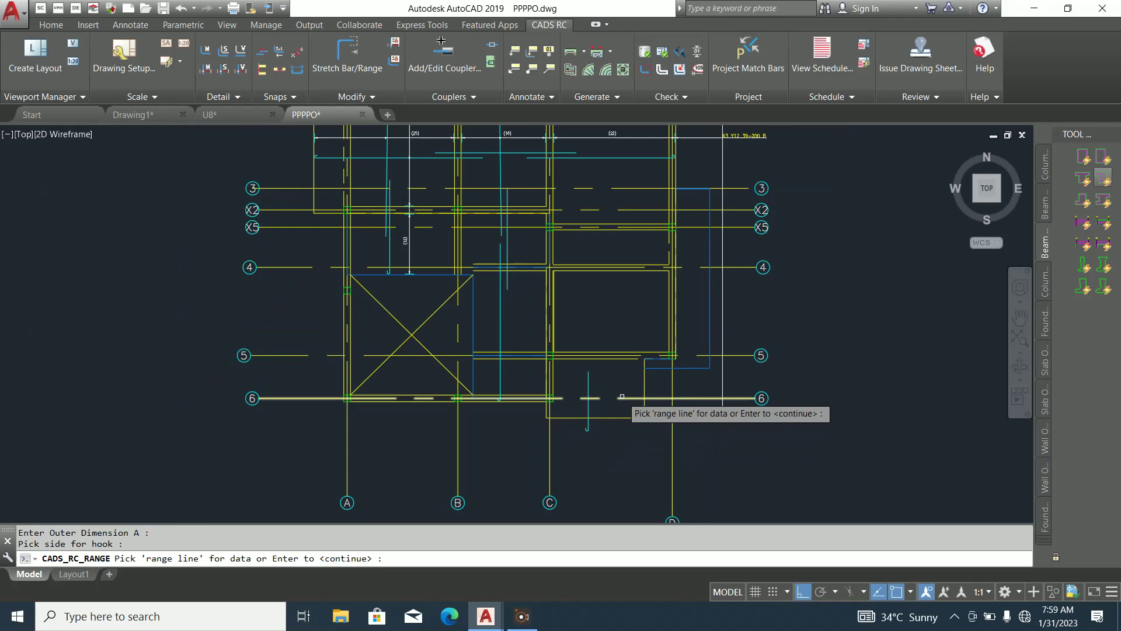
pyautogui.scroll(2, 492, 341)
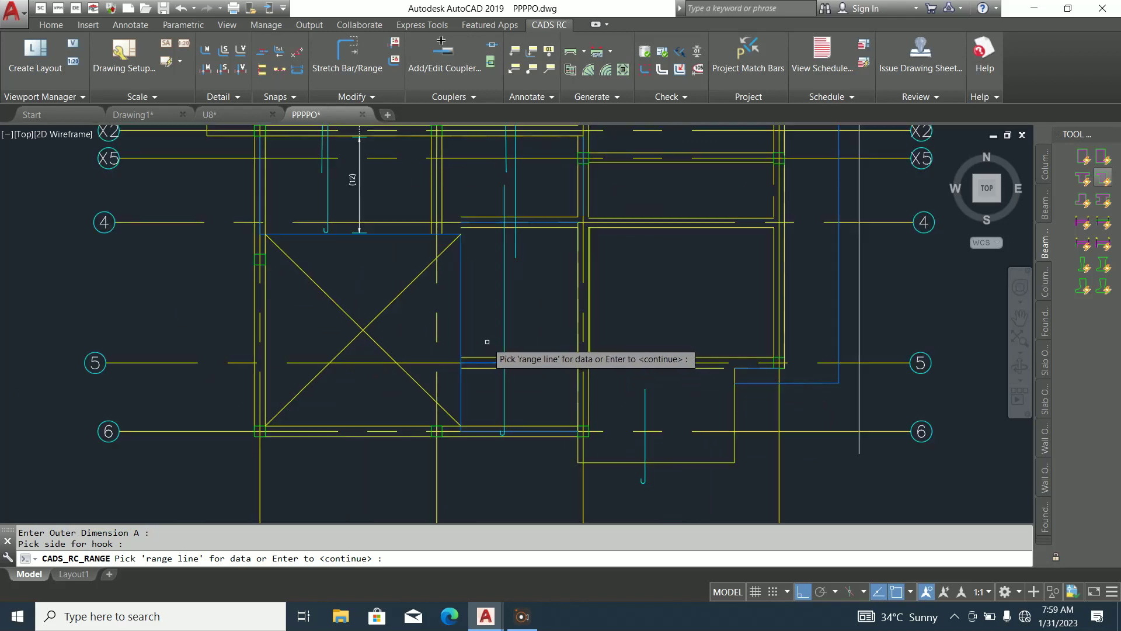
pyautogui.click(461, 325)
pyautogui.click(460, 324)
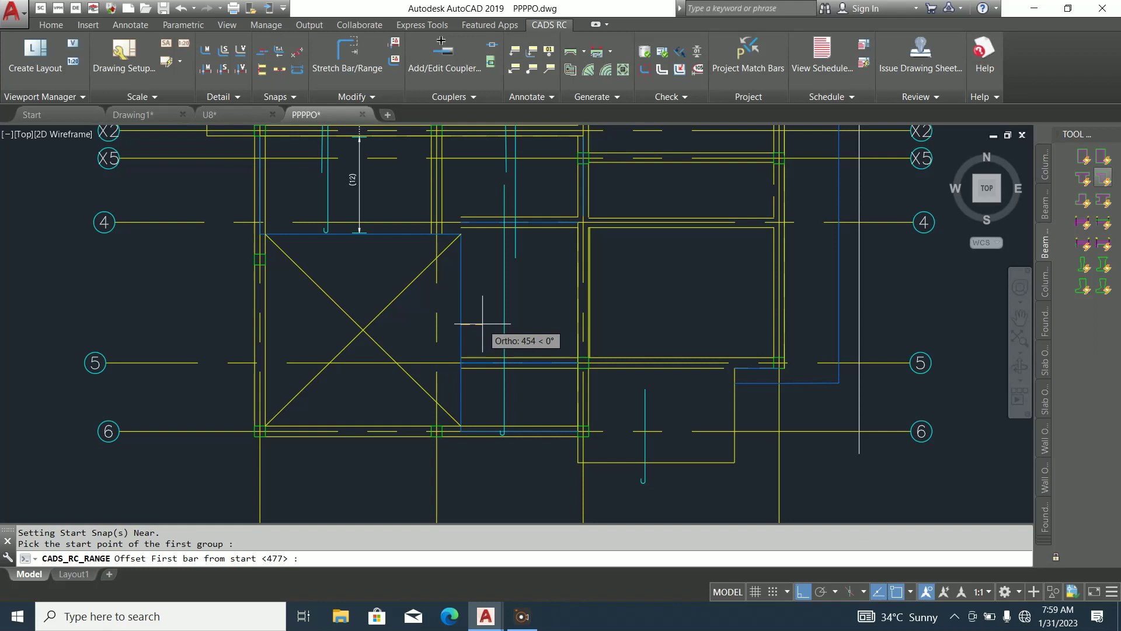
pyautogui.write('2')
pyautogui.press('Return')
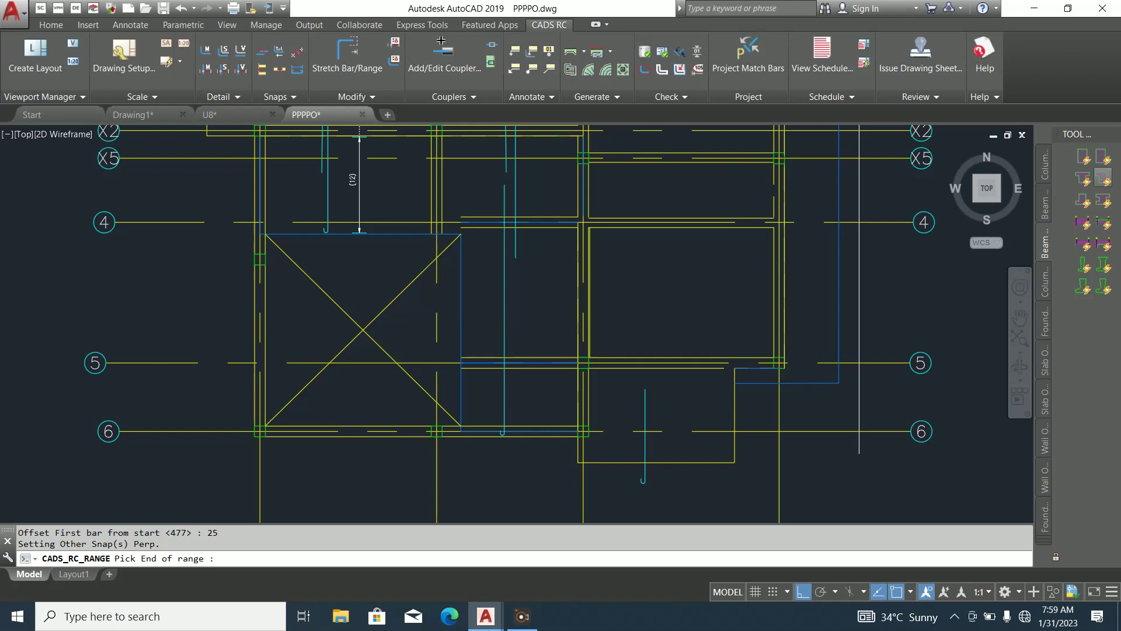
pyautogui.click(524, 324)
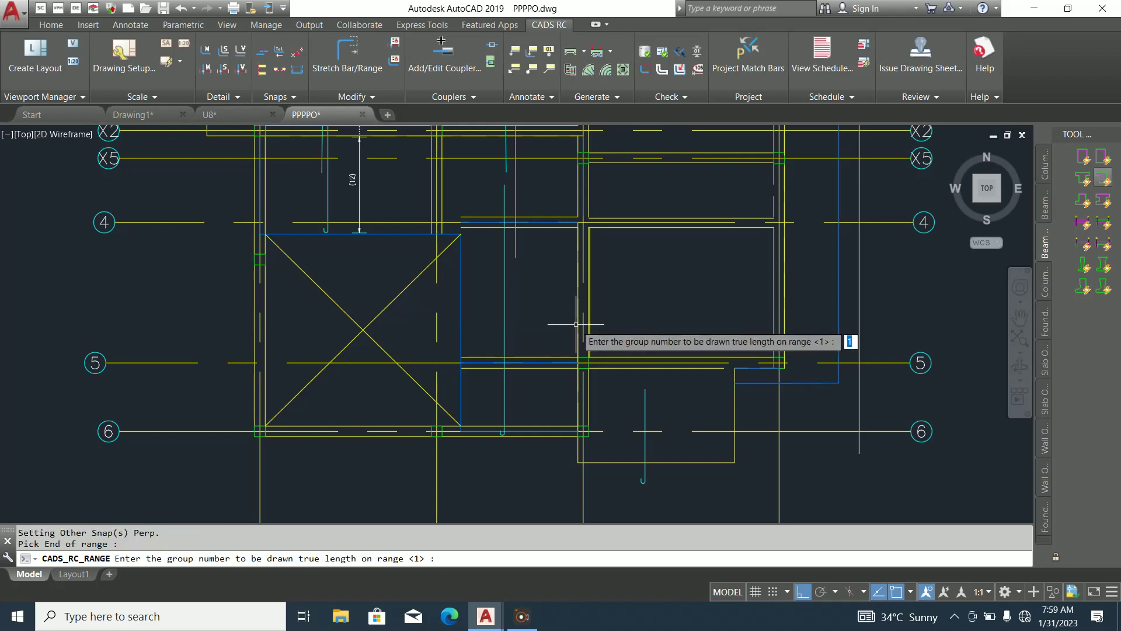
pyautogui.press('Return')
pyautogui.press('Escape')
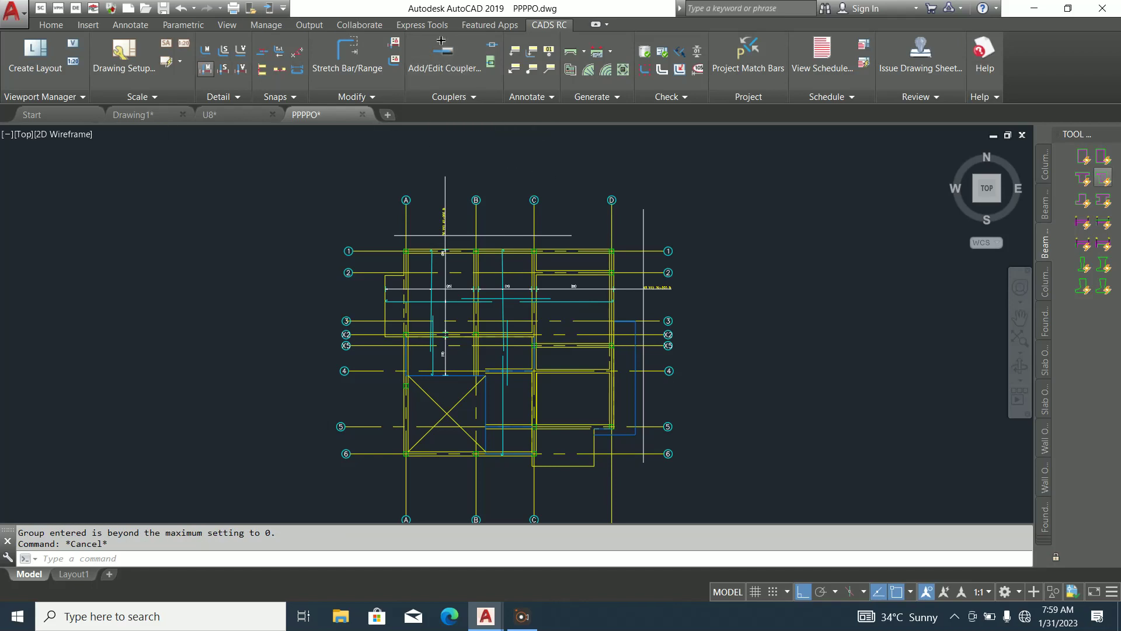
# Restart the single fixed pitch range with a Y12 shape code 32 bar, note B and dimension A of 2000
pyautogui.press('Return')
pyautogui.click(601, 187)
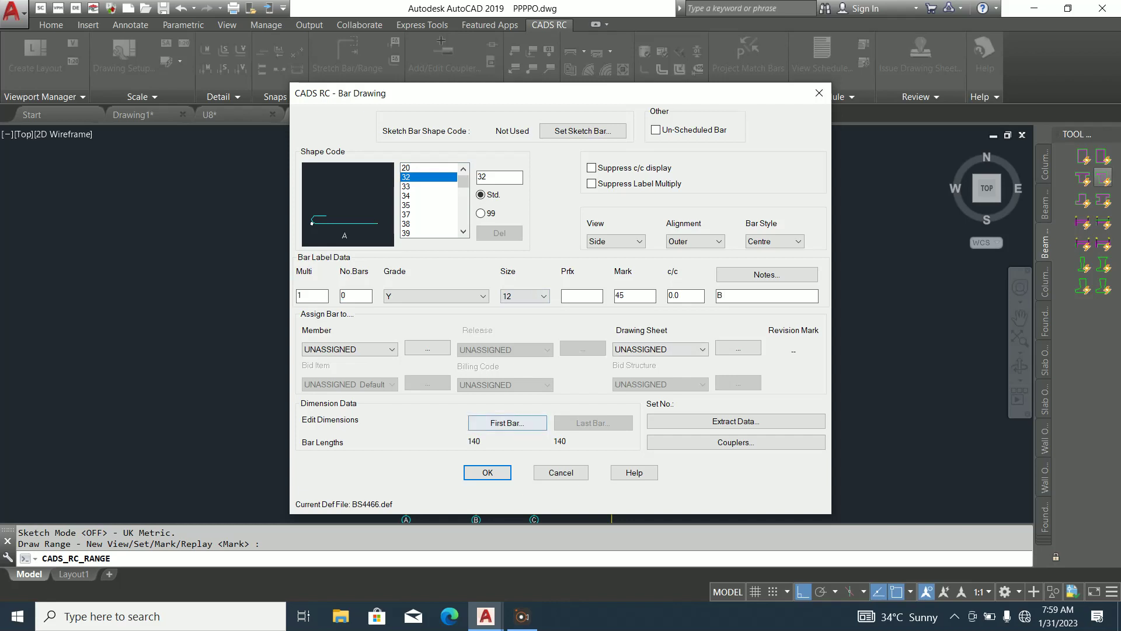
pyautogui.click(507, 422)
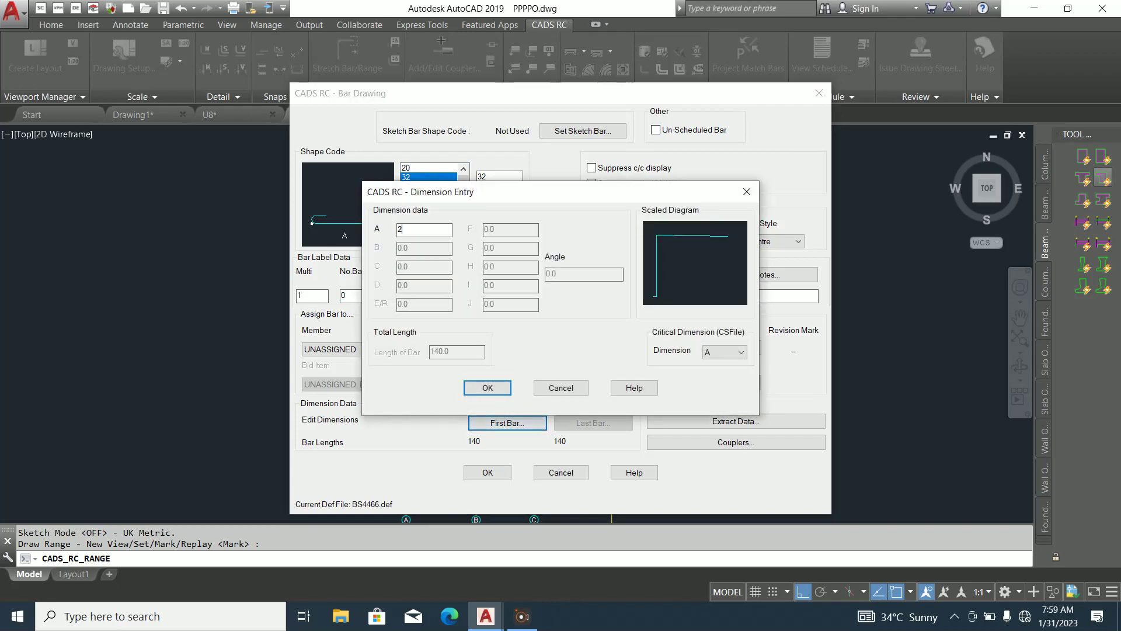
pyautogui.press('Return')
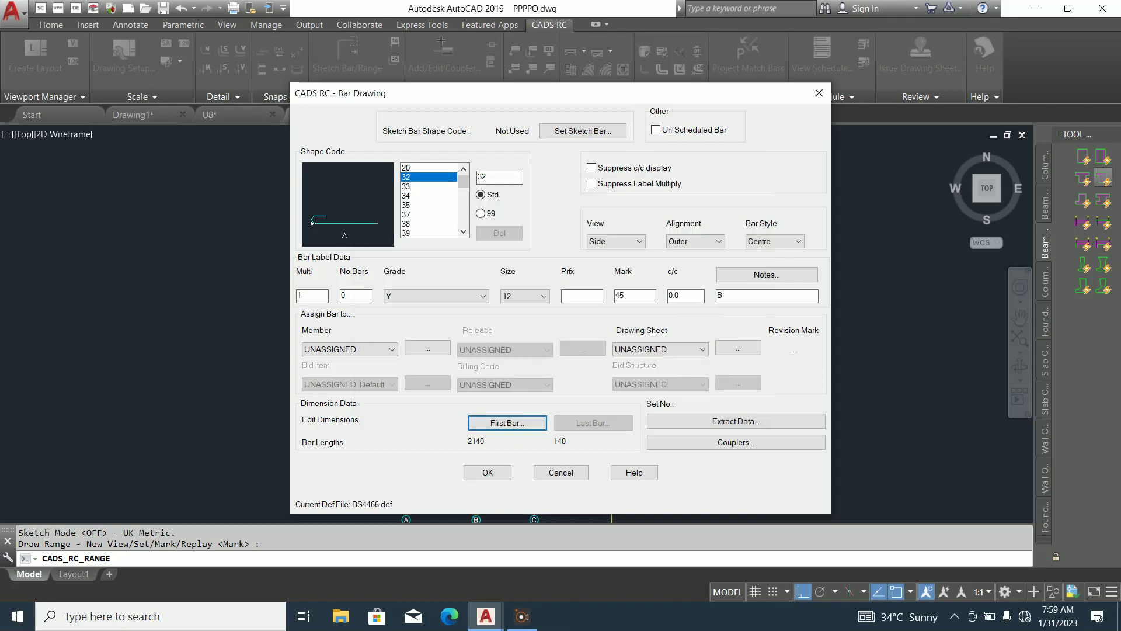
pyautogui.click(488, 473)
# Place the bar vertically in the slab projection below grid 5, crossing its lower edge, with the hook at the lower end
pyautogui.scroll(2, 521, 385)
pyautogui.click(571, 416)
pyautogui.click(574, 215)
pyautogui.click(581, 237)
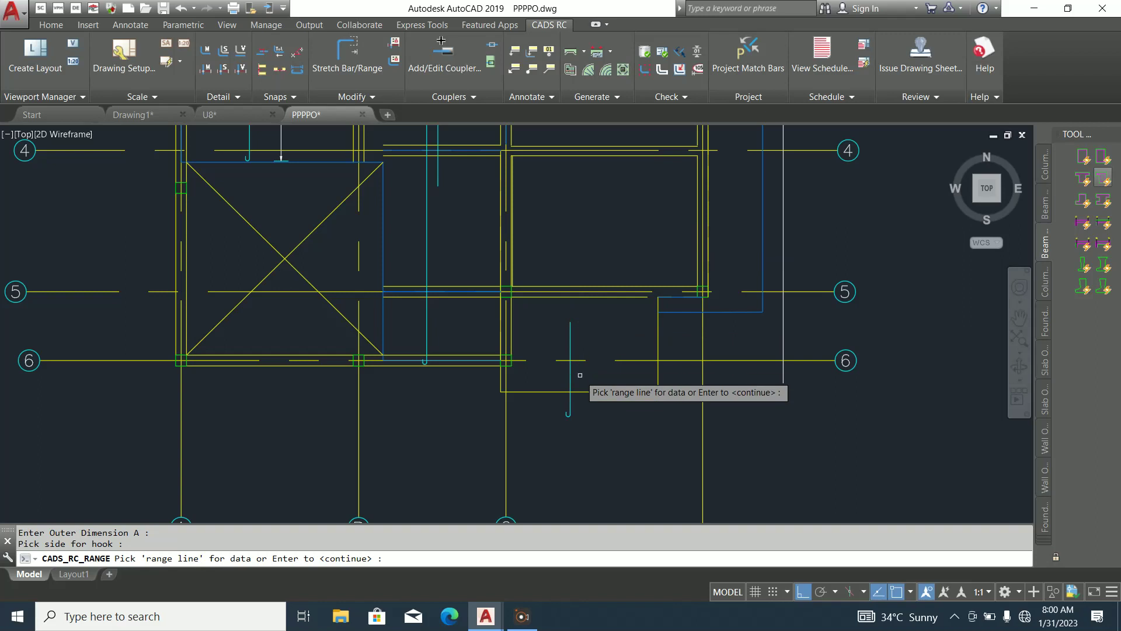
# Set the first range group between grids 4 and 5 from the void's edge to the near face of the grid C beam, with 25 offsets
pyautogui.scroll(-2, 579, 373)
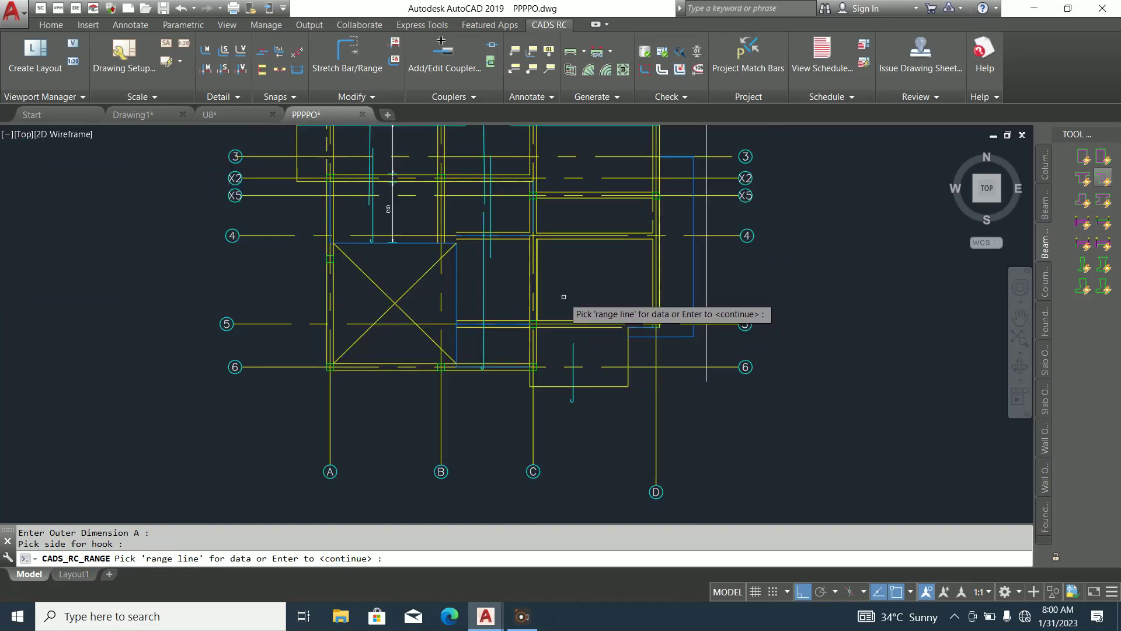
pyautogui.scroll(3, 469, 309)
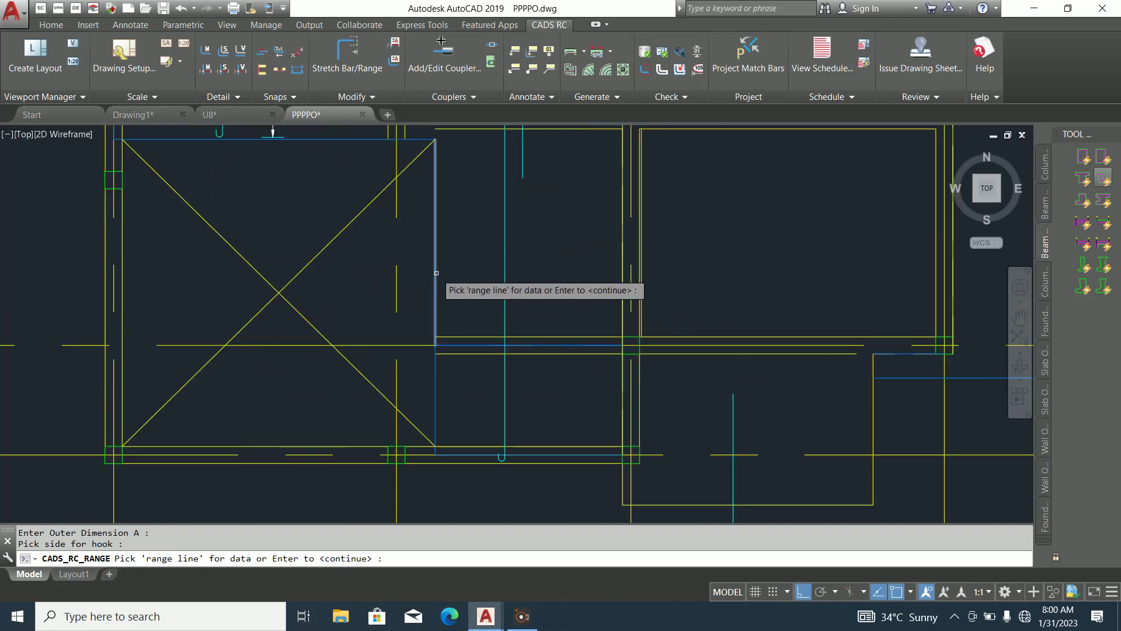
pyautogui.press('Return')
pyautogui.click(436, 273)
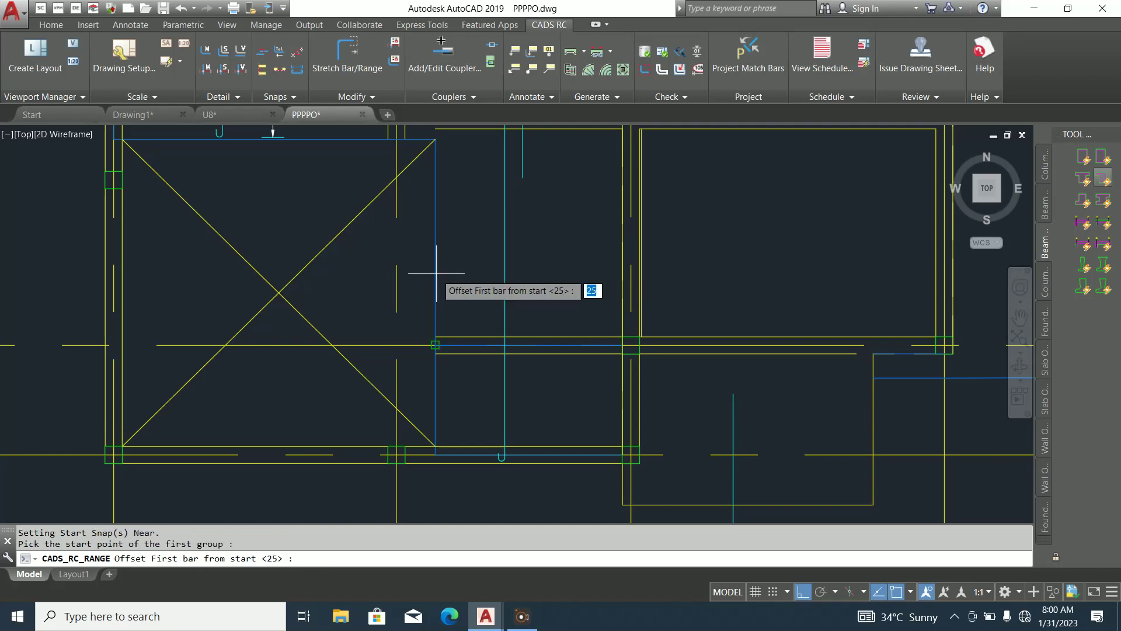
pyautogui.press('Return')
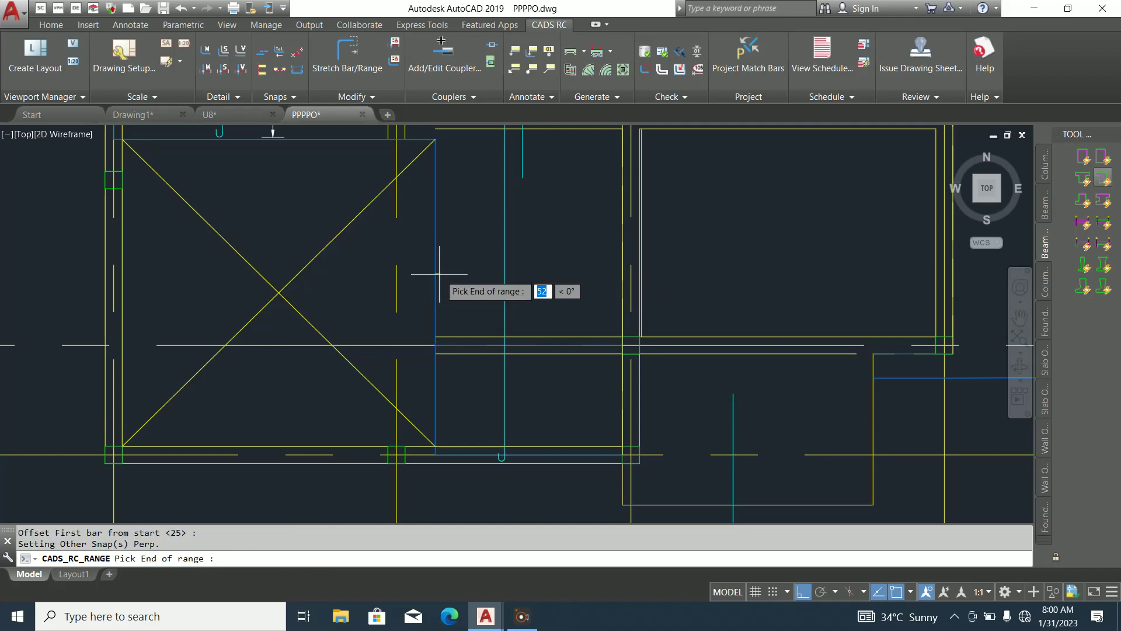
pyautogui.scroll(4, 622, 273)
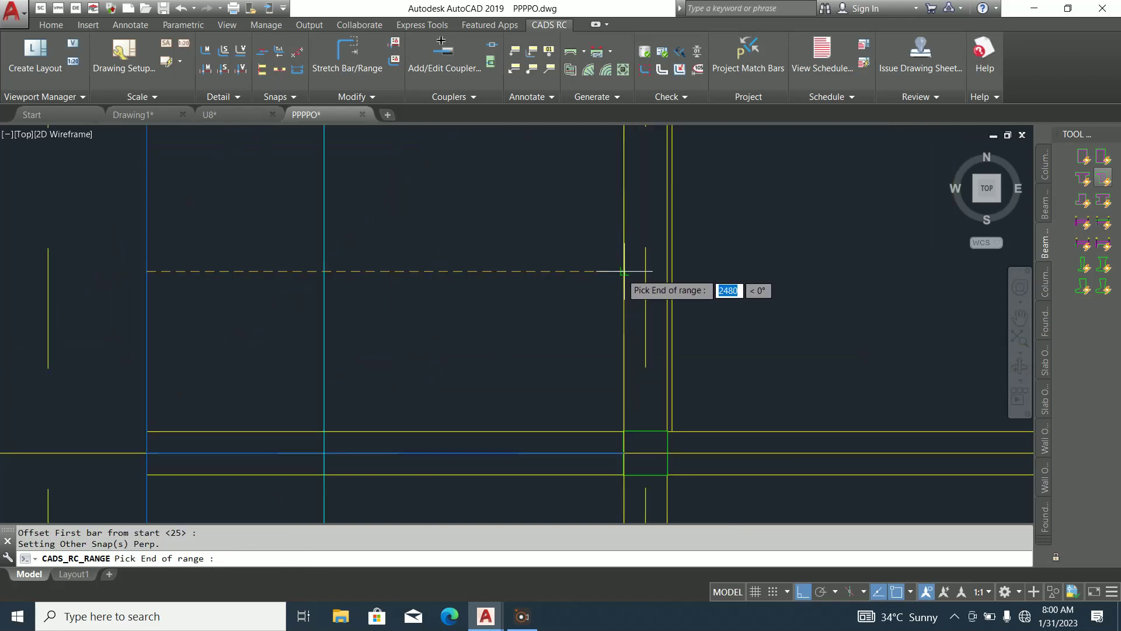
pyautogui.click(624, 269)
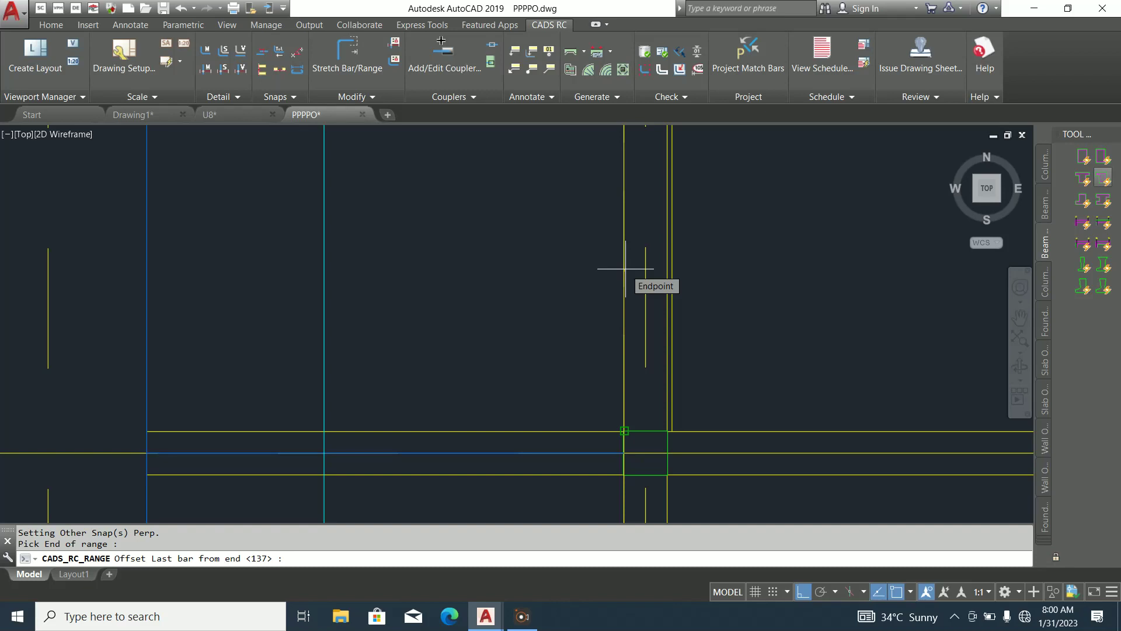
pyautogui.write('25')
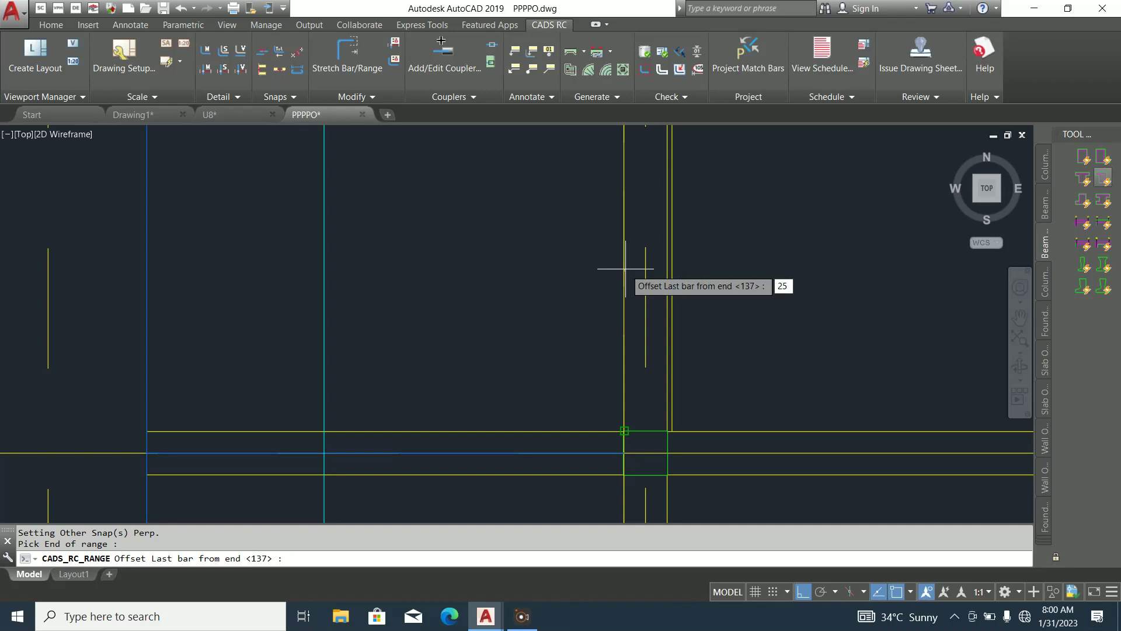
pyautogui.press('Return')
pyautogui.press('Return')
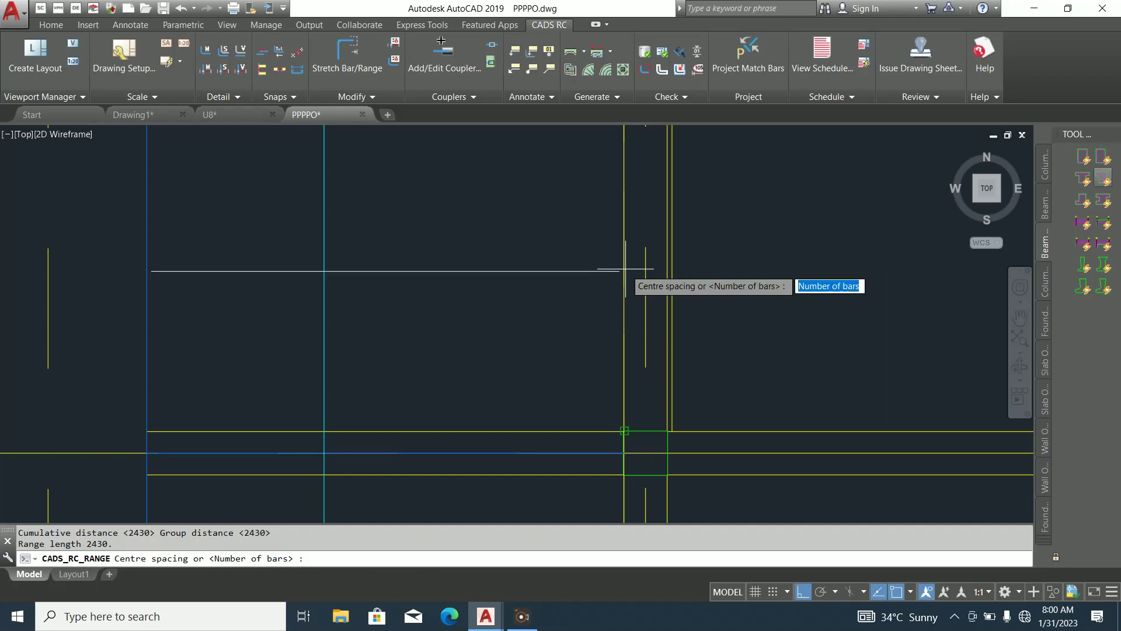
# Space the bars of the first range group at 200 centres
pyautogui.write('20')
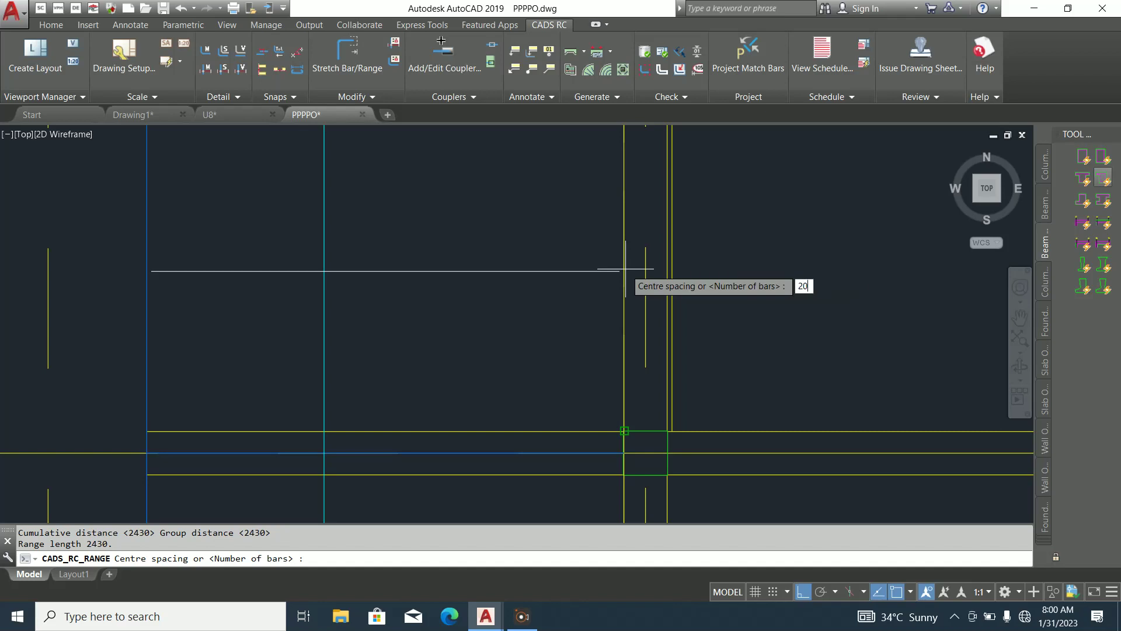
pyautogui.press('Return')
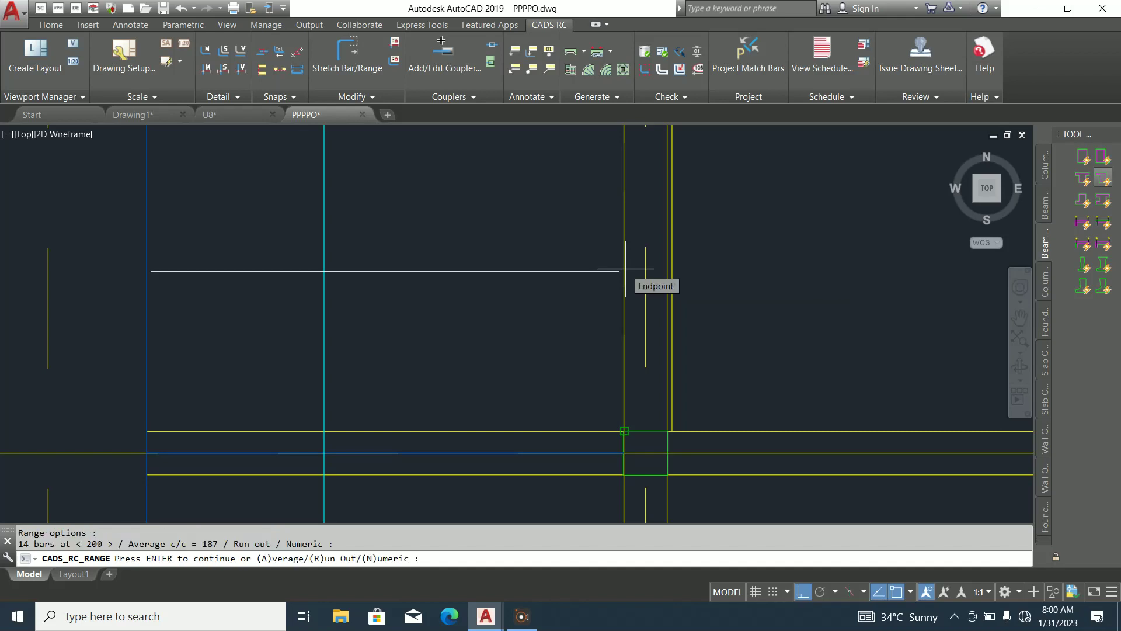
pyautogui.press('Return')
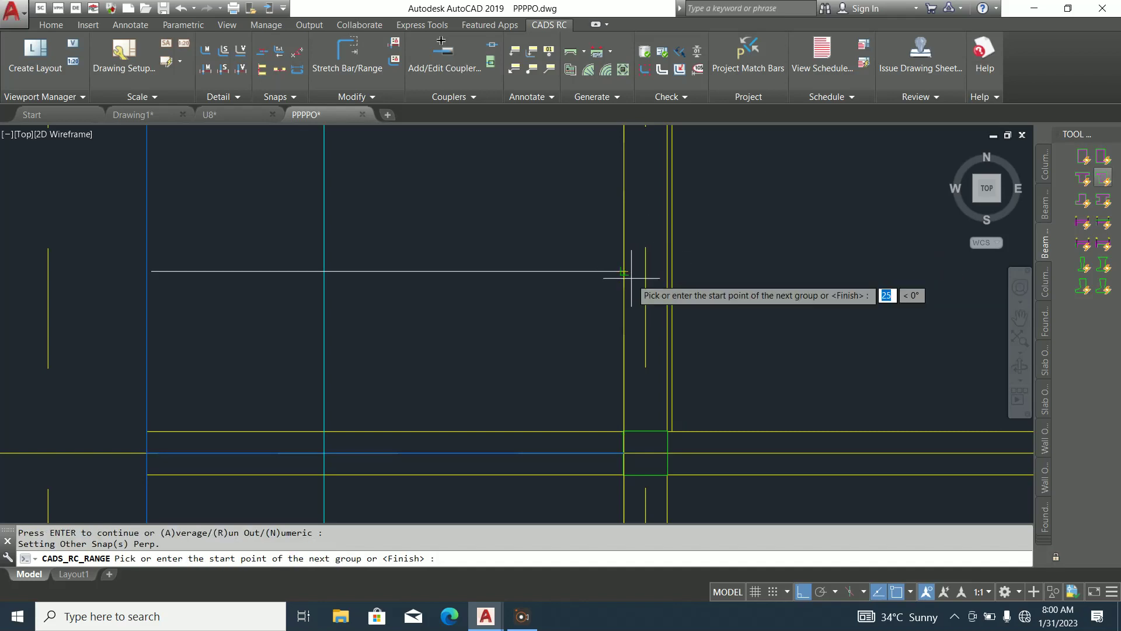
# Add a second group from the grid C beam's far face to the grid D beam's outer face with 25 offsets, and label the range beyond grid D
pyautogui.scroll(5, 677, 275)
pyautogui.click(663, 257)
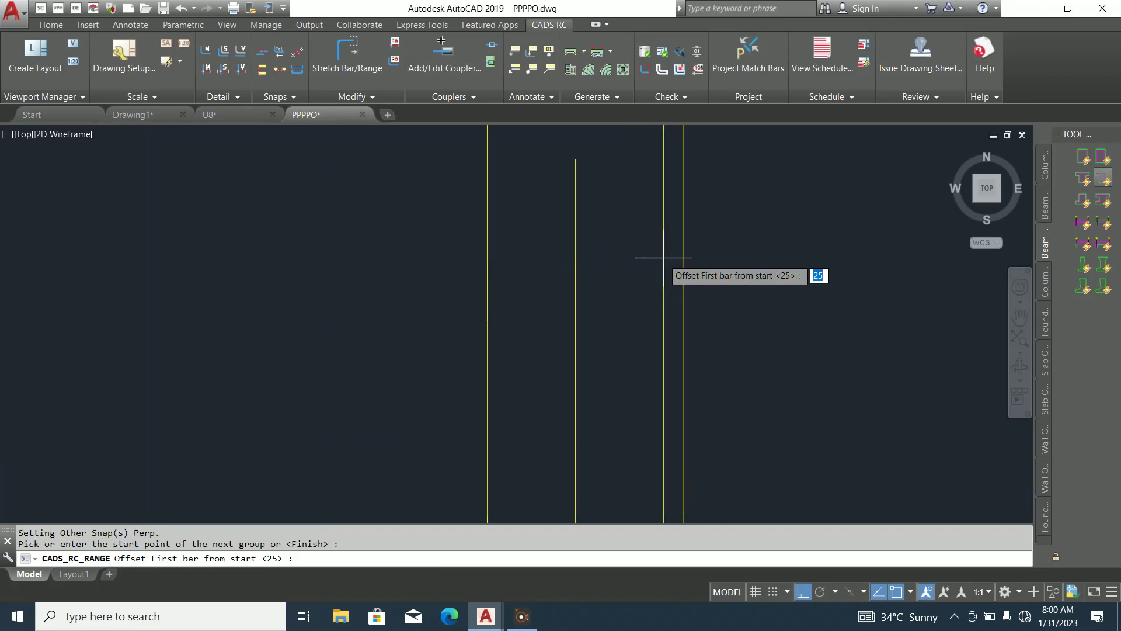
pyautogui.press('Return')
pyautogui.scroll(-5, 585, 306)
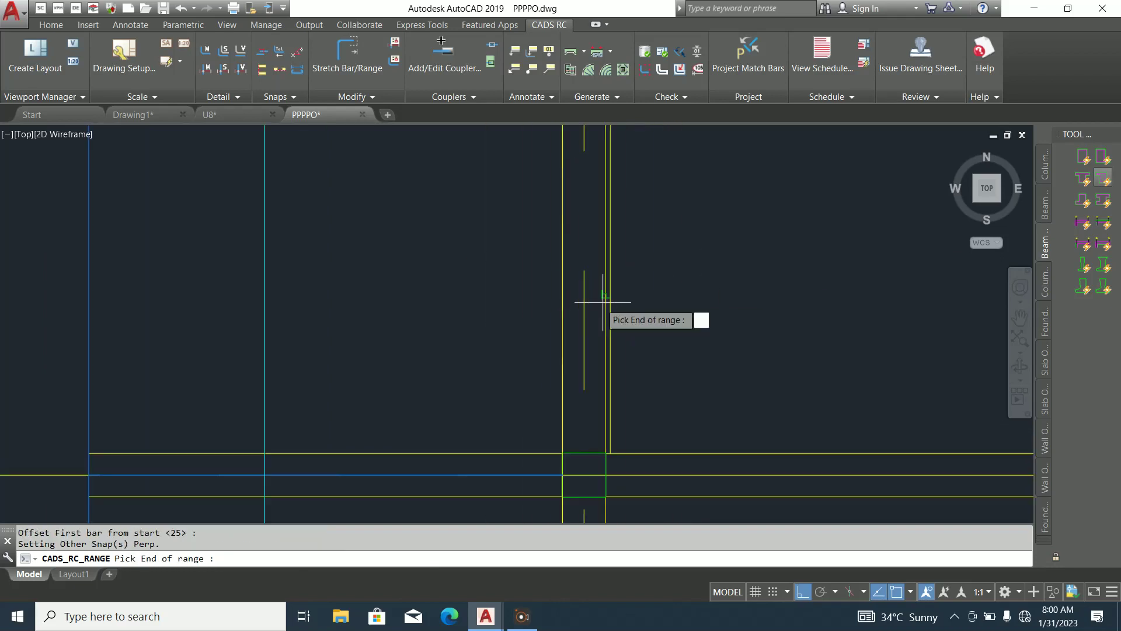
pyautogui.scroll(-5, 502, 330)
pyautogui.scroll(5, 795, 329)
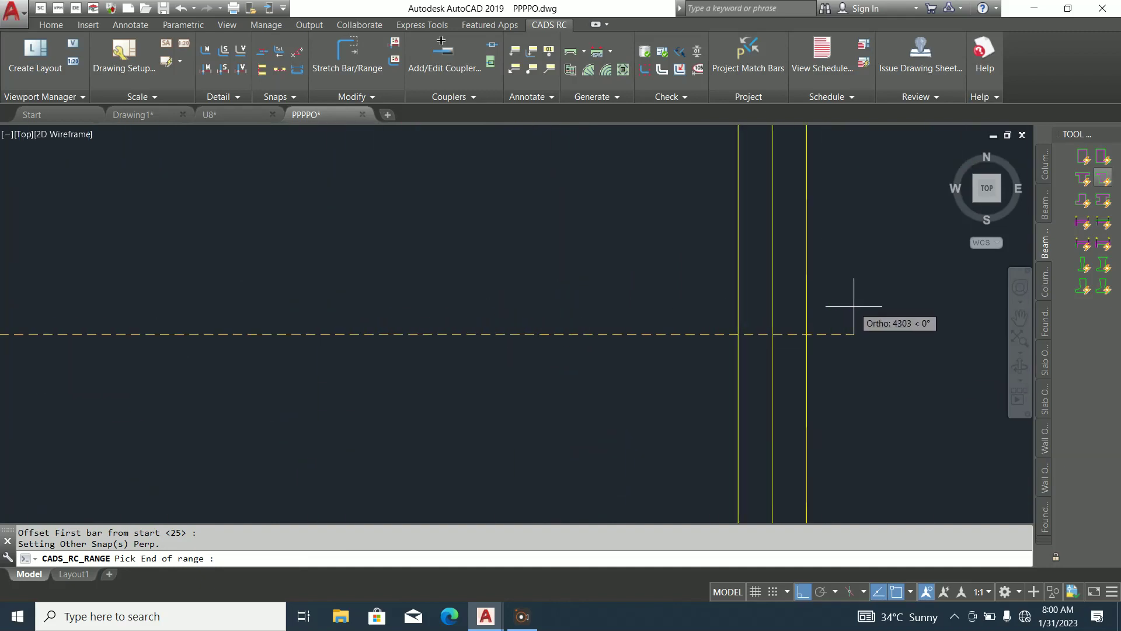
pyautogui.click(808, 332)
pyautogui.press('Return')
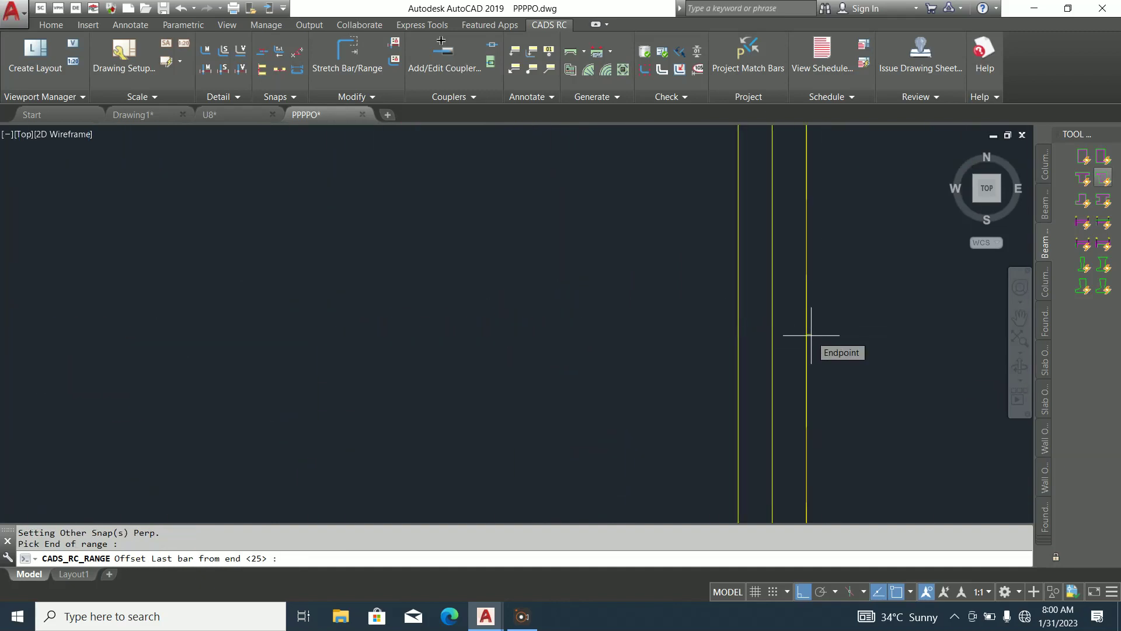
pyautogui.scroll(-5, 811, 335)
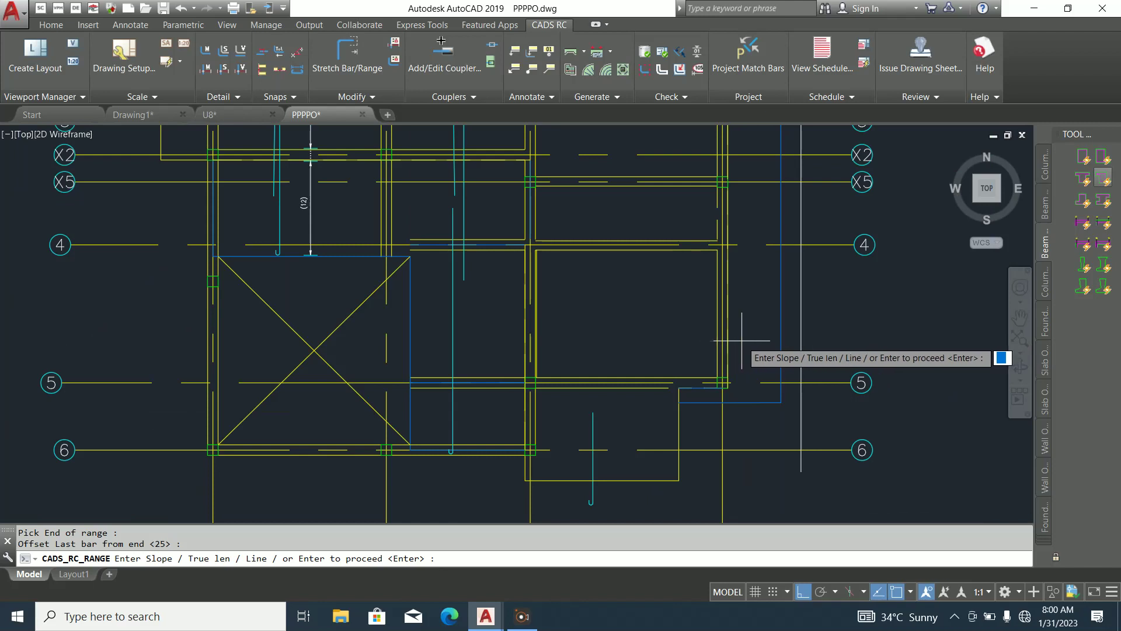
pyautogui.press('Return')
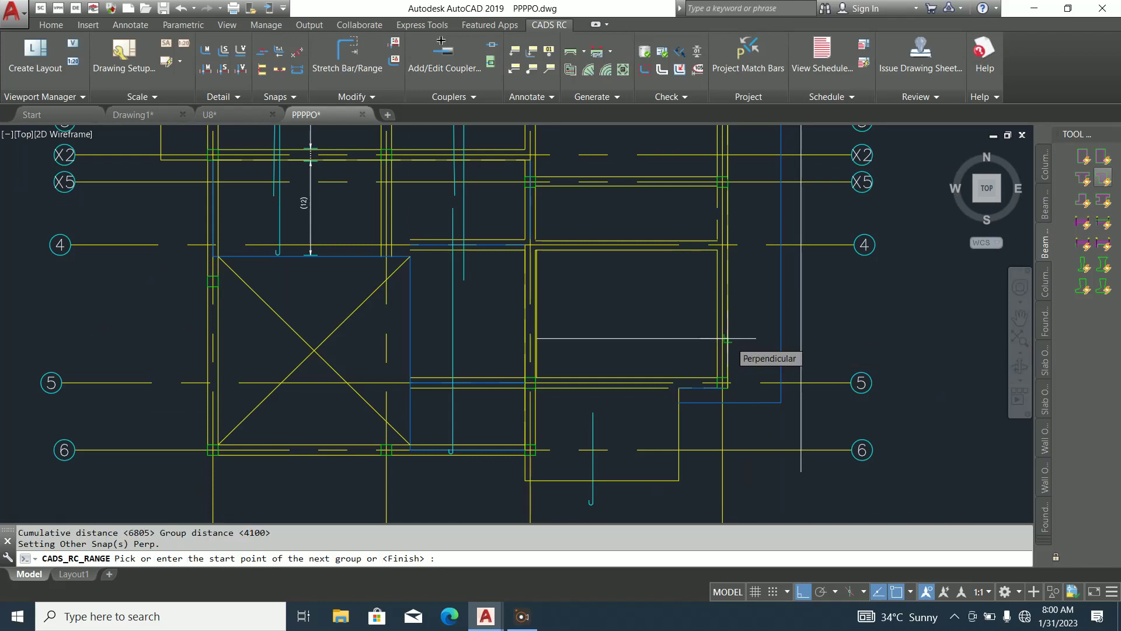
pyautogui.click(726, 338)
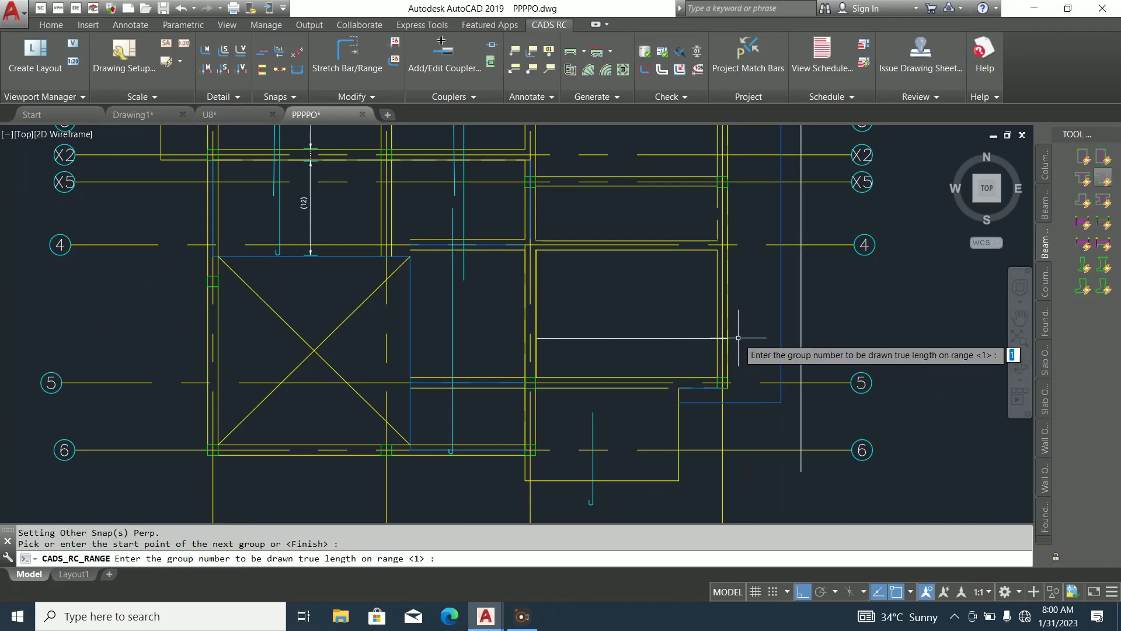
pyautogui.press('Return')
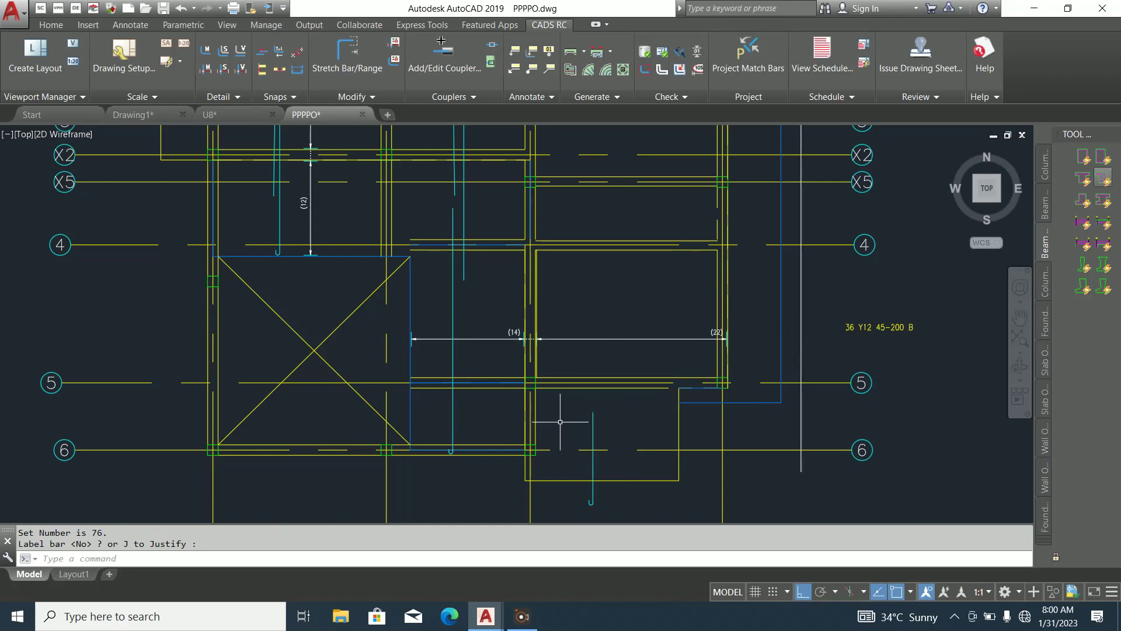
pyautogui.click(620, 429)
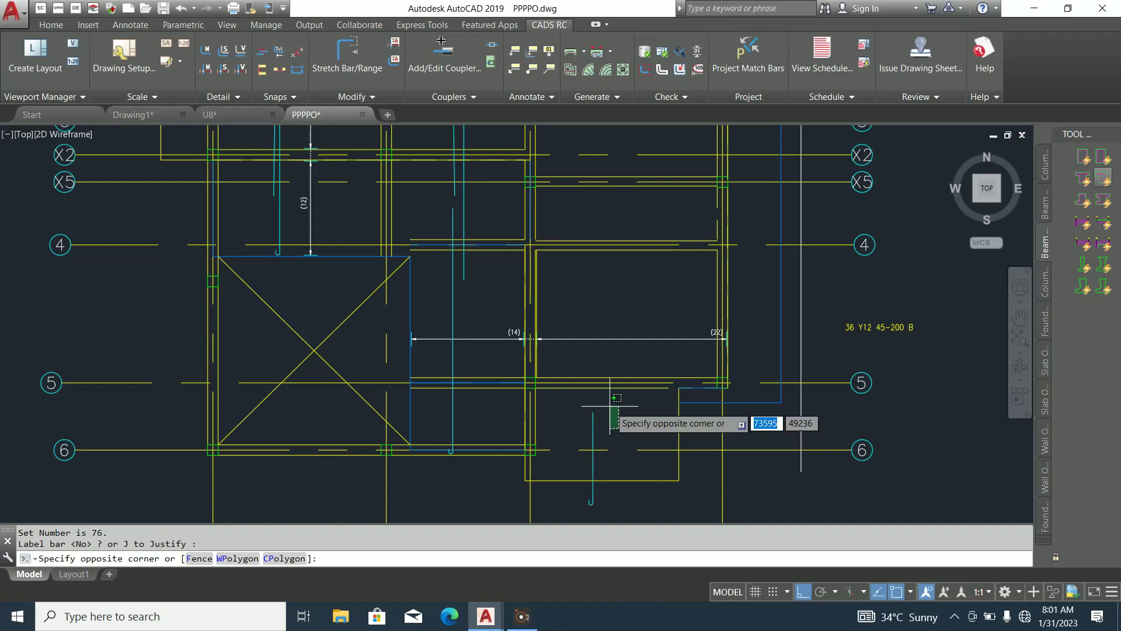
pyautogui.click(588, 398)
pyautogui.press('Escape')
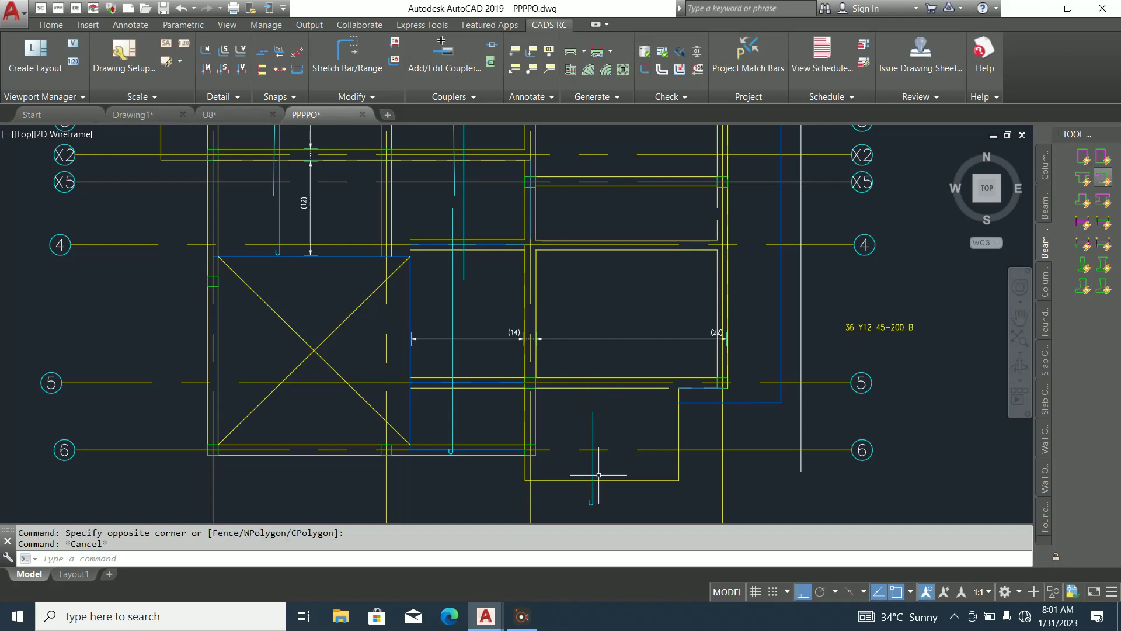
# Draw a vertical guide line downward from where the hooked bar crosses the slab projection's lower edge
pyautogui.click(50, 25)
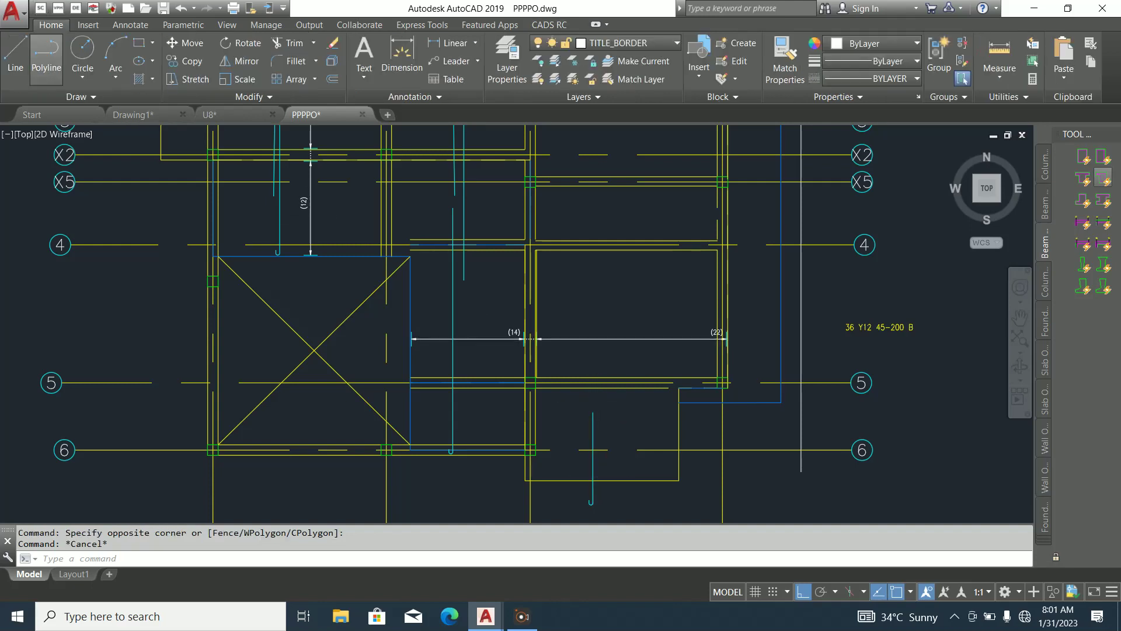
pyautogui.click(15, 56)
pyautogui.scroll(2, 613, 493)
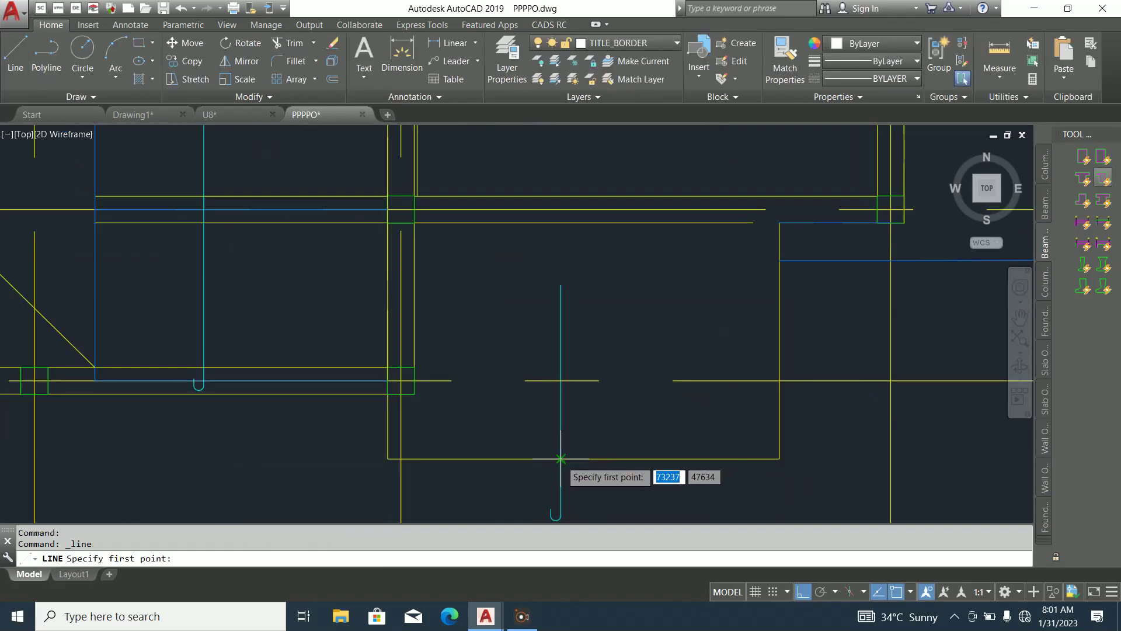
pyautogui.click(560, 459)
pyautogui.scroll(-3, 573, 421)
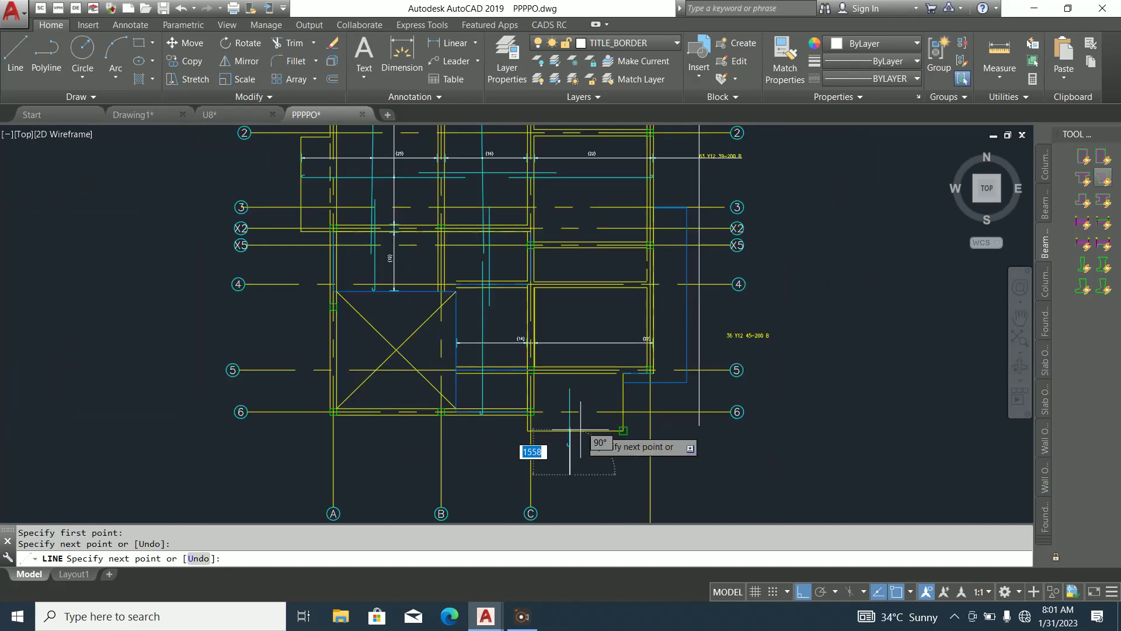
pyautogui.scroll(5, 569, 429)
pyautogui.press('Escape')
# Stretch the hooked bar upward so its hooked end meets the slab projection's lower edge
pyautogui.moveTo(566, 422); pyautogui.dragTo(551, 383, button='middle')
pyautogui.scroll(3, 561, 381)
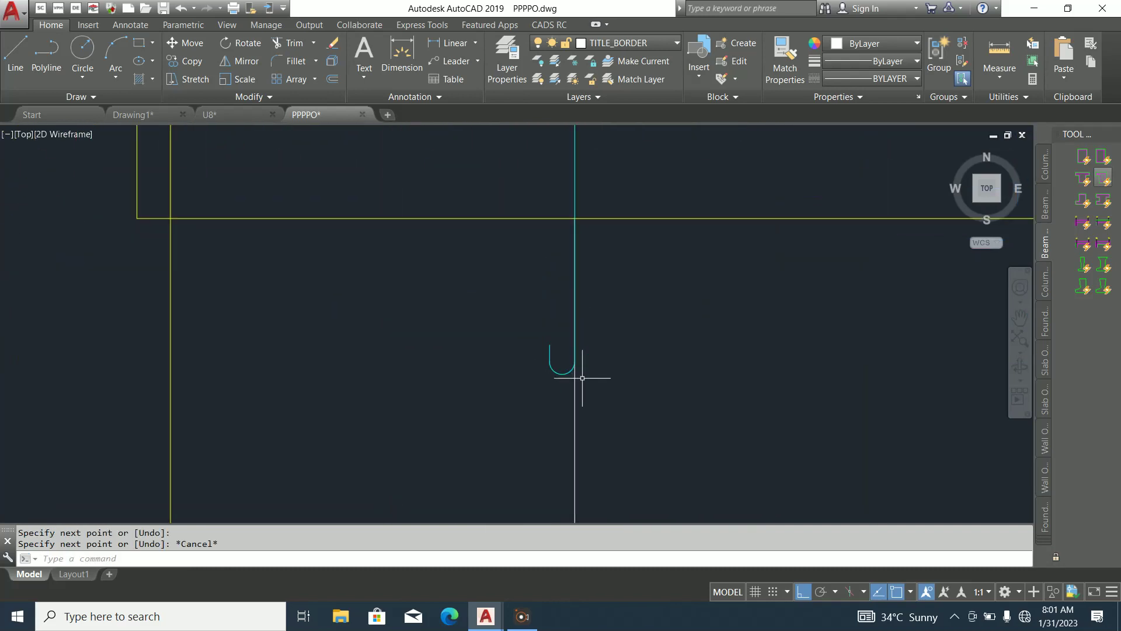
pyautogui.click(537, 360)
pyautogui.click(576, 376)
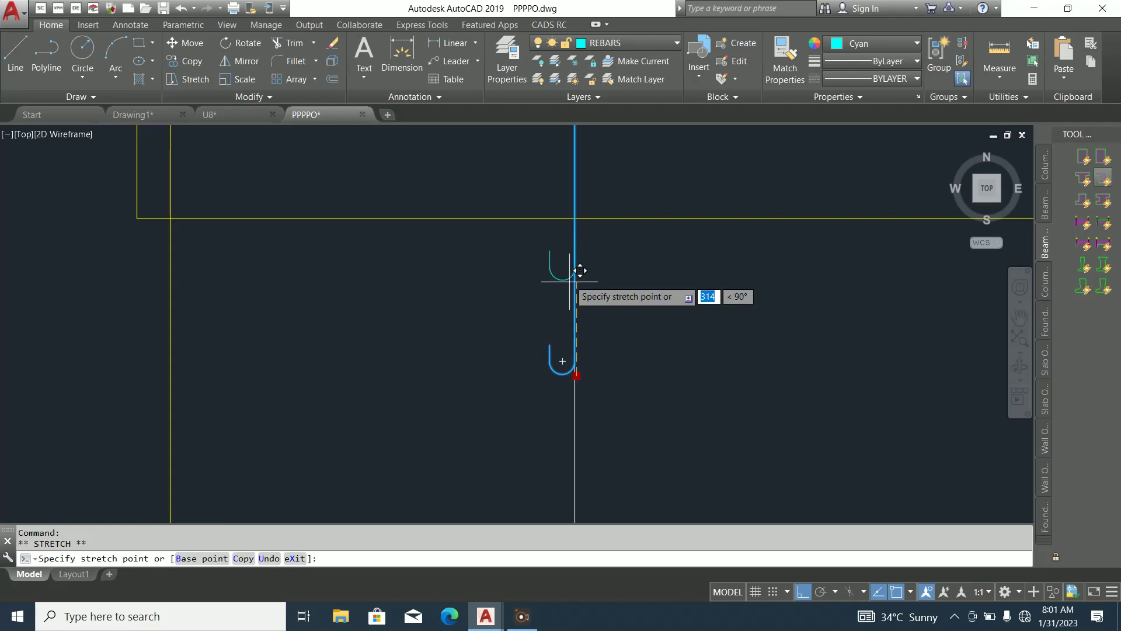
pyautogui.click(589, 217)
pyautogui.press('Escape')
# Delete the vertical guide line below the slab projection
pyautogui.click(622, 404)
pyautogui.click(513, 368)
pyautogui.press('Delete')
# Shift the bar's hooked end 25 upward from the slab projection's lower edge
pyautogui.scroll(-3, 538, 408)
pyautogui.scroll(3, 564, 372)
pyautogui.click(564, 371)
pyautogui.click(475, 358)
pyautogui.click(529, 453)
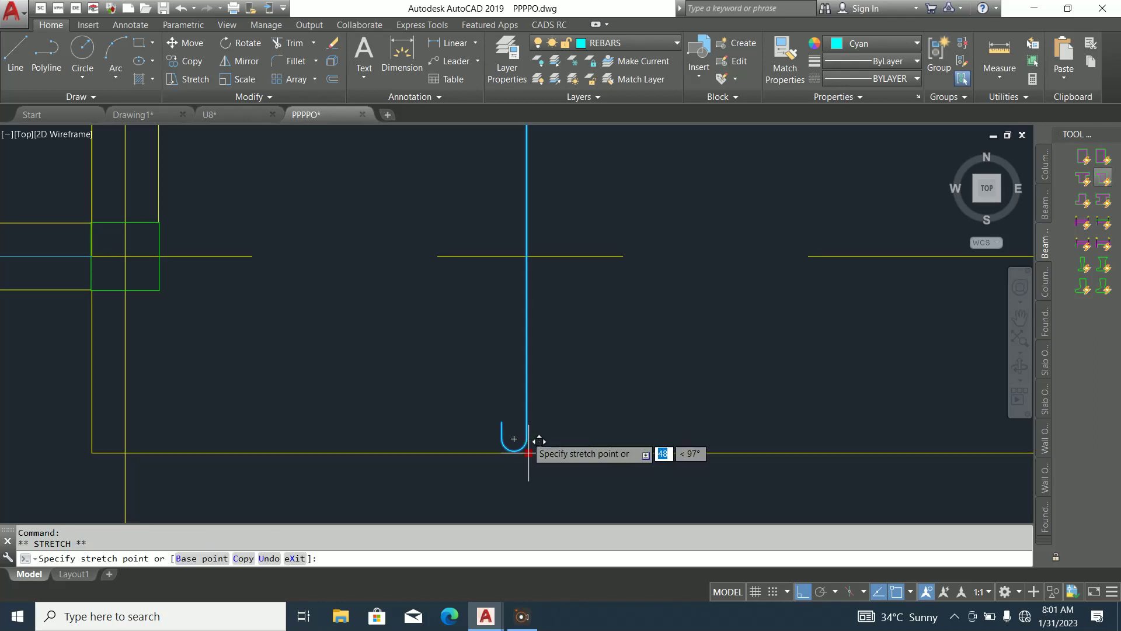
pyautogui.write('25')
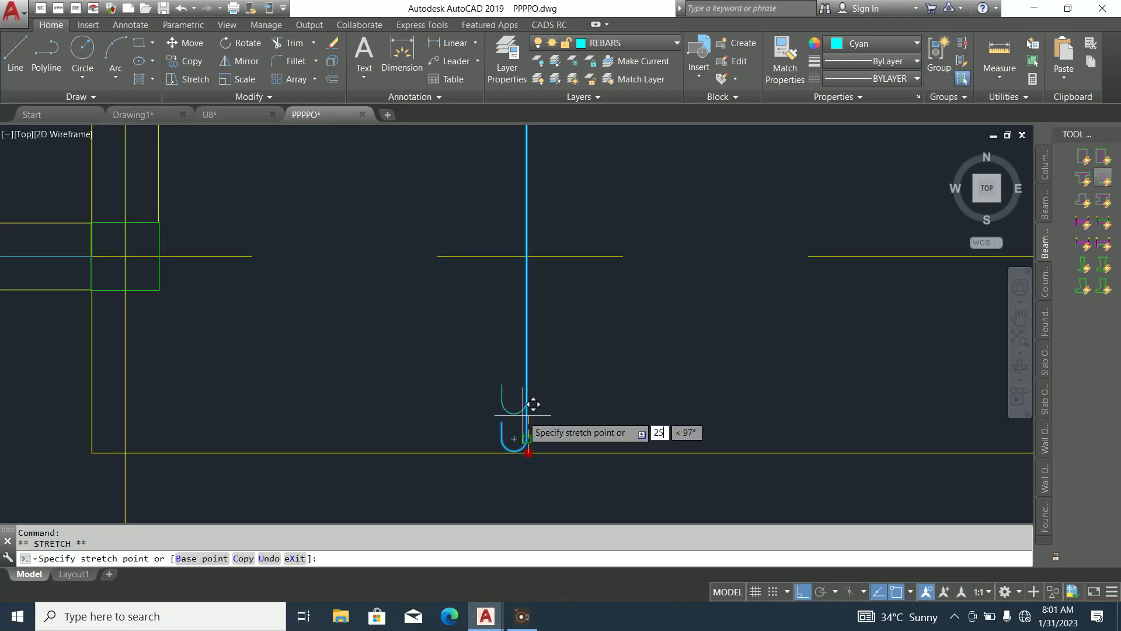
pyautogui.press('Return')
pyautogui.scroll(-3, 576, 426)
pyautogui.press('Escape')
pyautogui.scroll(2, 546, 321)
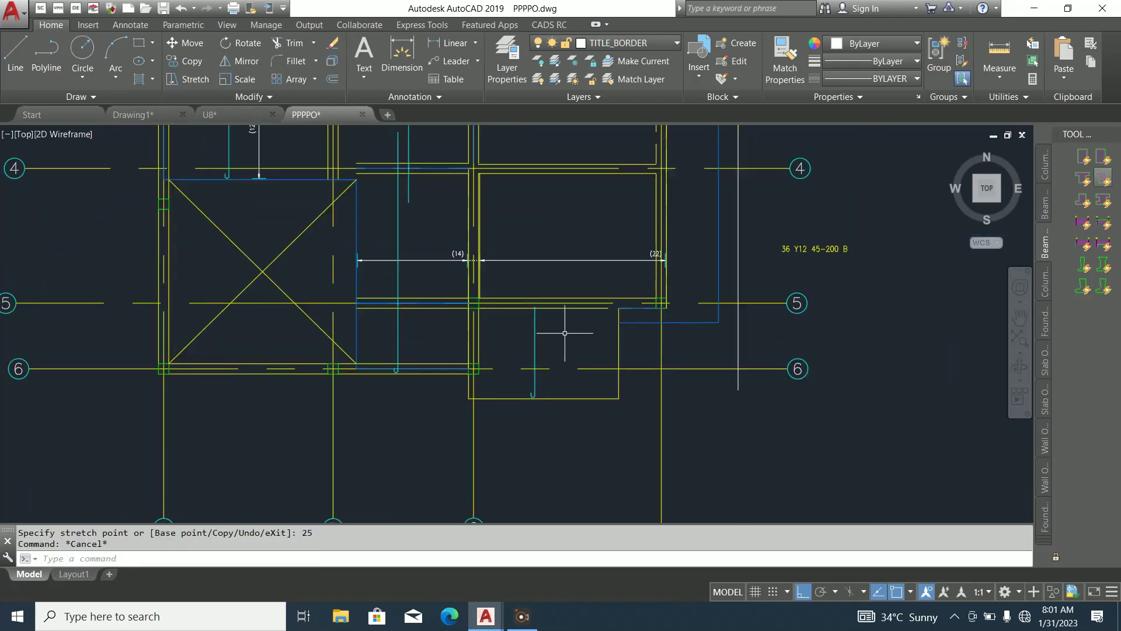
pyautogui.scroll(-3, 544, 365)
pyautogui.scroll(3, 548, 315)
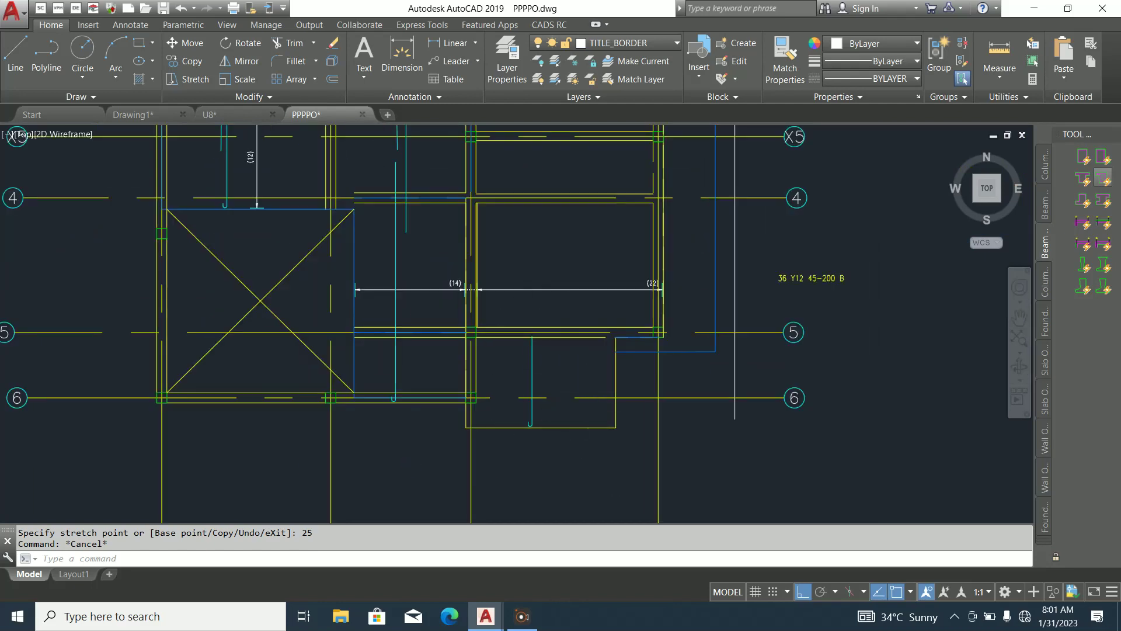
pyautogui.scroll(-2, 577, 399)
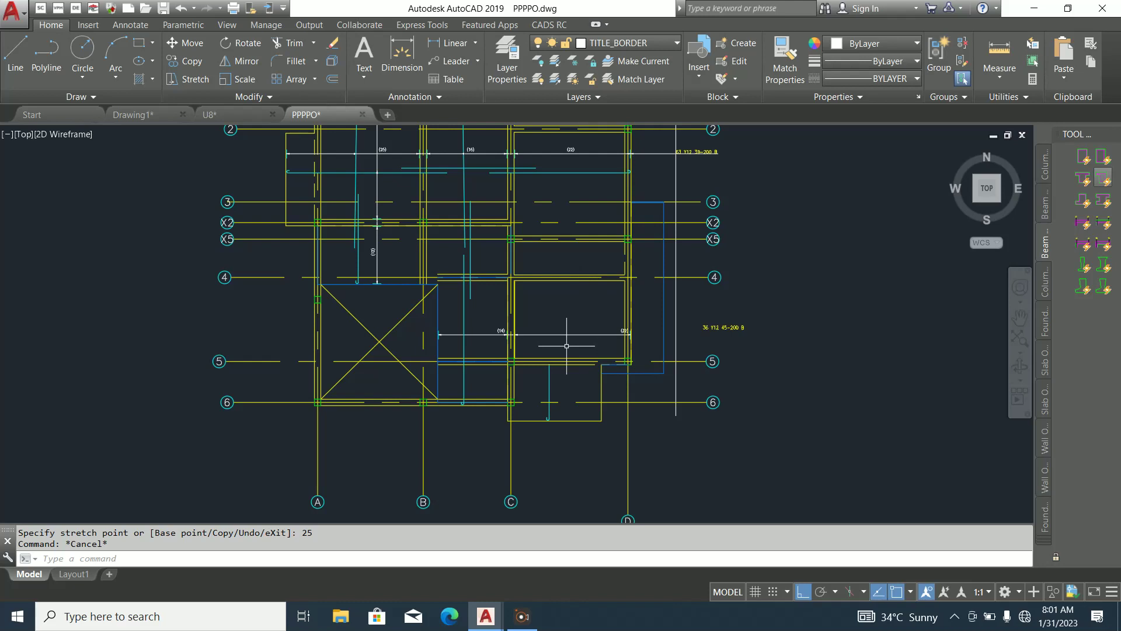
pyautogui.scroll(-2, 567, 345)
pyautogui.scroll(4, 597, 309)
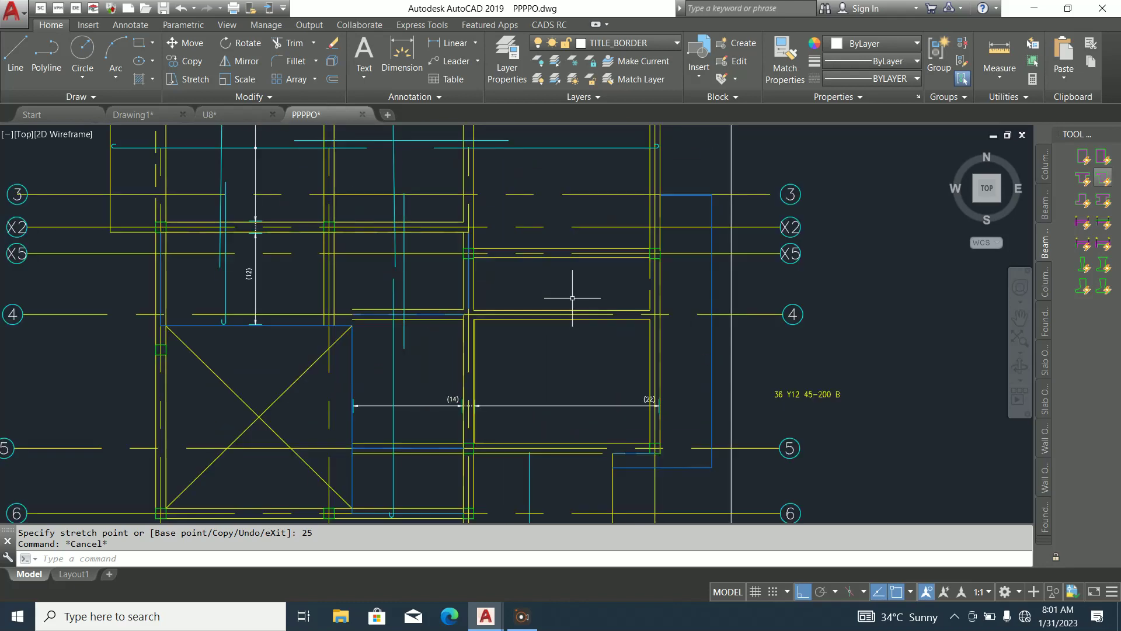
pyautogui.scroll(-2, 572, 297)
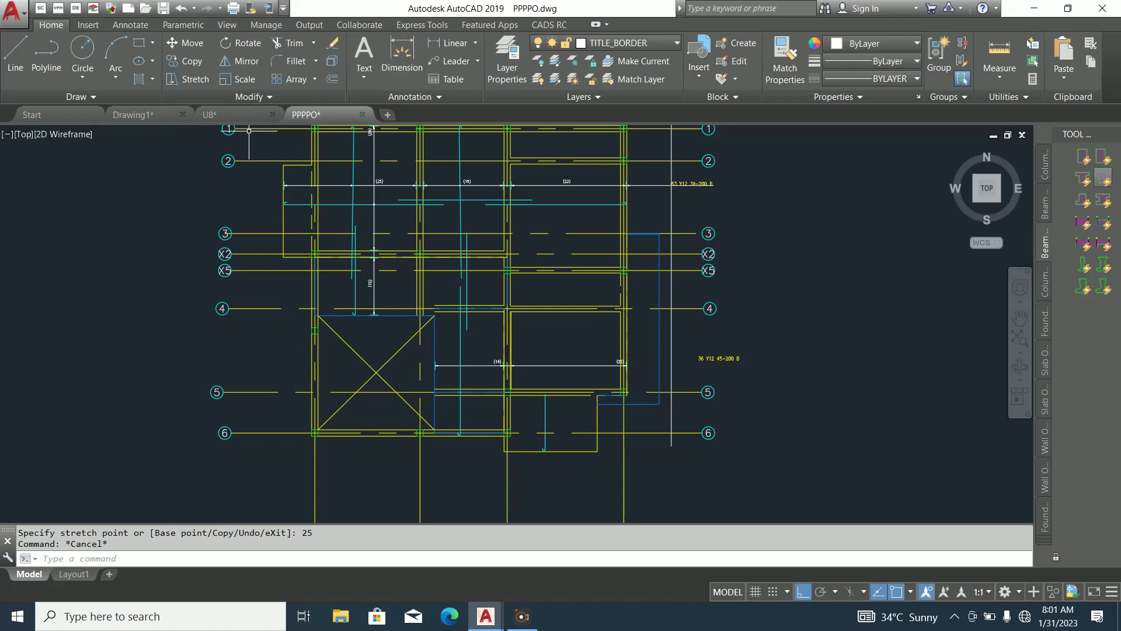
# Draw a horizontal CADS RC leader from the range's end at grid D outward beneath the 36 Y12 45-200 B label
pyautogui.click(549, 24)
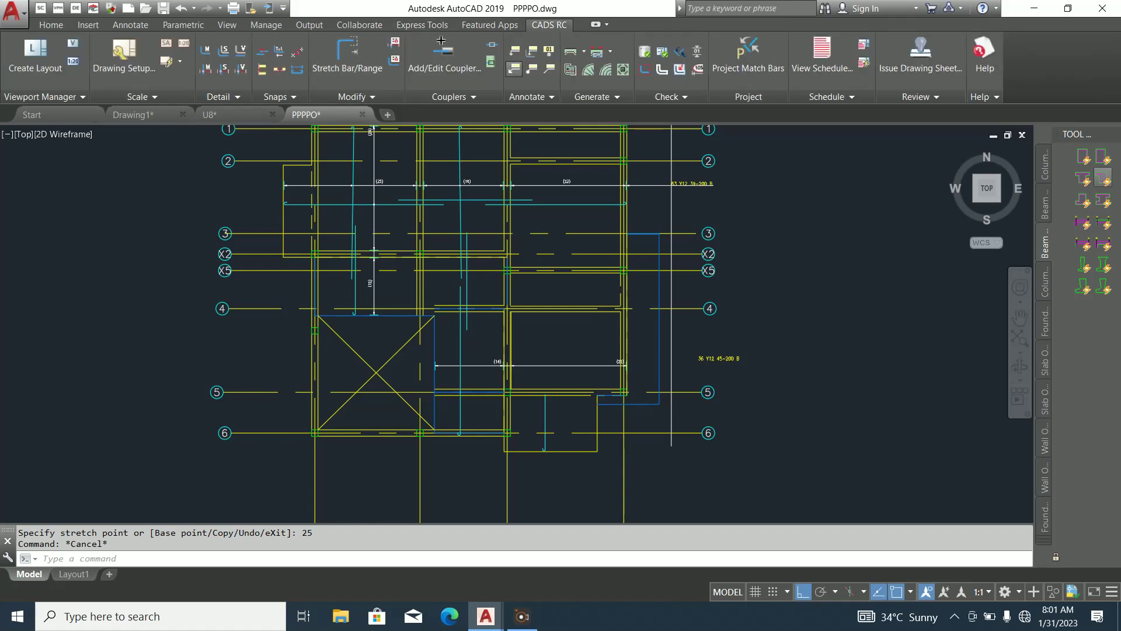
pyautogui.click(514, 68)
pyautogui.scroll(4, 632, 374)
pyautogui.click(615, 341)
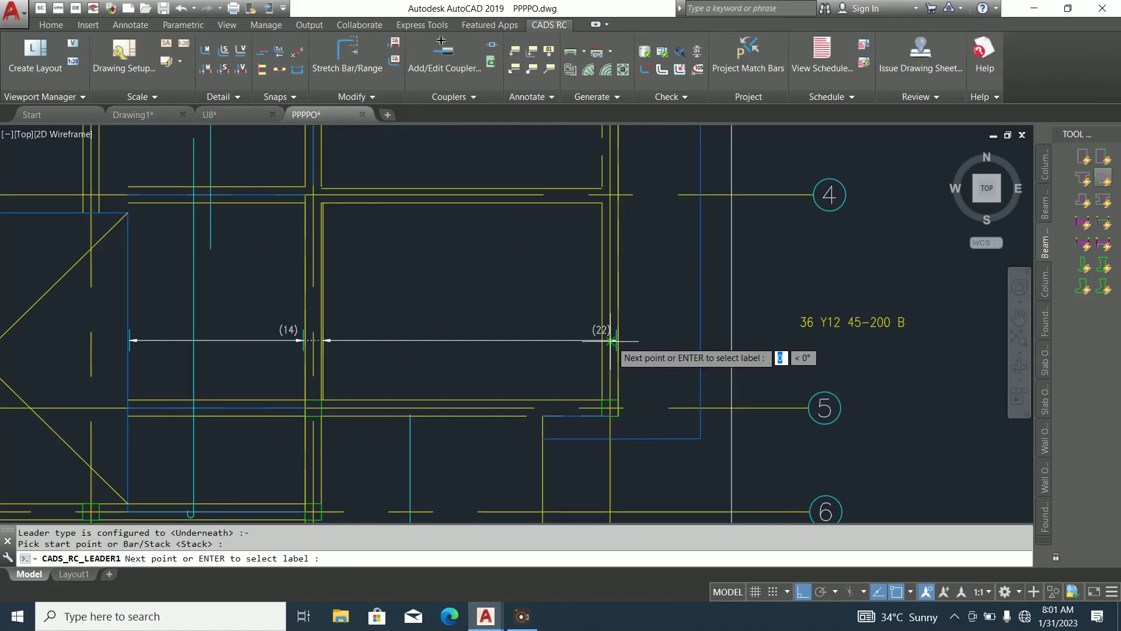
pyautogui.click(870, 341)
pyautogui.press('Escape')
# Move the 36 Y12 45-200 B label to where the leader crosses the vertical guide line
pyautogui.click(836, 321)
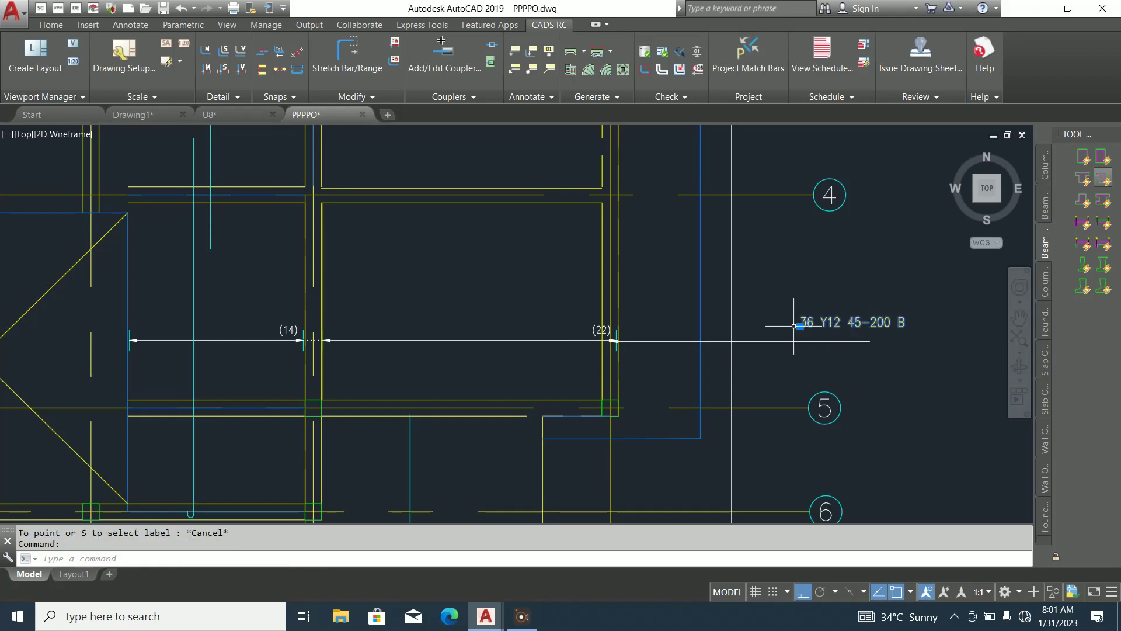
pyautogui.scroll(-3, 719, 371)
pyautogui.scroll(5, 780, 330)
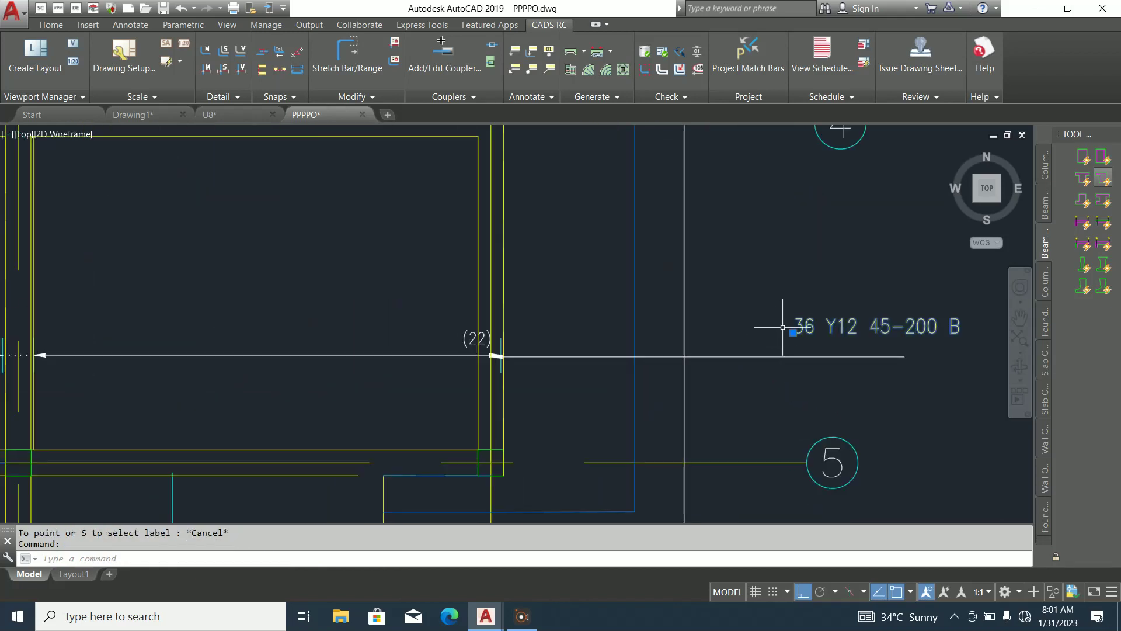
pyautogui.click(793, 331)
pyautogui.click(685, 357)
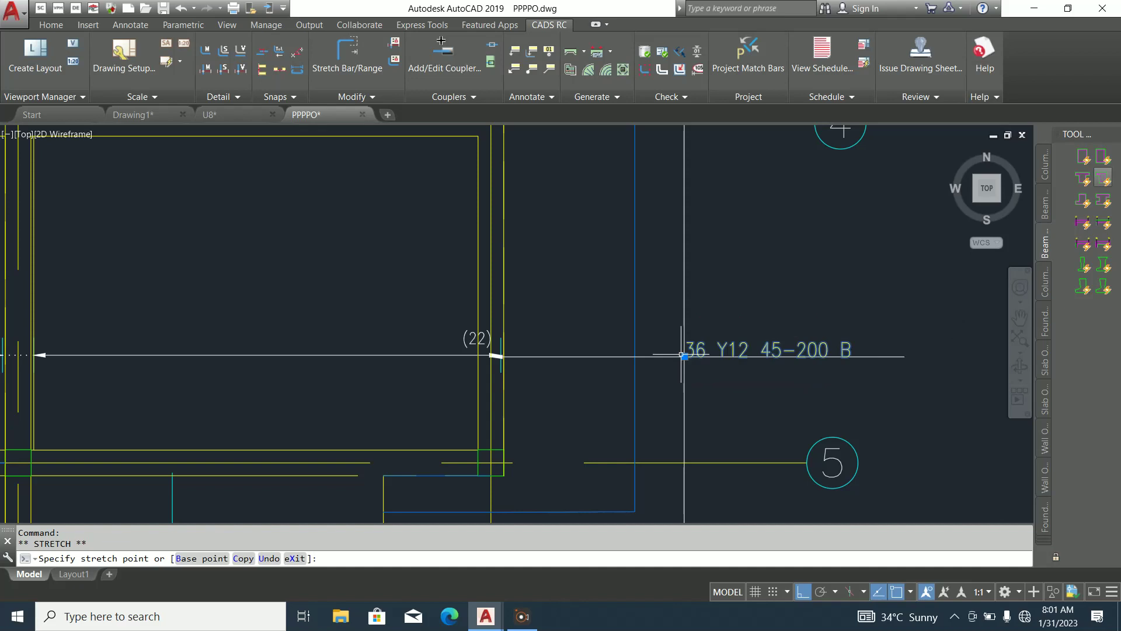
pyautogui.press('Escape')
# Move the (22) bar count toward the middle of its range between grids C and D
pyautogui.scroll(-3, 808, 303)
pyautogui.scroll(6, 740, 320)
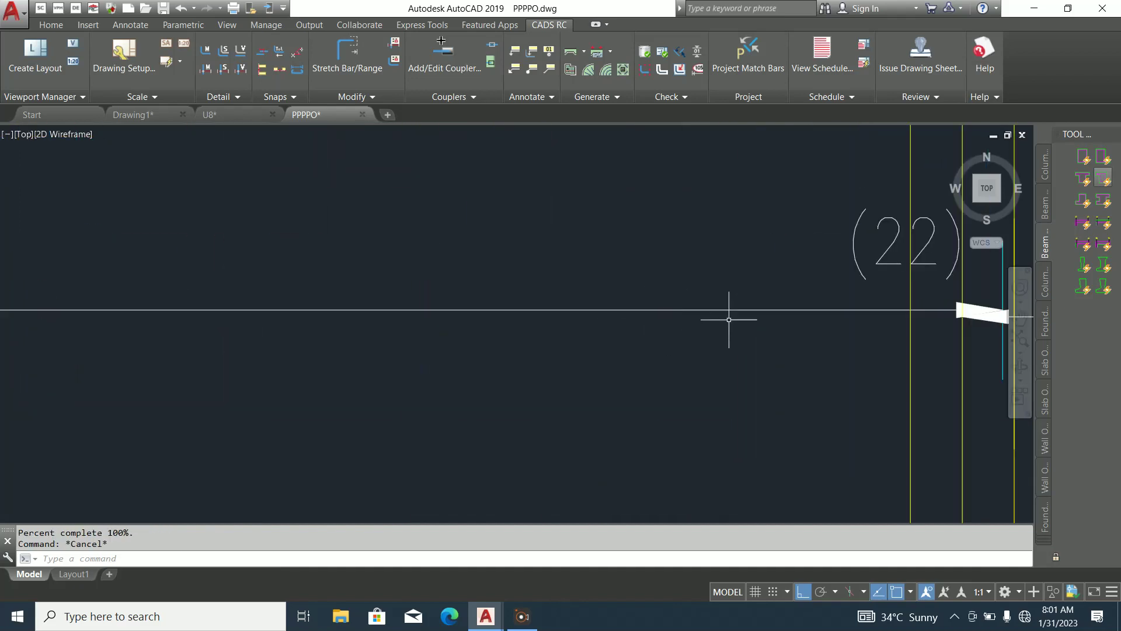
pyautogui.scroll(-2, 678, 310)
pyautogui.click(796, 312)
pyautogui.click(707, 530)
pyautogui.rightClick(708, 530)
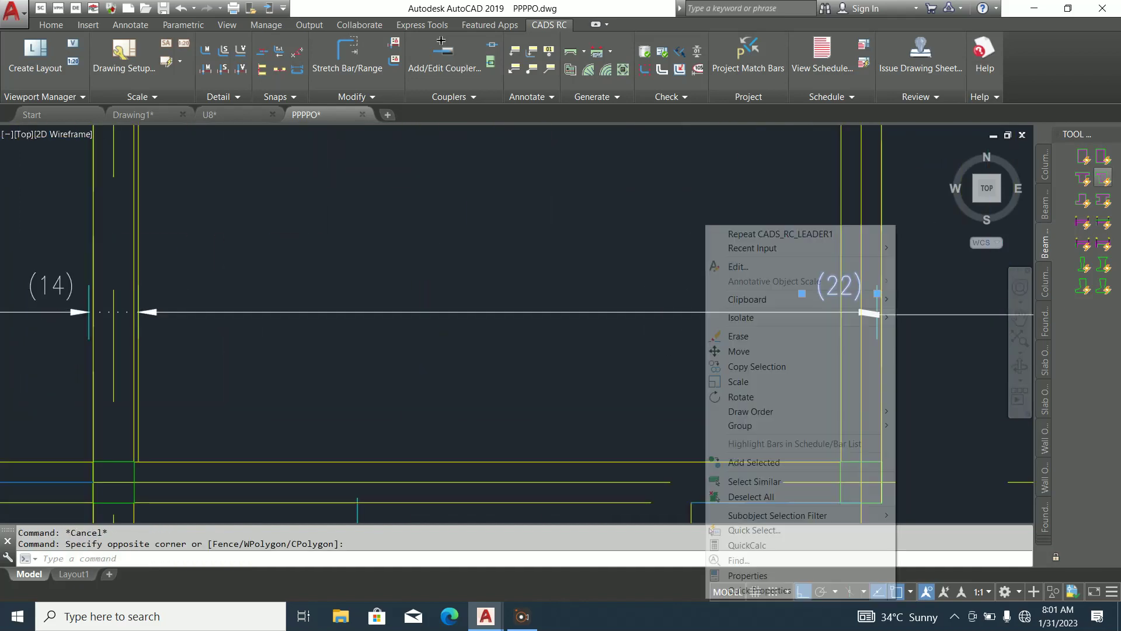
pyautogui.click(738, 351)
pyautogui.click(839, 285)
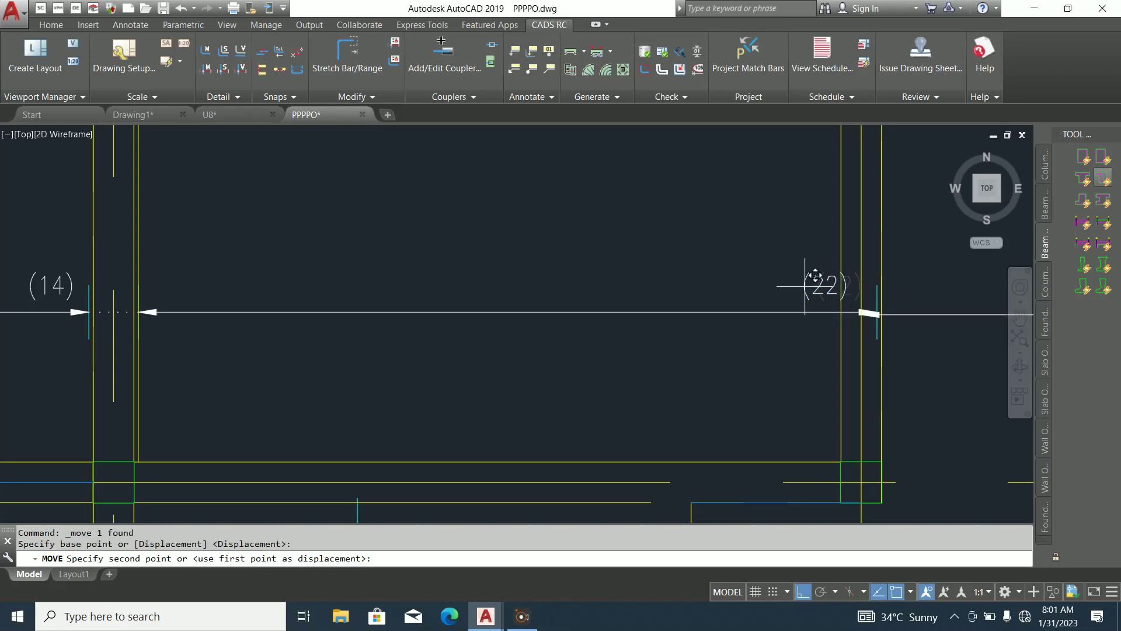
pyautogui.click(560, 285)
# Move the (14) bar count toward the middle of its range between the void and grid C
pyautogui.scroll(-3, 693, 314)
pyautogui.scroll(2, 542, 318)
pyautogui.scroll(2, 538, 296)
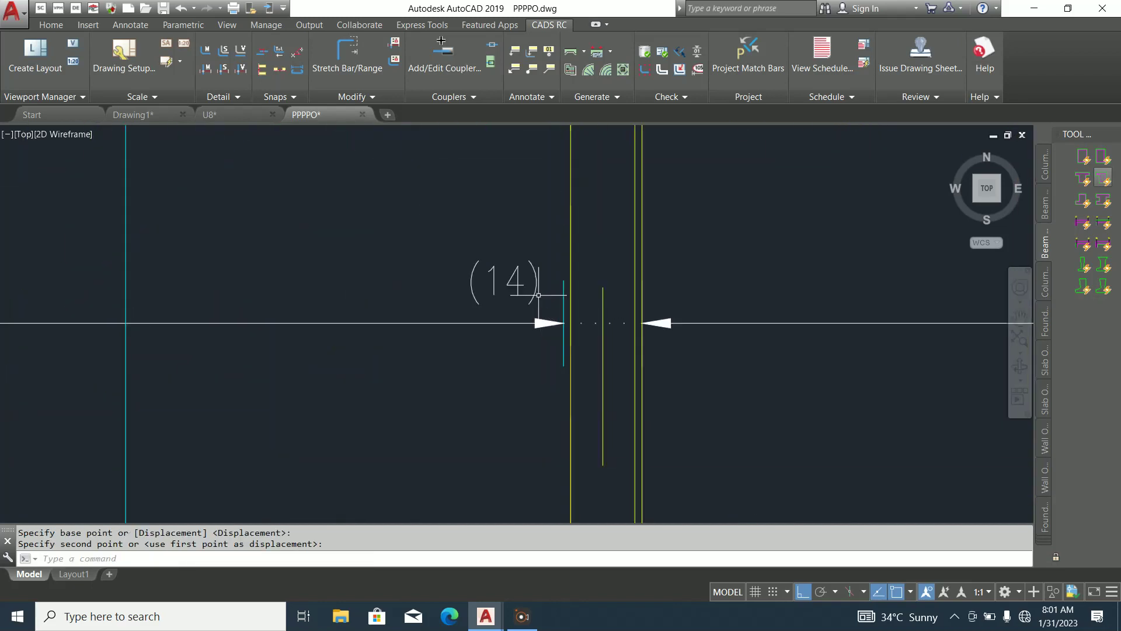
pyautogui.click(538, 299)
pyautogui.click(468, 272)
pyautogui.rightClick(468, 271)
pyautogui.click(502, 354)
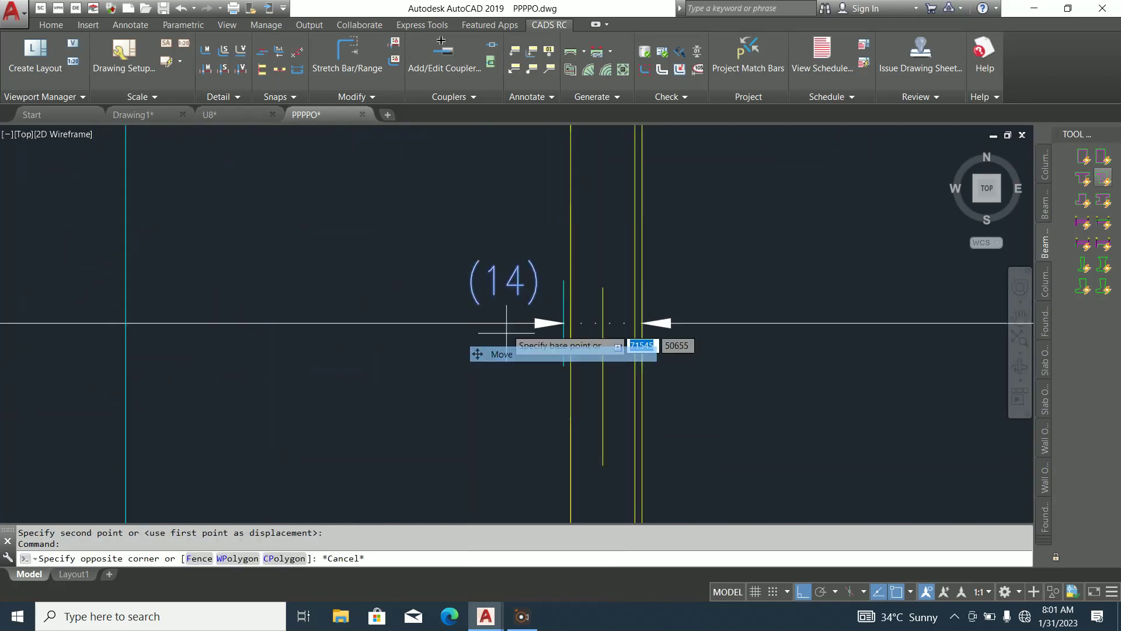
pyautogui.click(517, 273)
pyautogui.click(305, 257)
pyautogui.scroll(-5, 482, 329)
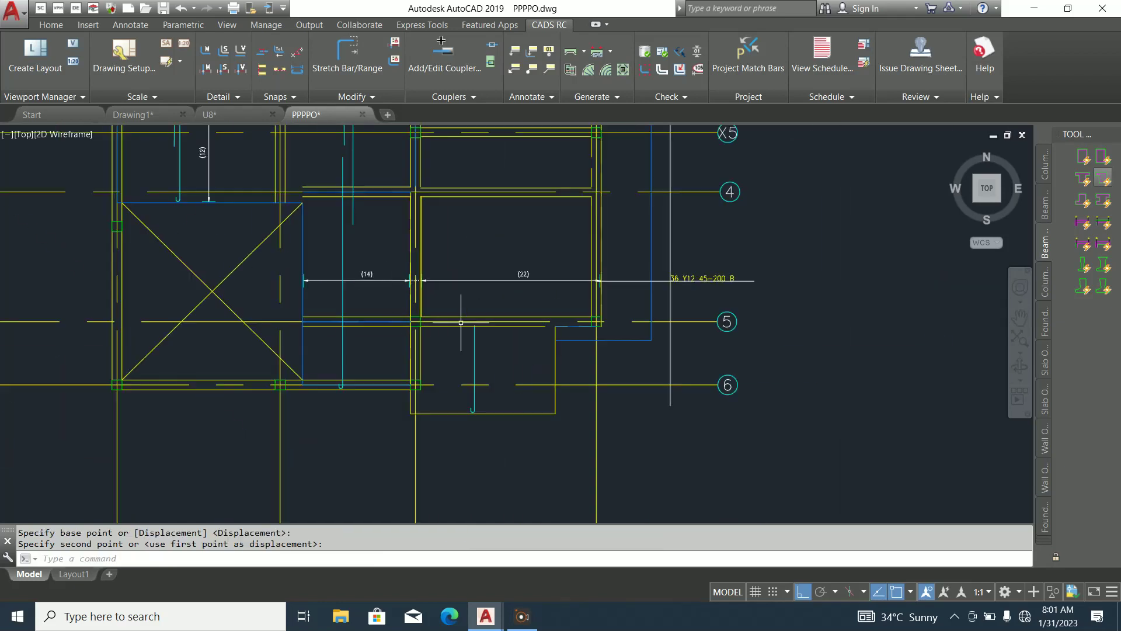
# Offset the upper edge of the grid 4 beam between grids C and D by 600 toward grid X5
pyautogui.scroll(2, 484, 365)
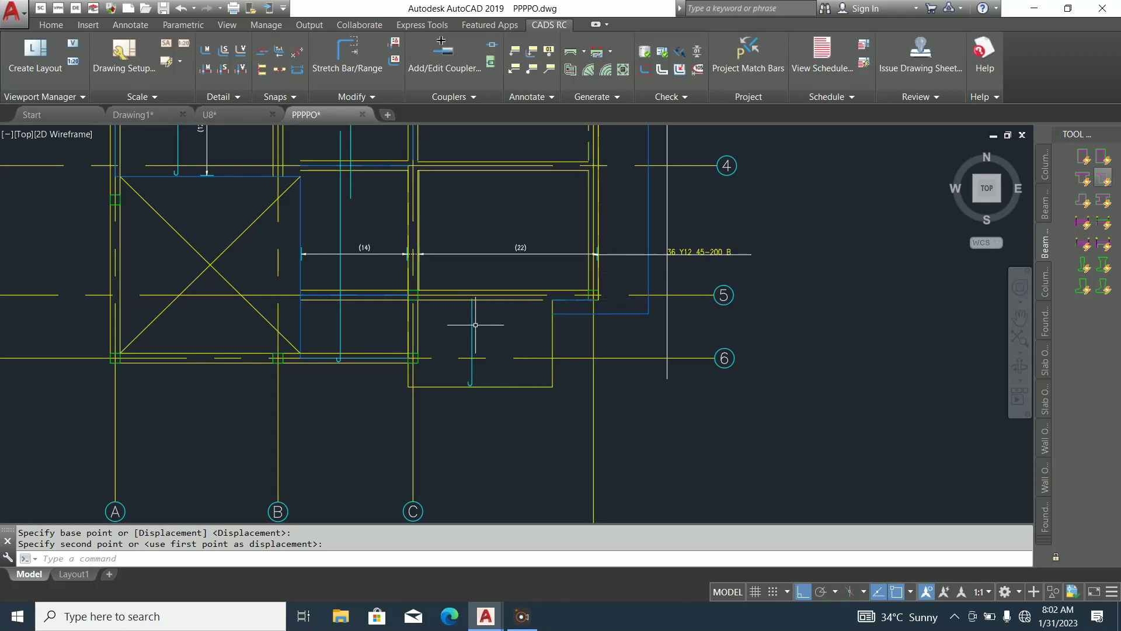
pyautogui.scroll(-2, 470, 381)
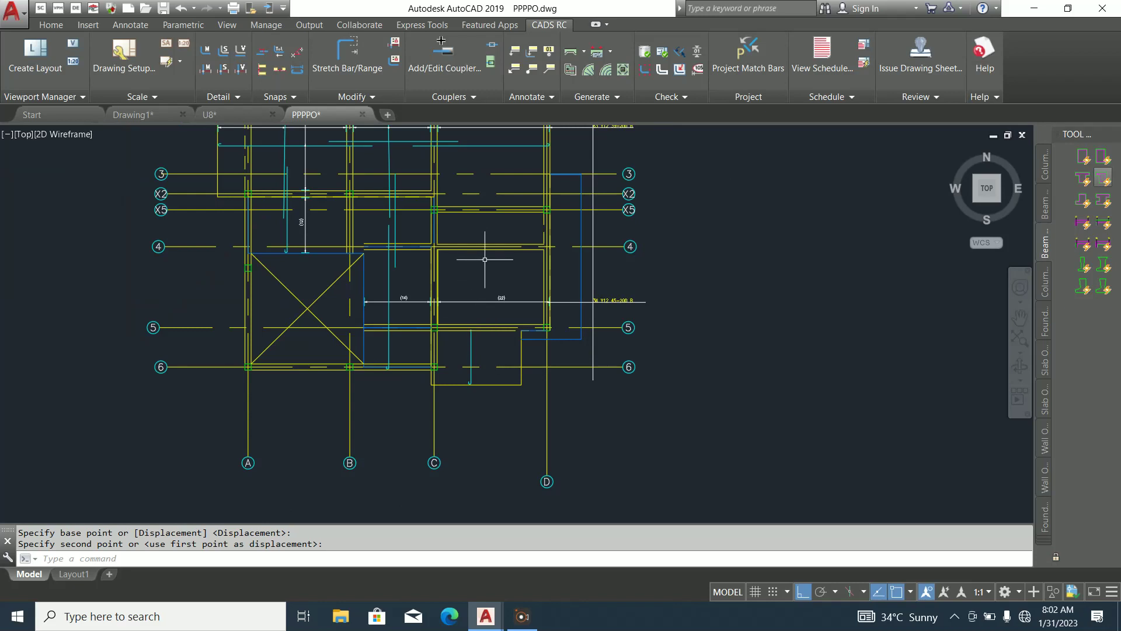
pyautogui.press('Return')
pyautogui.press('Return')
pyautogui.scroll(2, 491, 256)
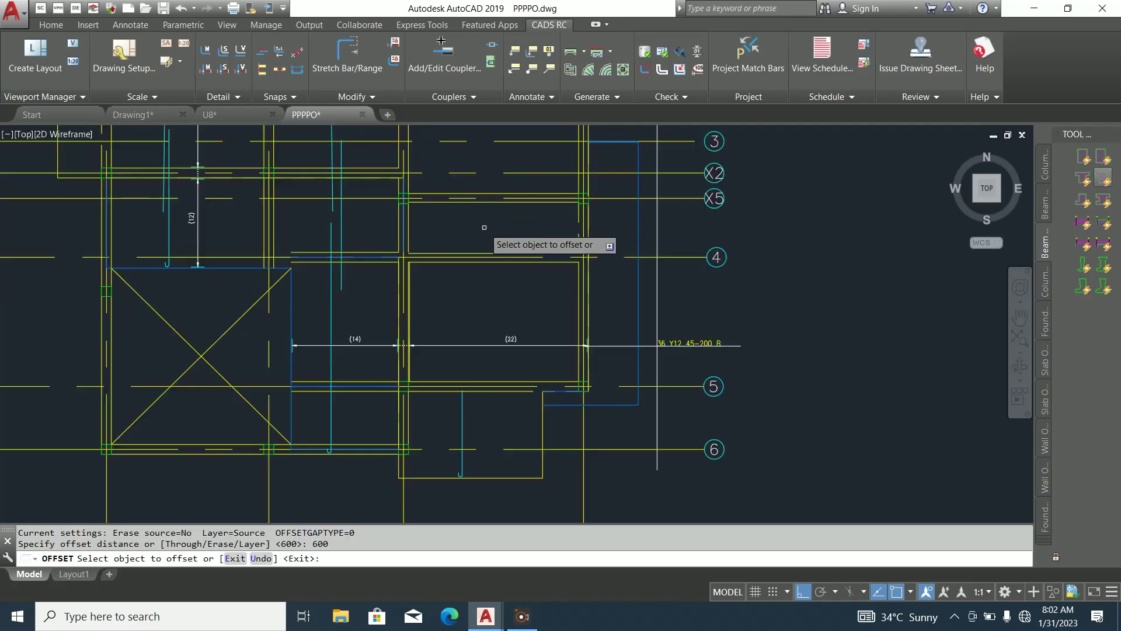
pyautogui.scroll(5, 508, 269)
pyautogui.click(511, 265)
pyautogui.click(511, 262)
pyautogui.scroll(-6, 502, 286)
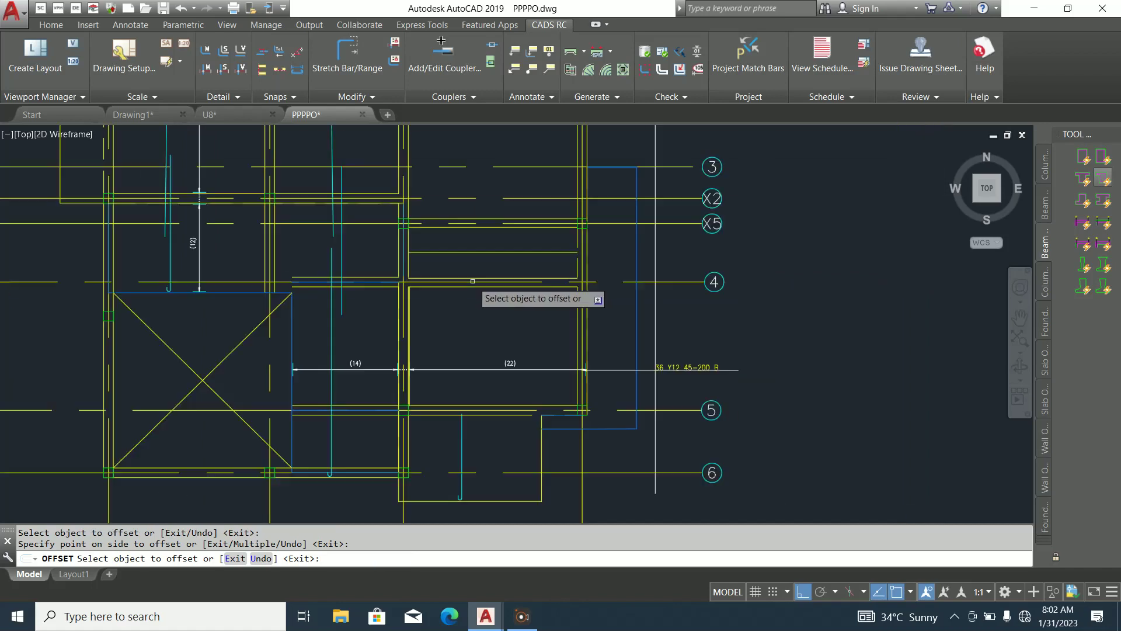
pyautogui.scroll(3, 475, 414)
pyautogui.press('Escape')
# Stretch the upper end of the slab projection's bar to the offset line beyond the grid 4 beam, re-assigning bar marks
pyautogui.click(348, 52)
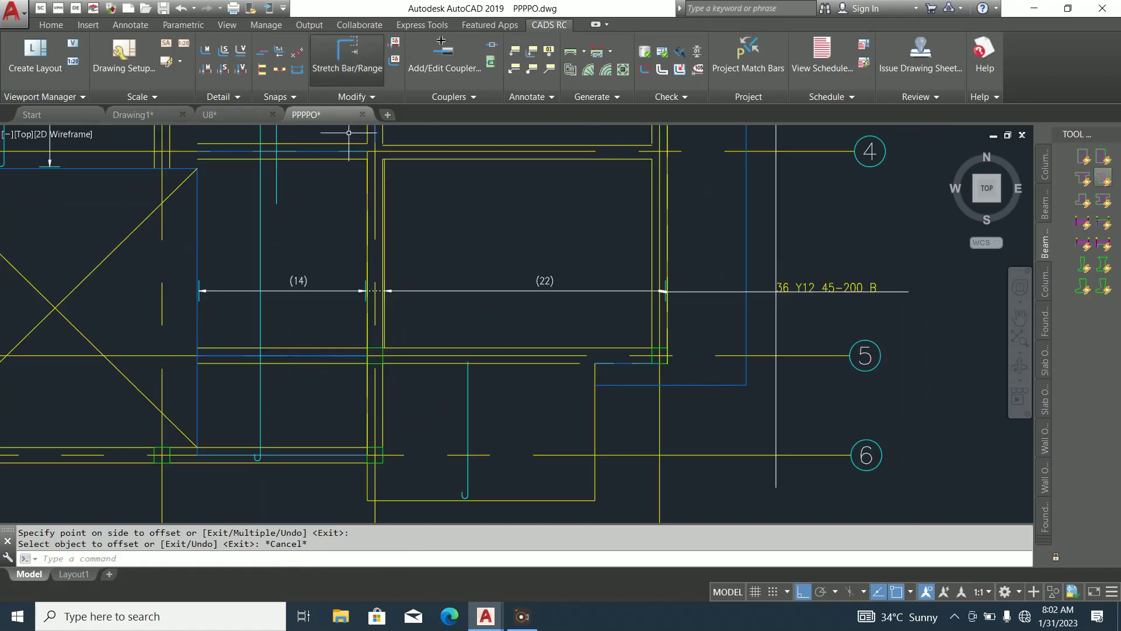
pyautogui.press('Return')
pyautogui.click(469, 403)
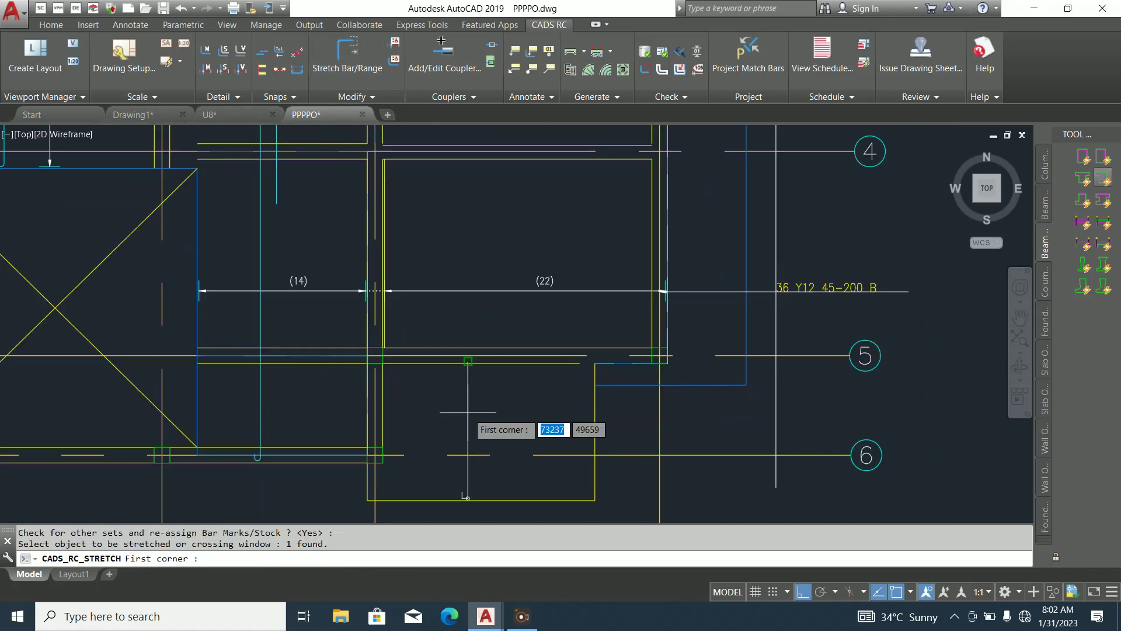
pyautogui.click(469, 332)
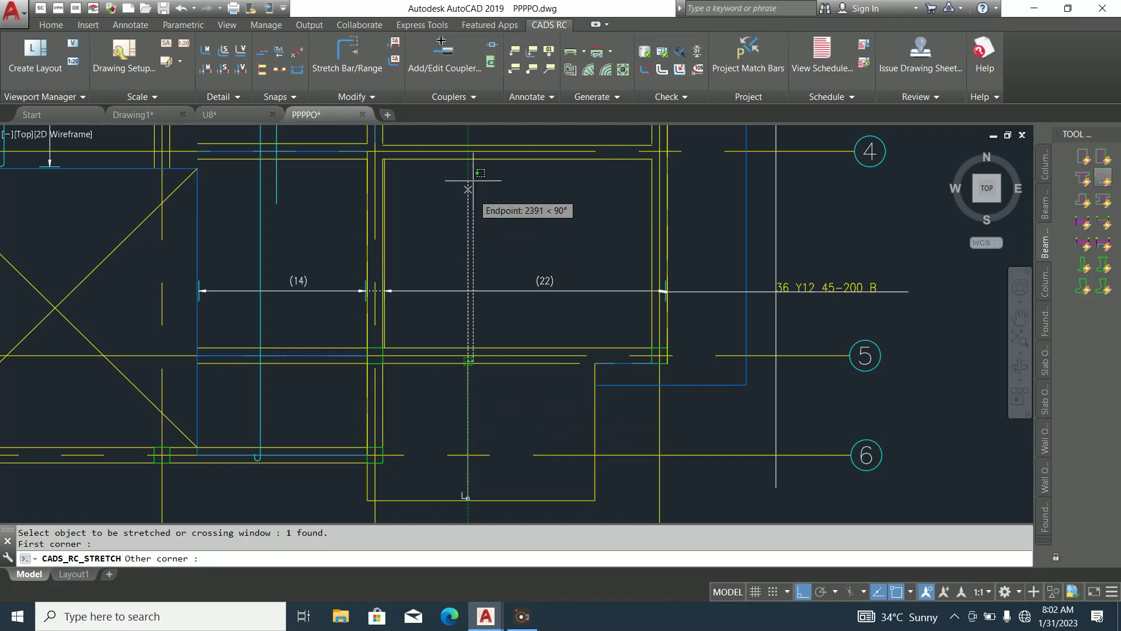
pyautogui.scroll(-2, 467, 252)
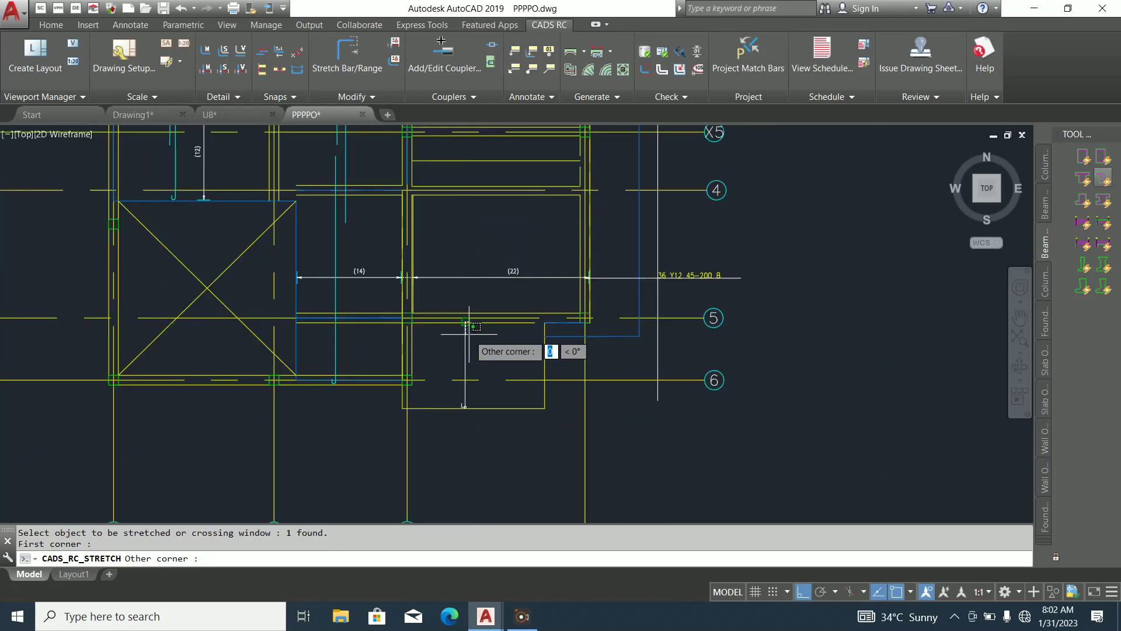
pyautogui.click(466, 171)
pyautogui.click(465, 331)
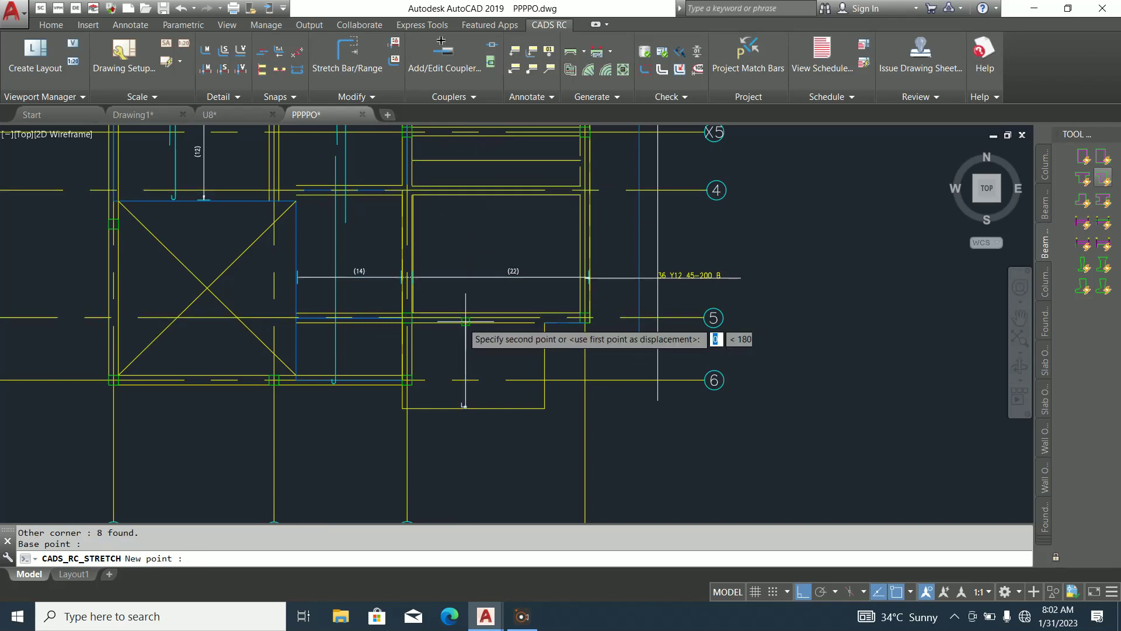
pyautogui.scroll(5, 469, 173)
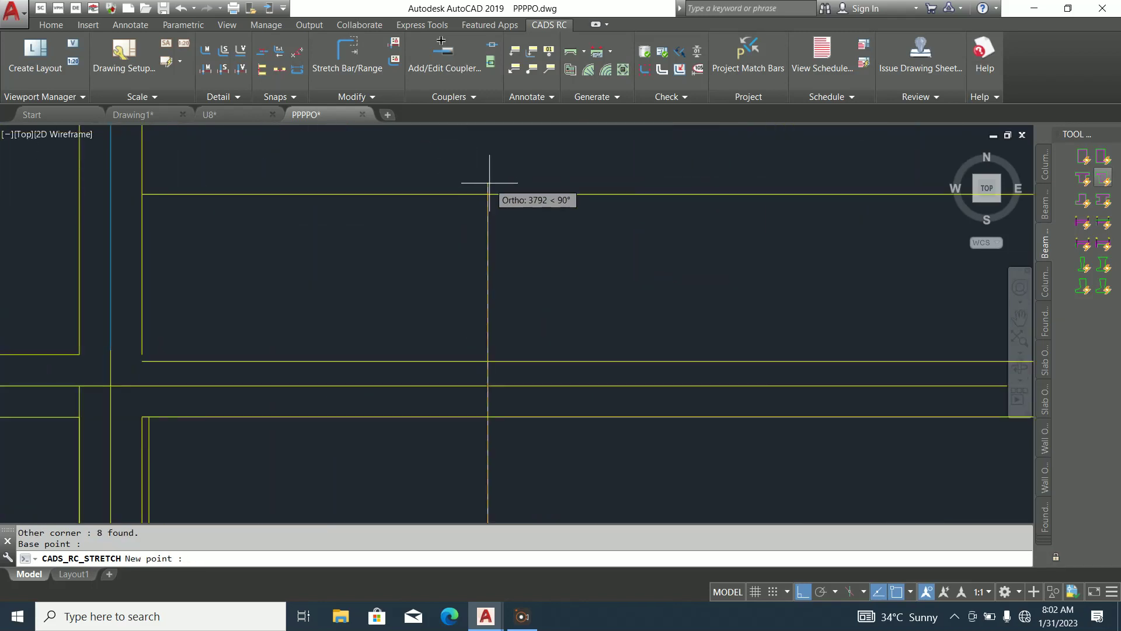
pyautogui.click(488, 170)
# Delete the offset guide line above the grid 4 beam
pyautogui.scroll(-3, 476, 195)
pyautogui.moveTo(578, 243); pyautogui.dragTo(536, 183)
pyautogui.scroll(-5, 536, 183)
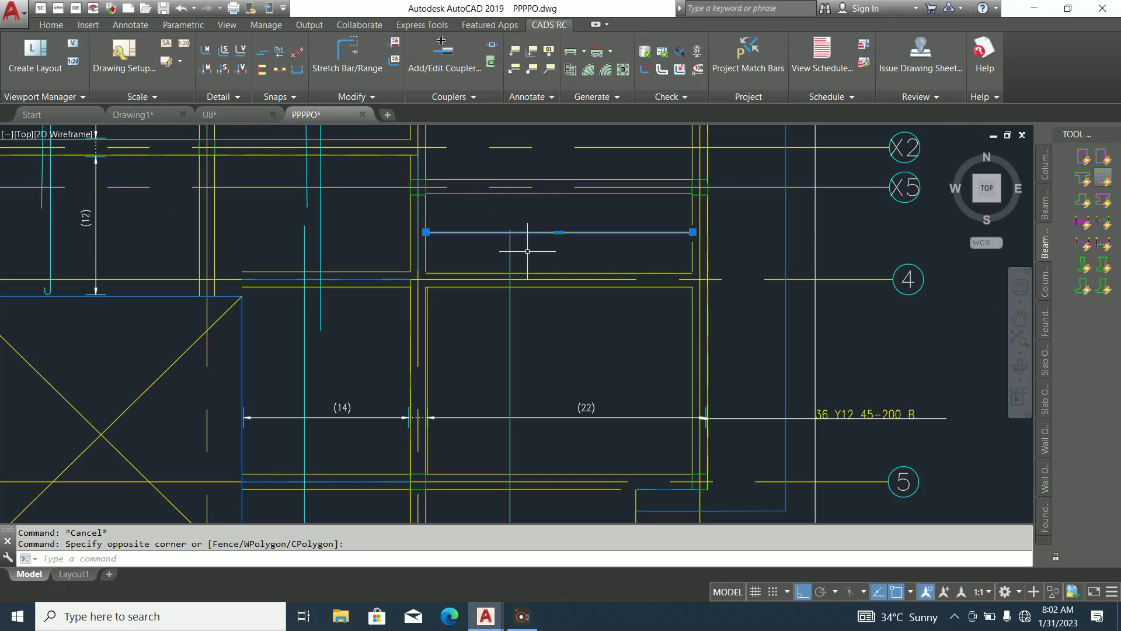
pyautogui.press('Delete')
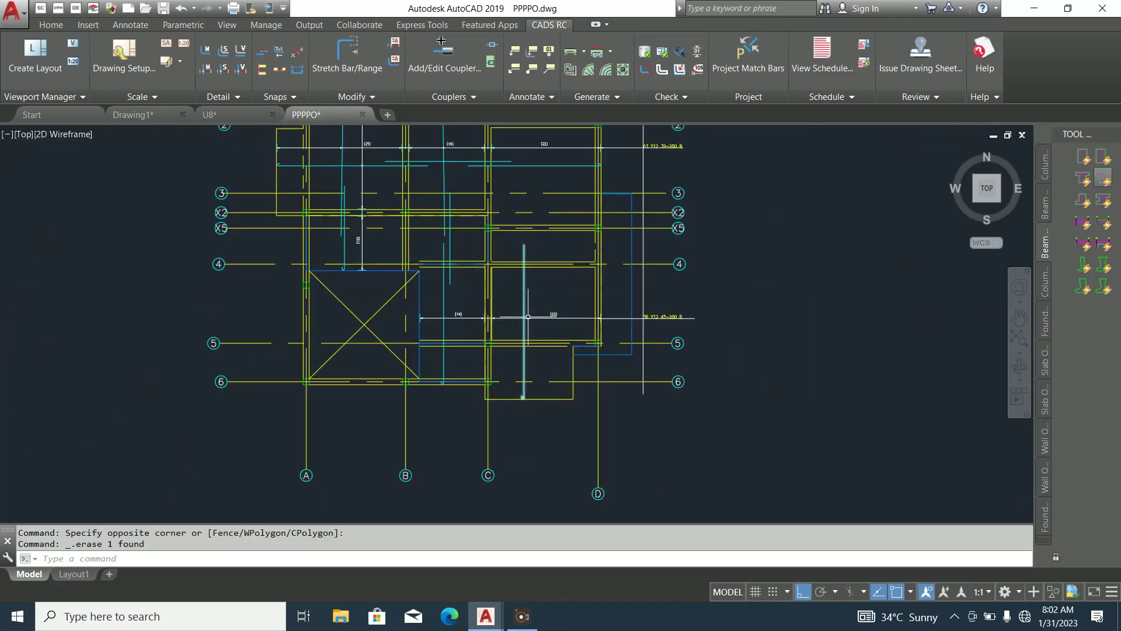
# Draw a vertical Y12 side-view bar, shape code 32 with dimension A of 2000, beside the existing bar in the slab projection below grid 5
pyautogui.scroll(2, 533, 292)
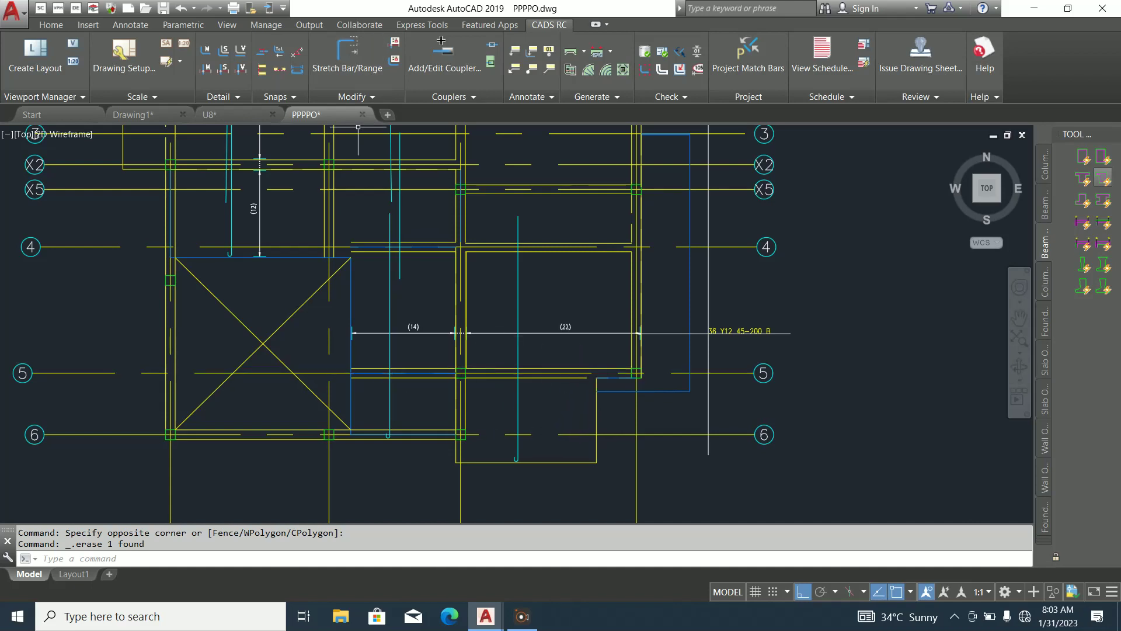
pyautogui.click(206, 69)
pyautogui.click(602, 187)
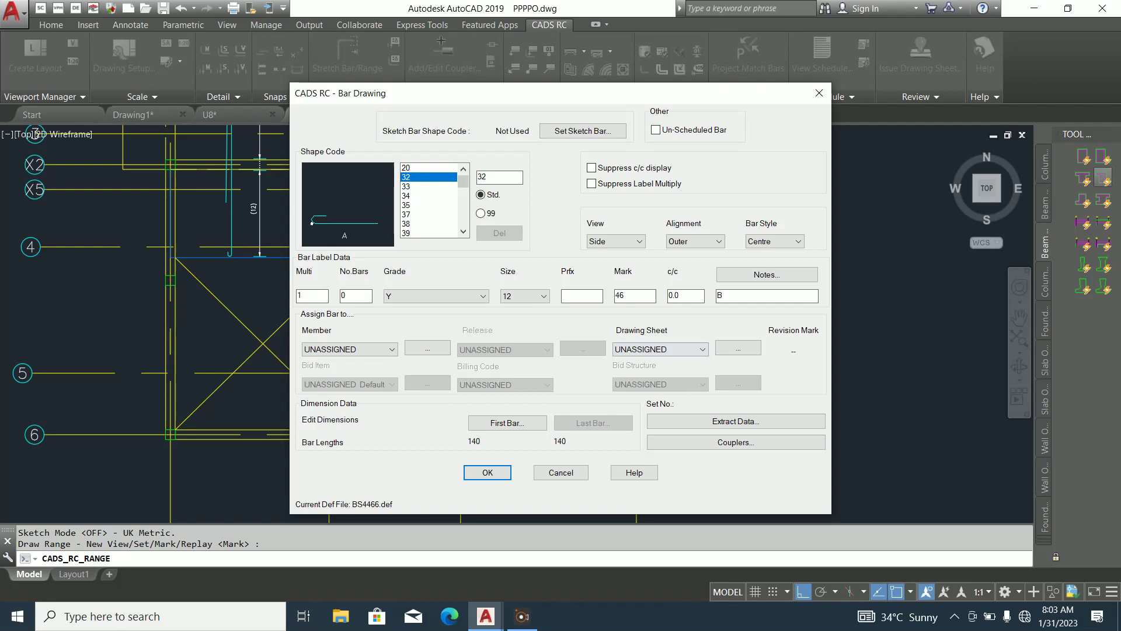
pyautogui.click(508, 422)
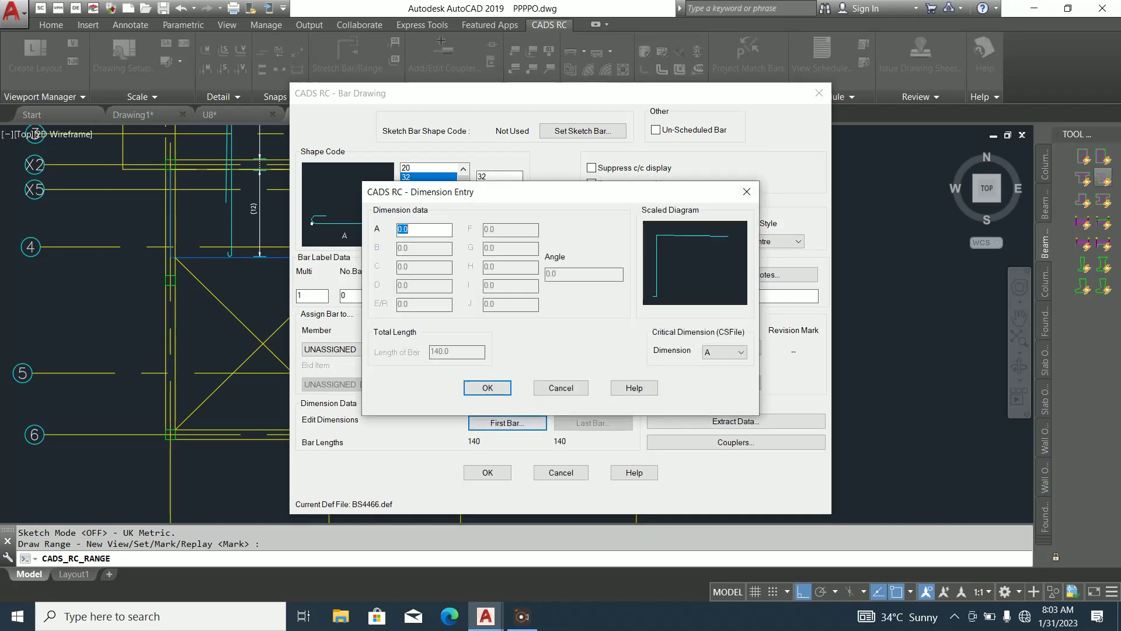
pyautogui.write('2000')
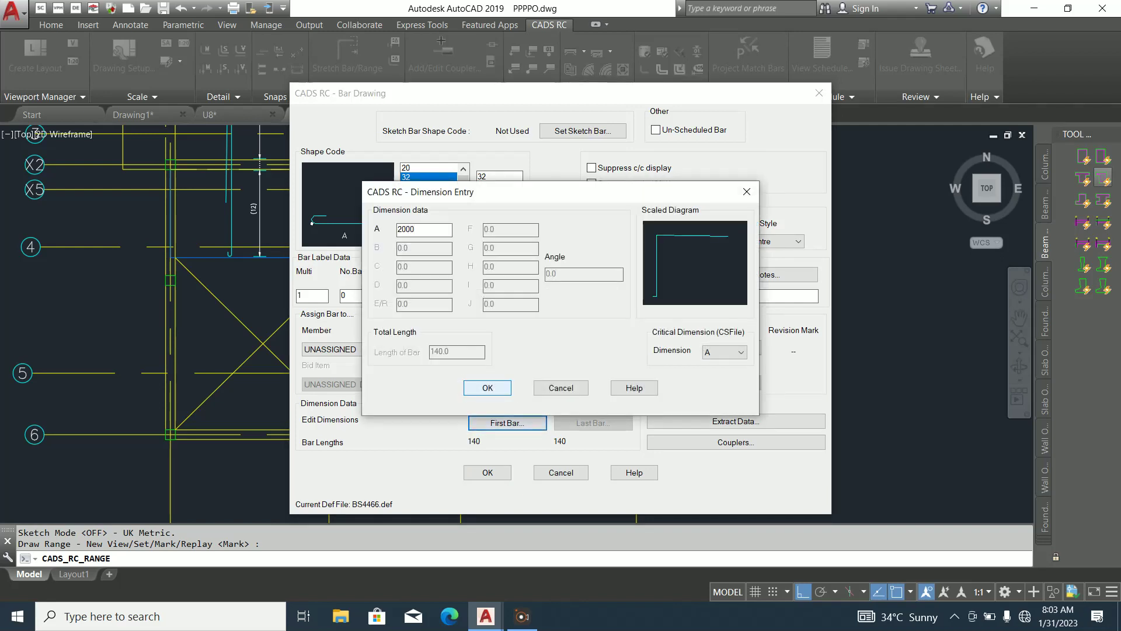
pyautogui.press('Return')
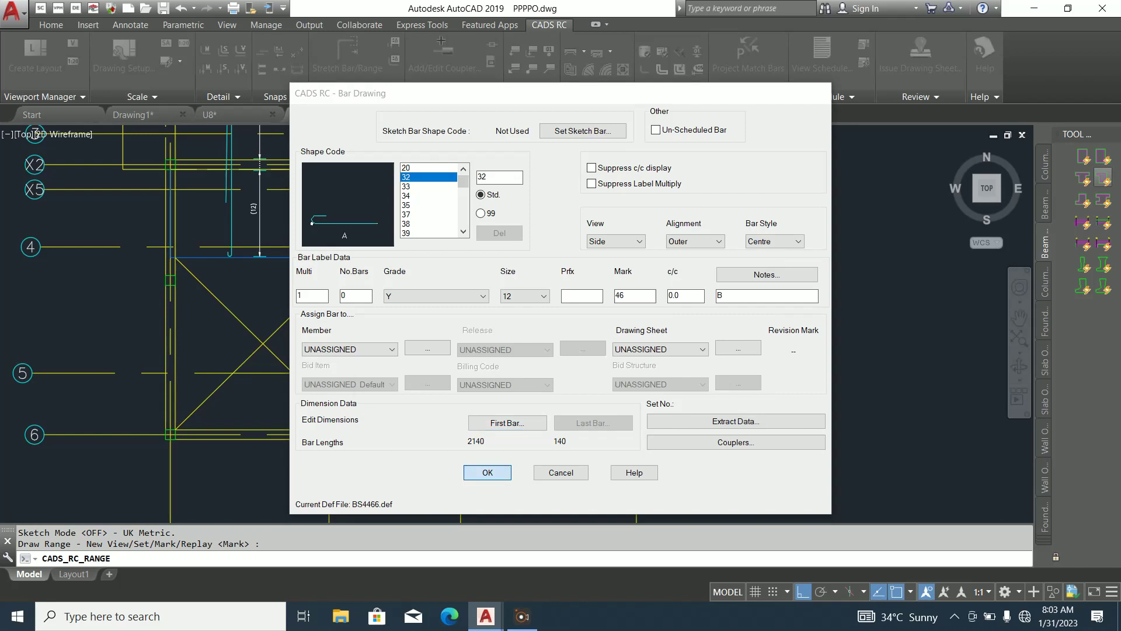
pyautogui.click(488, 472)
pyautogui.scroll(3, 534, 455)
pyautogui.click(526, 443)
pyautogui.click(517, 271)
pyautogui.click(517, 272)
pyautogui.scroll(-2, 528, 334)
pyautogui.scroll(-3, 529, 334)
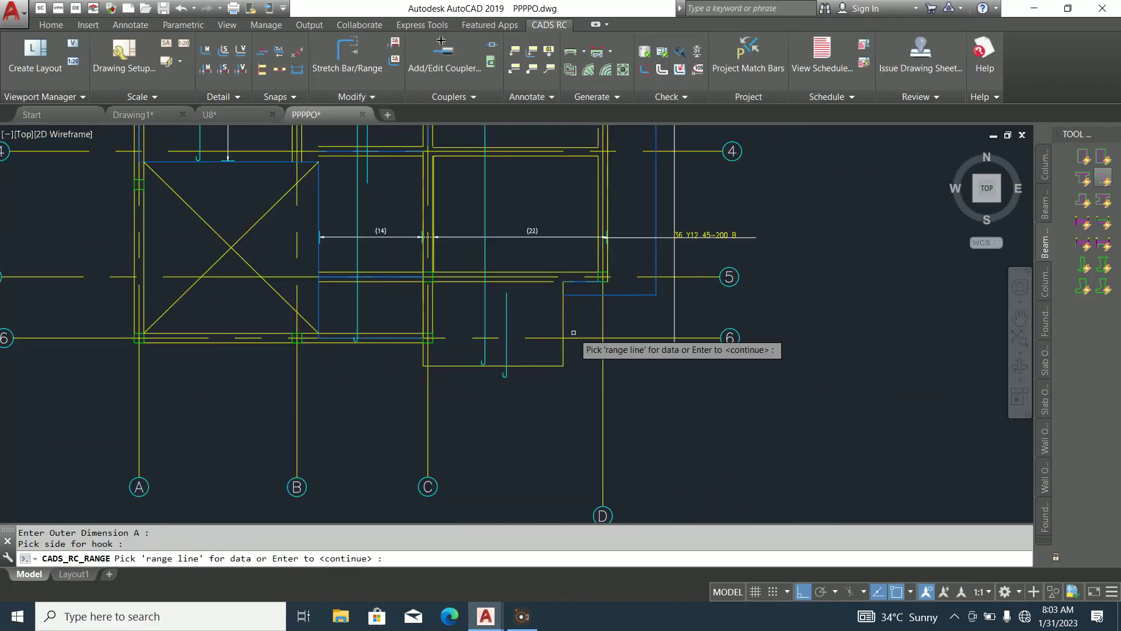
# Range the bar's first group between grids 5 and 6 from the void edge to the near face of the grid C beam, with 25 end offsets and 200 spacing
pyautogui.scroll(5, 431, 343)
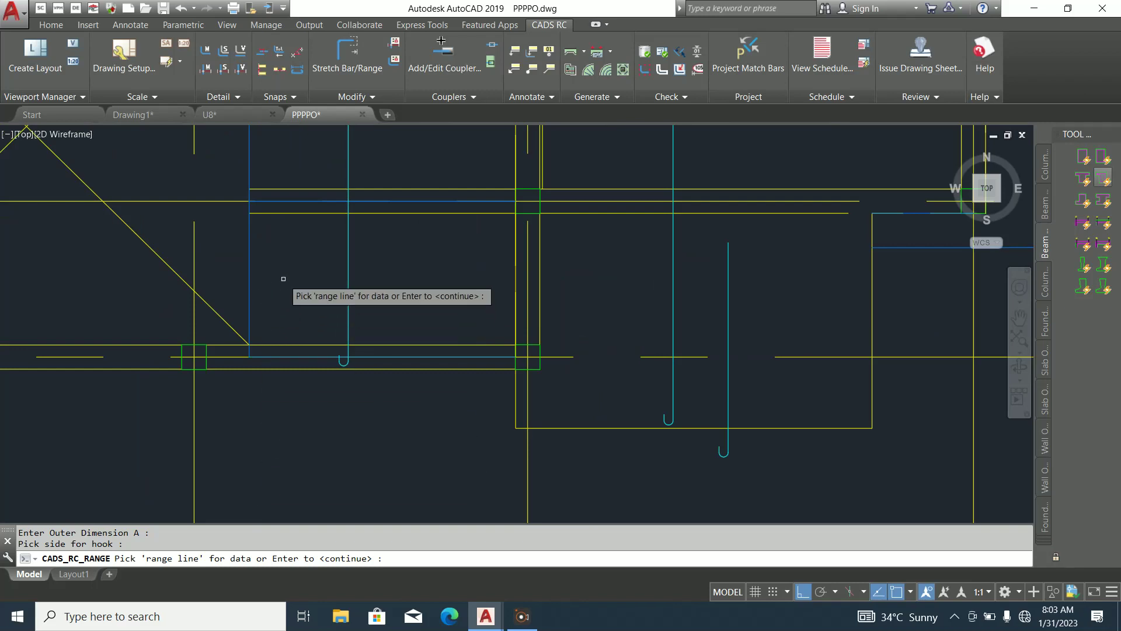
pyautogui.press('Return')
pyautogui.click(250, 286)
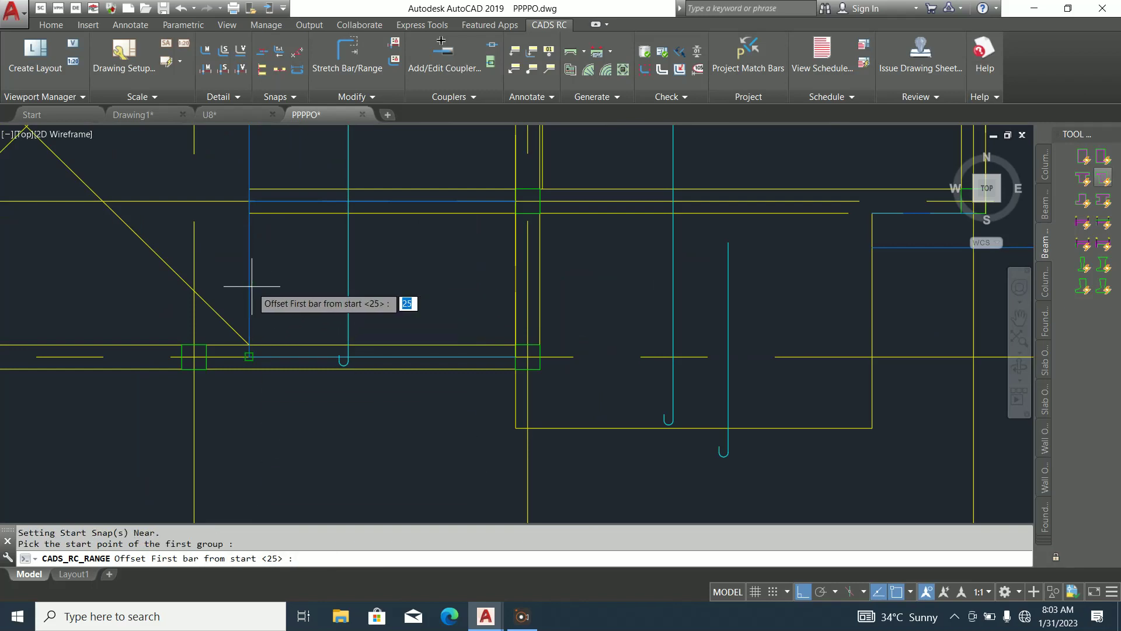
pyautogui.press('Return')
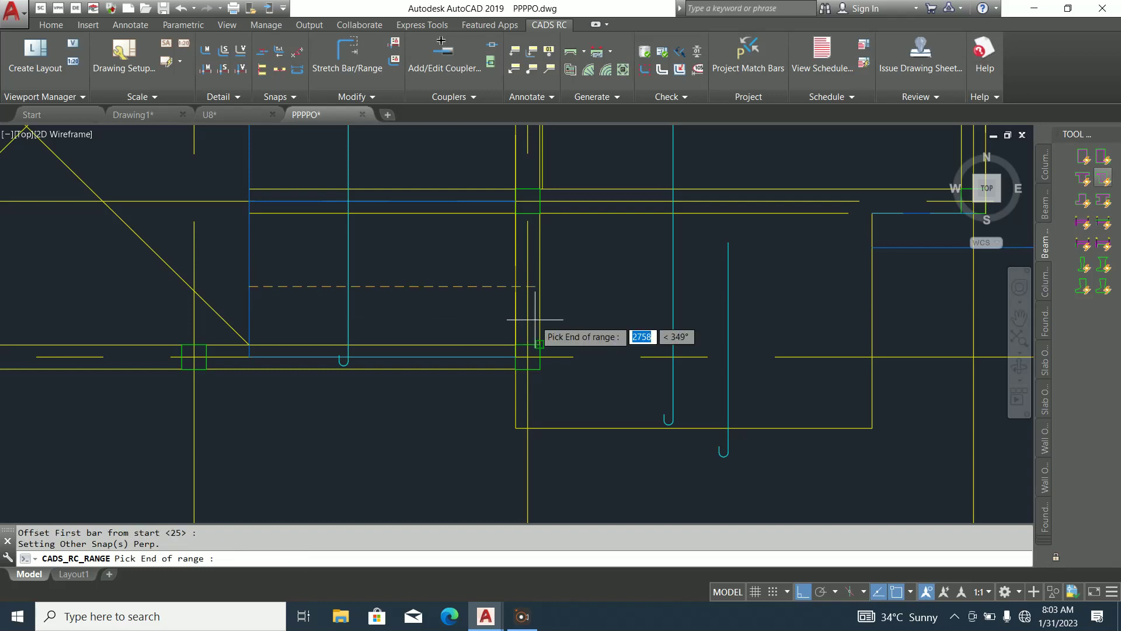
pyautogui.scroll(4, 518, 311)
pyautogui.click(511, 249)
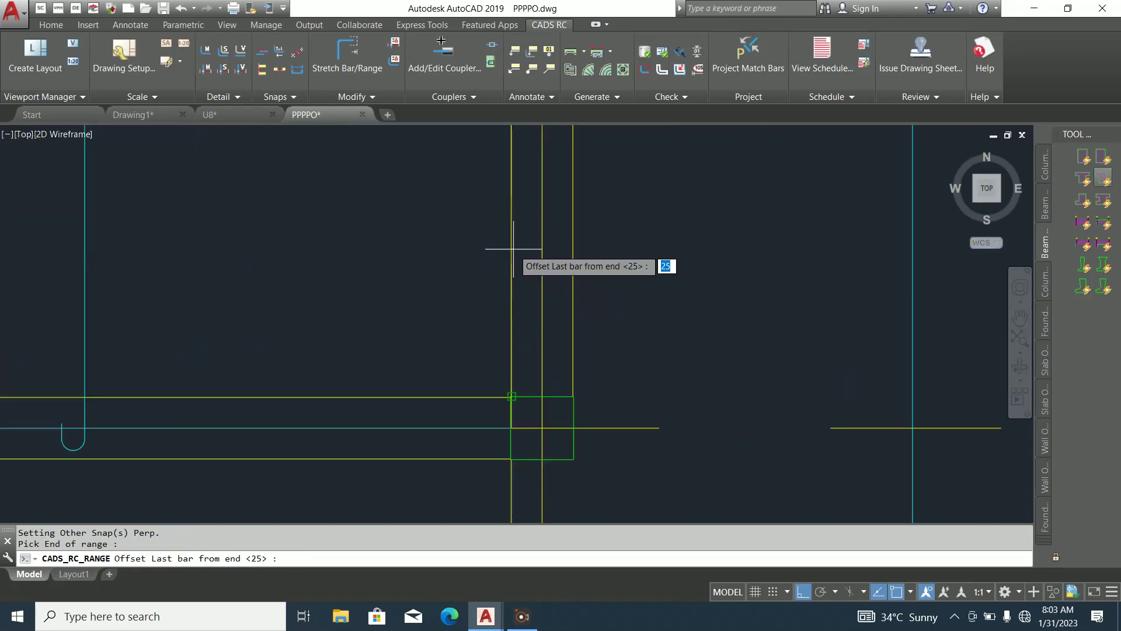
pyautogui.press('Return')
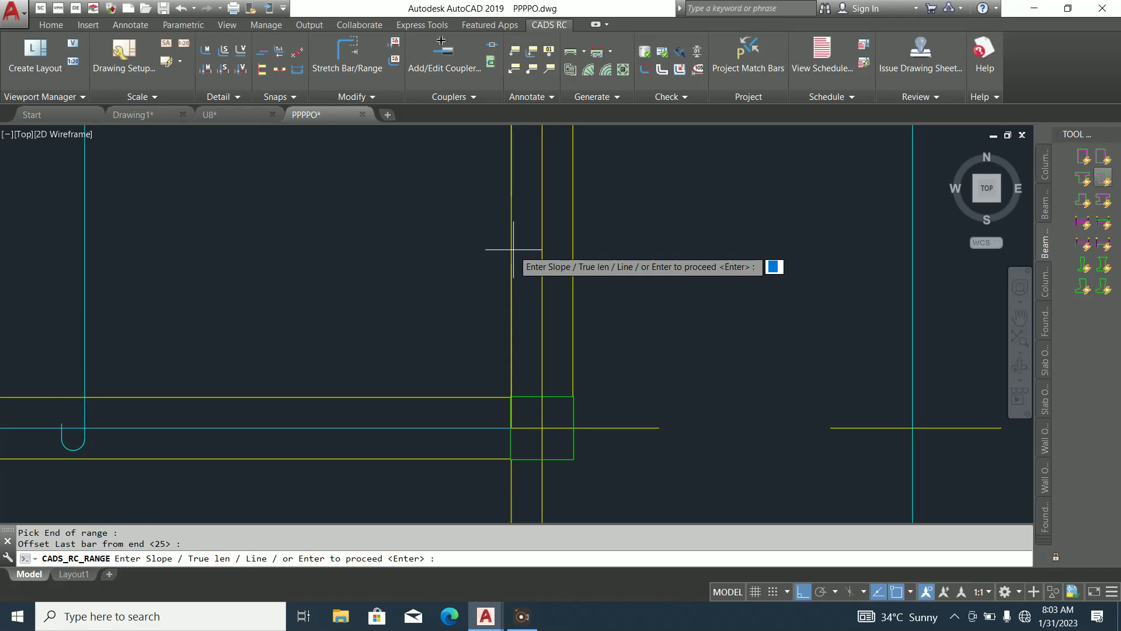
pyautogui.press('Return')
pyautogui.write('200')
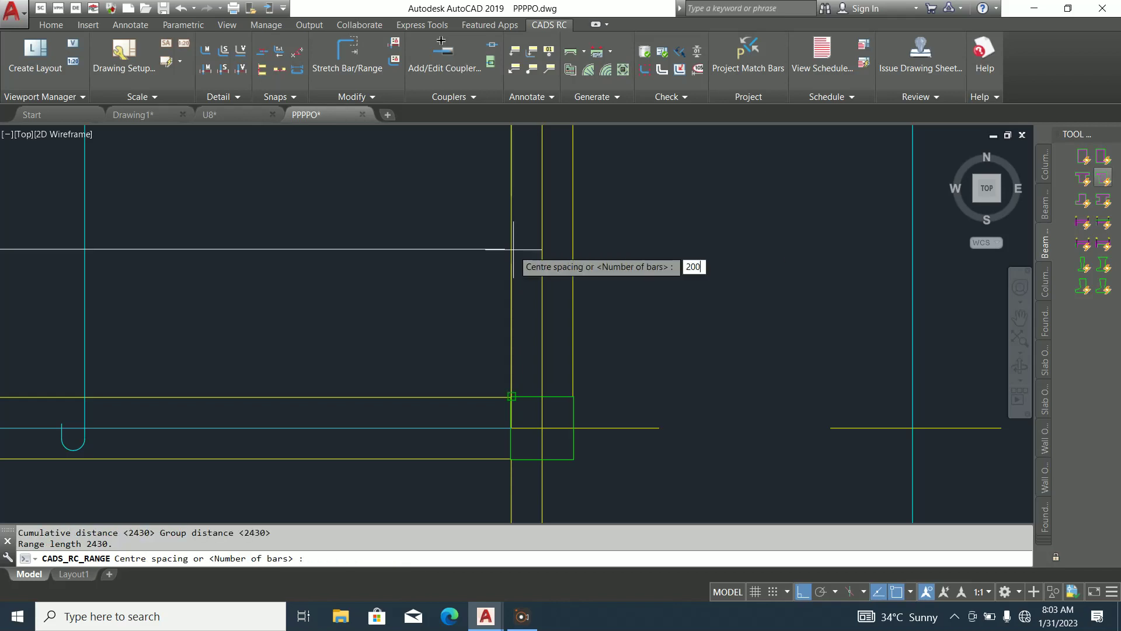
pyautogui.press('Return')
pyautogui.press('Return')
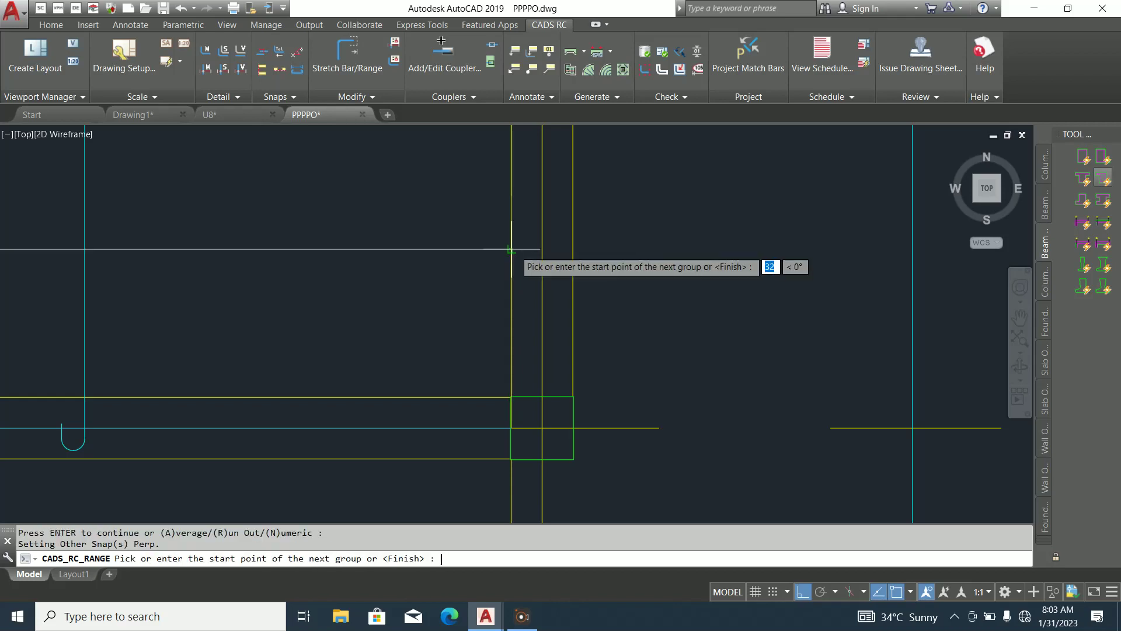
# Add a second range group from the far face of the grid C beam to the projection's outer edge, with 25 end offsets, and place the bar label outside
pyautogui.click(572, 247)
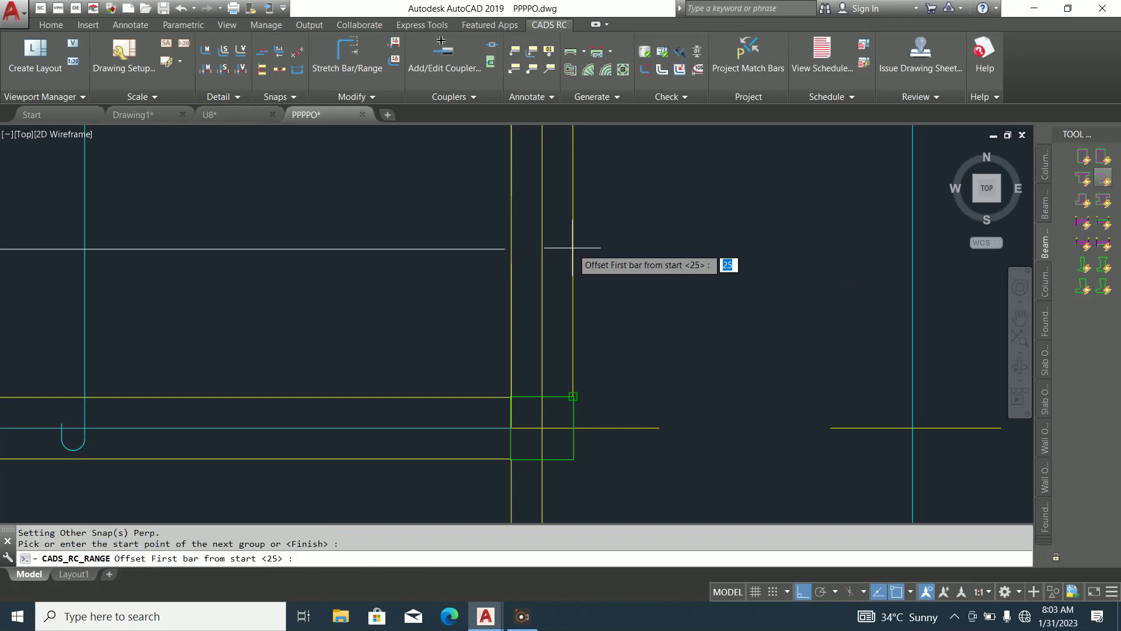
pyautogui.press('Return')
pyautogui.scroll(-4, 438, 332)
pyautogui.scroll(4, 851, 325)
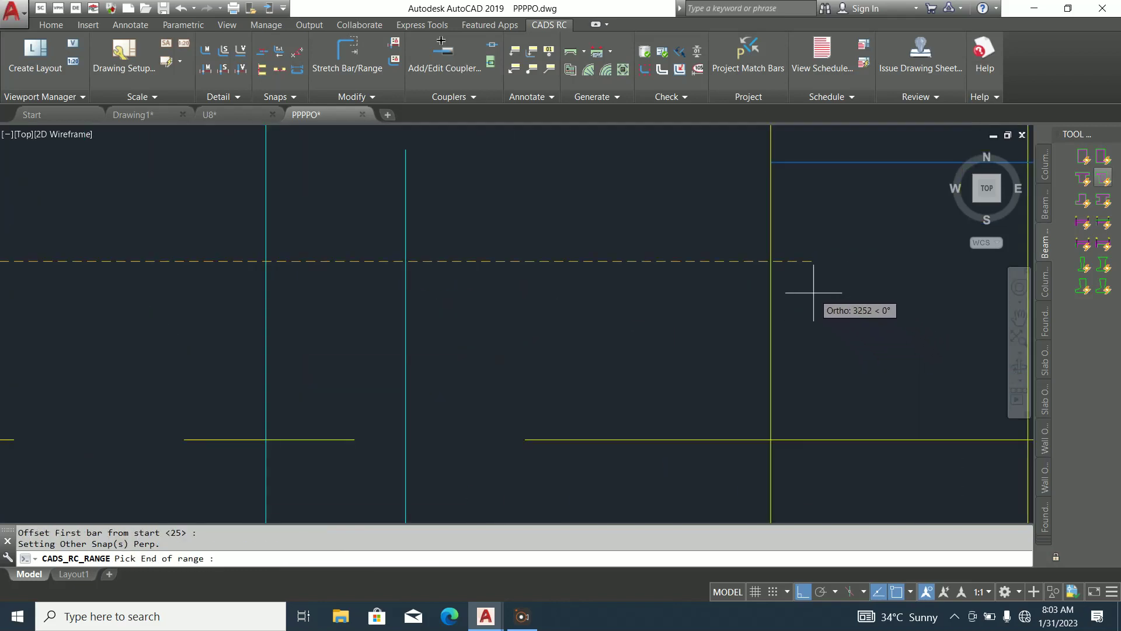
pyautogui.click(770, 255)
pyautogui.press('Return')
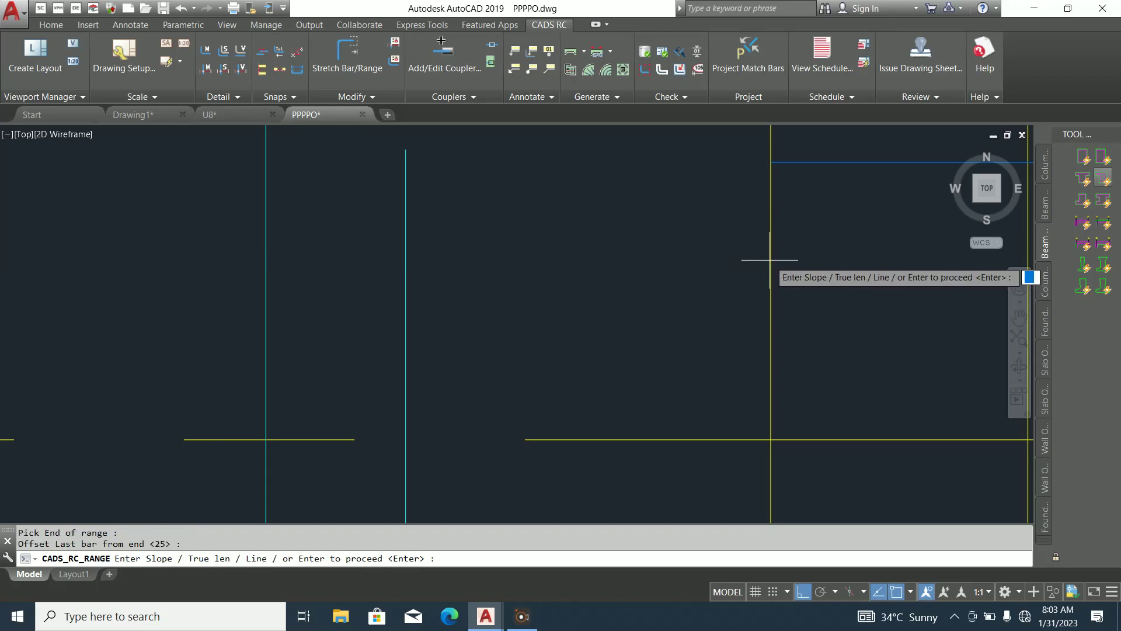
pyautogui.press('Return')
pyautogui.press('Return')
pyautogui.scroll(-3, 655, 300)
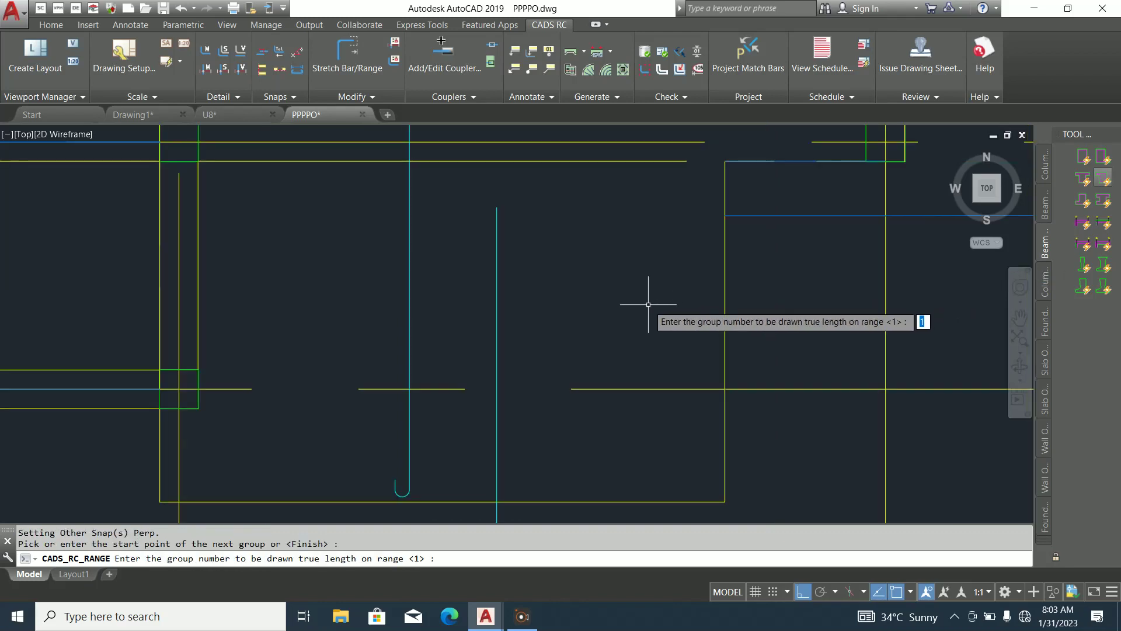
pyautogui.click(808, 252)
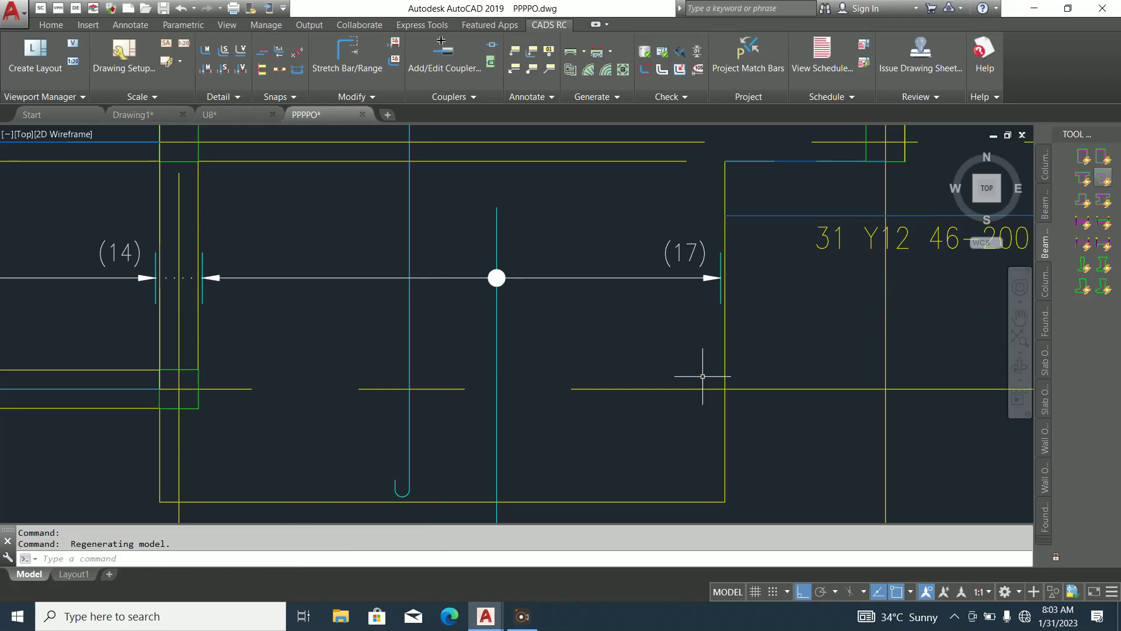
pyautogui.scroll(-5, 701, 381)
pyautogui.scroll(2, 671, 341)
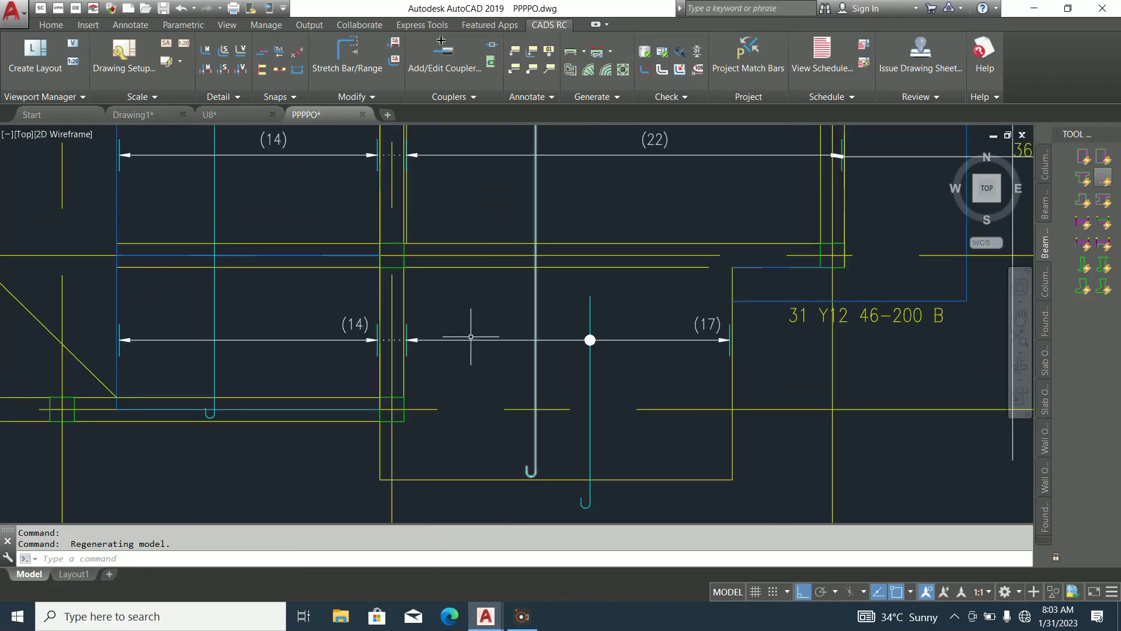
pyautogui.click(358, 326)
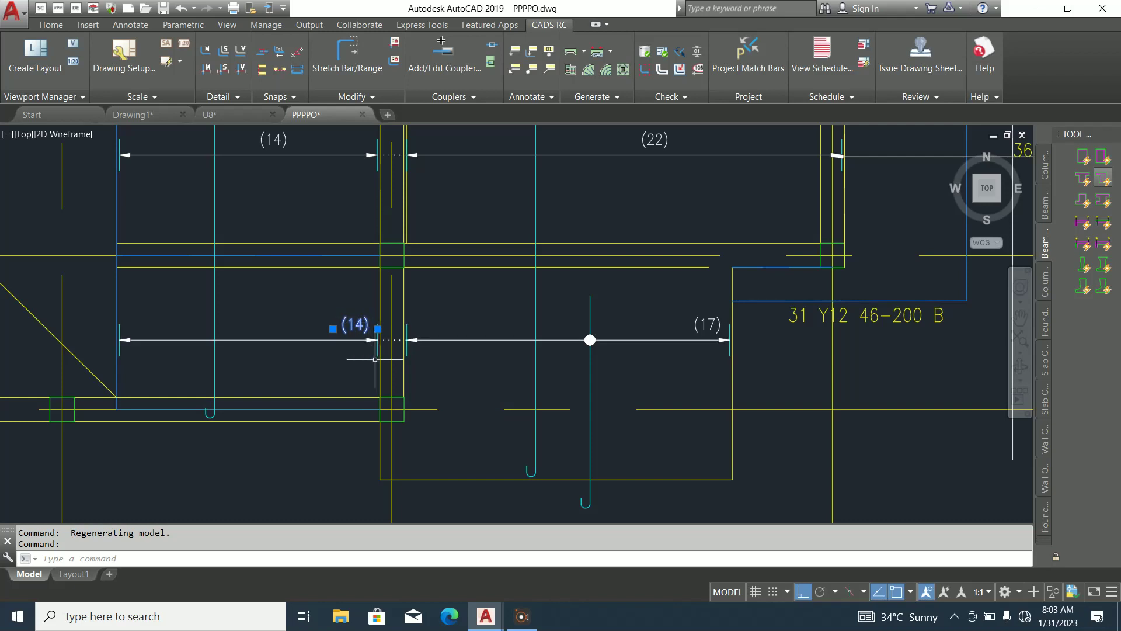
pyautogui.scroll(-2, 631, 373)
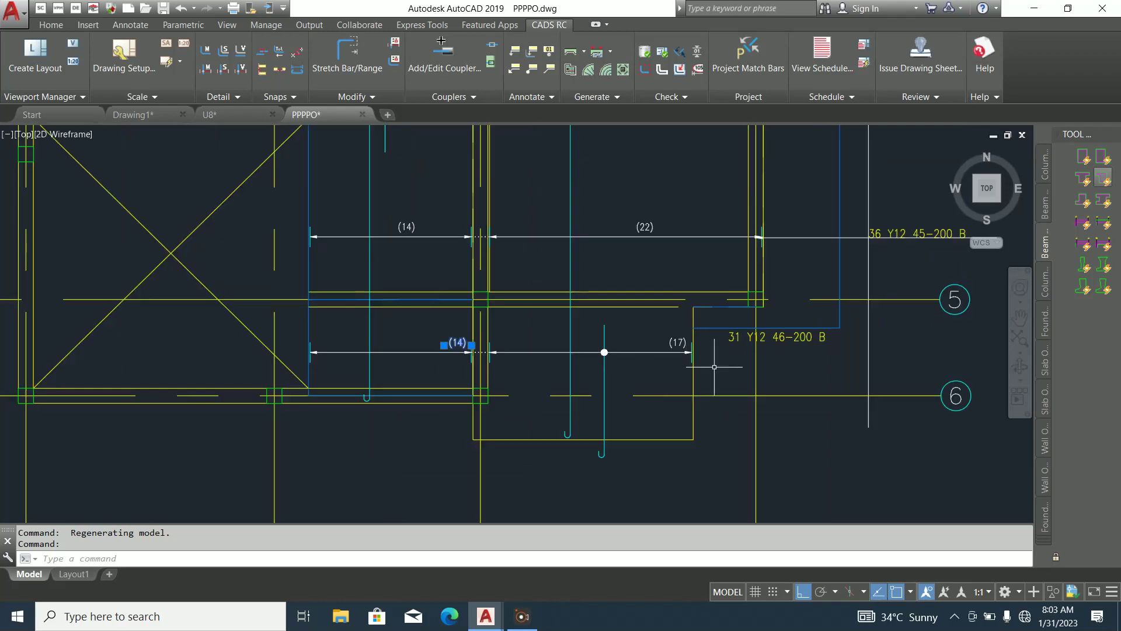
pyautogui.press('Escape')
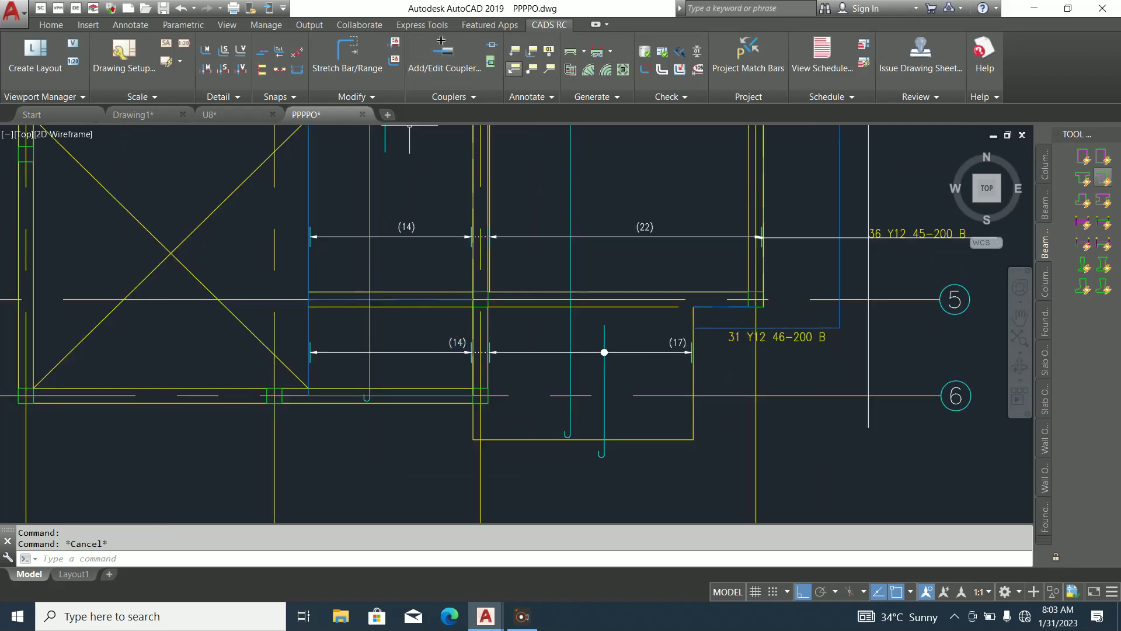
# Draw a horizontal leader from the end of the new range at the projection's edge out past the vertical label alignment line
pyautogui.click(514, 51)
pyautogui.scroll(2, 693, 358)
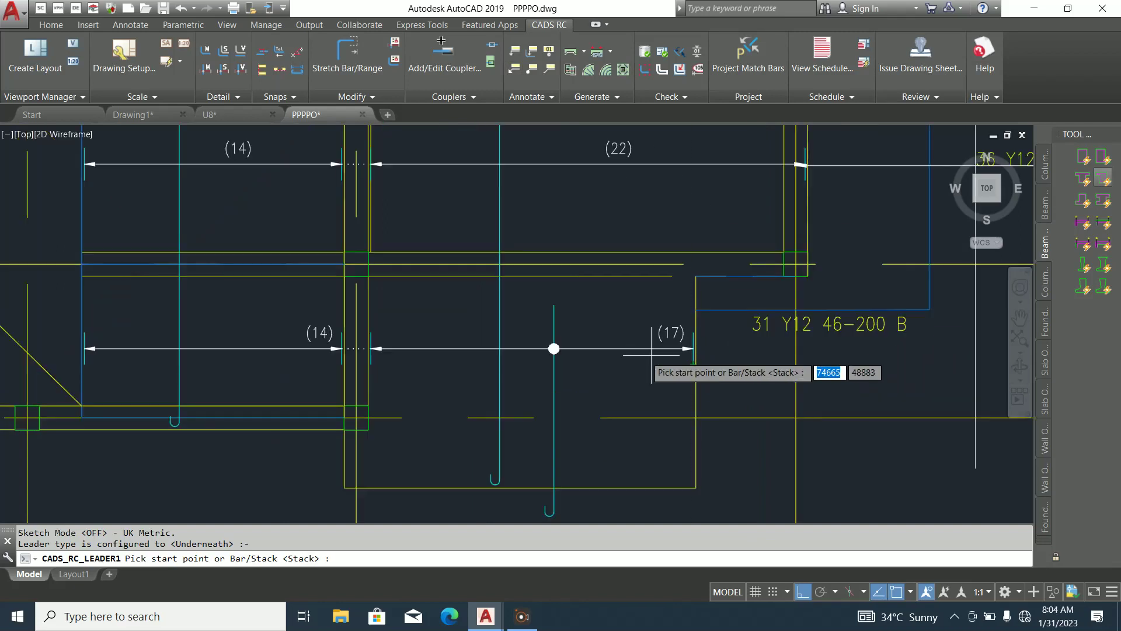
pyautogui.scroll(2, 690, 346)
pyautogui.scroll(2, 695, 350)
pyautogui.click(695, 350)
pyautogui.scroll(-5, 578, 419)
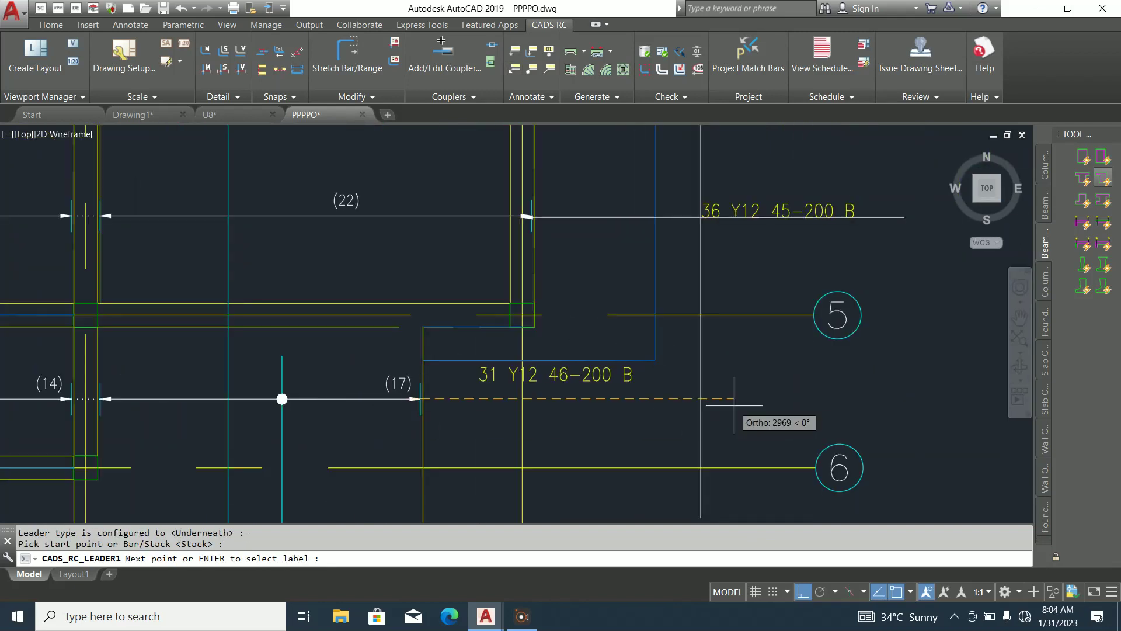
pyautogui.click(707, 414)
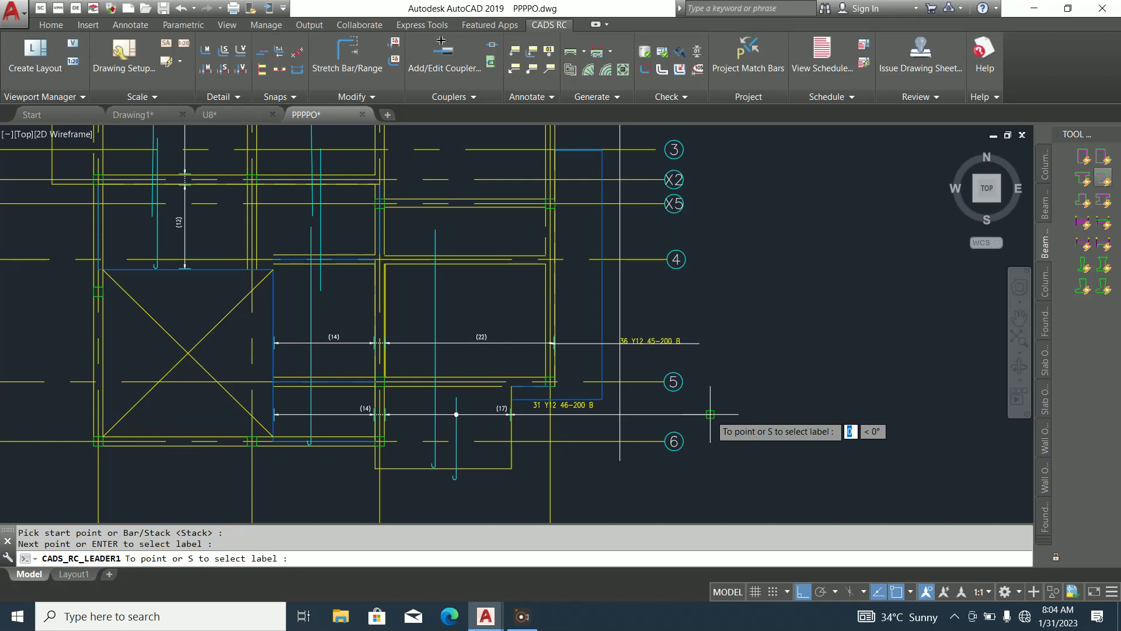
pyautogui.press('Escape')
# Move the 31 Y12 46-200 B label onto its leader at the vertical alignment line, below the 36 Y12 45-200 B label
pyautogui.scroll(5, 521, 407)
pyautogui.click(584, 397)
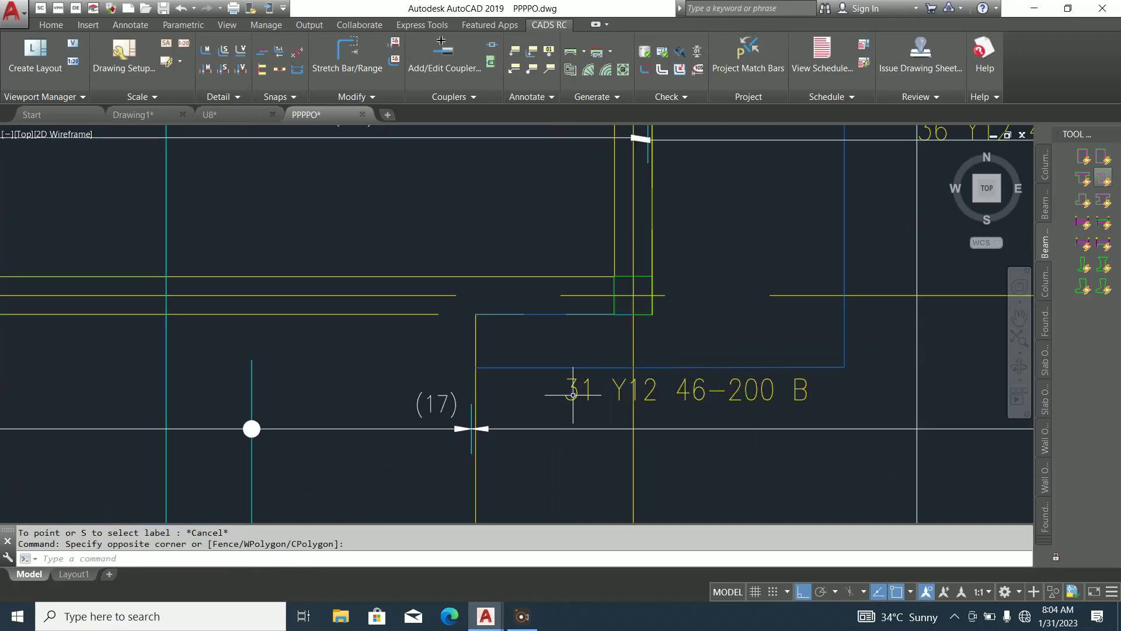
pyautogui.click(585, 396)
pyautogui.click(573, 389)
pyautogui.click(576, 383)
pyautogui.click(571, 381)
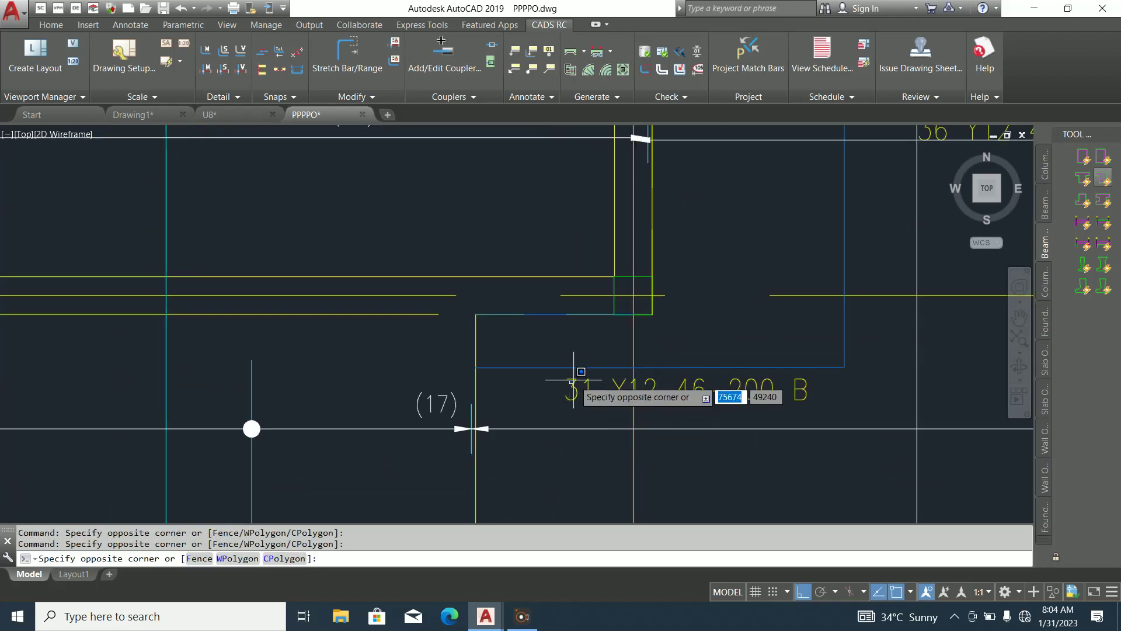
pyautogui.click(573, 378)
pyautogui.click(576, 382)
pyautogui.click(563, 399)
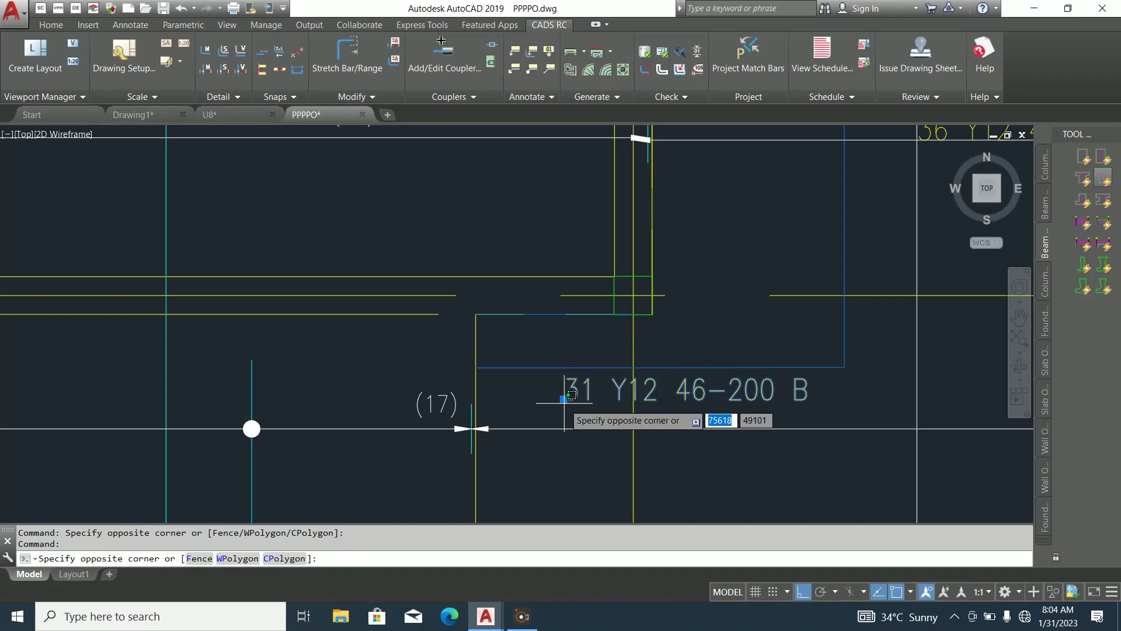
pyautogui.click(563, 399)
pyautogui.click(563, 399)
pyautogui.scroll(-2, 818, 432)
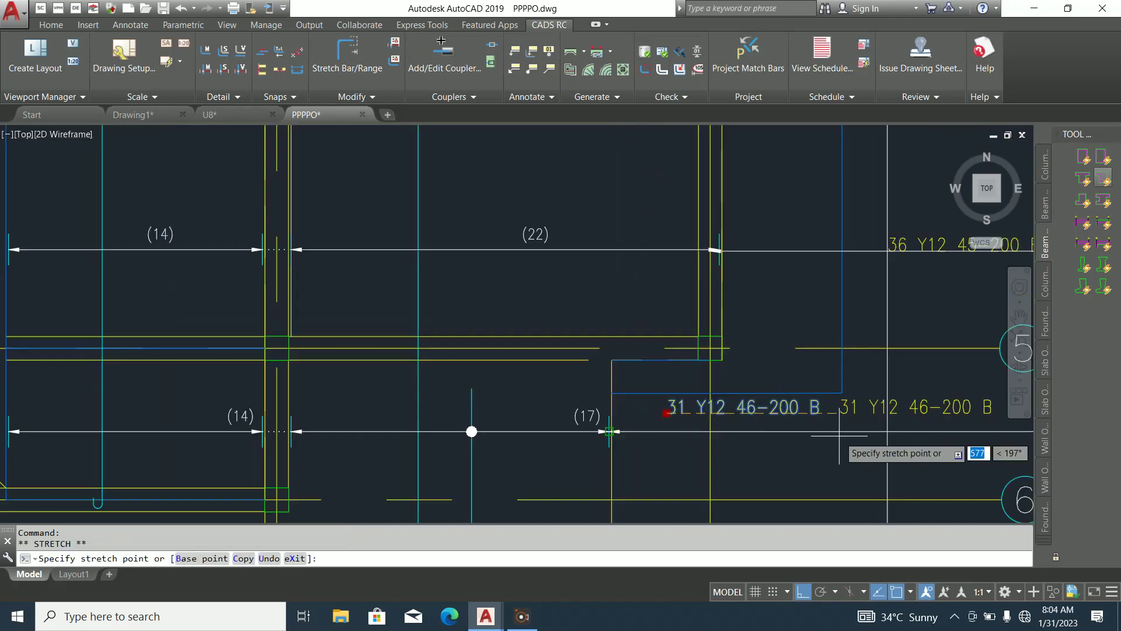
pyautogui.click(888, 432)
pyautogui.scroll(-4, 838, 437)
pyautogui.press('Escape')
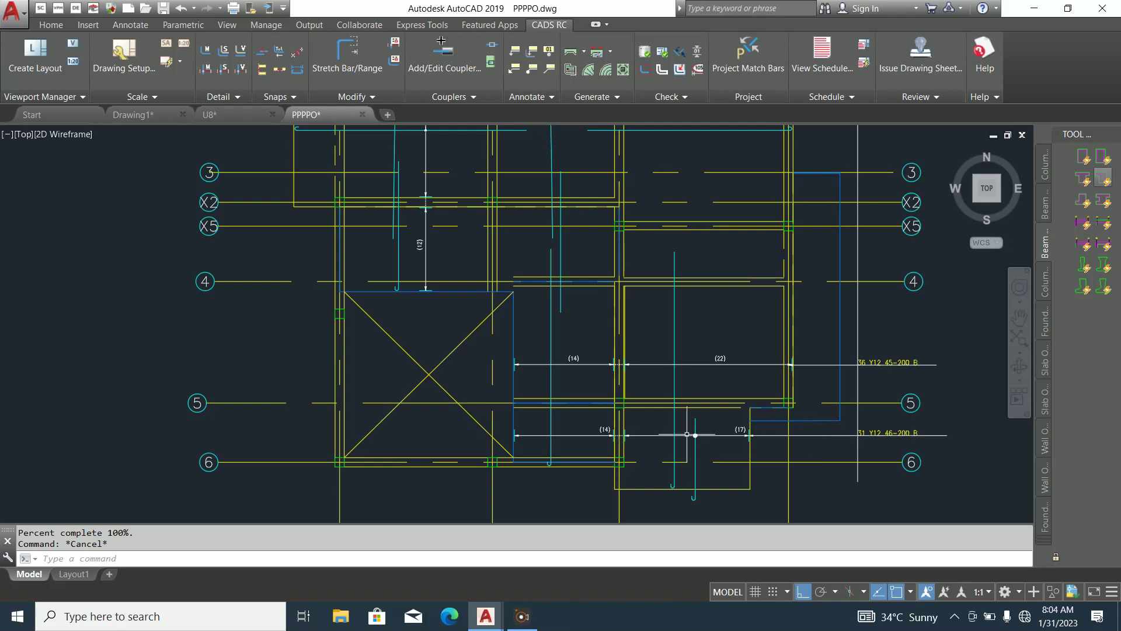
# Erase only the view of the short hooked bar in the slab projection, keeping its bars in the bending schedule
pyautogui.scroll(2, 653, 450)
pyautogui.scroll(-2, 686, 420)
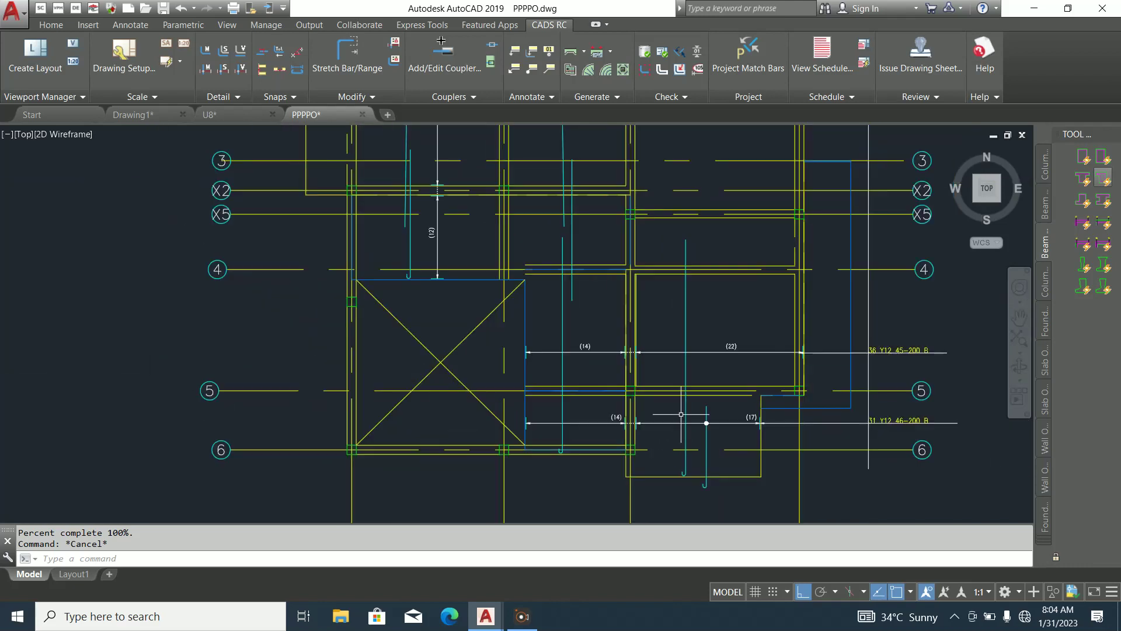
pyautogui.scroll(2, 720, 464)
pyautogui.click(721, 466)
pyautogui.click(691, 461)
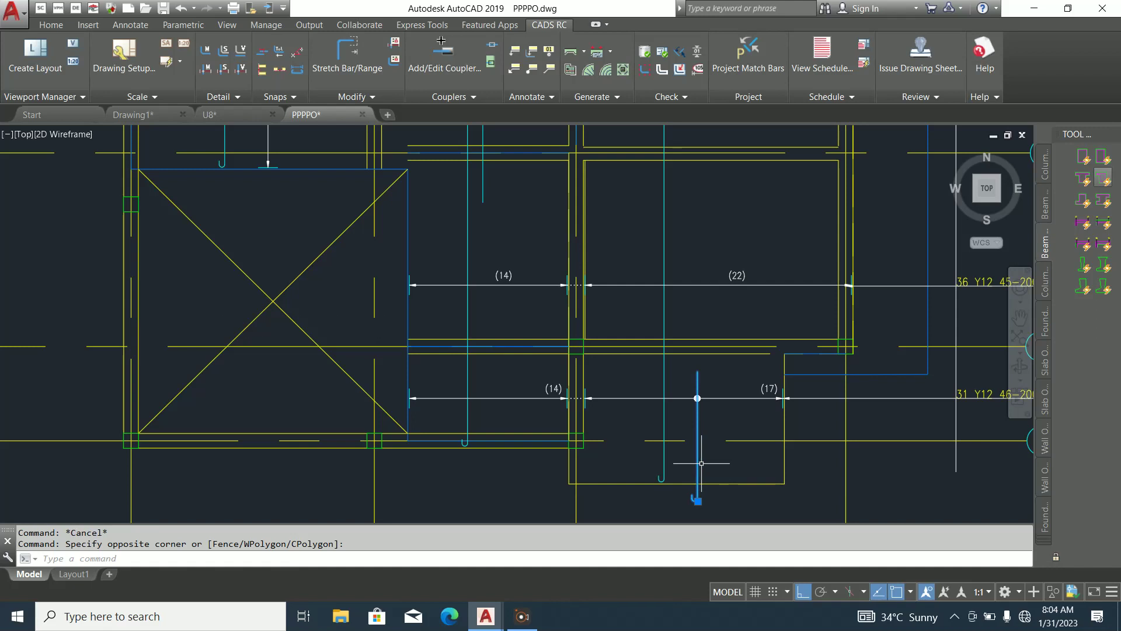
pyautogui.press('Delete')
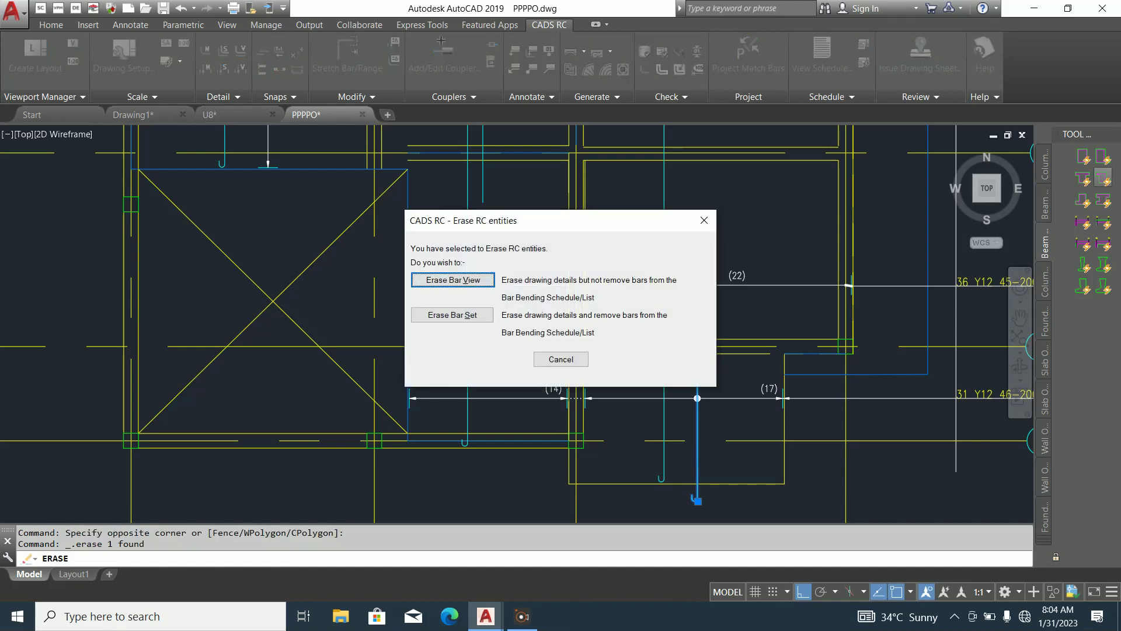
pyautogui.press('Return')
# Shift the indicator dot on the slab projection's range onto the vertical bar between grids C and D
pyautogui.scroll(4, 691, 425)
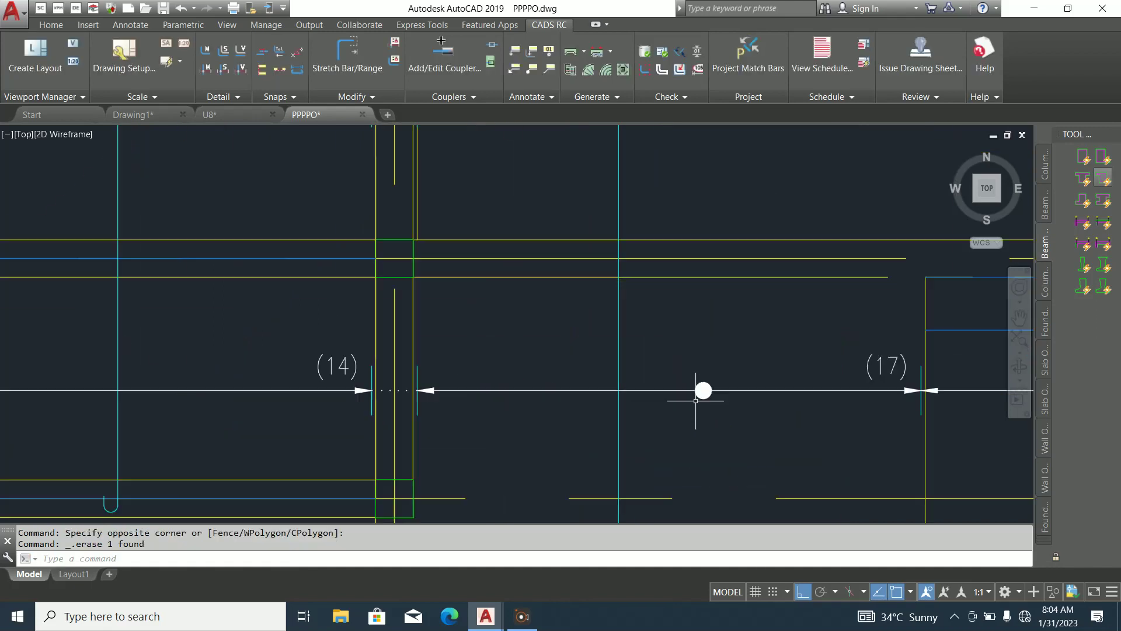
pyautogui.click(702, 399)
pyautogui.click(703, 390)
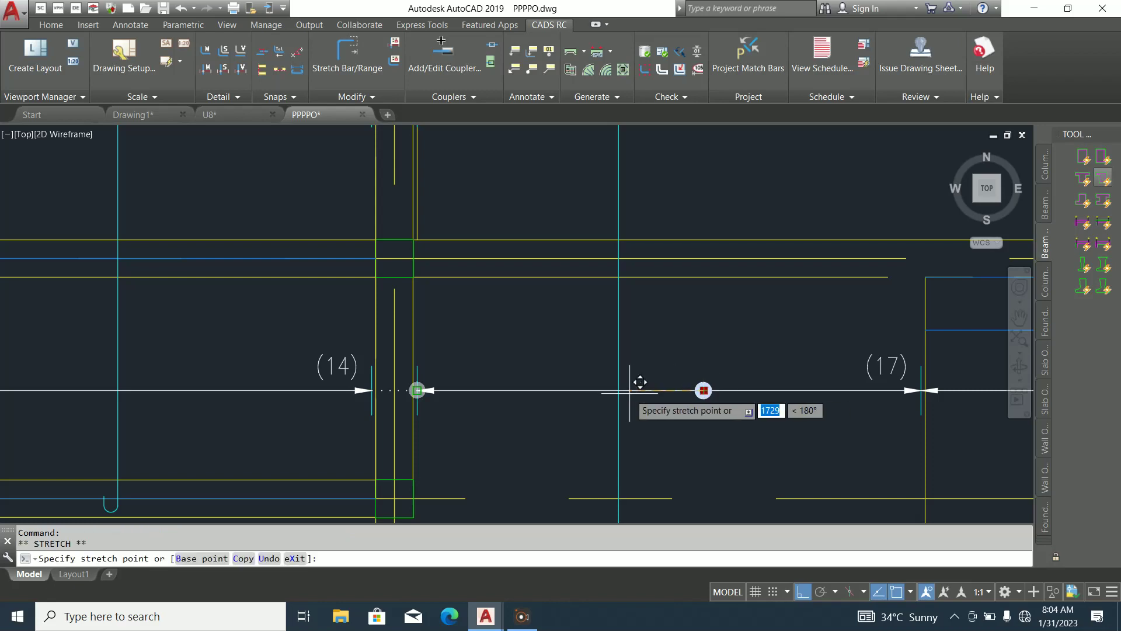
pyautogui.click(621, 390)
pyautogui.scroll(-2, 790, 375)
# Try to erase the (14) count label together with its range in the bay between grids 5 and 6
pyautogui.click(534, 408)
pyautogui.click(502, 397)
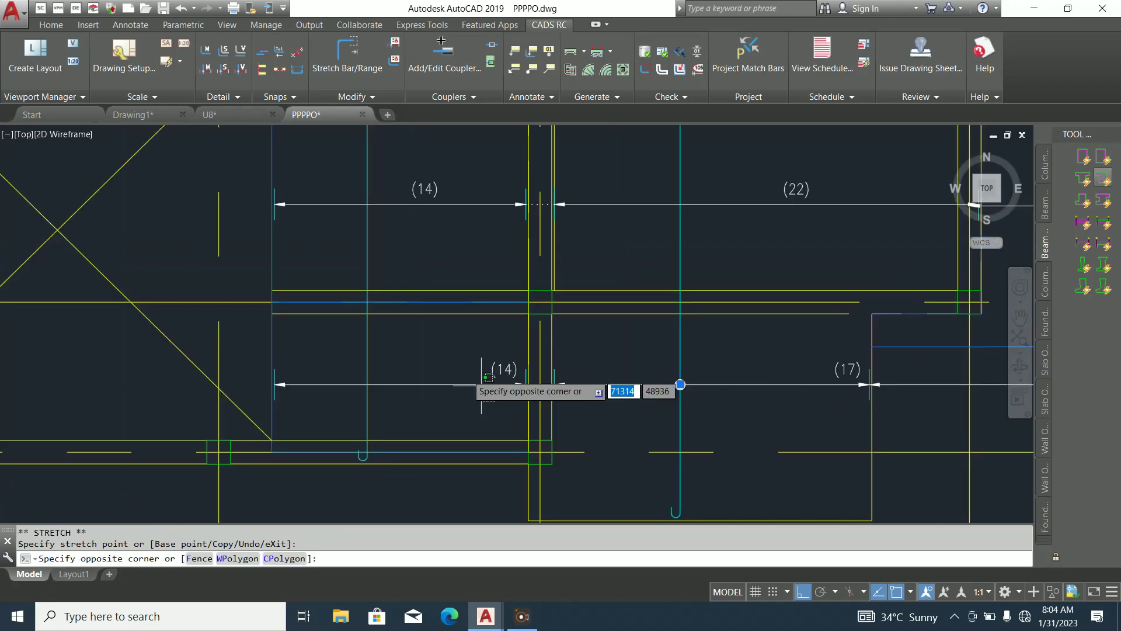
pyautogui.click(460, 354)
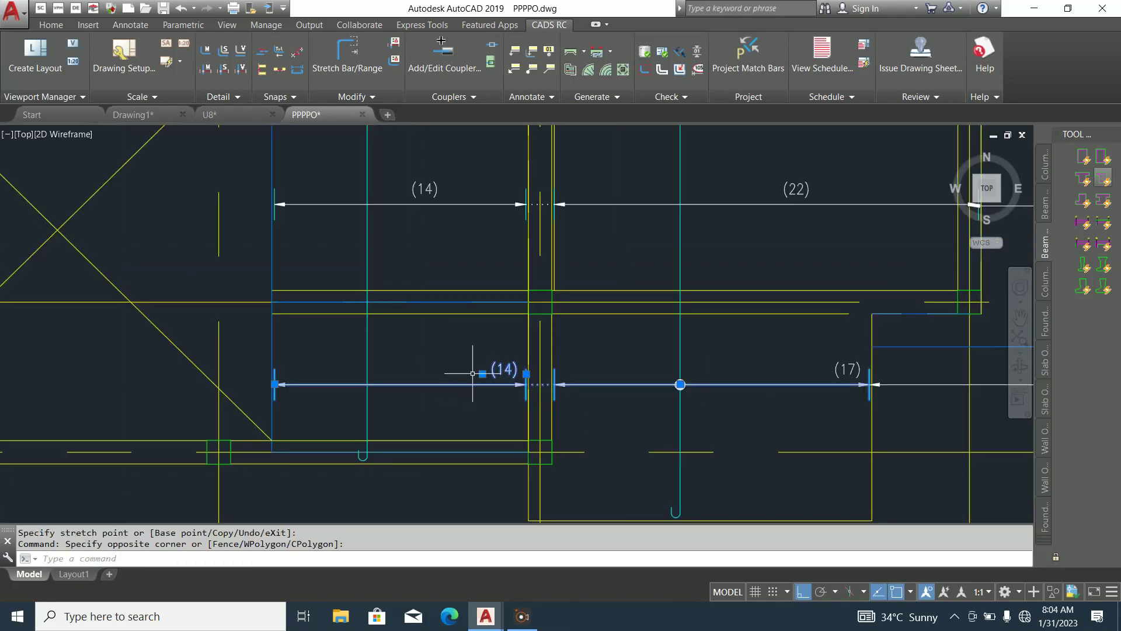
pyautogui.press('Delete')
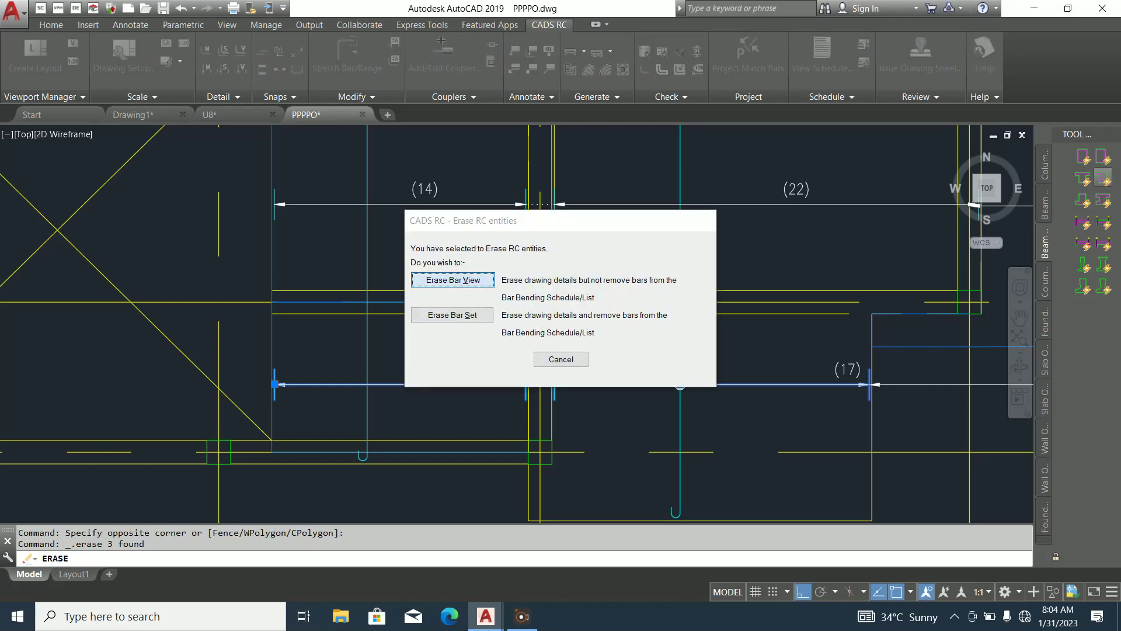
pyautogui.click(471, 320)
pyautogui.hotkey('ctrl', 'z')
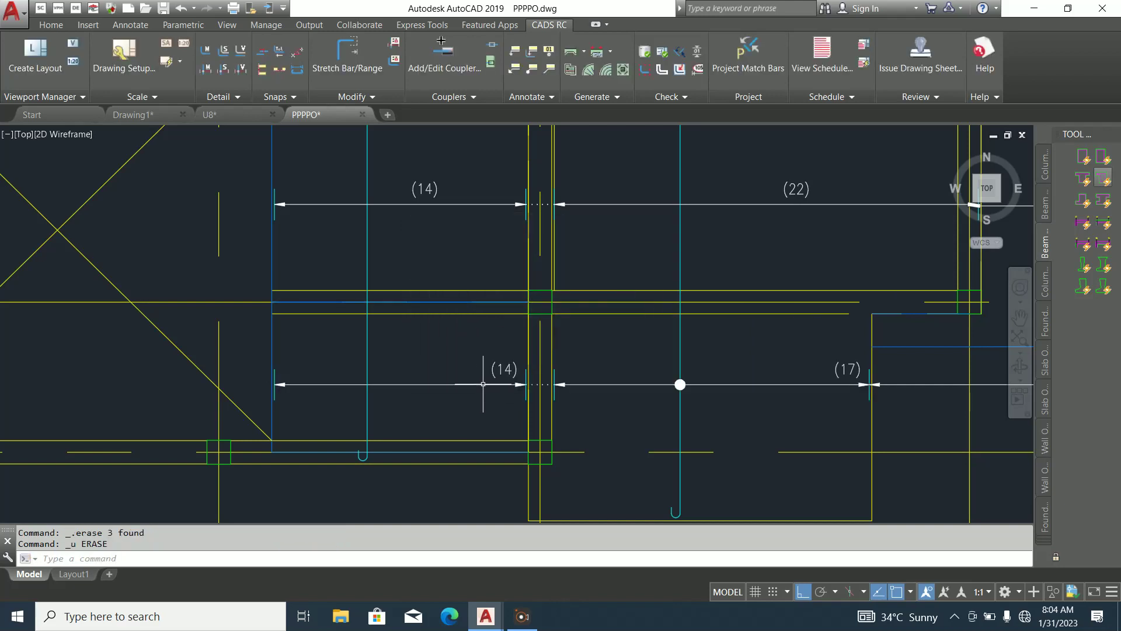
# Erase only the (14) count label above the range between grids 5 and 6
pyautogui.click(505, 369)
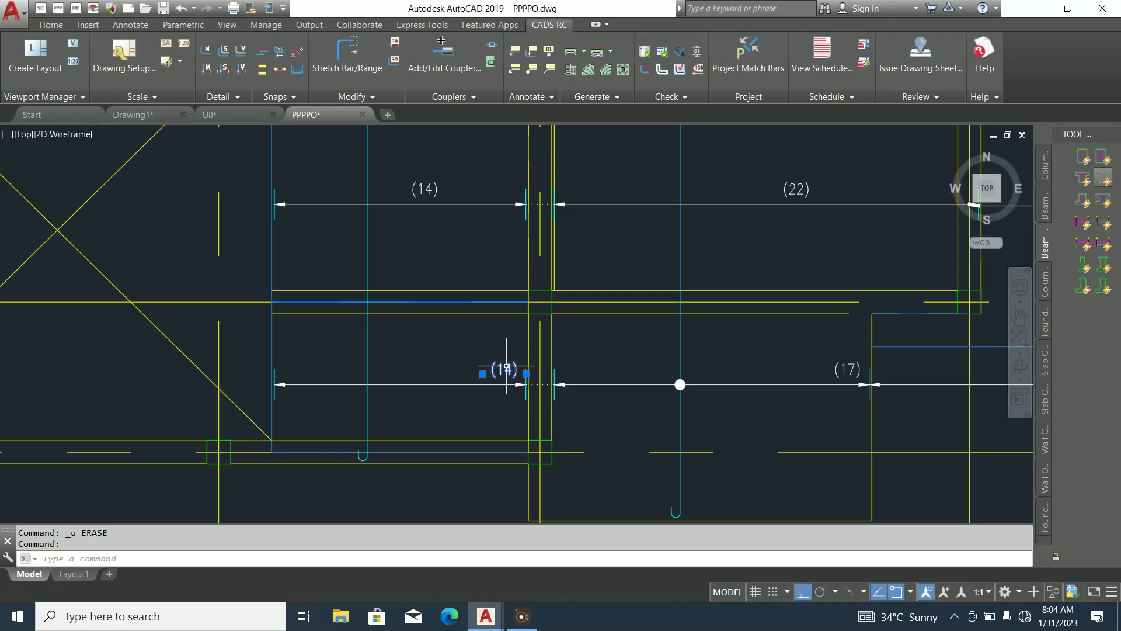
pyautogui.press('Delete')
pyautogui.click(474, 320)
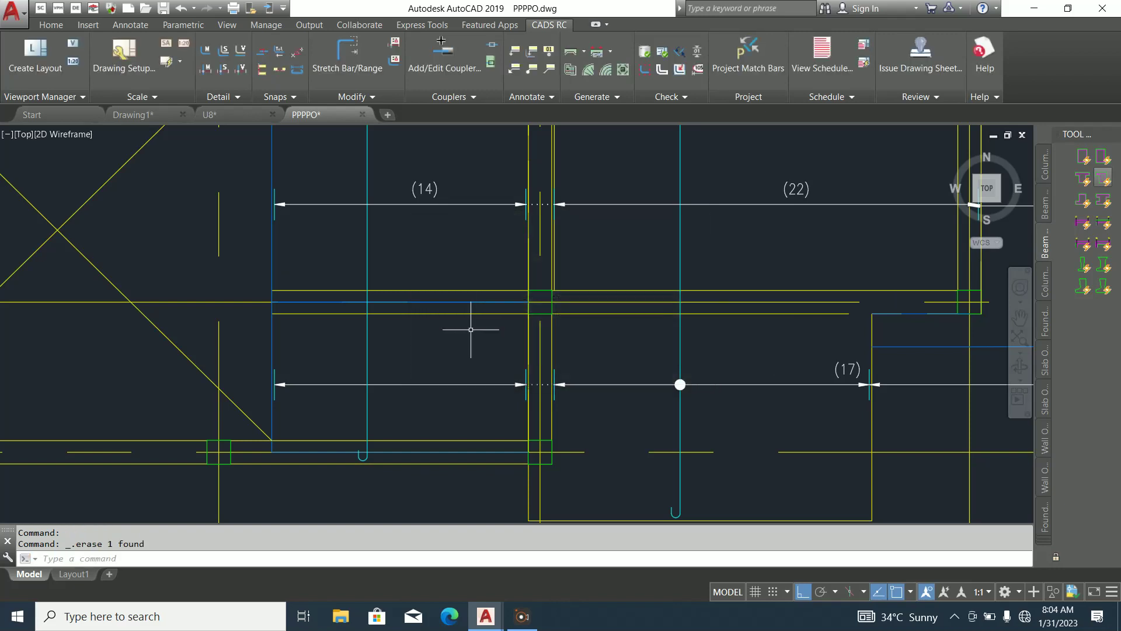
pyautogui.scroll(-4, 490, 407)
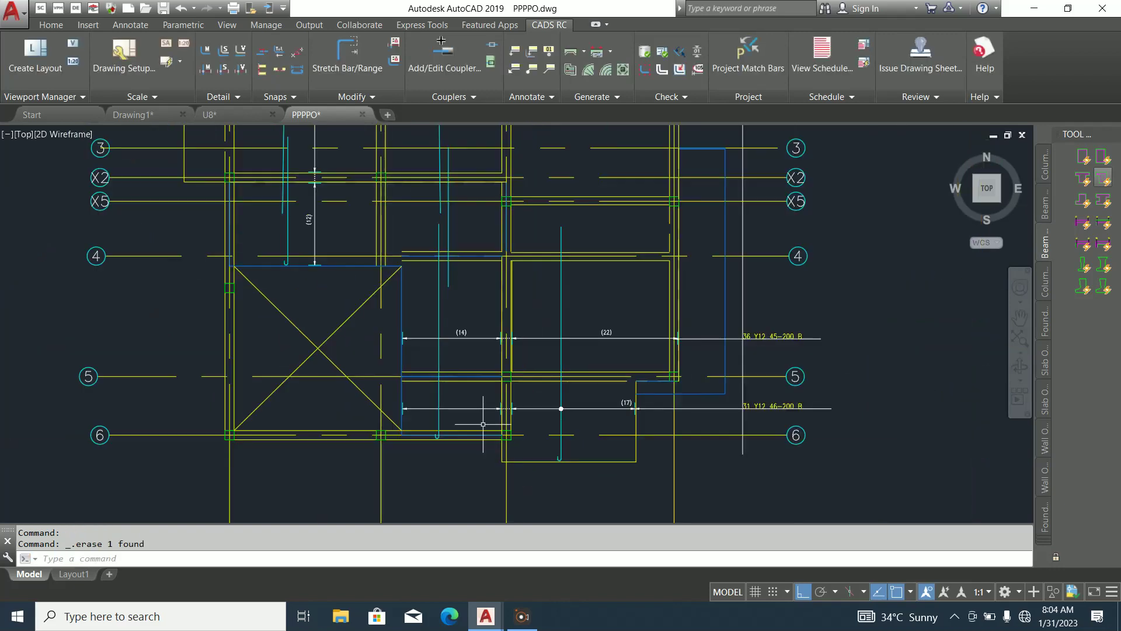
# Check the label data of the 31 Y12 46-200 B bars and undo the erasure of the range's count label
pyautogui.scroll(3, 750, 414)
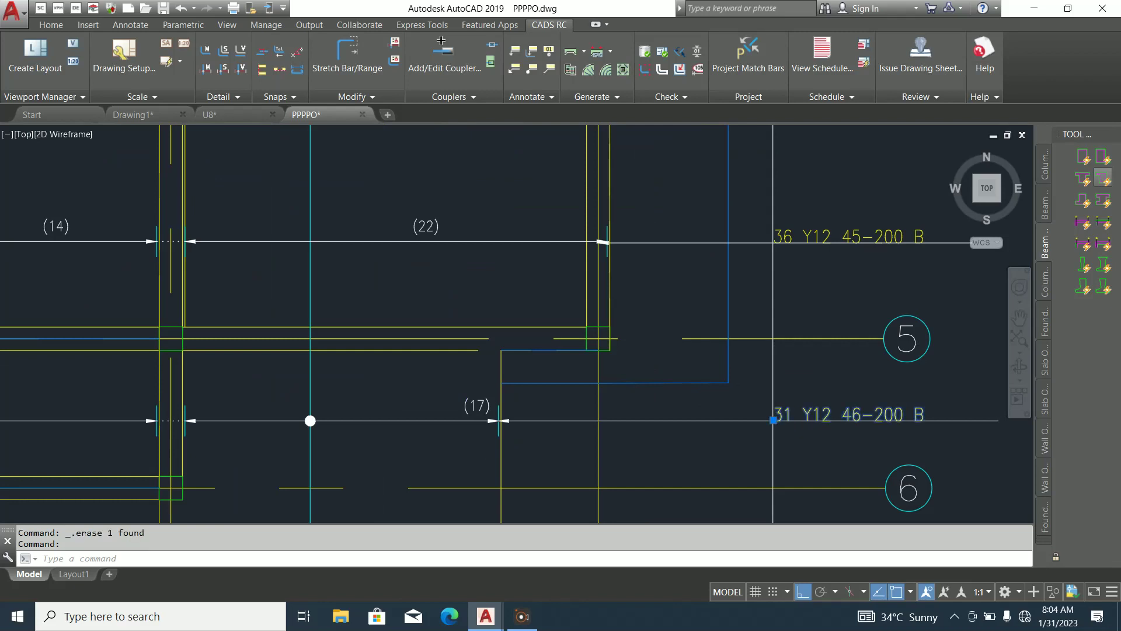
pyautogui.doubleClick(790, 410)
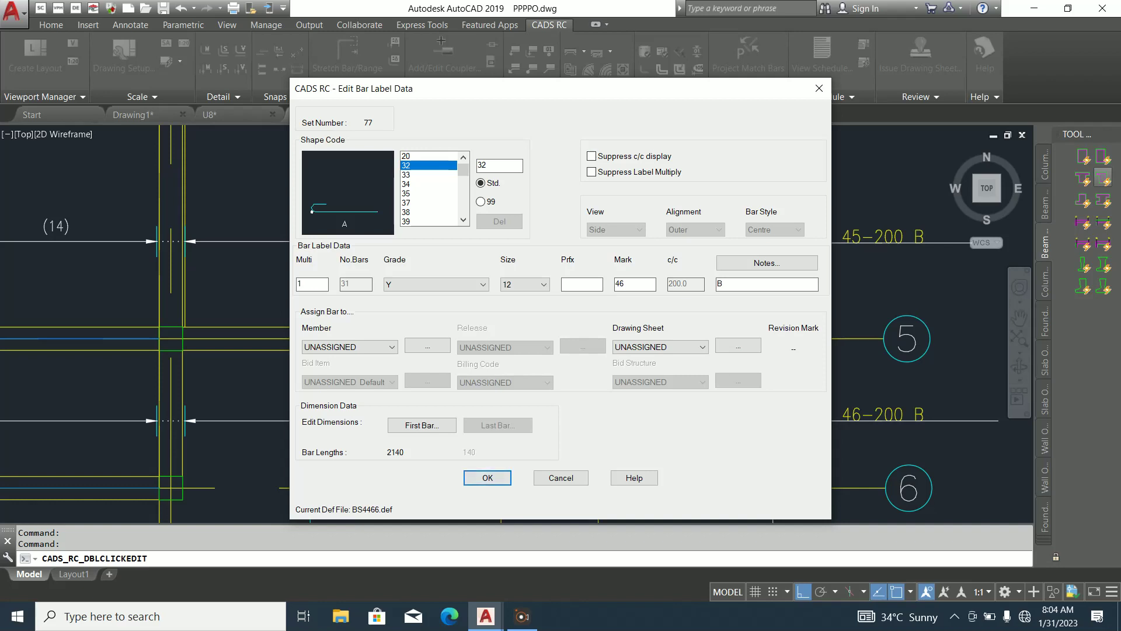
pyautogui.press('Return')
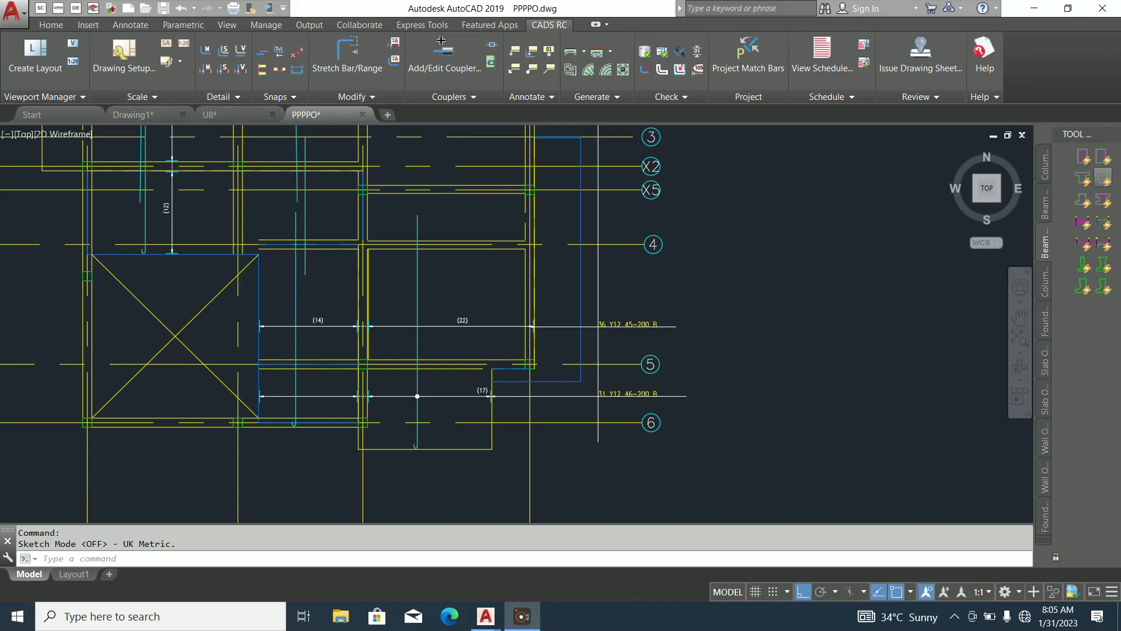
pyautogui.hotkey('ctrl', 'z')
# Move the (14) count label between grids 5 and 6 horizontally towards the middle of its range
pyautogui.scroll(8, 437, 393)
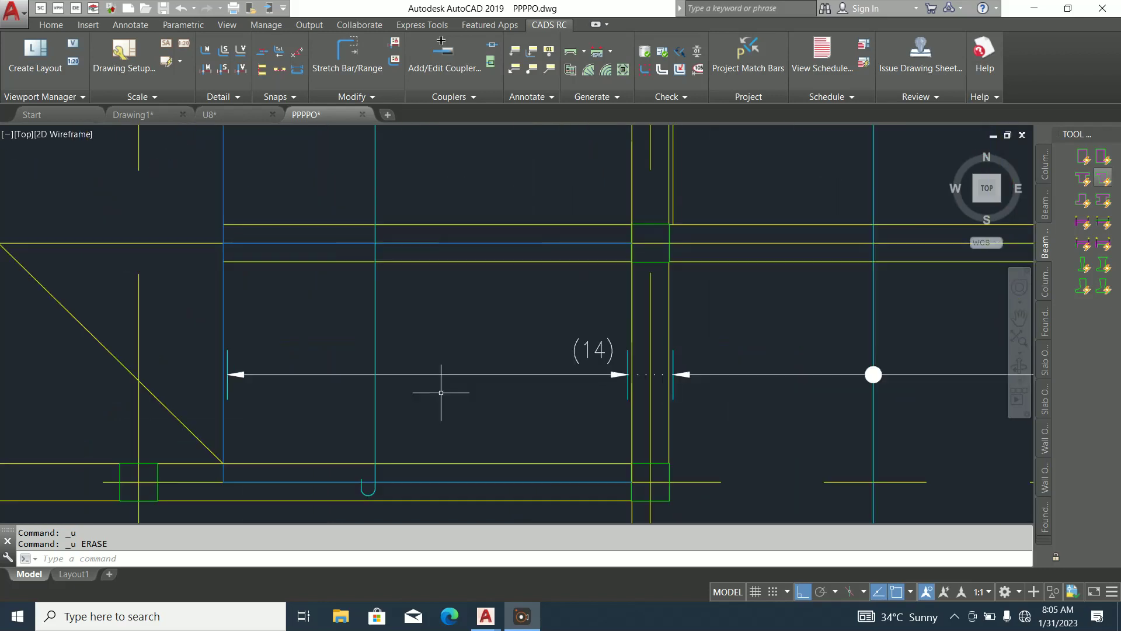
pyautogui.click(631, 353)
pyautogui.click(557, 331)
pyautogui.rightClick(489, 333)
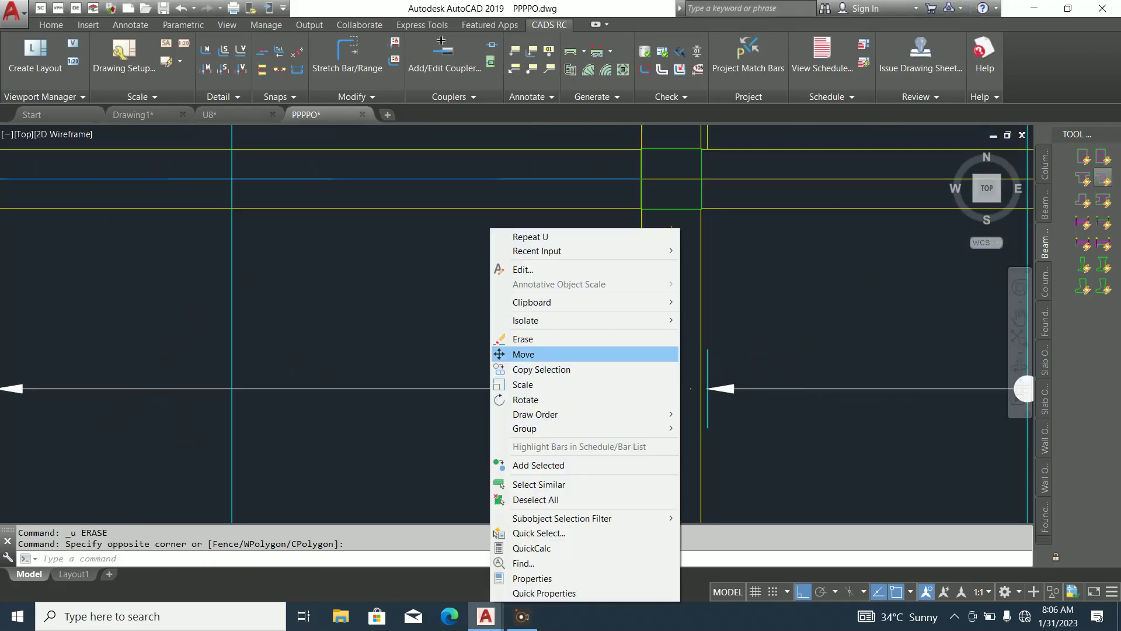
pyautogui.click(514, 352)
pyautogui.click(566, 352)
pyautogui.click(285, 343)
pyautogui.scroll(-5, 228, 391)
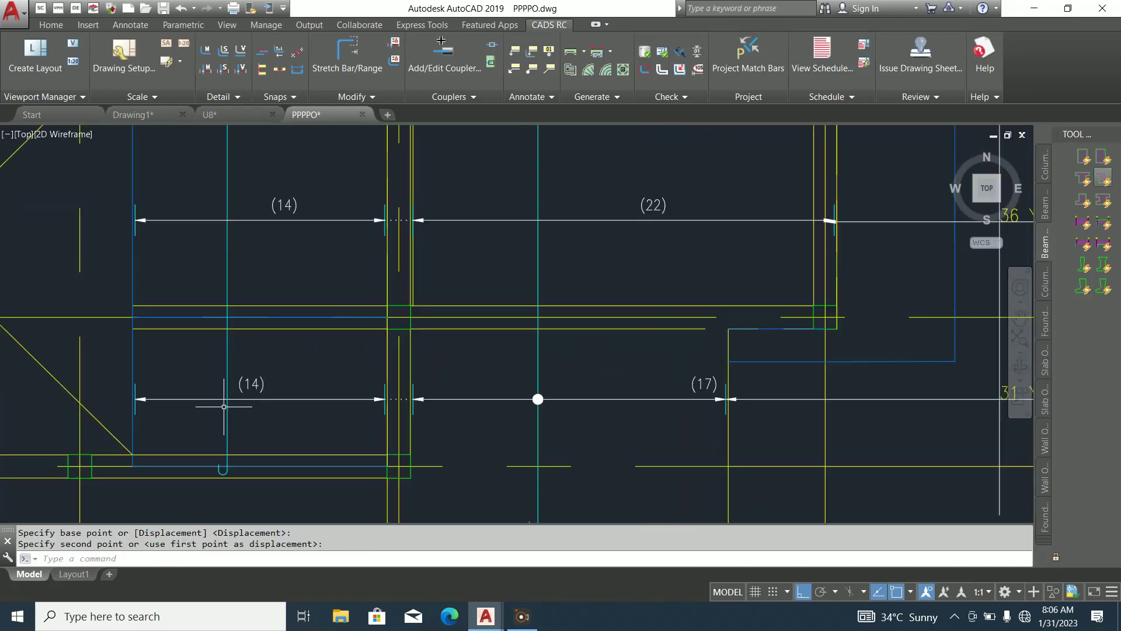
# Move the (17) count label horizontally away from the projection's outer edge, towards the middle of its range
pyautogui.scroll(5, 706, 388)
pyautogui.click(742, 403)
pyautogui.click(643, 292)
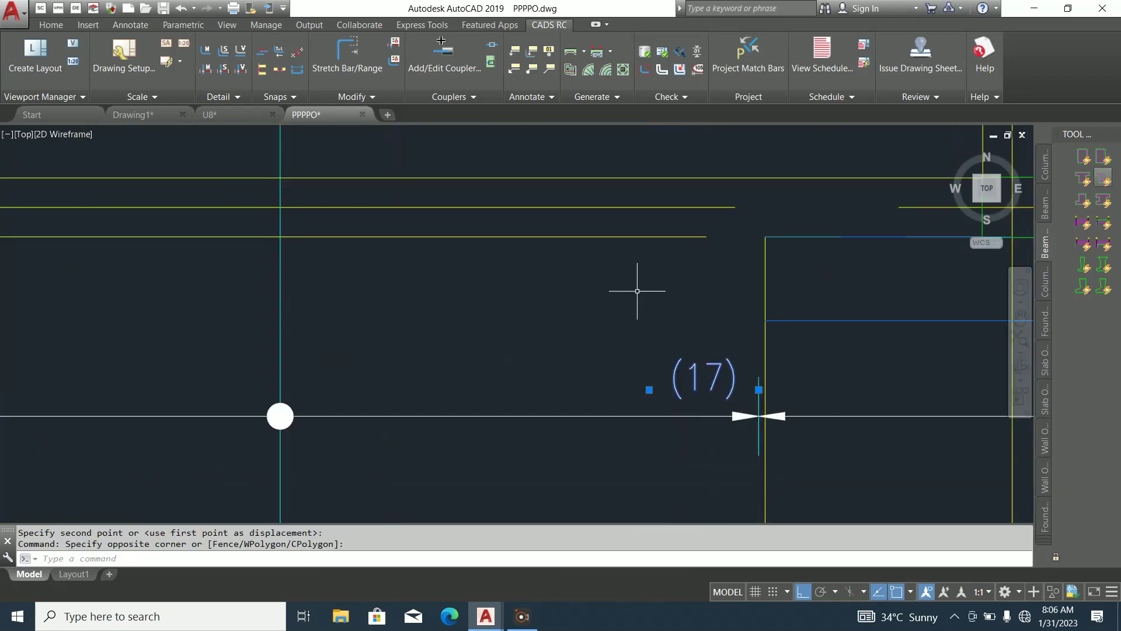
pyautogui.rightClick(638, 292)
pyautogui.click(688, 369)
pyautogui.click(688, 371)
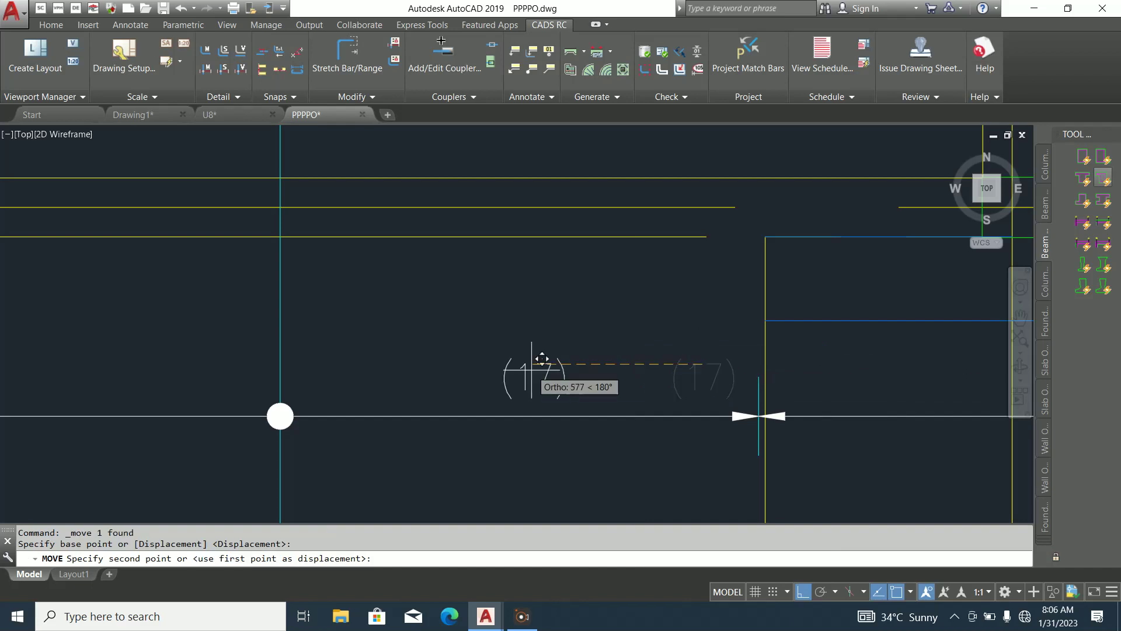
pyautogui.scroll(-4, 458, 400)
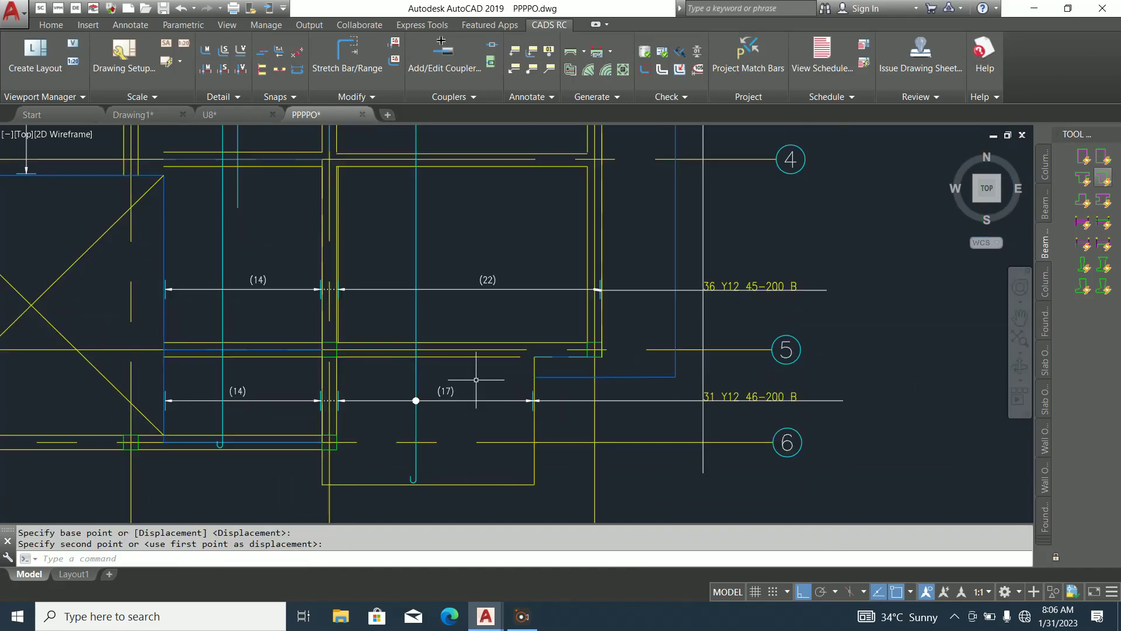
# Set up a single fixed pitch range with shape code 32, Y12 bars, mark 47, note B and dimension A of 2000
pyautogui.scroll(-4, 462, 420)
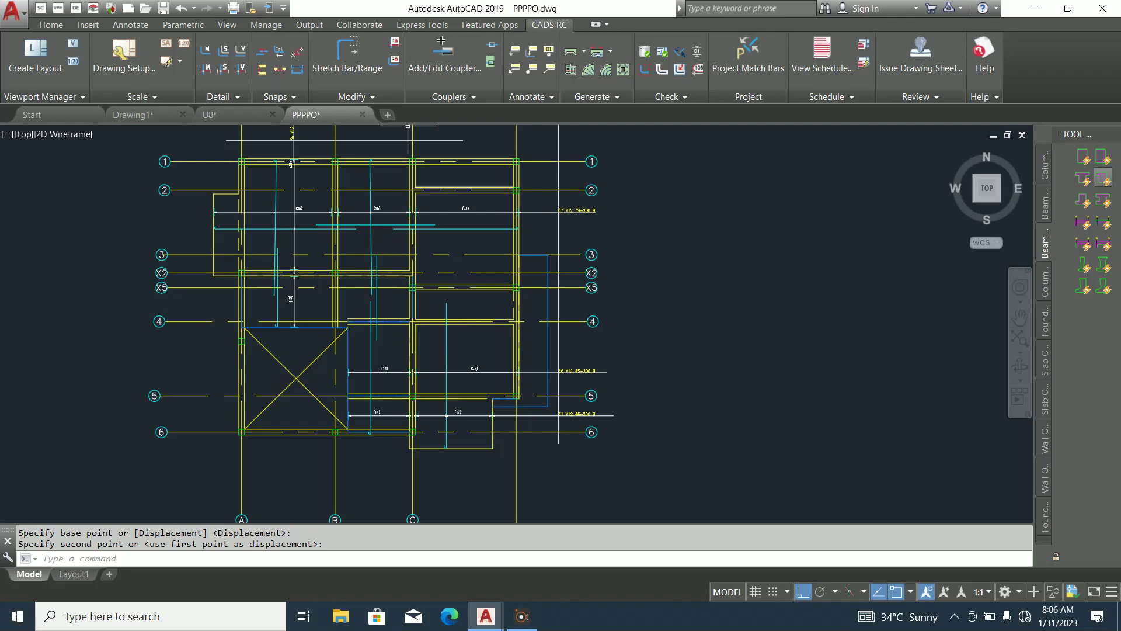
pyautogui.click(206, 69)
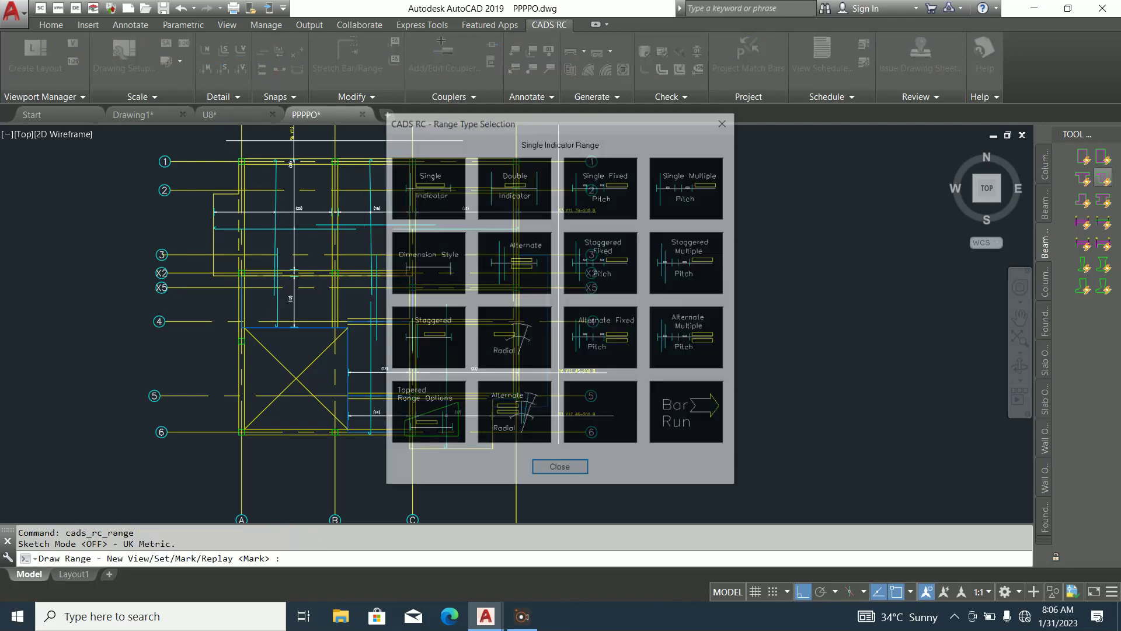
pyautogui.click(601, 186)
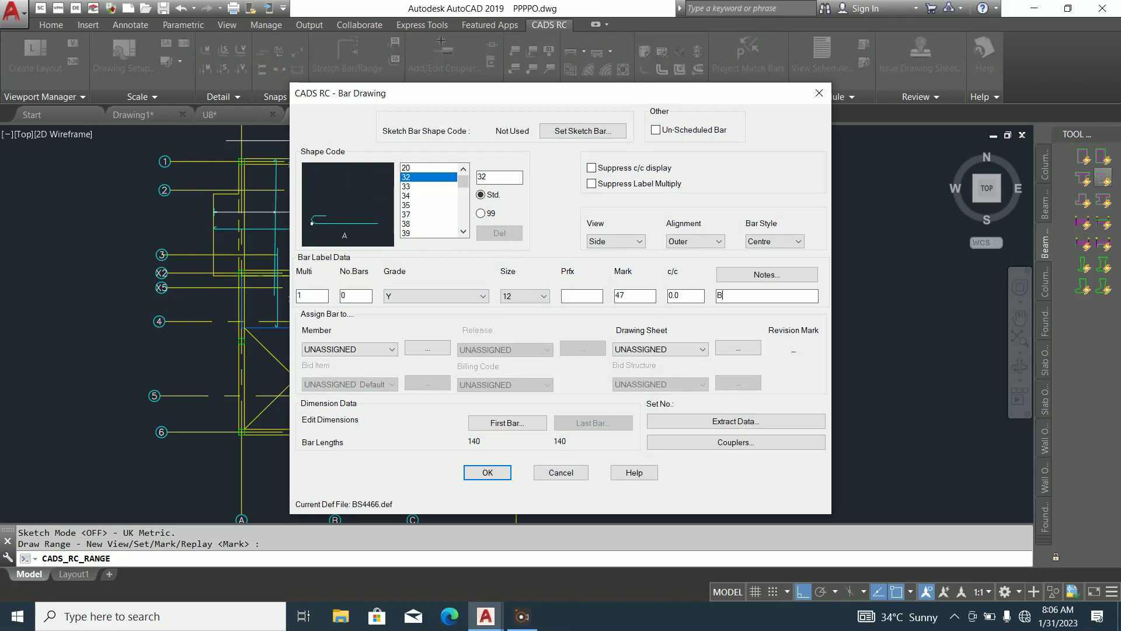
pyautogui.click(507, 423)
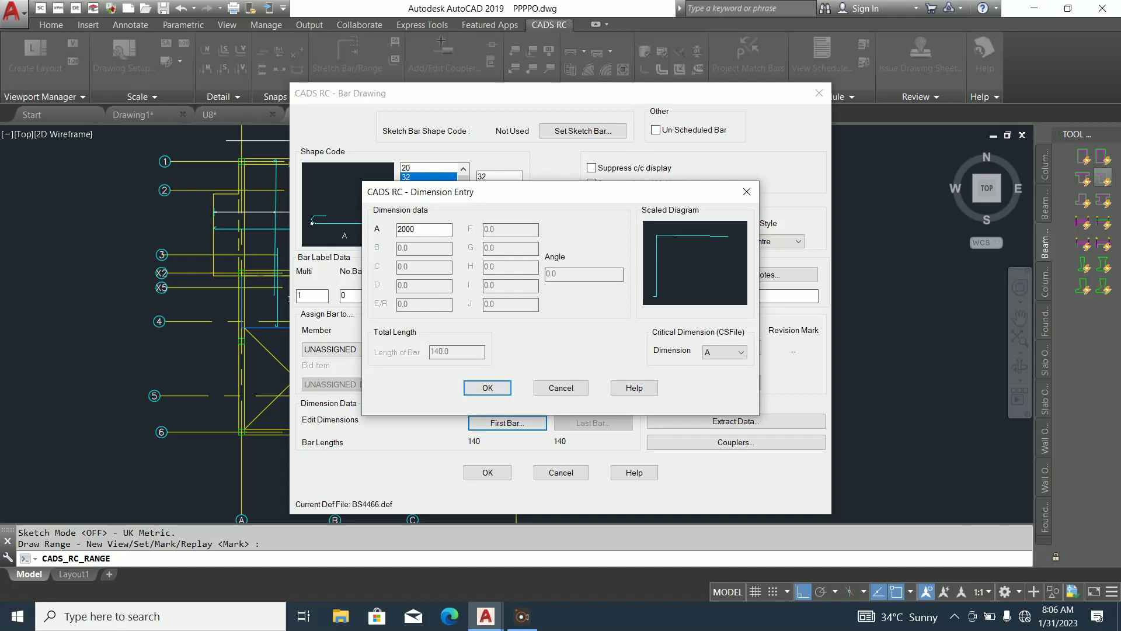
pyautogui.press('Return')
pyautogui.press('Return')
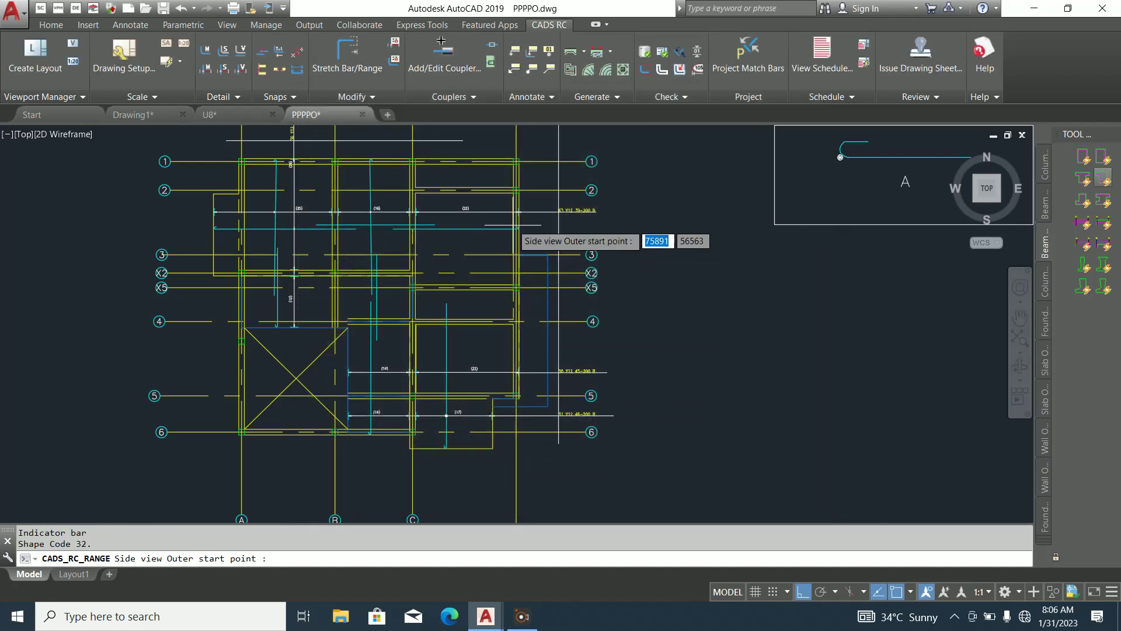
# Place the hooked bar vertically across the grid 1 and 2 beams between grids C and D
pyautogui.scroll(4, 466, 216)
pyautogui.click(481, 204)
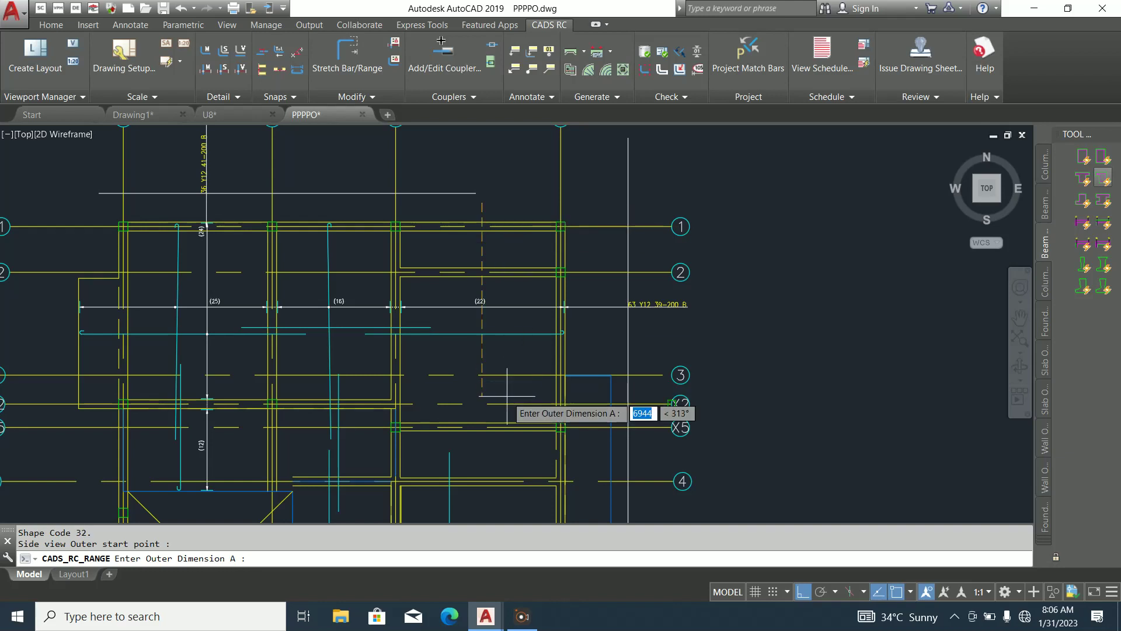
pyautogui.click(492, 362)
pyautogui.click(496, 373)
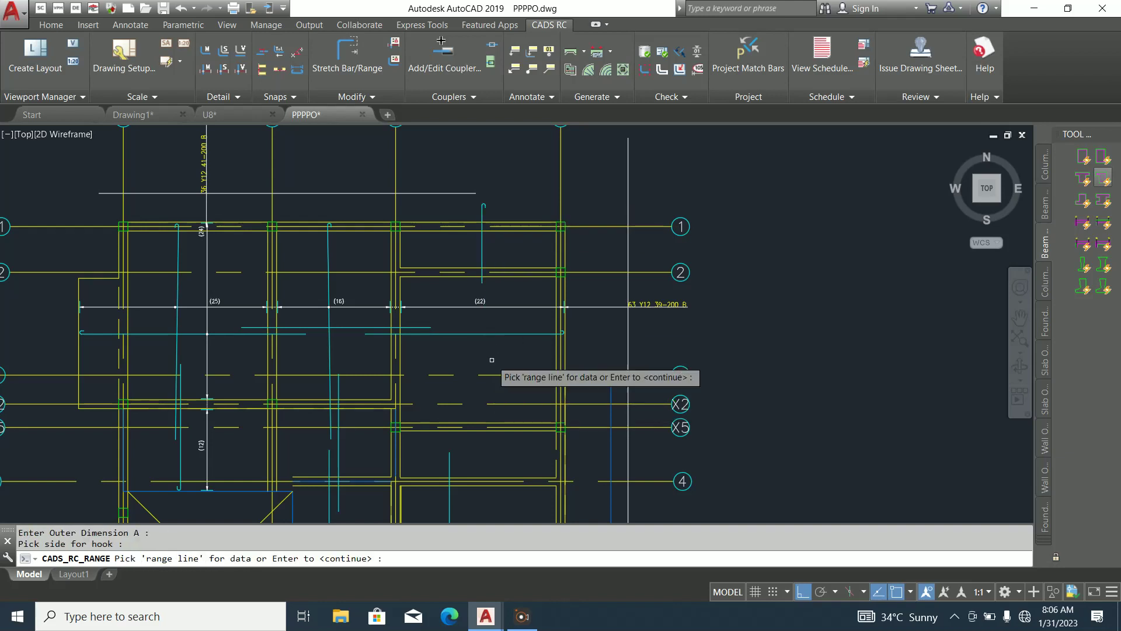
# Try to define the bar's range group between the grid 1 and grid 2 beams in bay C–D with a 25 start offset
pyautogui.scroll(-2, 497, 257)
pyautogui.scroll(4, 482, 242)
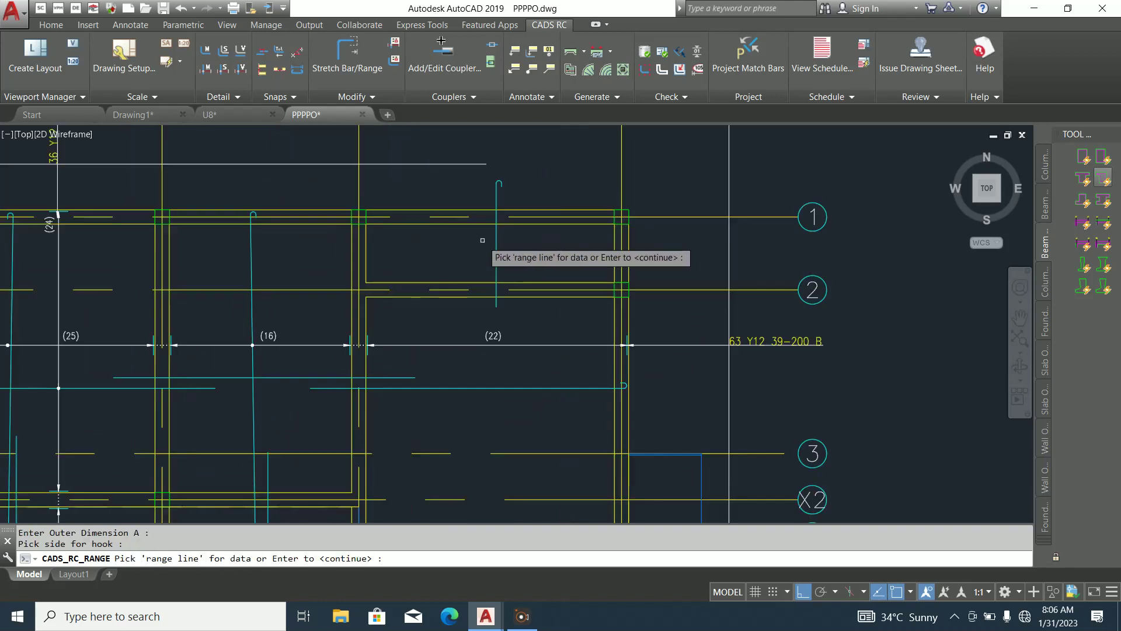
pyautogui.scroll(-2, 470, 244)
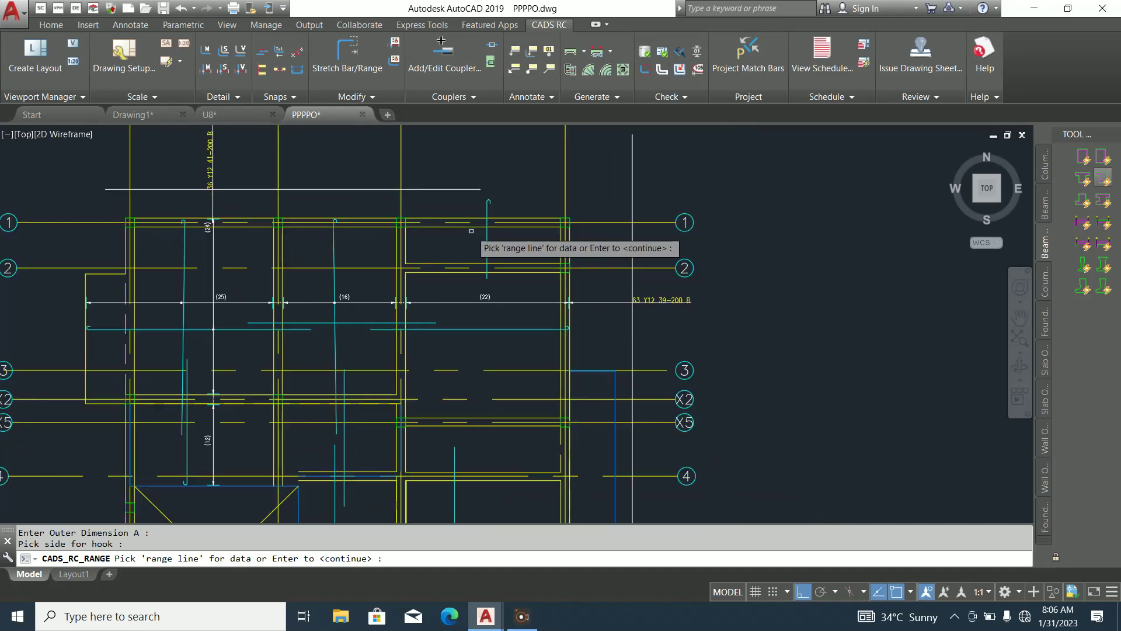
pyautogui.scroll(-2, 620, 268)
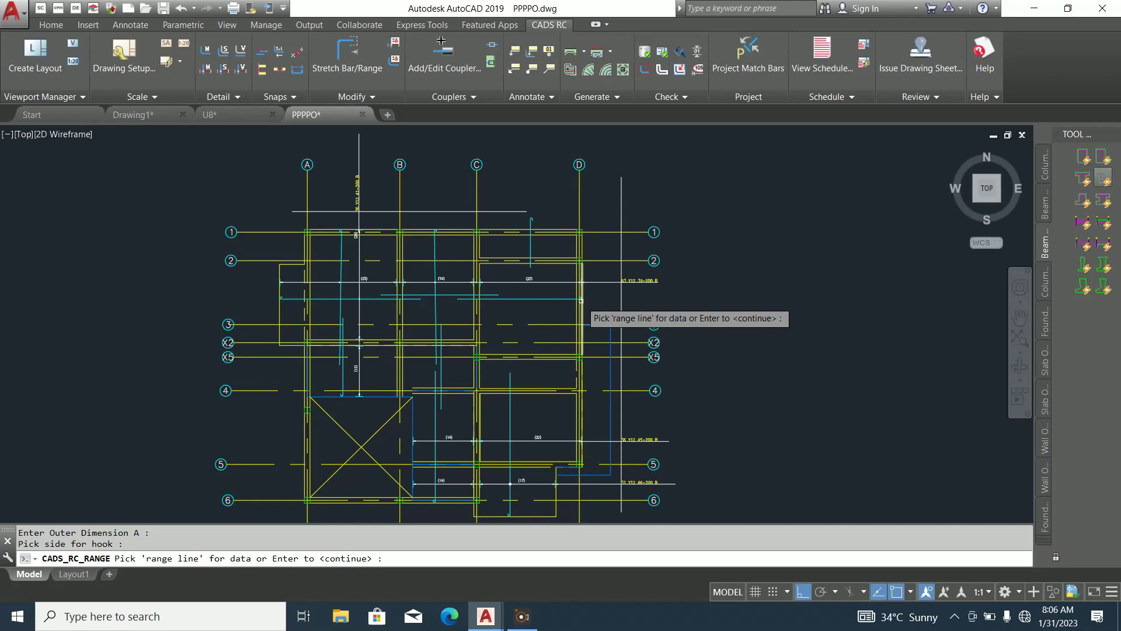
pyautogui.scroll(5, 495, 269)
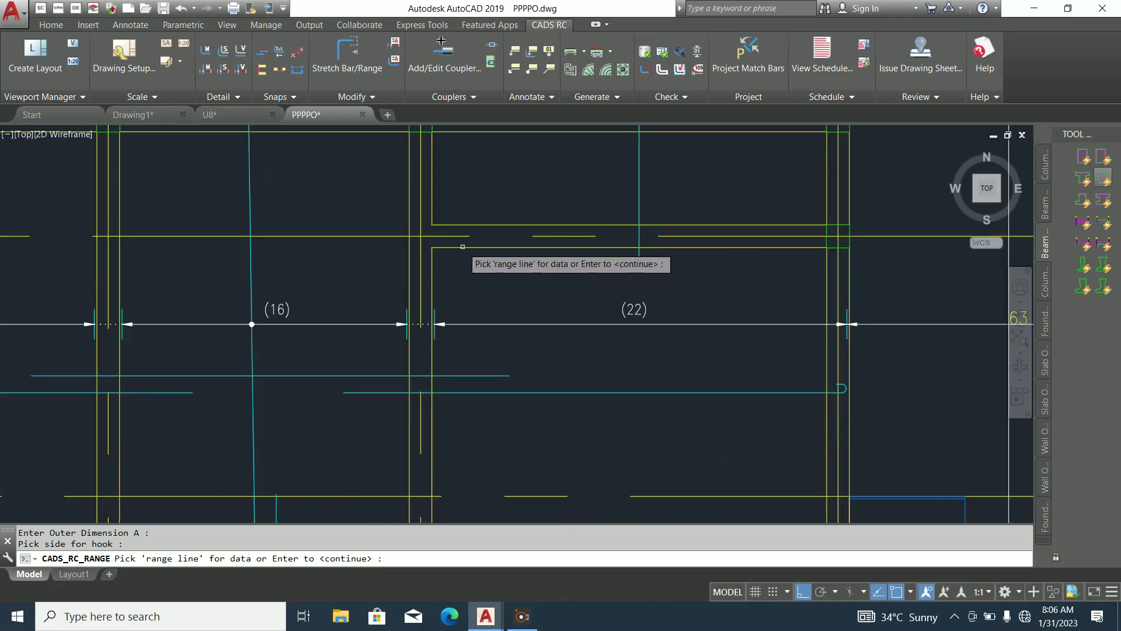
pyautogui.scroll(-3, 450, 275)
pyautogui.scroll(2, 476, 245)
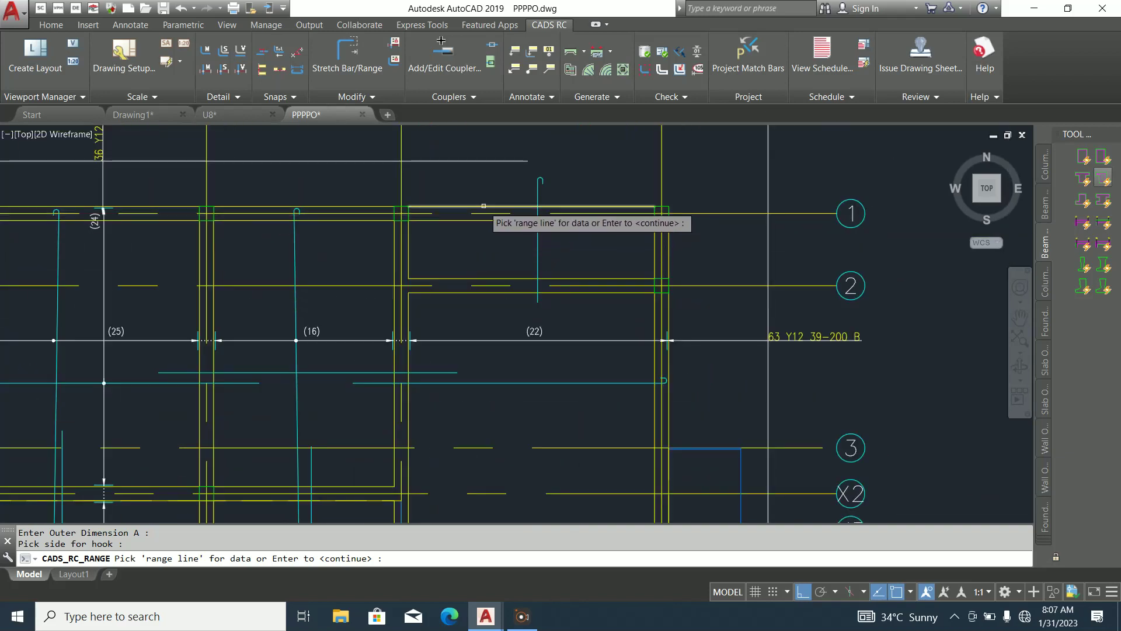
pyautogui.click(483, 206)
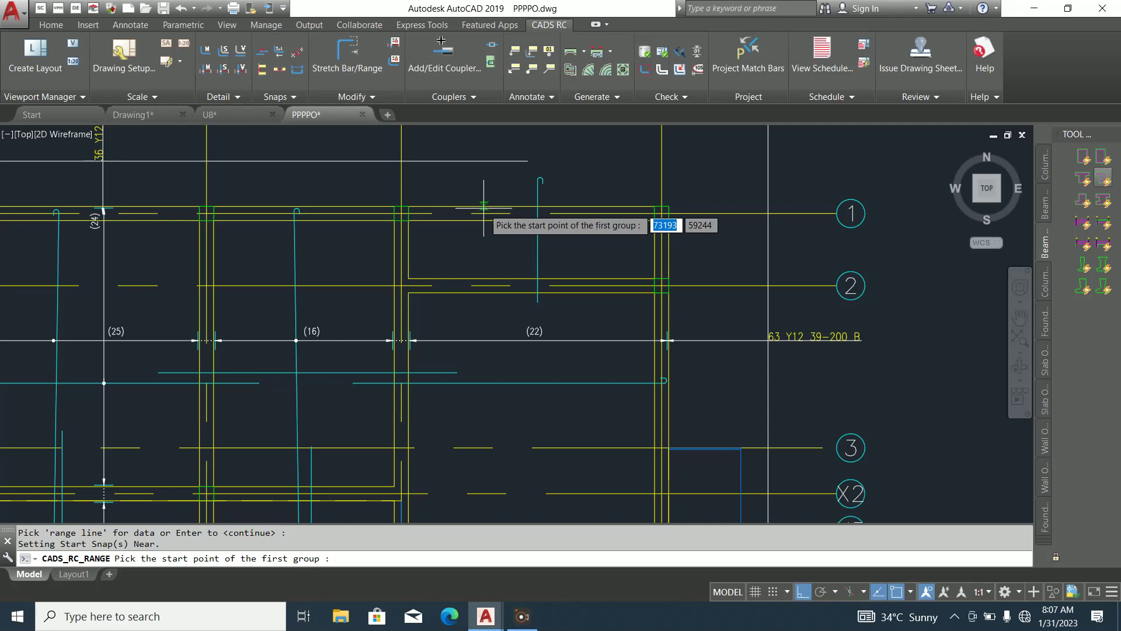
pyautogui.click(486, 277)
pyautogui.press('Return')
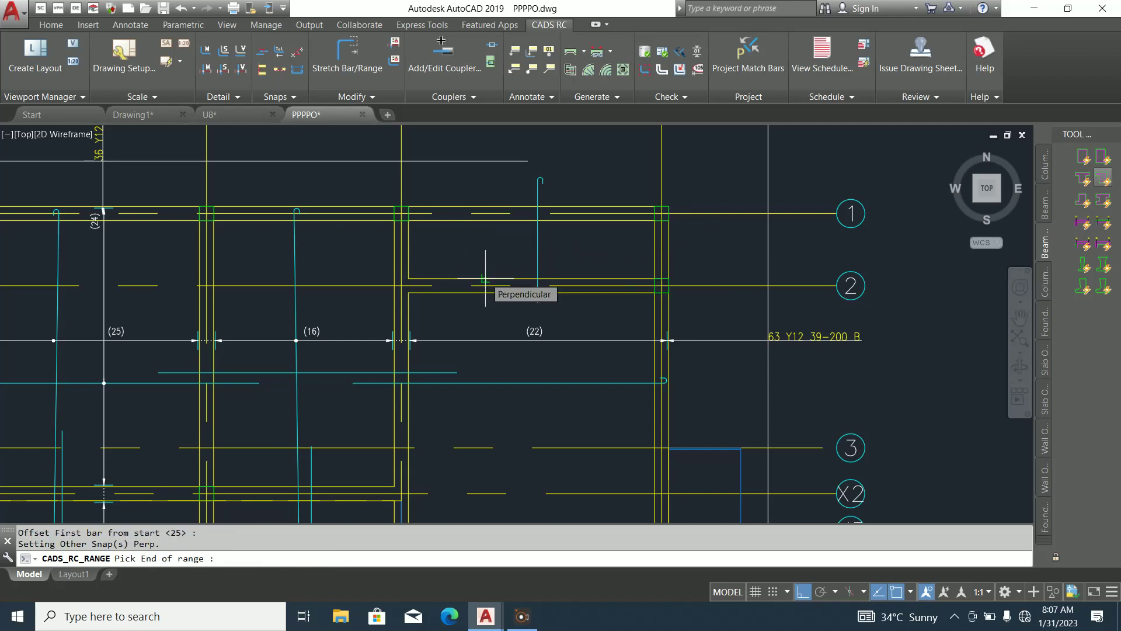
pyautogui.click(485, 278)
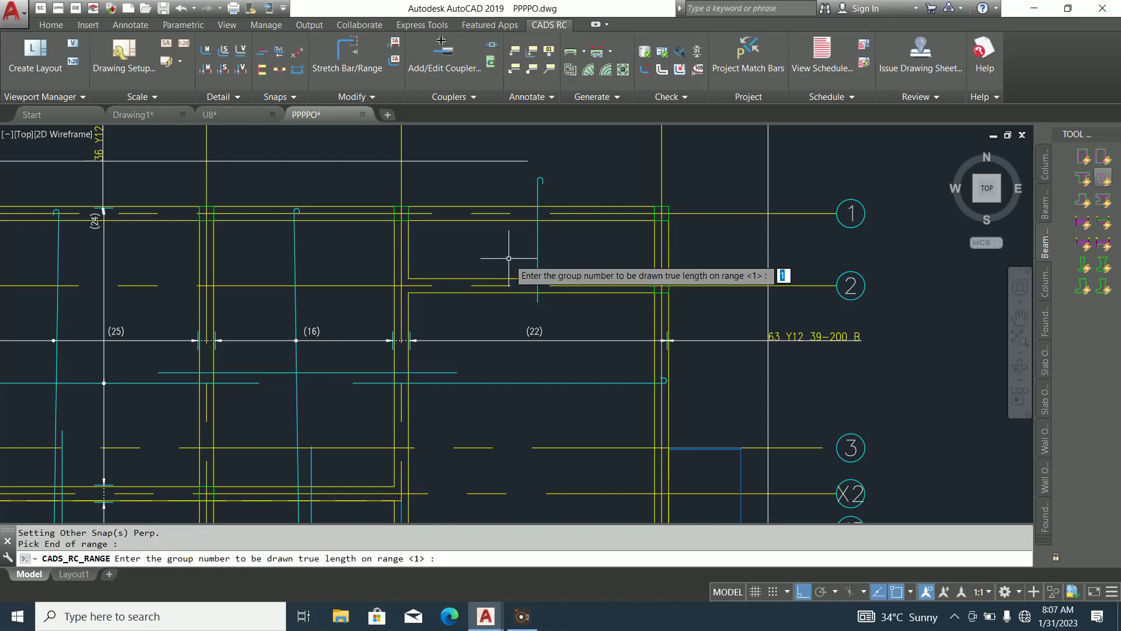
pyautogui.press('Escape')
pyautogui.scroll(-2, 512, 289)
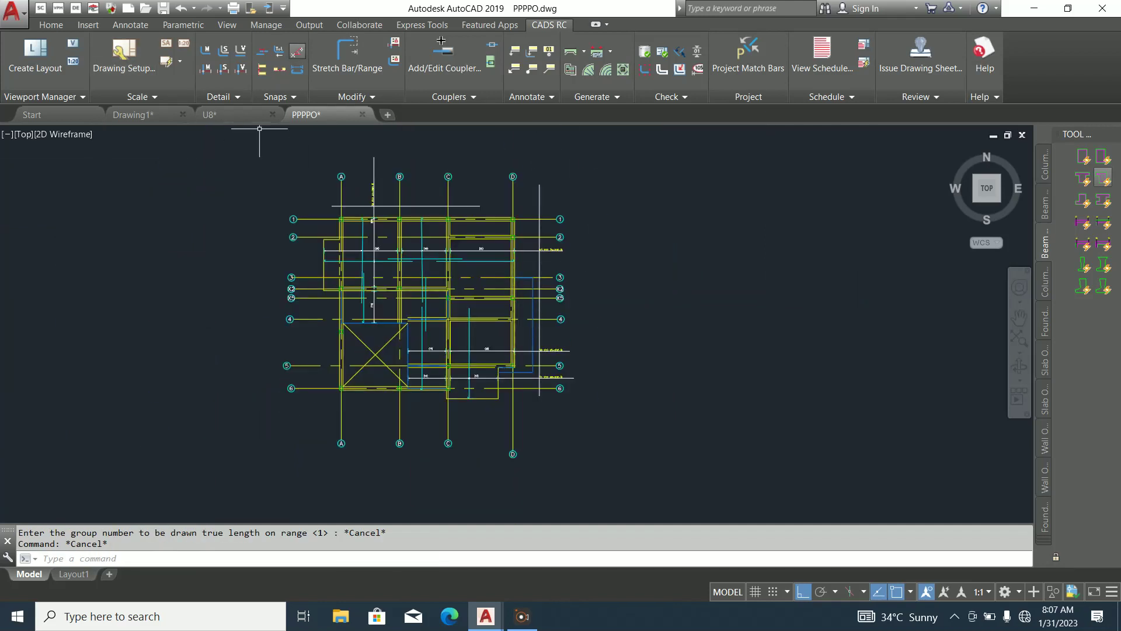
# Set up another single fixed pitch range with shape code 32, Y12 bars, mark 47, note B and dimension A of 2000
pyautogui.press('Return')
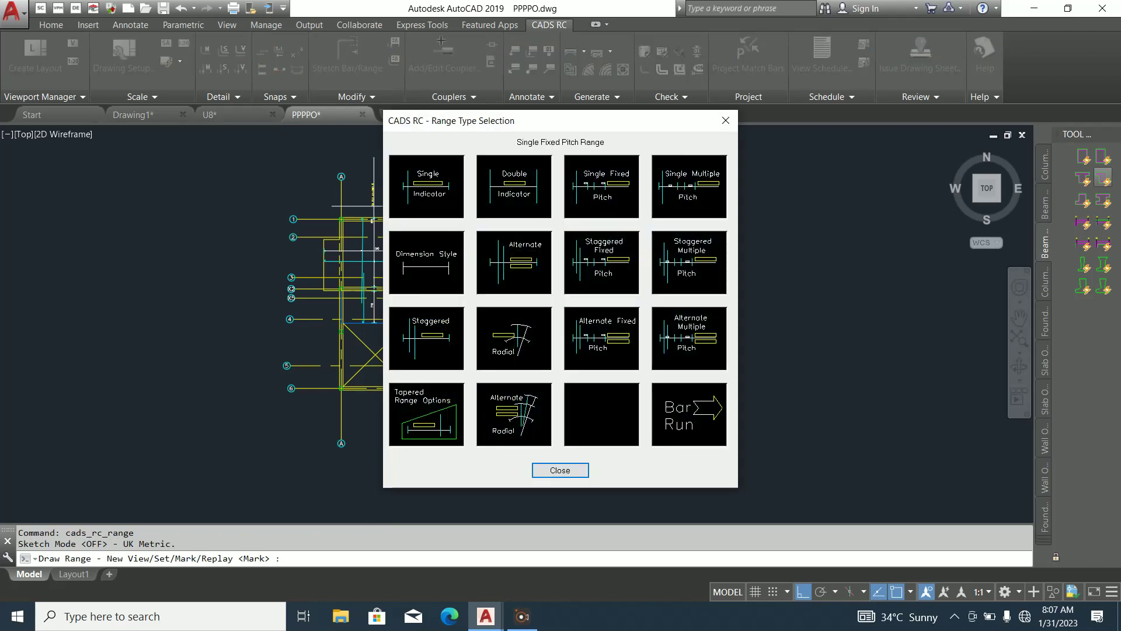
pyautogui.click(601, 186)
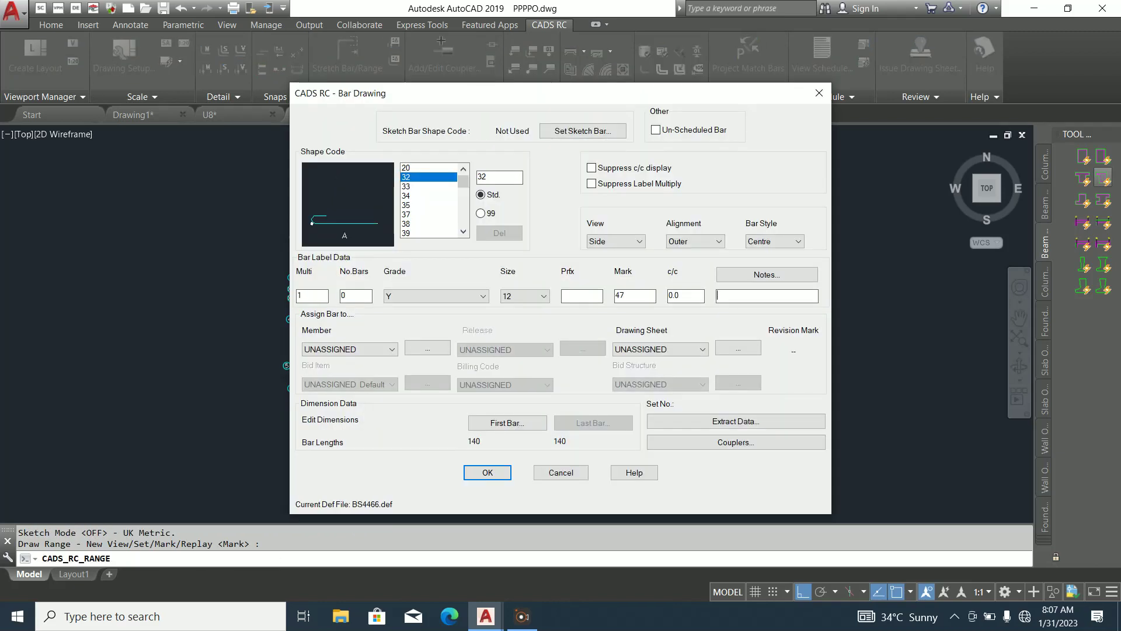
pyautogui.click(507, 423)
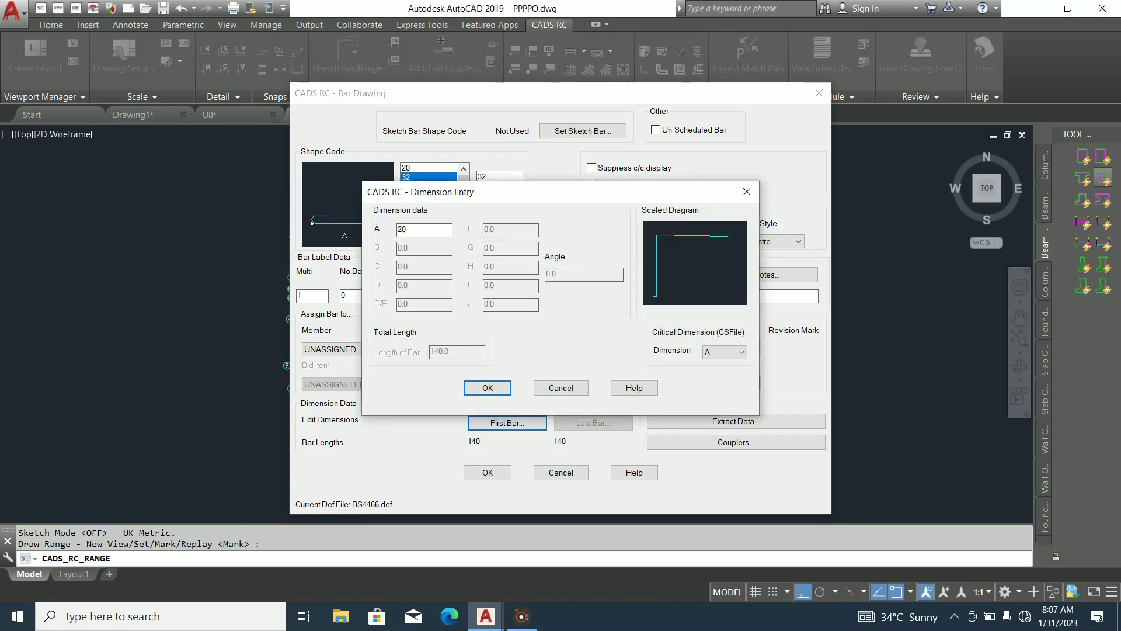
pyautogui.press('Return')
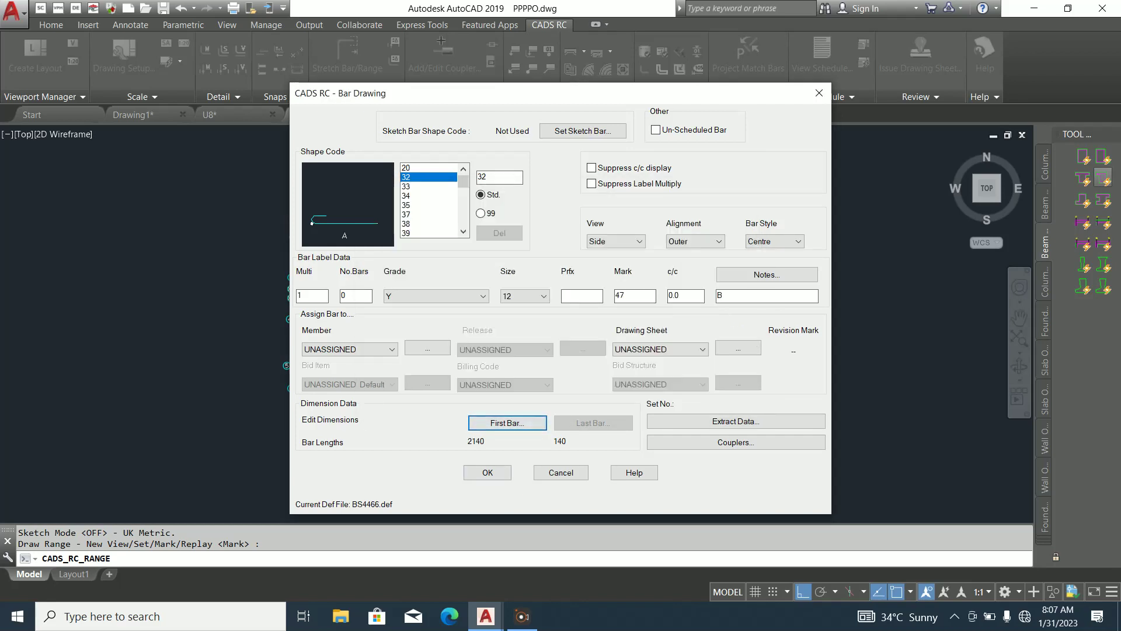
pyautogui.click(487, 472)
# Place the hooked bar vertically across the grid 1 beam between grids C and D, starting above the beam
pyautogui.scroll(5, 477, 225)
pyautogui.click(472, 149)
pyautogui.click(470, 309)
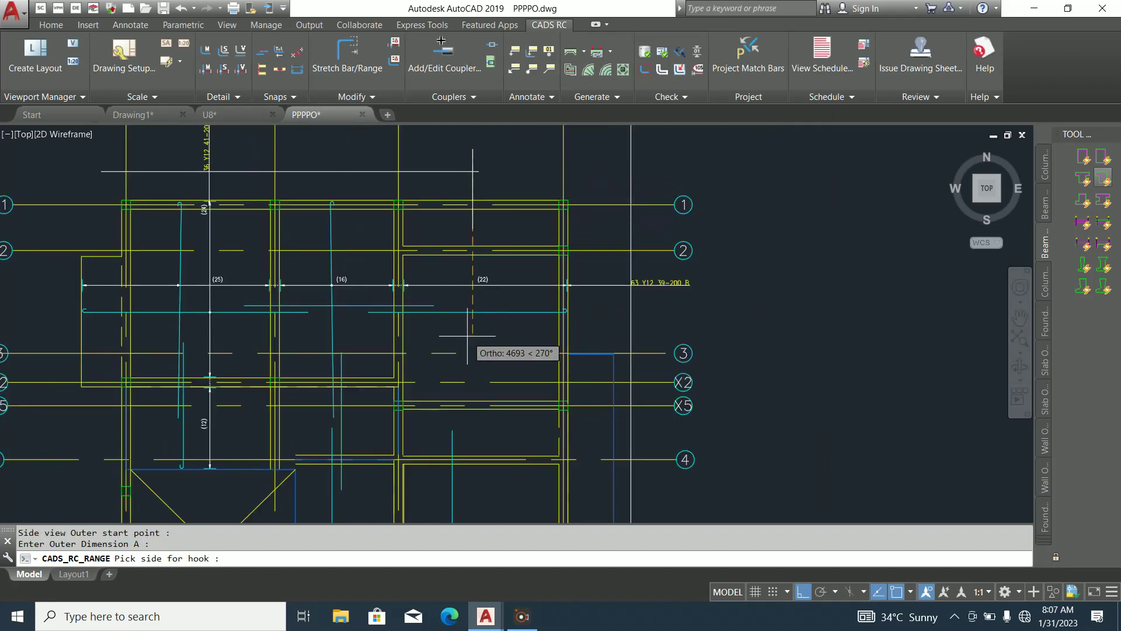
pyautogui.click(469, 337)
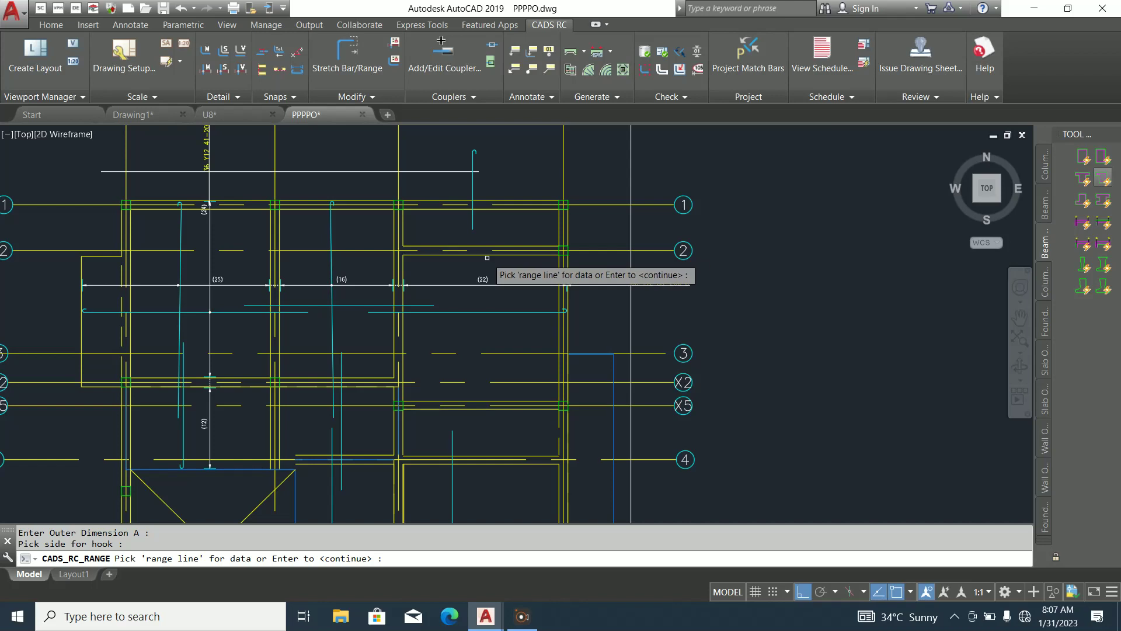
# Try to define the bar's first range group from the grid C beam to the grid D beam with 25 start and end offsets
pyautogui.scroll(4, 420, 239)
pyautogui.scroll(-2, 371, 274)
pyautogui.scroll(2, 371, 273)
pyautogui.press('Return')
pyautogui.click(362, 239)
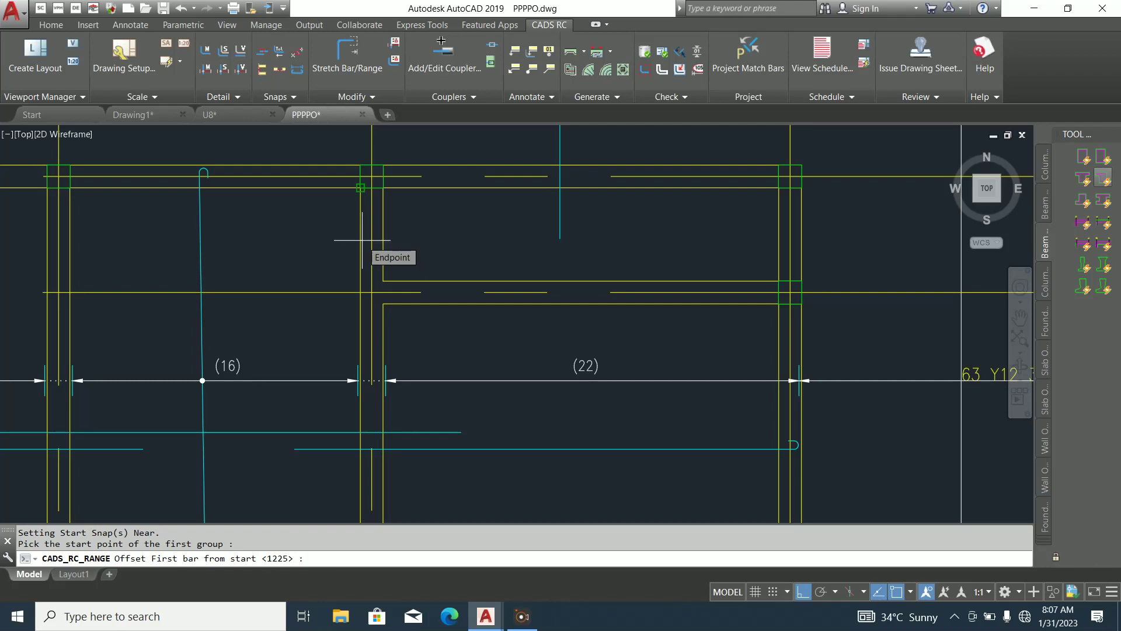
pyautogui.write('25')
pyautogui.press('Return')
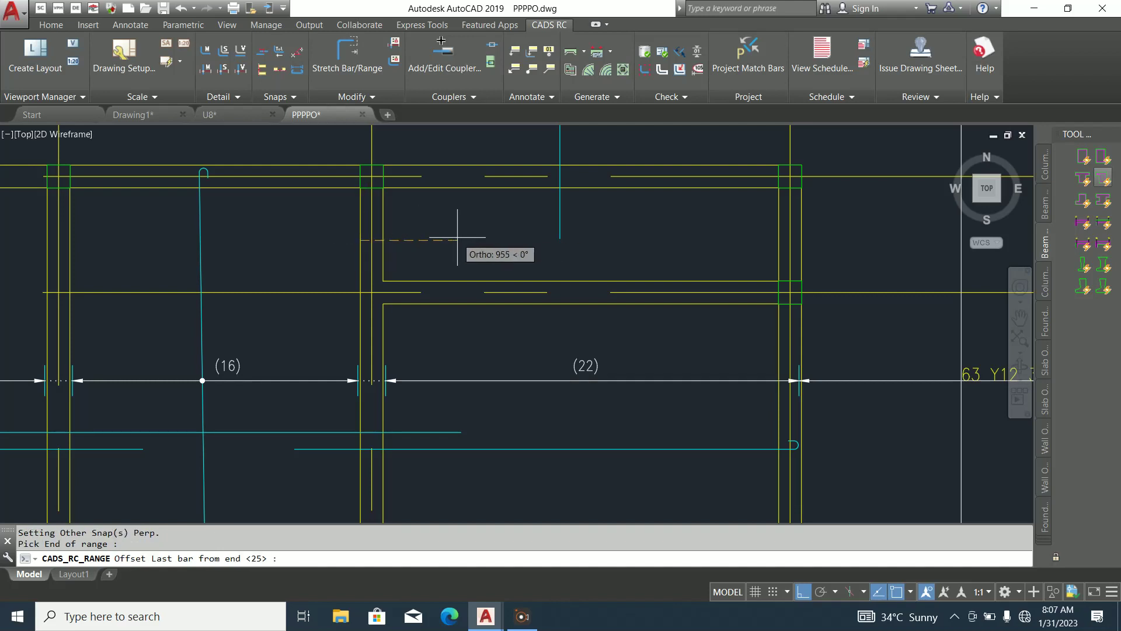
pyautogui.click(803, 240)
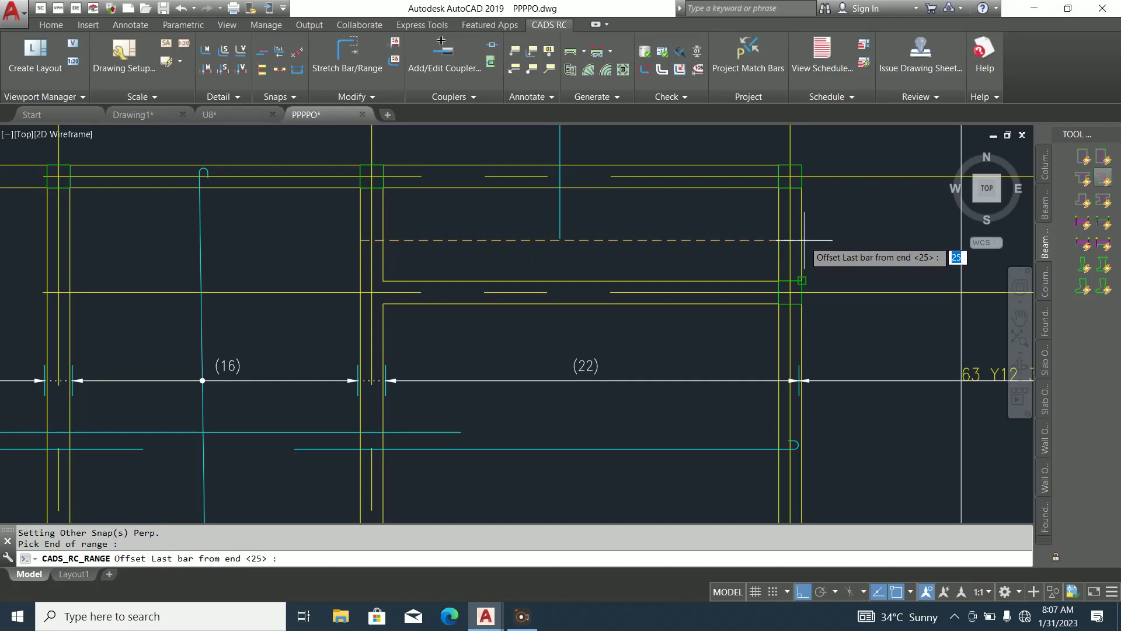
pyautogui.press('Return')
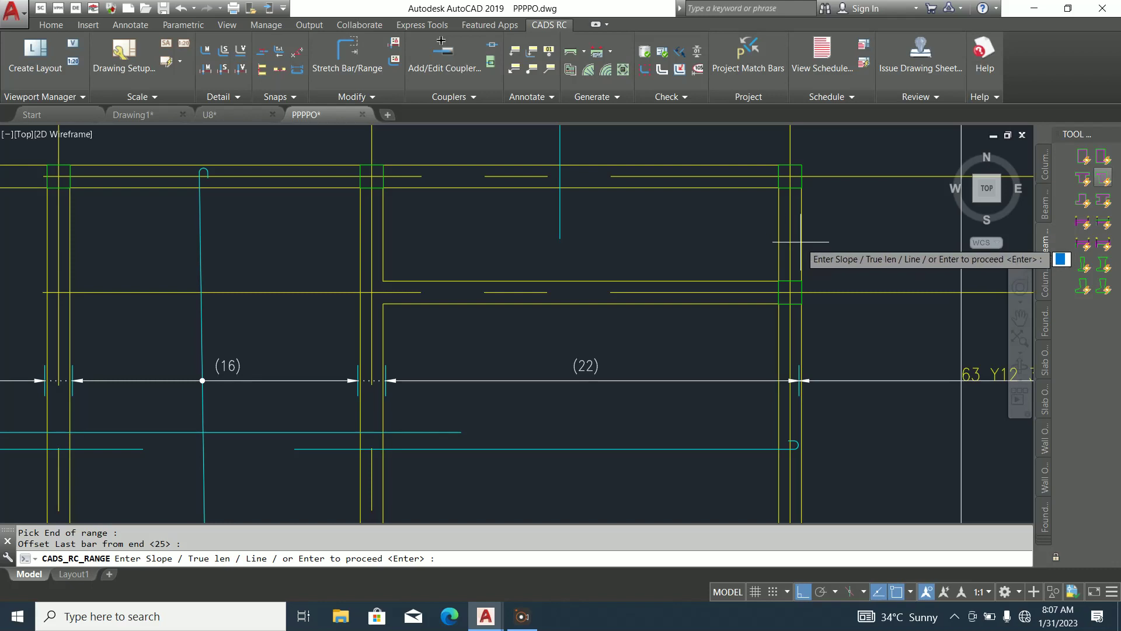
pyautogui.press('Return')
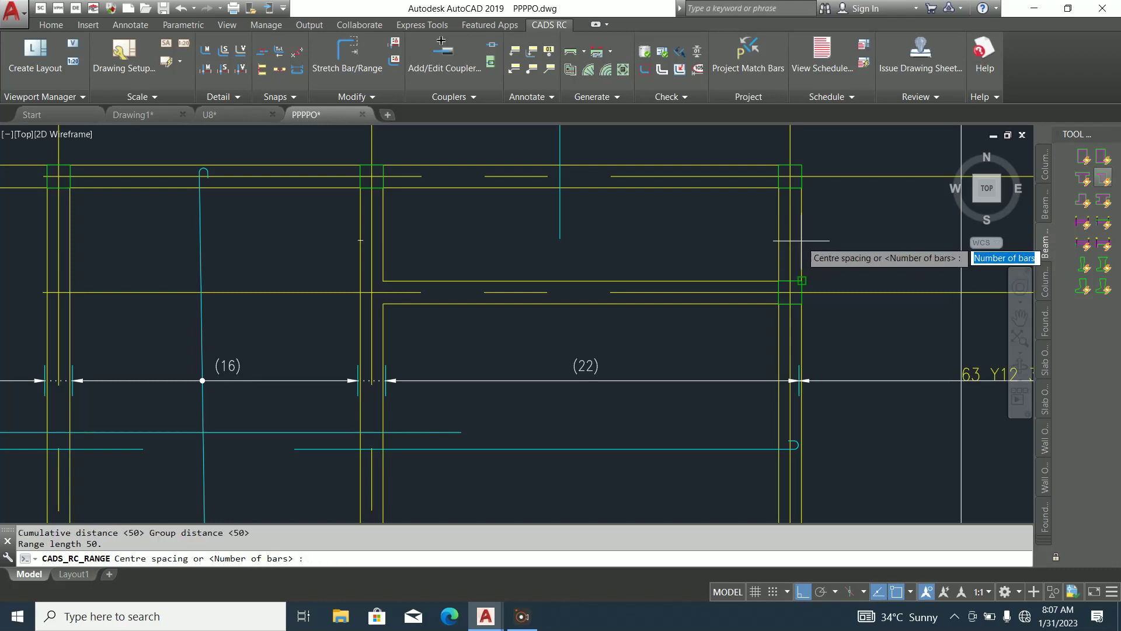
# Give the range a 200 centre spacing, finish it, and place its bar label beyond the outer edge of the grid D beam
pyautogui.write('200')
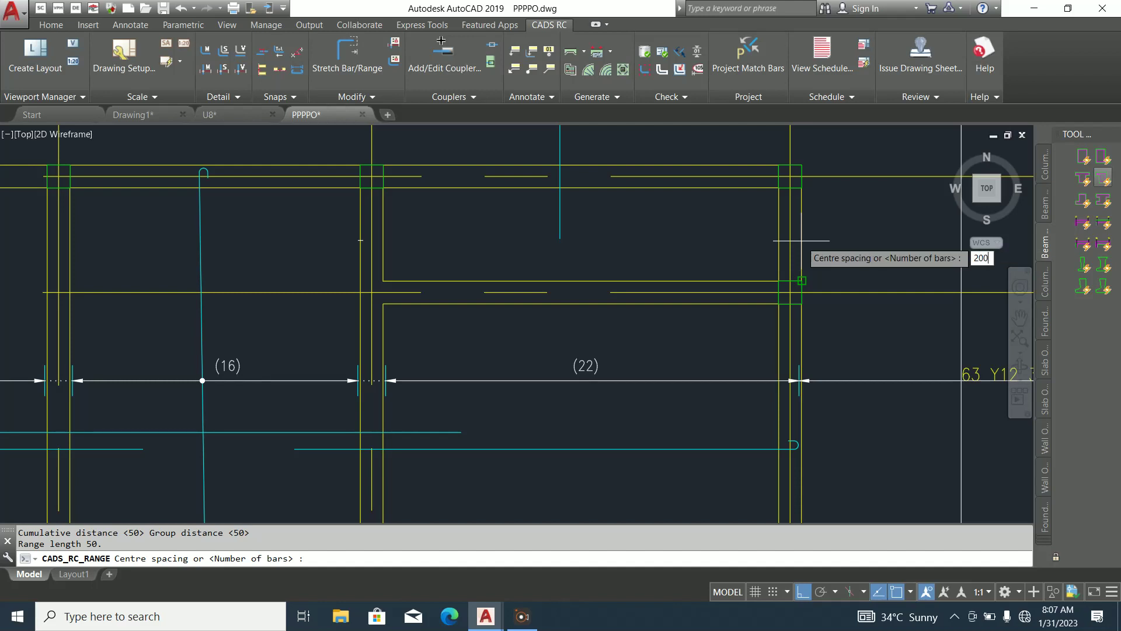
pyautogui.press('Return')
pyautogui.press('Return')
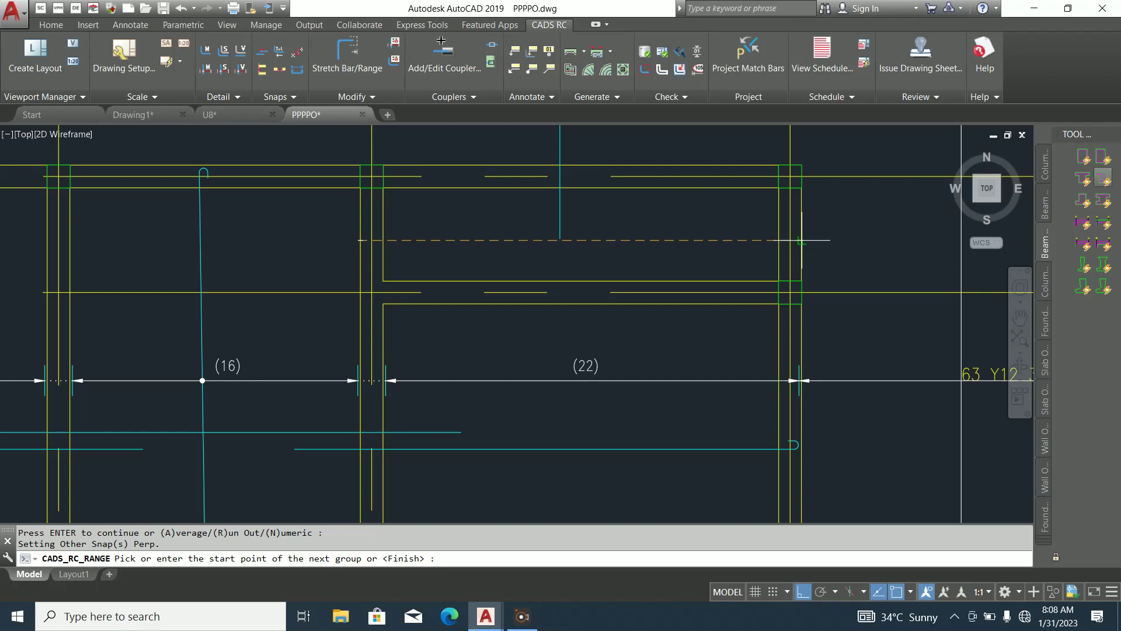
pyautogui.write('25')
pyautogui.press('Return')
pyautogui.press('Return')
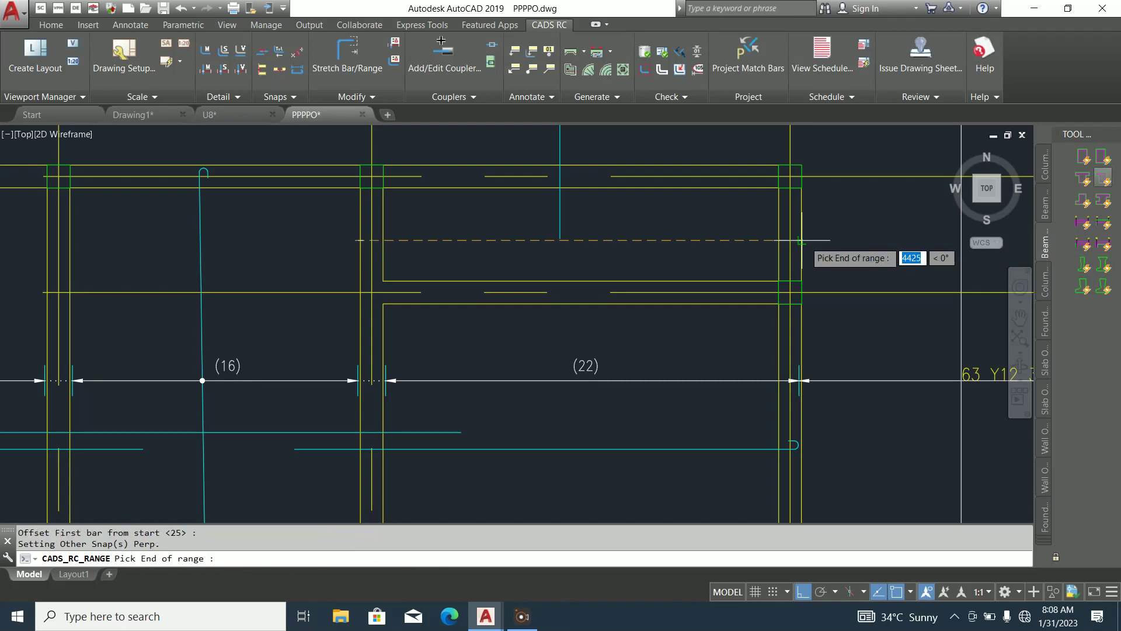
pyautogui.click(804, 240)
pyautogui.press('Return')
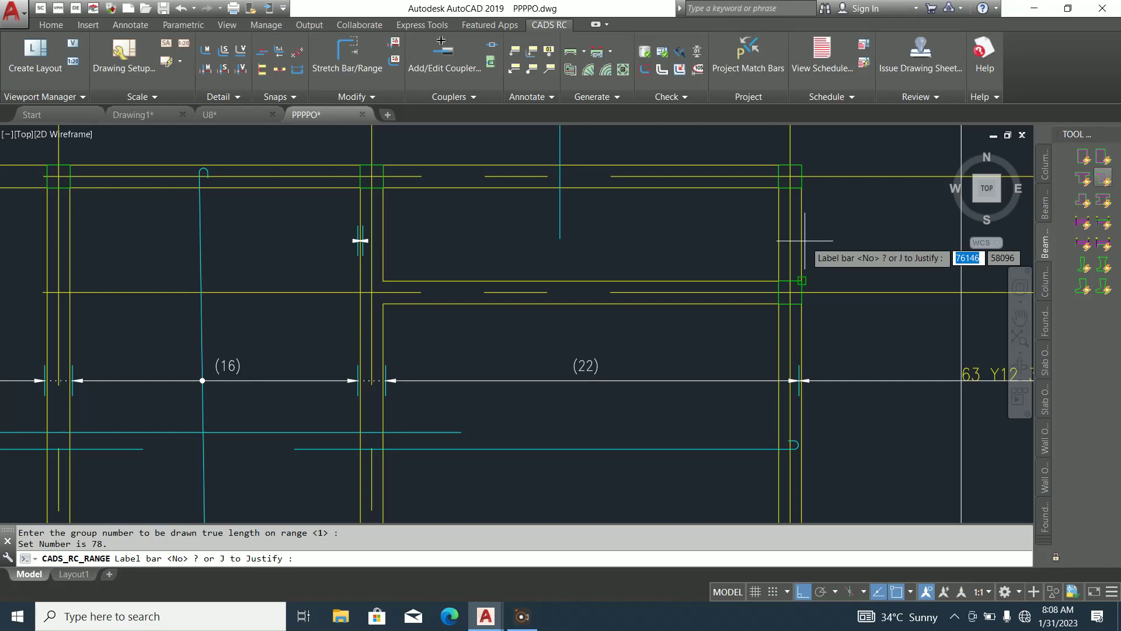
pyautogui.press('Return')
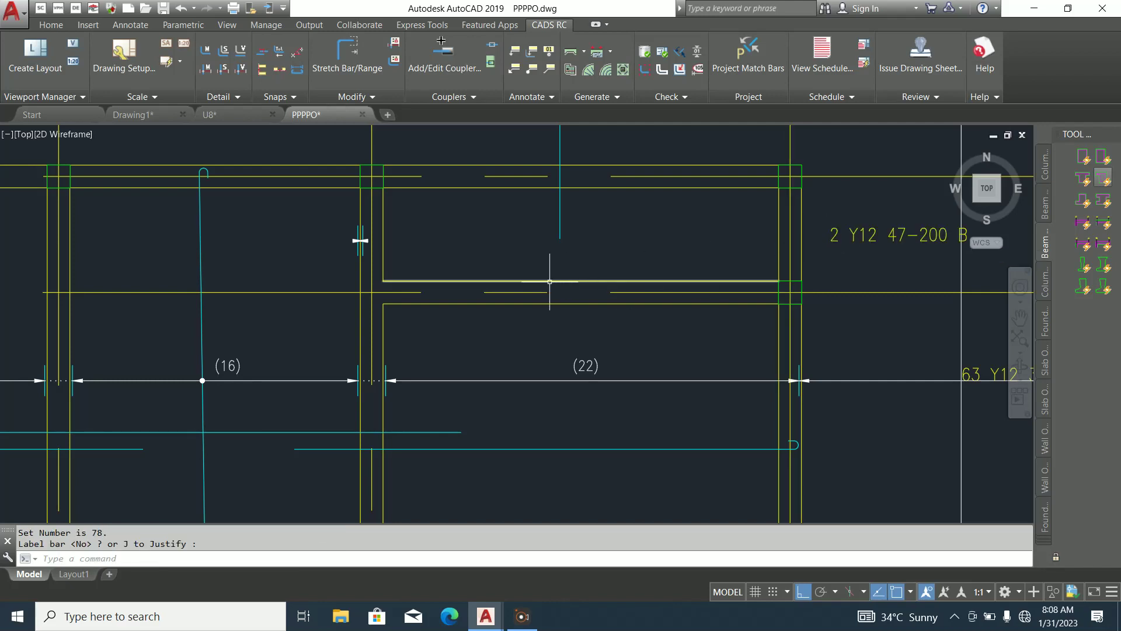
# Erase the 2 Y12 47-200 B label from the bar view and delete the short range line at the grid C beam
pyautogui.scroll(-4, 541, 275)
pyautogui.scroll(2, 684, 262)
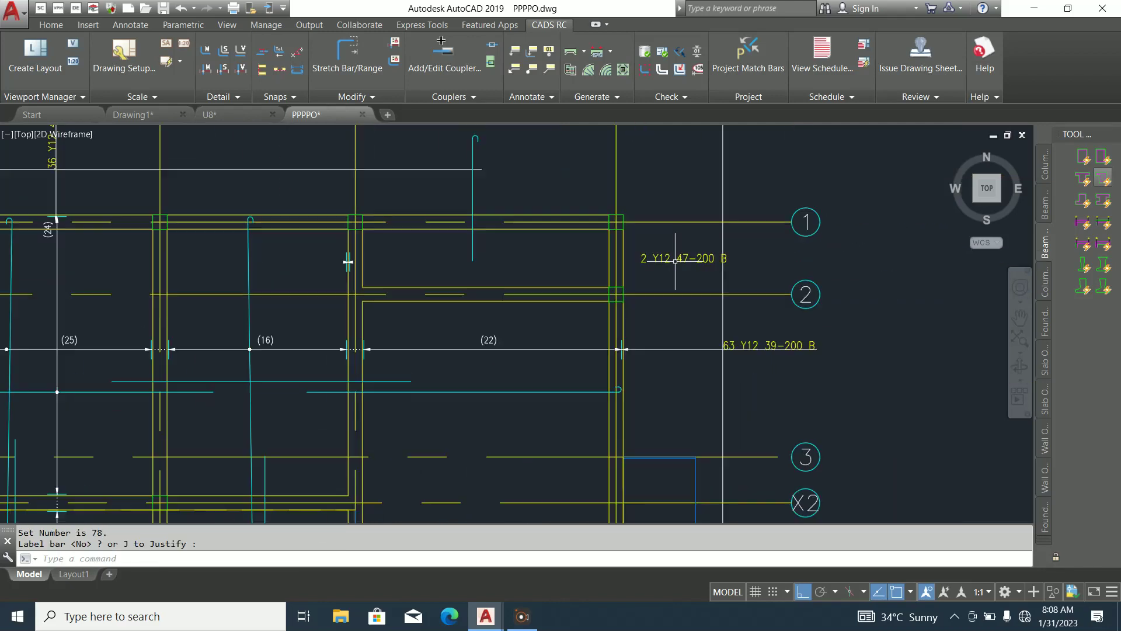
pyautogui.click(682, 264)
pyautogui.click(667, 257)
pyautogui.press('Delete')
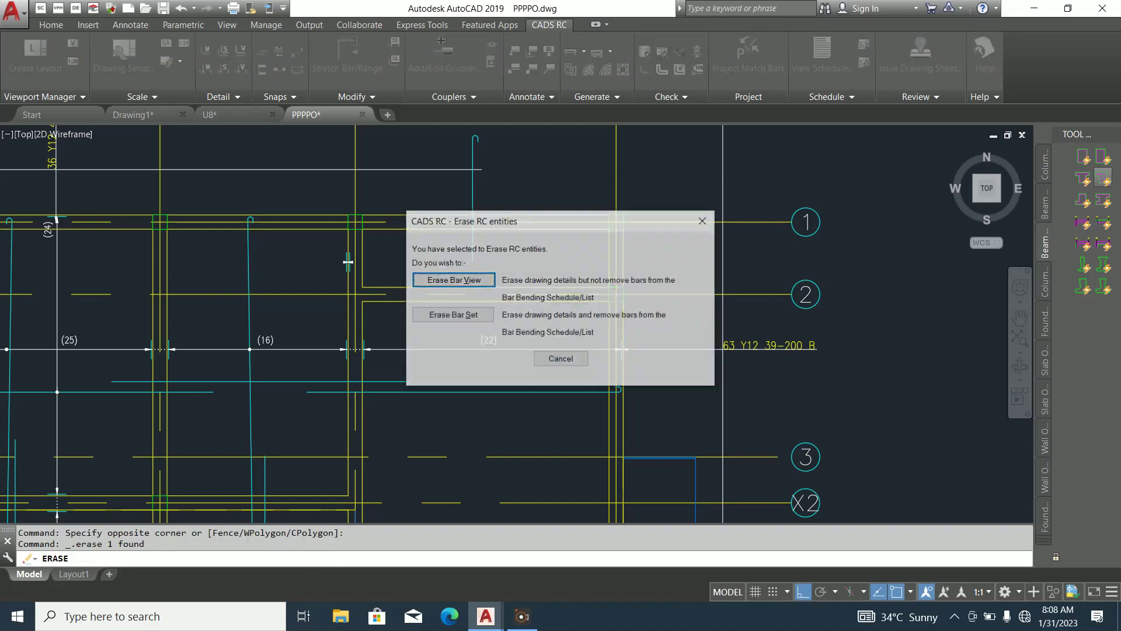
pyautogui.press('Return')
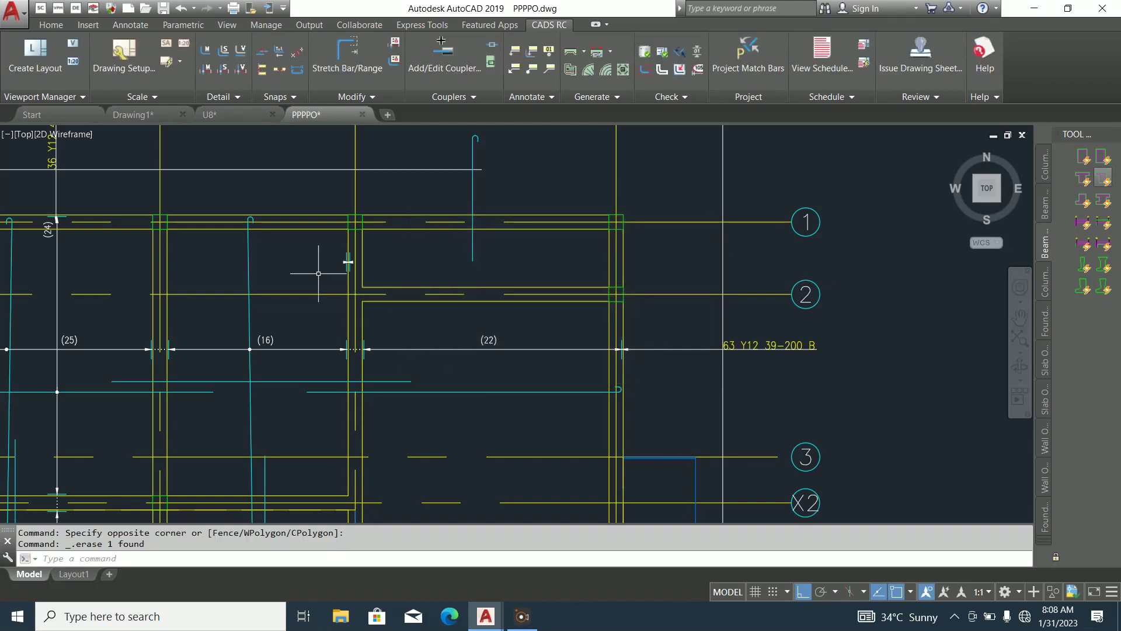
pyautogui.scroll(4, 348, 261)
pyautogui.click(425, 224)
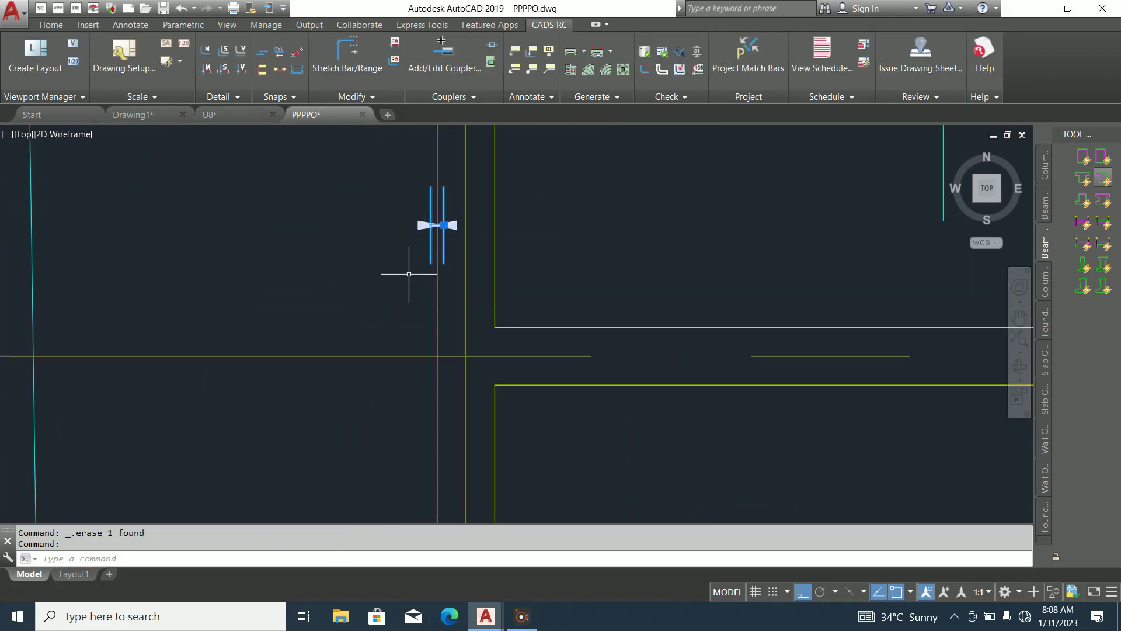
pyautogui.press('Delete')
pyautogui.click(439, 283)
# Draw a vertical guide line up from the grid 1 beam's outer edge, along the hooked bar between grids C and D
pyautogui.scroll(-6, 446, 305)
pyautogui.scroll(2, 589, 208)
pyautogui.scroll(-6, 432, 300)
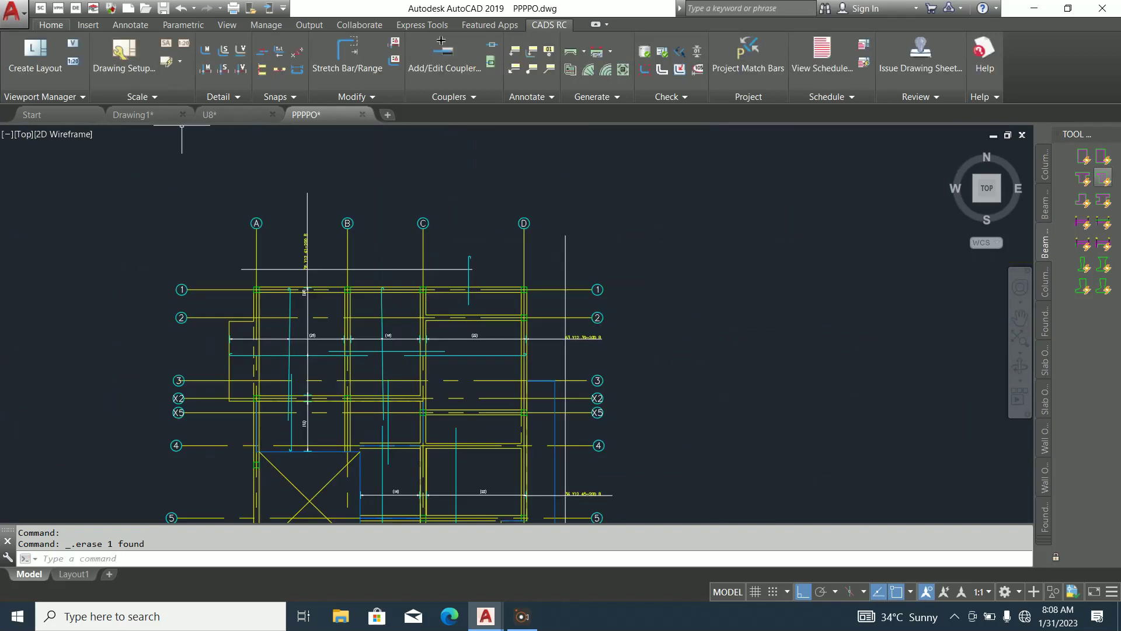
pyautogui.click(50, 25)
pyautogui.click(15, 53)
pyautogui.scroll(5, 531, 280)
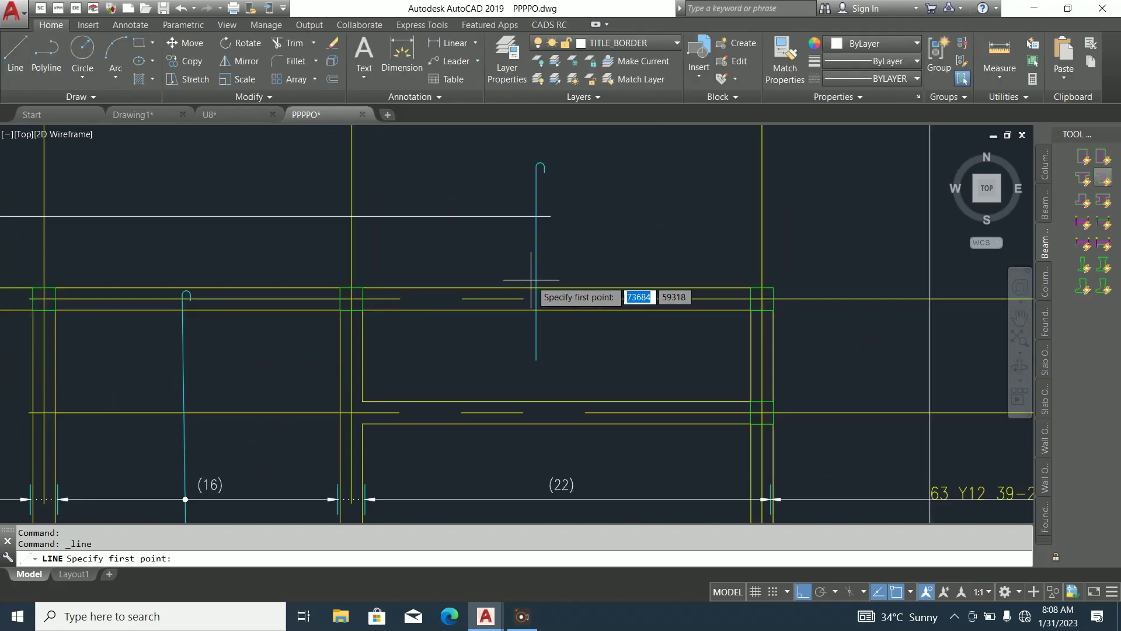
pyautogui.click(536, 287)
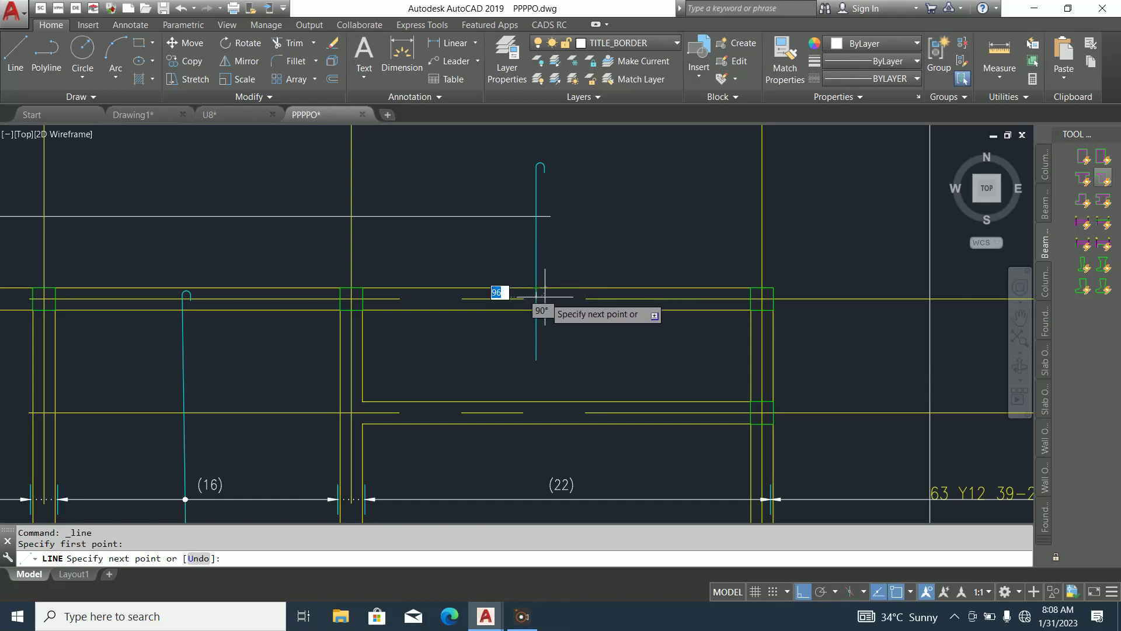
pyautogui.click(543, 295)
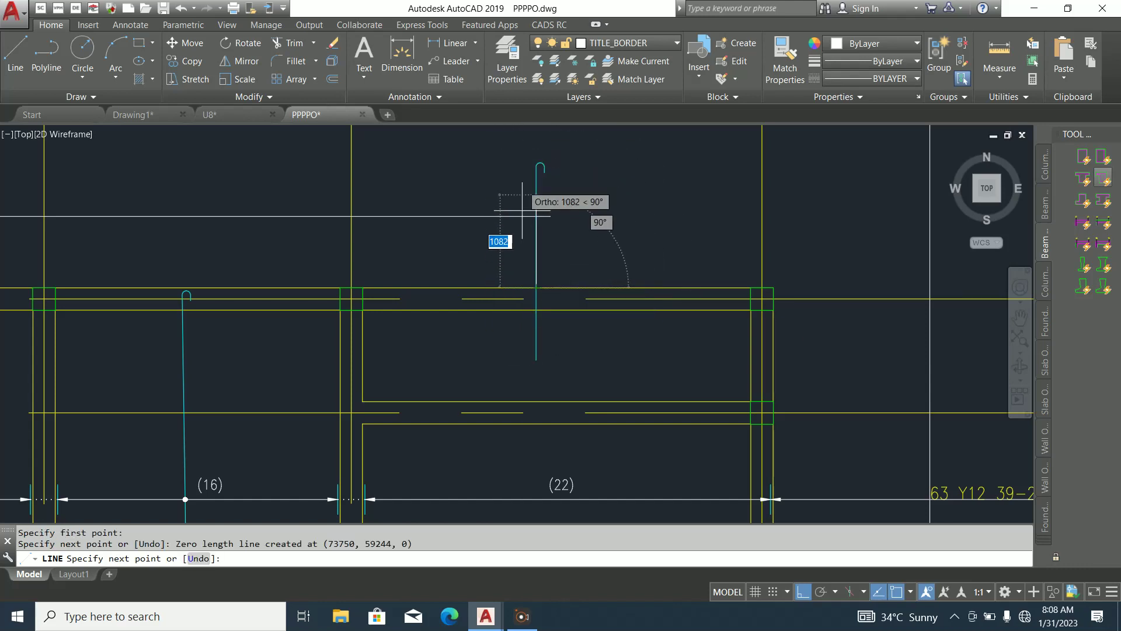
pyautogui.scroll(-1, 525, 265)
pyautogui.scroll(2, 528, 203)
pyautogui.click(527, 152)
pyautogui.press('Escape')
# Move the hooked bar down so that its hook end sits on the grid 1 beam's outer edge
pyautogui.click(576, 218)
pyautogui.click(558, 201)
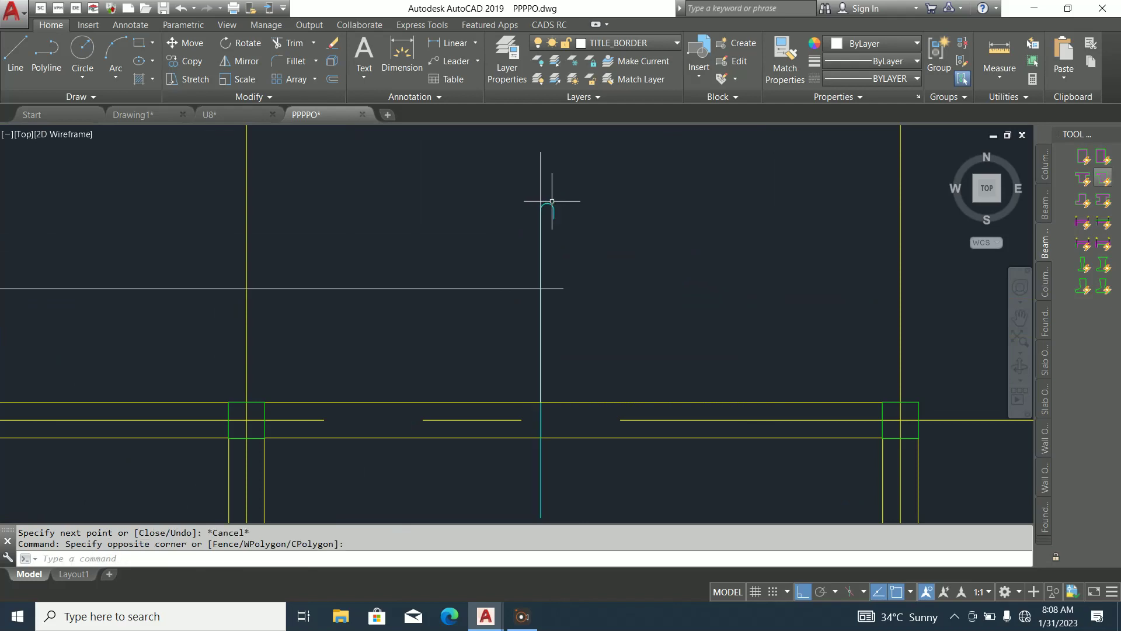
pyautogui.click(565, 208)
pyautogui.click(546, 196)
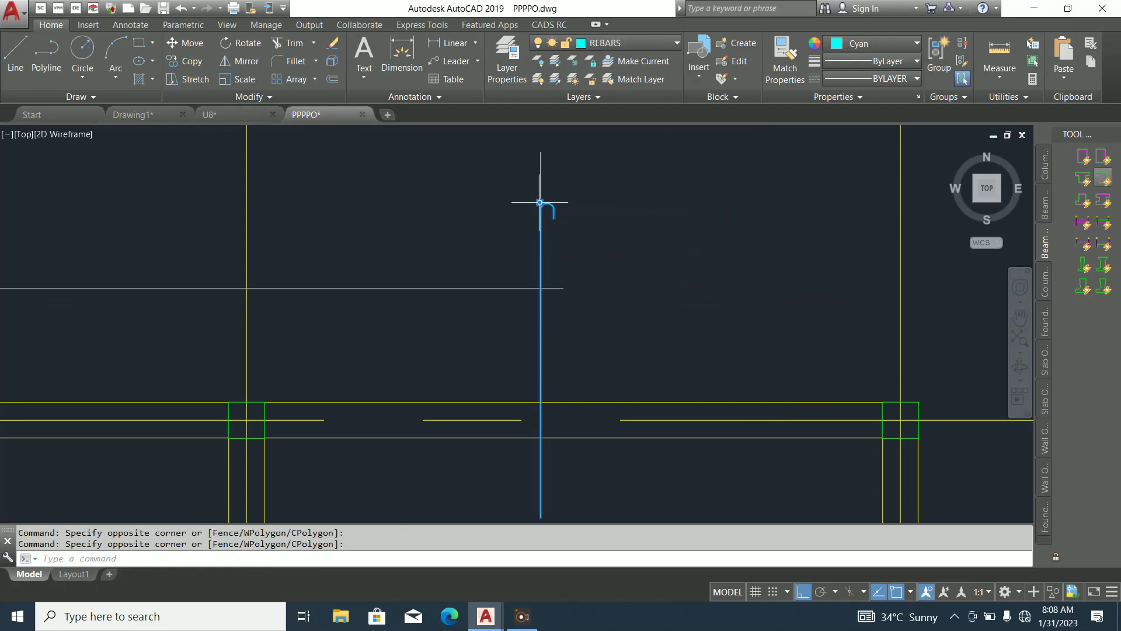
pyautogui.click(540, 202)
pyautogui.click(542, 403)
pyautogui.press('Escape')
# Erase the vertical guide line above the grid 1 beam
pyautogui.click(584, 217)
pyautogui.click(499, 222)
pyautogui.press('Delete')
pyautogui.scroll(-3, 525, 251)
pyautogui.scroll(5, 531, 280)
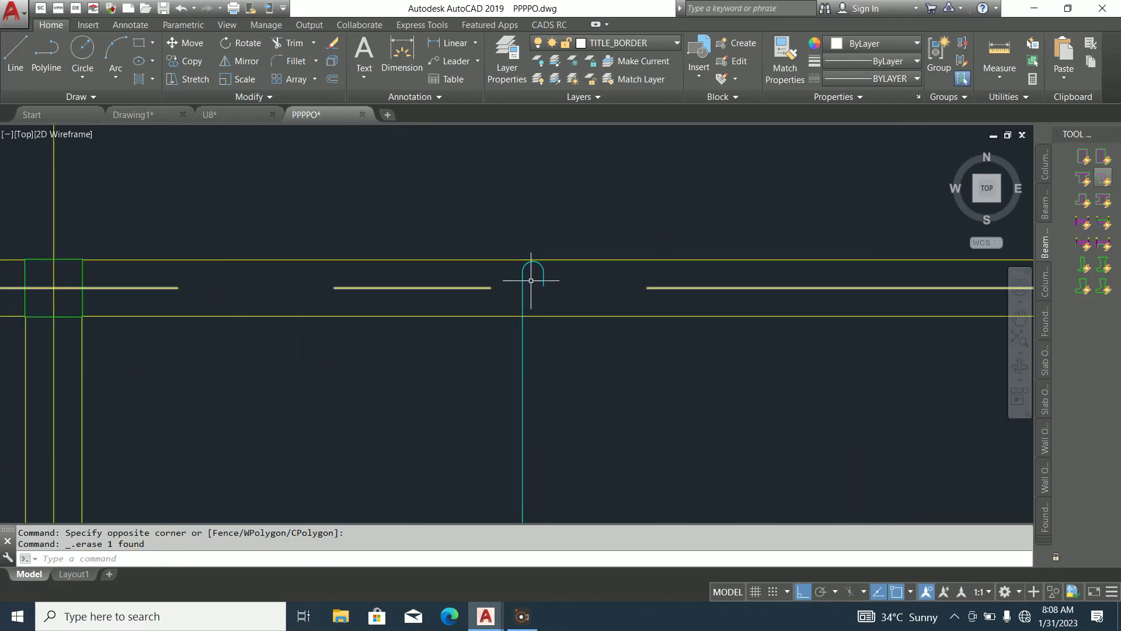
# Shift the hooked bar by 25 from the outer edge of the grid 1 beam between grids C and D
pyautogui.press('Escape')
pyautogui.scroll(6, 532, 272)
pyautogui.click(521, 268)
pyautogui.click(502, 259)
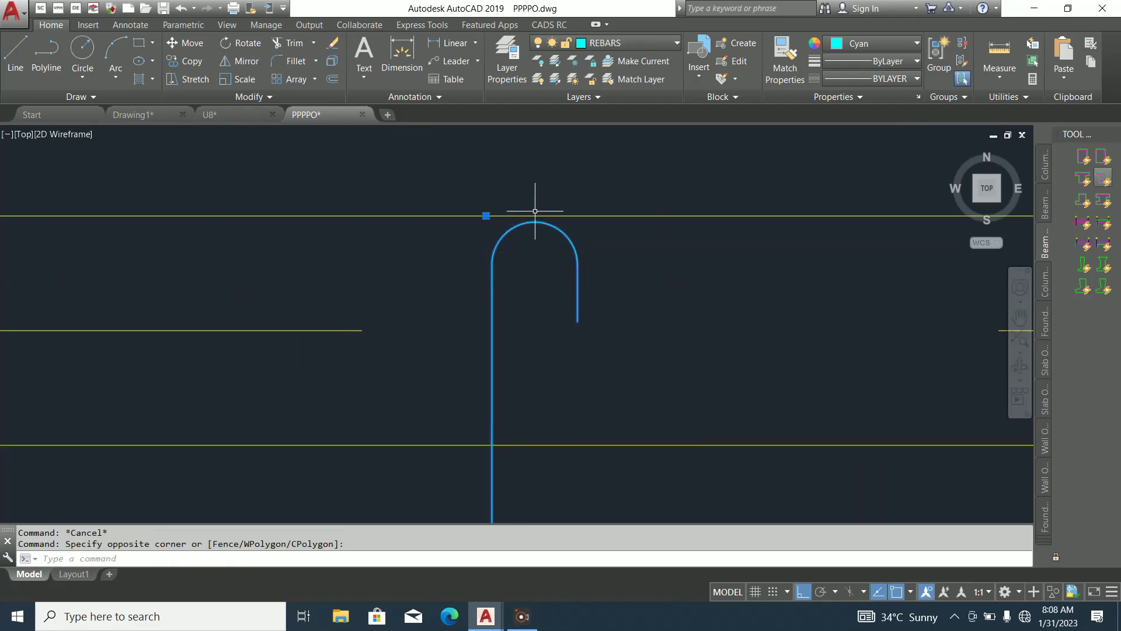
pyautogui.click(487, 216)
pyautogui.write('2')
pyautogui.press('Return')
pyautogui.scroll(-5, 551, 238)
pyautogui.scroll(2, 543, 304)
pyautogui.scroll(-2, 530, 282)
pyautogui.press('Escape')
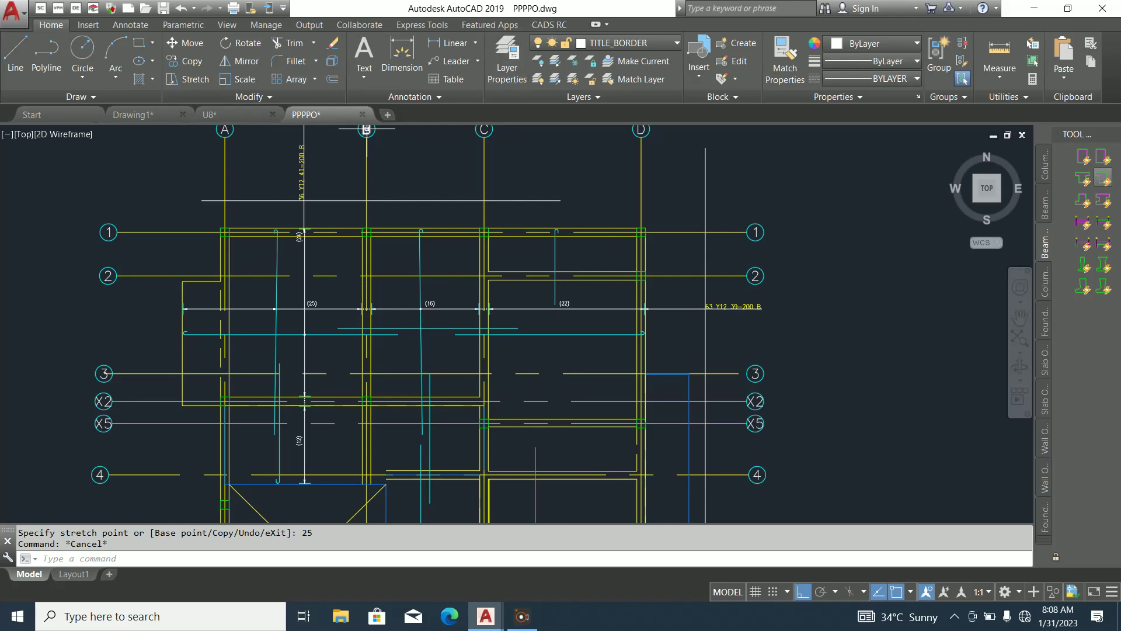
pyautogui.click(549, 24)
pyautogui.click(346, 53)
pyautogui.press('Return')
pyautogui.scroll(5, 584, 292)
pyautogui.click(575, 280)
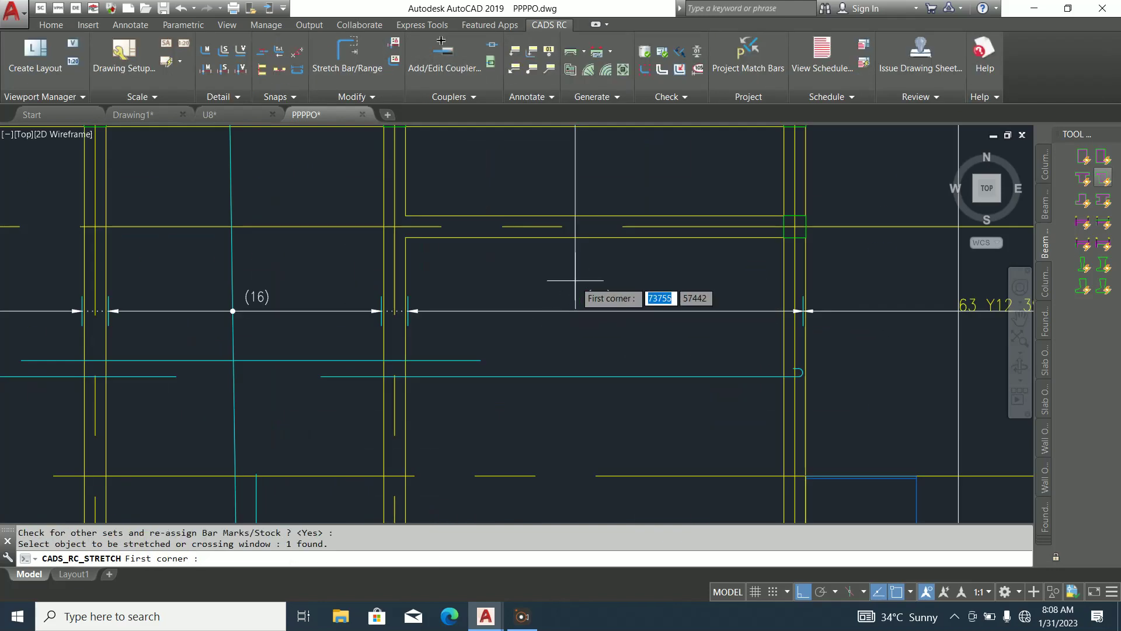
pyautogui.scroll(-5, 575, 280)
pyautogui.scroll(4, 575, 309)
pyautogui.click(575, 295)
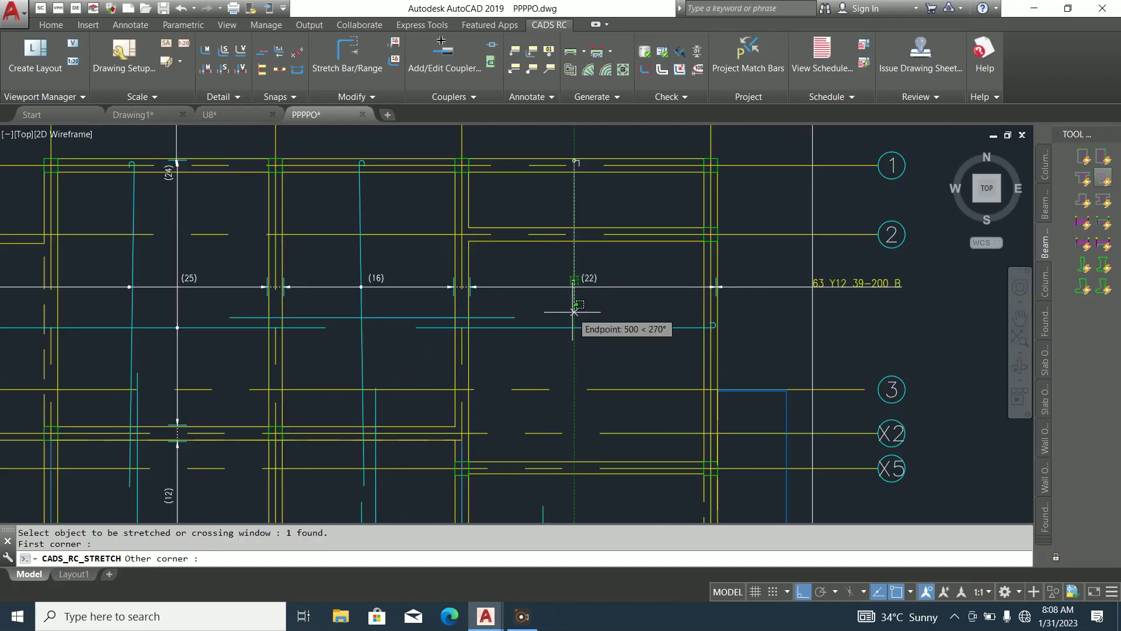
pyautogui.scroll(-3, 572, 322)
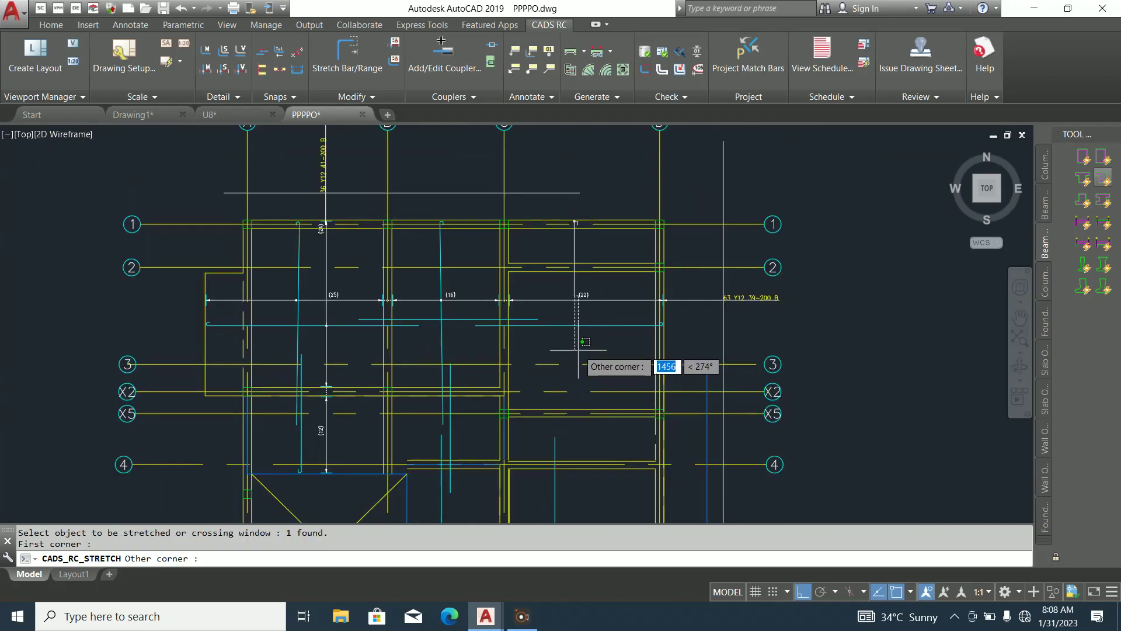
pyautogui.press('Escape')
# Offset the lower edge of the X5 beam between grids C and D downward by 600
pyautogui.scroll(4, 558, 465)
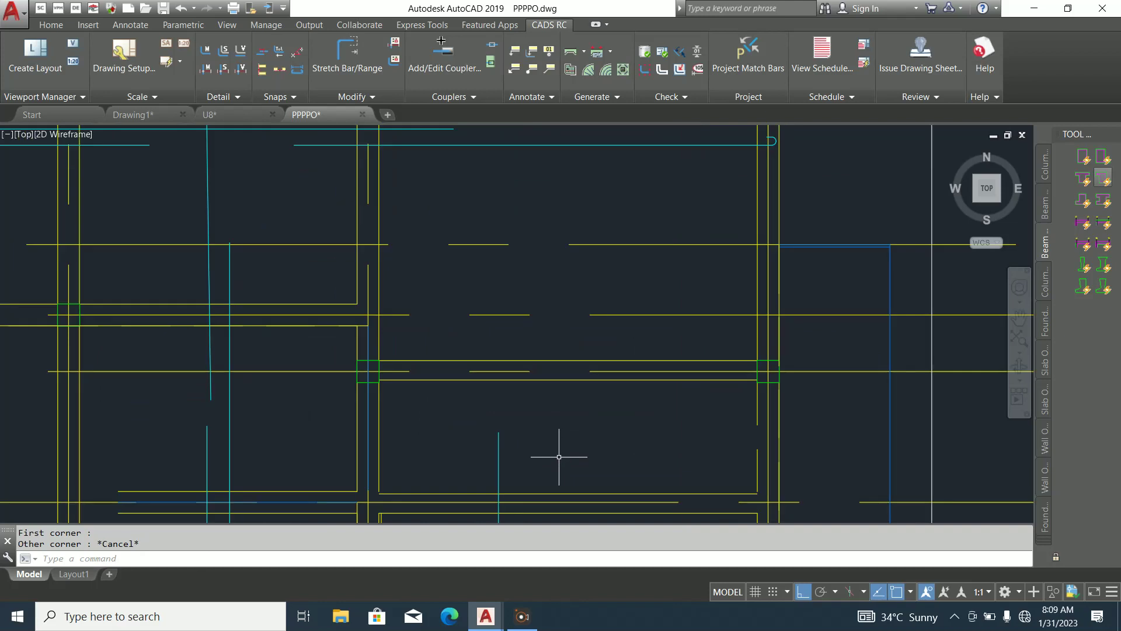
pyautogui.write('o')
pyautogui.press('space')
pyautogui.write('60')
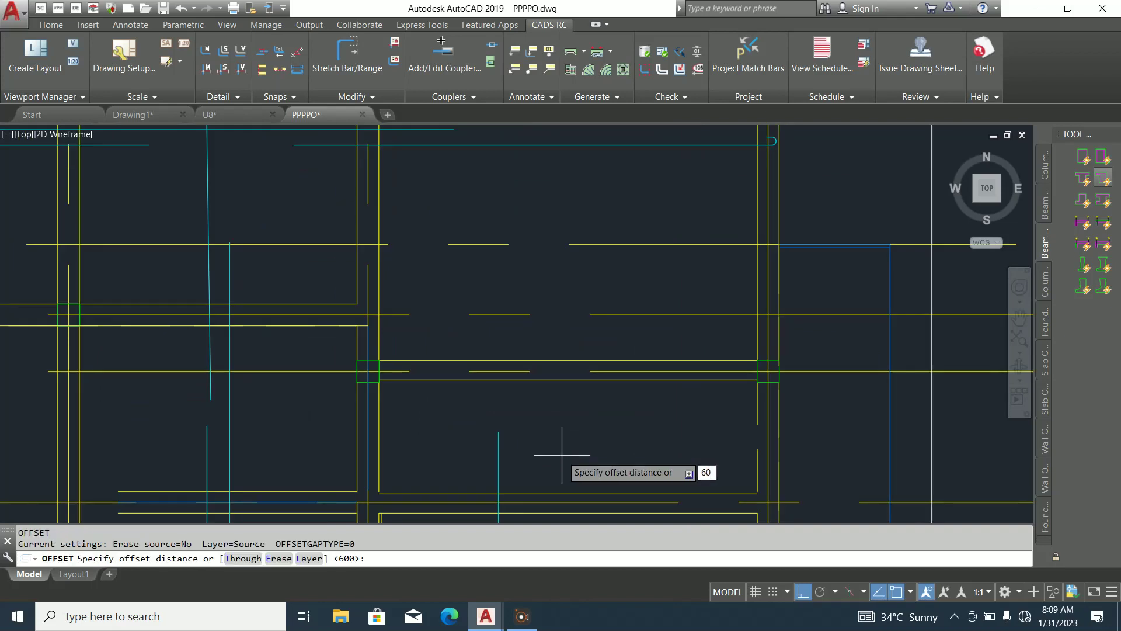
pyautogui.write('0')
pyautogui.press('space')
pyautogui.scroll(-4, 584, 403)
pyautogui.scroll(4, 575, 367)
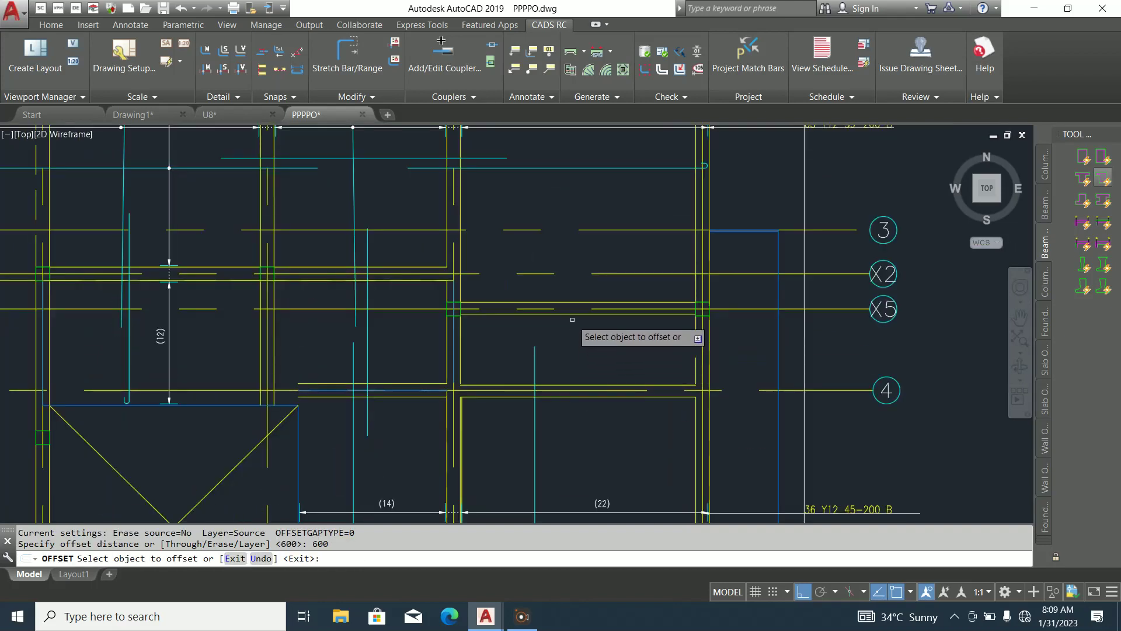
pyautogui.scroll(-4, 564, 380)
pyautogui.scroll(4, 564, 380)
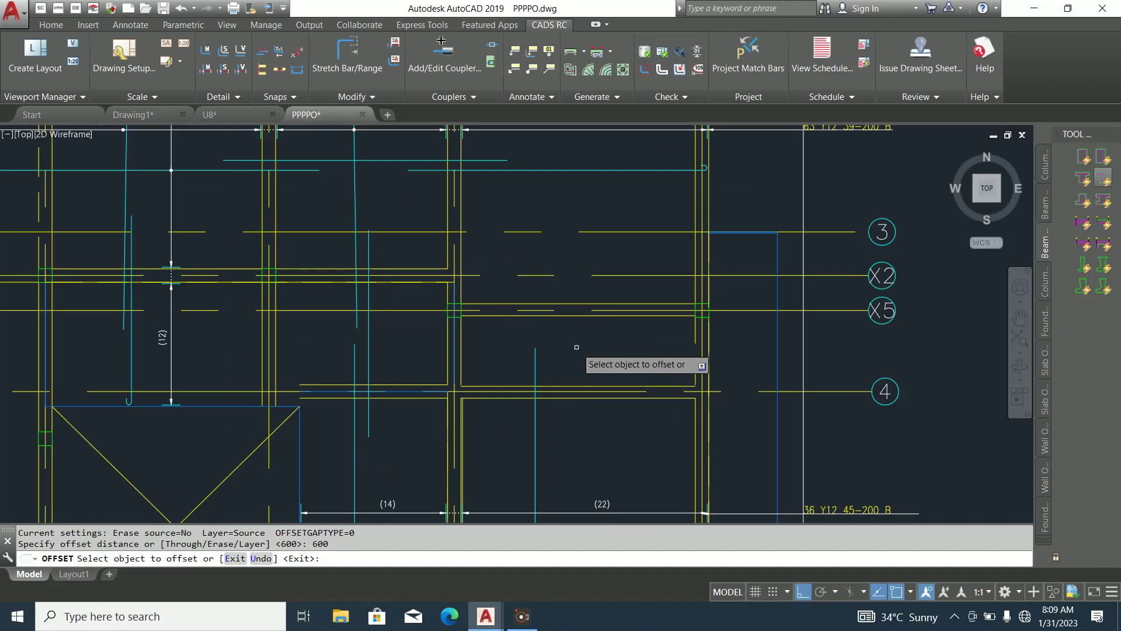
pyautogui.click(579, 315)
pyautogui.click(576, 329)
pyautogui.scroll(-4, 578, 350)
pyautogui.press('Escape')
# Stretch the lower end of the hooked bar between grids C and D down to the offset line below grid X5
pyautogui.scroll(5, 289, 133)
pyautogui.click(347, 51)
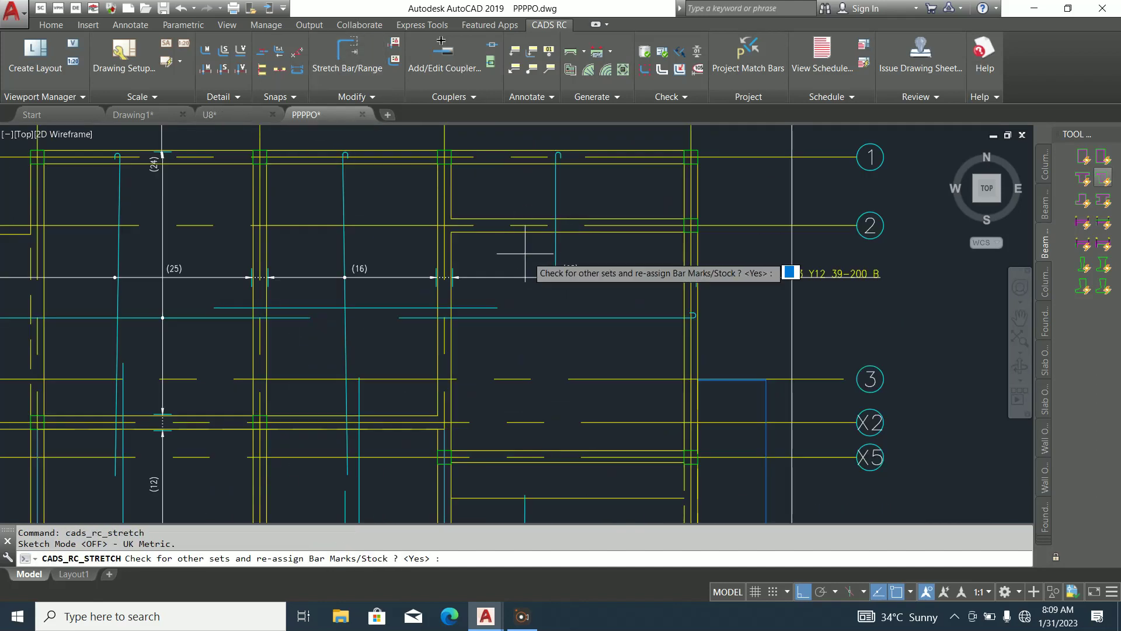
pyautogui.click(555, 260)
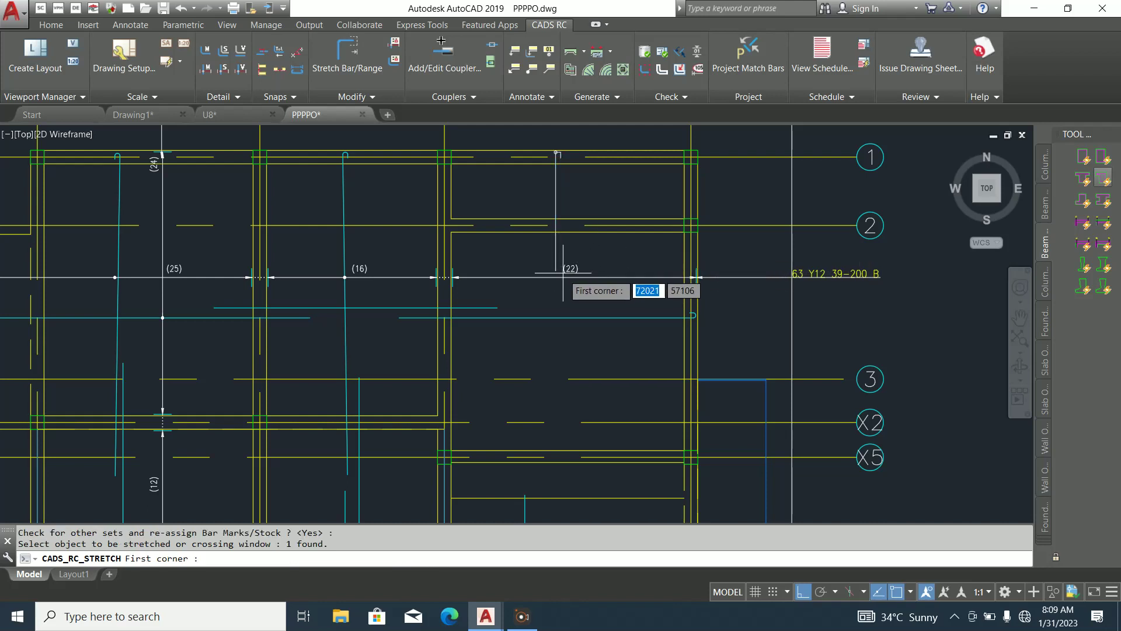
pyautogui.click(556, 269)
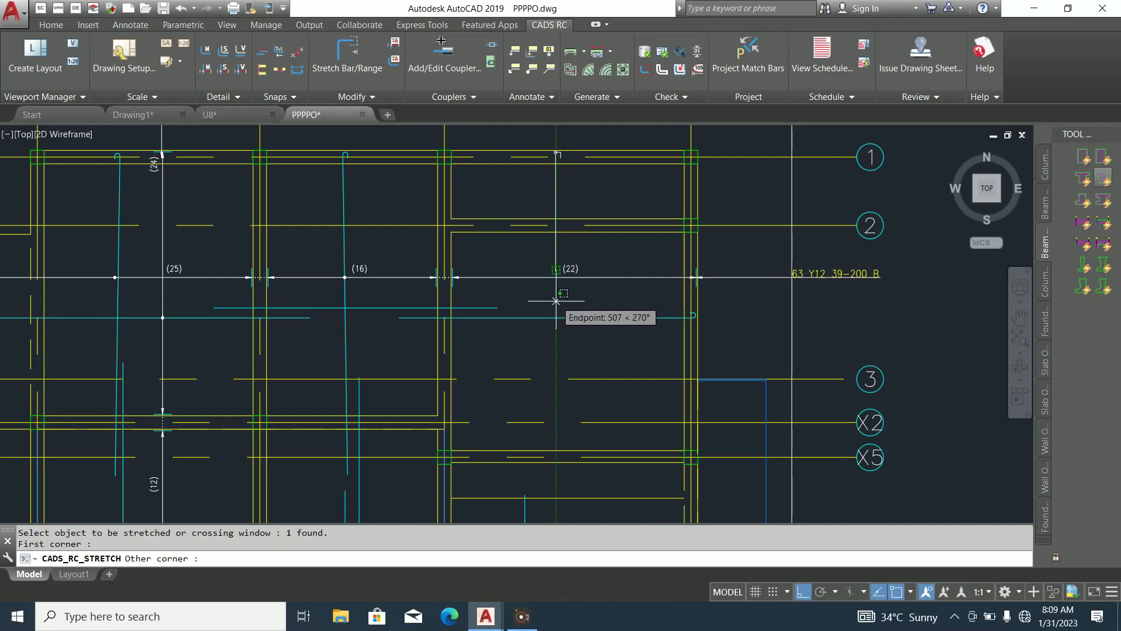
pyautogui.click(560, 496)
pyautogui.click(562, 281)
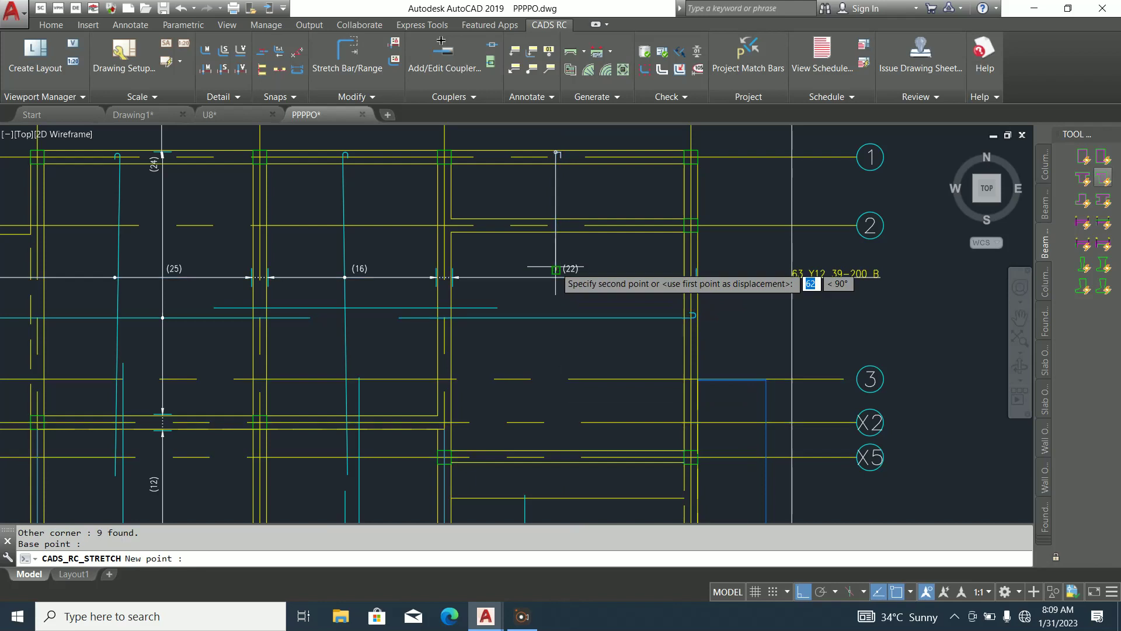
pyautogui.scroll(2, 560, 412)
pyautogui.scroll(-2, 560, 446)
pyautogui.click(572, 425)
pyautogui.press('Escape')
# Erase the offset guide line below the X5 beam
pyautogui.click(571, 430)
pyautogui.click(613, 408)
pyautogui.press('Delete')
pyautogui.scroll(-4, 582, 419)
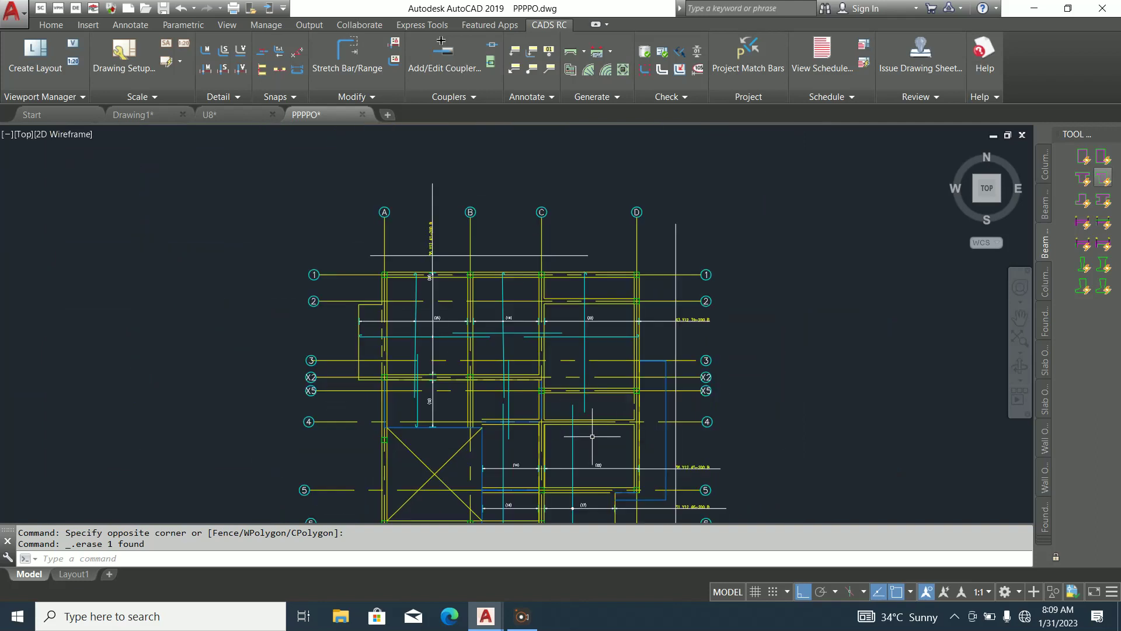
# Draw a vertical guide line about 8900 long from just below grid 4, beside the lower bar between grids C and D, up past grid 1
pyautogui.click(51, 24)
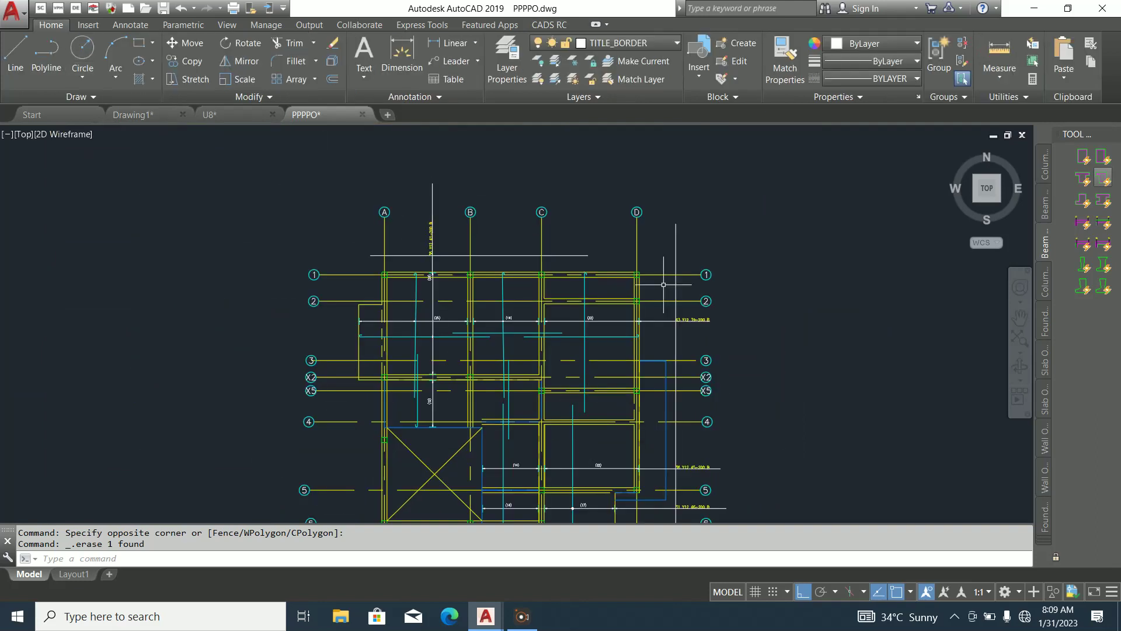
pyautogui.scroll(4, 562, 465)
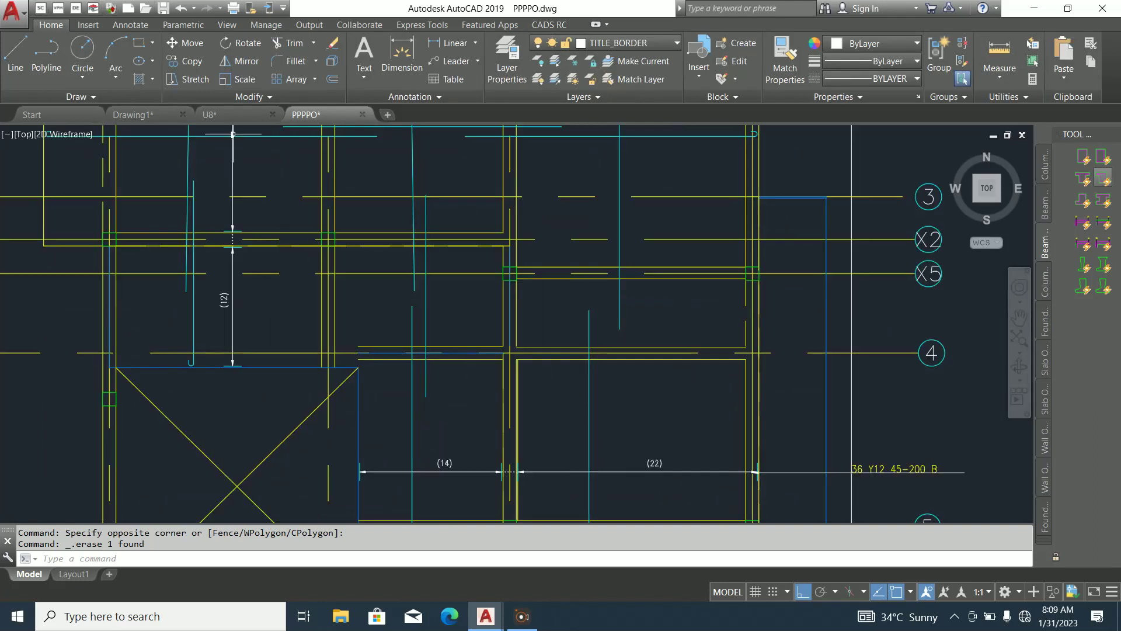
pyautogui.click(15, 53)
pyautogui.scroll(-4, 499, 476)
pyautogui.scroll(4, 538, 439)
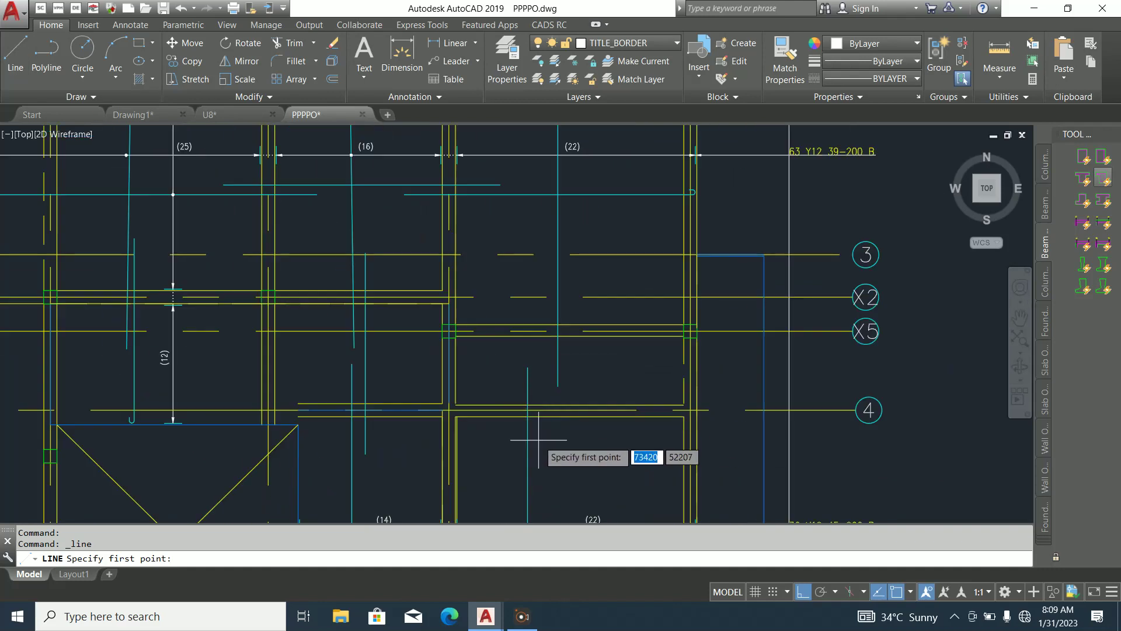
pyautogui.click(538, 439)
pyautogui.scroll(-4, 497, 362)
pyautogui.scroll(2, 508, 263)
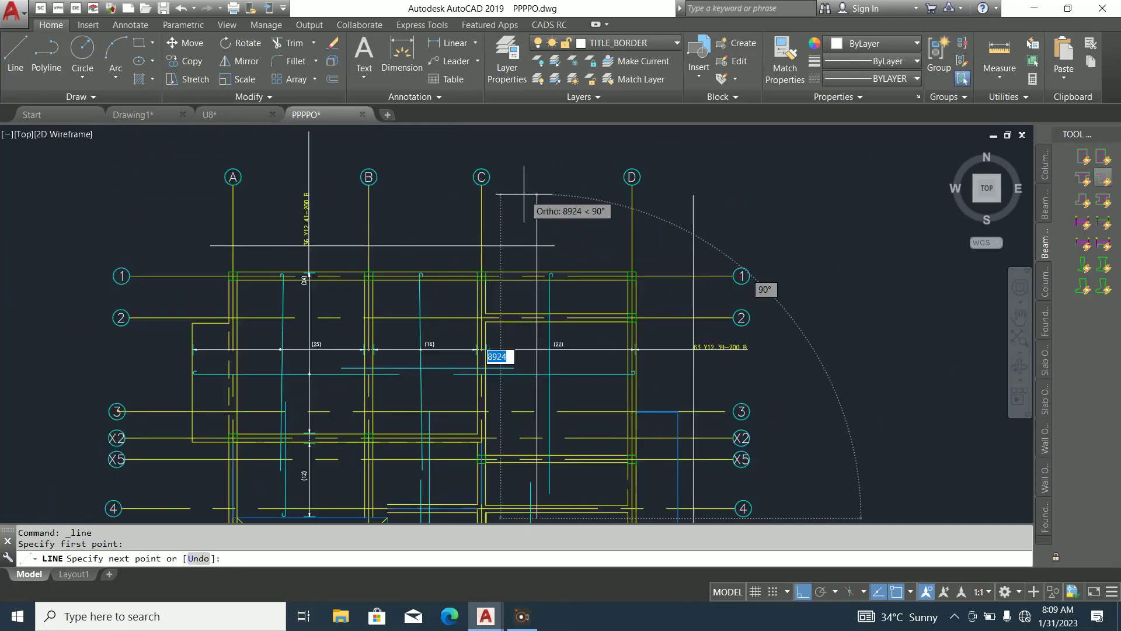
pyautogui.press('Escape')
# Move the hooked bar between grids C and D sideways onto the vertical guide line
pyautogui.scroll(5, 555, 295)
pyautogui.click(526, 286)
pyautogui.click(517, 203)
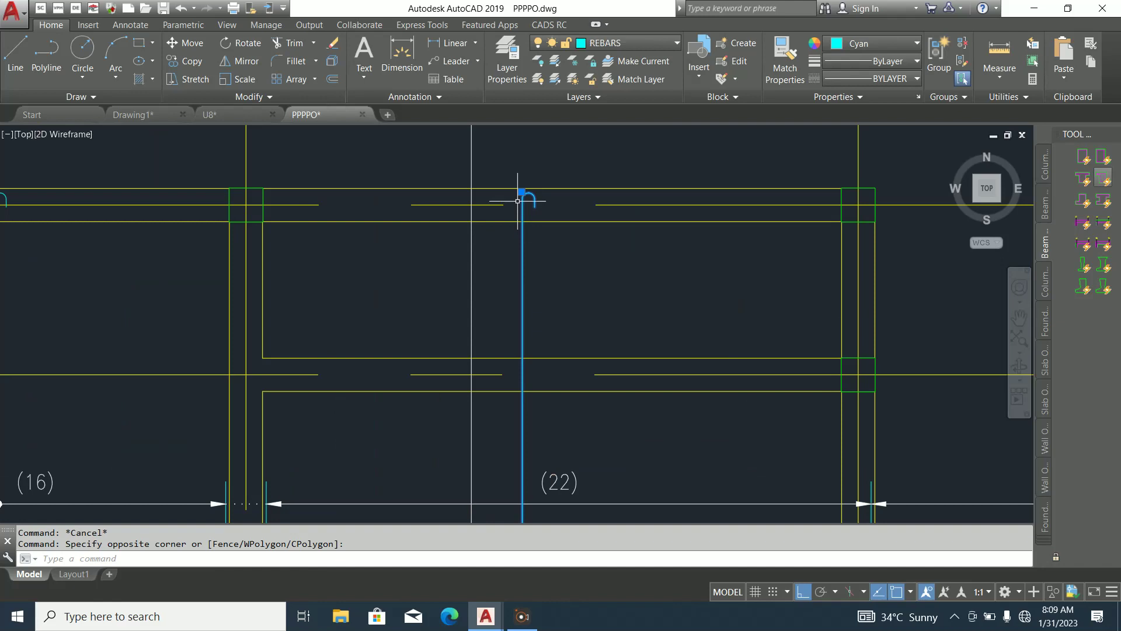
pyautogui.click(522, 192)
pyautogui.click(471, 191)
pyautogui.press('Escape')
# Erase the vertical guide line along the hooked bar between grids C and D
pyautogui.scroll(3, 480, 188)
pyautogui.click(483, 165)
pyautogui.click(439, 160)
pyautogui.click(460, 156)
pyautogui.click(425, 160)
pyautogui.press('Delete')
pyautogui.scroll(4, 451, 216)
pyautogui.click(484, 223)
pyautogui.click(468, 197)
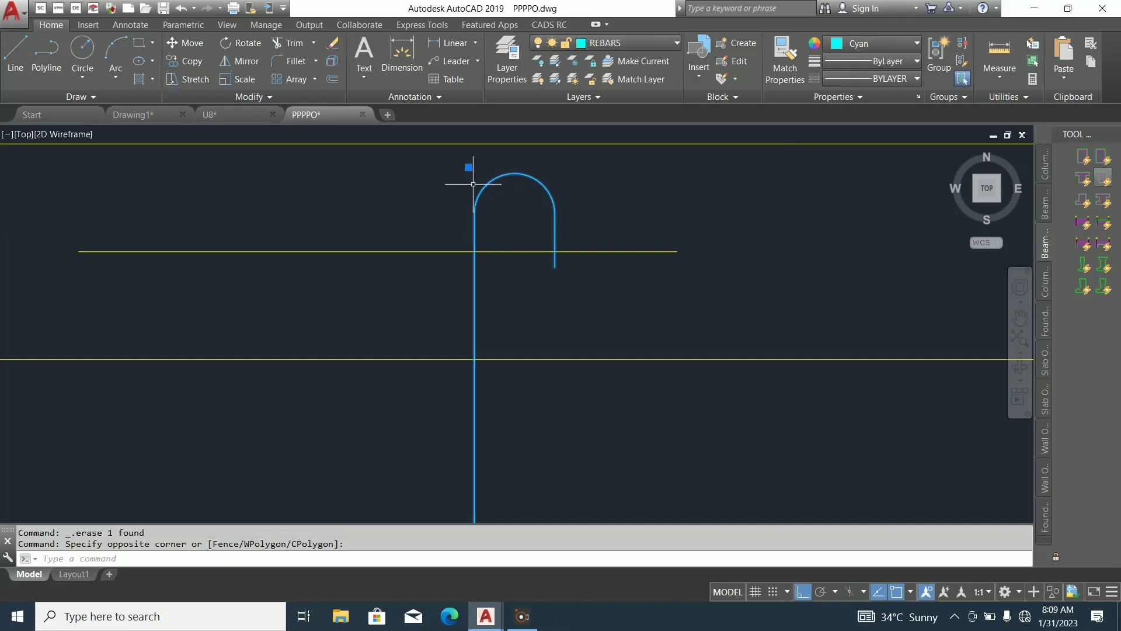
pyautogui.press('Escape')
pyautogui.scroll(-6, 502, 241)
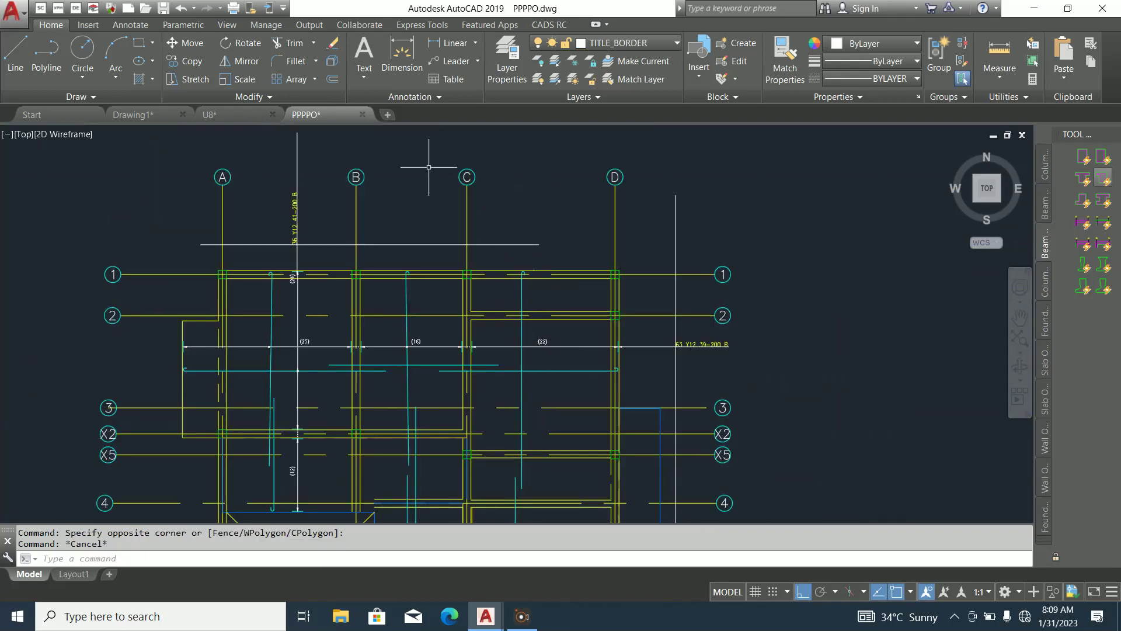
pyautogui.click(549, 25)
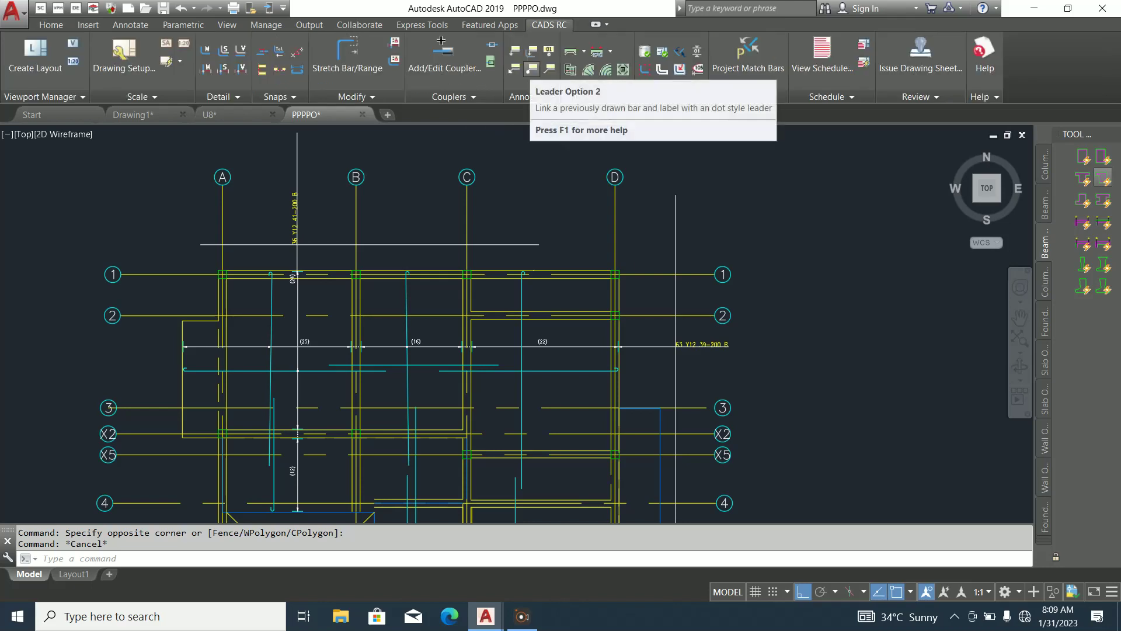
pyautogui.click(531, 69)
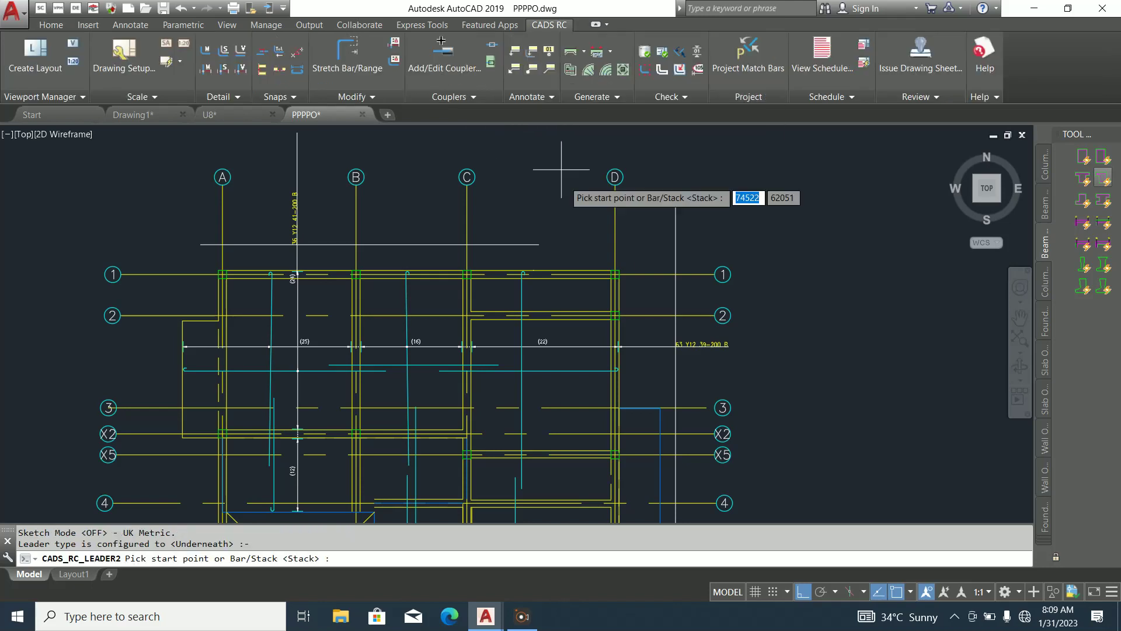
pyautogui.scroll(2, 510, 358)
pyautogui.click(522, 346)
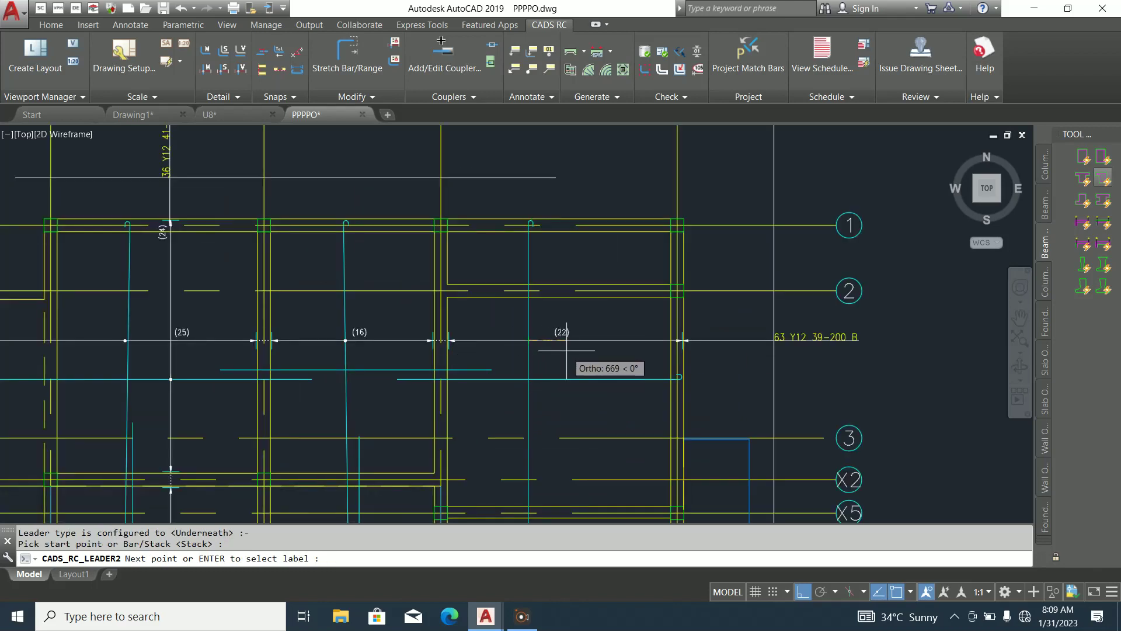
pyautogui.click(528, 340)
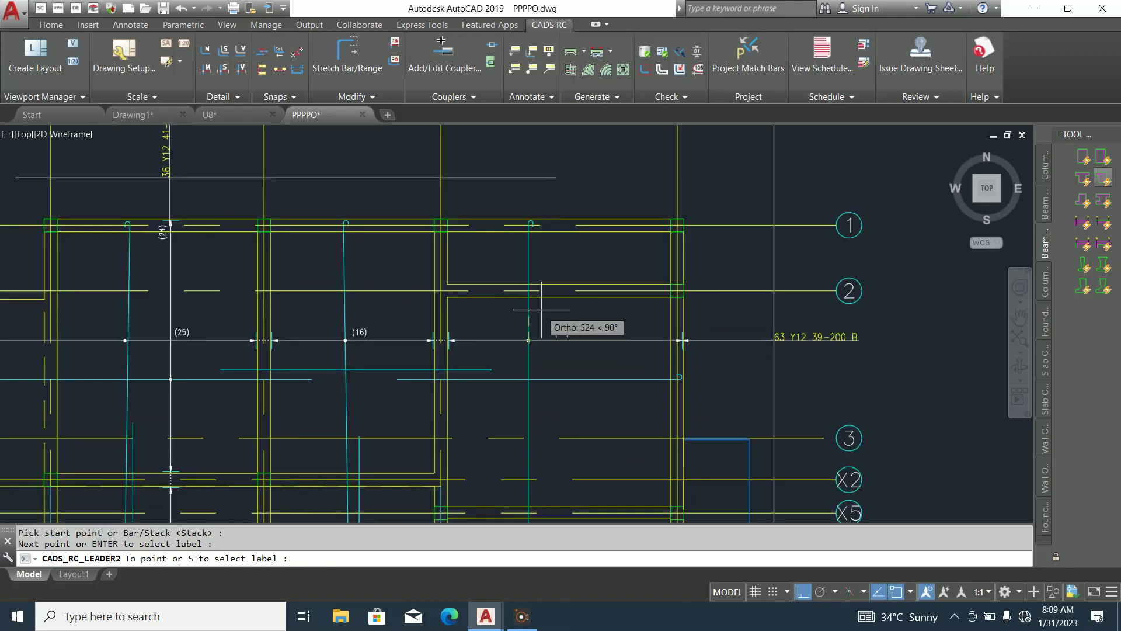
pyautogui.scroll(5, 513, 345)
pyautogui.scroll(-8, 496, 354)
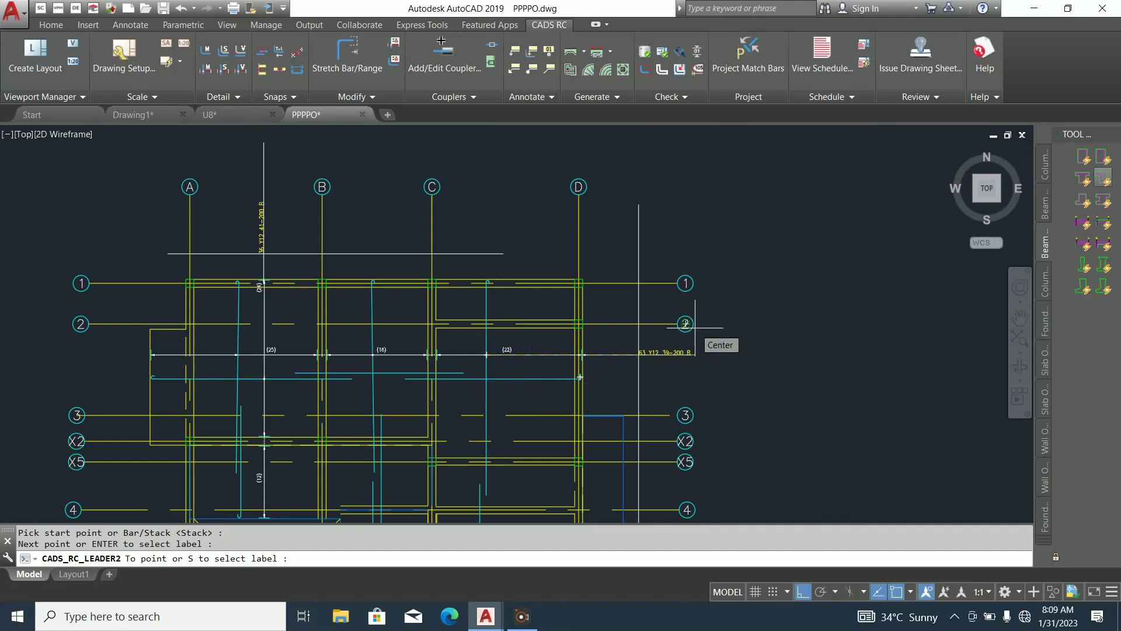
pyautogui.moveTo(484, 433); pyautogui.dragTo(487, 286, button='middle')
pyautogui.press('Escape')
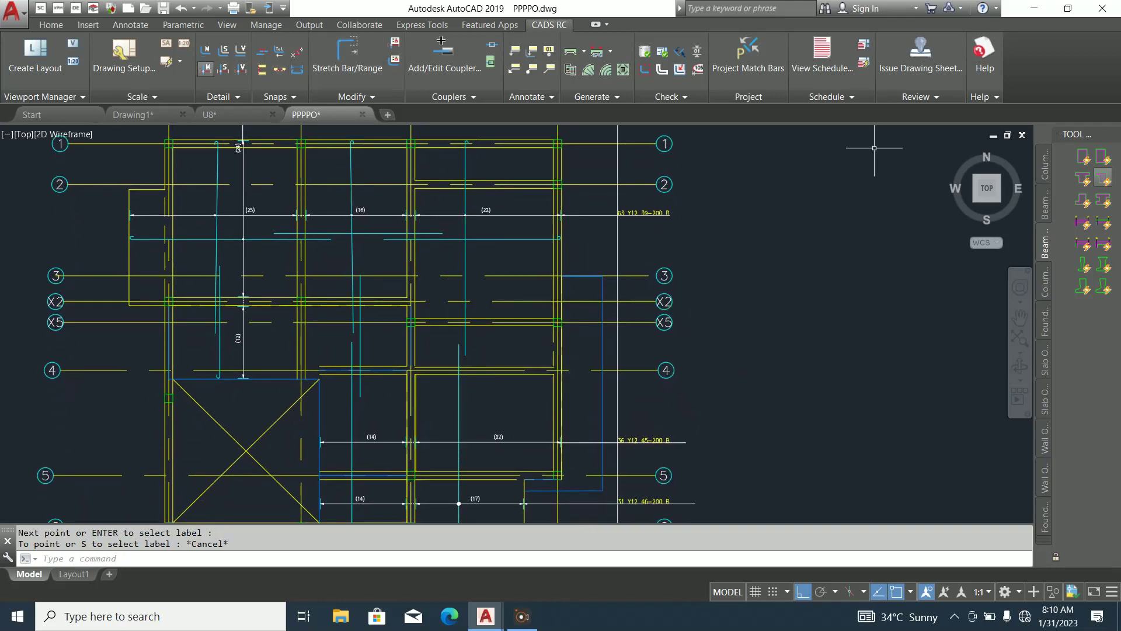
pyautogui.click(206, 68)
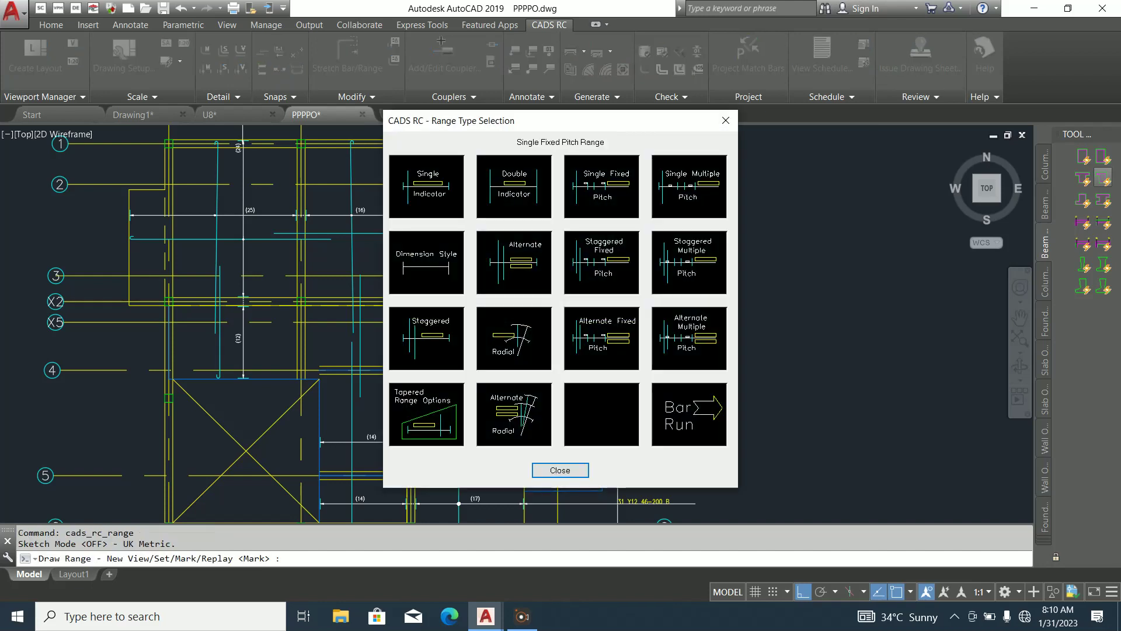
pyautogui.click(601, 186)
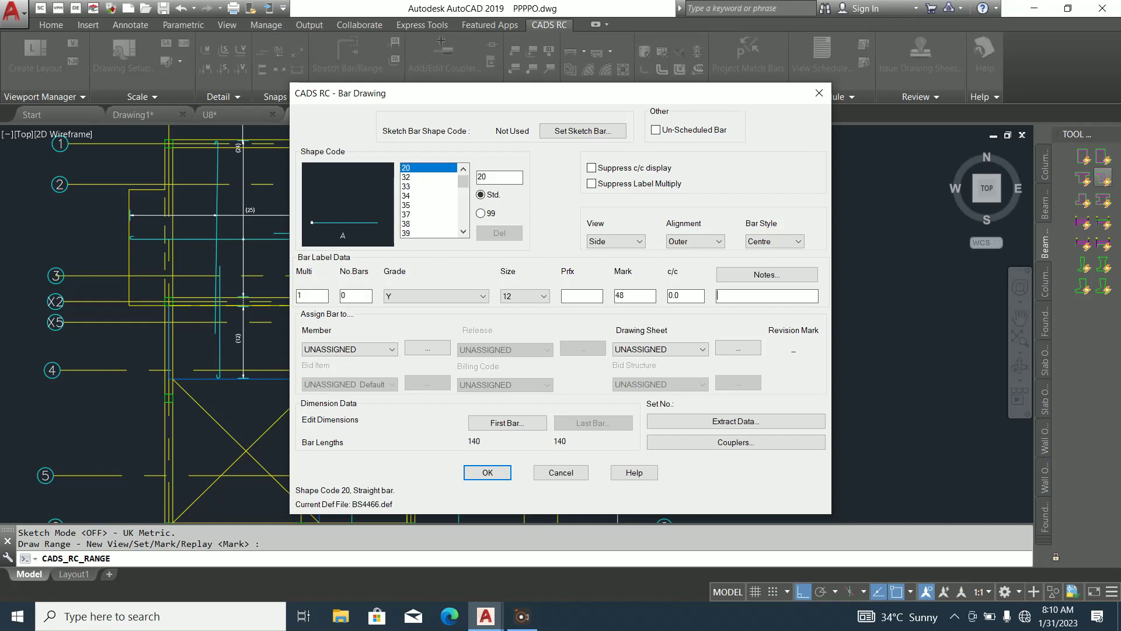
pyautogui.press('Escape')
pyautogui.click(499, 421)
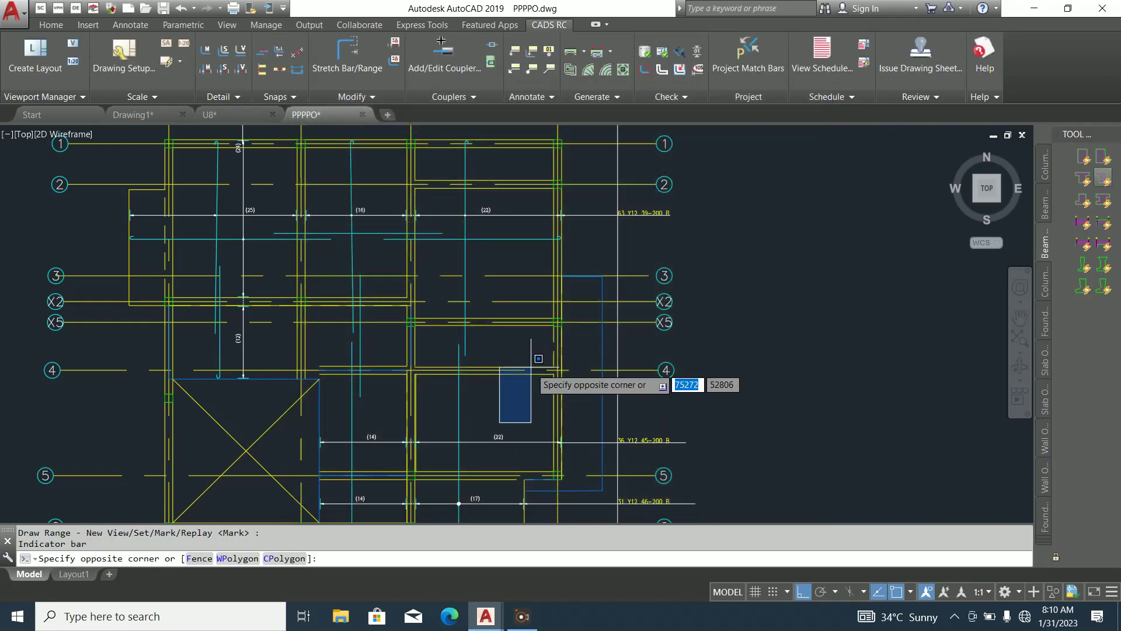
pyautogui.press('Escape')
# Try to place a 2000 mm straight bar, shape code 20, across the grid X5 beam between grids C and D as a Single Fixed Pitch range
pyautogui.click(206, 69)
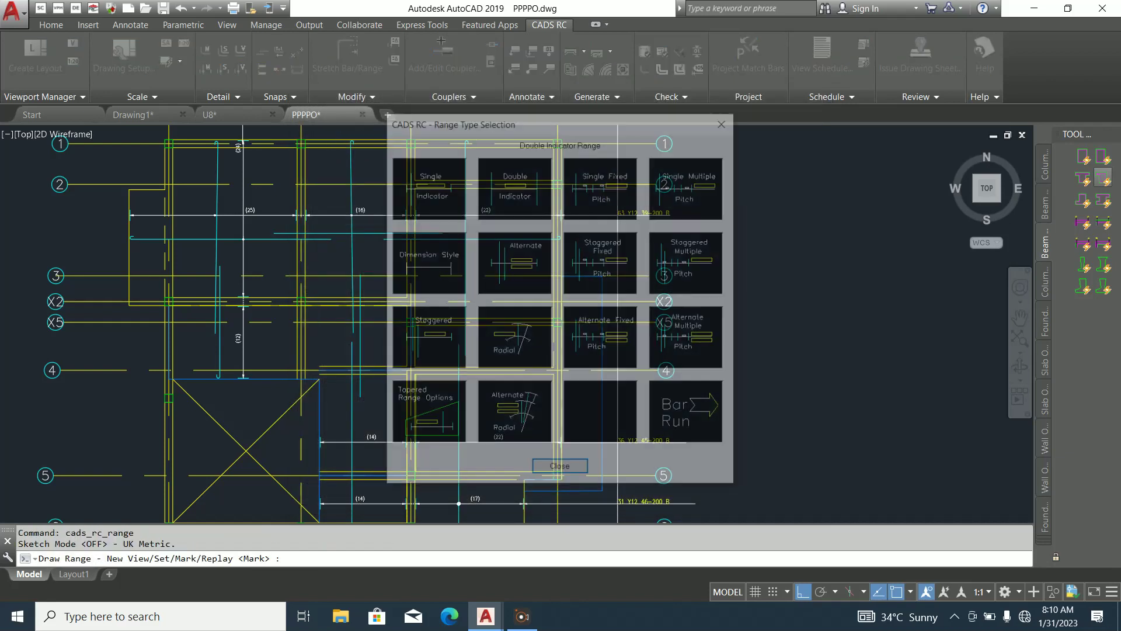
pyautogui.click(601, 186)
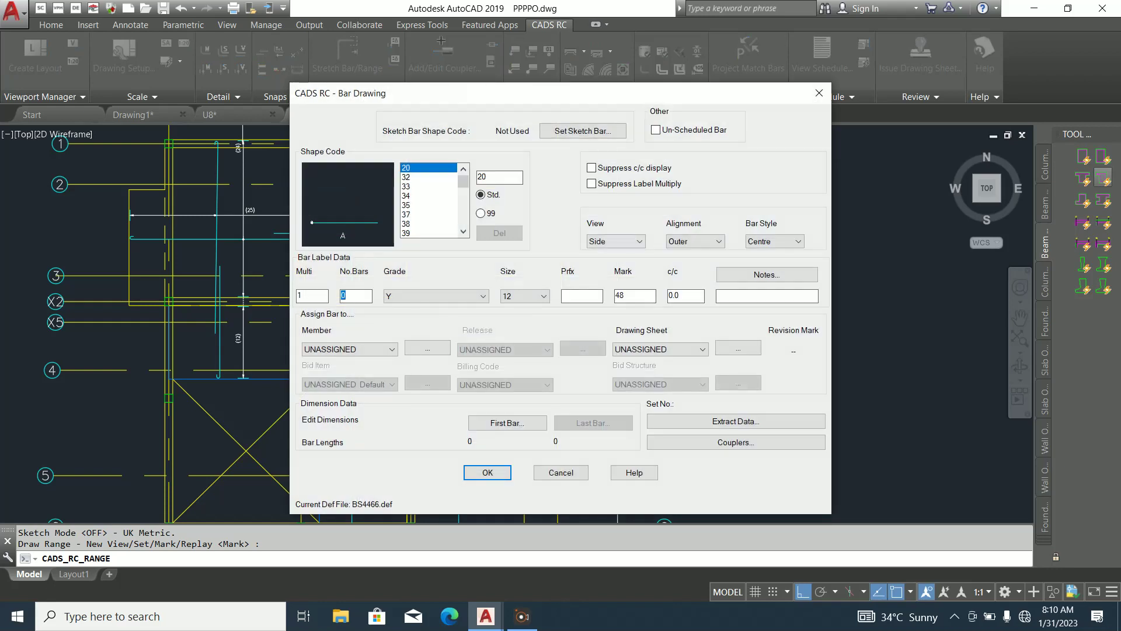
pyautogui.click(508, 422)
pyautogui.write('2')
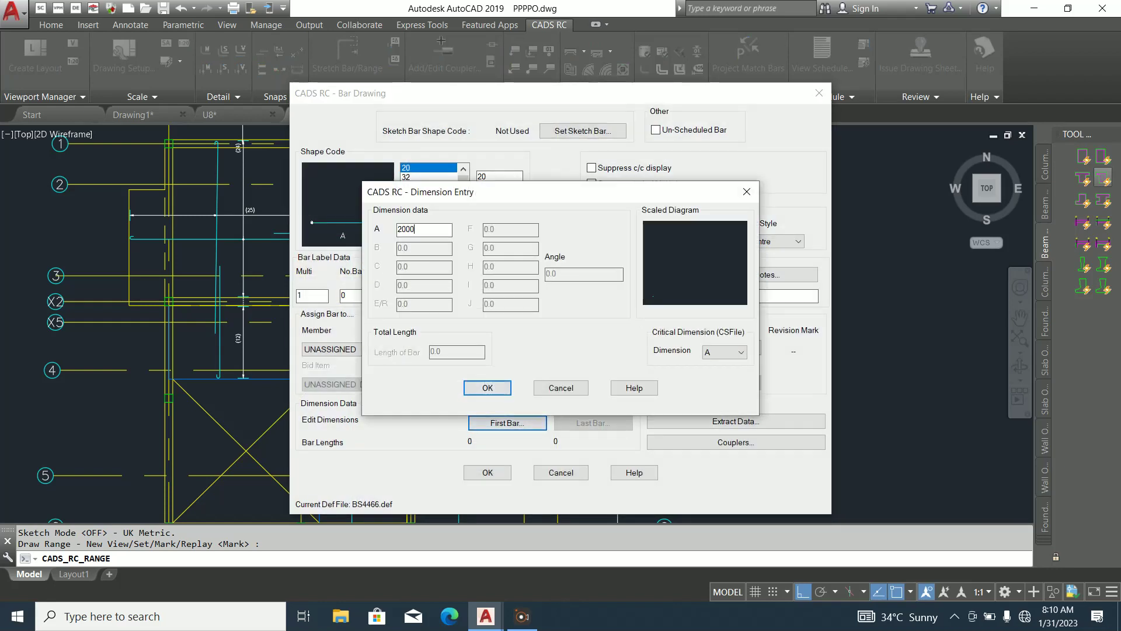
pyautogui.write('000')
pyautogui.press('Return')
pyautogui.press('Return')
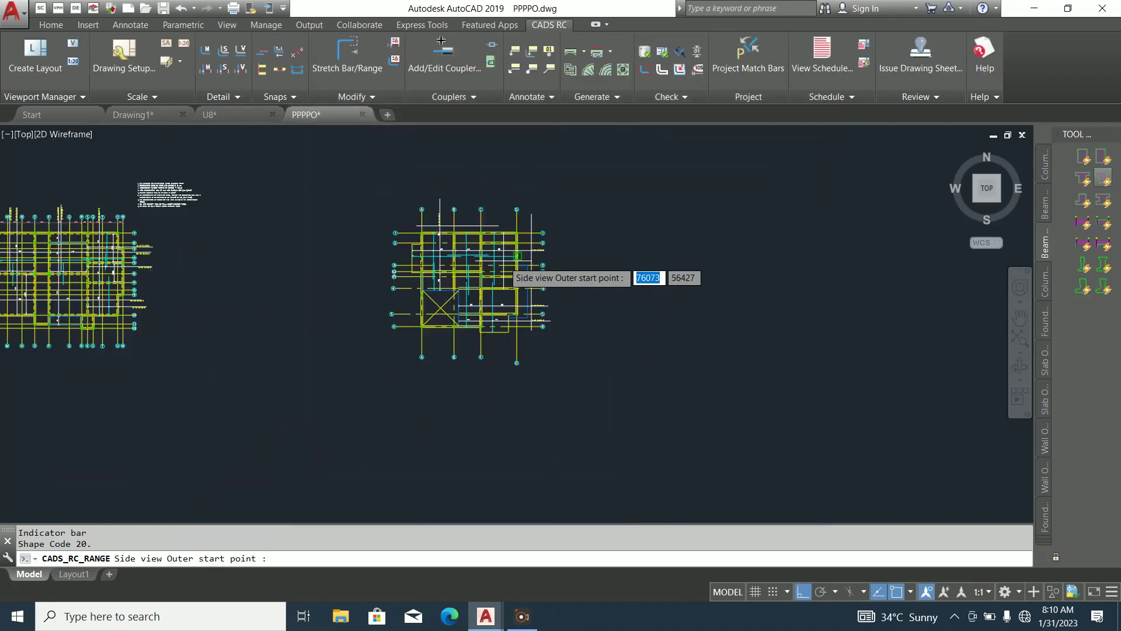
pyautogui.scroll(6, 513, 257)
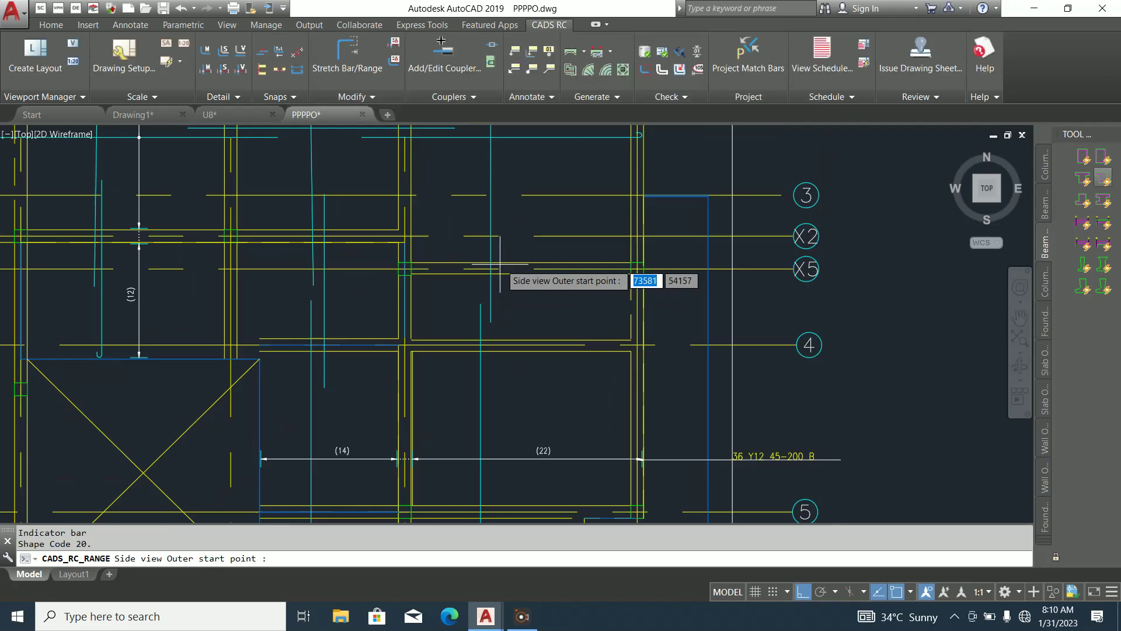
pyautogui.click(513, 221)
pyautogui.press('Return')
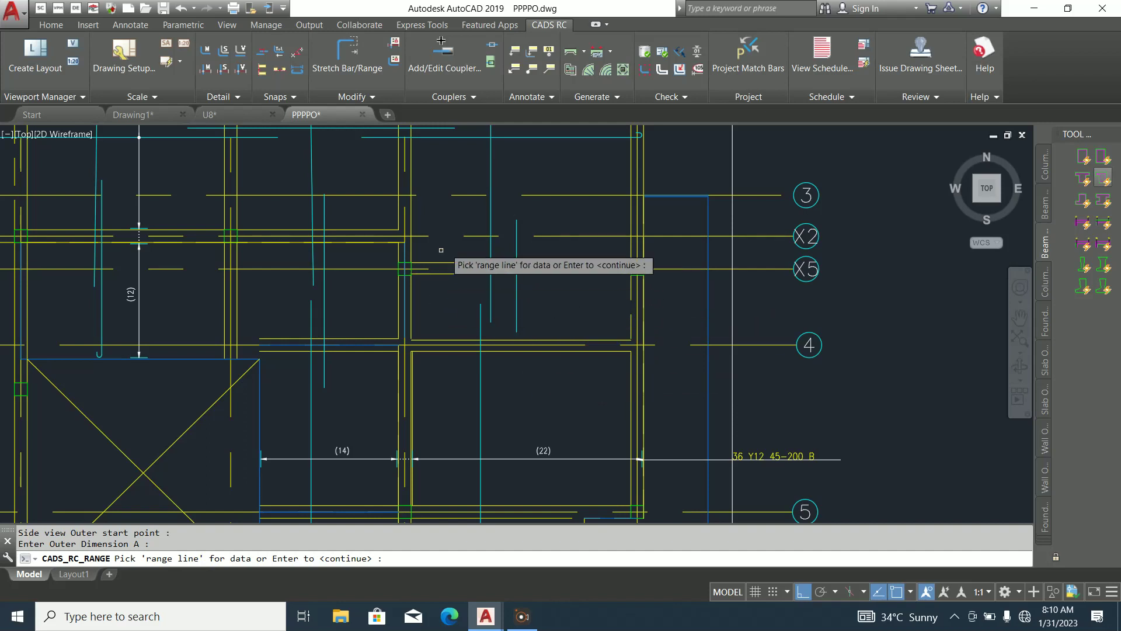
# Try to lay out the bar range from the outer edge of the grid C beam with a first-bar offset of 25
pyautogui.scroll(-2, 511, 365)
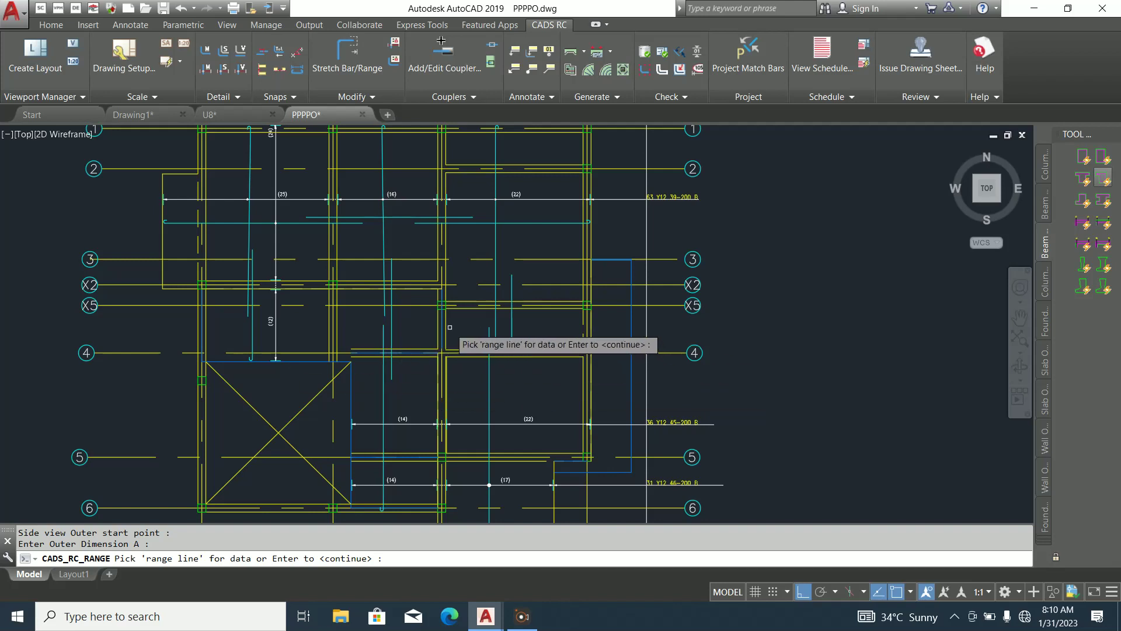
pyautogui.scroll(2, 443, 333)
pyautogui.press('Return')
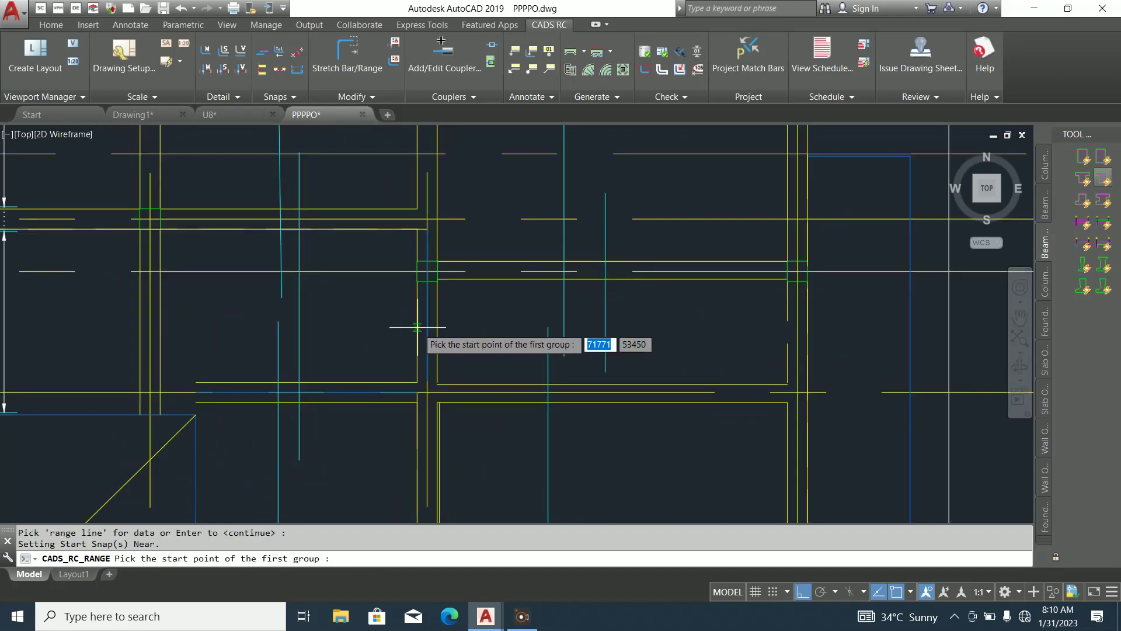
pyautogui.click(417, 327)
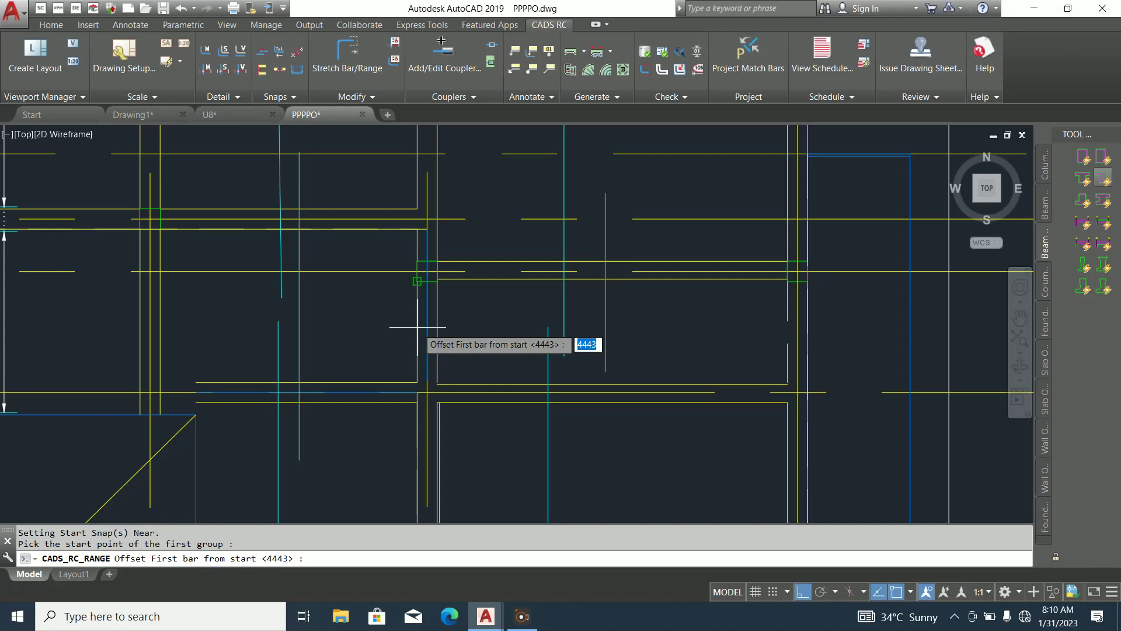
pyautogui.write('25')
pyautogui.press('Return')
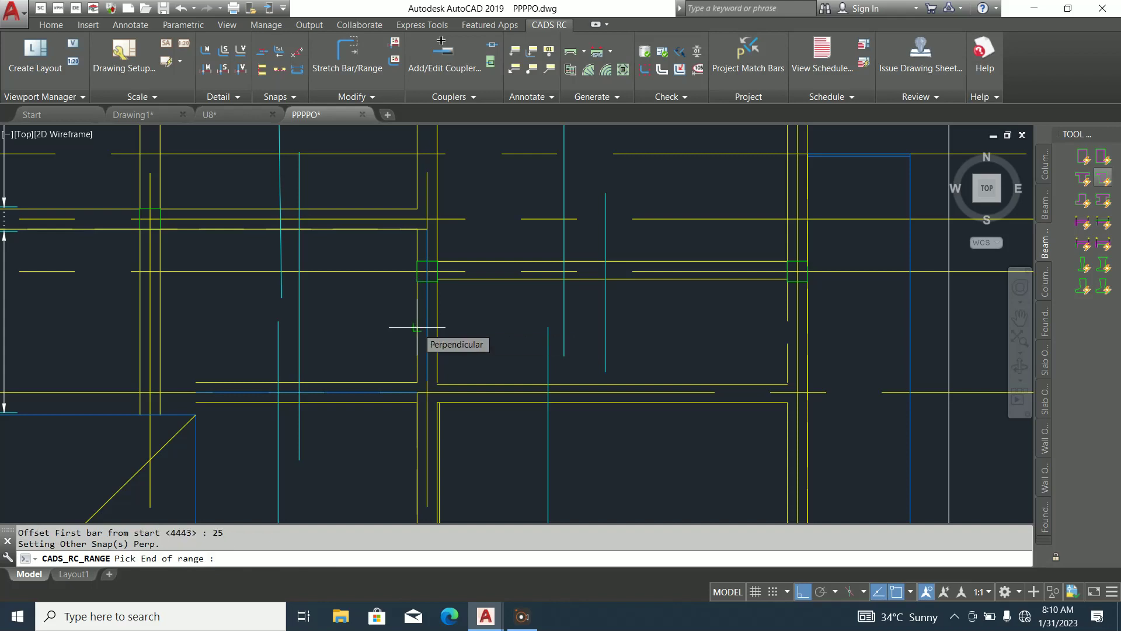
pyautogui.click(416, 327)
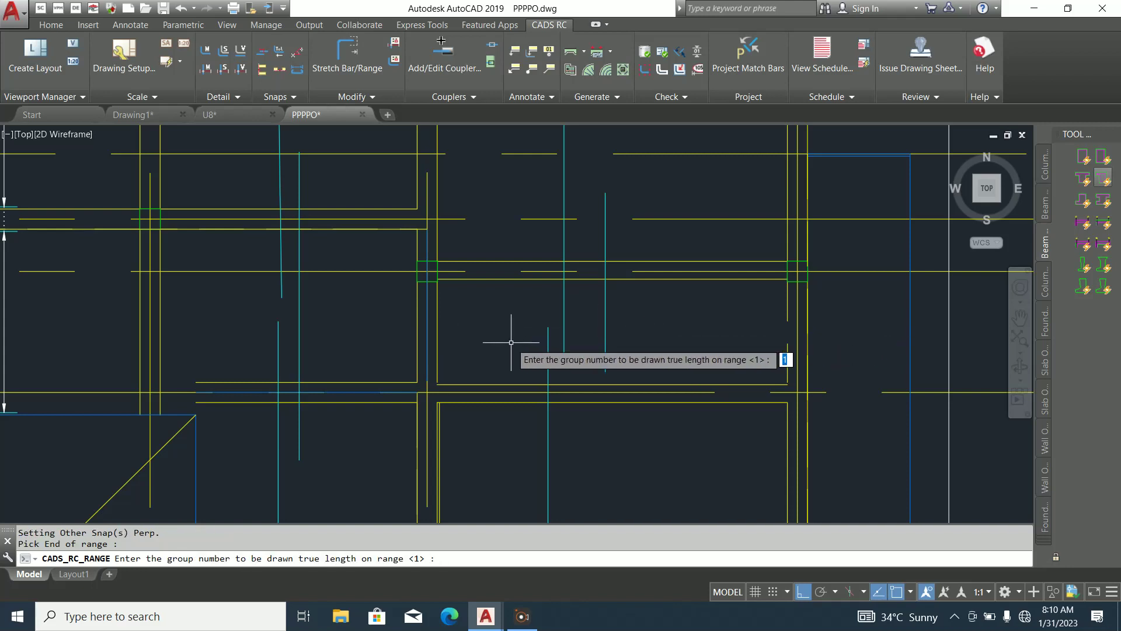
pyautogui.press('Return')
pyautogui.click(577, 343)
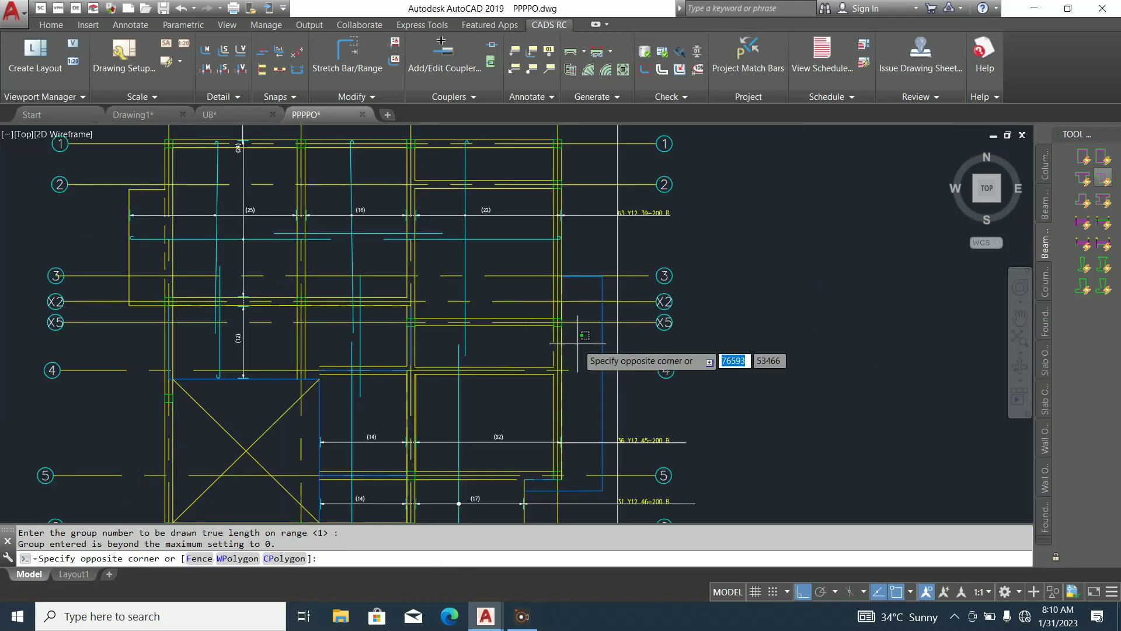
pyautogui.click(577, 337)
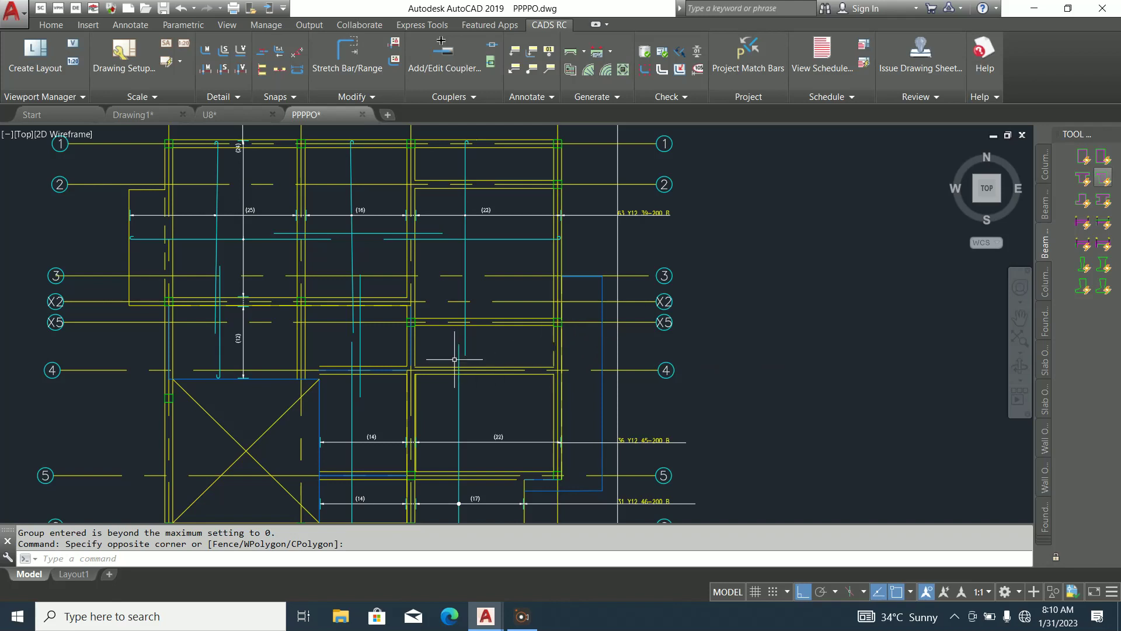
pyautogui.scroll(1, 473, 327)
pyautogui.scroll(-3, 493, 336)
pyautogui.press('Escape')
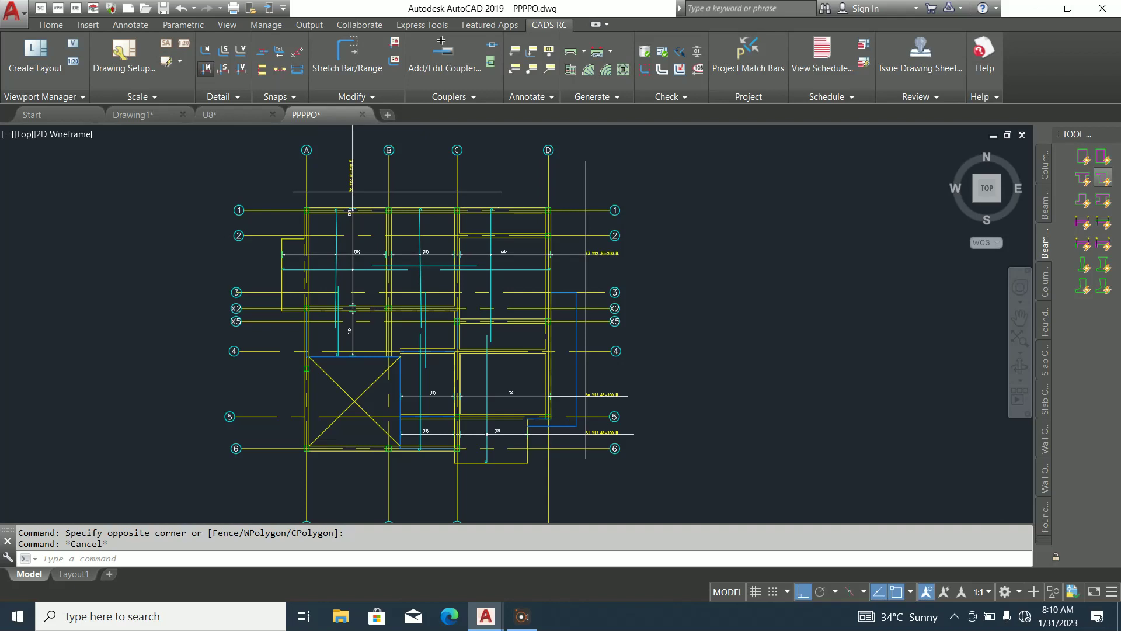
# Place a 2000 mm straight bar, shape code 20, across the grid X5 beam between grids C and D as a Single Fixed Pitch range
pyautogui.click(205, 69)
pyautogui.click(601, 186)
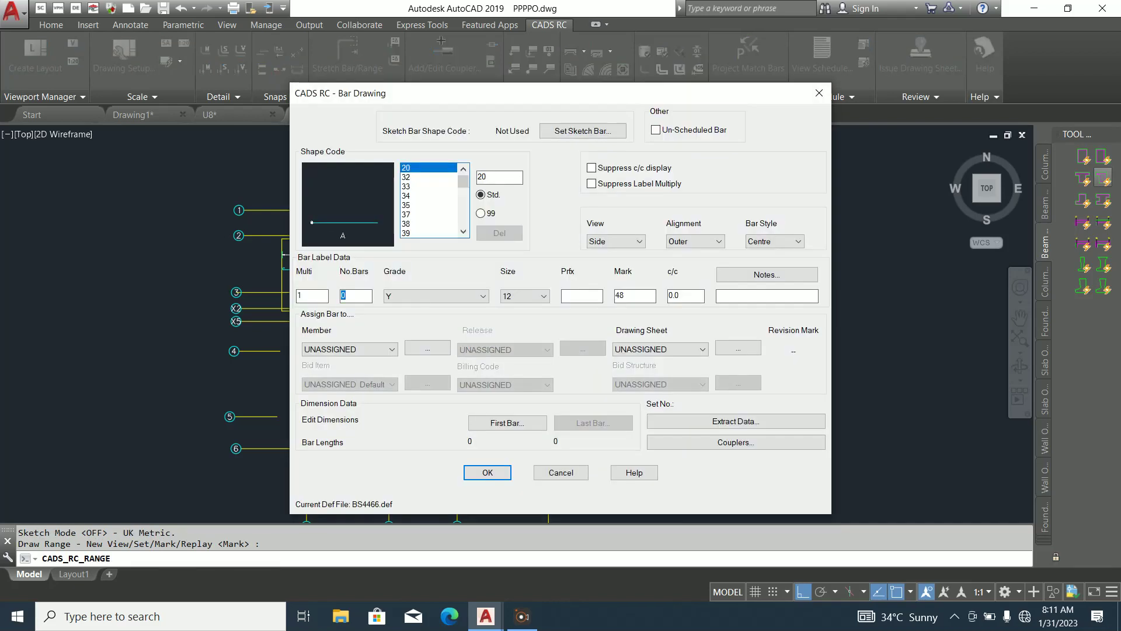
pyautogui.click(508, 422)
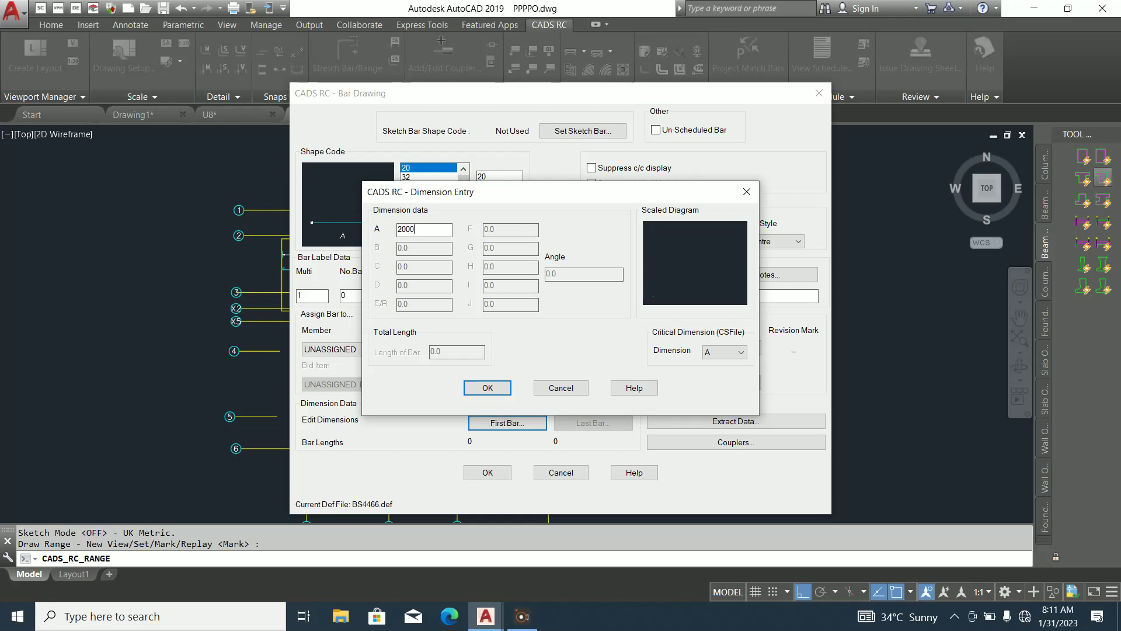
pyautogui.press('Return')
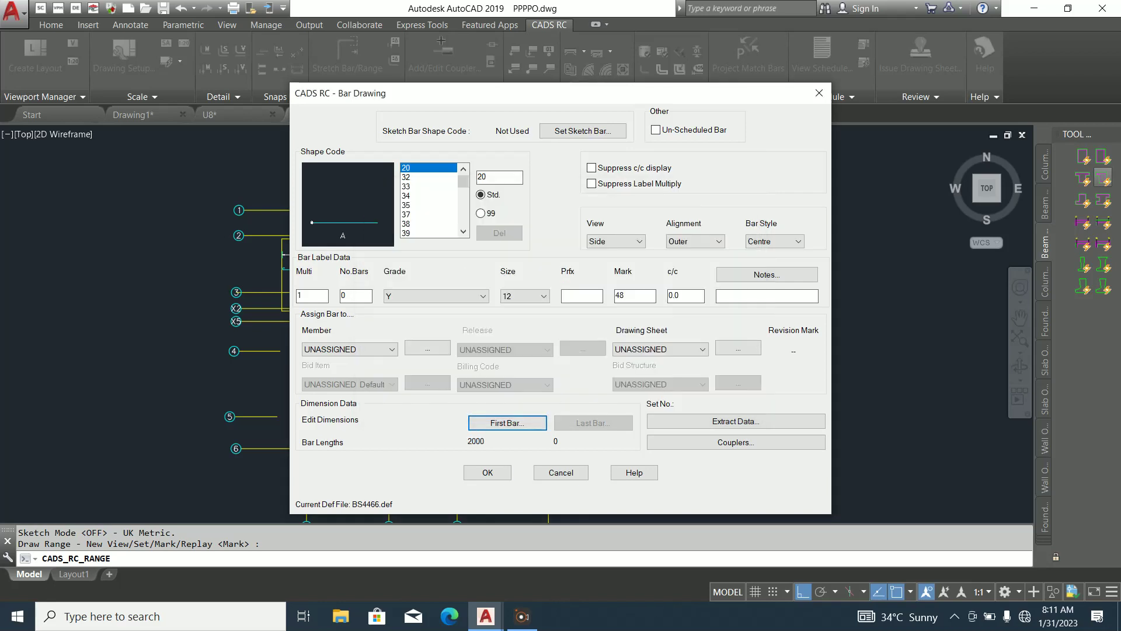
pyautogui.click(488, 472)
pyautogui.scroll(4, 494, 329)
pyautogui.click(507, 252)
pyautogui.click(508, 457)
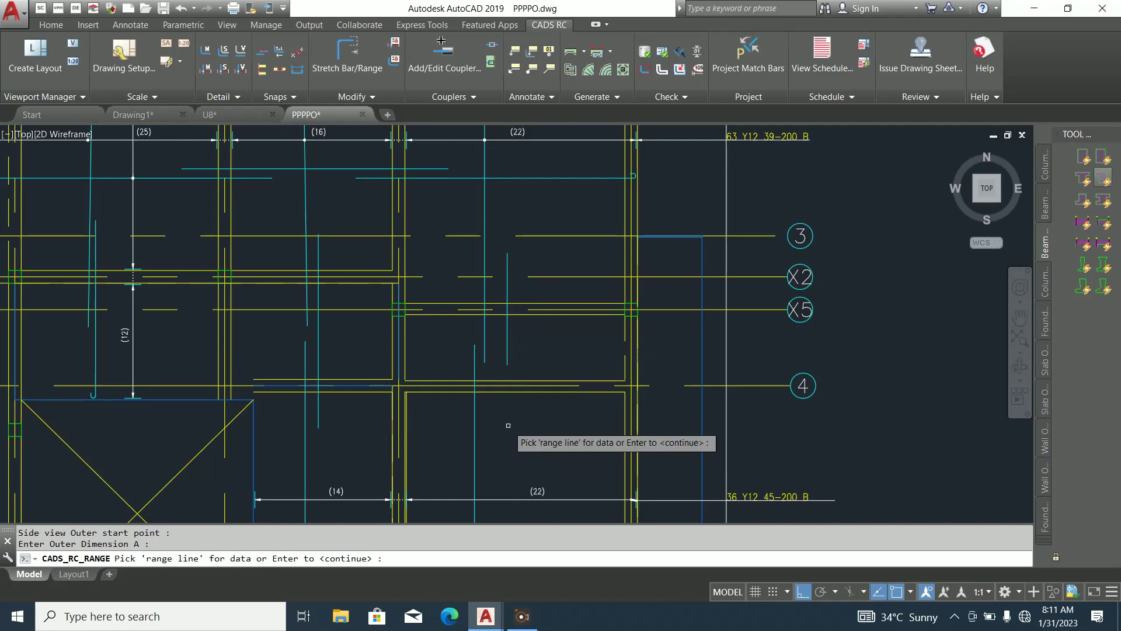
# Run the bar range from the outer edge of the grid C beam to that of the grid D beam, with offsets of 25 at both ends
pyautogui.scroll(4, 382, 348)
pyautogui.press('Return')
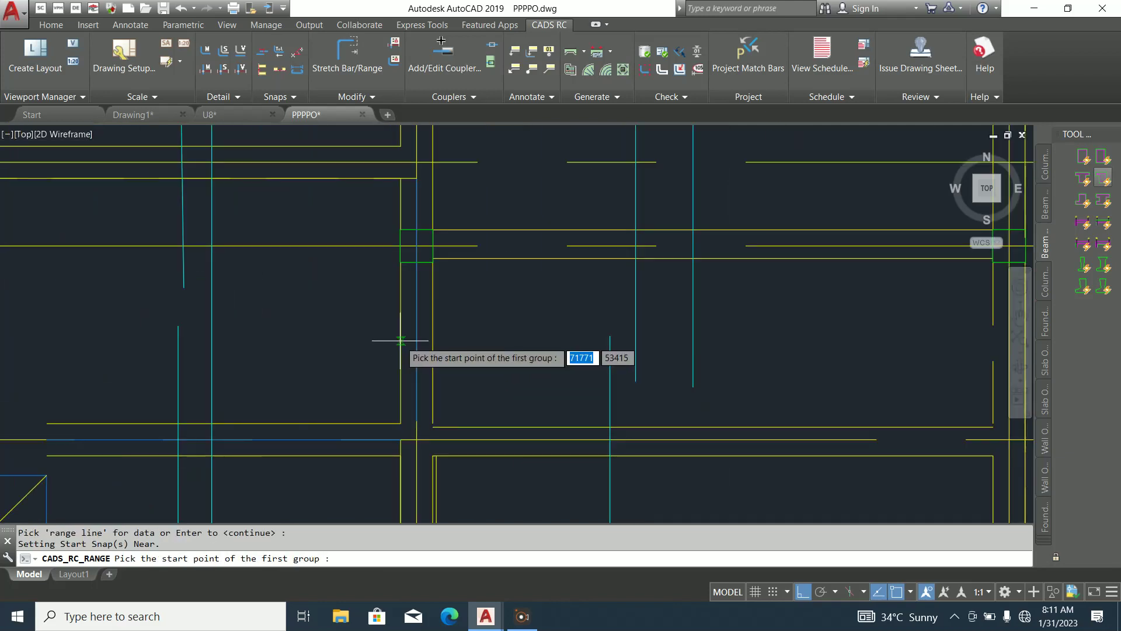
pyautogui.click(401, 340)
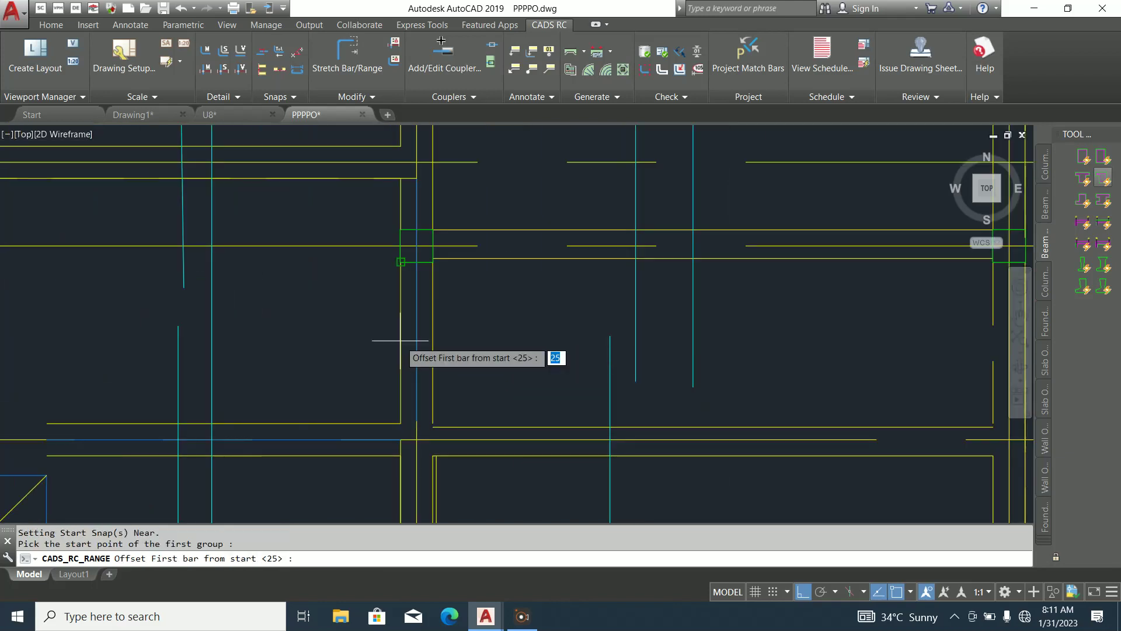
pyautogui.press('Return')
pyautogui.scroll(-3, 520, 365)
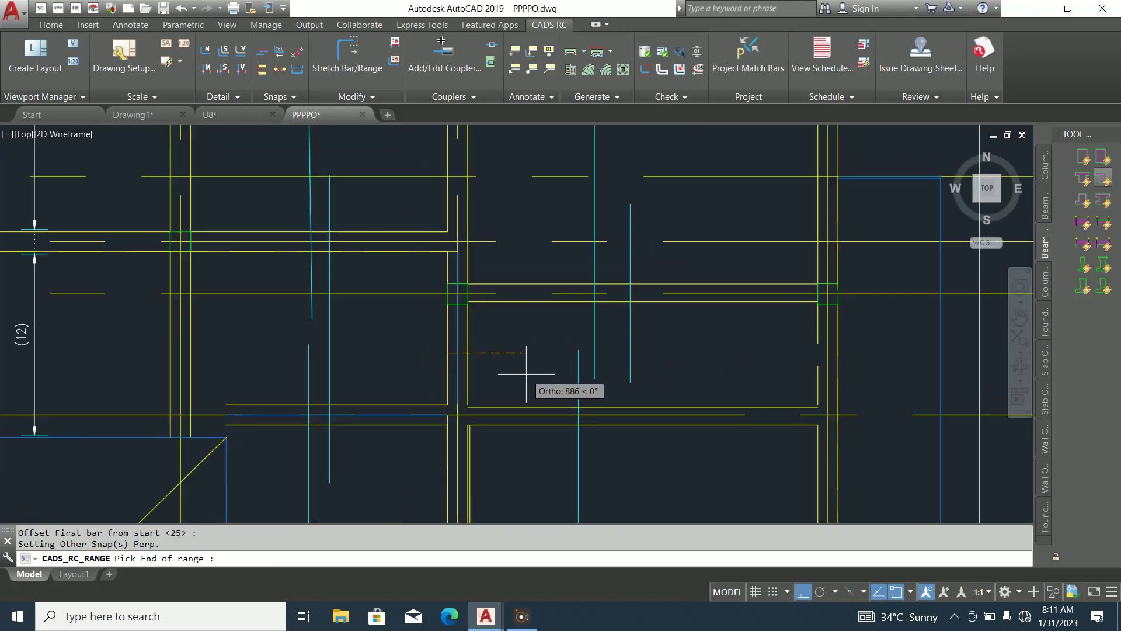
pyautogui.scroll(4, 754, 369)
pyautogui.click(658, 348)
pyautogui.press('Return')
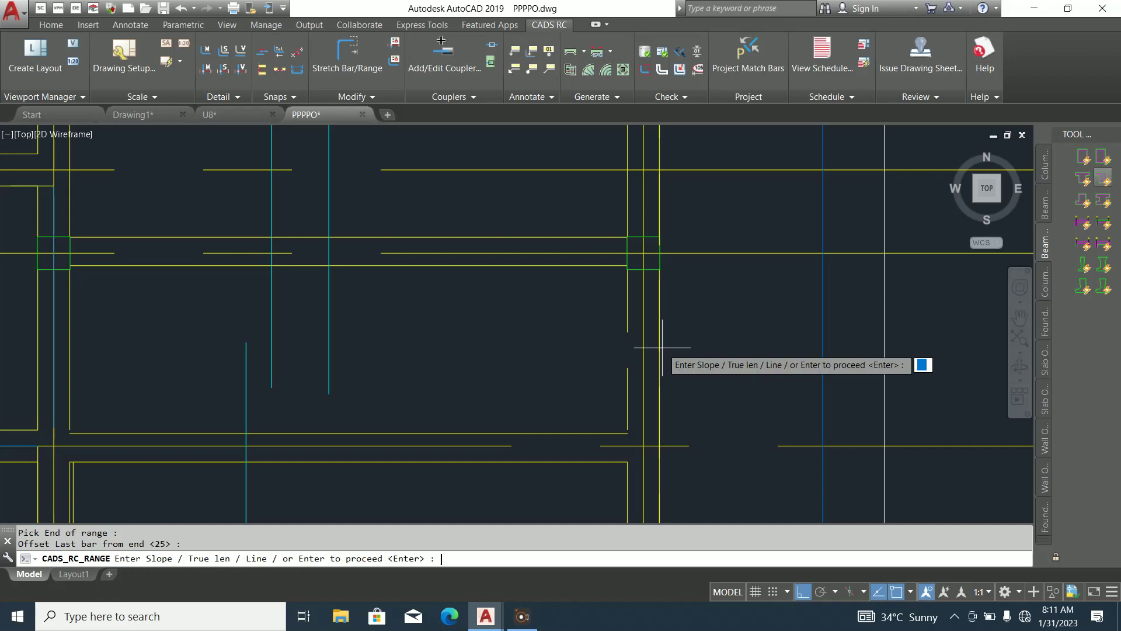
pyautogui.press('Return')
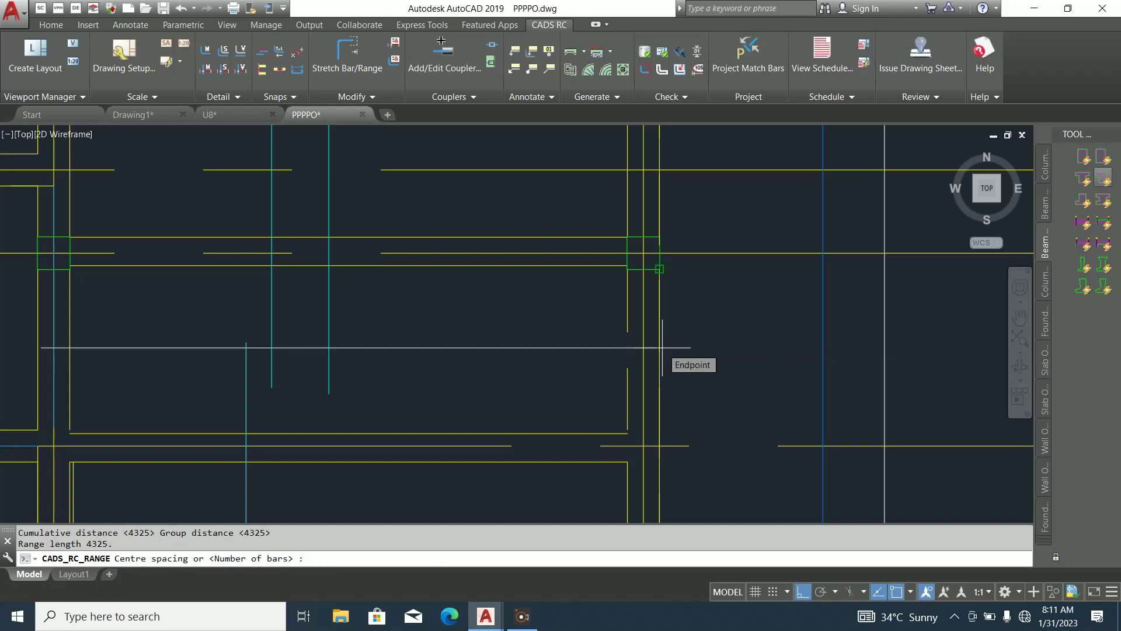
# Set the bars' centre spacing to 200 and place the range label outside grid D, between grids X5 and 4
pyautogui.write('2')
pyautogui.press('Return')
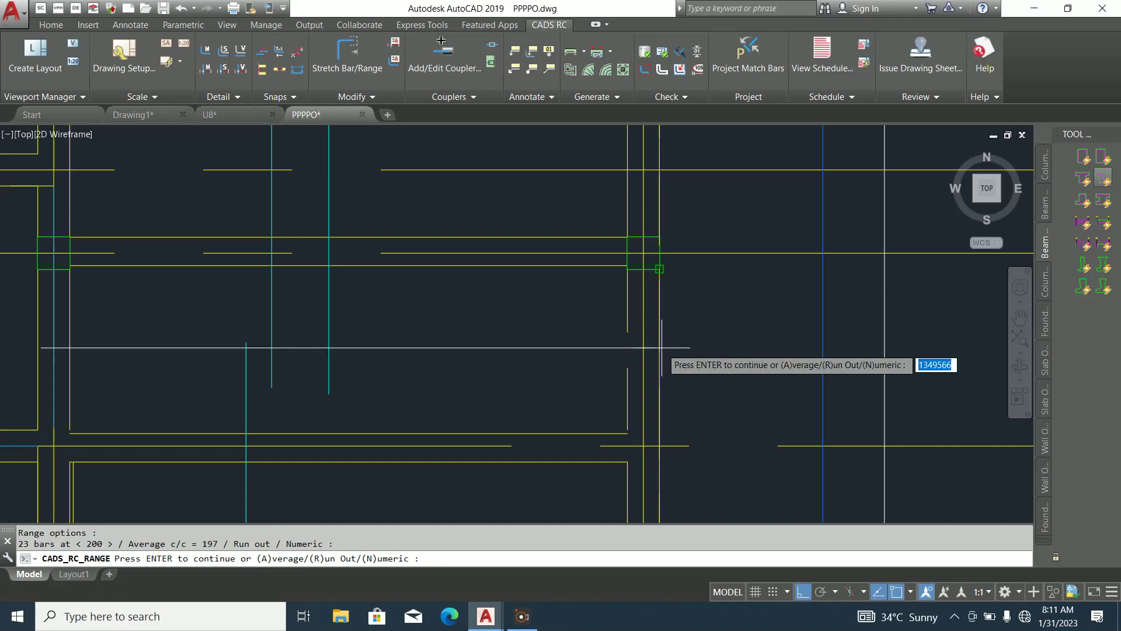
pyautogui.press('Return')
pyautogui.press('Return')
pyautogui.press('Return')
pyautogui.click(727, 330)
pyautogui.scroll(-2, 648, 380)
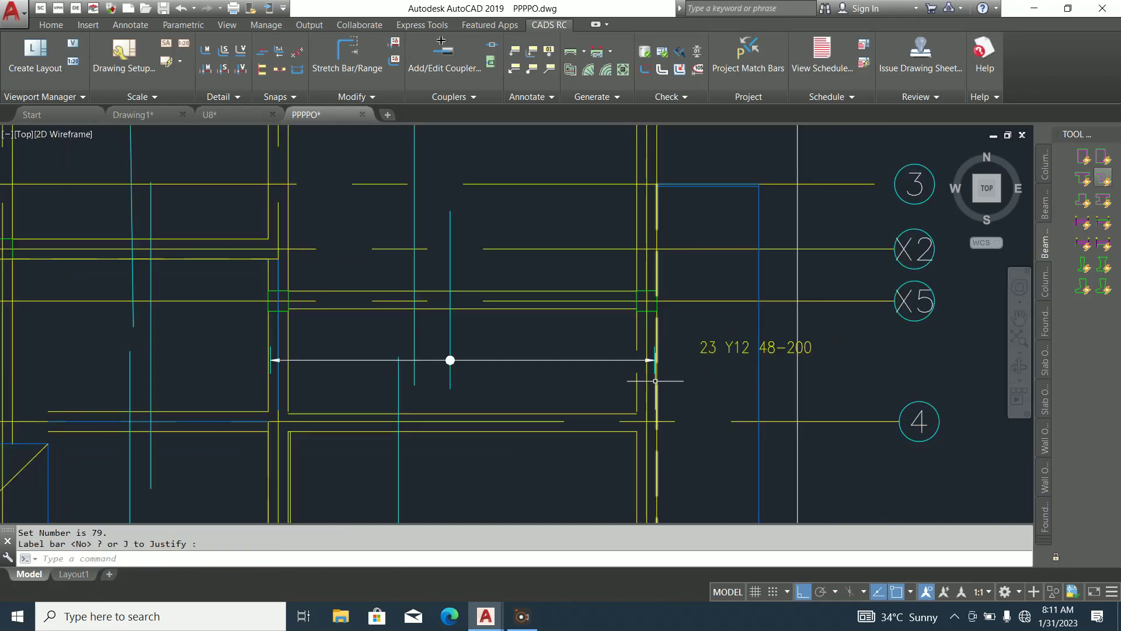
# Erase the label outside grid D and the range line between grids X5 and 4 with the Erase Bar View option
pyautogui.click(703, 360)
pyautogui.click(702, 338)
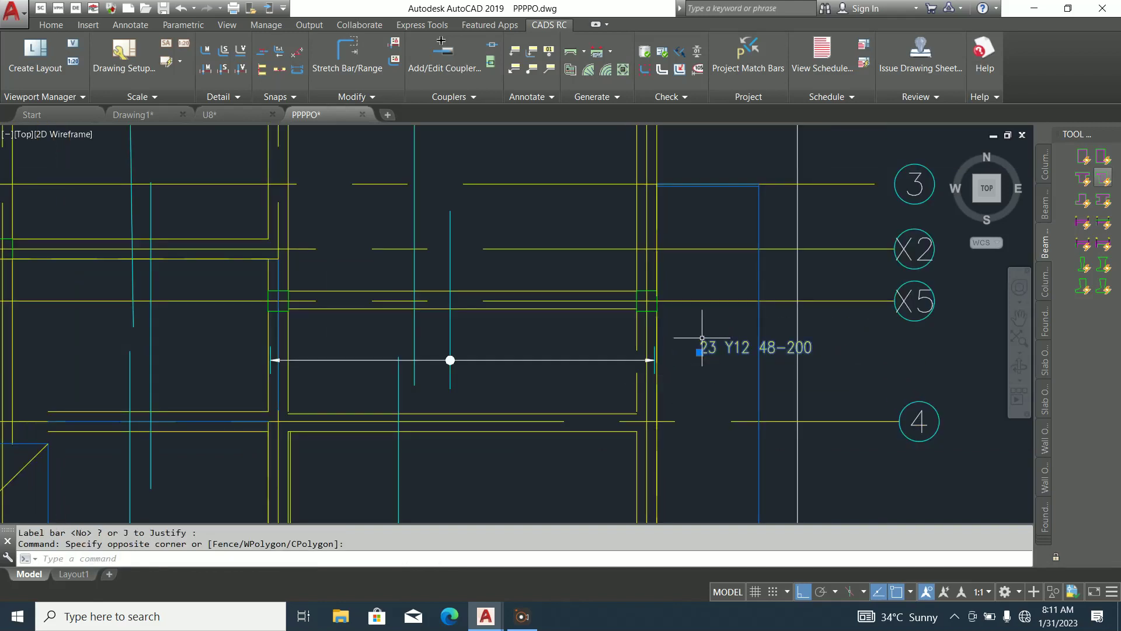
pyautogui.press('Delete')
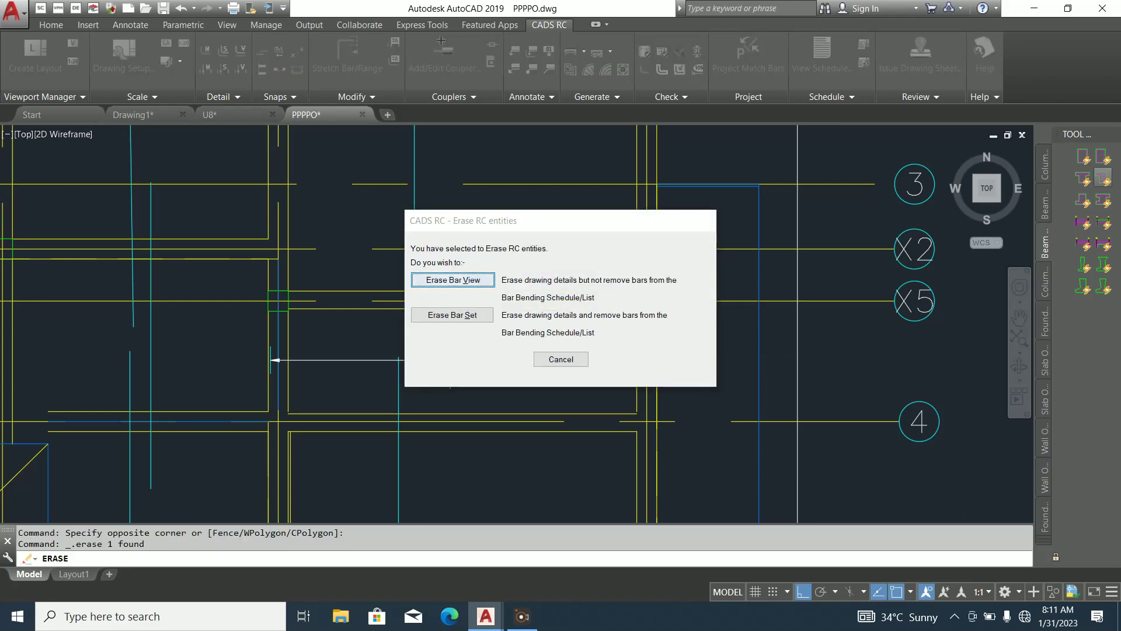
pyautogui.press('Return')
pyautogui.click(544, 375)
pyautogui.click(505, 345)
pyautogui.press('Delete')
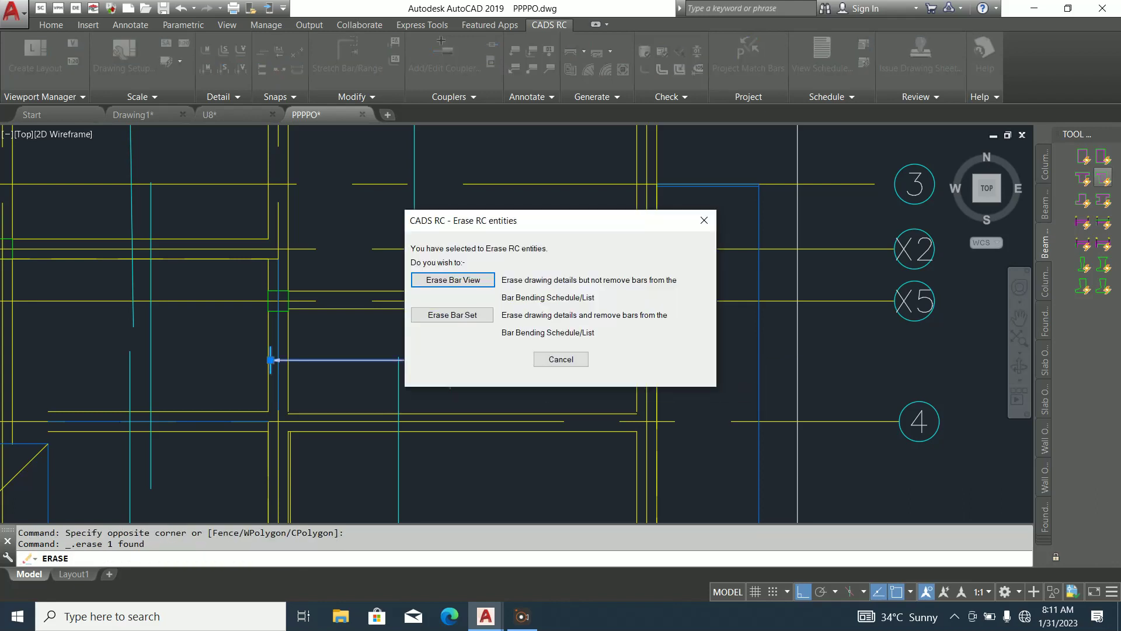
pyautogui.press('Return')
pyautogui.scroll(-2, 478, 368)
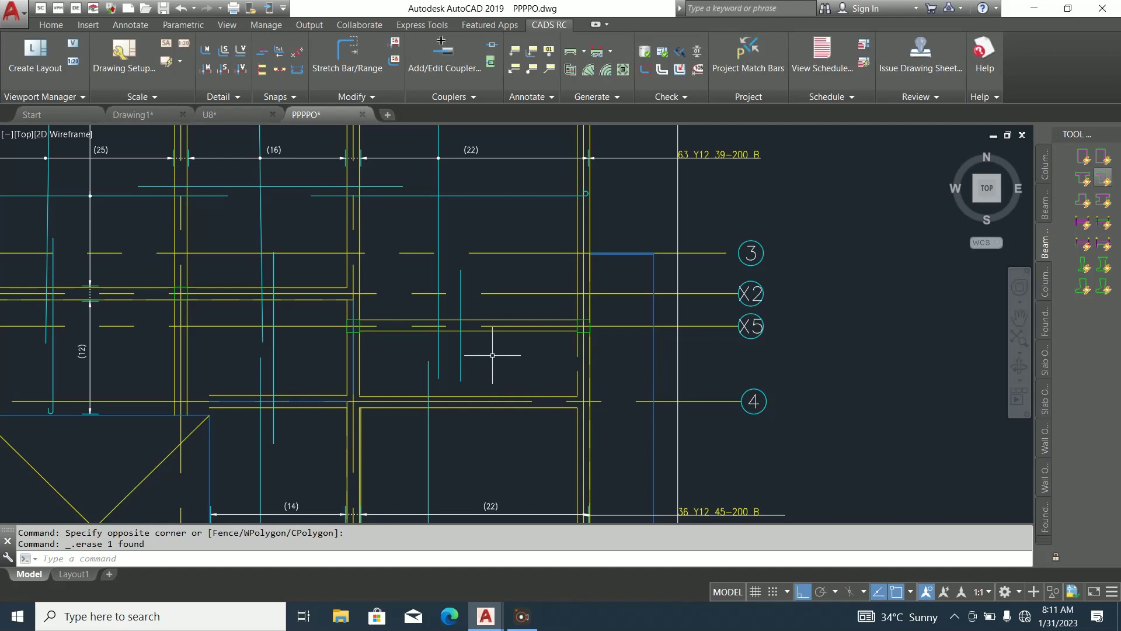
pyautogui.scroll(2, 467, 288)
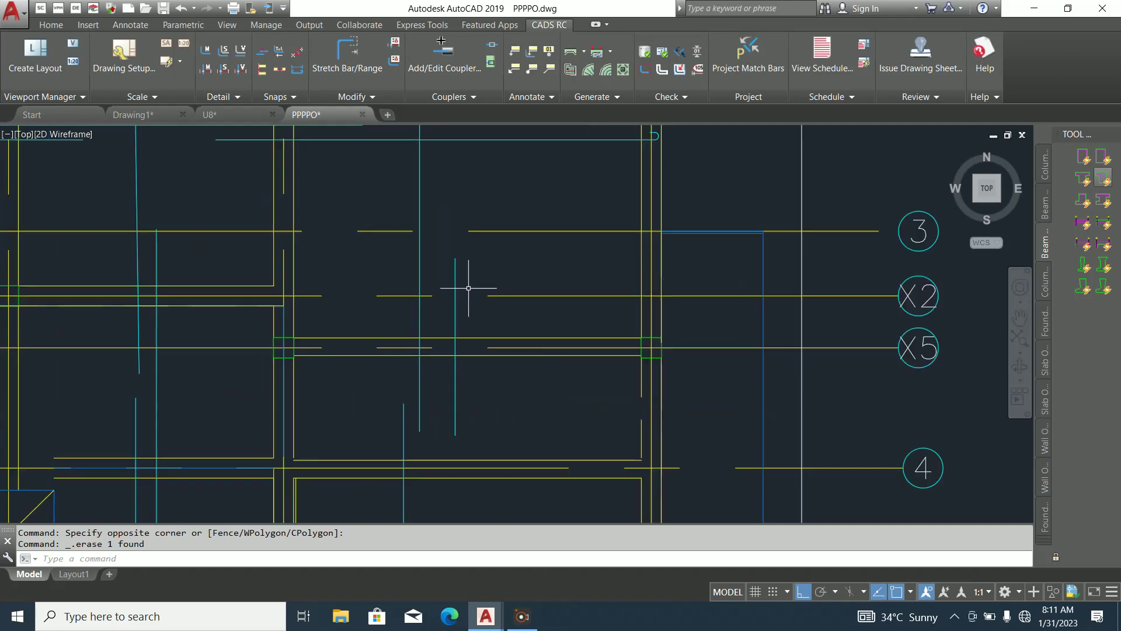
pyautogui.click(462, 304)
pyautogui.click(456, 284)
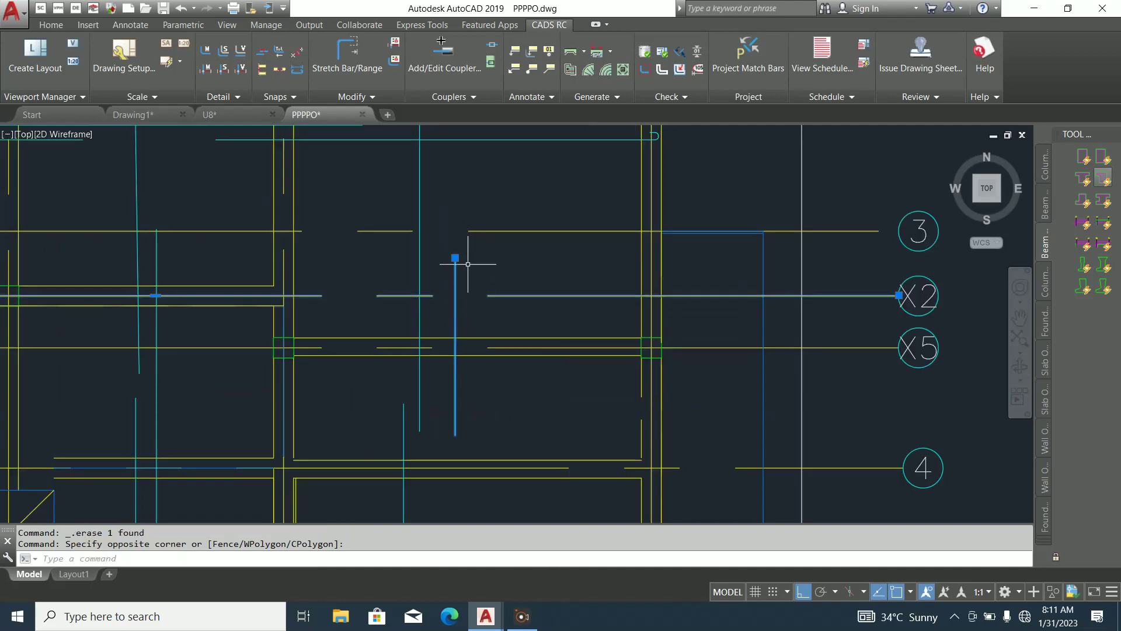
pyautogui.click(456, 257)
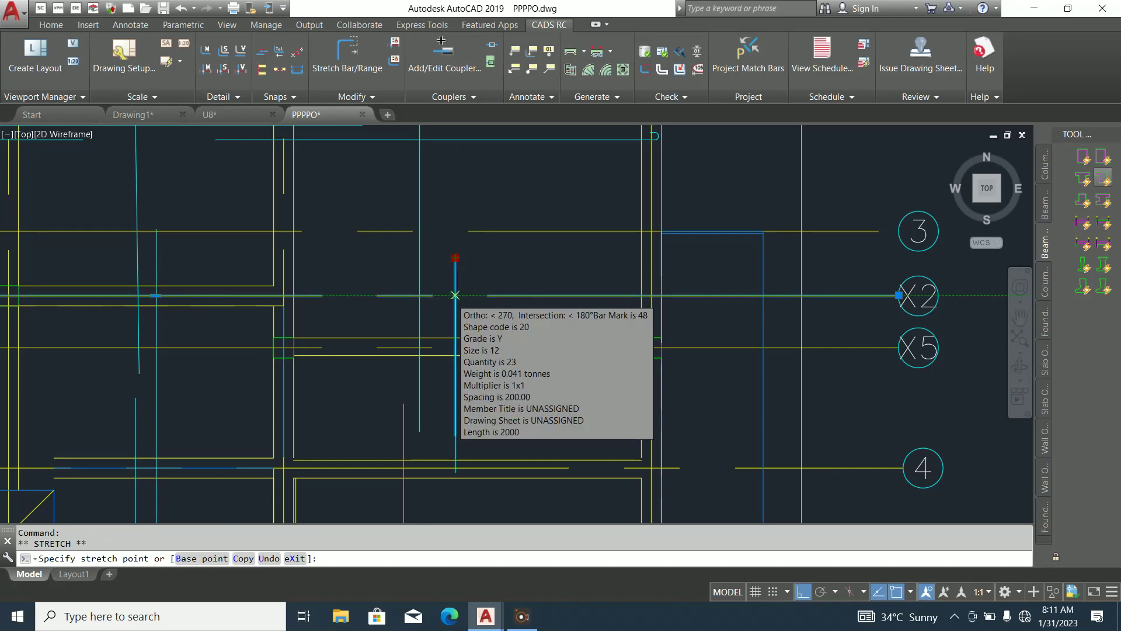
pyautogui.press('Escape')
pyautogui.scroll(-2, 464, 279)
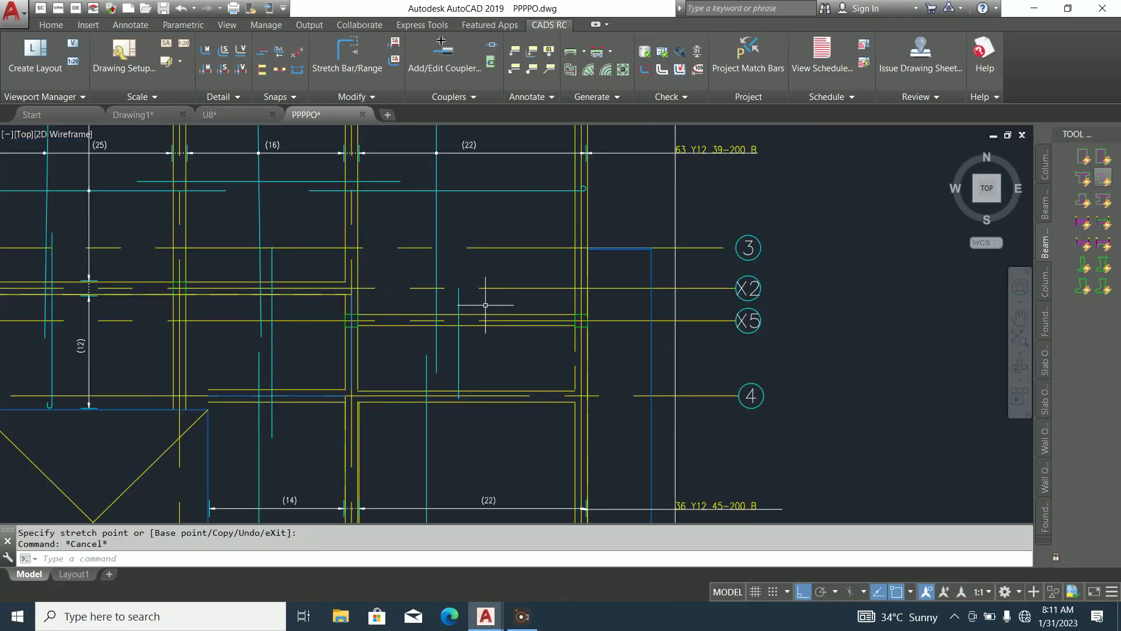
pyautogui.hotkey('ctrl', 'z')
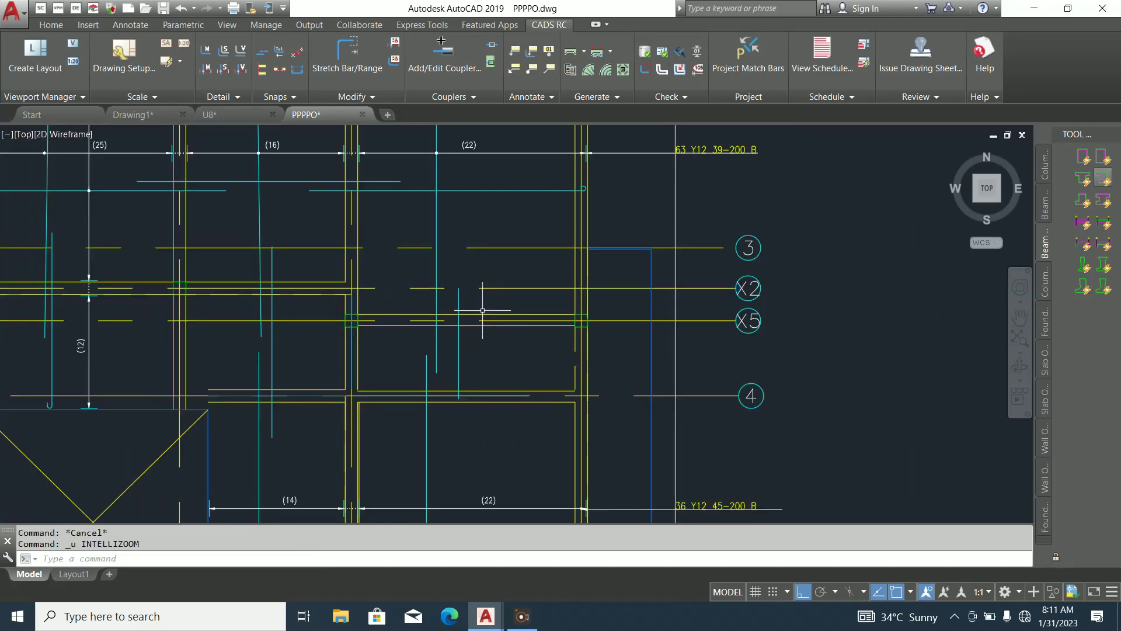
pyautogui.hotkey('ctrl', 'z')
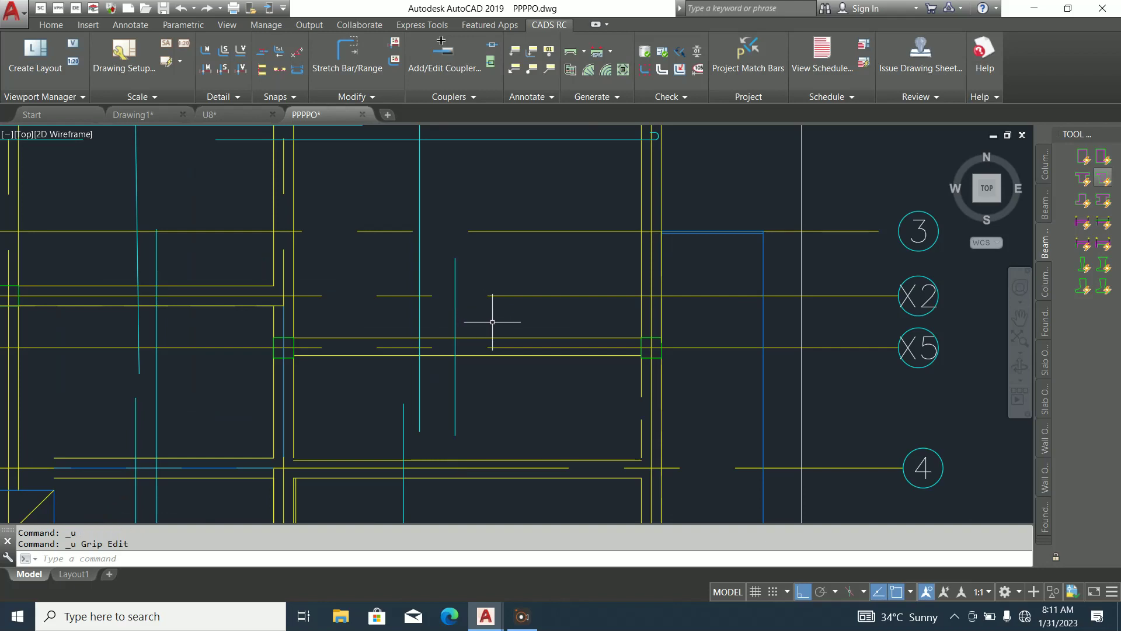
# Offset the upper edge of the grid X5 beam, between grids C and D, 600 upward as a guide line
pyautogui.write('o')
pyautogui.press('Return')
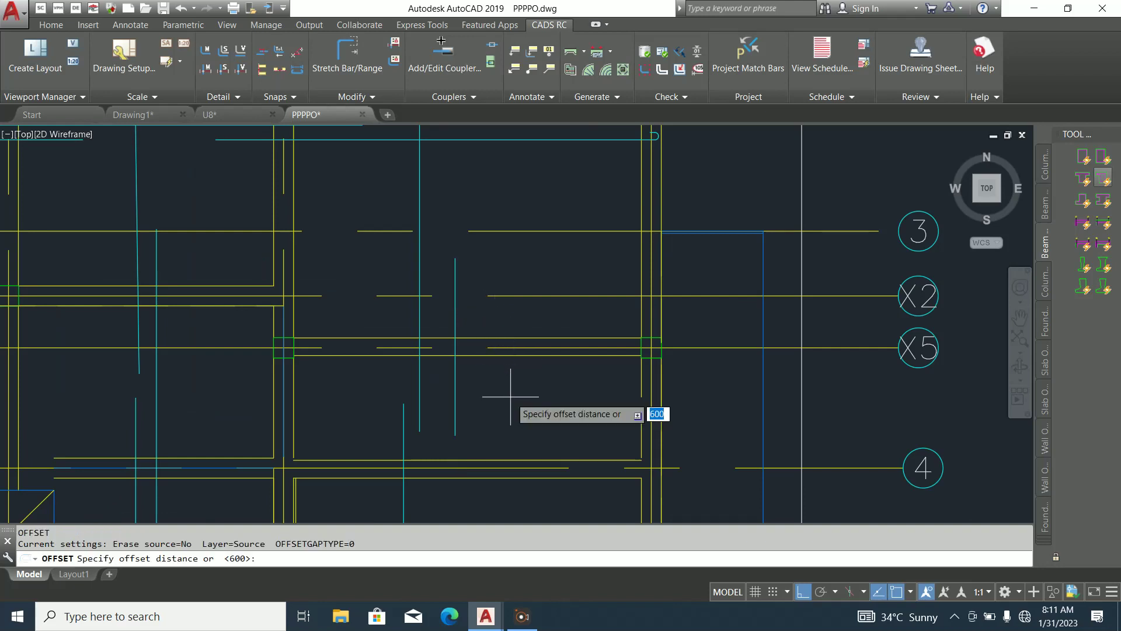
pyautogui.press('Return')
pyautogui.click(499, 338)
pyautogui.click(472, 261)
pyautogui.press('Escape')
# Move the bar crossing the grid X5 beam so its upper end meets the guide line, and erase that line
pyautogui.click(455, 265)
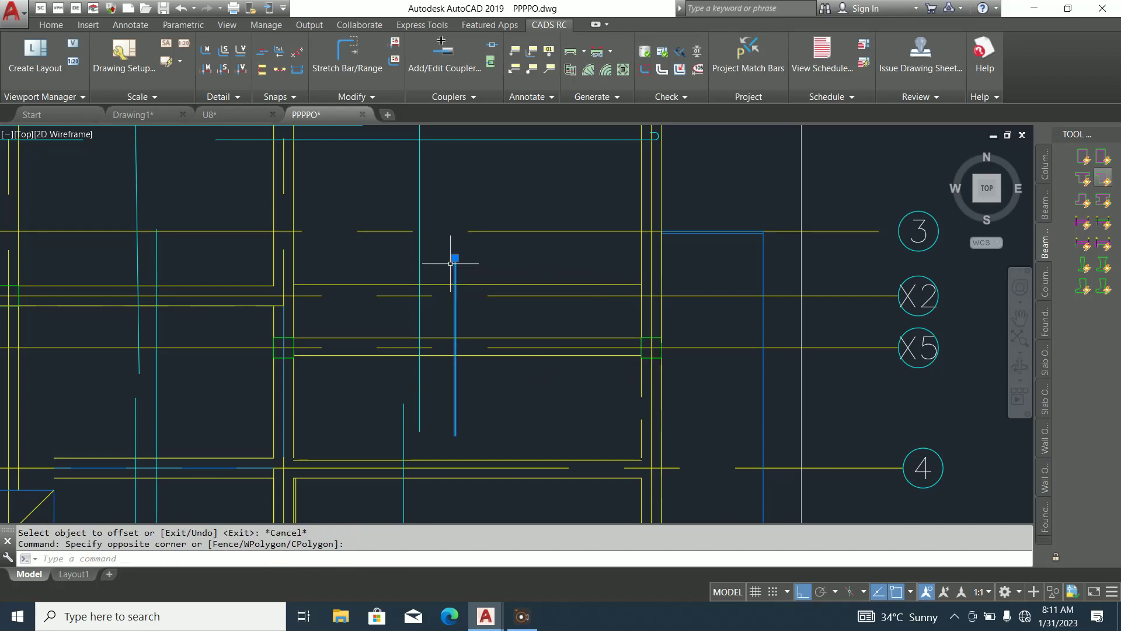
pyautogui.click(454, 258)
pyautogui.click(456, 284)
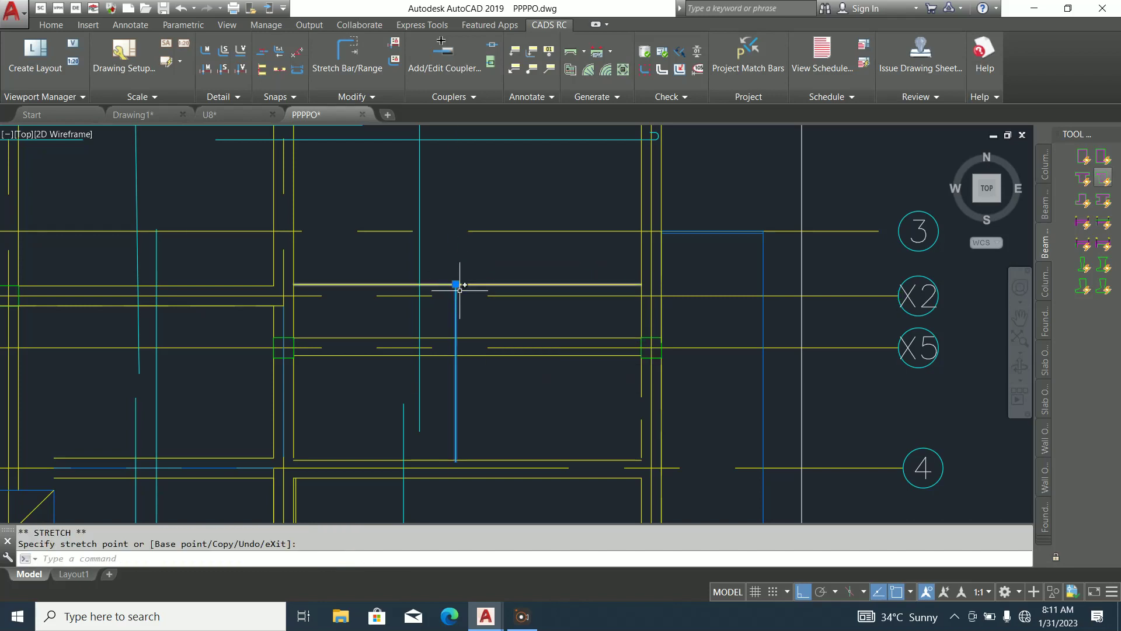
pyautogui.scroll(4, 460, 291)
pyautogui.press('Escape')
pyautogui.click(510, 280)
pyautogui.click(495, 237)
pyautogui.press('Delete')
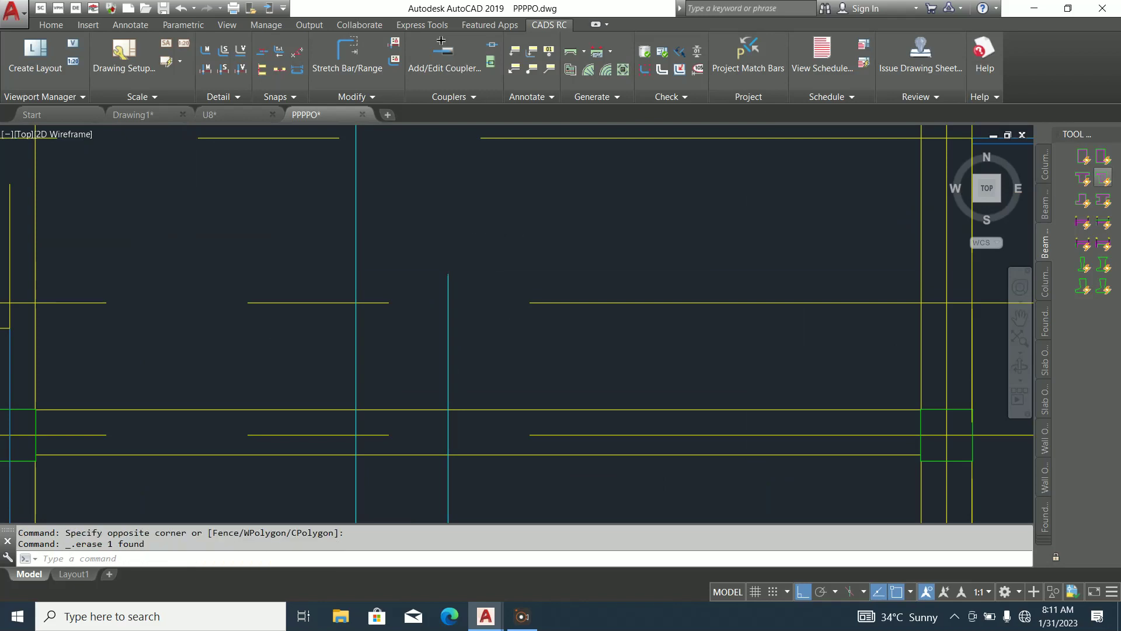
# Offset the lower edge of the grid 4 beam, between grids C and D, 600 downward as a guide line
pyautogui.scroll(-5, 497, 233)
pyautogui.scroll(4, 499, 327)
pyautogui.press('Escape')
pyautogui.press('Return')
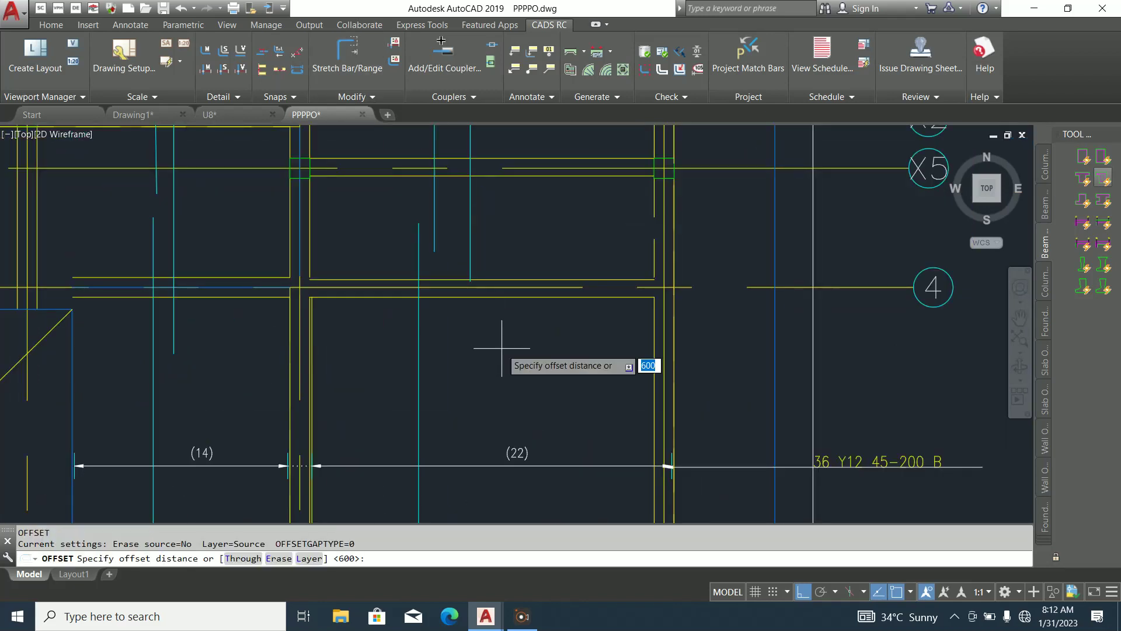
pyautogui.press('Return')
pyautogui.click(491, 297)
pyautogui.click(467, 373)
pyautogui.press('Escape')
# Try to stretch the bar's lower end past the grid 4 beam to the guide line, and undo it
pyautogui.click(491, 268)
pyautogui.click(455, 242)
pyautogui.press('Escape')
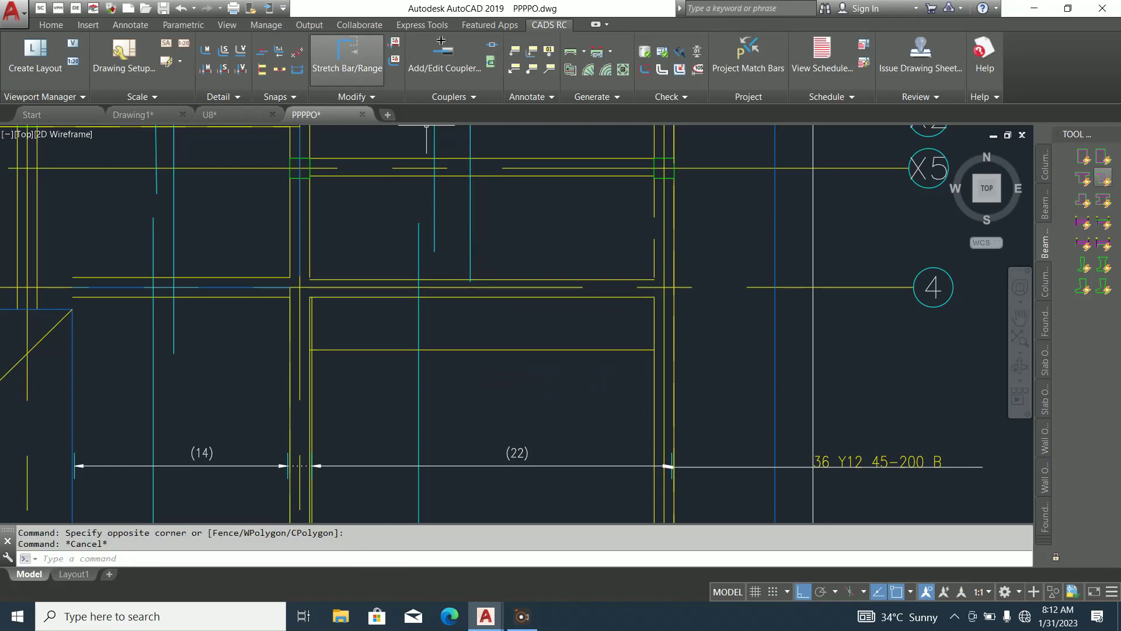
pyautogui.click(347, 52)
pyautogui.press('Return')
pyautogui.click(471, 271)
pyautogui.click(471, 273)
pyautogui.click(470, 353)
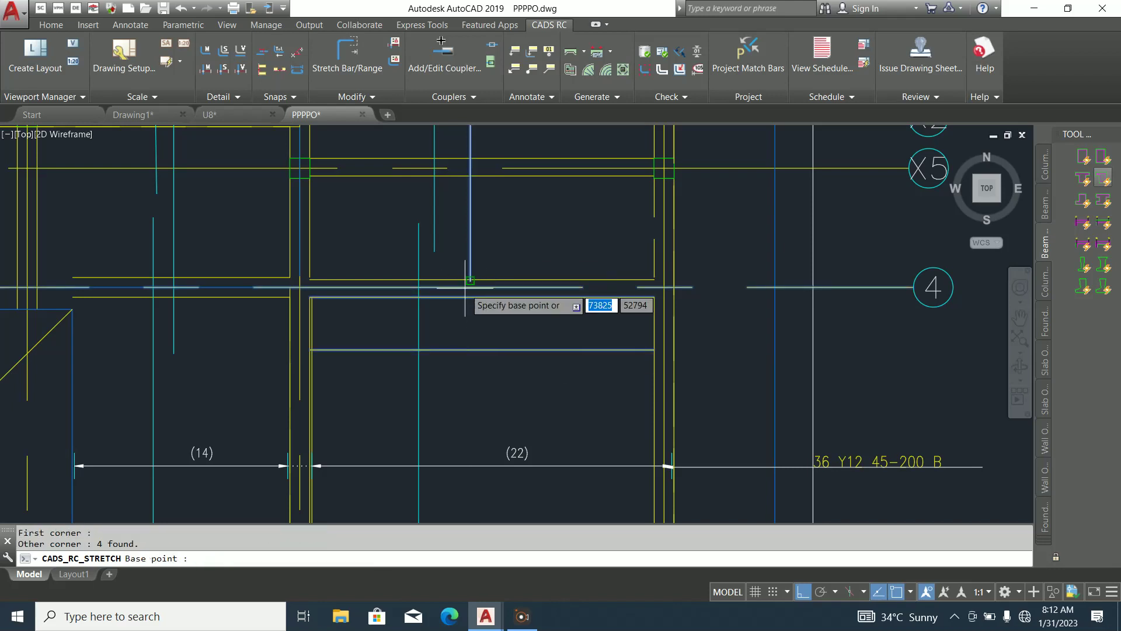
pyautogui.click(469, 282)
pyautogui.scroll(8, 463, 400)
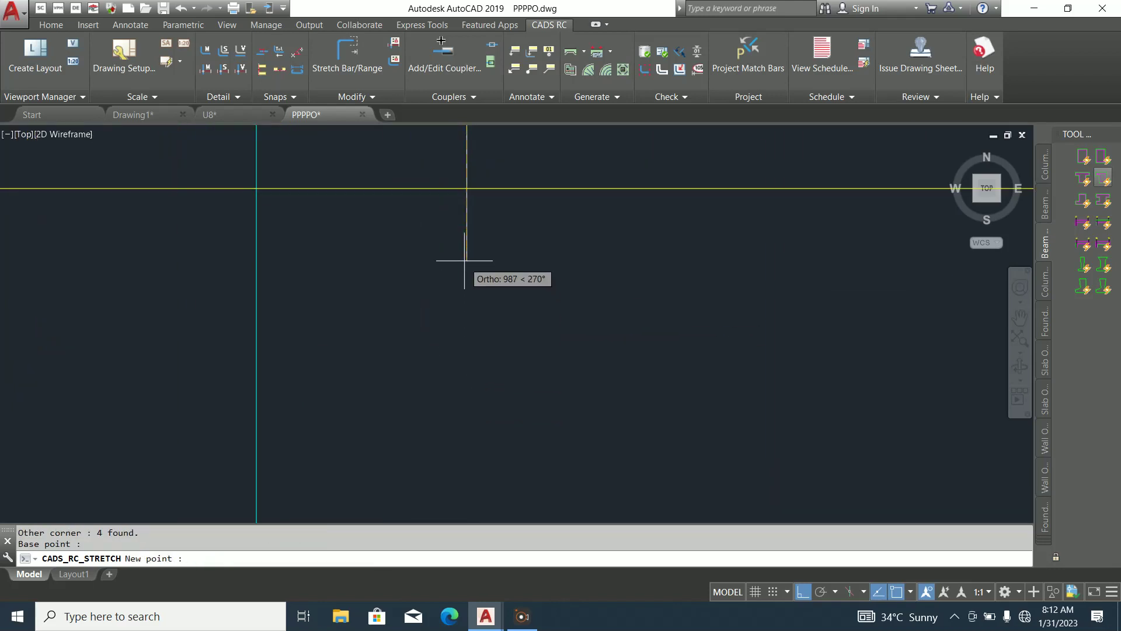
pyautogui.click(465, 223)
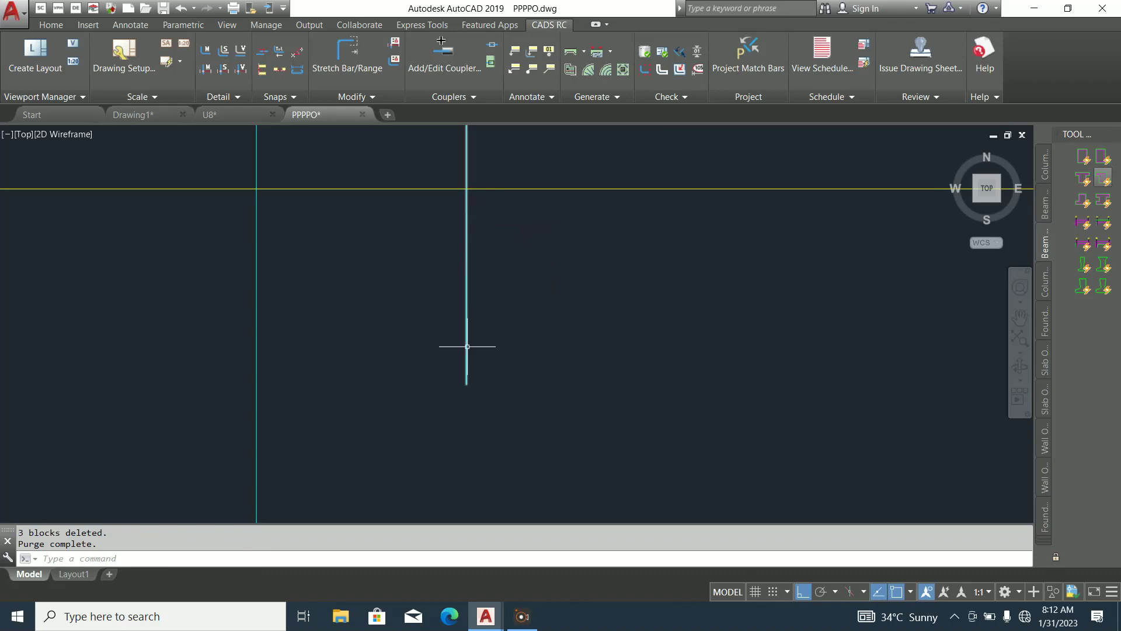
pyautogui.scroll(-5, 467, 345)
pyautogui.hotkey('ctrl', 'z')
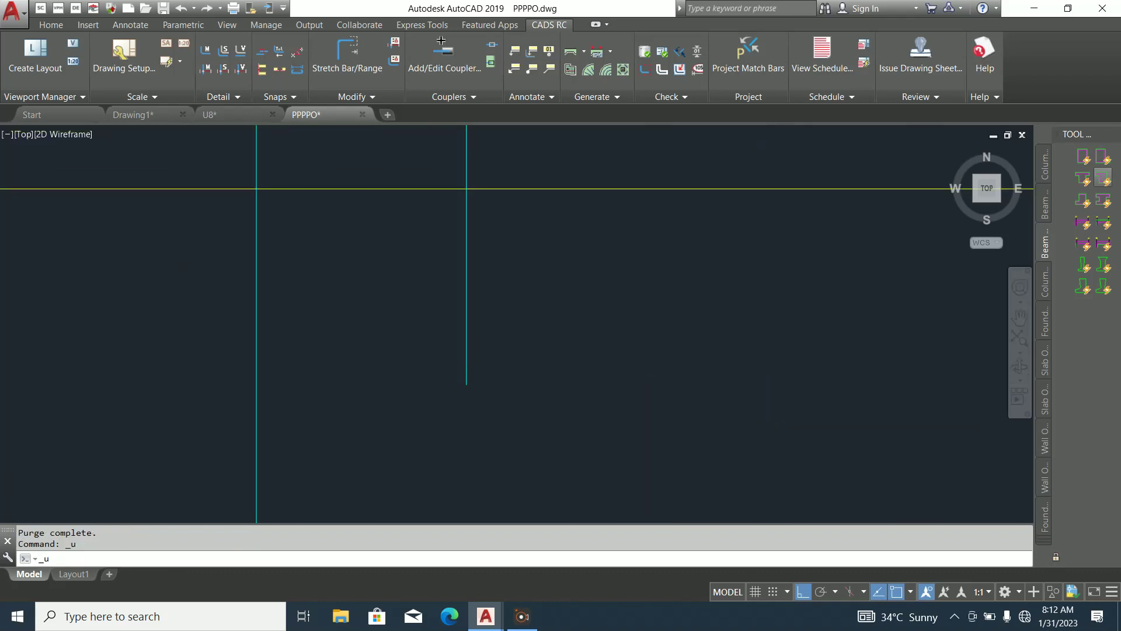
pyautogui.click(491, 253)
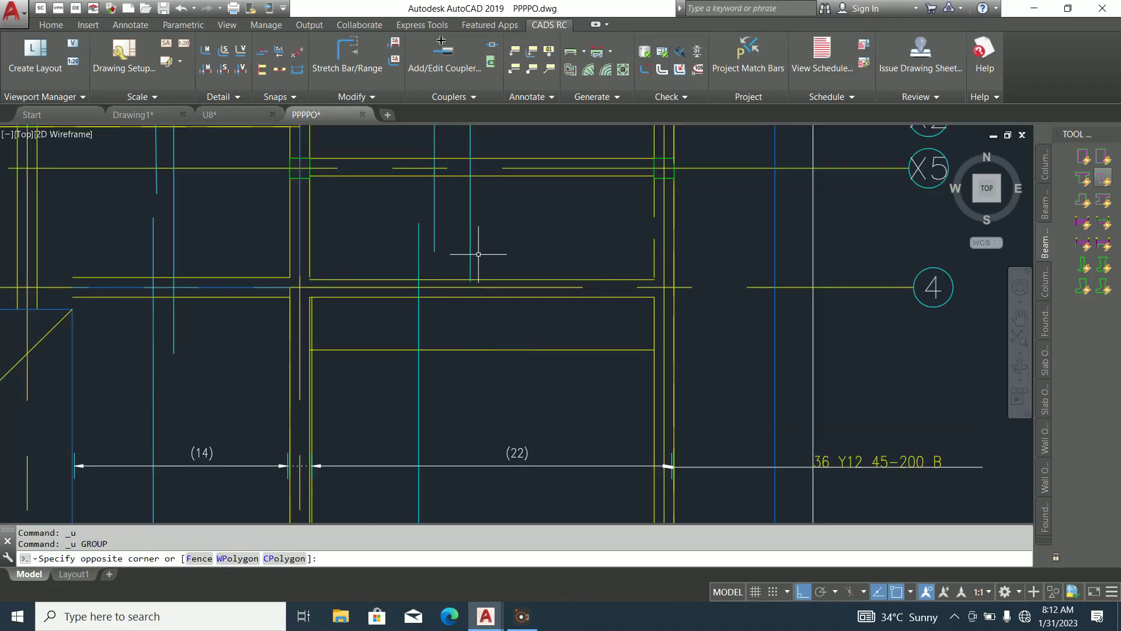
pyautogui.press('Escape')
# Stretch the lower end of the bar between grids C and D down to the guide line below the grid 4 beam
pyautogui.press('Return')
pyautogui.click(469, 251)
pyautogui.click(470, 281)
pyautogui.click(470, 351)
pyautogui.click(476, 283)
pyautogui.scroll(3, 464, 374)
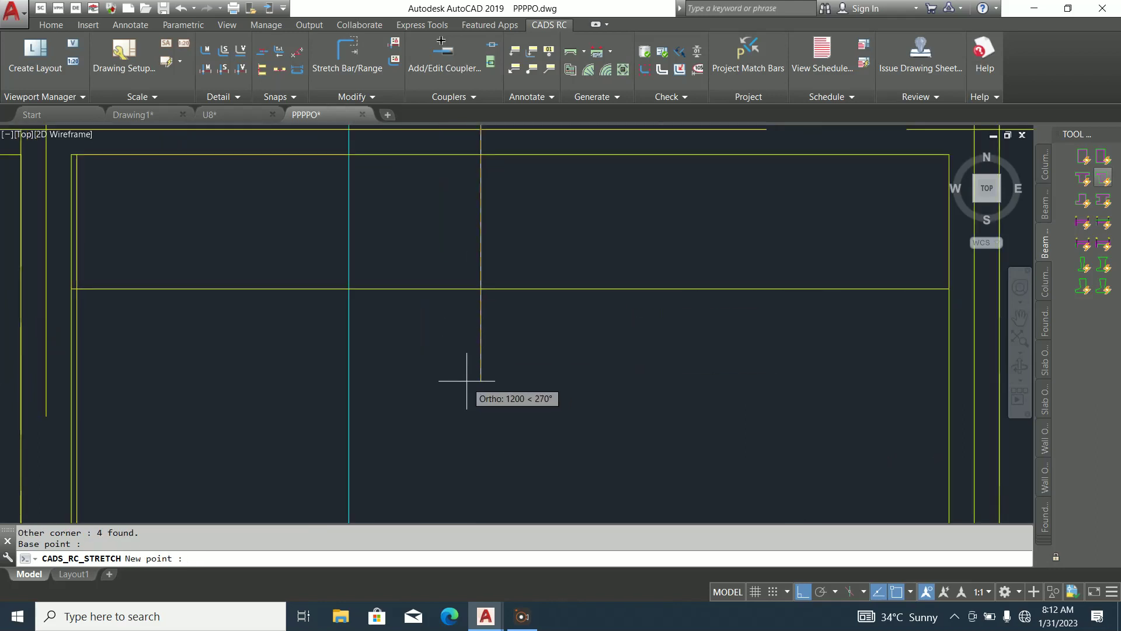
pyautogui.click(480, 296)
# Erase the guide line below the grid 4 beam
pyautogui.scroll(-2, 478, 325)
pyautogui.press('Escape')
pyautogui.click(575, 333)
pyautogui.click(507, 283)
pyautogui.press('Delete')
# Set up a Single Fixed Pitch range with a grade Y, size 12 bar, shape code 32, with dimension A of 2000
pyautogui.scroll(-6, 560, 351)
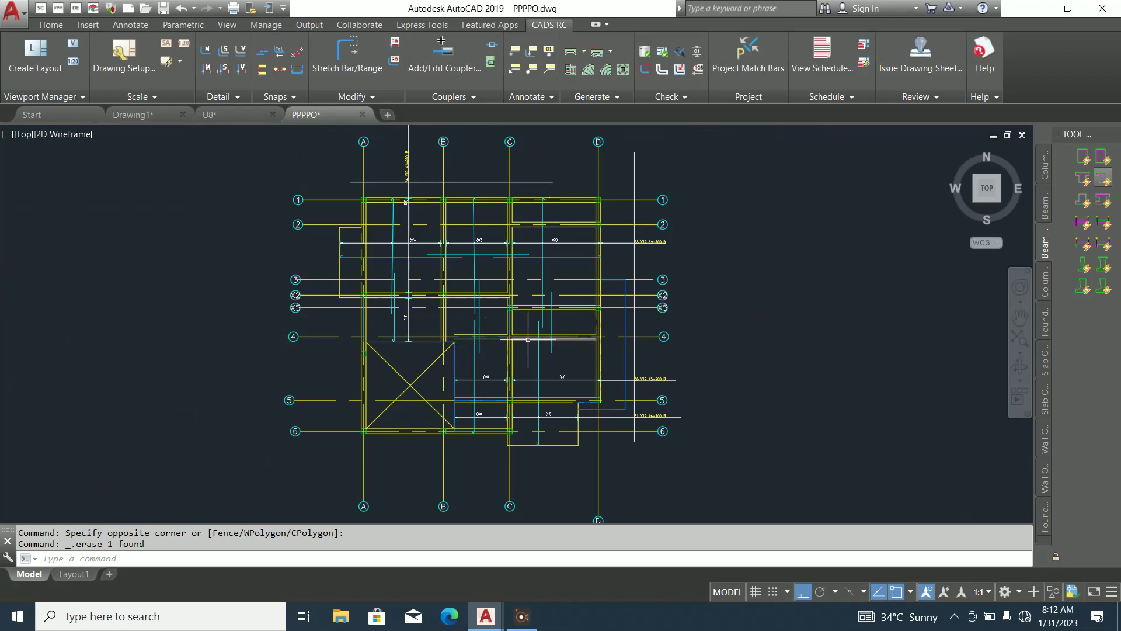
pyautogui.scroll(4, 530, 338)
pyautogui.scroll(-2, 556, 336)
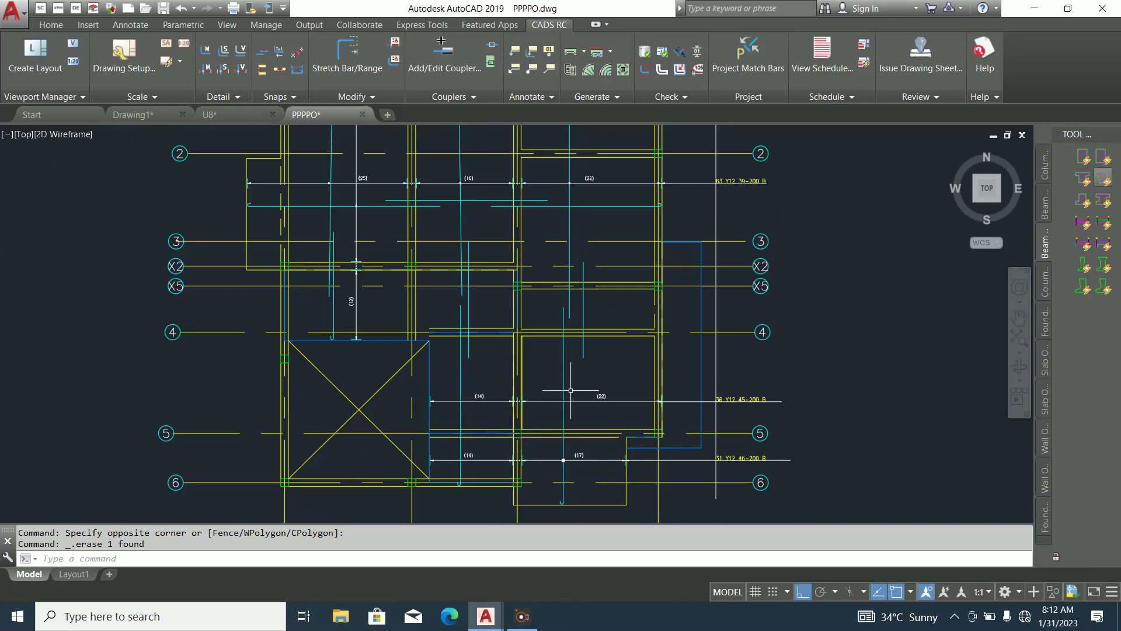
pyautogui.scroll(-2, 599, 413)
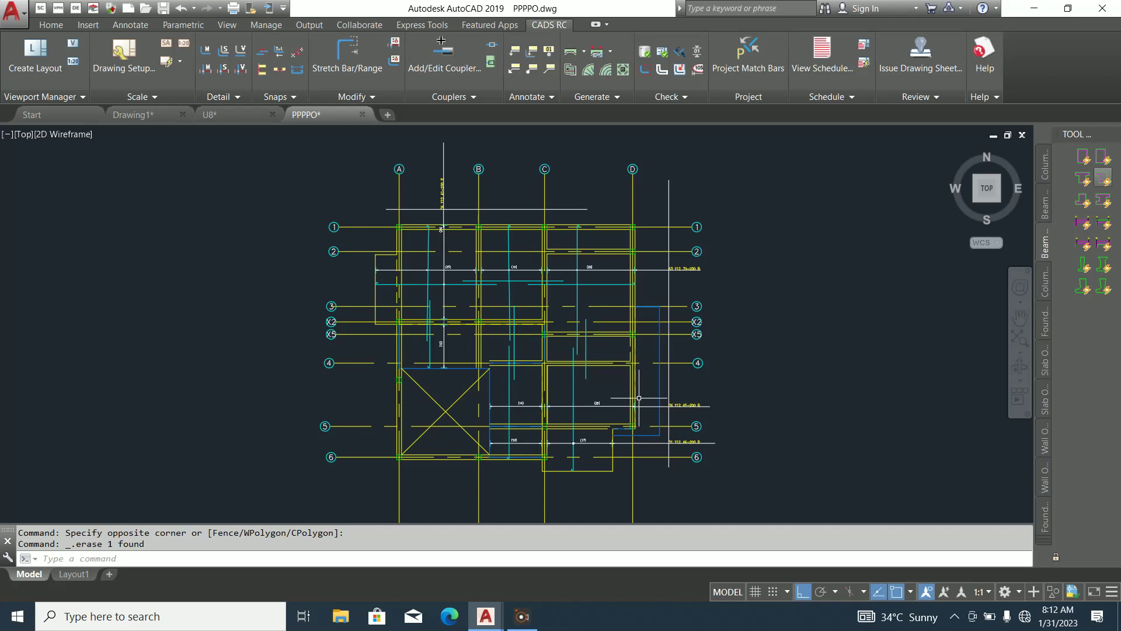
pyautogui.scroll(2, 639, 397)
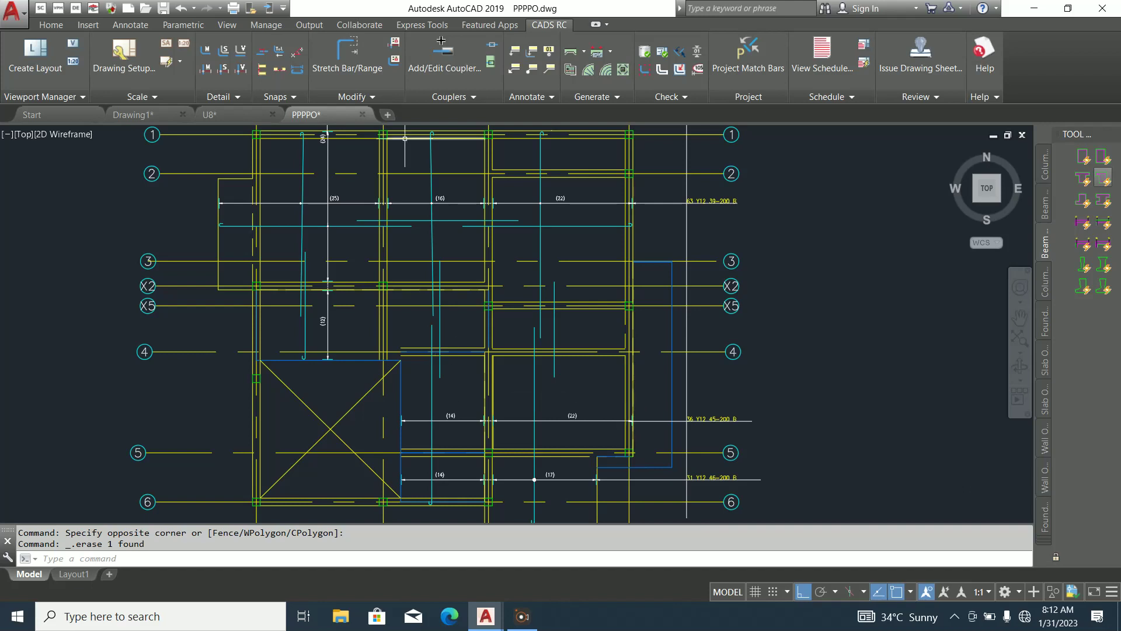
pyautogui.click(205, 68)
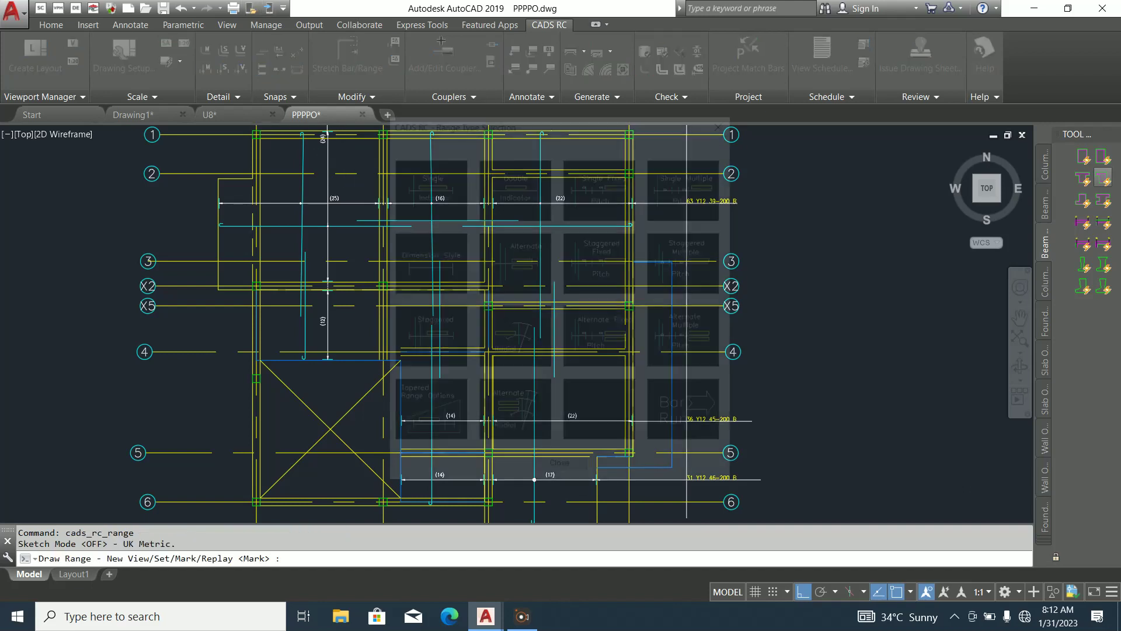
pyautogui.click(601, 186)
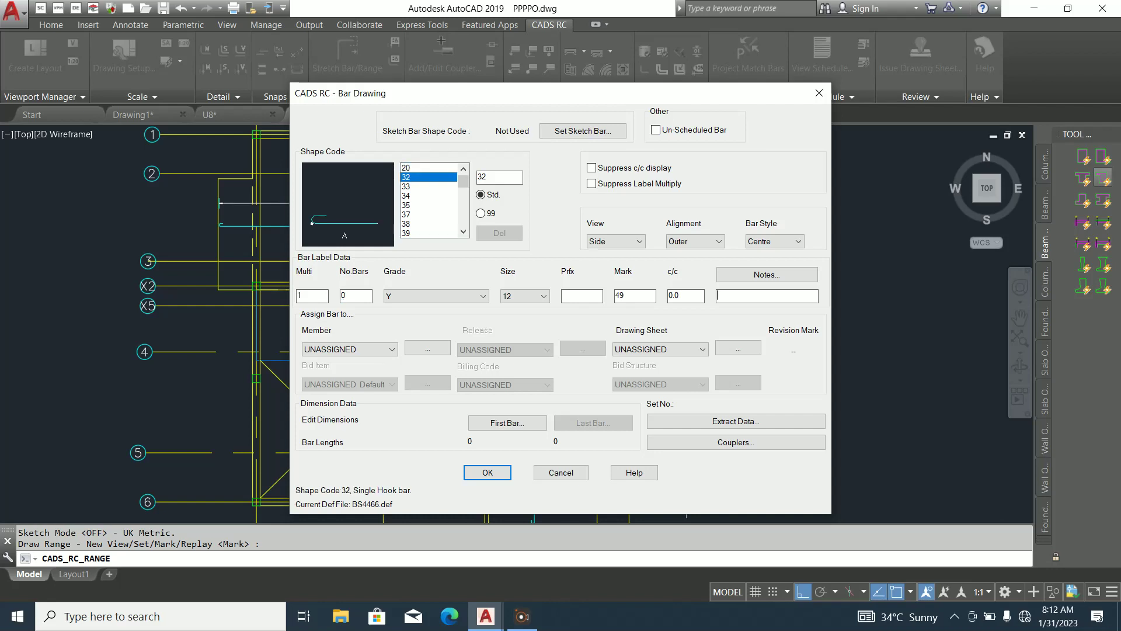
pyautogui.click(507, 422)
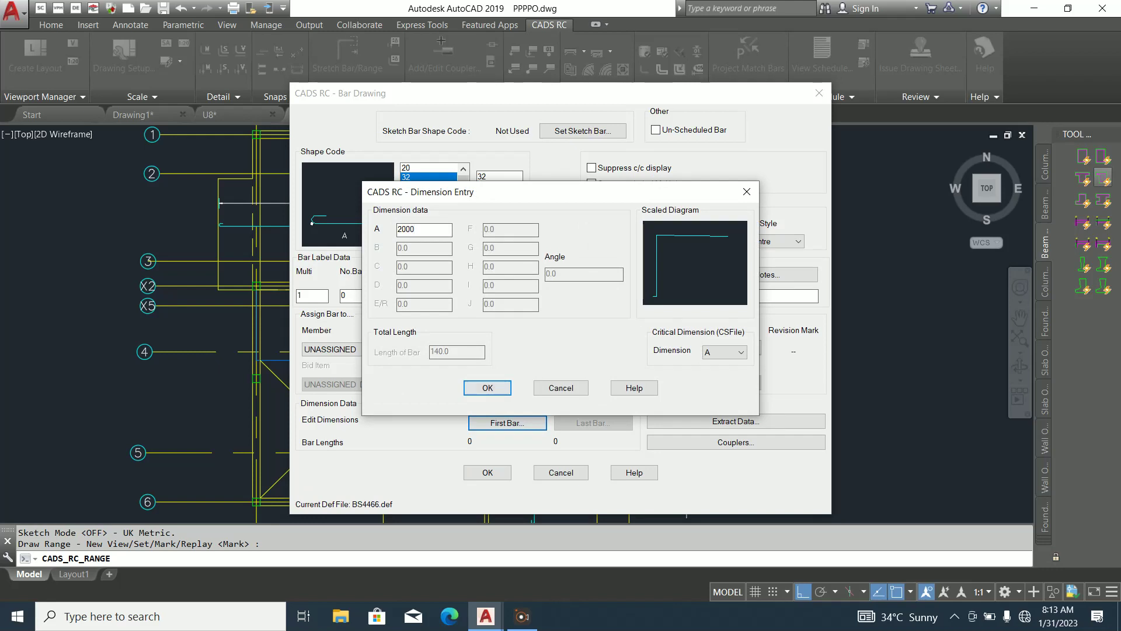
pyautogui.press('Return')
pyautogui.click(487, 471)
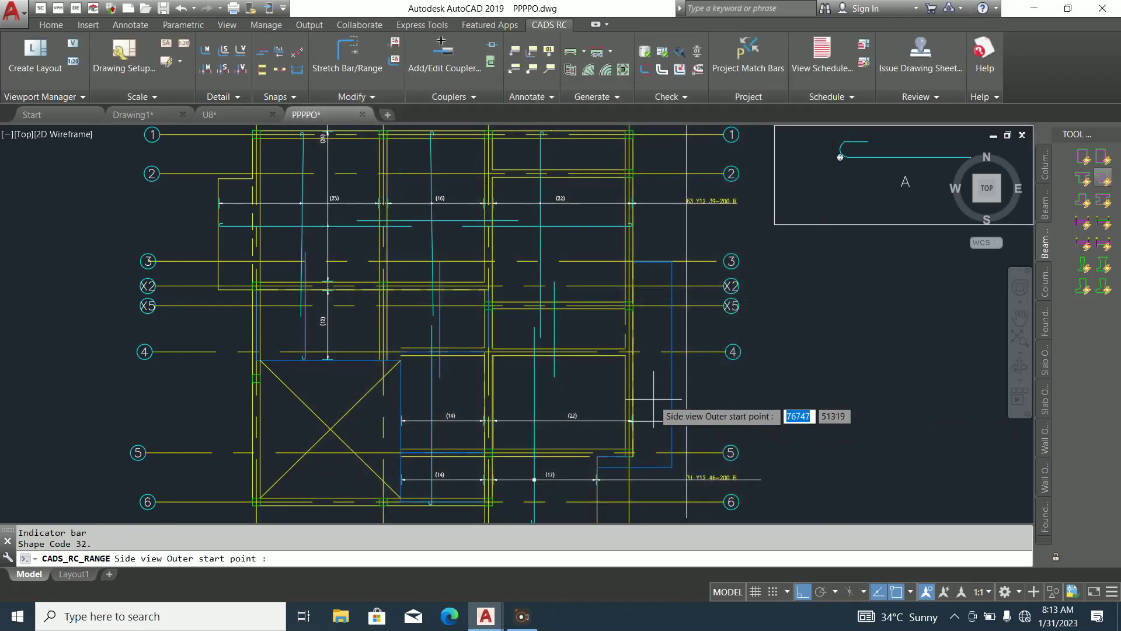
# Place the hooked bar horizontally across the grid D beam between grids 4 and 5, with its hook outside the beam
pyautogui.click(653, 398)
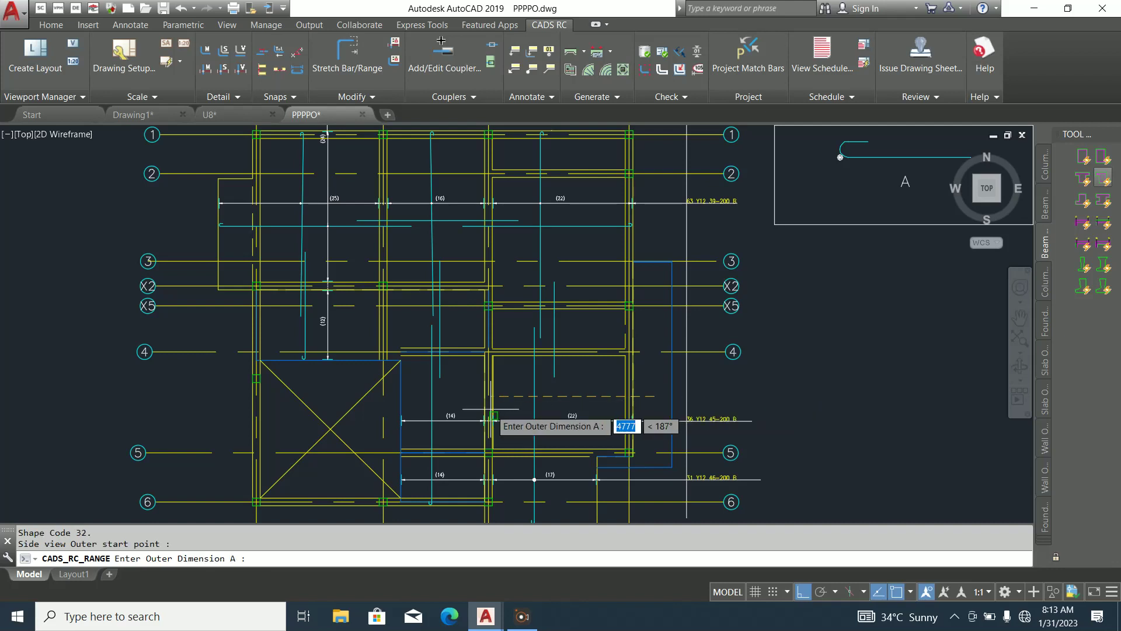
pyautogui.click(510, 405)
pyautogui.click(510, 405)
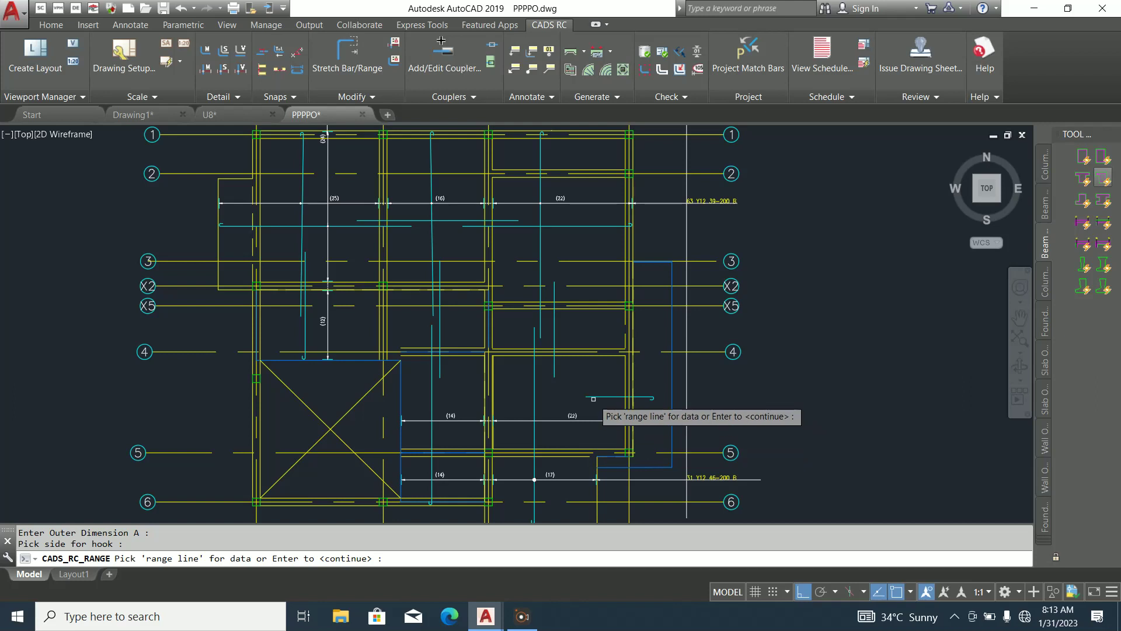
# Start the vertical bar range at the outer edge of the grid 1 beam between grids C and D, with a 25 first-bar offset
pyautogui.scroll(-2, 525, 300)
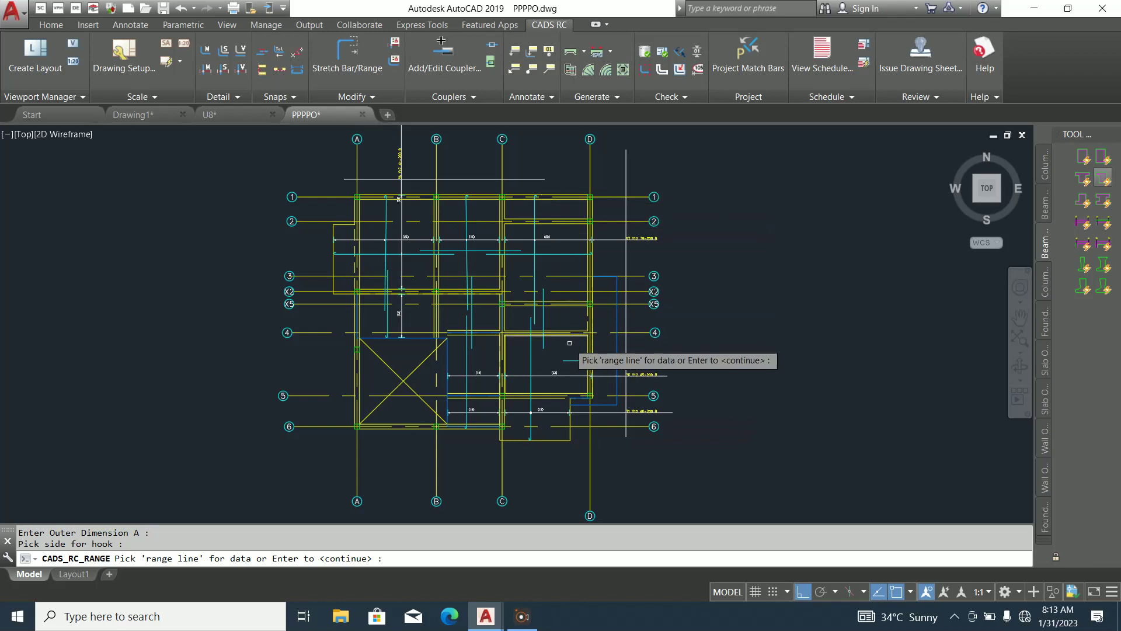
pyautogui.scroll(2, 565, 354)
pyautogui.scroll(-2, 532, 288)
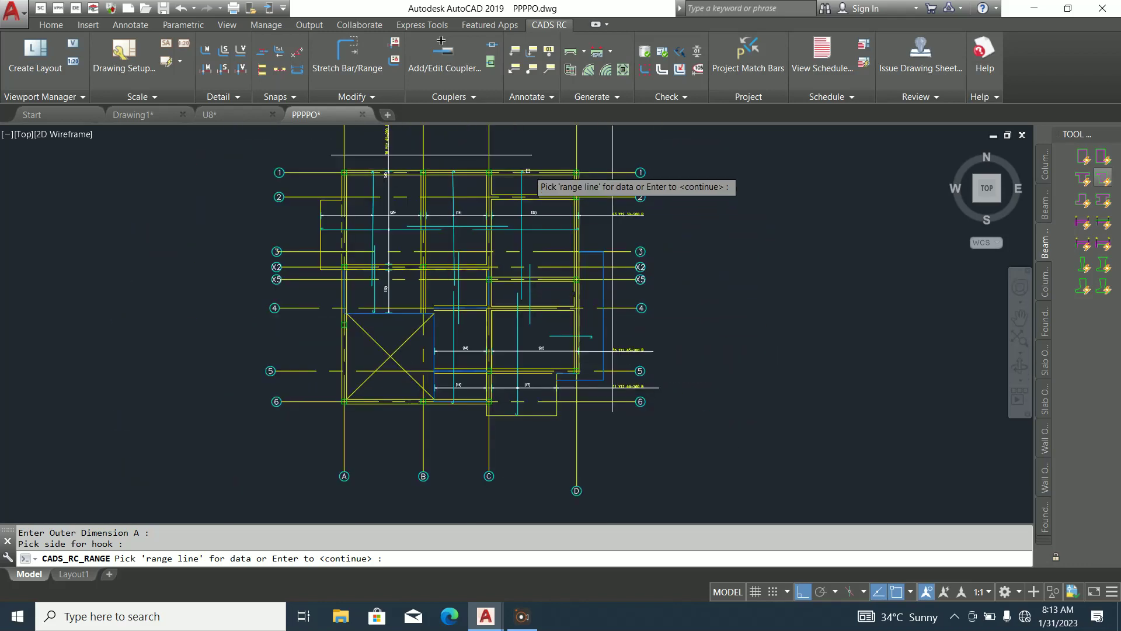
pyautogui.scroll(5, 537, 180)
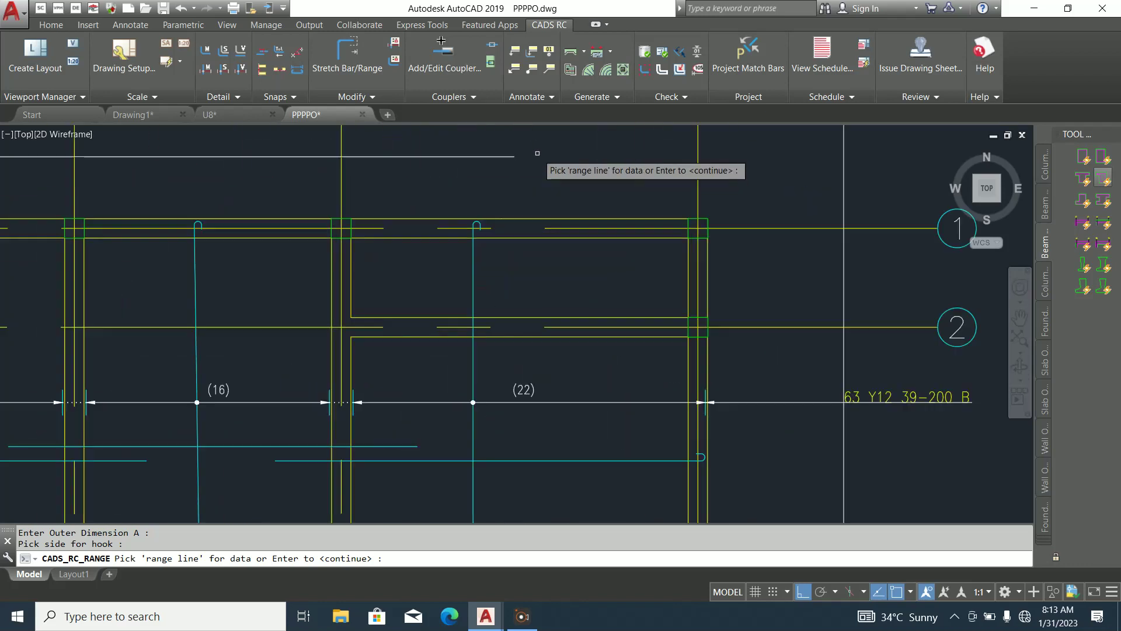
pyautogui.click(532, 217)
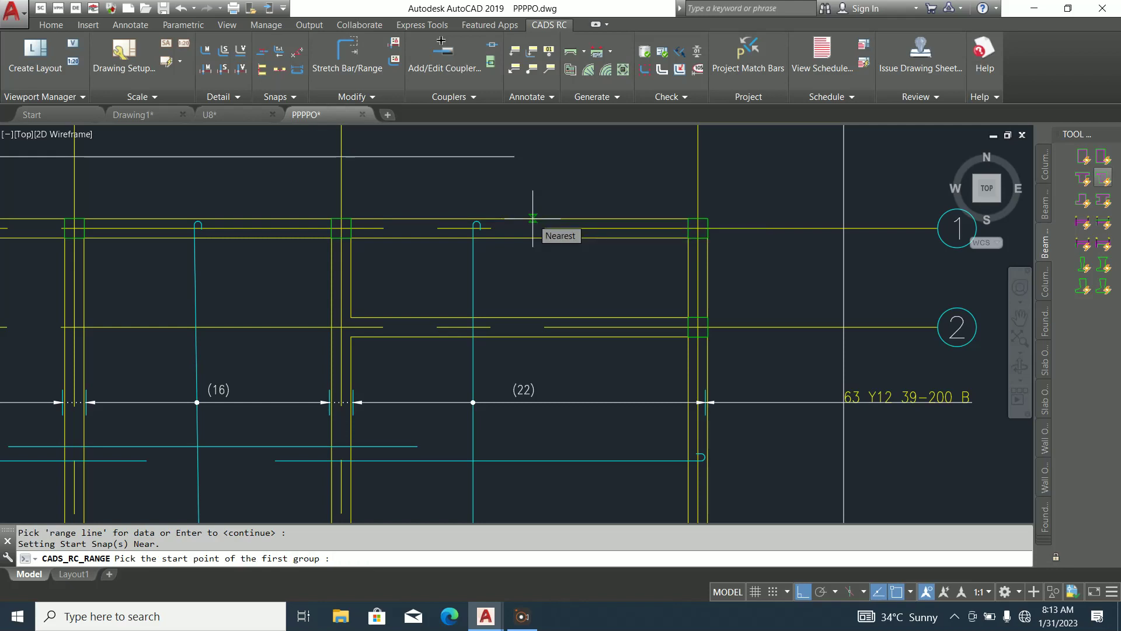
pyautogui.click(533, 217)
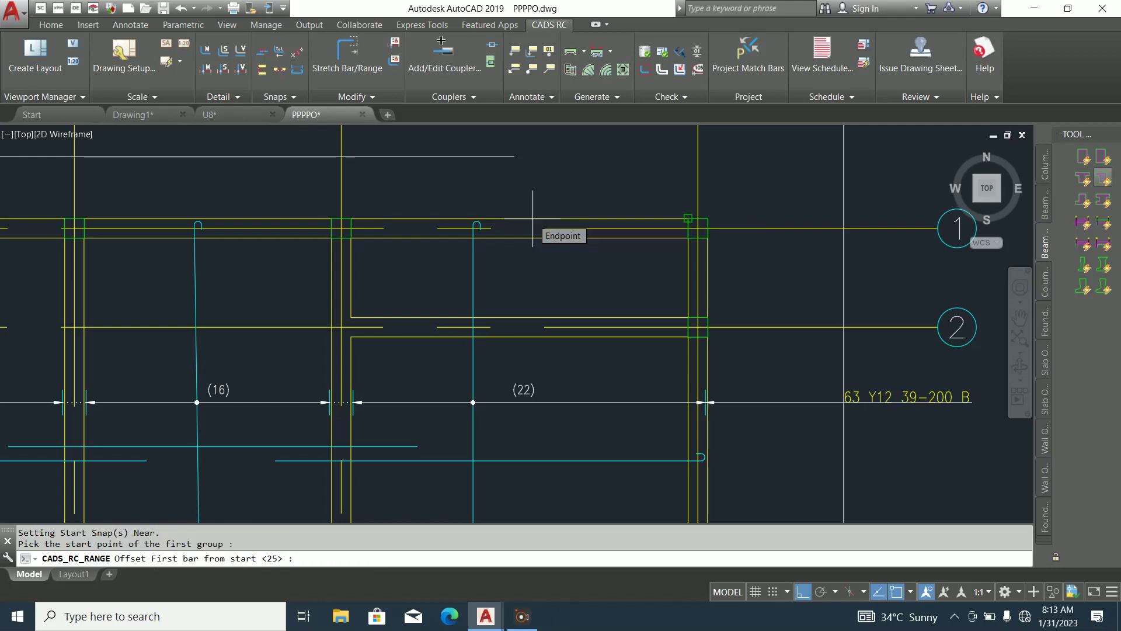
pyautogui.press('Return')
# End the first range group at the upper face of the grid 2 beam with a 25 last-bar offset and bars at 200 spacing
pyautogui.scroll(4, 556, 346)
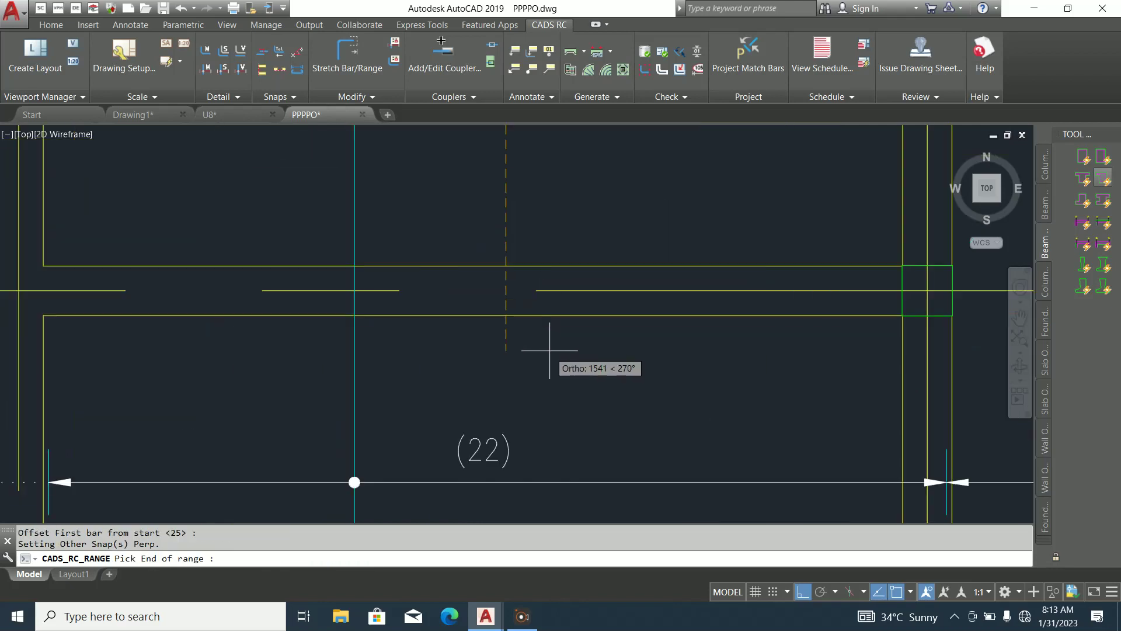
pyautogui.click(505, 269)
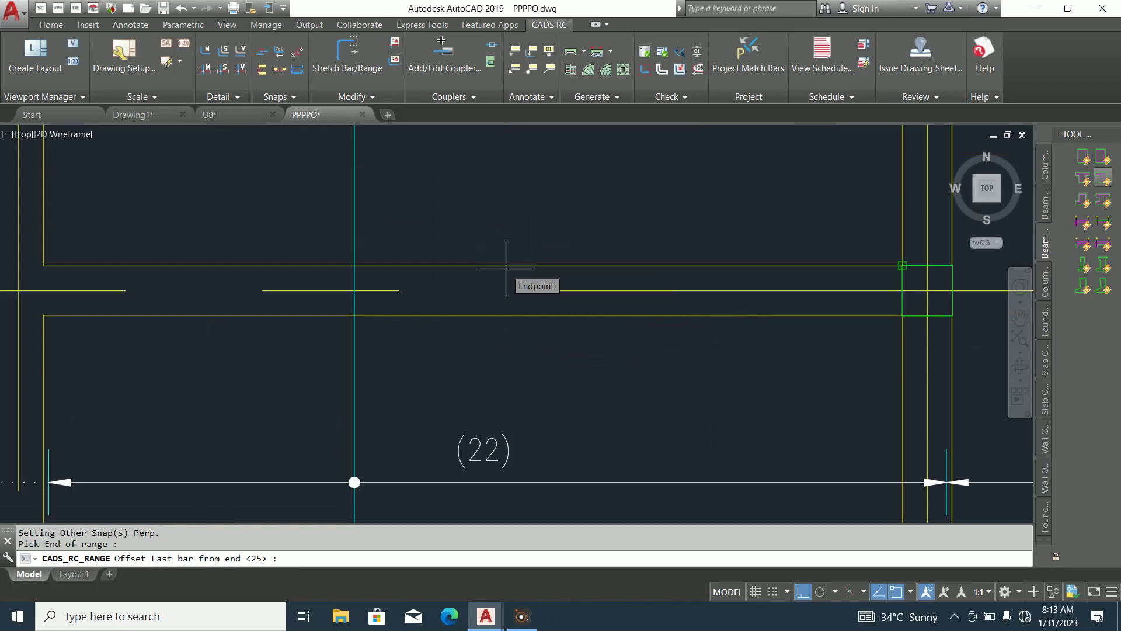
pyautogui.press('Return')
pyautogui.press('Return')
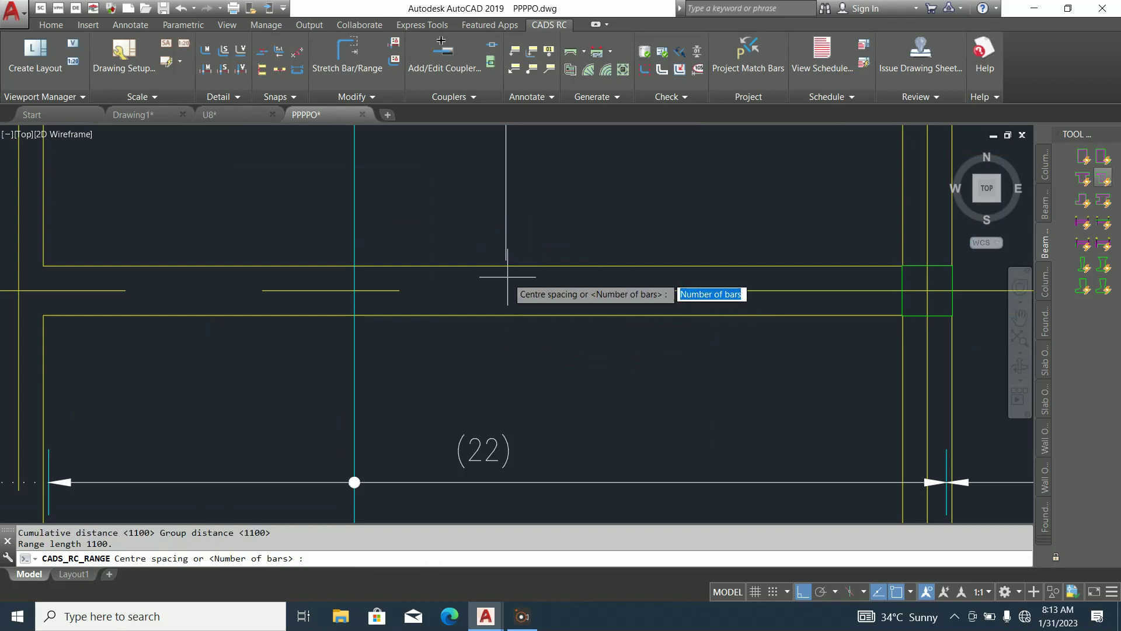
pyautogui.press('Return')
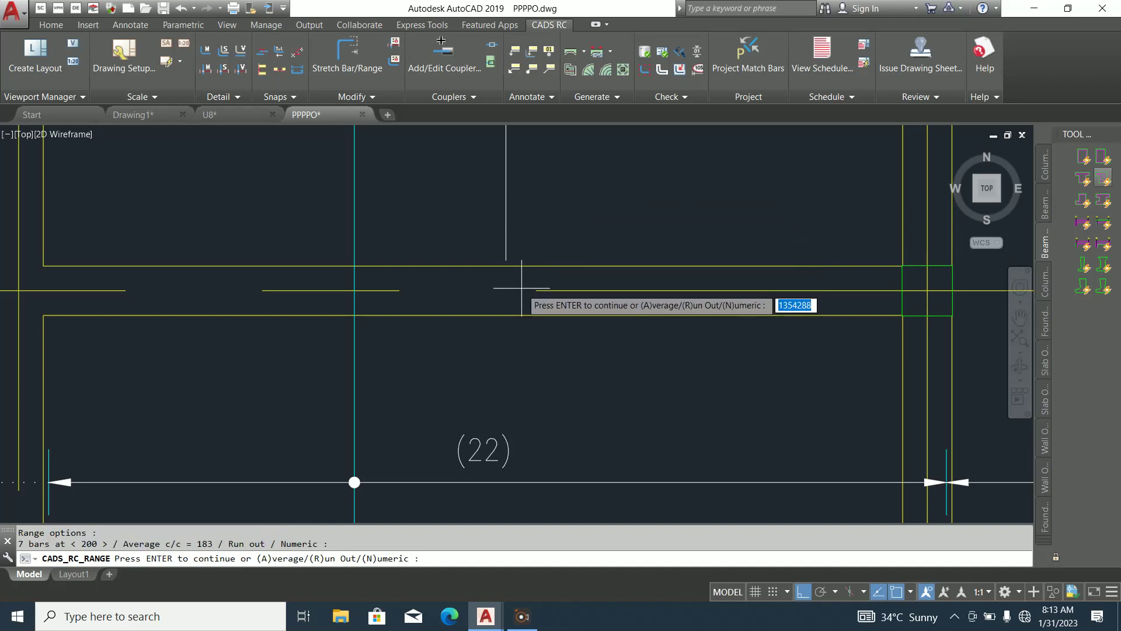
pyautogui.press('Return')
# Add a range group from the lower face of the grid 2 beam to the upper face of the grid X5 beam, with 25 offsets
pyautogui.scroll(2, 514, 318)
pyautogui.click(499, 300)
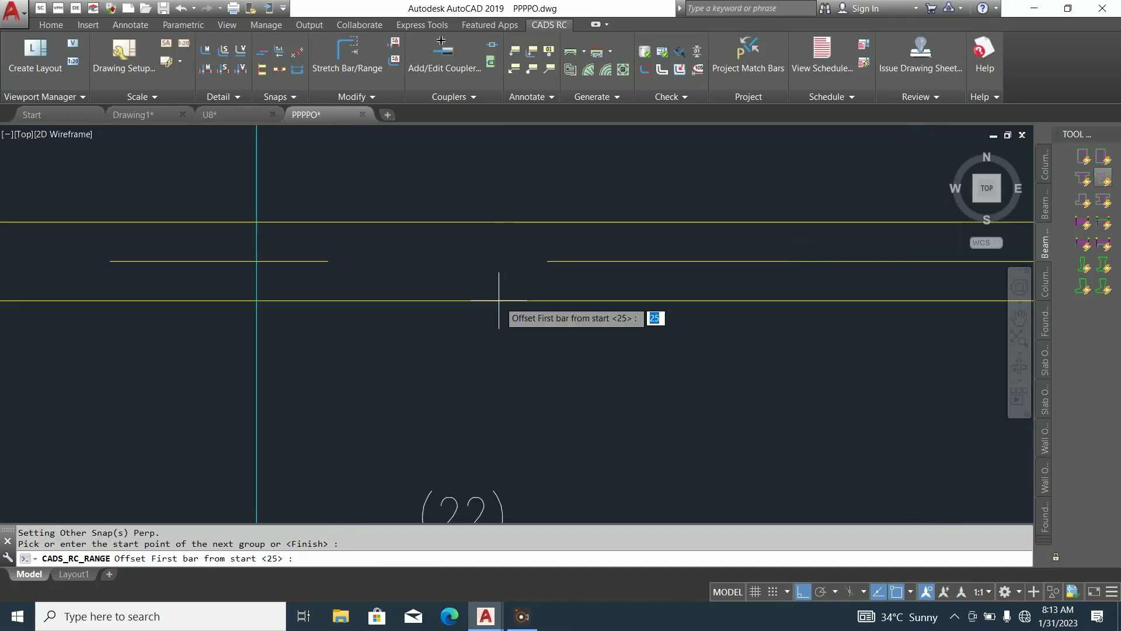
pyautogui.press('Return')
pyautogui.scroll(-5, 500, 297)
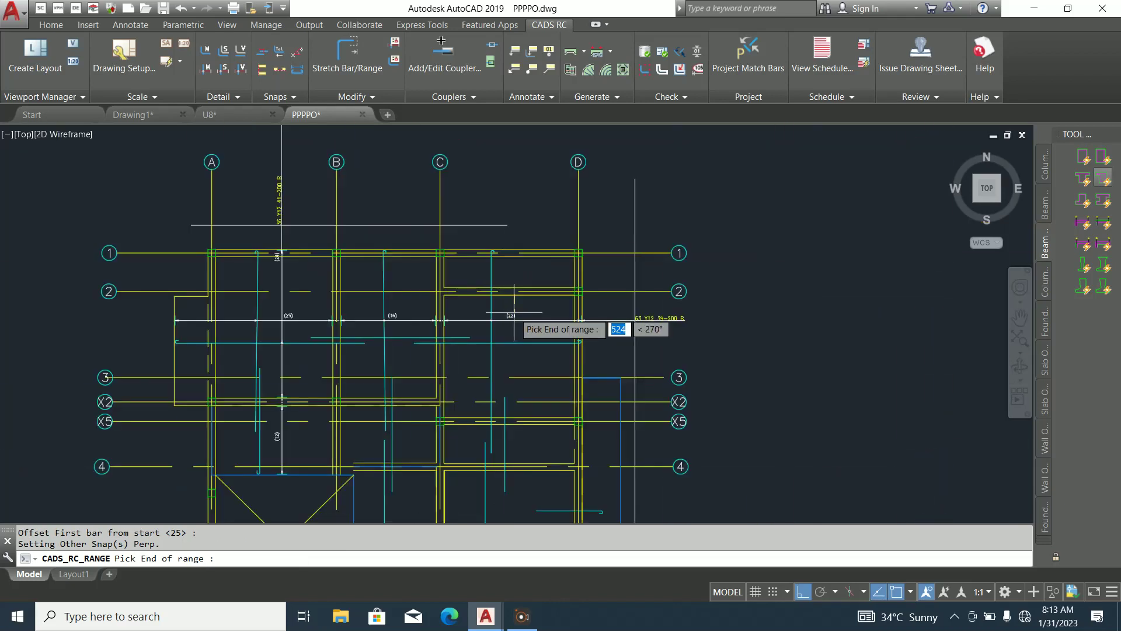
pyautogui.scroll(3, 503, 435)
pyautogui.click(518, 383)
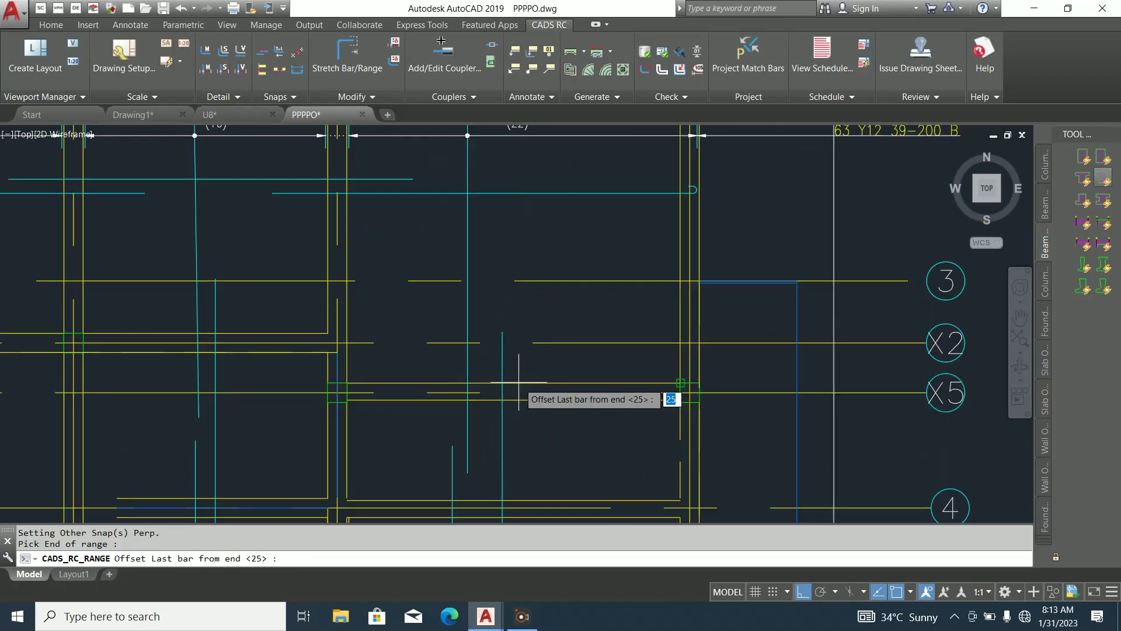
pyautogui.press('Return')
pyautogui.press('Return')
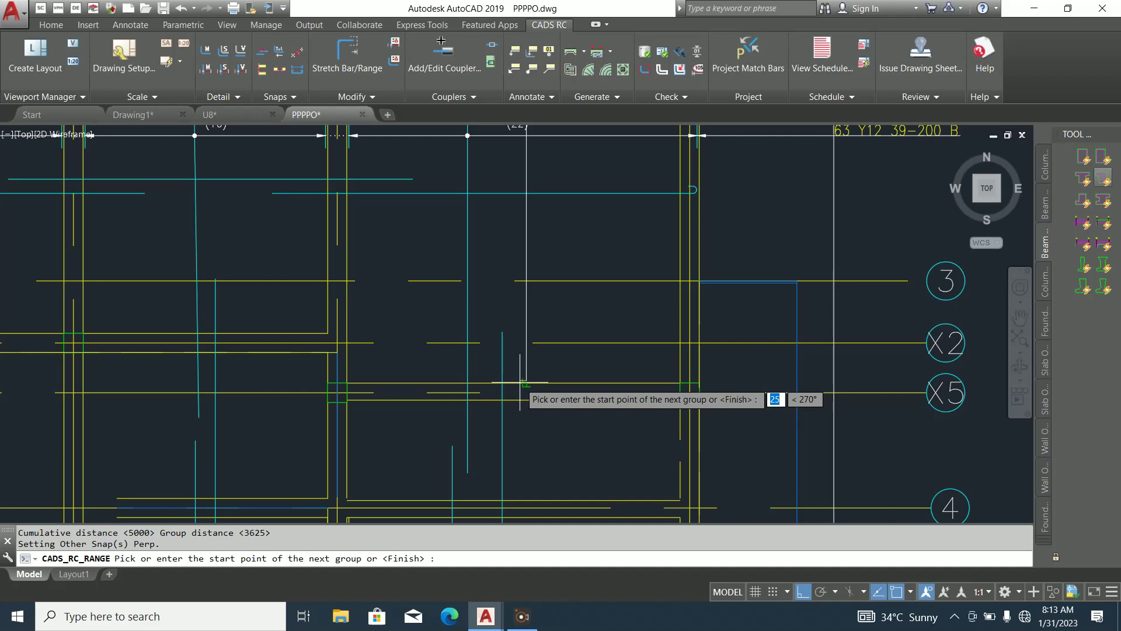
# Add a range group from the lower face of the grid X5 beam to the upper face of the grid 4 beam, with 25 offsets
pyautogui.scroll(-3, 528, 327)
pyautogui.scroll(3, 538, 358)
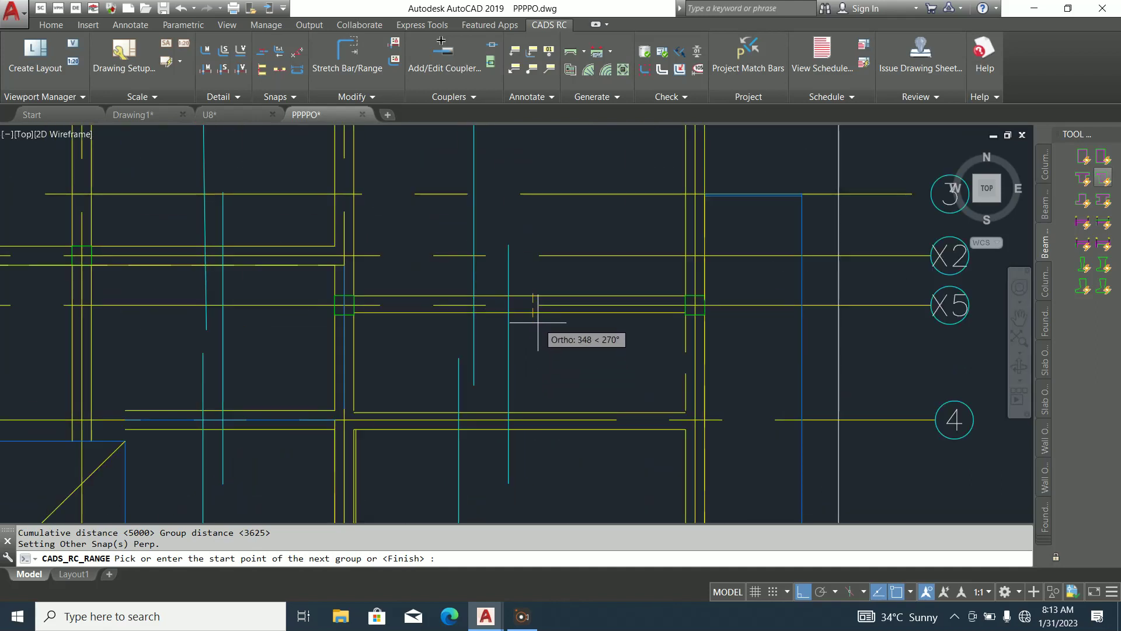
pyautogui.scroll(4, 539, 325)
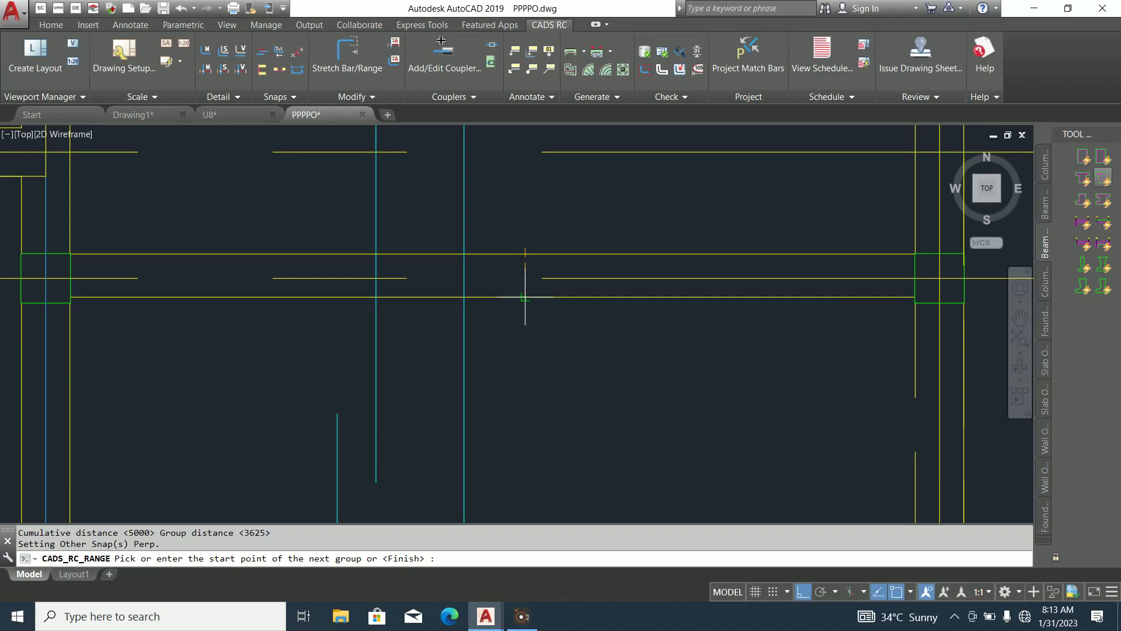
pyautogui.click(525, 297)
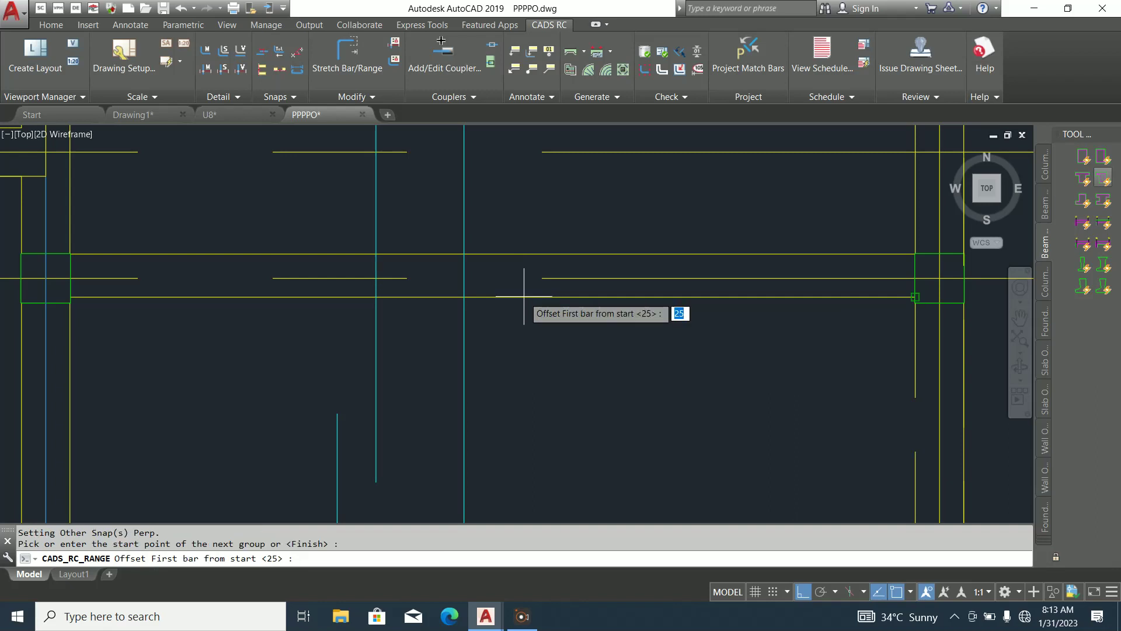
pyautogui.press('Return')
pyautogui.scroll(-3, 523, 292)
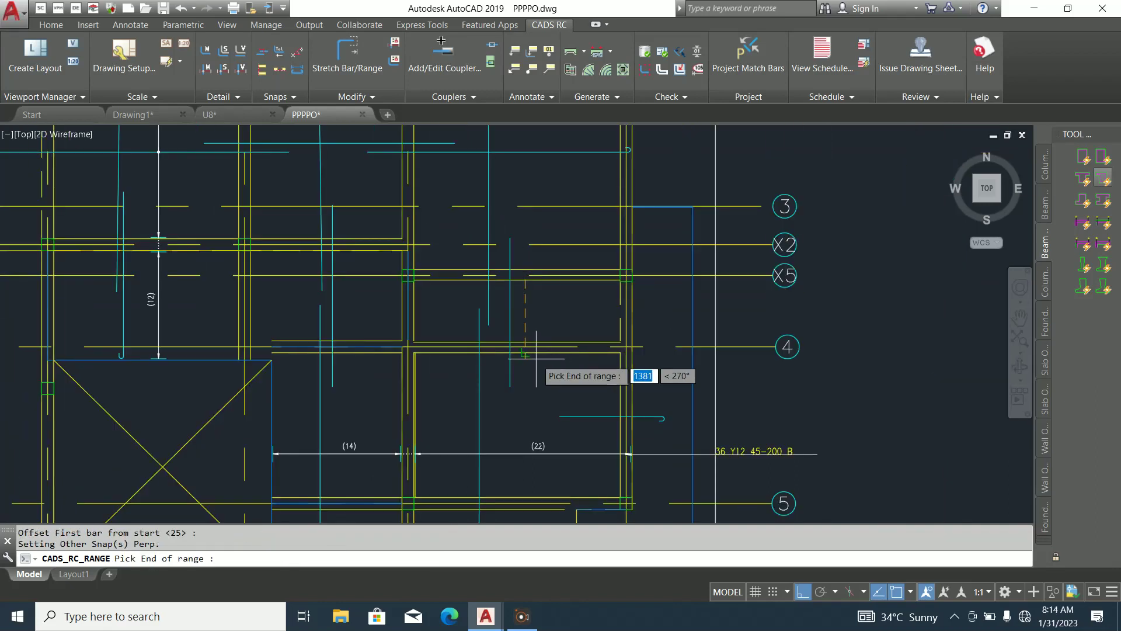
pyautogui.scroll(3, 529, 350)
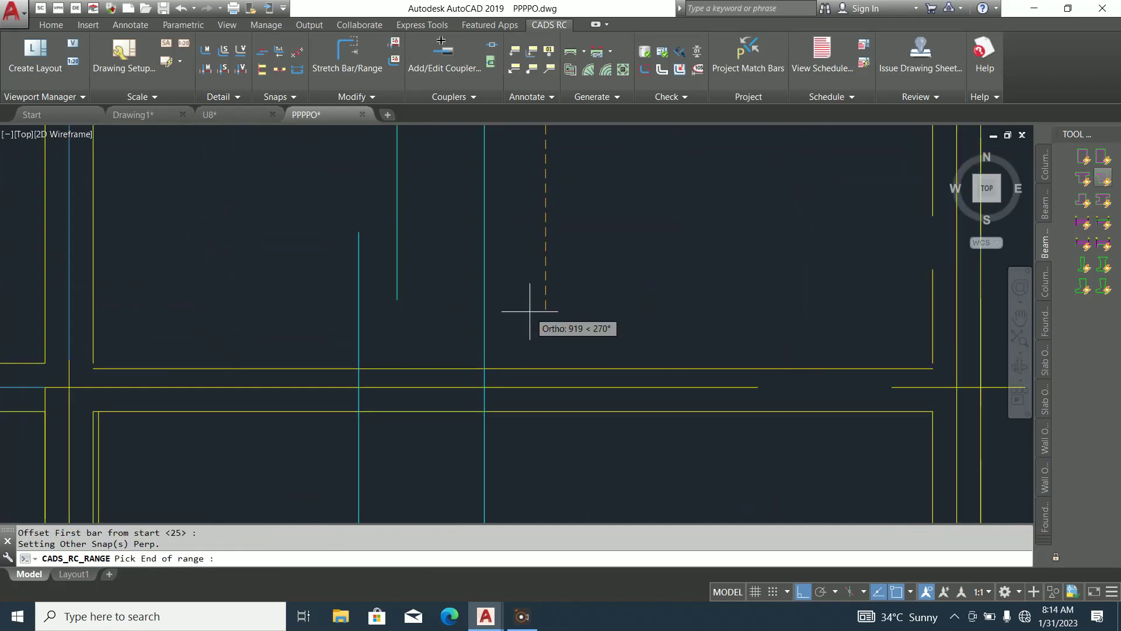
pyautogui.click(546, 368)
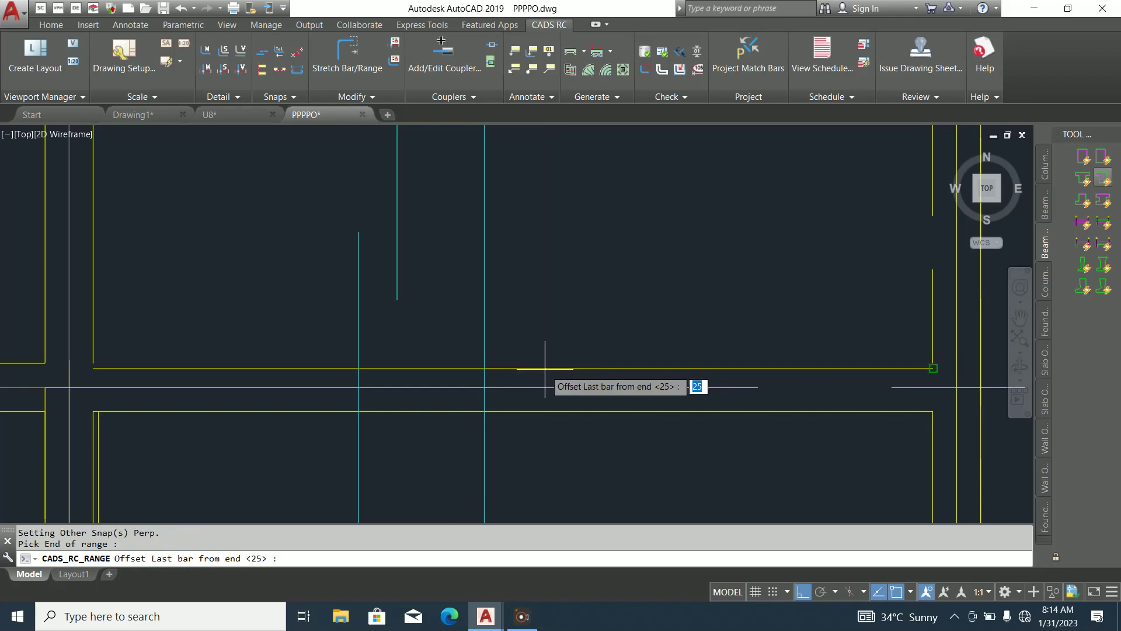
pyautogui.press('Return')
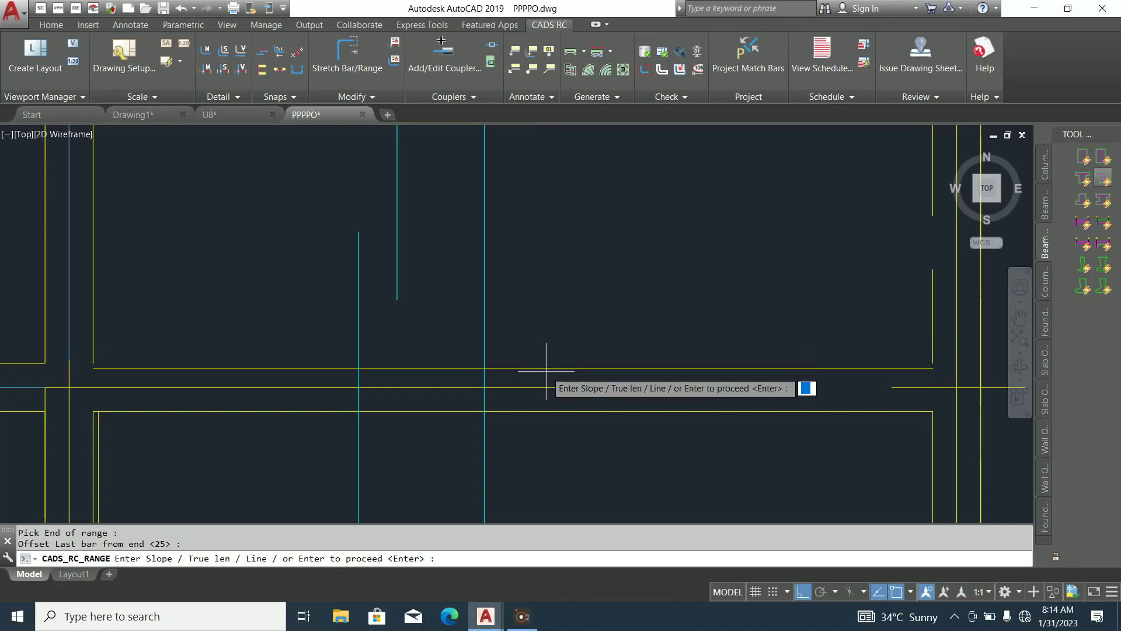
pyautogui.press('Return')
# Add a range group from the lower face of the grid 4 beam to the upper face of the grid 5 beam, with 25 offsets
pyautogui.scroll(-2, 545, 374)
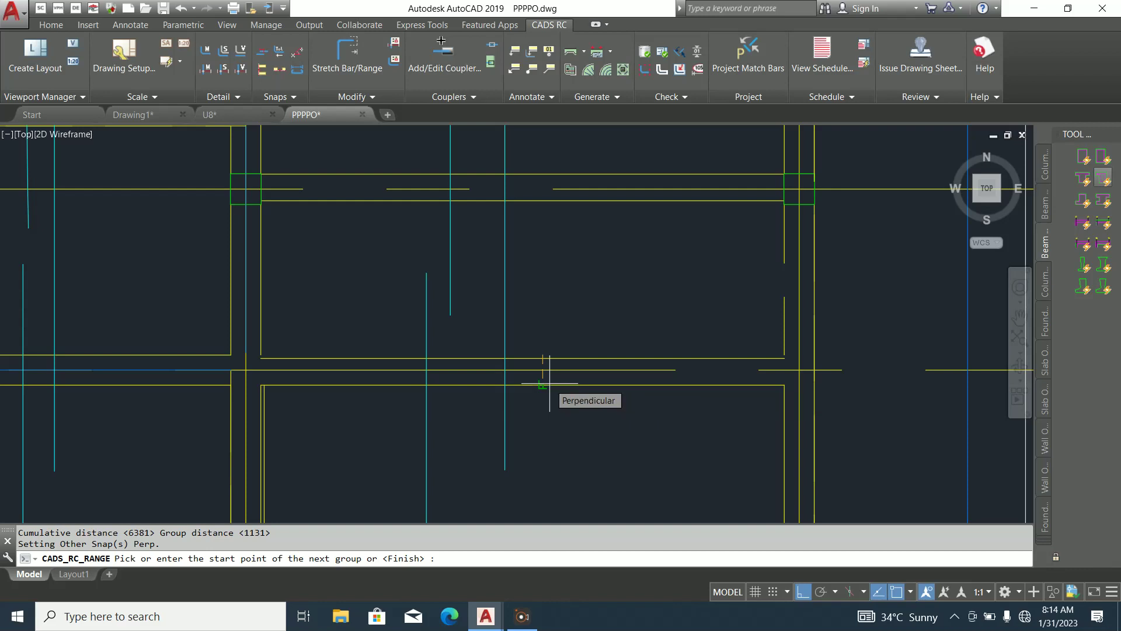
pyautogui.click(550, 383)
pyautogui.press('Return')
pyautogui.scroll(-3, 549, 379)
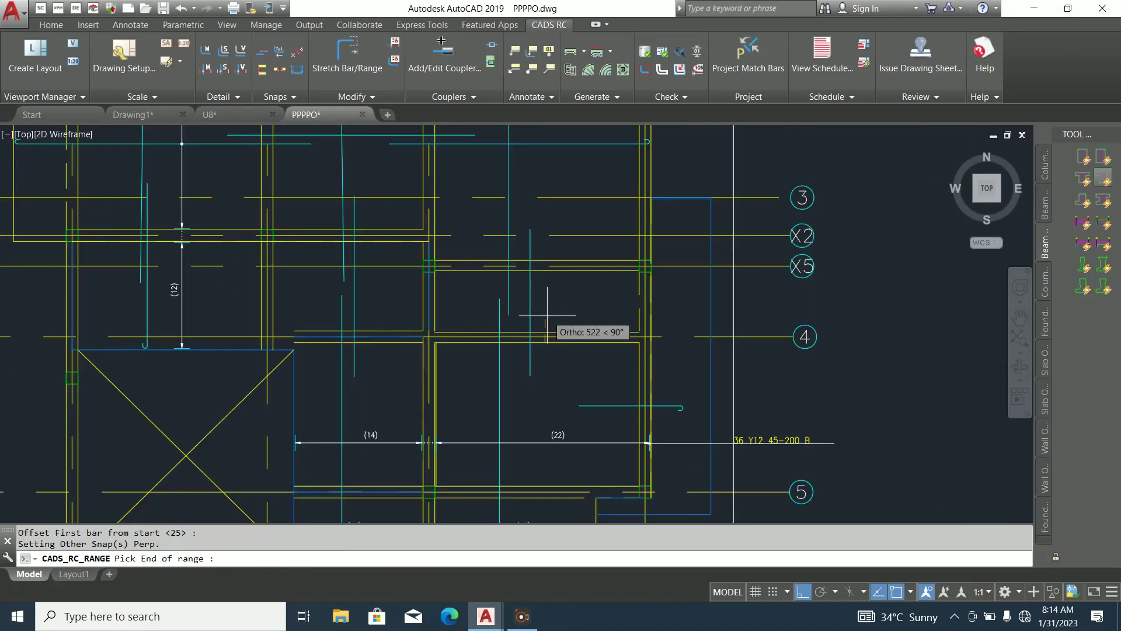
pyautogui.scroll(-8, 545, 396)
pyautogui.scroll(8, 549, 407)
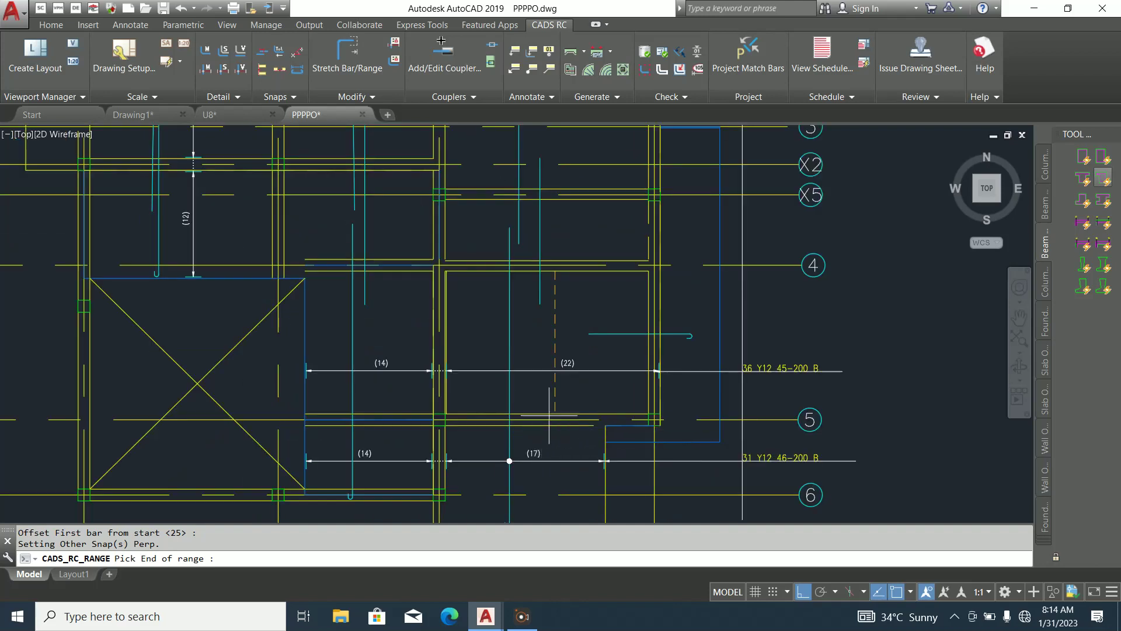
pyautogui.click(554, 410)
pyautogui.press('Return')
pyautogui.press('Return')
# Add a range group from the lower face of the grid 5 beam to the slab edge below grid 6, with 25 offsets
pyautogui.scroll(6, 552, 426)
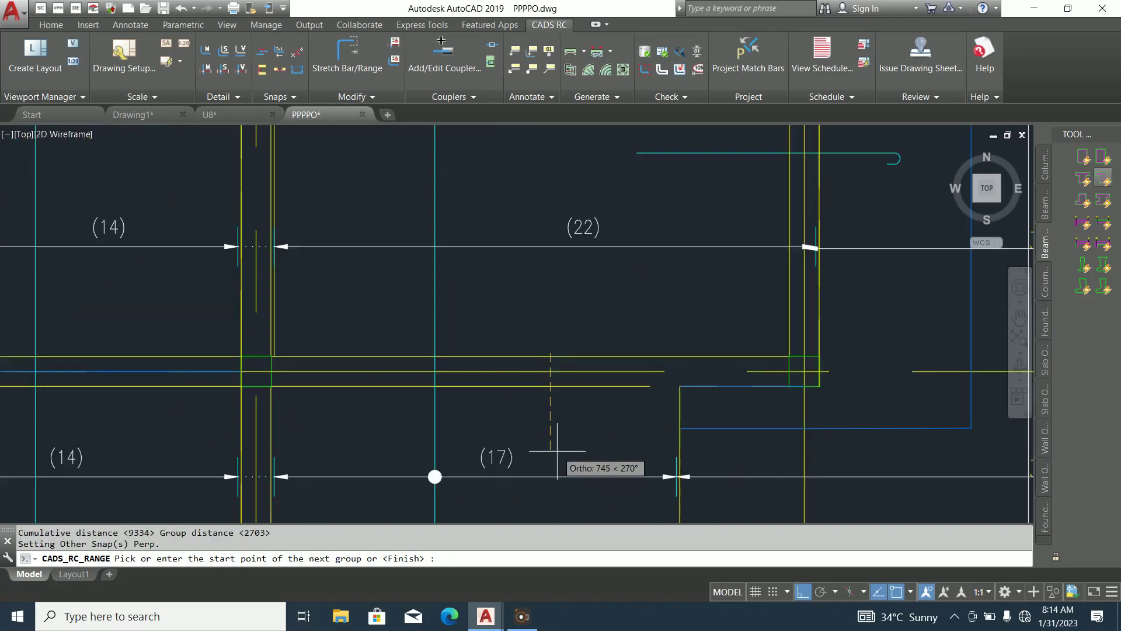
pyautogui.click(546, 349)
pyautogui.press('Return')
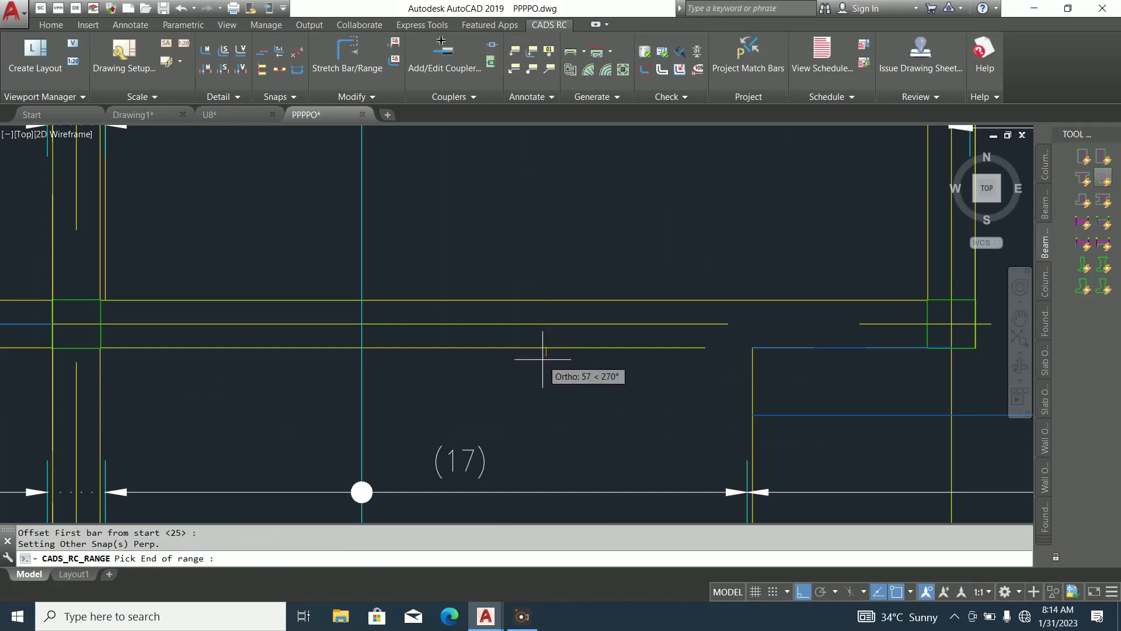
pyautogui.scroll(-5, 542, 359)
pyautogui.scroll(5, 546, 388)
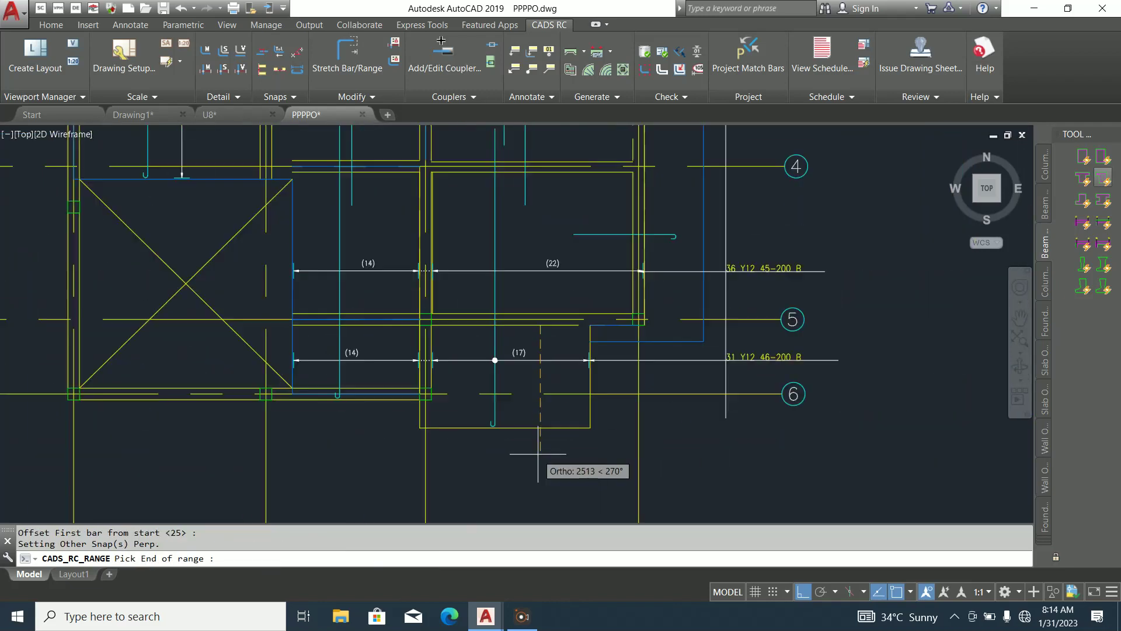
pyautogui.click(542, 390)
pyautogui.press('Return')
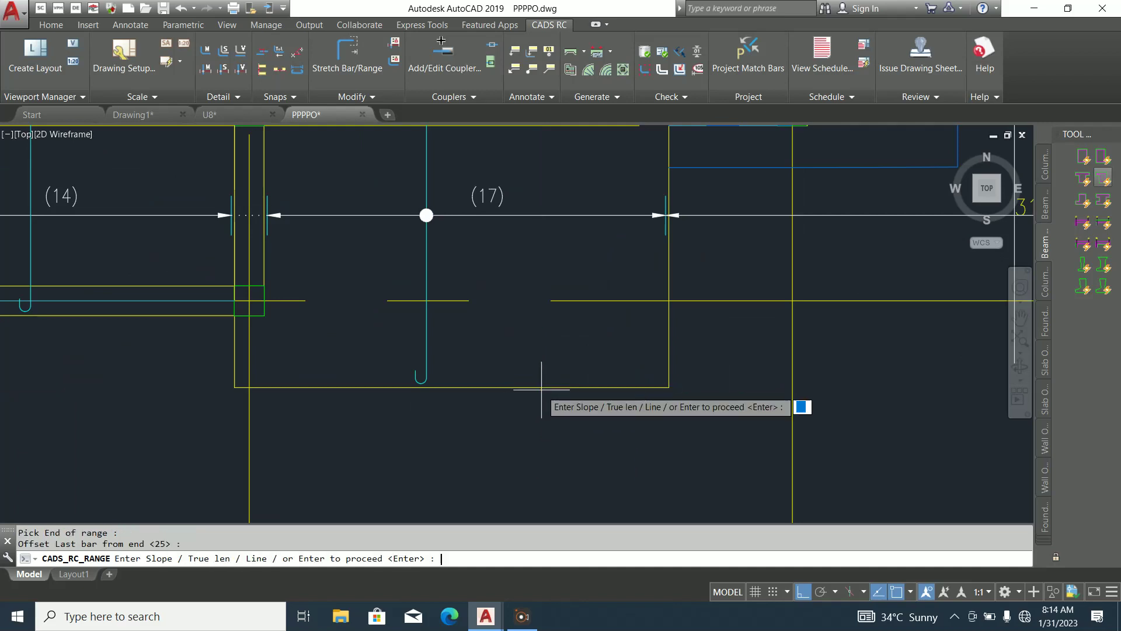
pyautogui.press('Return')
# Finish the range with group 1 drawn true length, and place its bar label below the slab edge under grid 6
pyautogui.press('Return')
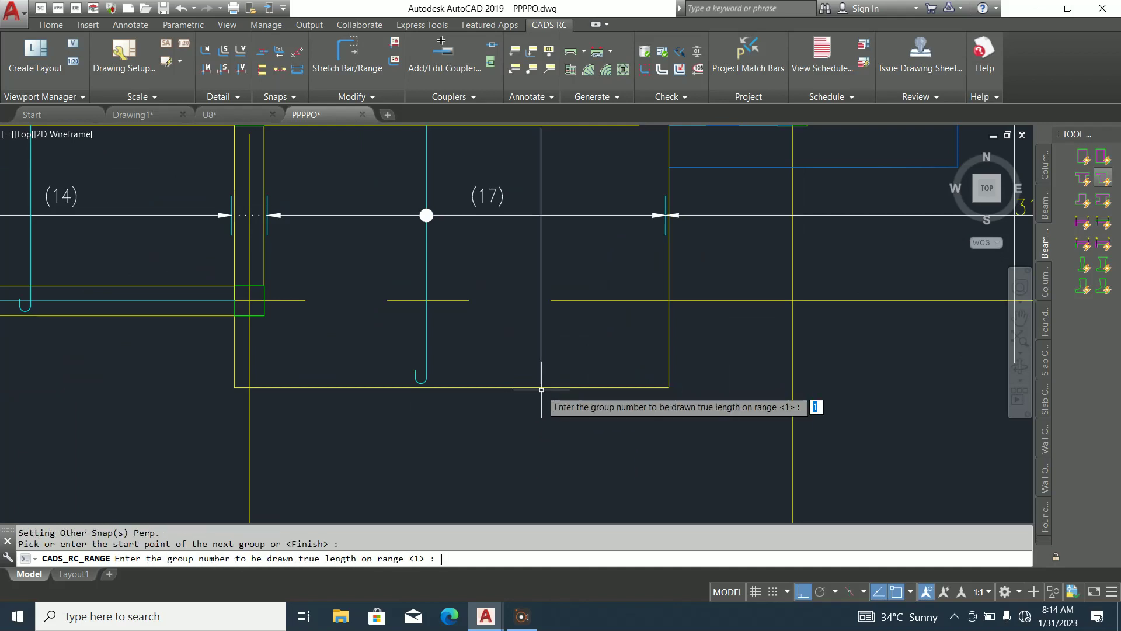
pyautogui.press('Return')
pyautogui.scroll(-4, 546, 397)
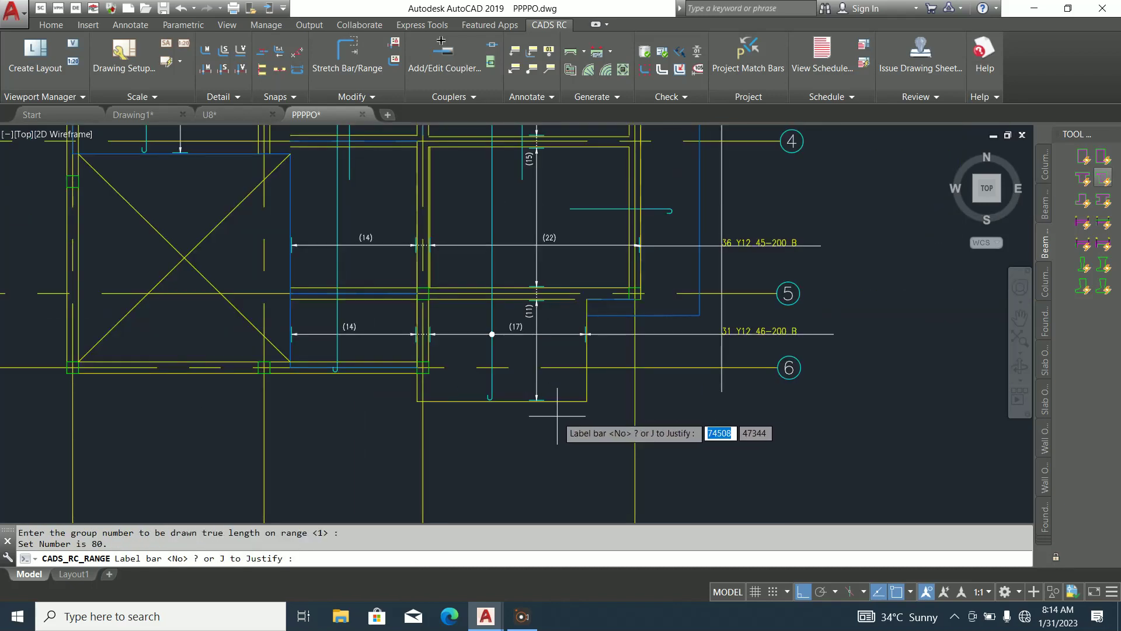
pyautogui.click(535, 440)
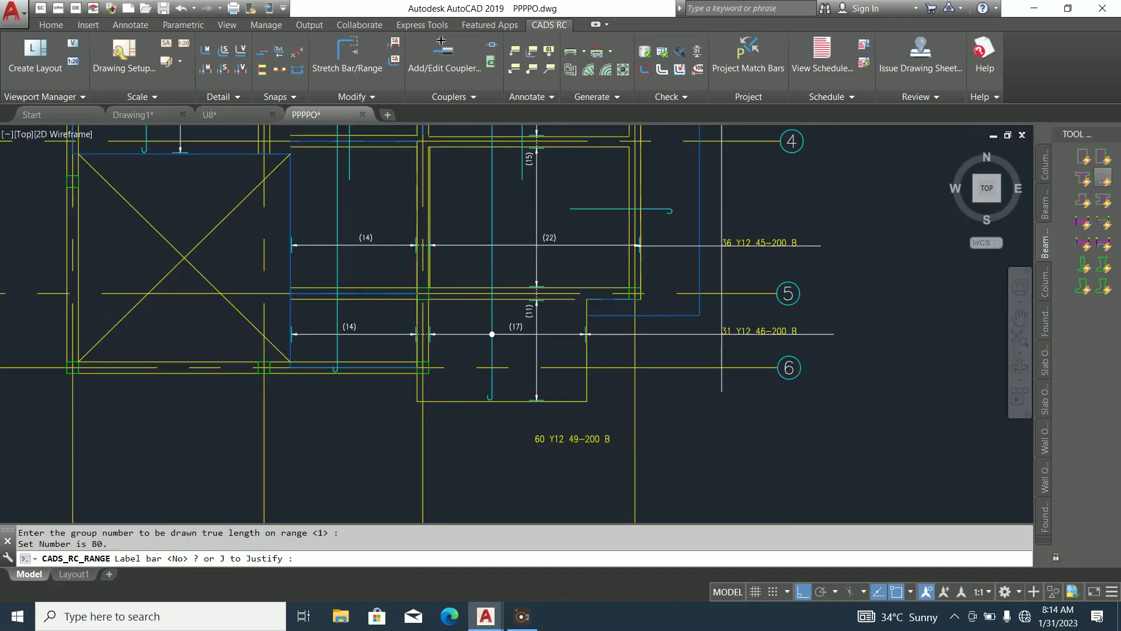
pyautogui.press('Return')
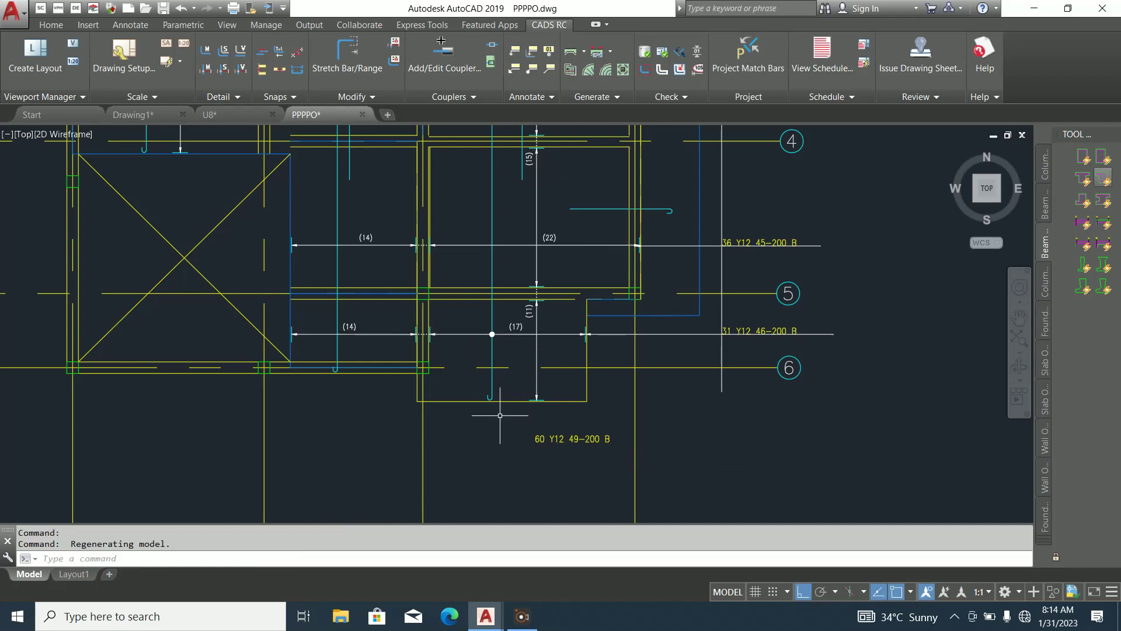
# Move the (11) bar count label down its range line to mid-span in the bay below grid 5
pyautogui.scroll(-5, 500, 413)
pyautogui.scroll(10, 502, 374)
pyautogui.click(533, 463)
pyautogui.click(491, 361)
pyautogui.rightClick(476, 193)
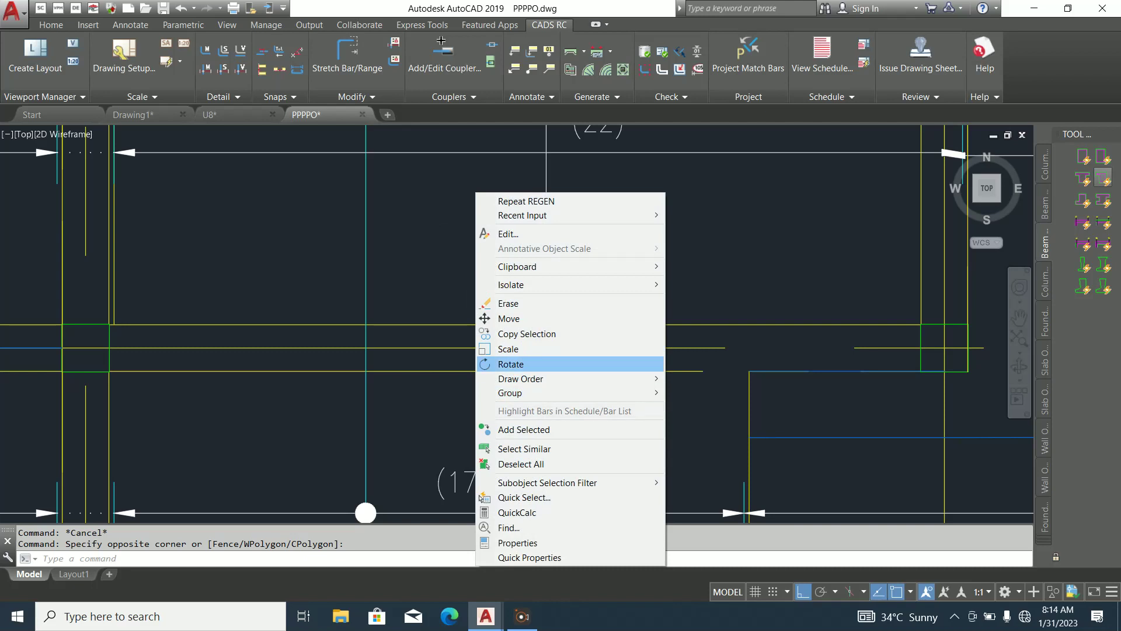
pyautogui.click(508, 318)
pyautogui.scroll(-3, 467, 322)
pyautogui.click(533, 297)
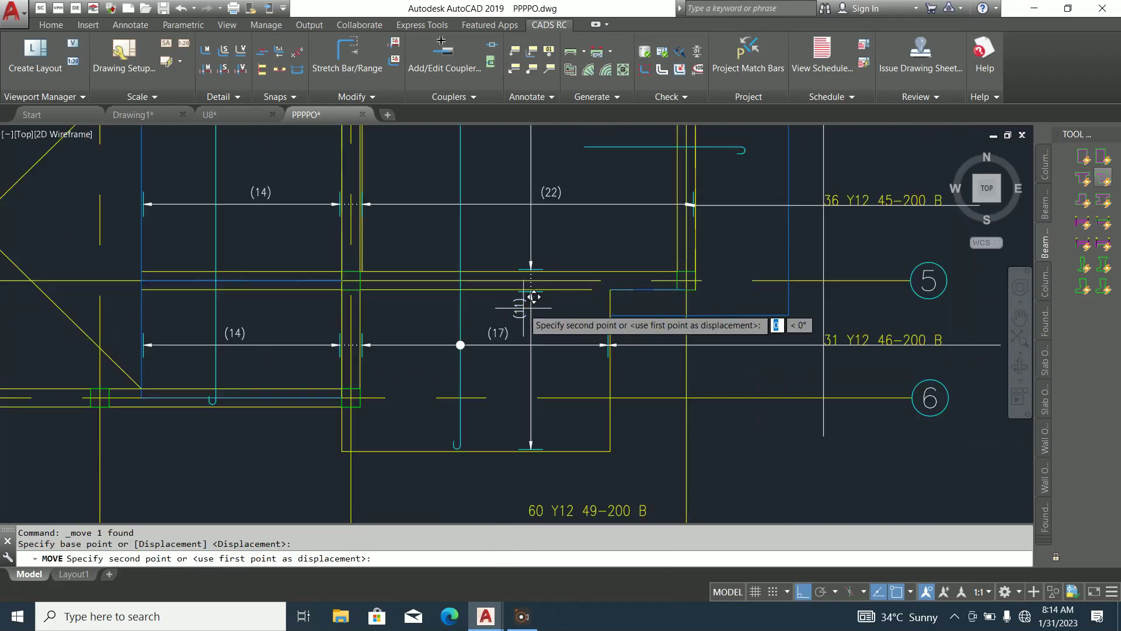
pyautogui.click(532, 368)
pyautogui.scroll(-2, 526, 403)
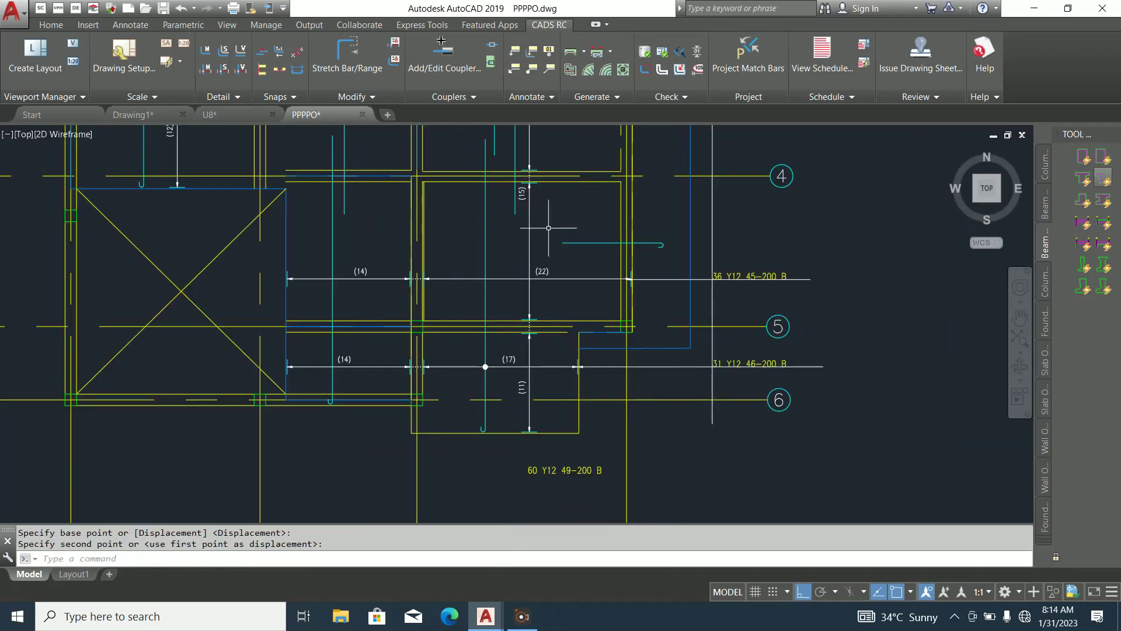
# Move the (15) bar count label down its range line to the middle of the bay between grids 4 and 5
pyautogui.moveTo(550, 228); pyautogui.dragTo(548, 315, button='middle')
pyautogui.scroll(4, 540, 279)
pyautogui.click(506, 316)
pyautogui.click(483, 275)
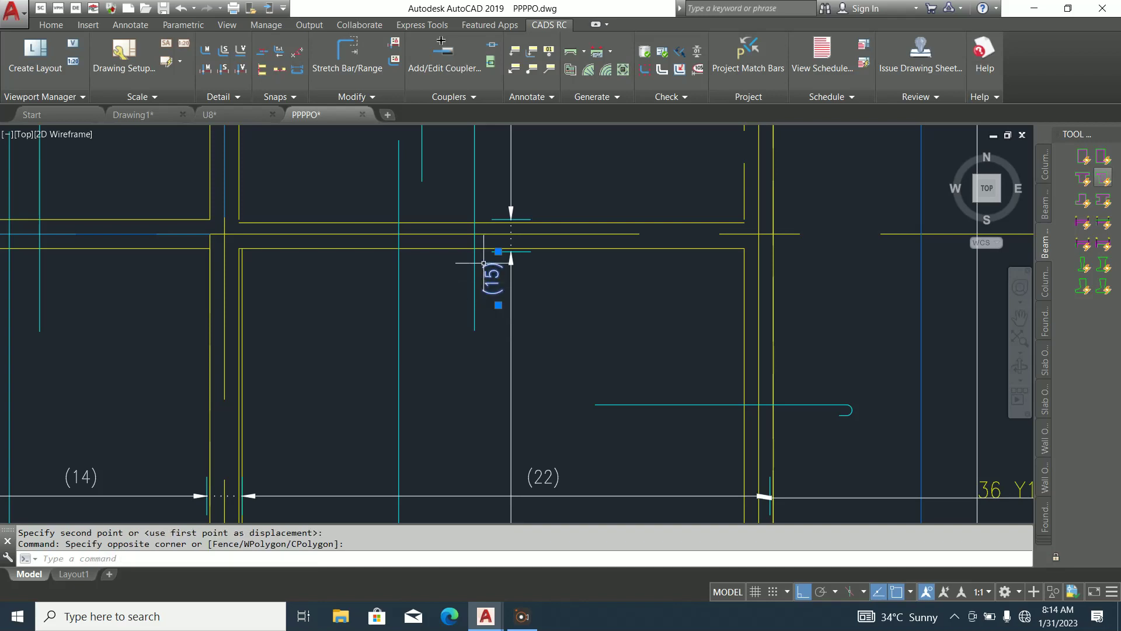
pyautogui.rightClick(484, 274)
pyautogui.click(511, 327)
pyautogui.click(492, 288)
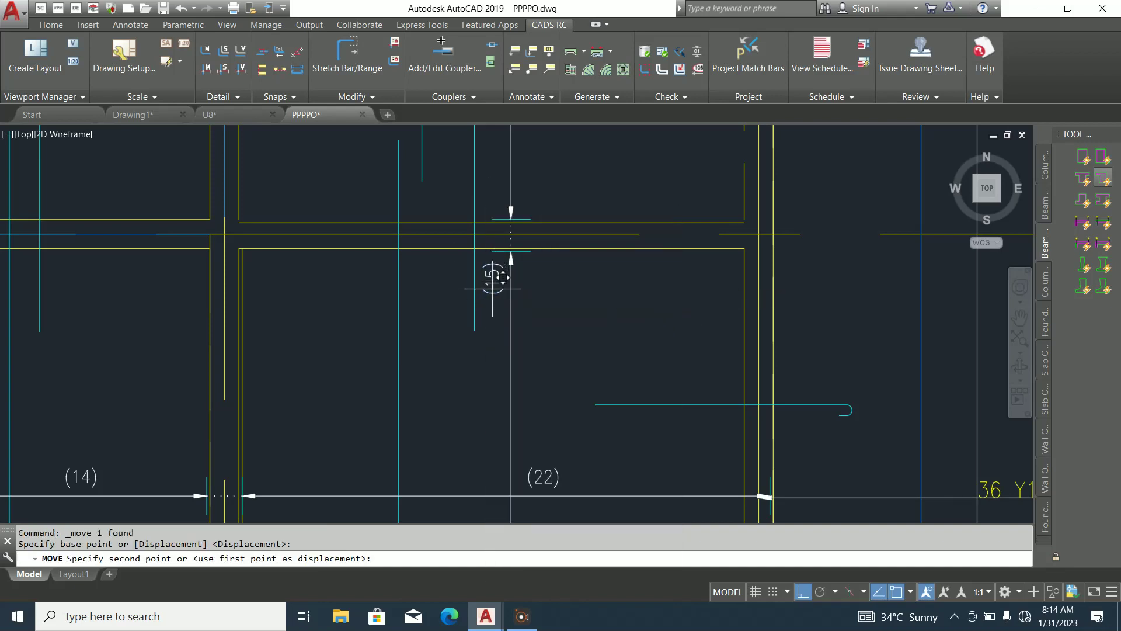
pyautogui.click(492, 405)
pyautogui.press('Escape')
pyautogui.click(698, 426)
pyautogui.click(652, 370)
pyautogui.press('Escape')
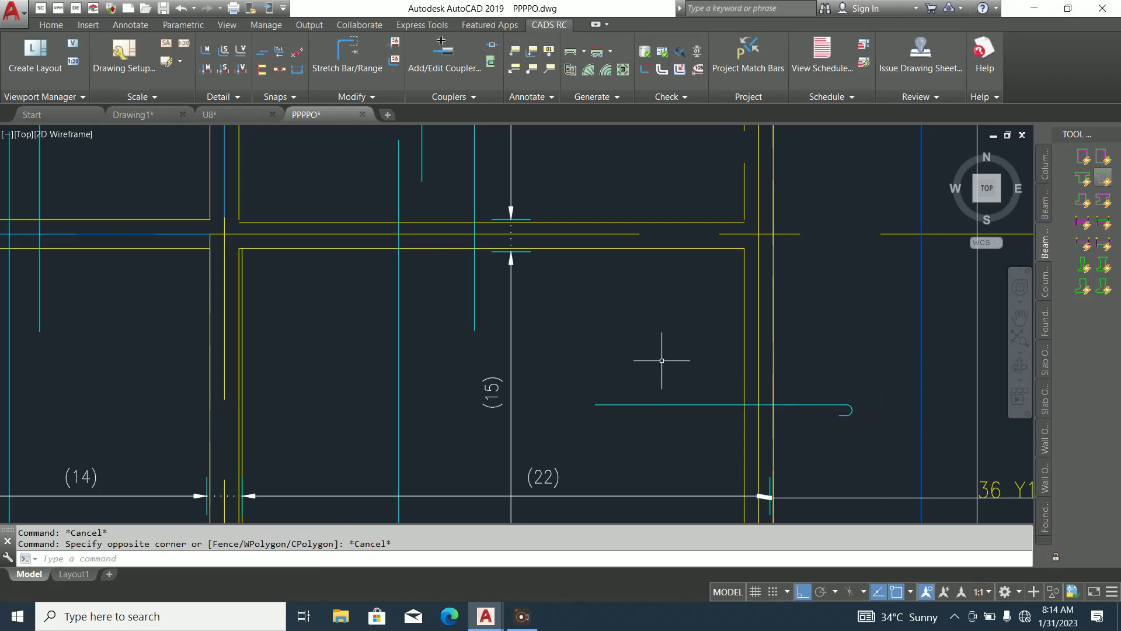
pyautogui.scroll(-4, 595, 424)
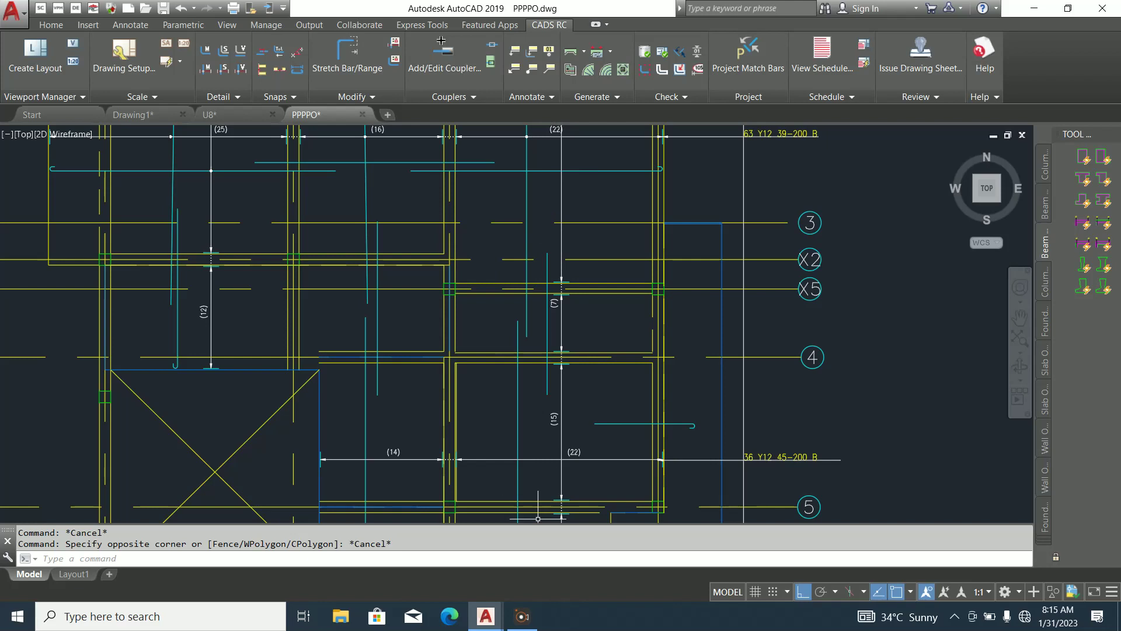
# Move the (7) bar count label to the middle of its range line between grids X5 and 4
pyautogui.scroll(5, 554, 304)
pyautogui.click(528, 369)
pyautogui.rightClick(528, 369)
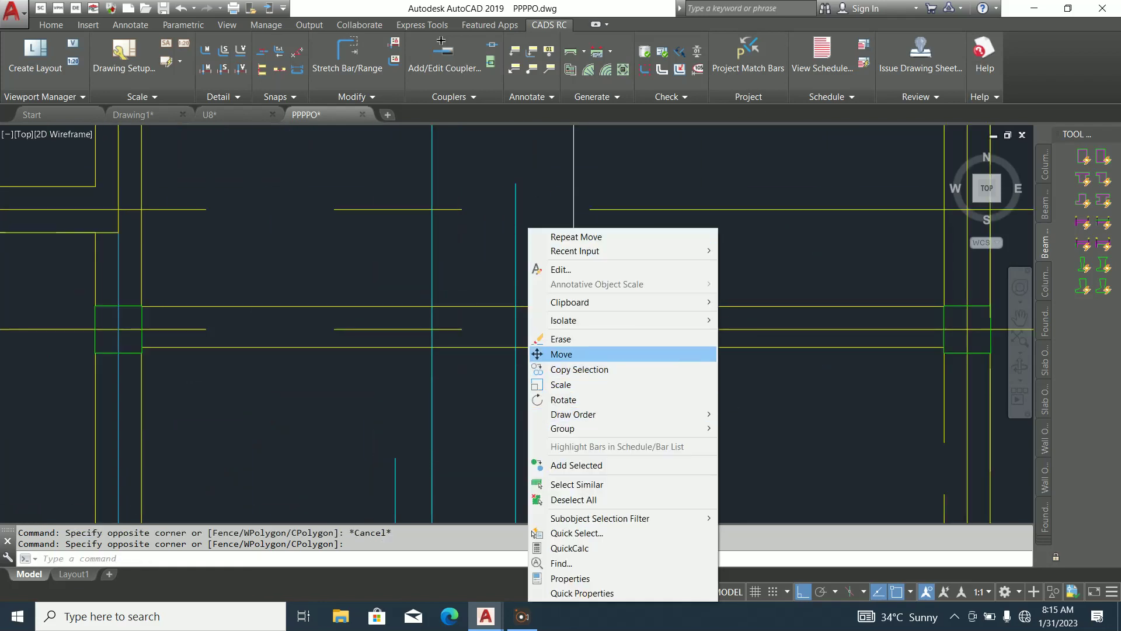
pyautogui.click(563, 354)
pyautogui.click(556, 388)
pyautogui.scroll(-2, 567, 337)
pyautogui.scroll(2, 562, 399)
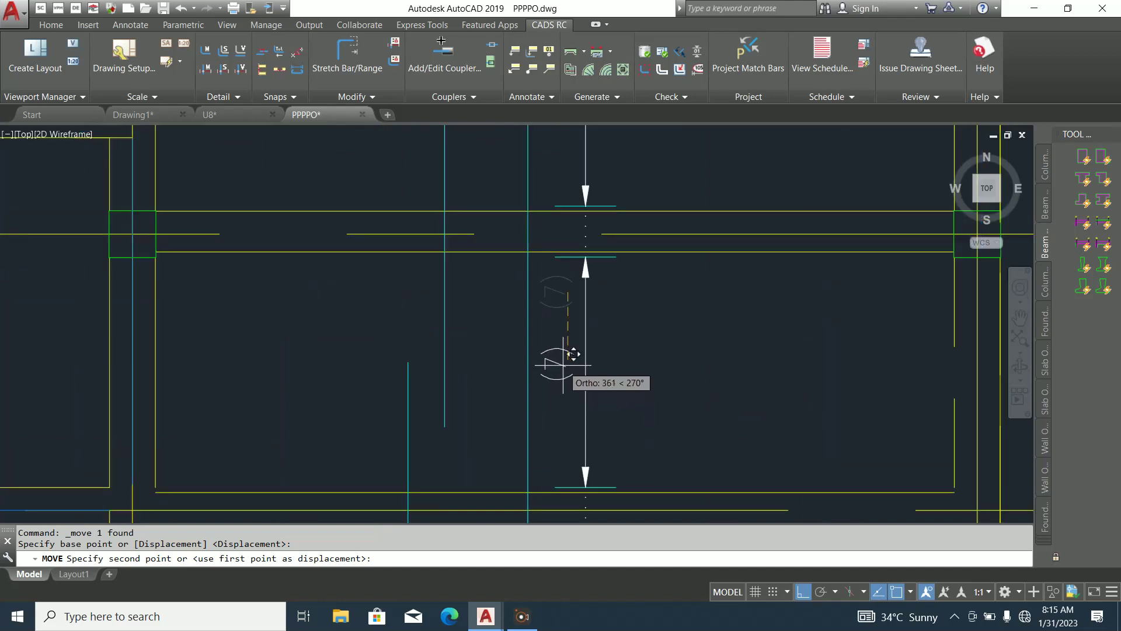
pyautogui.click(561, 358)
pyautogui.scroll(-3, 540, 460)
# Move the (20) bar count label down its range line, clear of the crossing (22) range below grid 2
pyautogui.scroll(4, 543, 230)
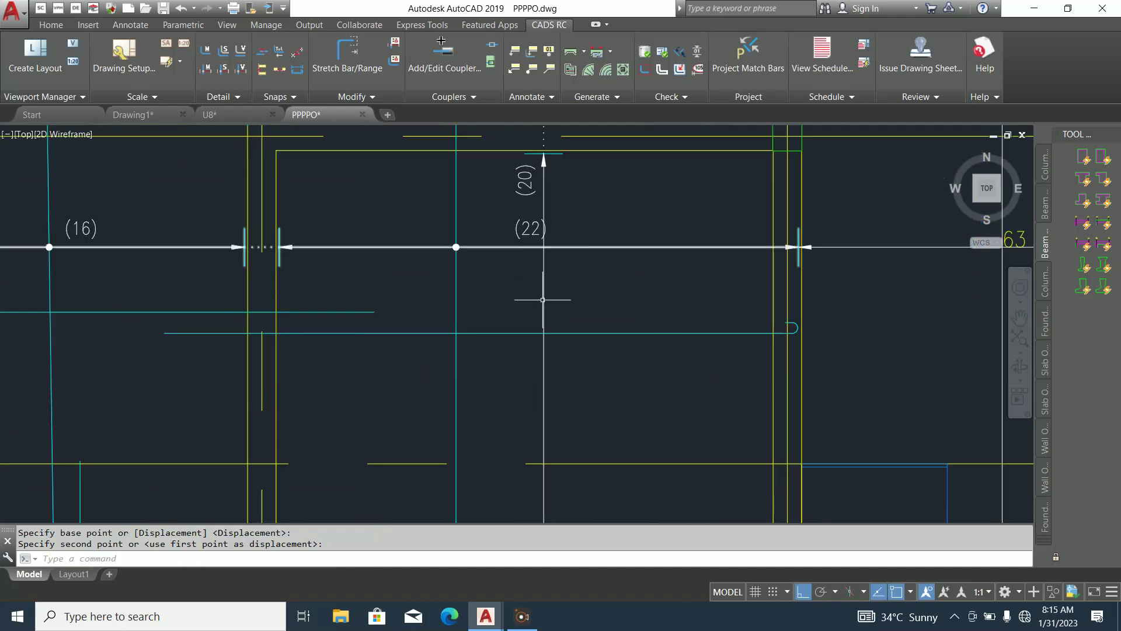
pyautogui.click(537, 242)
pyautogui.rightClick(536, 223)
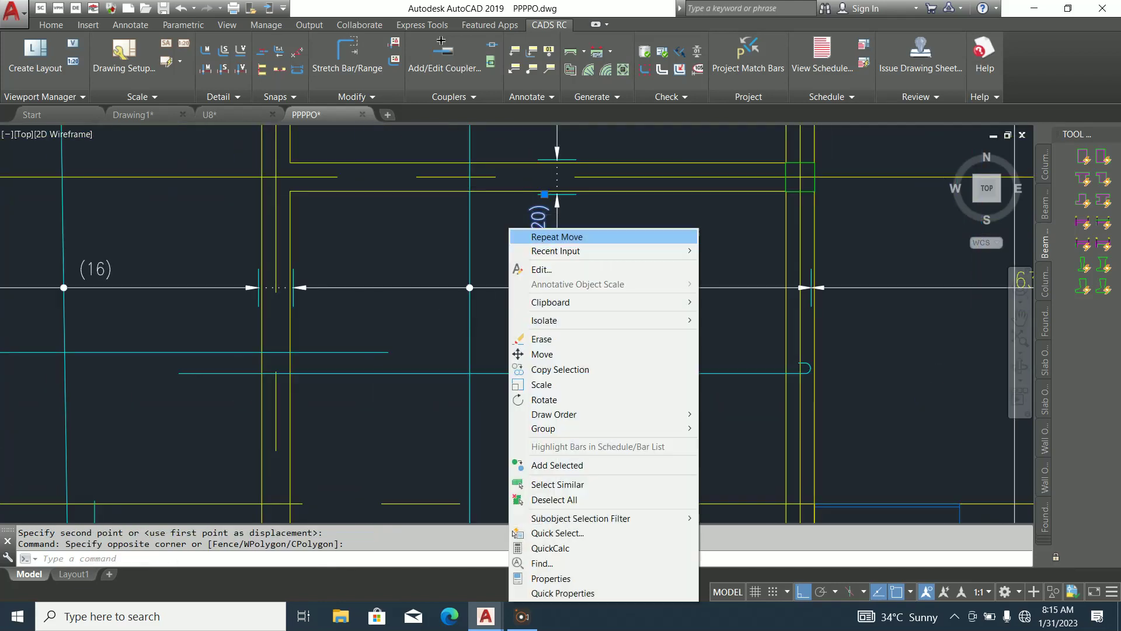
pyautogui.click(547, 337)
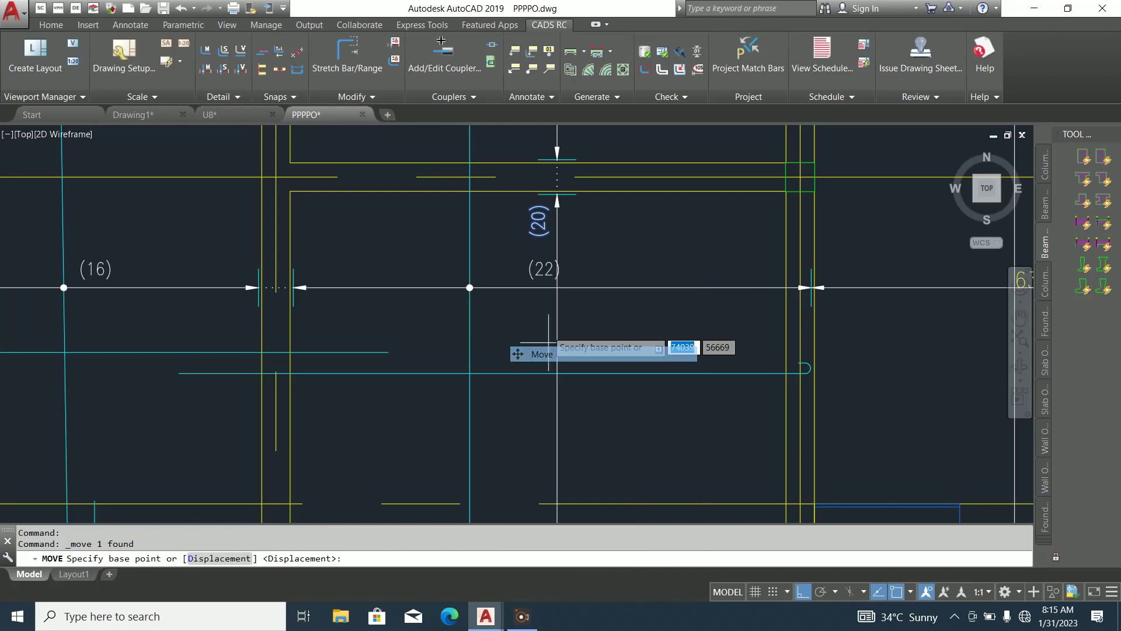
pyautogui.click(541, 222)
pyautogui.click(543, 393)
pyautogui.scroll(-5, 543, 393)
# Move the (7) bar count label below the grid 1 beam, to mid-span of its range line between grids 1 and 2
pyautogui.scroll(8, 546, 377)
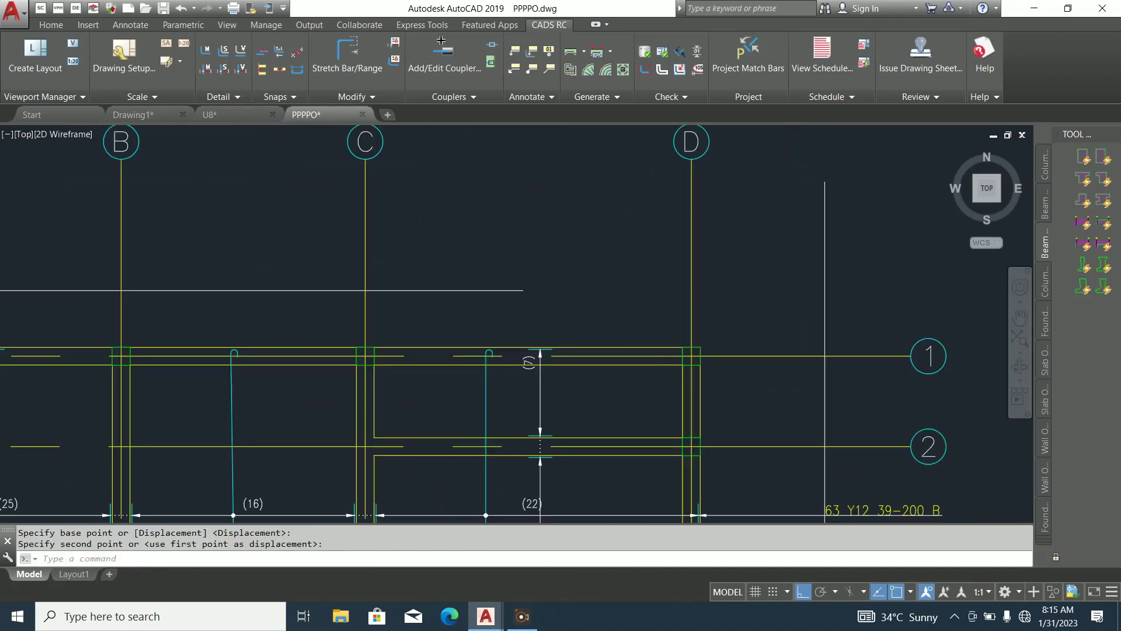
pyautogui.click(545, 374)
pyautogui.click(508, 197)
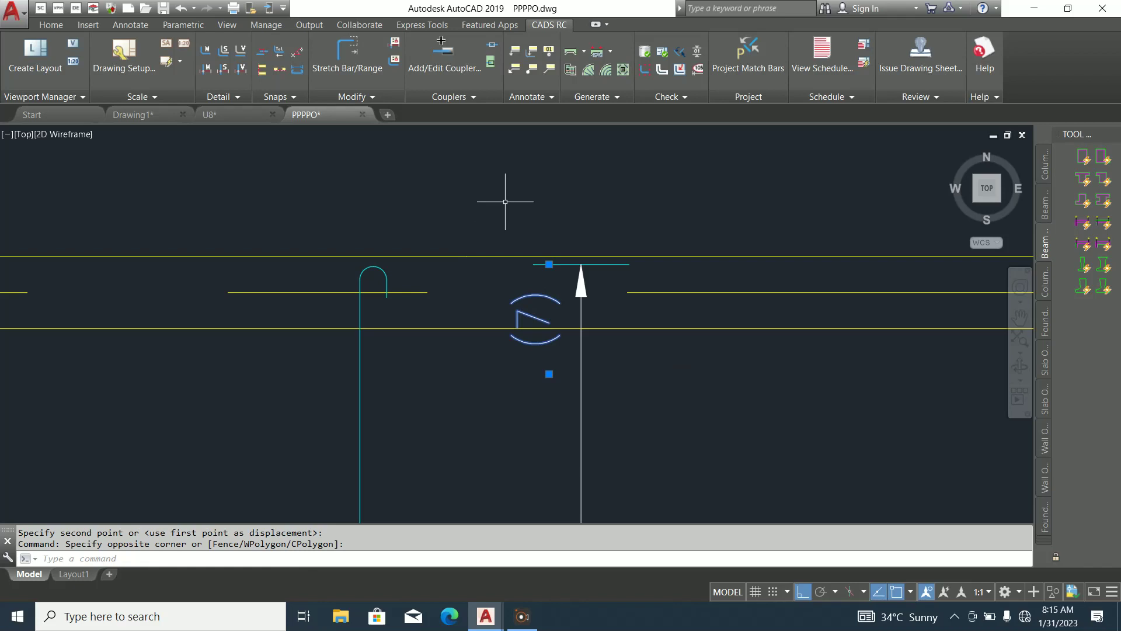
pyautogui.rightClick(506, 202)
pyautogui.click(539, 328)
pyautogui.click(580, 320)
pyautogui.scroll(-4, 543, 350)
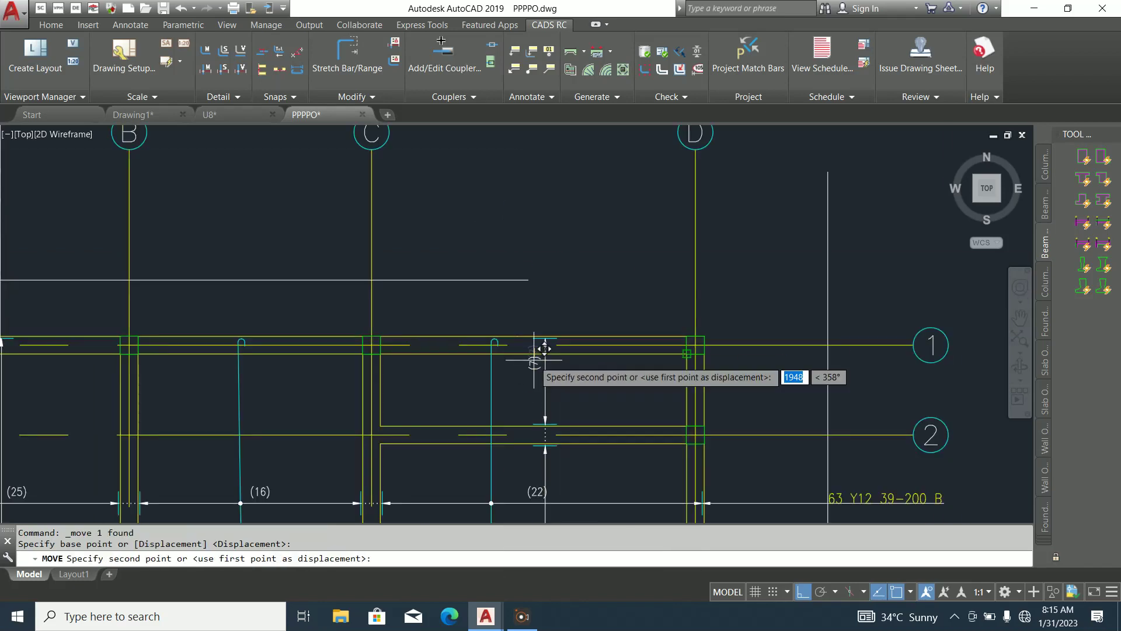
pyautogui.scroll(3, 552, 352)
pyautogui.click(552, 352)
pyautogui.scroll(-2, 583, 314)
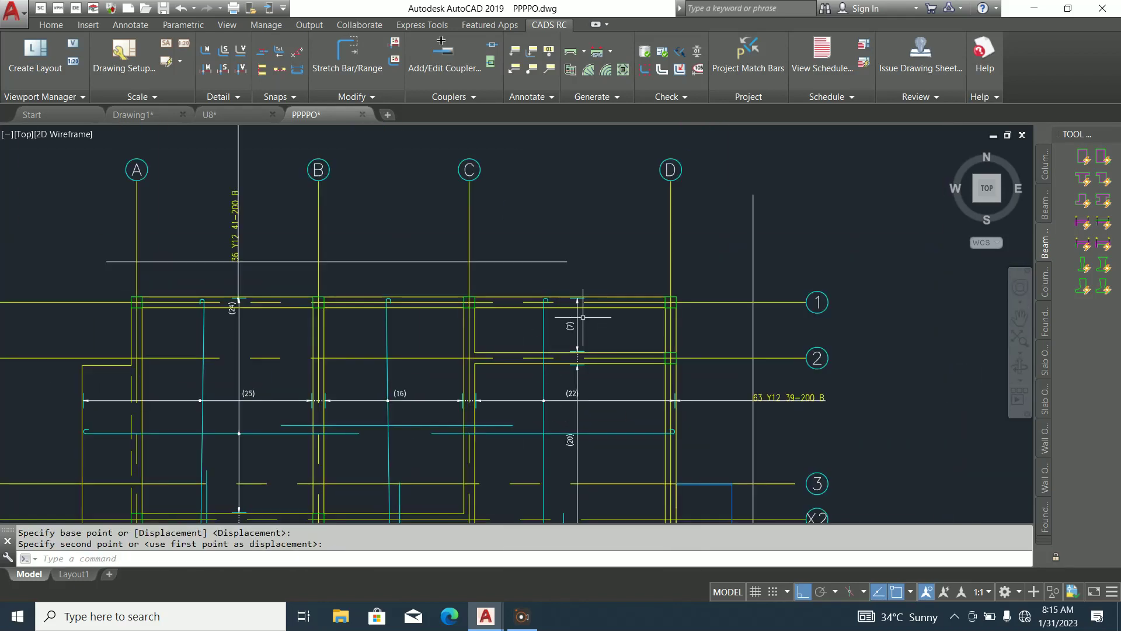
pyautogui.scroll(-4, 592, 310)
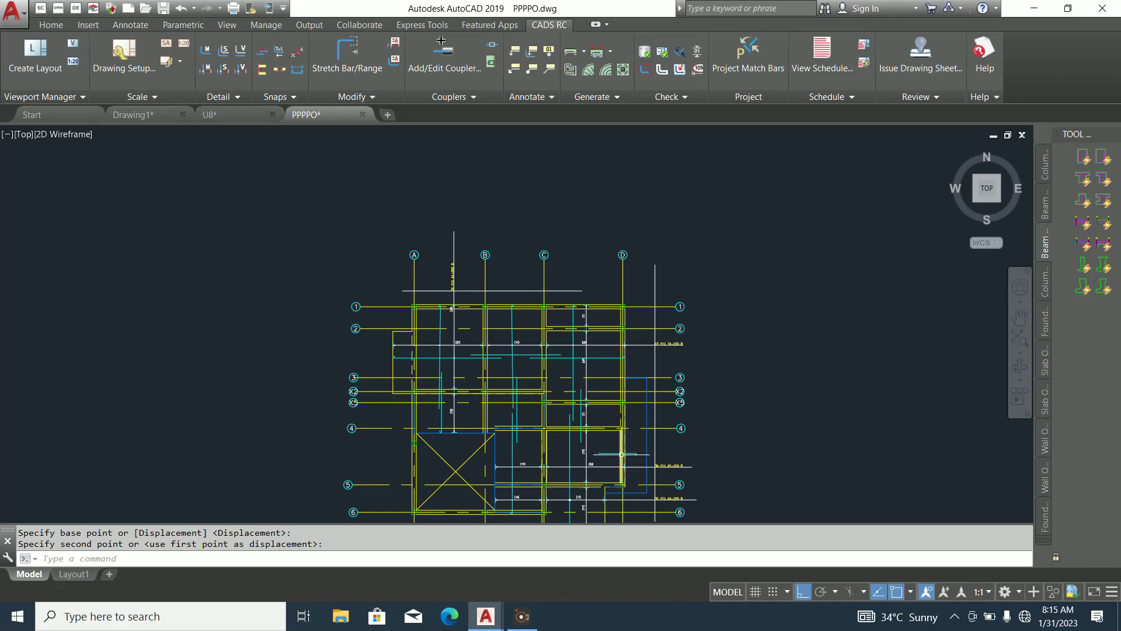
# Draw a horizontal guide line outward from where the hooked bar between grids 4 and 5 crosses the grid D beam's outer face
pyautogui.scroll(6, 622, 454)
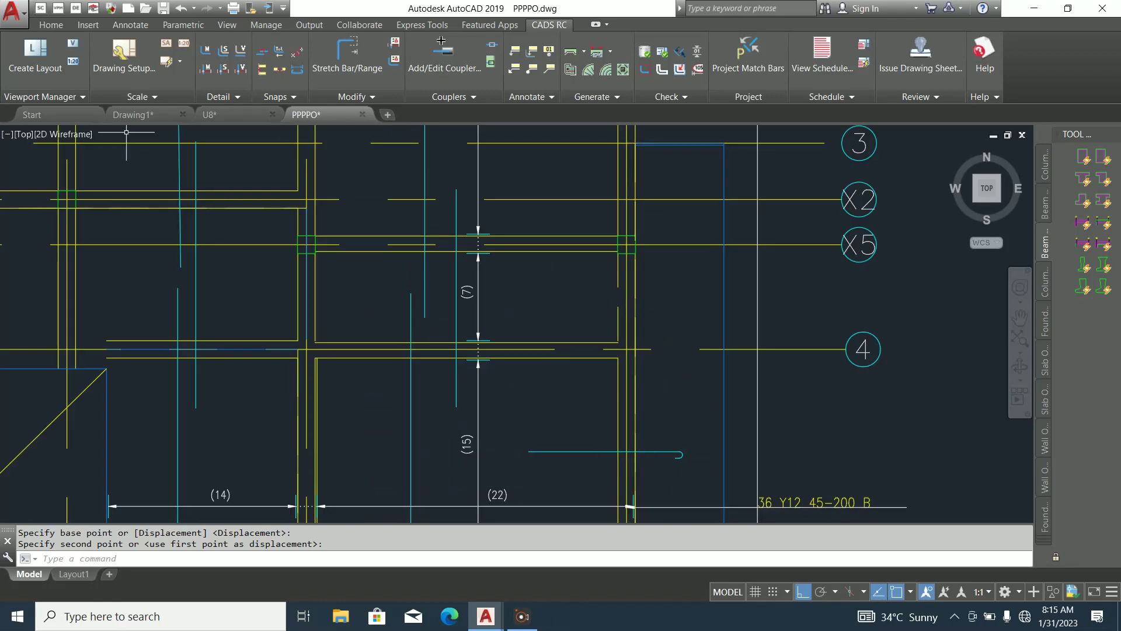
pyautogui.click(51, 25)
pyautogui.click(15, 58)
pyautogui.scroll(5, 651, 464)
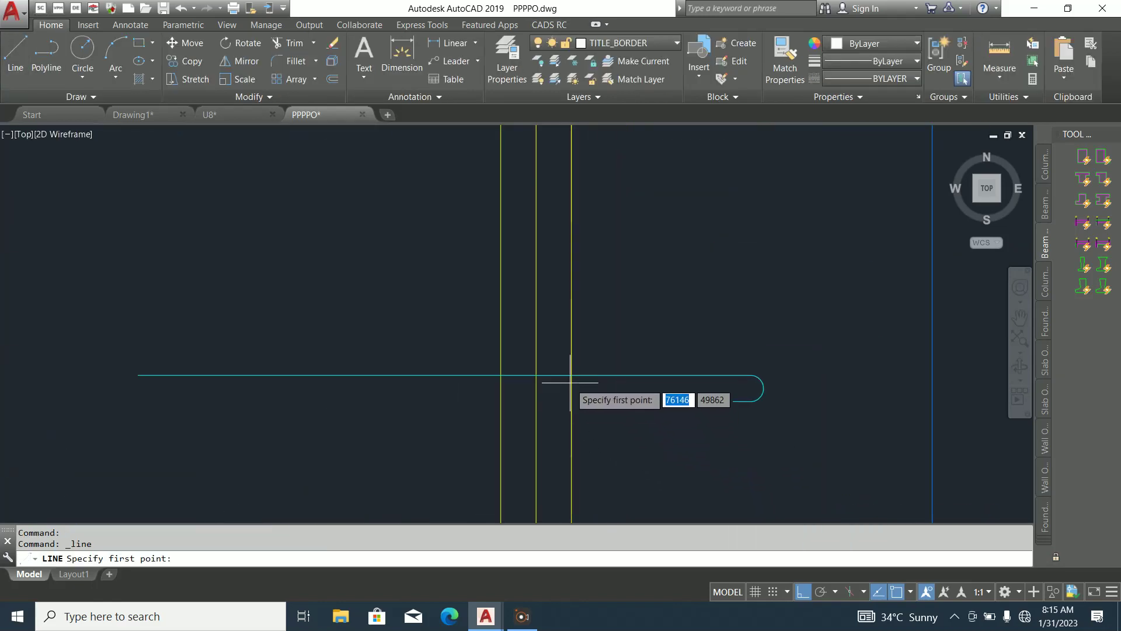
pyautogui.click(571, 375)
pyautogui.press('Escape')
# Stretch the bar's hooked end back to the outer face of the grid D beam and erase the guide line
pyautogui.click(808, 393)
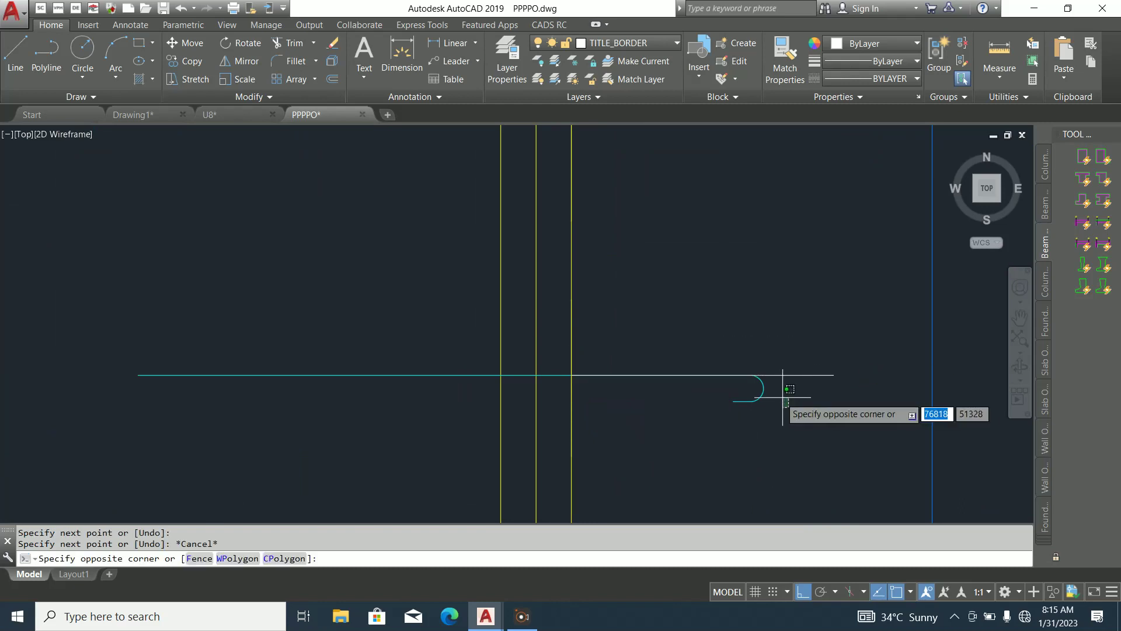
pyautogui.click(744, 389)
pyautogui.click(765, 372)
pyautogui.click(571, 375)
pyautogui.press('Escape')
pyautogui.click(743, 393)
pyautogui.click(692, 338)
pyautogui.press('Delete')
# Stretch the bar's hooked end a further 25 inside the outer face of the grid D beam
pyautogui.scroll(4, 549, 400)
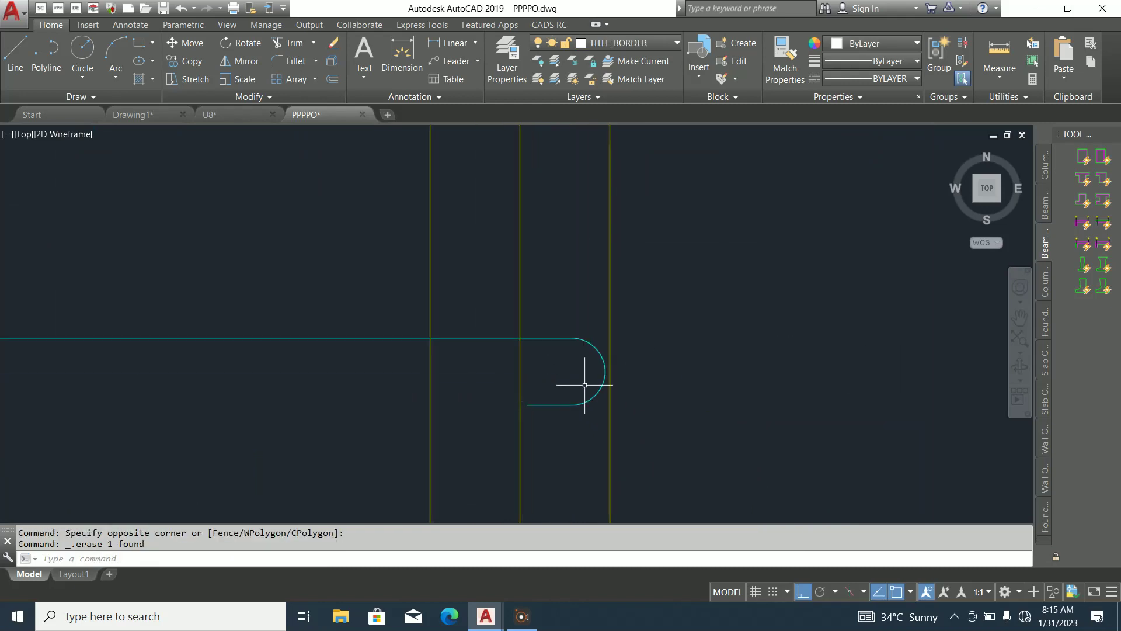
pyautogui.click(595, 413)
pyautogui.click(582, 345)
pyautogui.click(609, 333)
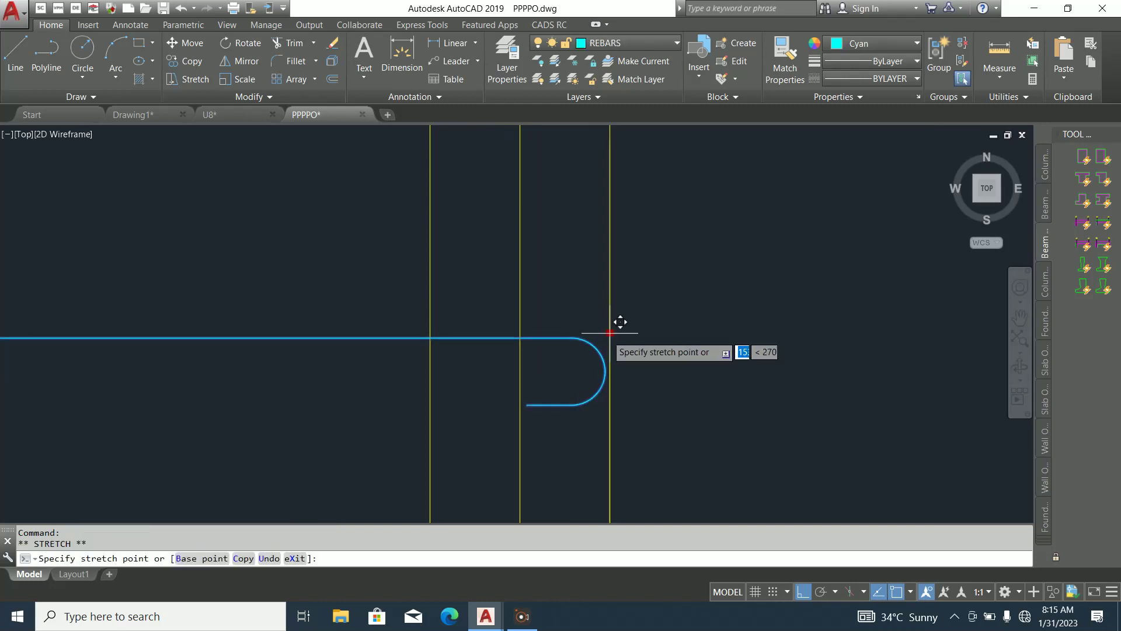
pyautogui.write('25')
pyautogui.press('Return')
pyautogui.scroll(-5, 572, 337)
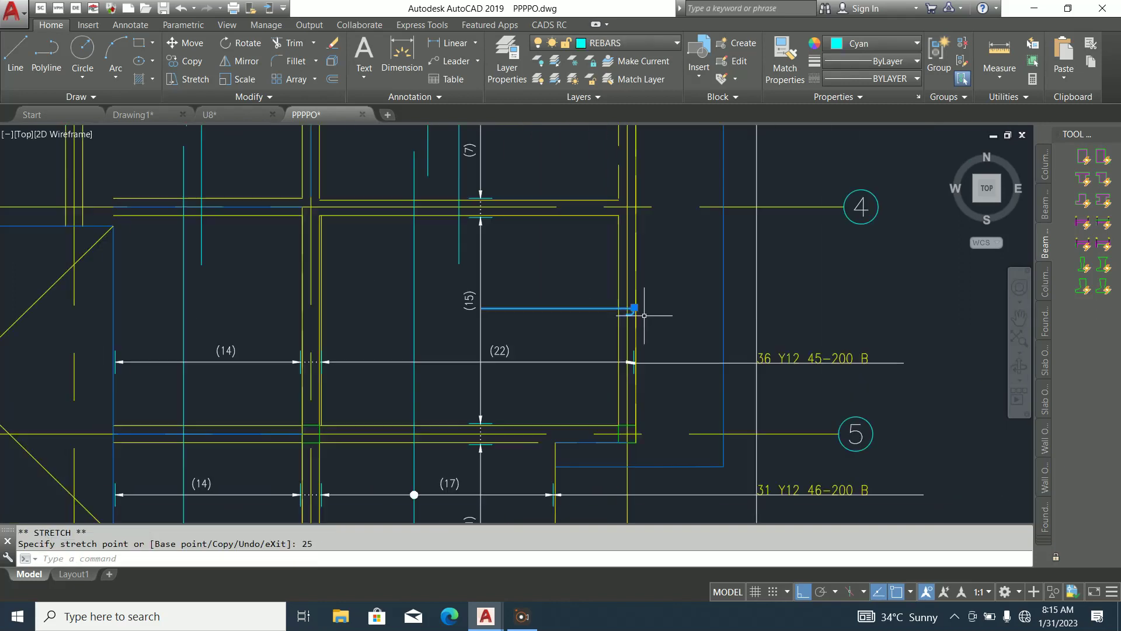
pyautogui.press('Escape')
# Erase the surplus parallel line beside the right face of the grid C beam between grids 4 and 5
pyautogui.scroll(-1, 575, 315)
pyautogui.scroll(5, 431, 355)
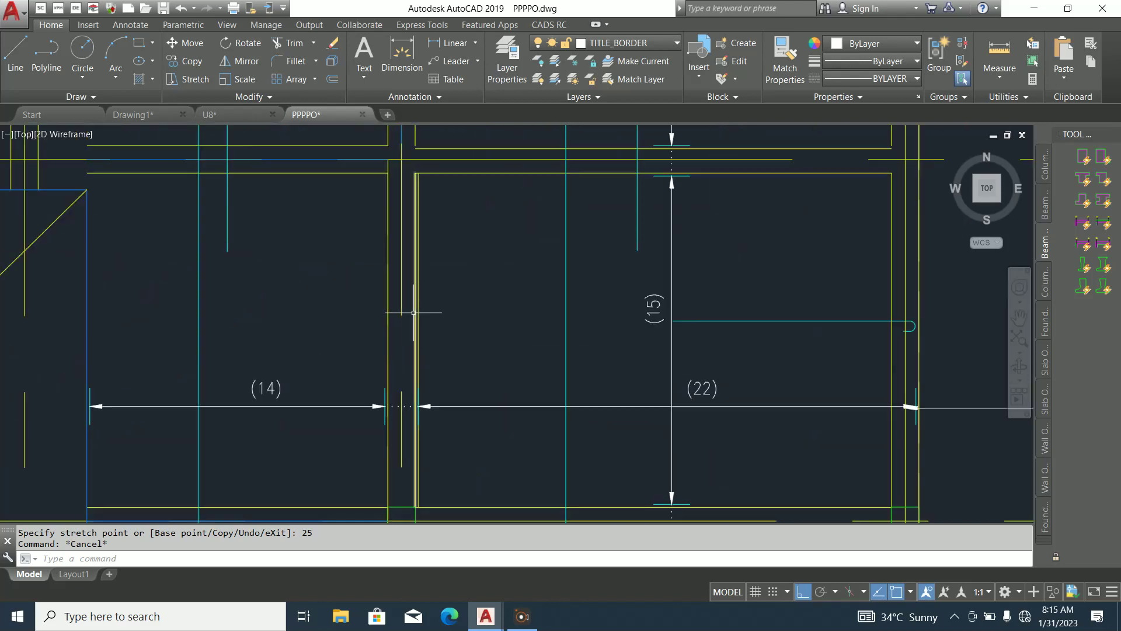
pyautogui.click(470, 345)
pyautogui.click(432, 313)
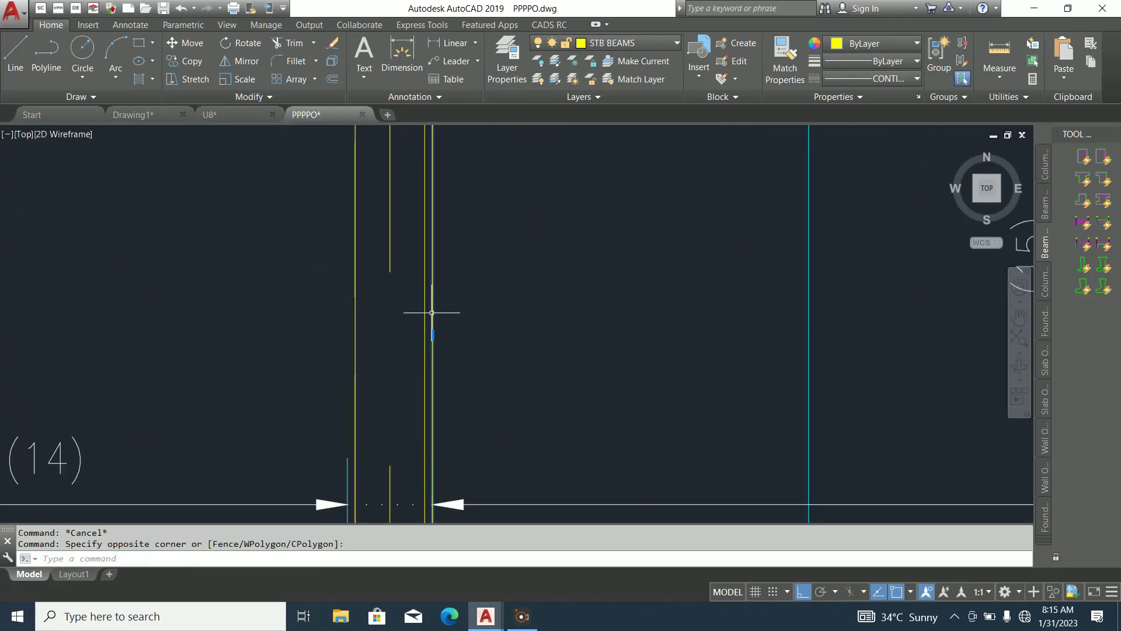
pyautogui.press('Delete')
pyautogui.scroll(-6, 433, 315)
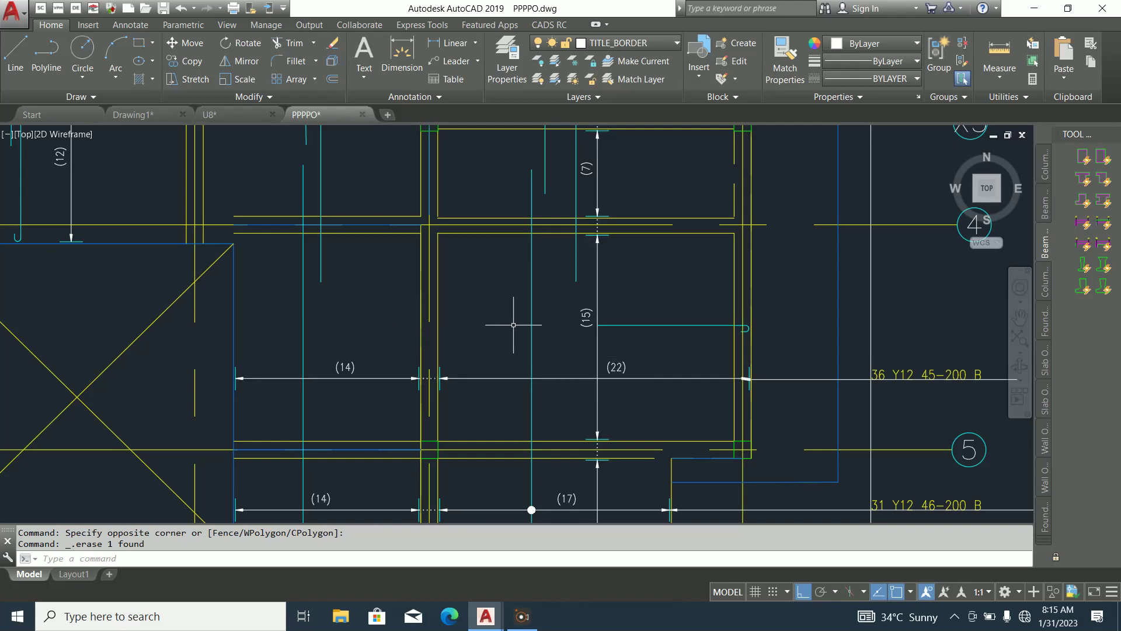
# Offset the left face of the grid C beam into the bay on its left between grids 4 and 5 as a guide line
pyautogui.press('Return')
pyautogui.click(421, 334)
pyautogui.click(397, 331)
pyautogui.press('Escape')
pyautogui.click(681, 337)
pyautogui.click(668, 310)
pyautogui.press('Escape')
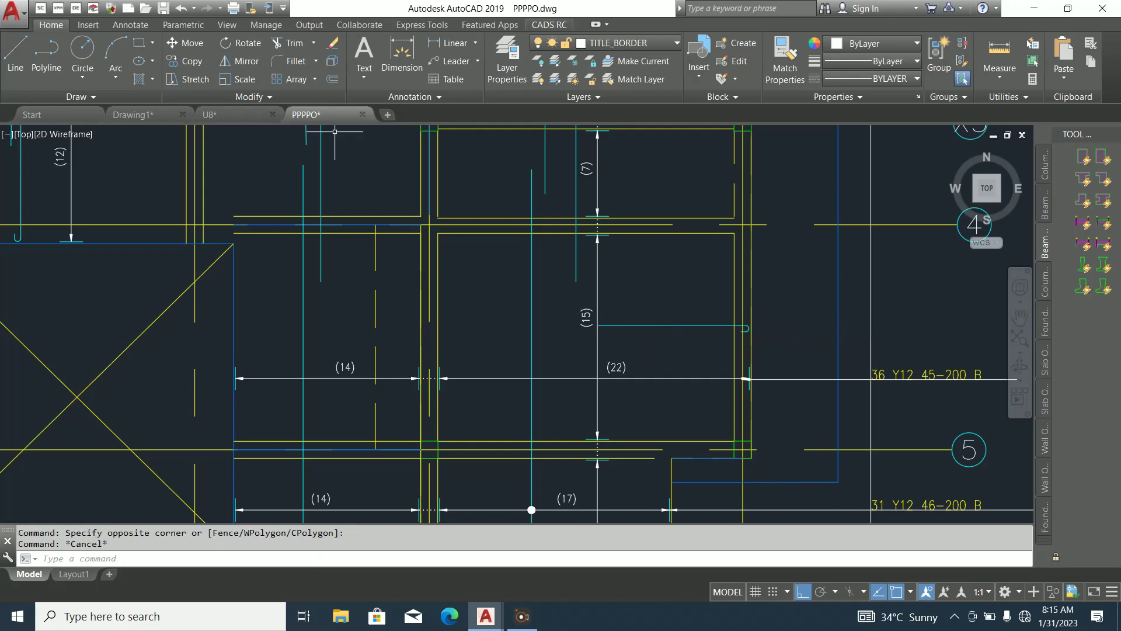
pyautogui.click(549, 25)
pyautogui.click(347, 58)
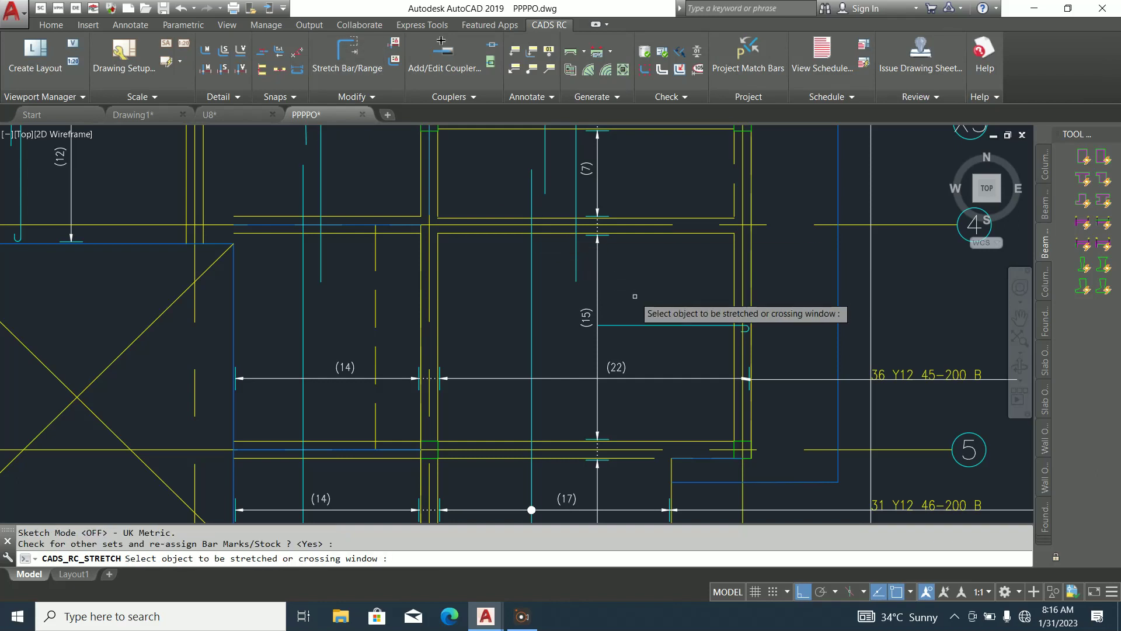
pyautogui.click(630, 319)
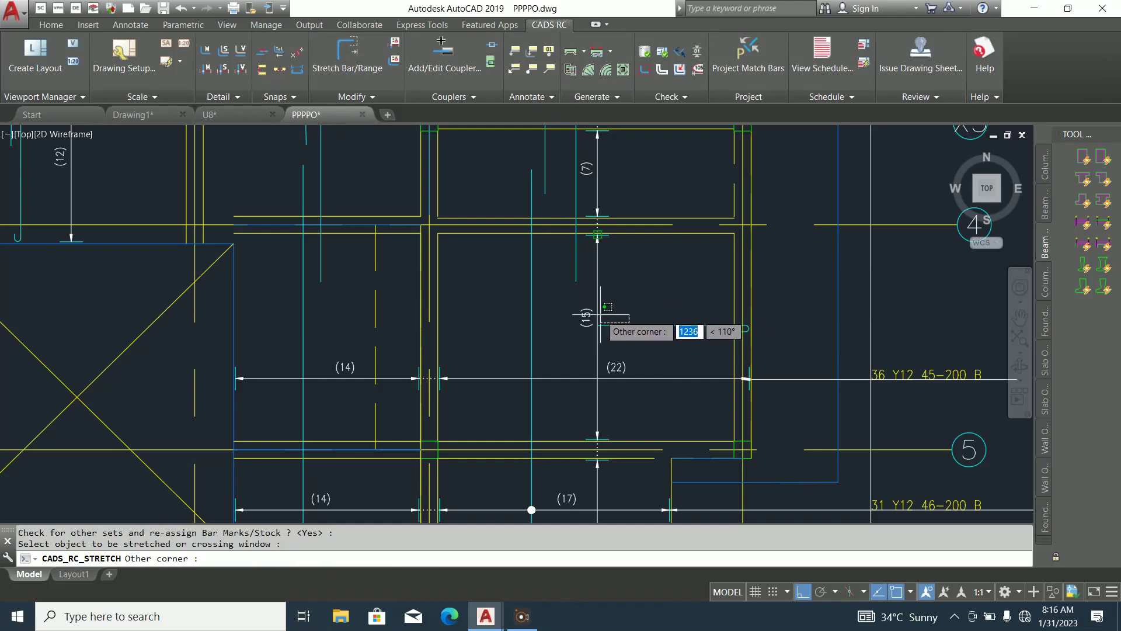
pyautogui.press('Escape')
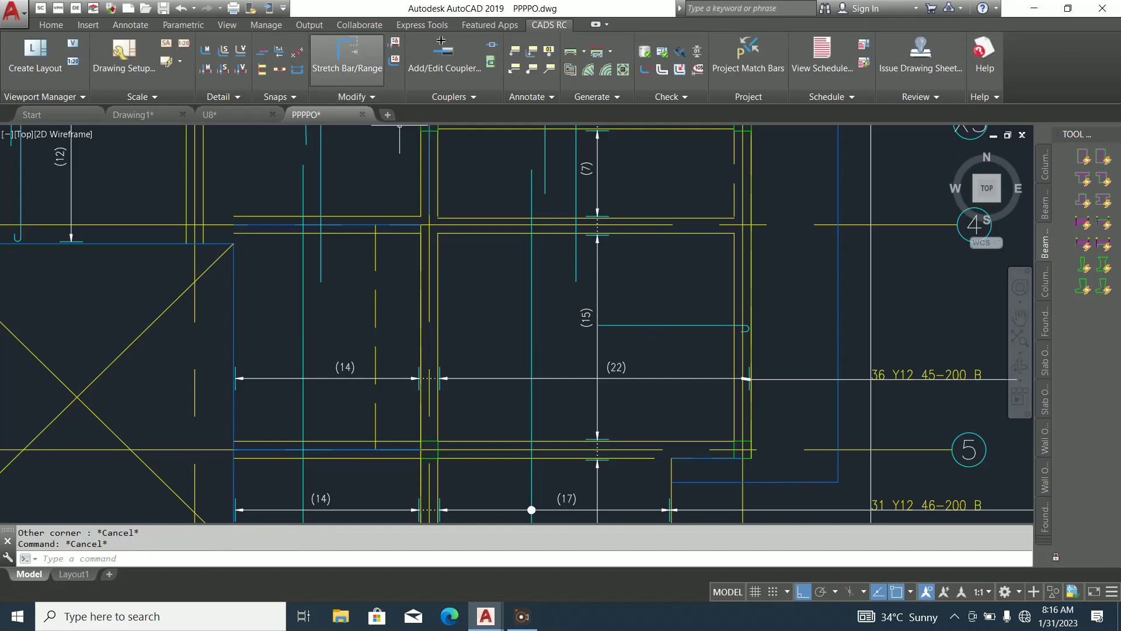
# Use Stretch Bar/Range to extend the horizontal bar's straight end across the grid C beam to the dashed guide line
pyautogui.click(348, 51)
pyautogui.press('Return')
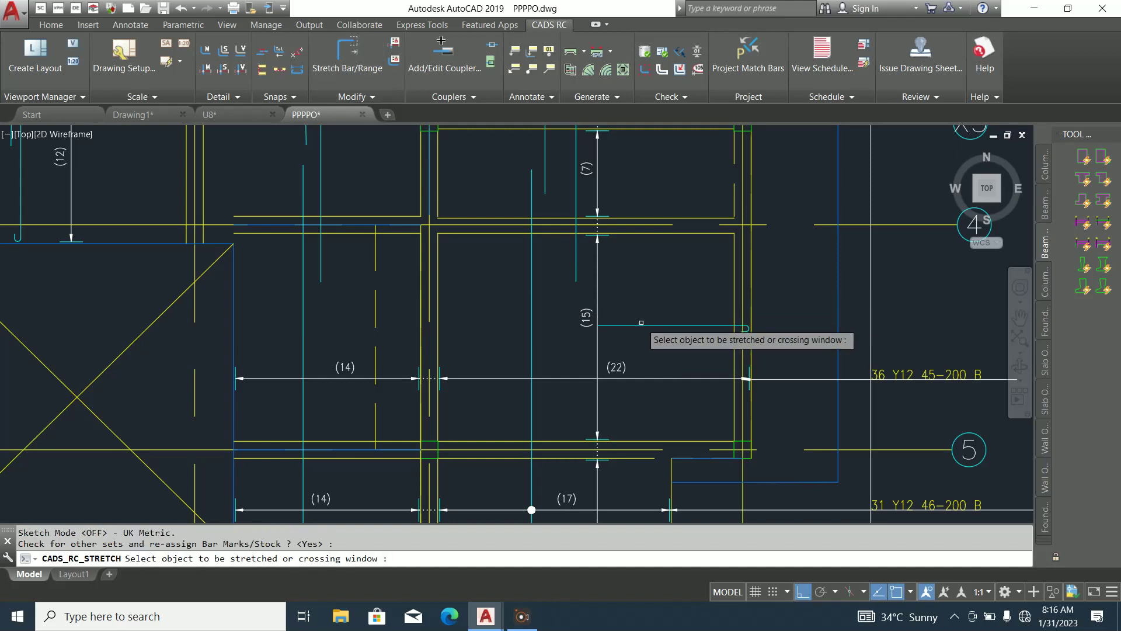
pyautogui.click(633, 325)
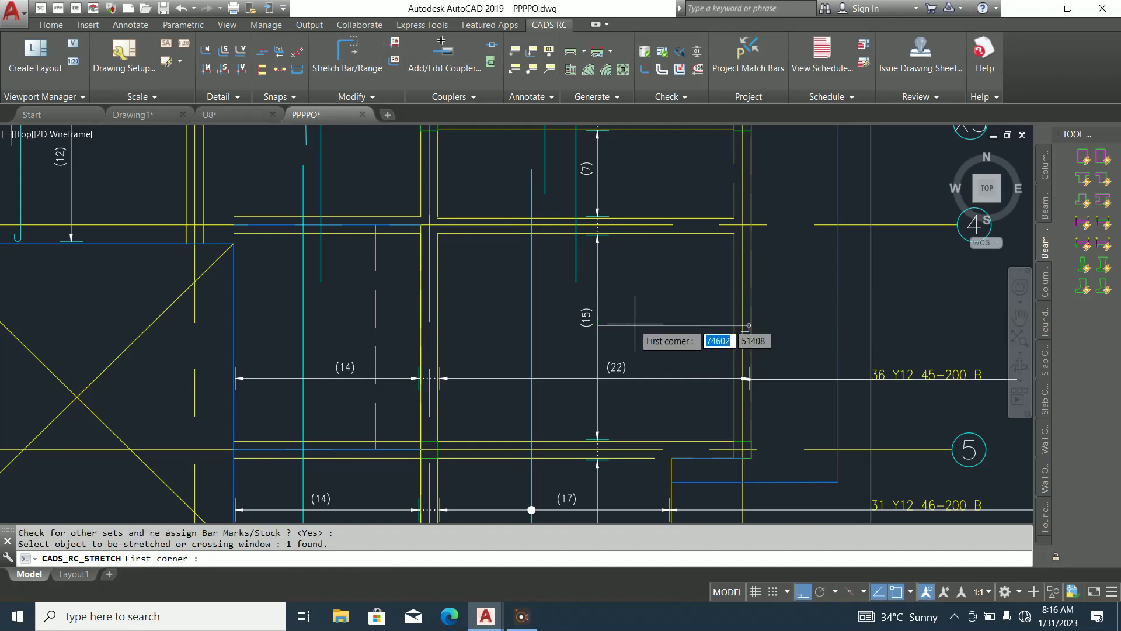
pyautogui.click(598, 325)
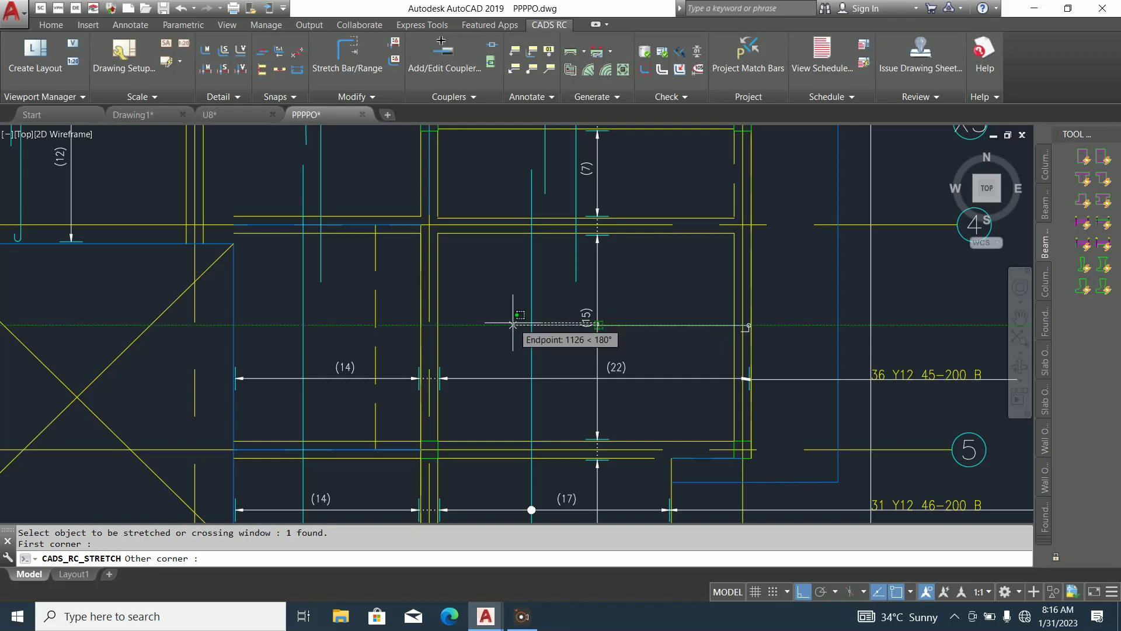
pyautogui.click(367, 325)
pyautogui.click(598, 325)
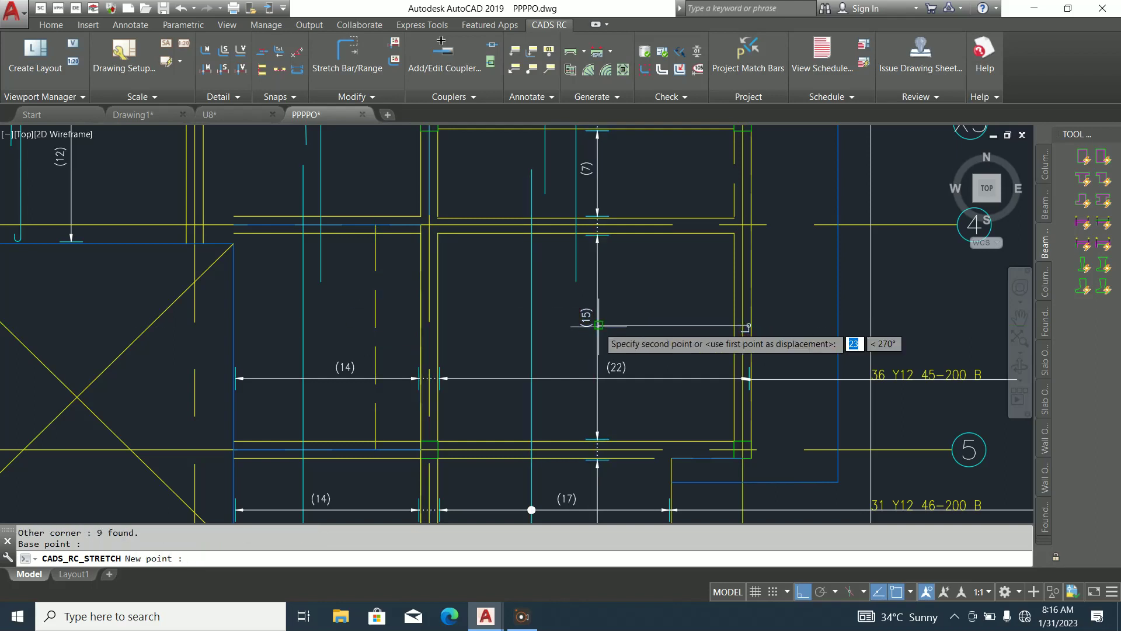
pyautogui.scroll(4, 377, 325)
pyautogui.click(368, 325)
pyautogui.press('Escape')
# Erase the dashed guide line left of the grid C beam
pyautogui.click(382, 302)
pyautogui.click(348, 290)
pyautogui.scroll(-4, 432, 330)
pyautogui.press('Delete')
pyautogui.scroll(-2, 444, 342)
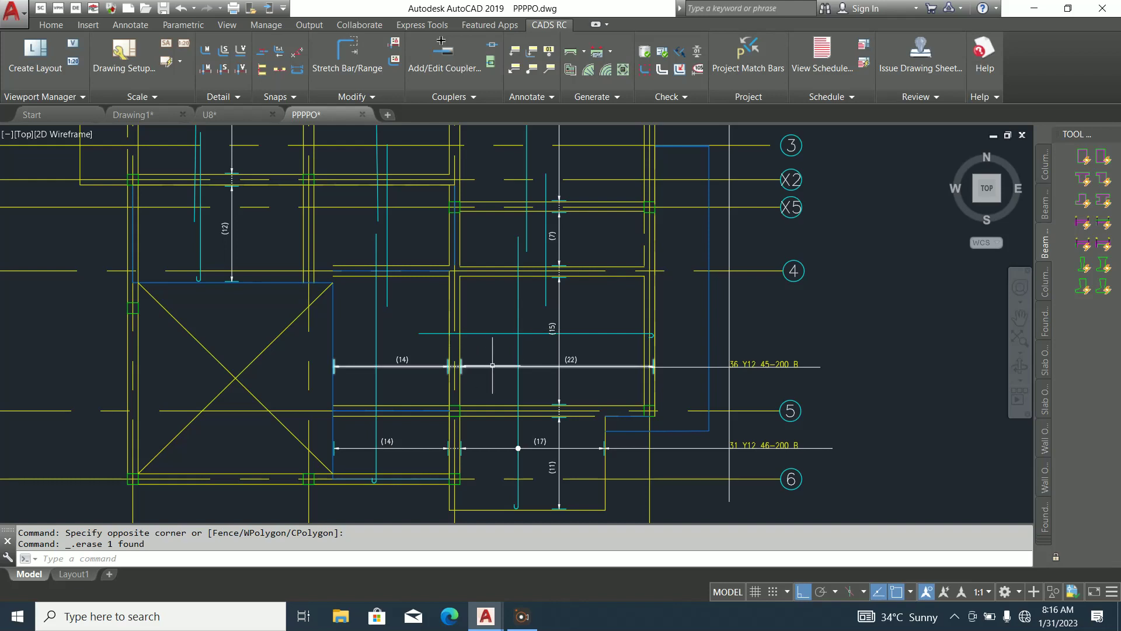
# Start a new bar range with shape code 32, grade Y, size 12, mark 50, and set dimension A to 2000
pyautogui.scroll(-2, 492, 365)
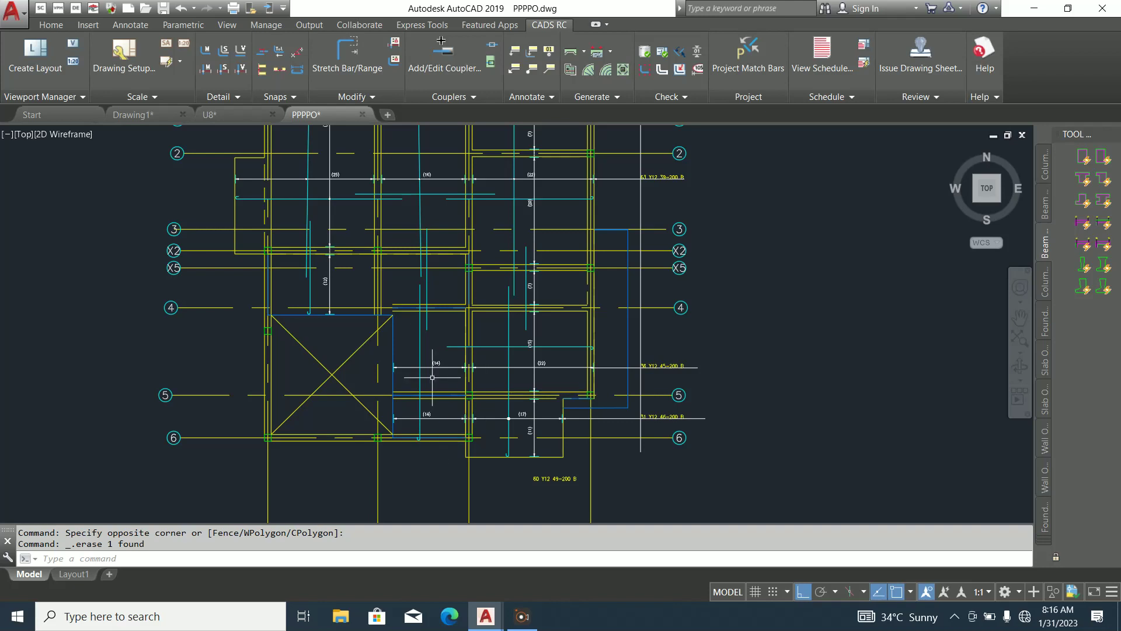
pyautogui.scroll(-2, 432, 377)
pyautogui.scroll(2, 436, 386)
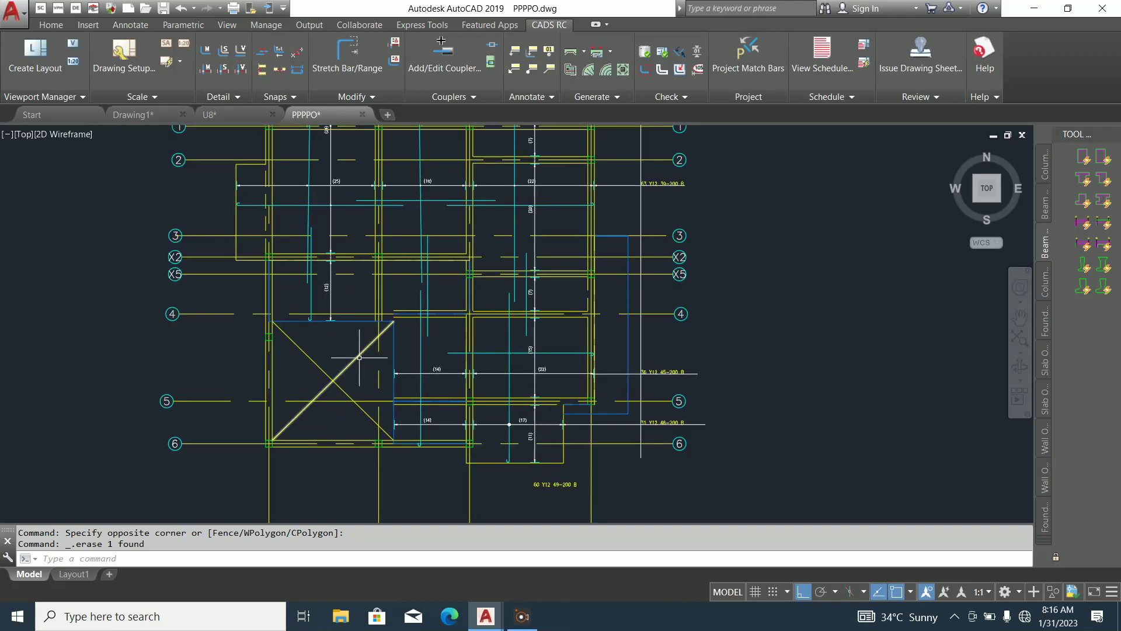
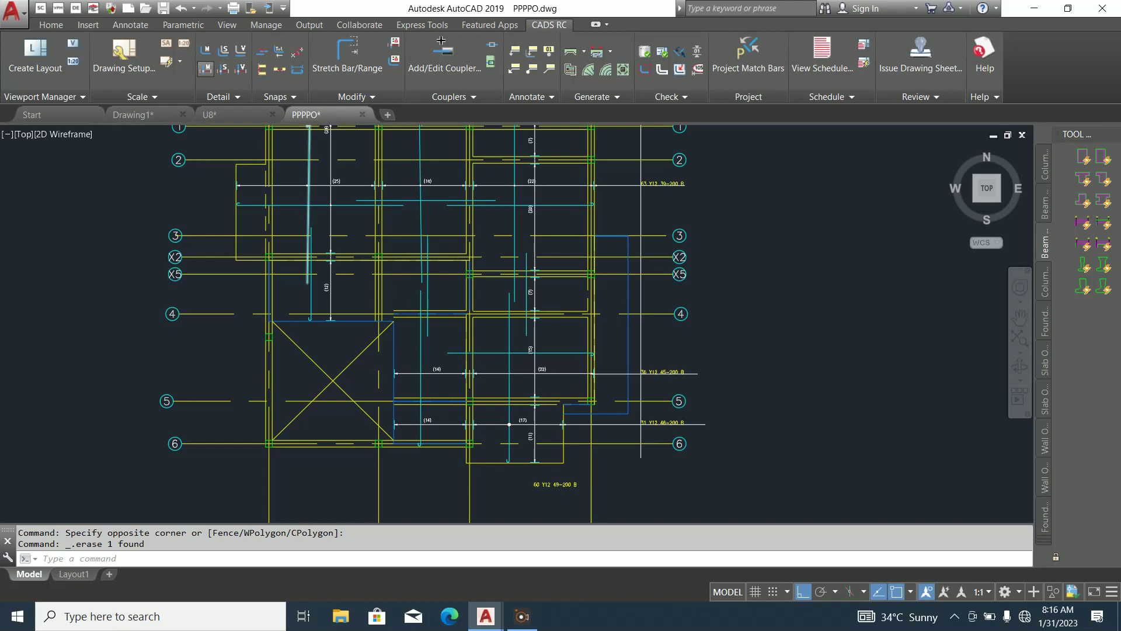
pyautogui.click(205, 69)
pyautogui.click(601, 186)
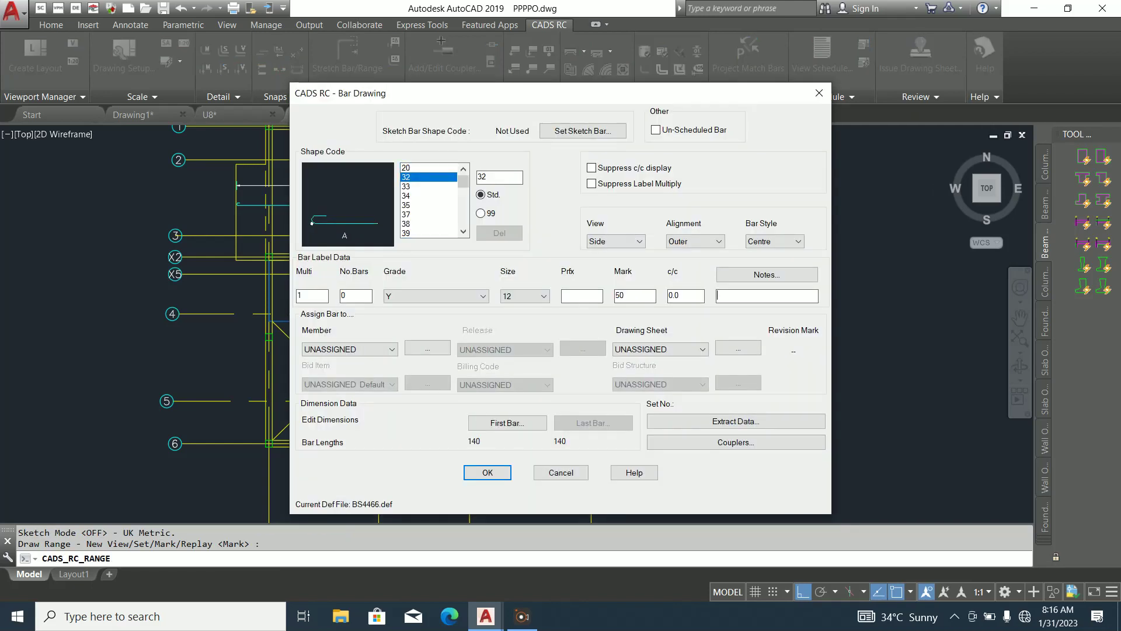
pyautogui.click(507, 422)
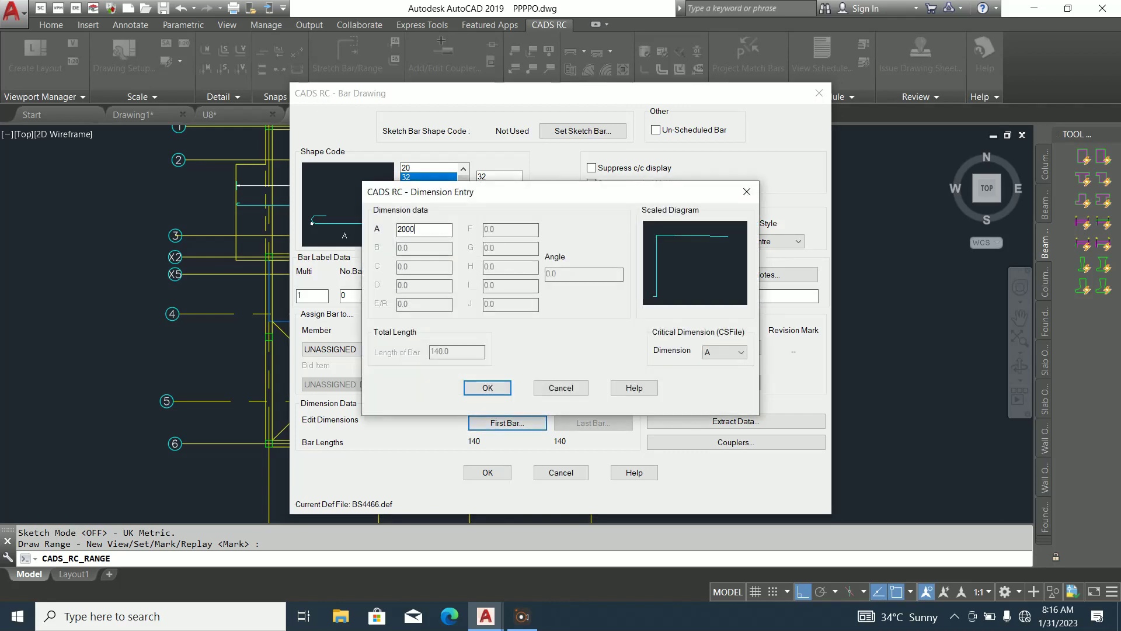
pyautogui.press('Return')
pyautogui.press('Return')
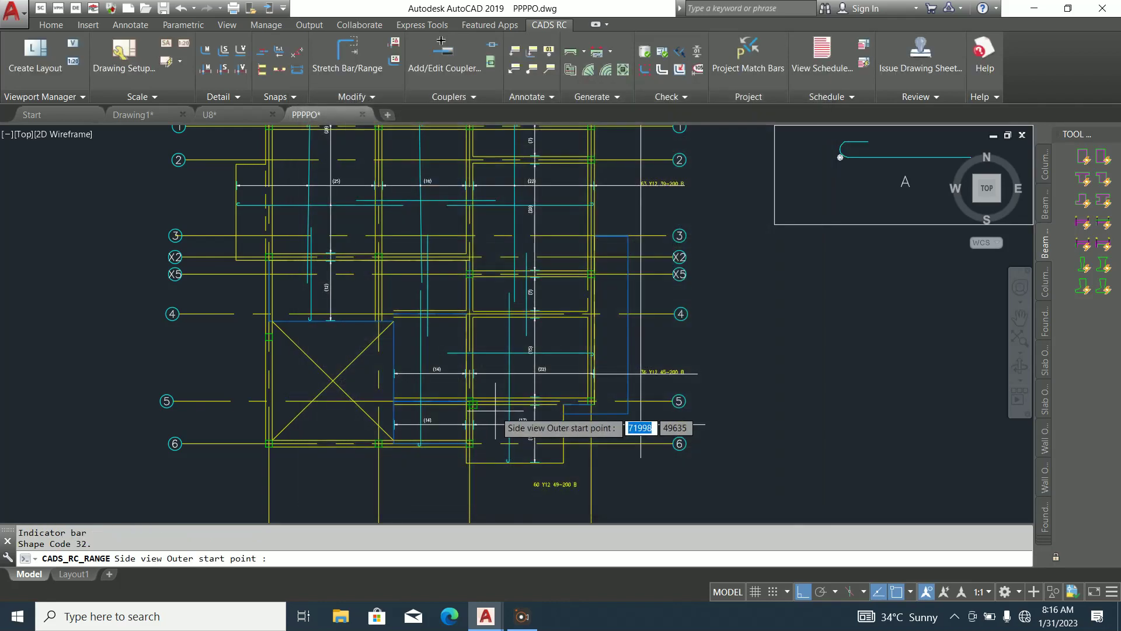
# Place the hooked bar horizontally from the opening's right edge into the bay between grids 4 and 5
pyautogui.scroll(5, 529, 446)
pyautogui.click(225, 286)
pyautogui.click(373, 286)
pyautogui.click(372, 286)
pyautogui.scroll(-4, 362, 330)
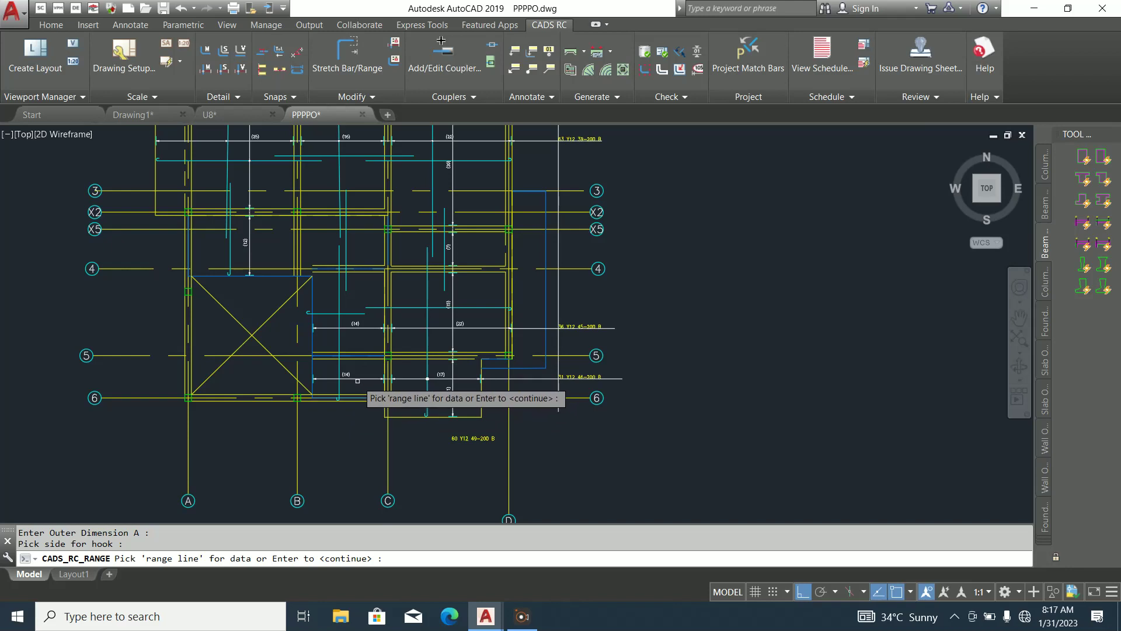
# Define the first range group from the outer face of the grid 6 beam to the lower face of the grid 5 beam at 200 spacing with 25 end offsets
pyautogui.scroll(5, 350, 397)
pyautogui.scroll(-2, 362, 412)
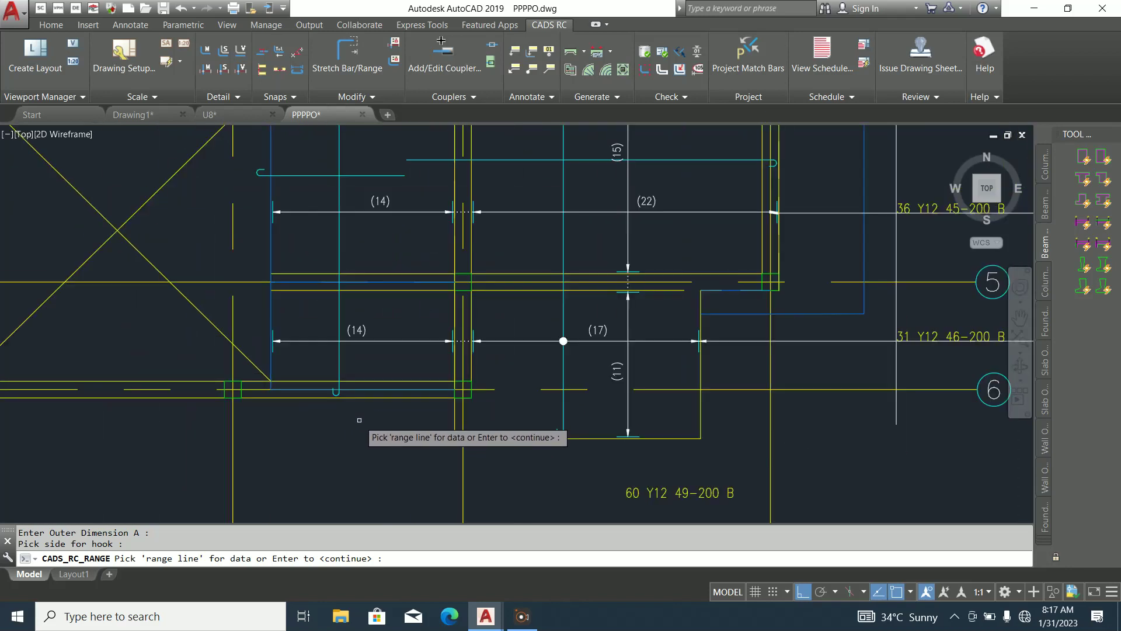
pyautogui.scroll(-2, 359, 419)
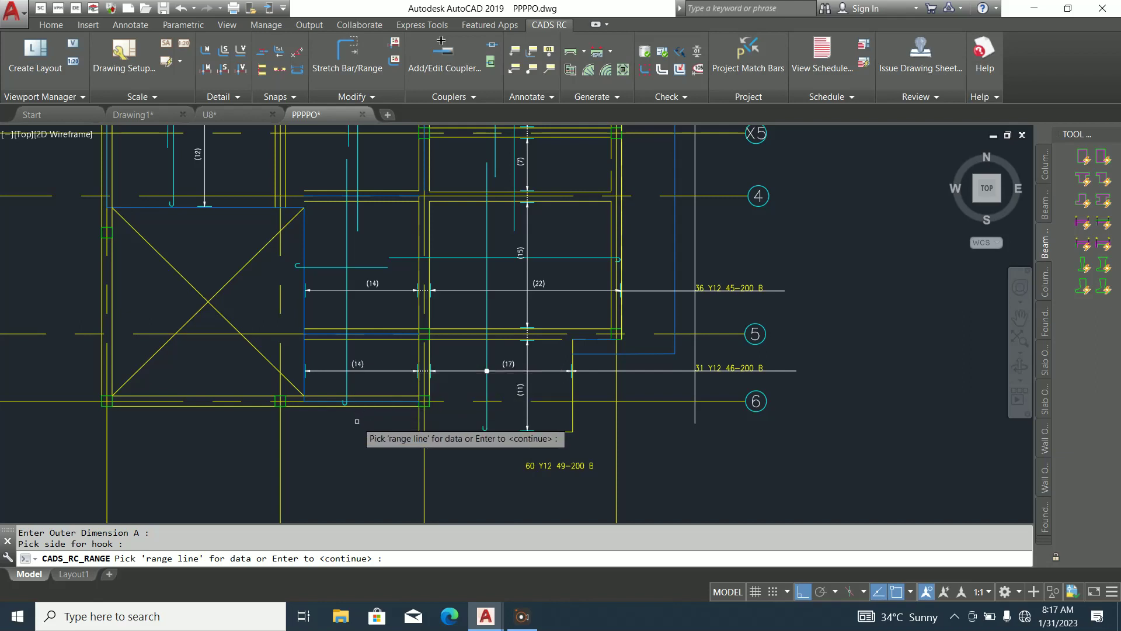
pyautogui.scroll(2, 355, 422)
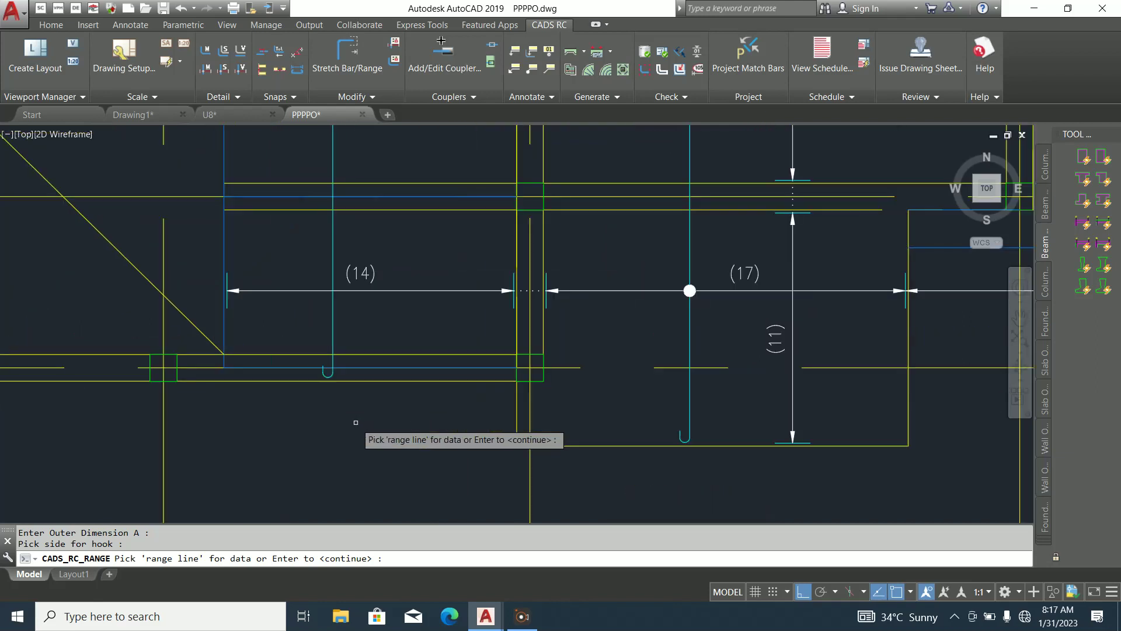
pyautogui.press('Return')
pyautogui.click(358, 384)
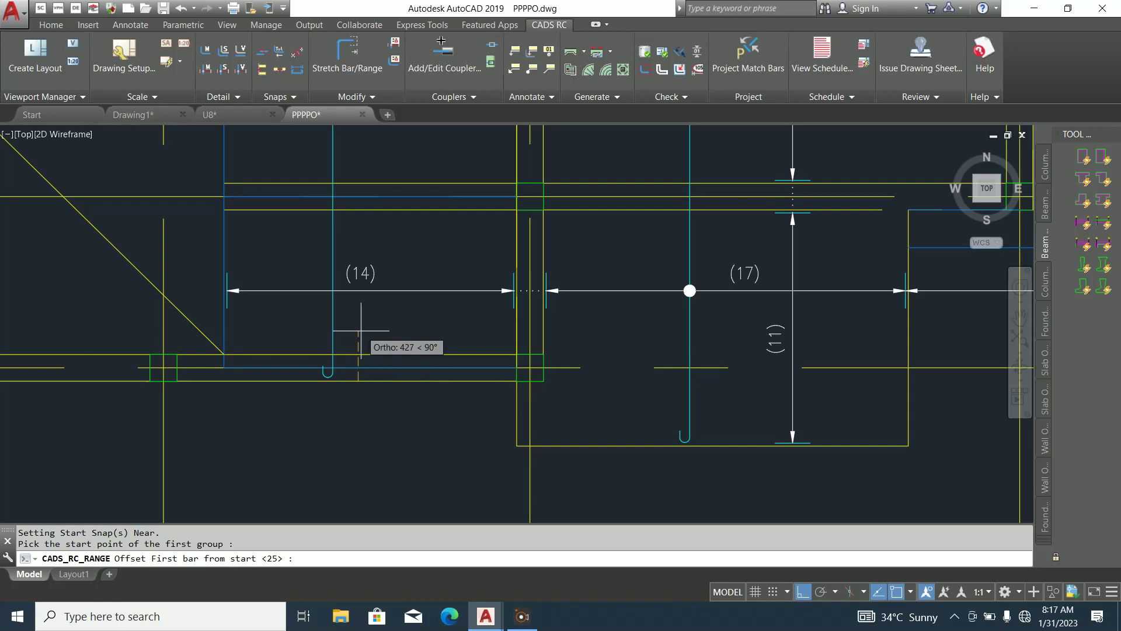
pyautogui.press('Return')
pyautogui.scroll(-3, 361, 331)
pyautogui.scroll(3, 356, 315)
pyautogui.click(359, 304)
pyautogui.press('Return')
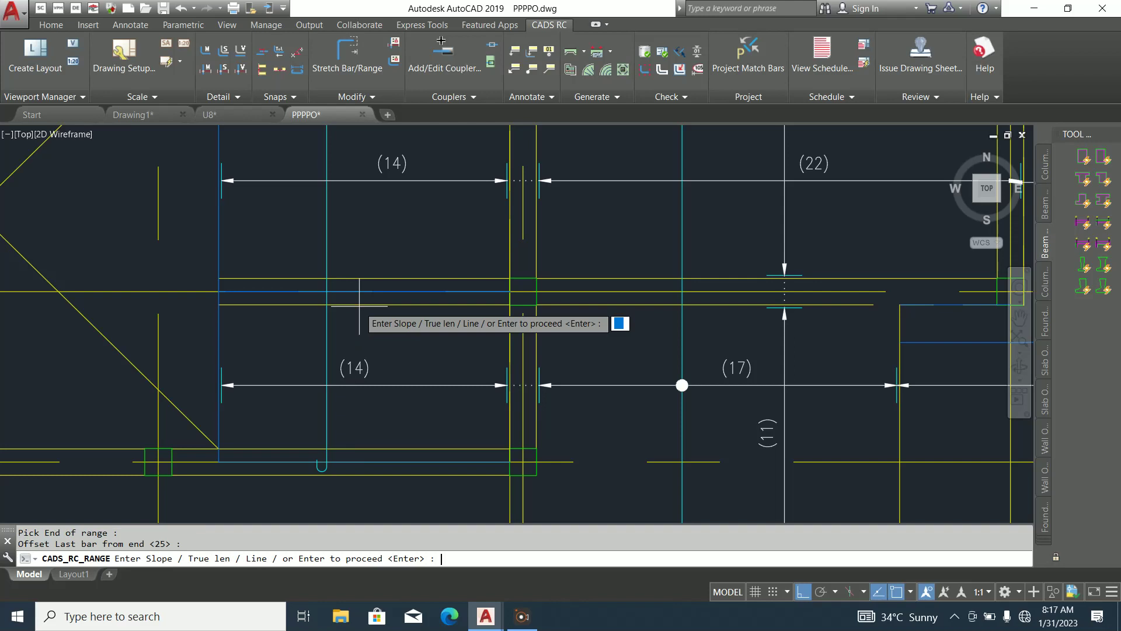
pyautogui.press('Return')
pyautogui.write('200')
pyautogui.press('Return')
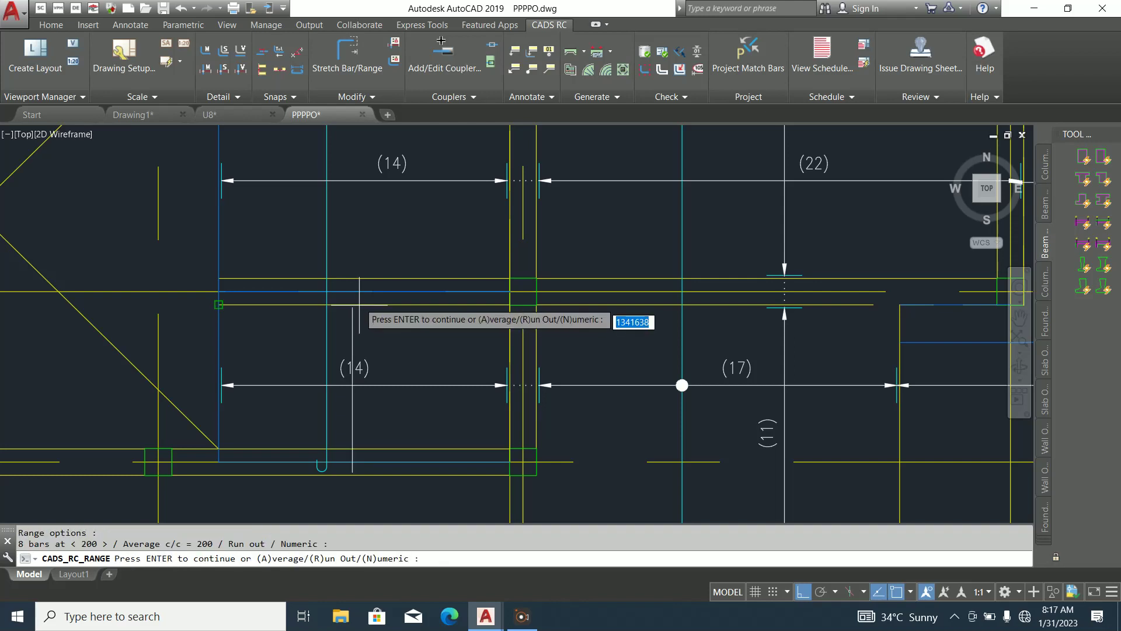
pyautogui.press('Return')
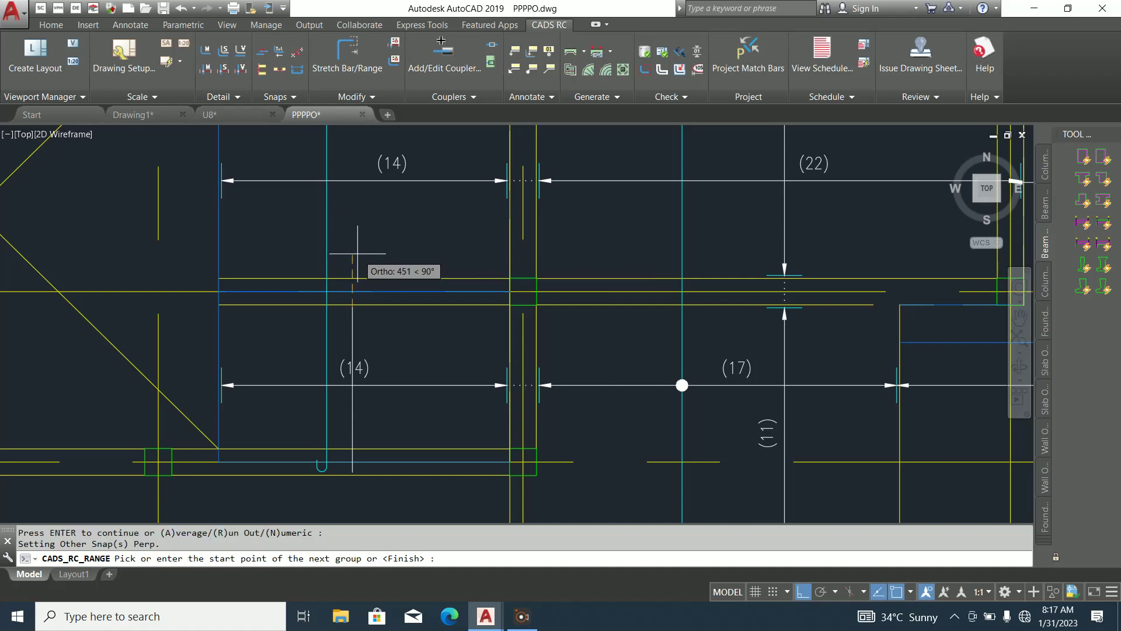
# Add the second range group from the upper face of the grid 5 beam to the lower face of the grid 4 beam with 25 end offsets
pyautogui.click(354, 279)
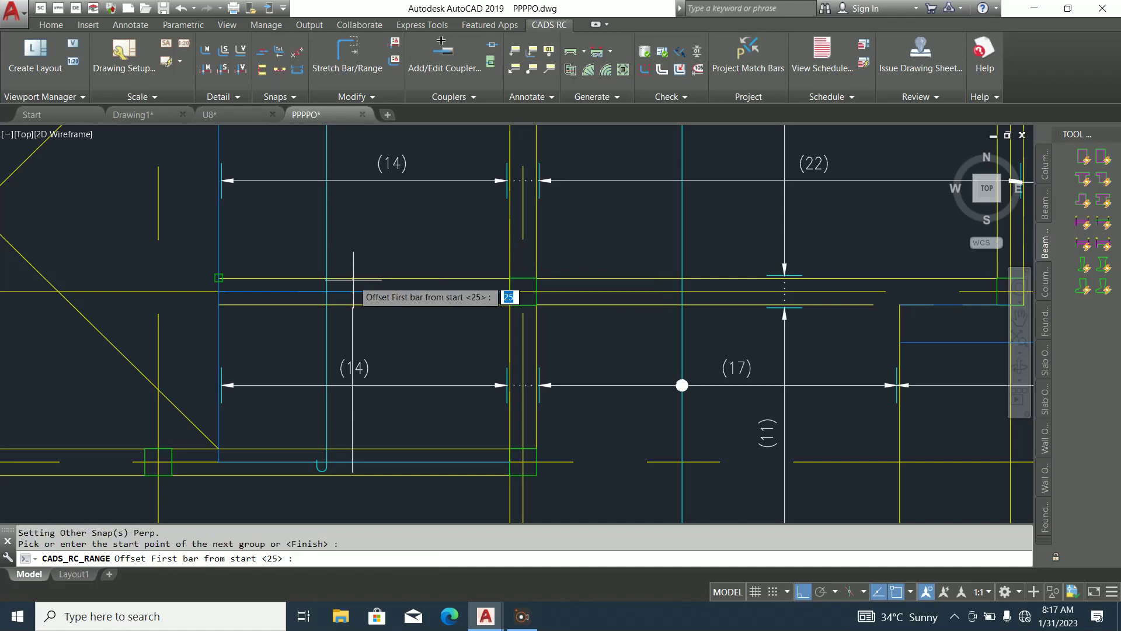
pyautogui.press('Return')
pyautogui.scroll(-5, 345, 327)
pyautogui.scroll(6, 340, 245)
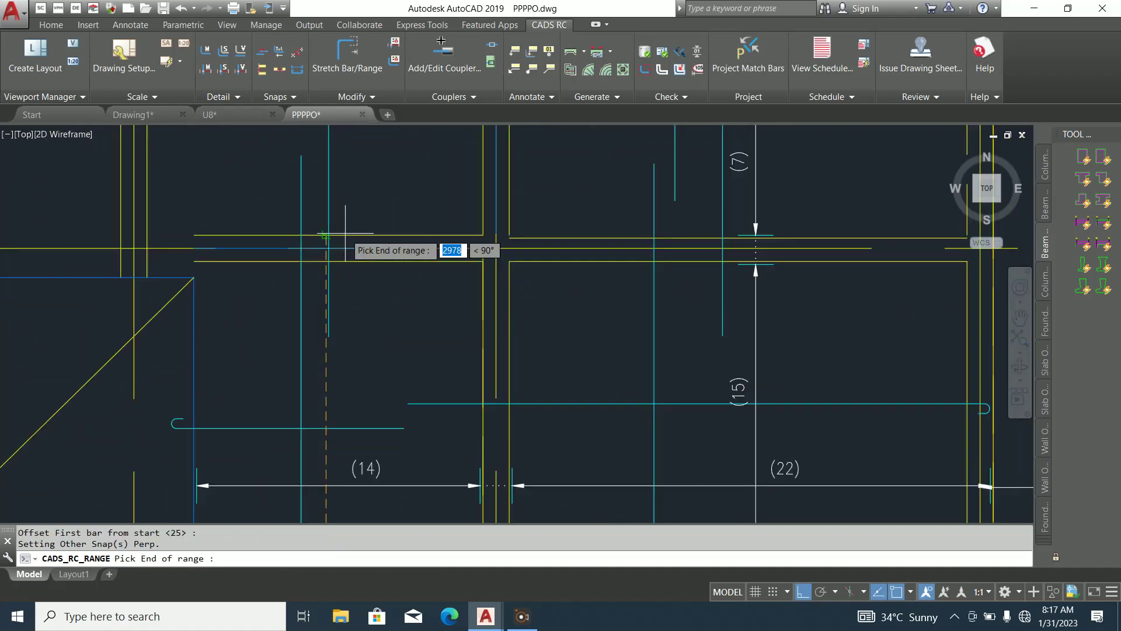
pyautogui.scroll(4, 331, 274)
pyautogui.click(328, 255)
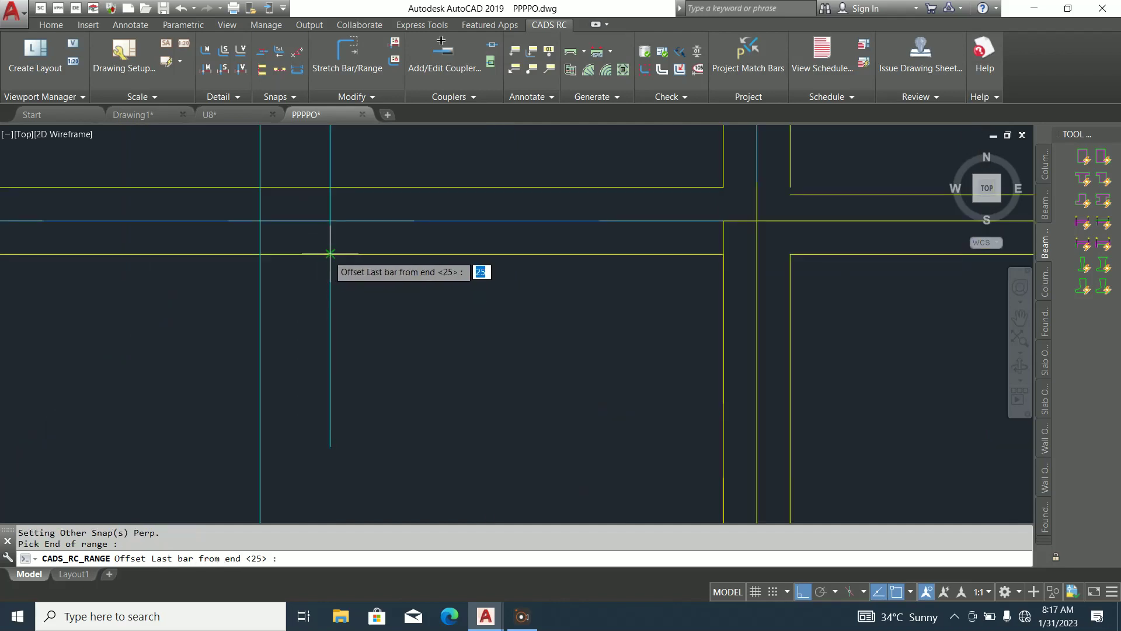
pyautogui.press('Return')
pyautogui.press('Return')
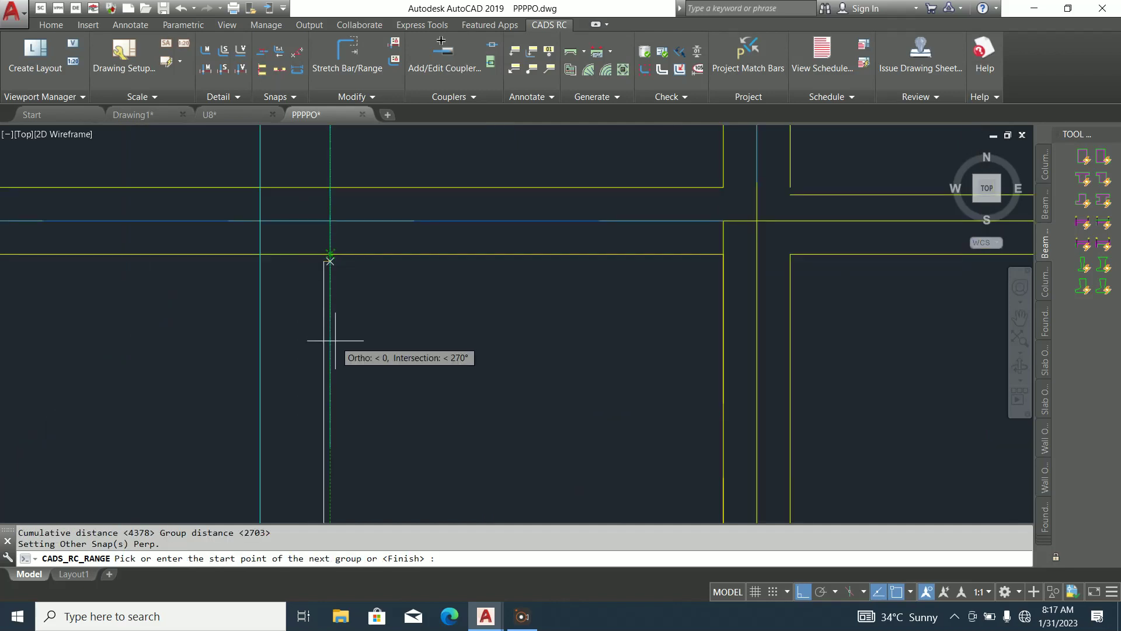
# Add the third range group from the upper face of the grid 4 beam to the lower face of the X2 beam with 25 end offsets
pyautogui.click(325, 185)
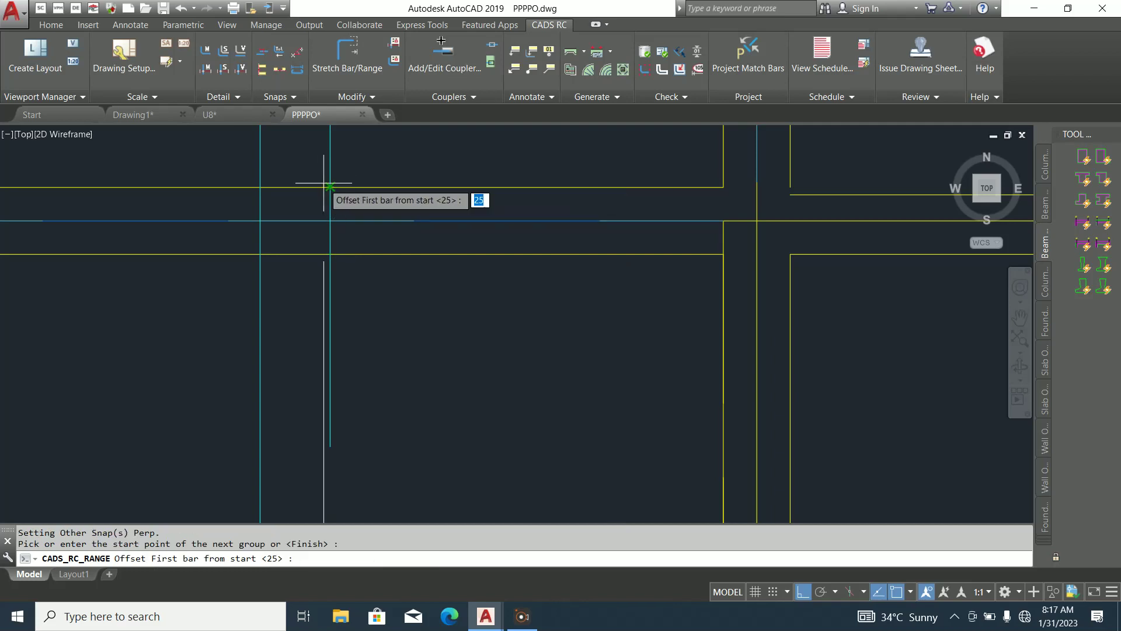
pyautogui.press('Return')
pyautogui.scroll(-4, 337, 363)
pyautogui.scroll(4, 326, 238)
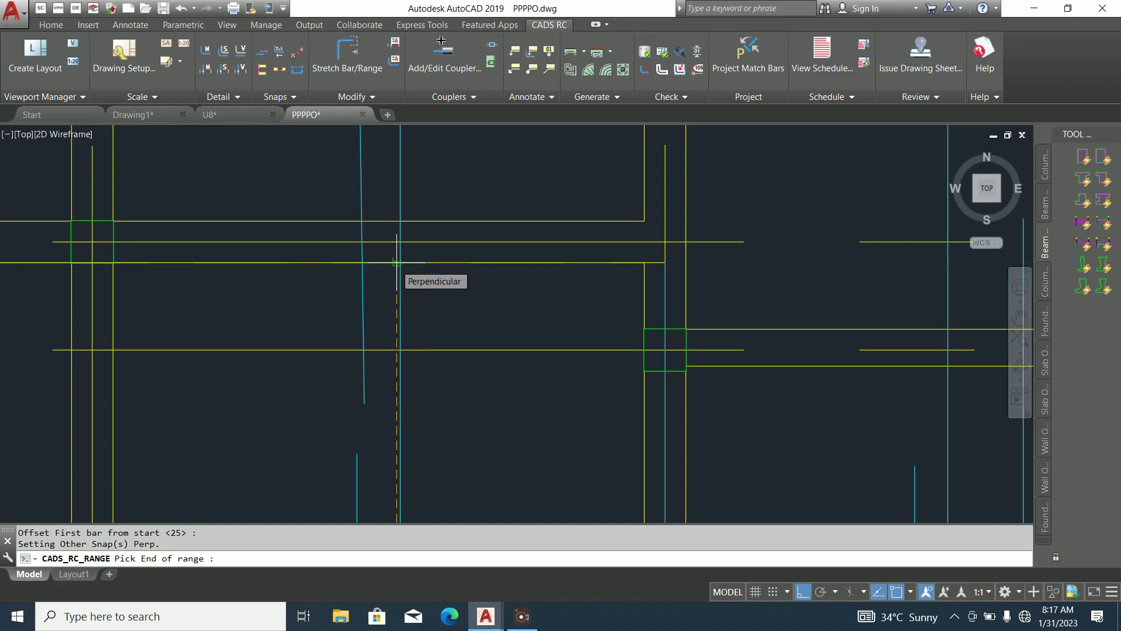
pyautogui.click(396, 263)
pyautogui.press('Return')
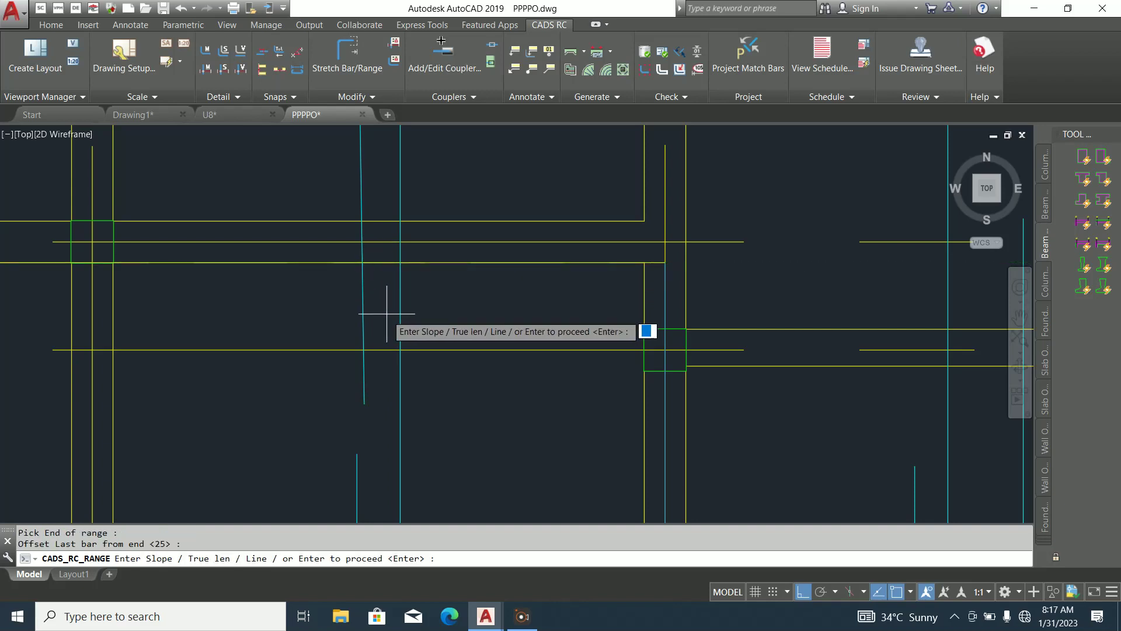
pyautogui.scroll(-3, 388, 275)
pyautogui.press('Return')
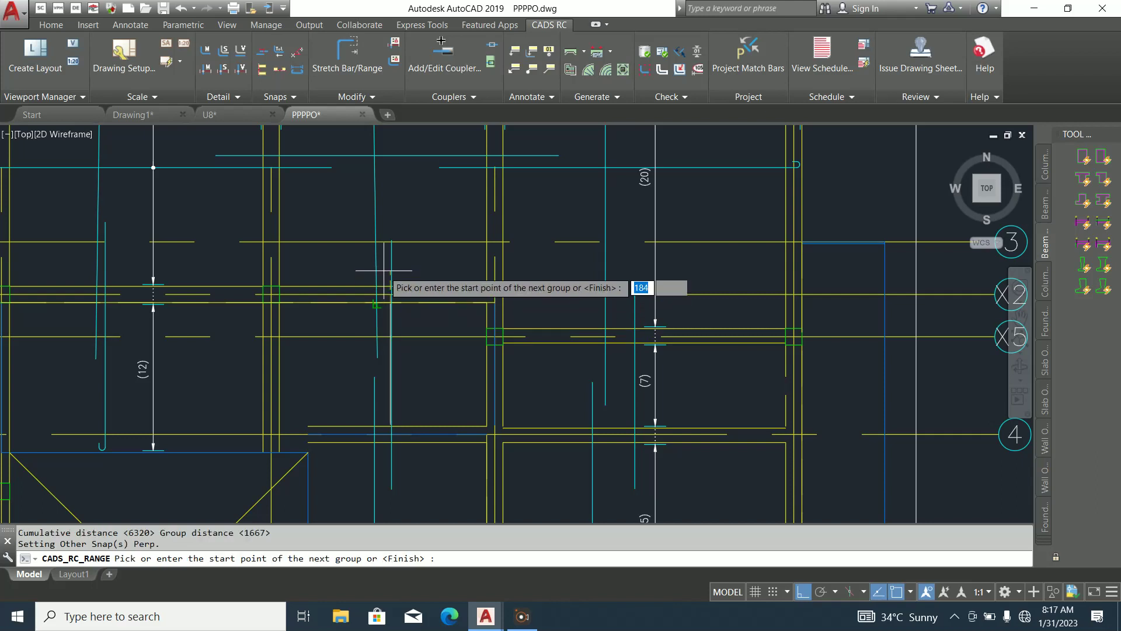
# Add the fourth range group from the upper face of the X2 beam to the outer face of the grid 1 beam with 25 end offsets
pyautogui.scroll(3, 376, 257)
pyautogui.click(399, 320)
pyautogui.press('Return')
pyautogui.scroll(-4, 391, 359)
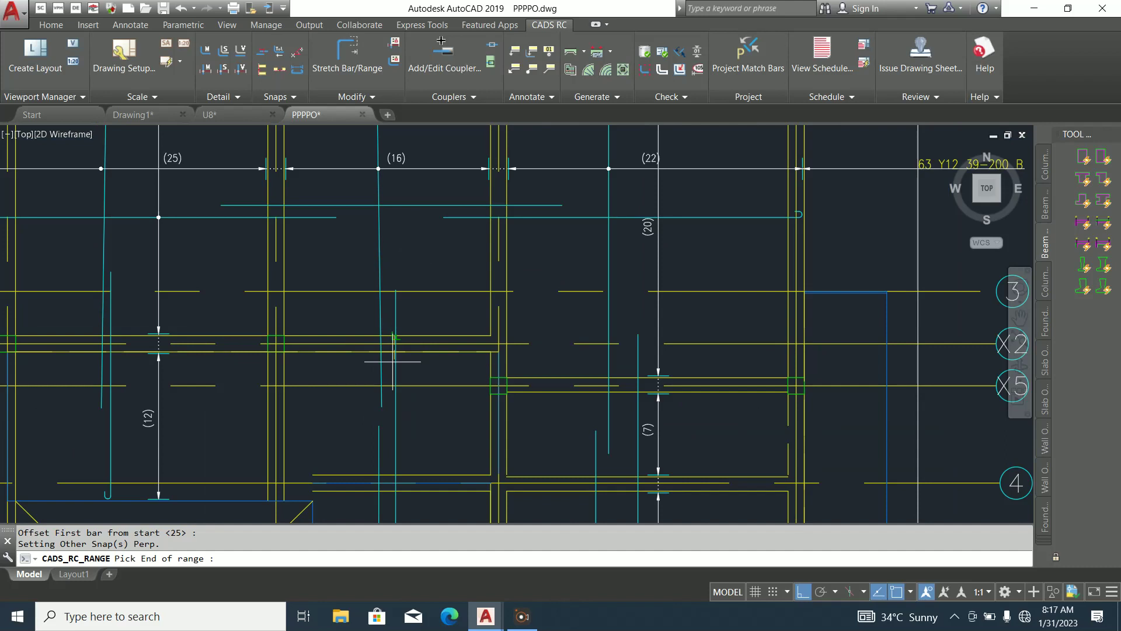
pyautogui.scroll(-3, 375, 318)
pyautogui.scroll(6, 376, 216)
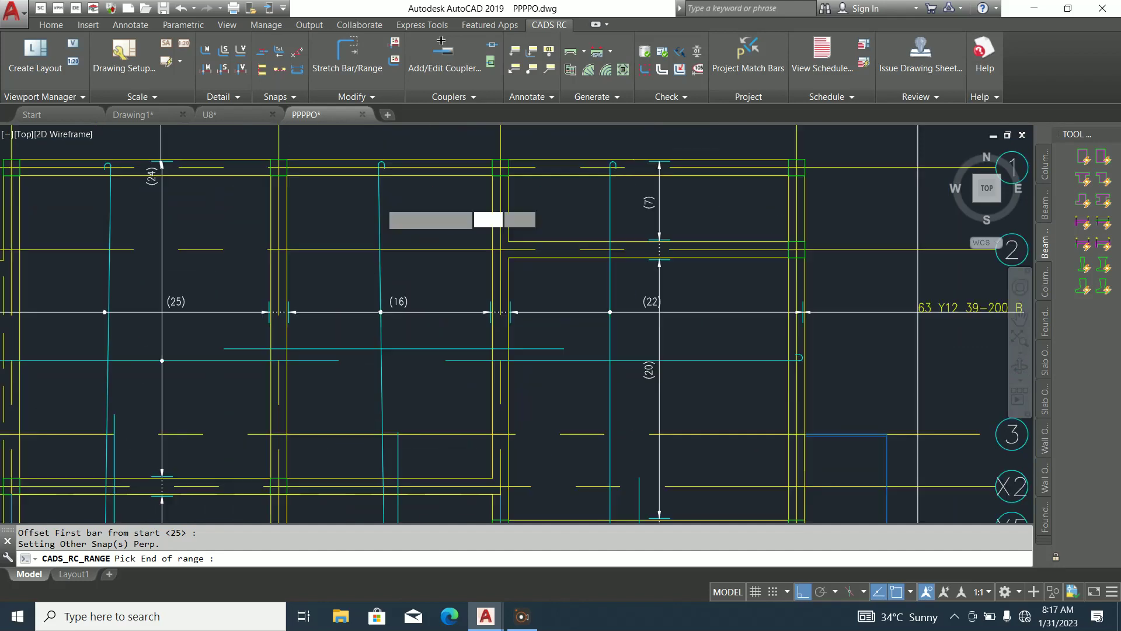
pyautogui.scroll(-4, 380, 233)
pyautogui.scroll(4, 380, 227)
pyautogui.click(401, 237)
pyautogui.press('Return')
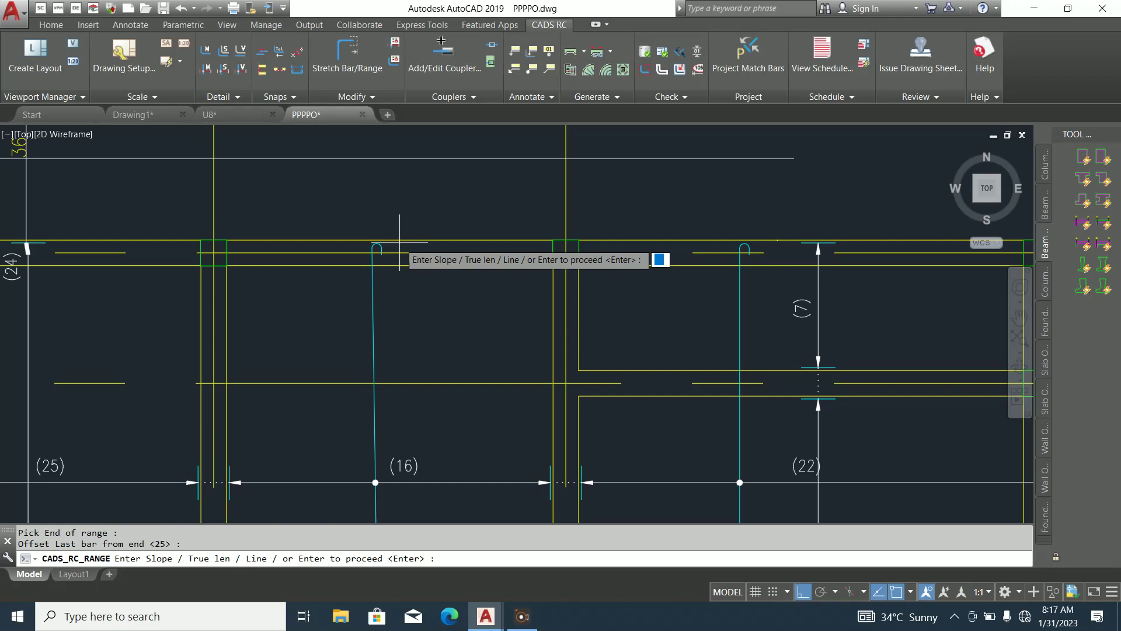
pyautogui.press('Return')
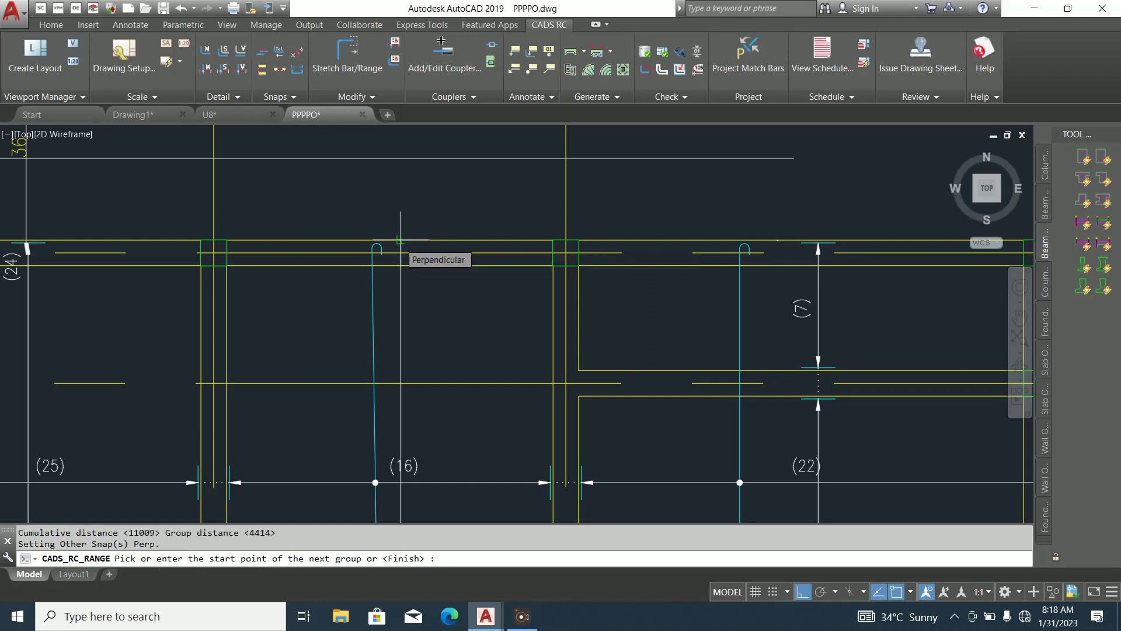
# Finish the range at the outer face of the grid 1 beam and pick a label point just above it
pyautogui.click(400, 242)
pyautogui.press('Return')
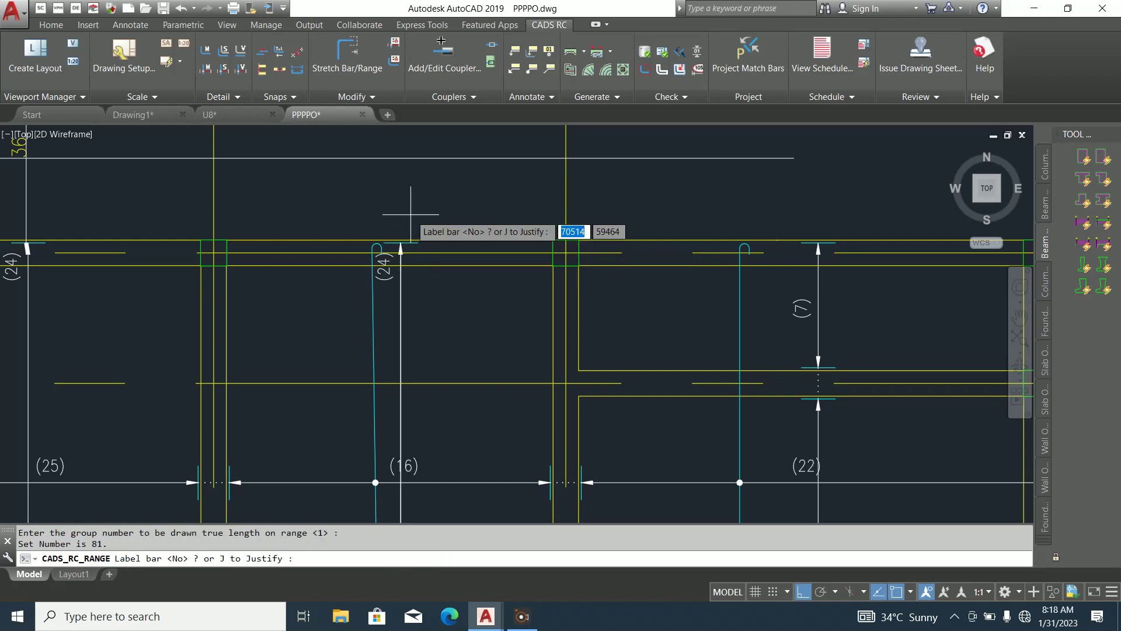
pyautogui.click(405, 201)
pyautogui.scroll(-1, 433, 252)
pyautogui.scroll(3, 411, 261)
pyautogui.press('Escape')
# Move the (24) bar count label straight down its range line, clear of the grid 1 beam
pyautogui.click(401, 336)
pyautogui.click(381, 277)
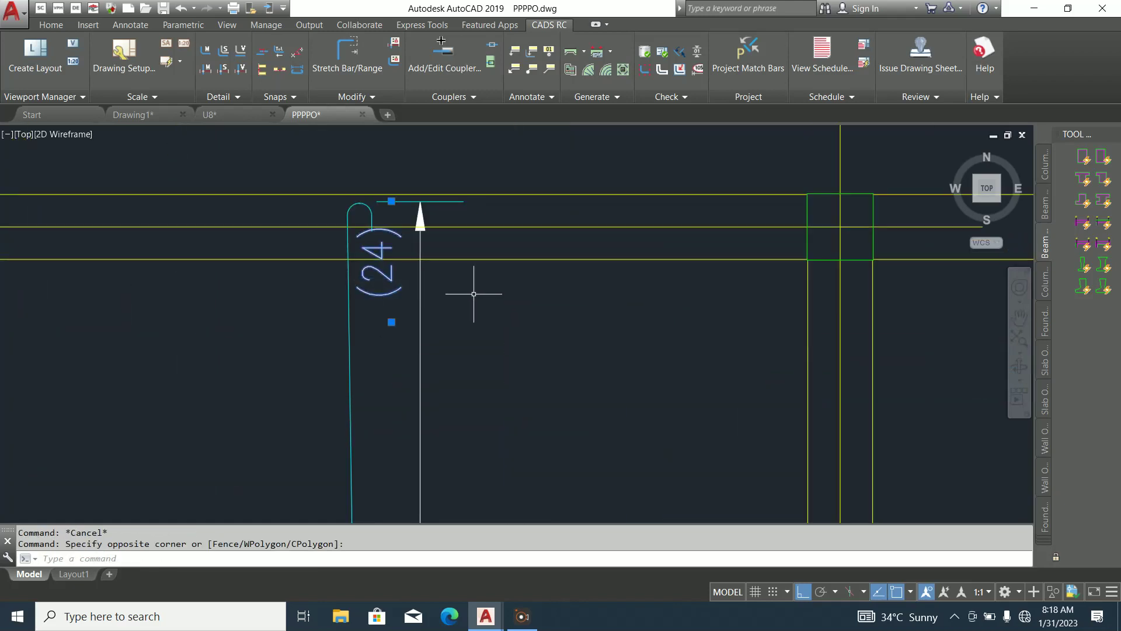
pyautogui.rightClick(473, 293)
pyautogui.click(499, 354)
pyautogui.click(393, 257)
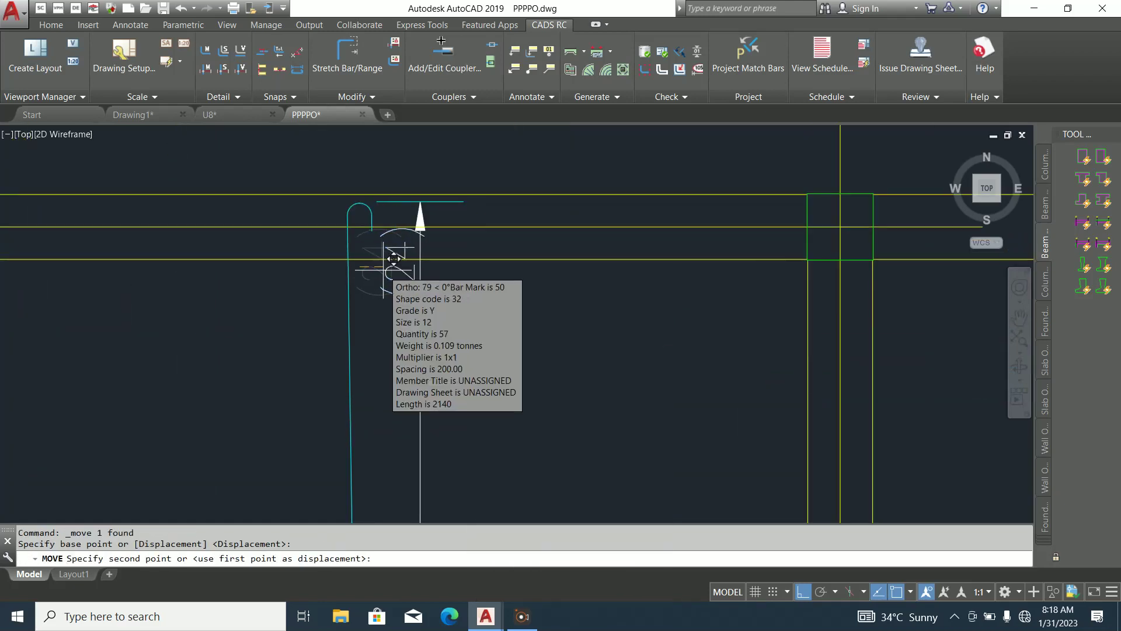
pyautogui.scroll(-3, 394, 258)
pyautogui.scroll(5, 380, 313)
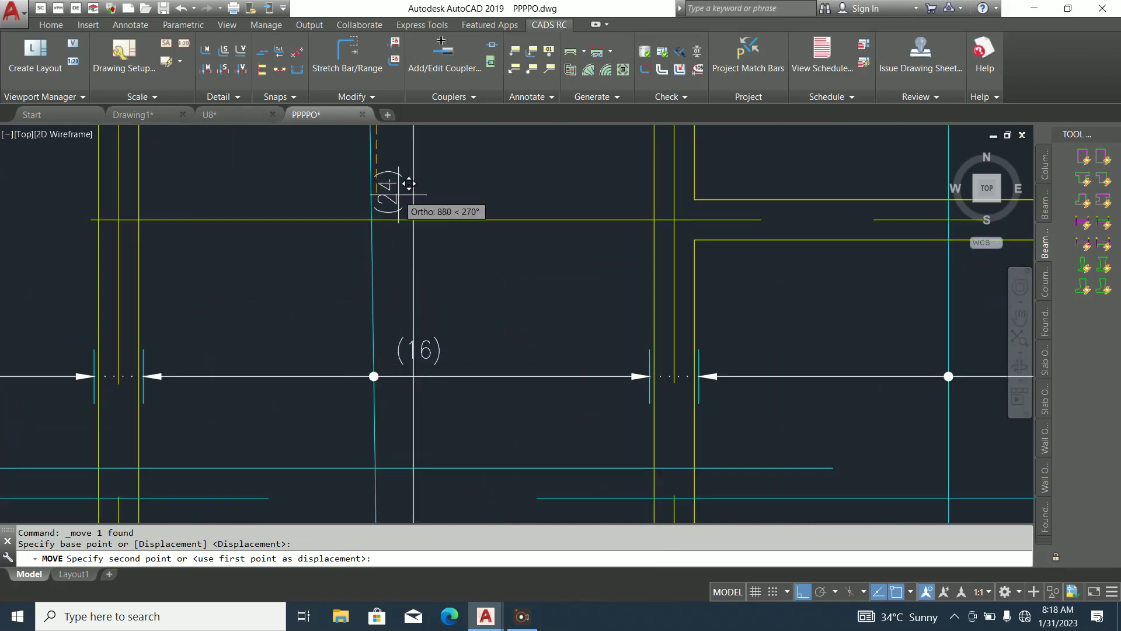
pyautogui.click(408, 183)
# Move the (10) bar count label straight down its range line, about 671 away from the X2 beam
pyautogui.scroll(-3, 409, 183)
pyautogui.scroll(5, 411, 374)
pyautogui.click(411, 374)
pyautogui.click(401, 329)
pyautogui.rightClick(422, 318)
pyautogui.click(461, 355)
pyautogui.click(429, 330)
pyautogui.scroll(-3, 442, 334)
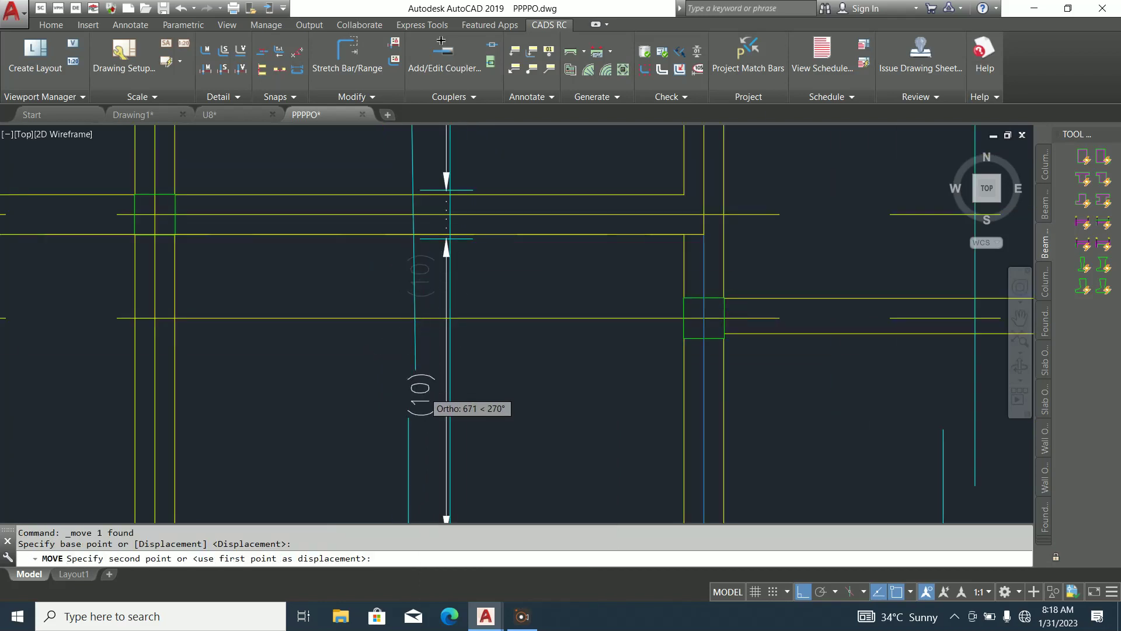
pyautogui.click(441, 390)
# Move the (15) bar count label on the new range down the range line, away from the grid 4 beam
pyautogui.scroll(-3, 436, 279)
pyautogui.scroll(5, 434, 383)
pyautogui.click(440, 356)
pyautogui.click(437, 327)
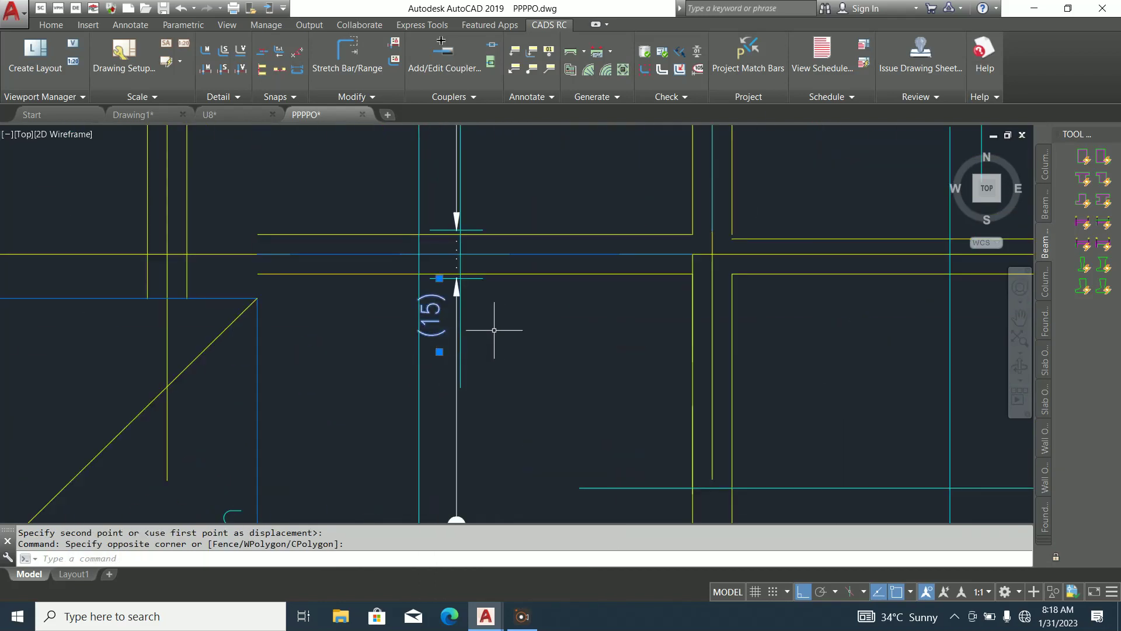
pyautogui.rightClick(503, 332)
pyautogui.click(536, 354)
pyautogui.click(431, 309)
pyautogui.click(454, 440)
# Move the (8) bar count label straight down its range line, away from the grid 5 beam
pyautogui.scroll(-3, 492, 314)
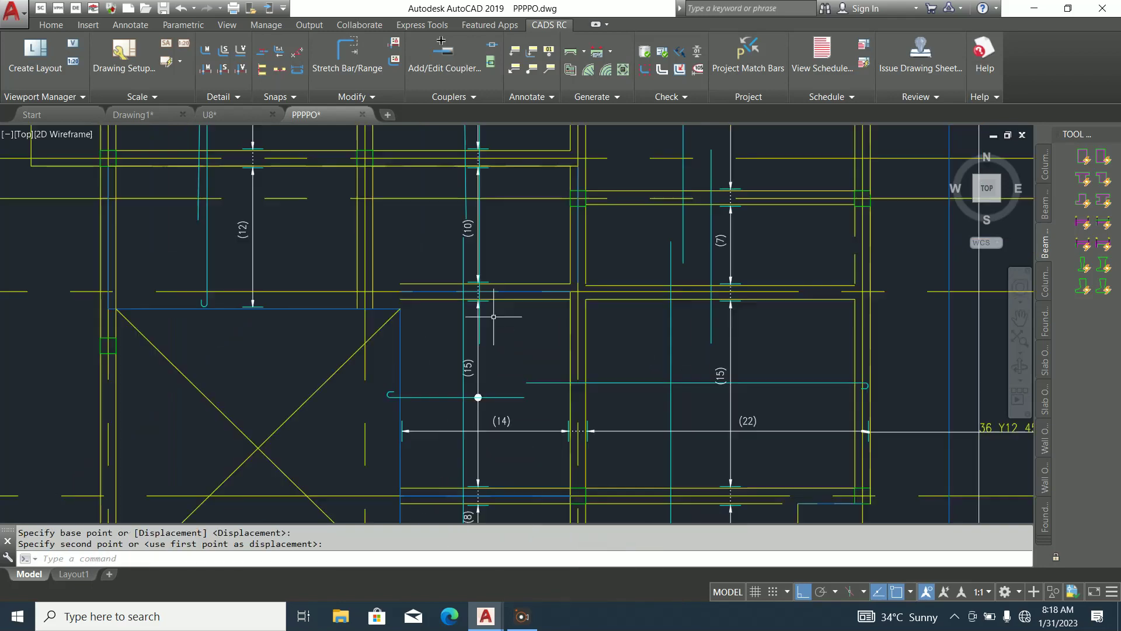
pyautogui.moveTo(485, 426); pyautogui.dragTo(493, 275, button='middle')
pyautogui.scroll(4, 479, 360)
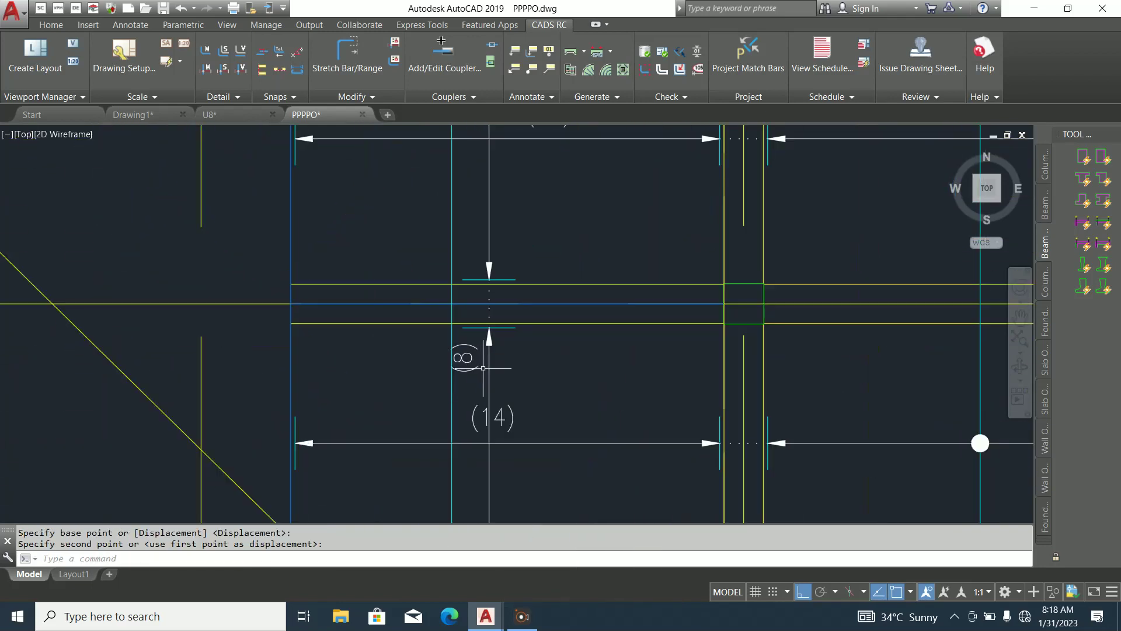
pyautogui.click(470, 365)
pyautogui.rightClick(520, 356)
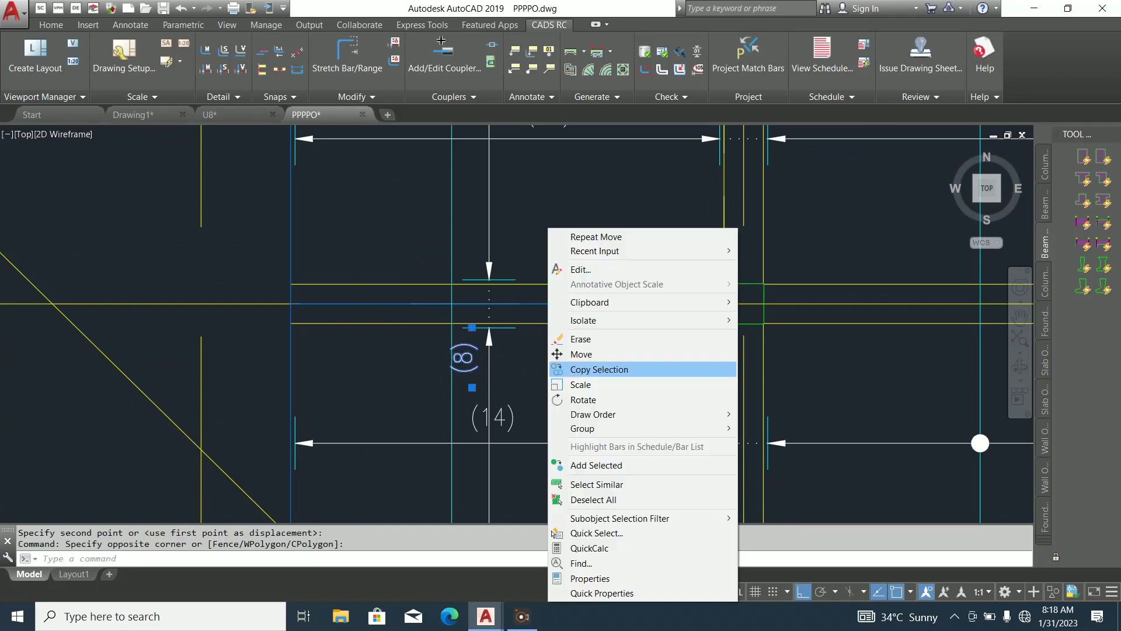
pyautogui.click(560, 353)
pyautogui.click(455, 360)
pyautogui.scroll(-2, 470, 380)
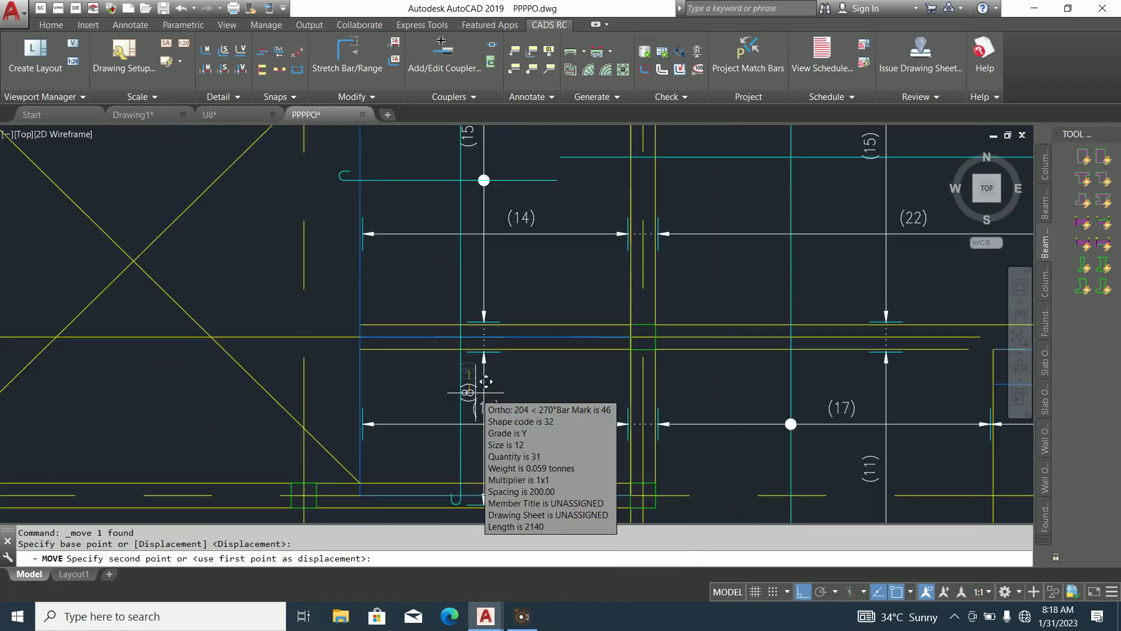
pyautogui.click(474, 439)
pyautogui.press('Escape')
# Move the (14) bar count label between grids 5 and 6 horizontally by about 300, clear of the vertical range line
pyautogui.click(507, 412)
pyautogui.click(492, 408)
pyautogui.rightClick(531, 399)
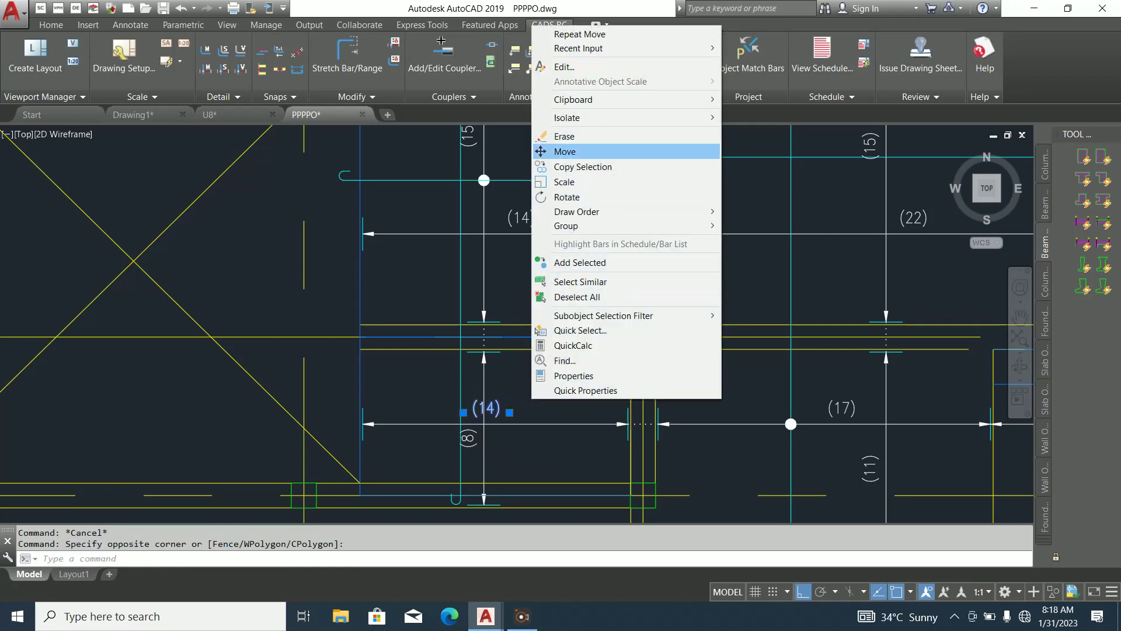
pyautogui.click(564, 151)
pyautogui.click(505, 396)
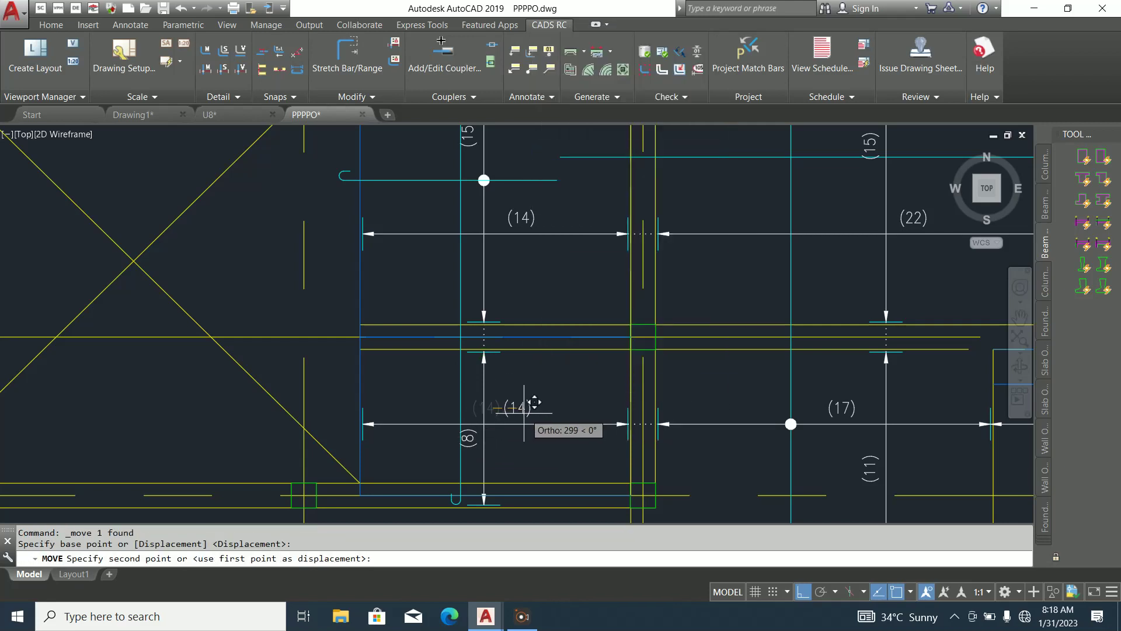
pyautogui.click(529, 407)
pyautogui.scroll(-3, 536, 455)
pyautogui.press('Escape')
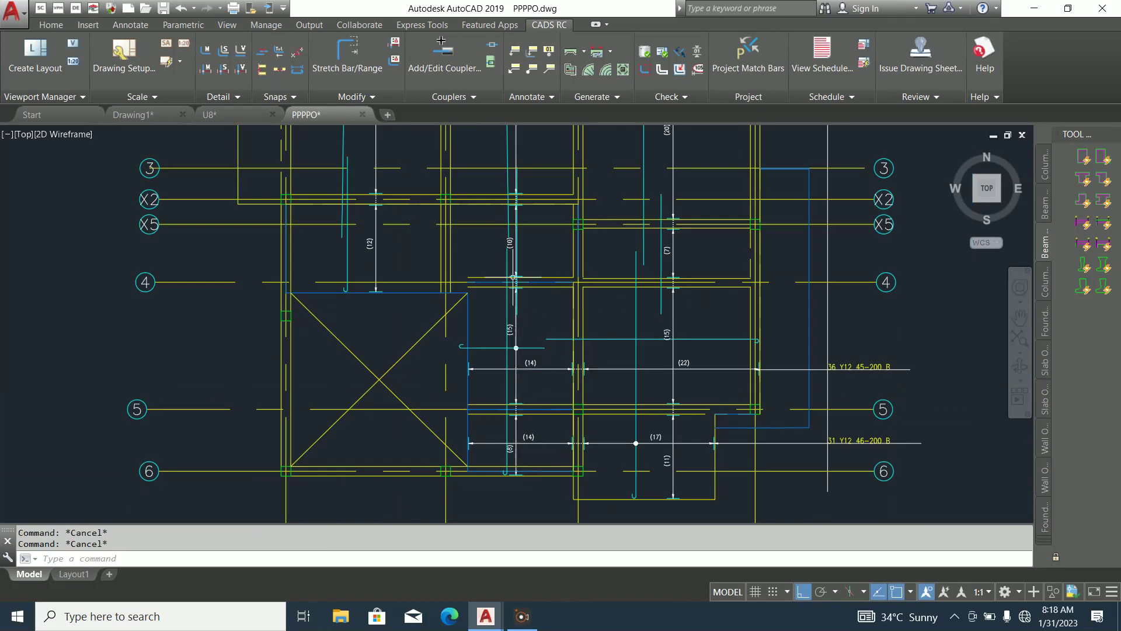
# Draw a horizontal helper line at the hooked end of the bar between grids 4 and 5, across the opening's edge
pyautogui.scroll(4, 509, 254)
pyautogui.scroll(-2, 506, 307)
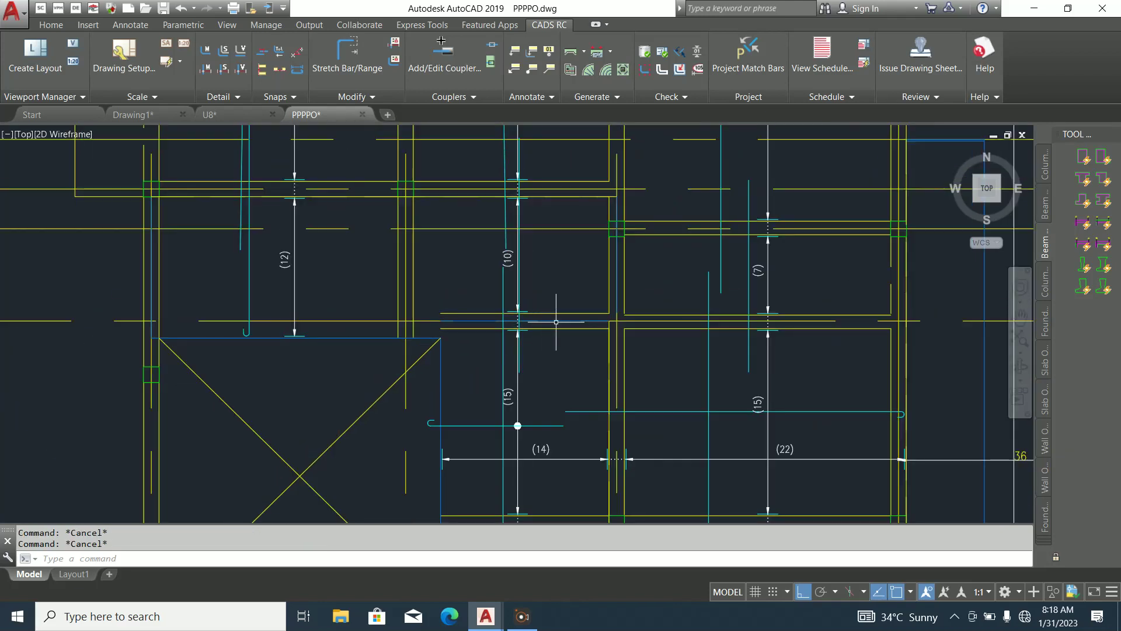
pyautogui.scroll(-2, 558, 345)
pyautogui.scroll(4, 540, 403)
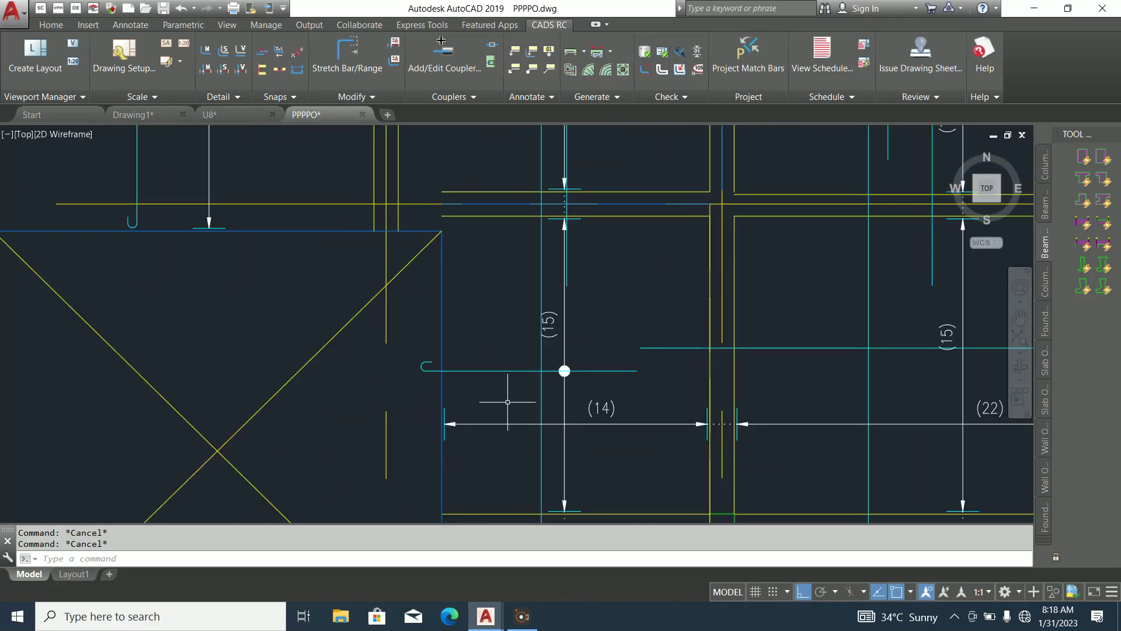
pyautogui.click(51, 25)
pyautogui.click(15, 58)
pyautogui.scroll(5, 444, 400)
pyautogui.click(441, 371)
pyautogui.press('Escape')
# Stretch the hooked bar end to the opening's edge and erase the helper line
pyautogui.click(377, 274)
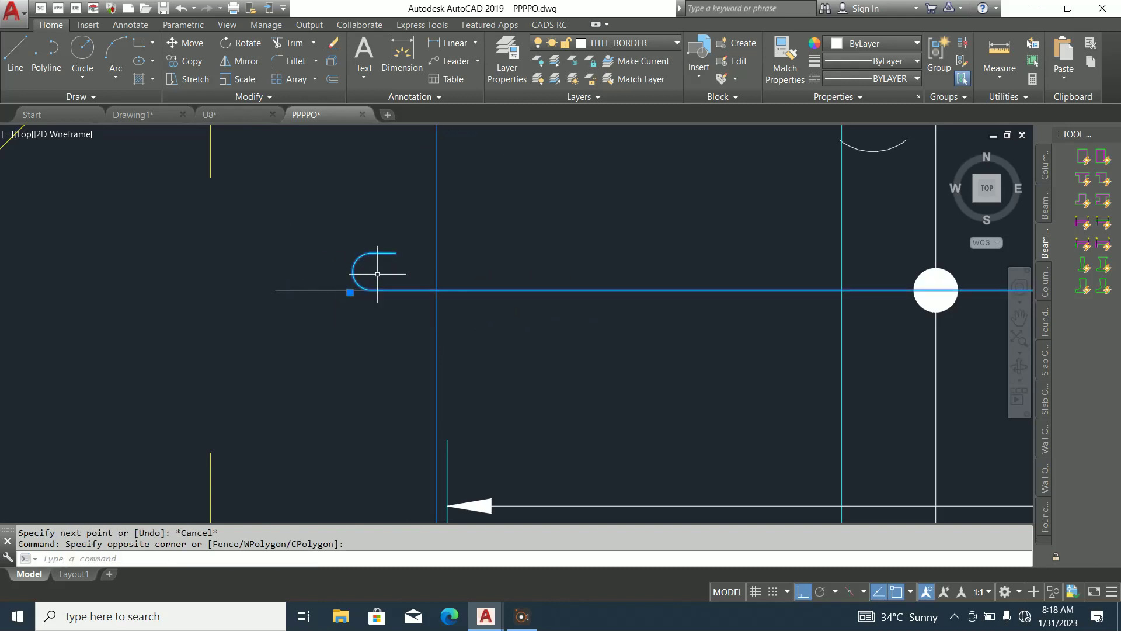
pyautogui.click(350, 291)
pyautogui.click(438, 288)
pyautogui.press('Escape')
pyautogui.click(377, 292)
pyautogui.click(342, 268)
pyautogui.press('Delete')
# Stretch the hooked bar end a further 25 inward from the opening's edge
pyautogui.click(601, 350)
pyautogui.click(519, 244)
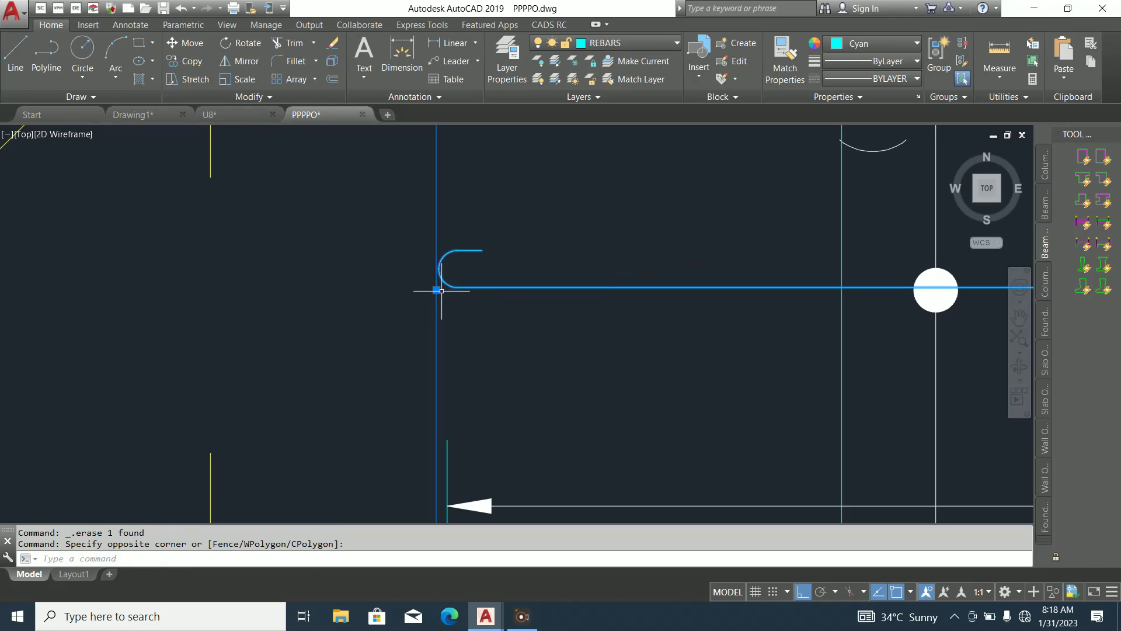
pyautogui.click(441, 290)
pyautogui.press('Escape')
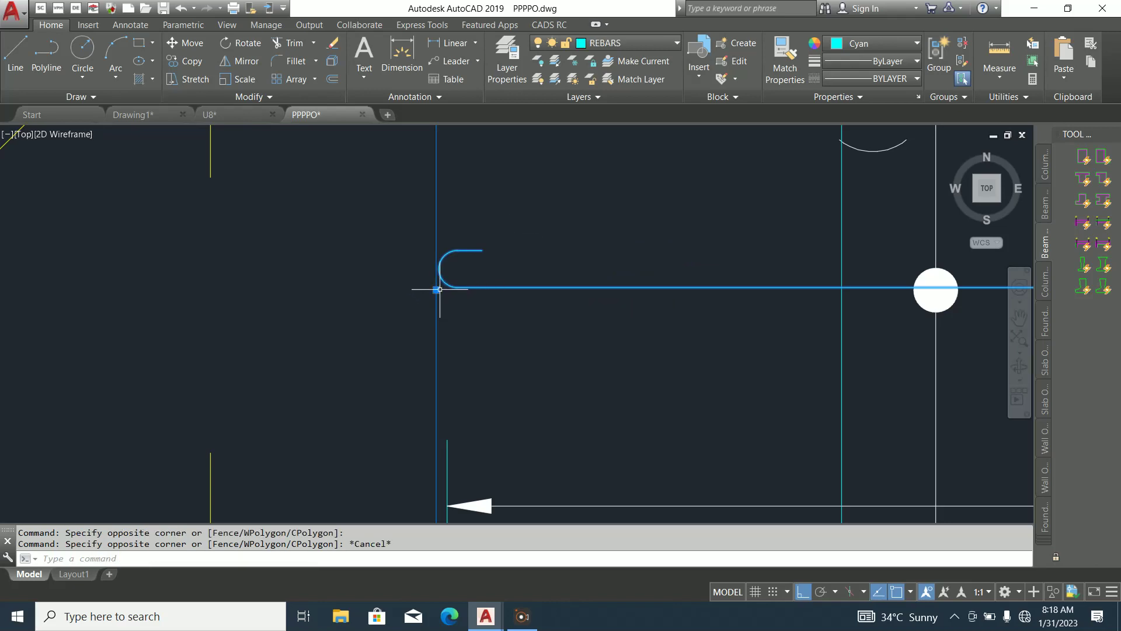
pyautogui.click(437, 289)
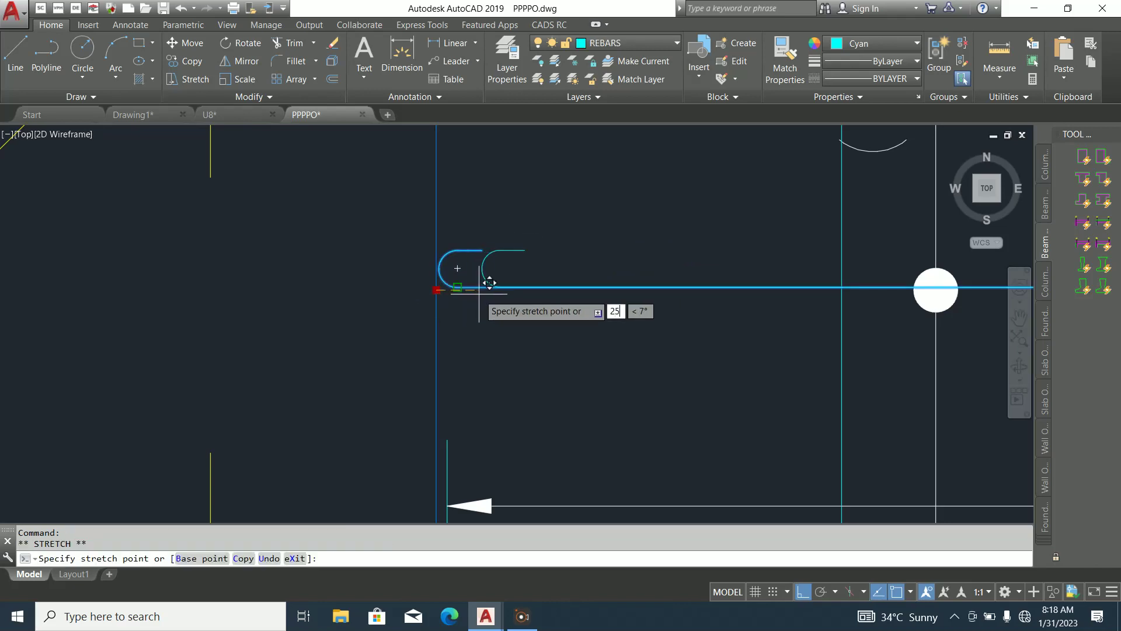
pyautogui.write('25')
pyautogui.press('Return')
pyautogui.scroll(-6, 513, 353)
pyautogui.press('Escape')
pyautogui.scroll(-1, 641, 377)
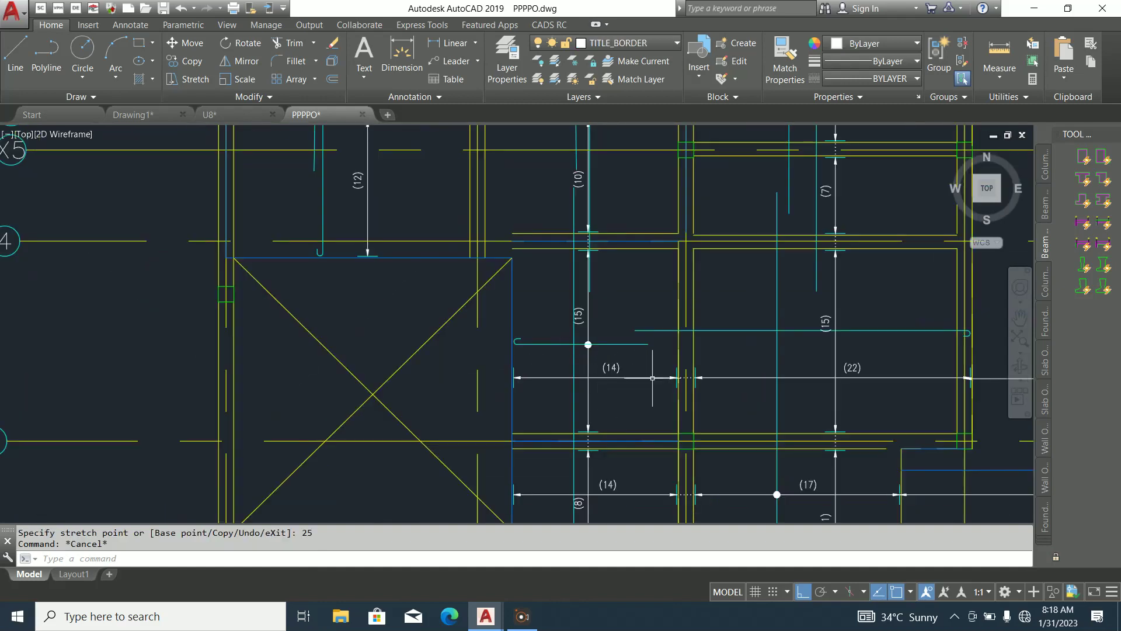
# Offset the far face of the grid C beam into the C–D bay, keeping the preset distance, as a bar-end guide
pyautogui.scroll(2, 651, 356)
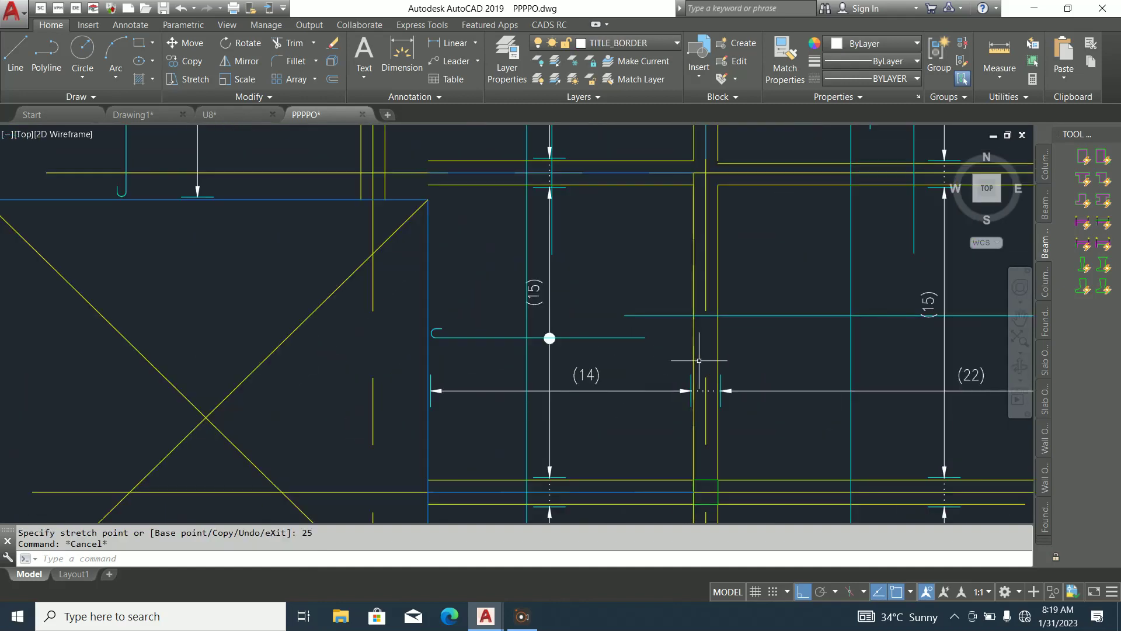
pyautogui.write('O')
pyautogui.press('Return')
pyautogui.press('Return')
pyautogui.click(717, 351)
pyautogui.click(746, 352)
pyautogui.press('Escape')
# Stretch the straight end of the hooked bar across the grid C beam to just past the guide line, accepting the bar mark check
pyautogui.click(626, 355)
pyautogui.click(586, 317)
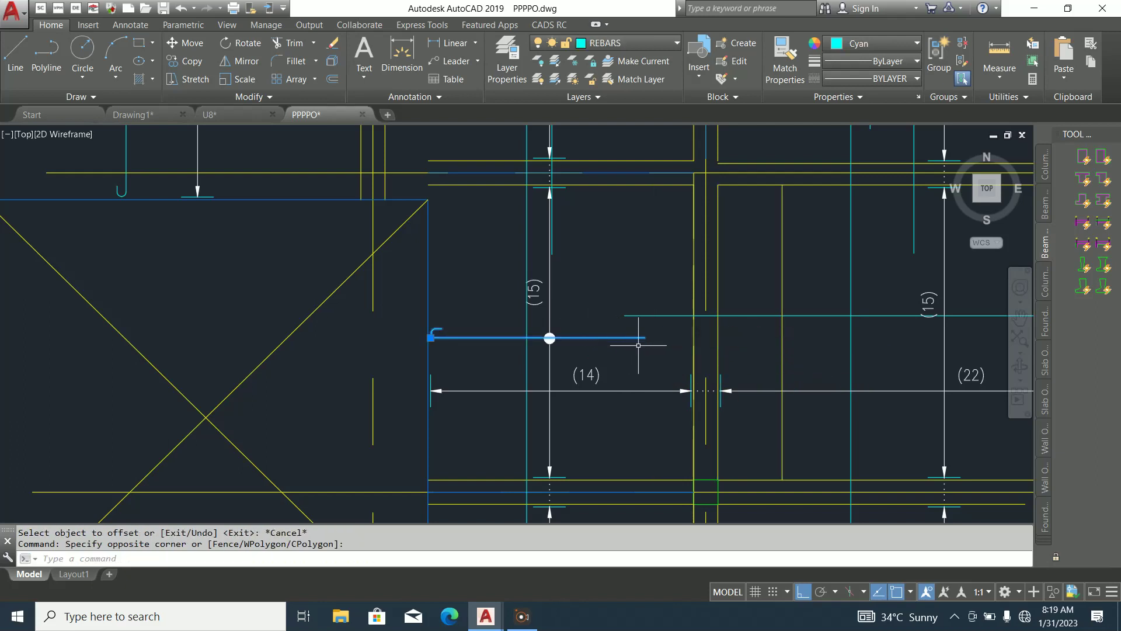
pyautogui.press('Escape')
pyautogui.click(549, 24)
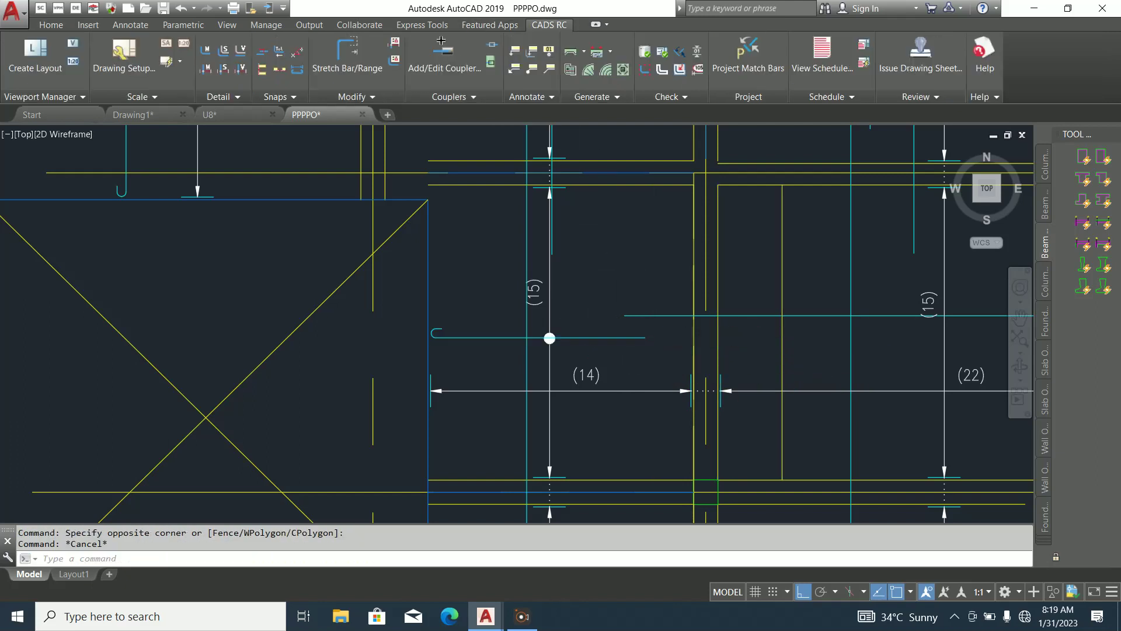
pyautogui.click(347, 53)
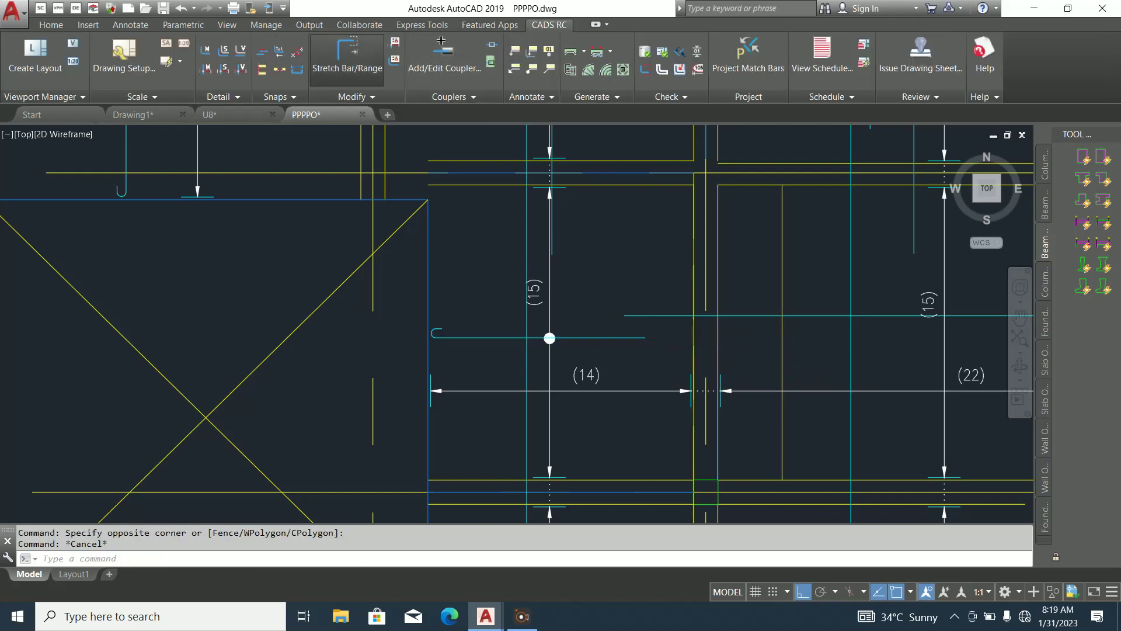
pyautogui.press('Return')
pyautogui.click(645, 337)
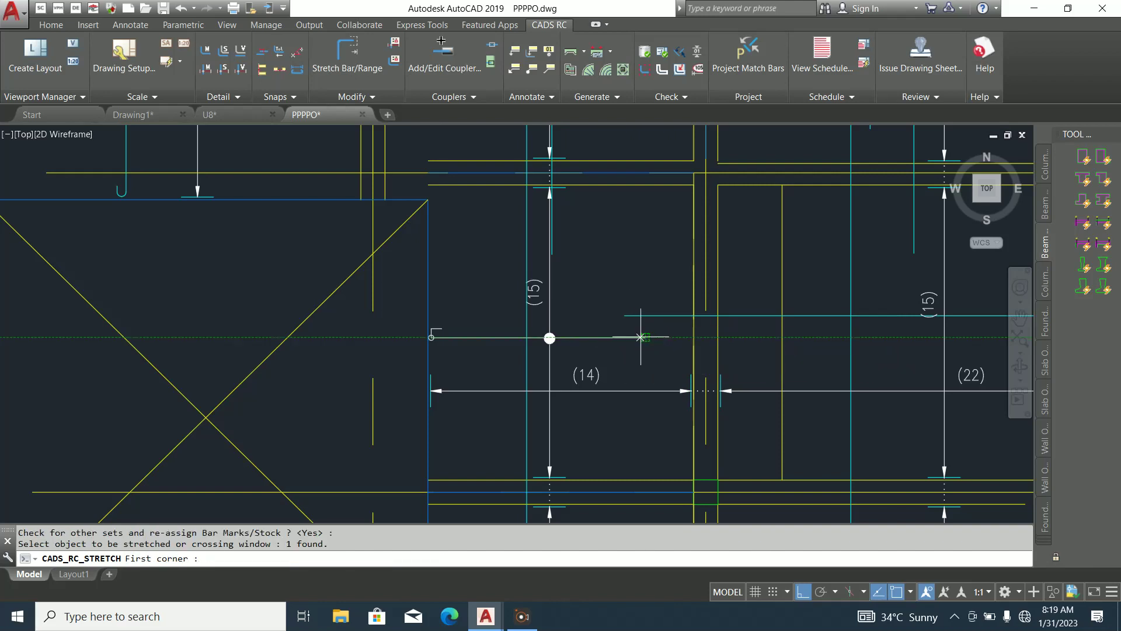
pyautogui.click(645, 336)
pyautogui.click(770, 337)
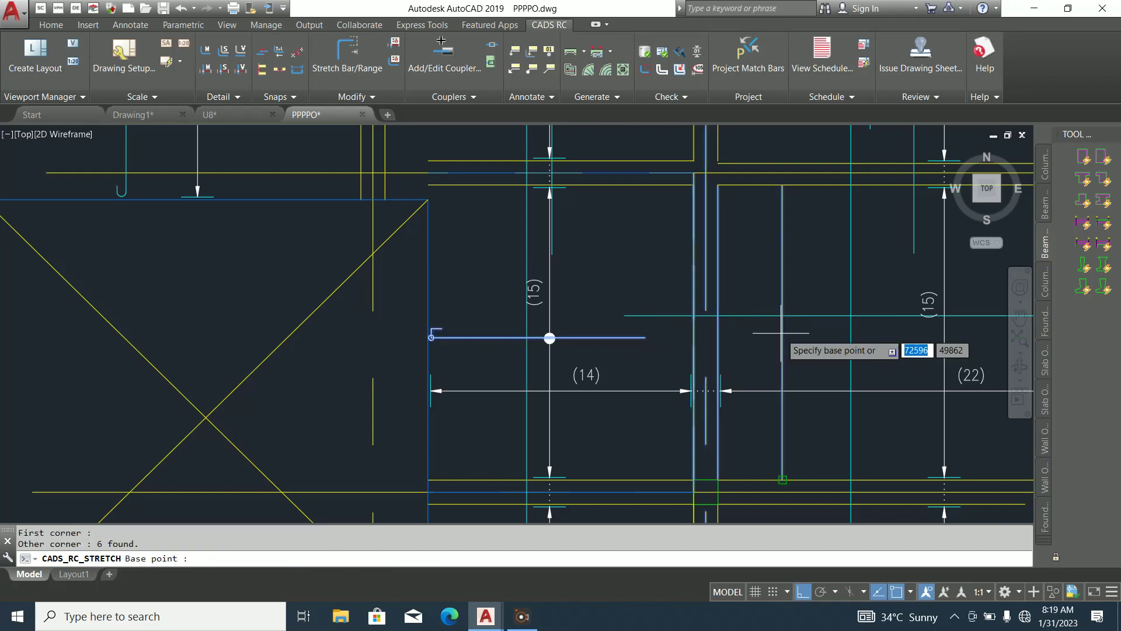
pyautogui.click(646, 337)
pyautogui.click(793, 337)
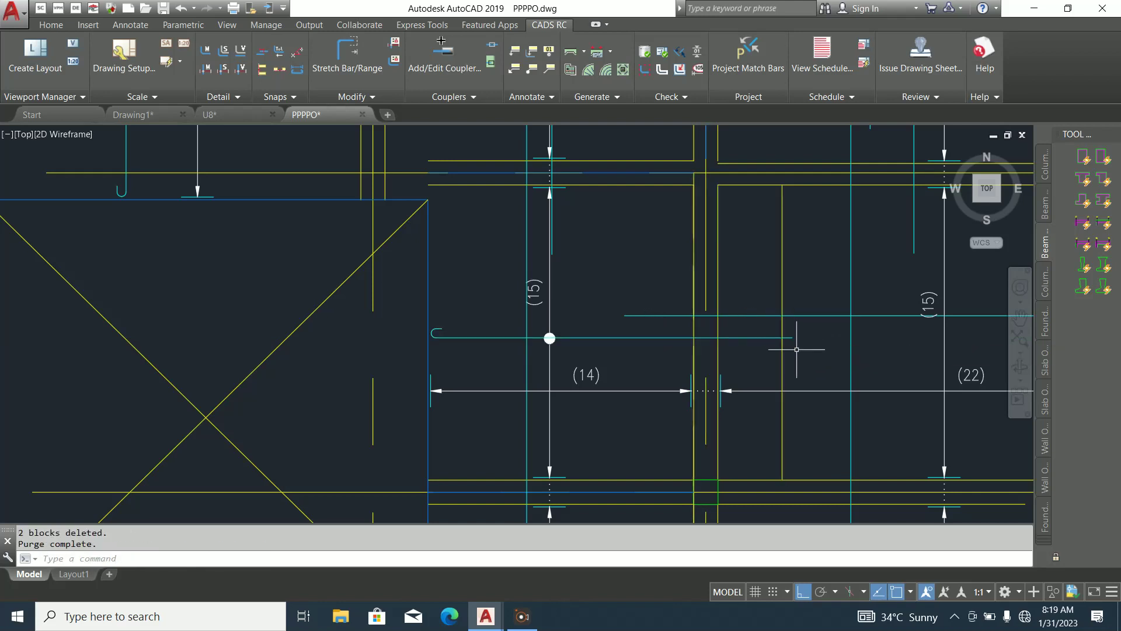
# Erase the offset guide line in the C–D bay
pyautogui.click(807, 284)
pyautogui.click(759, 312)
pyautogui.press('Delete')
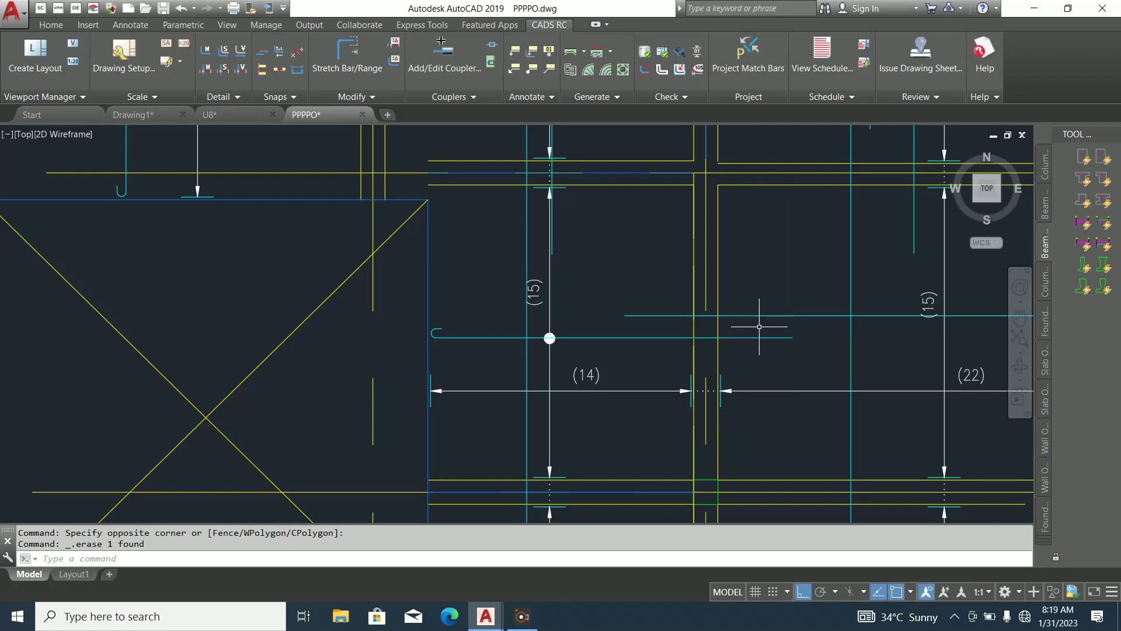
# Review the bar ranges and labels across the whole floor plan, ending at the grid 4 beam between grids B and C
pyautogui.scroll(-2, 744, 349)
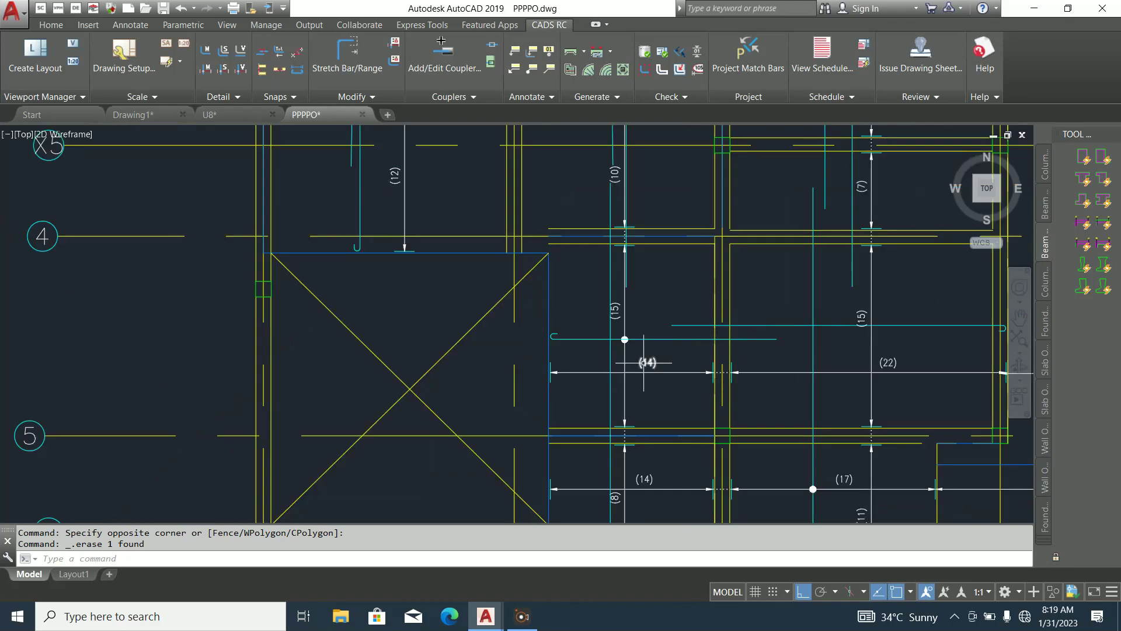
pyautogui.scroll(-4, 645, 362)
pyautogui.scroll(4, 637, 319)
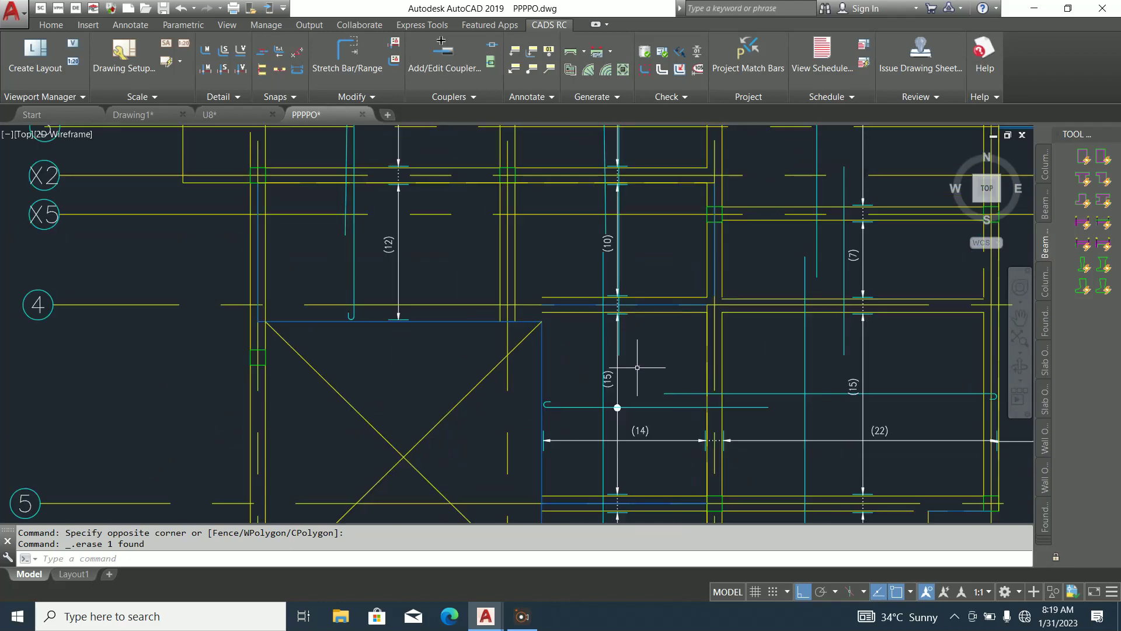
pyautogui.scroll(2, 645, 350)
pyautogui.scroll(-2, 616, 287)
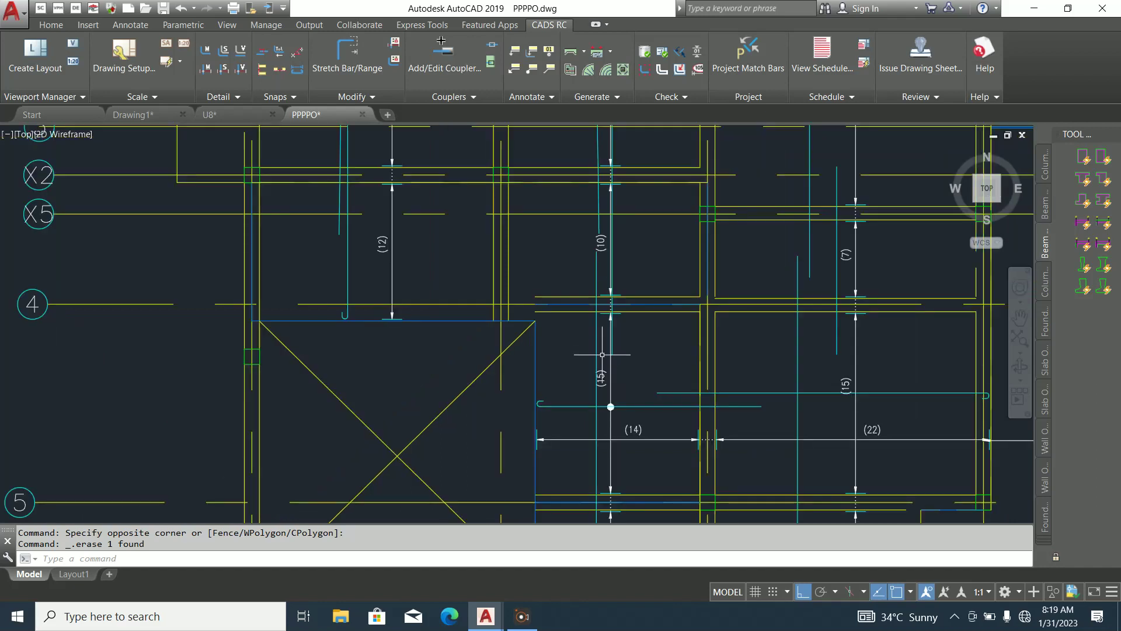
pyautogui.moveTo(623, 233); pyautogui.dragTo(603, 417, button='middle')
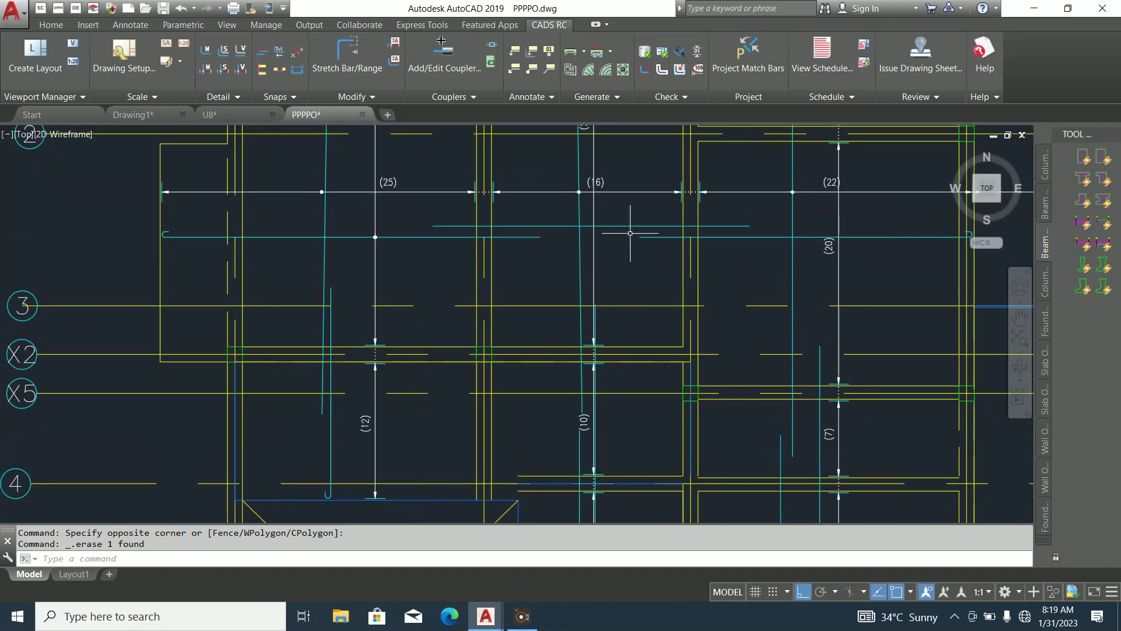
pyautogui.moveTo(584, 192); pyautogui.dragTo(581, 412, button='middle')
pyautogui.scroll(-2, 578, 290)
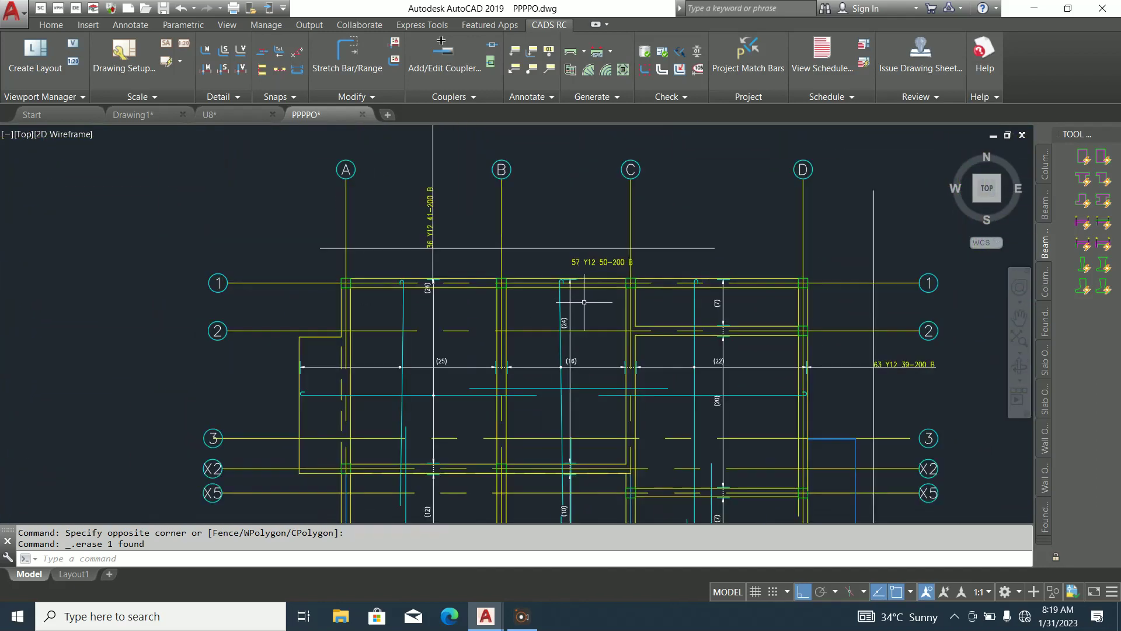
pyautogui.moveTo(587, 478); pyautogui.dragTo(576, 280, button='middle')
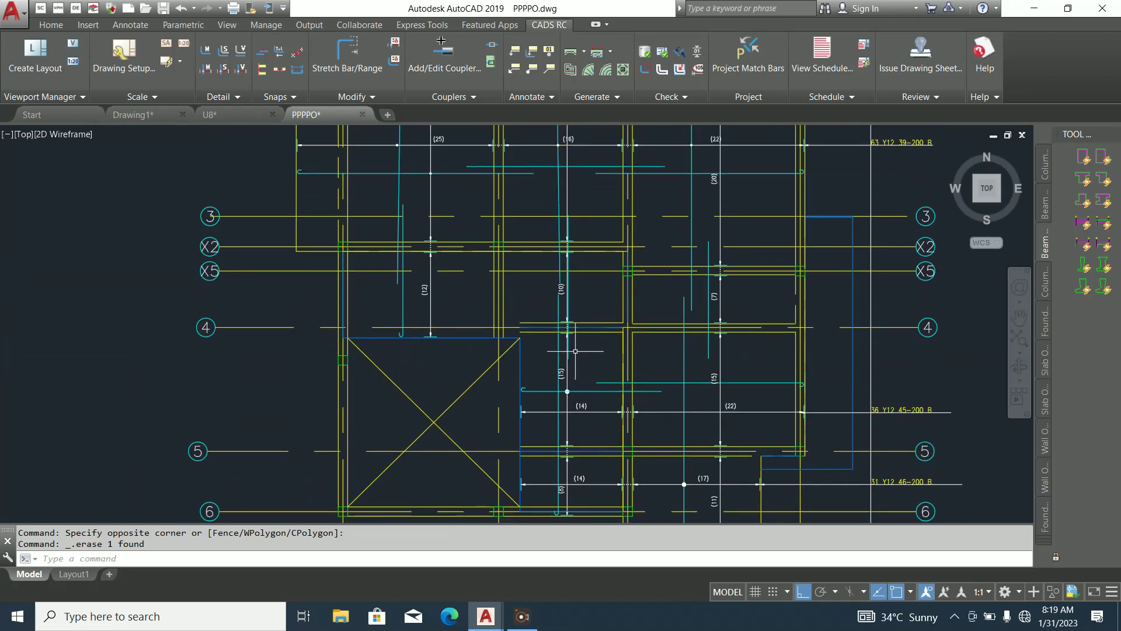
pyautogui.scroll(4, 570, 350)
pyautogui.scroll(2, 570, 349)
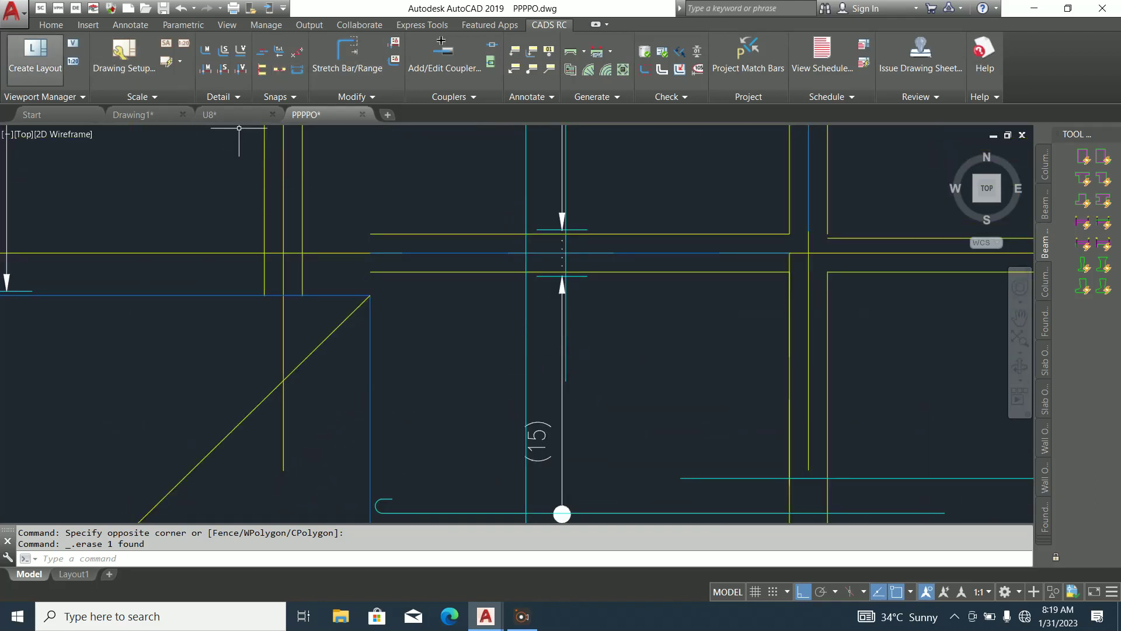
# Draw a vertical guide line across the grid 4 beam between grids B and C, just beside the vertical range line
pyautogui.click(51, 25)
pyautogui.scroll(-3, 523, 392)
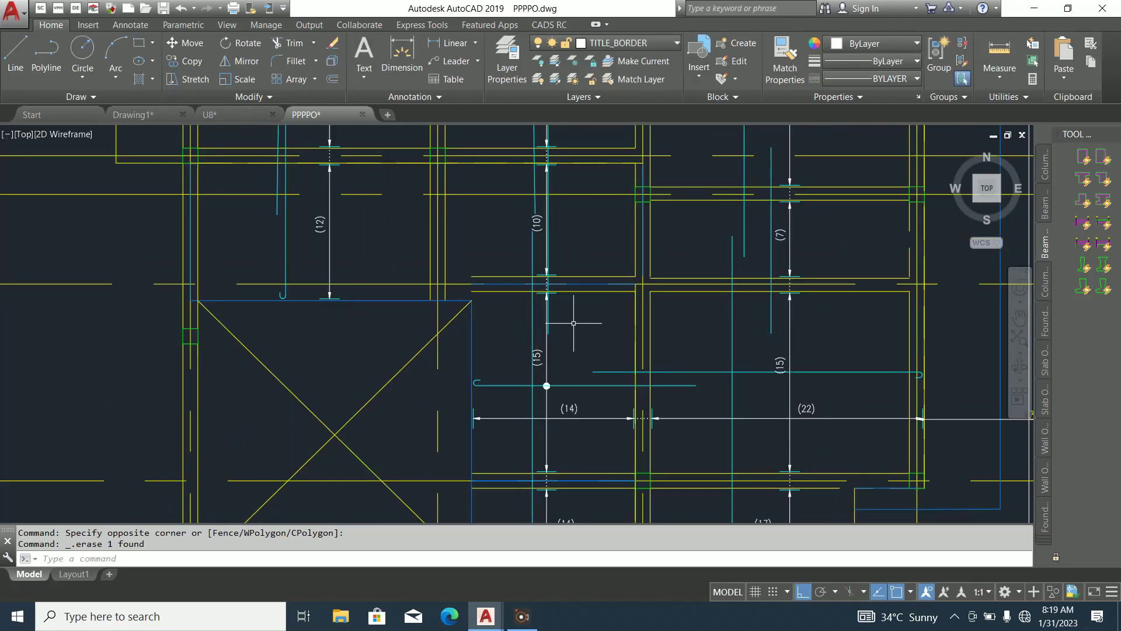
pyautogui.scroll(-2, 550, 319)
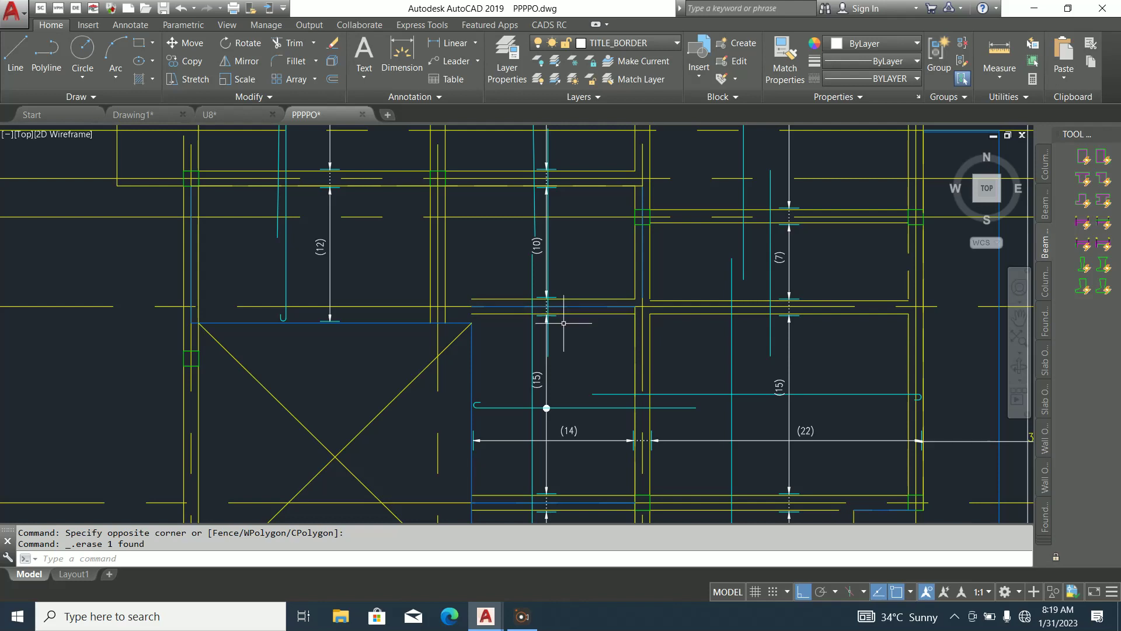
pyautogui.scroll(4, 549, 310)
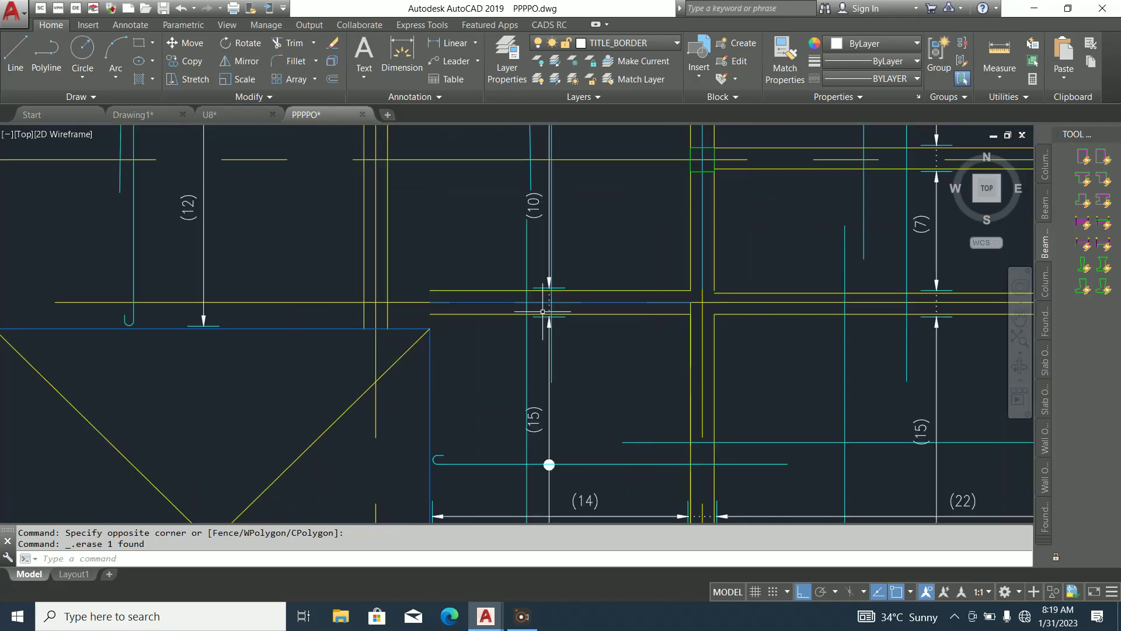
pyautogui.click(16, 52)
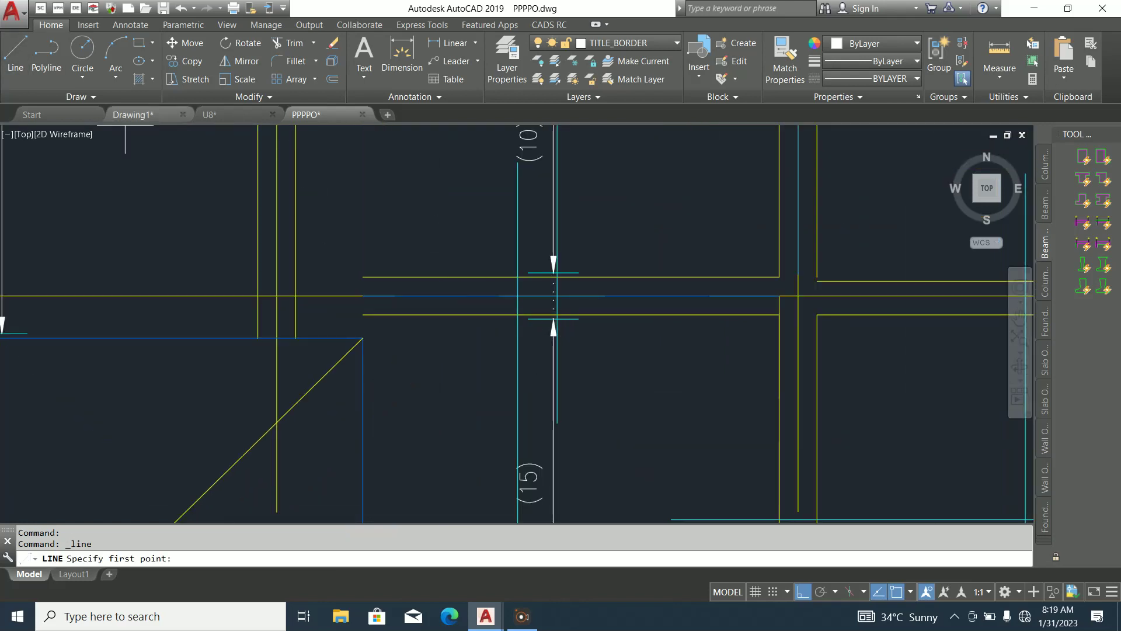
pyautogui.scroll(-3, 525, 360)
pyautogui.scroll(2, 538, 345)
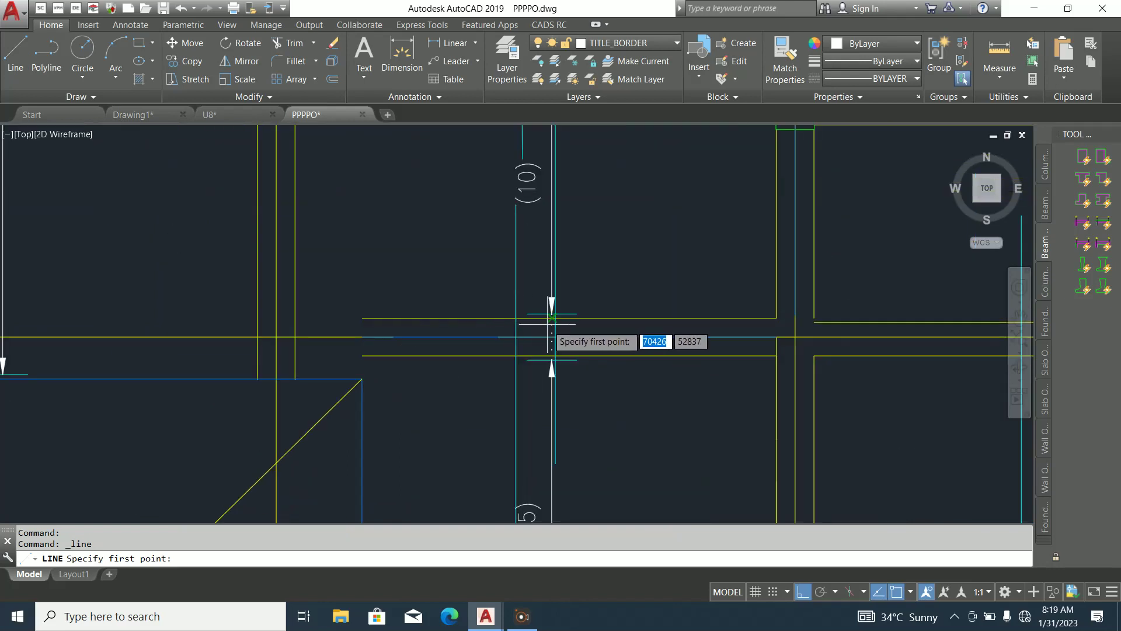
pyautogui.scroll(-2, 550, 320)
pyautogui.scroll(3, 549, 339)
pyautogui.click(532, 316)
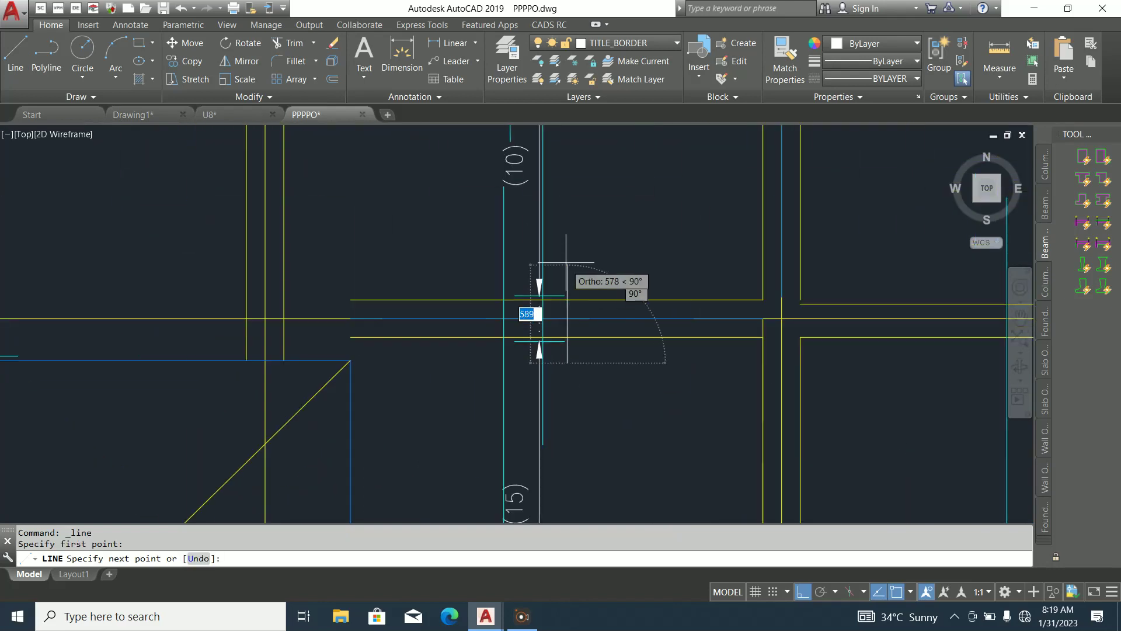
pyautogui.press('Escape')
# Move the vertical bar crossing the grid 4 beam sideways from the range line onto the guide line
pyautogui.scroll(3, 541, 324)
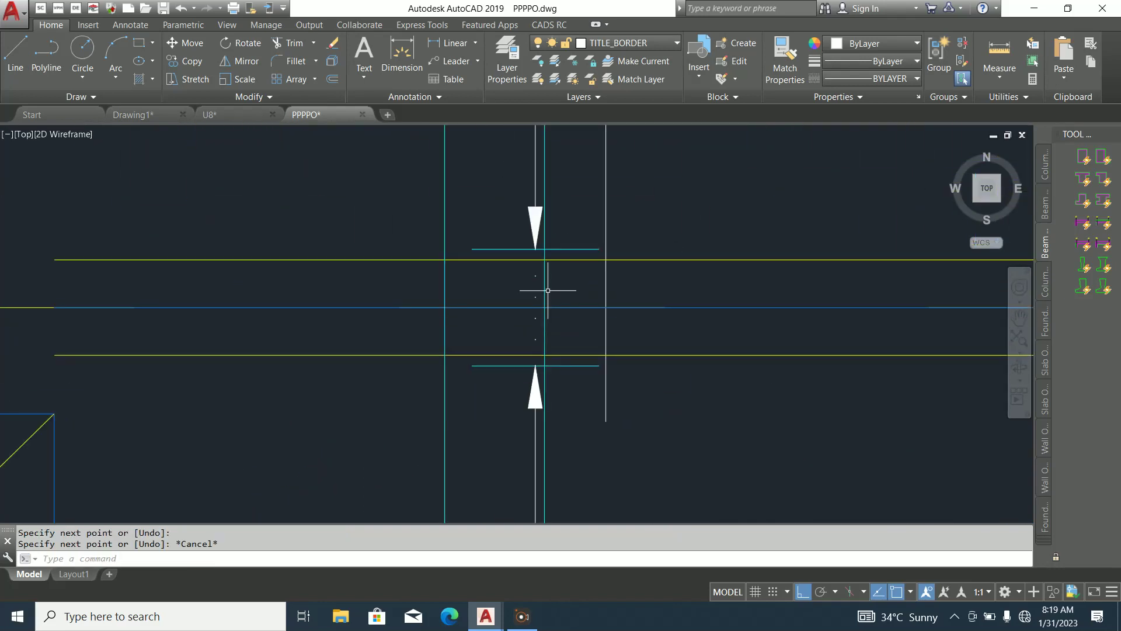
pyautogui.click(543, 313)
pyautogui.press('Escape')
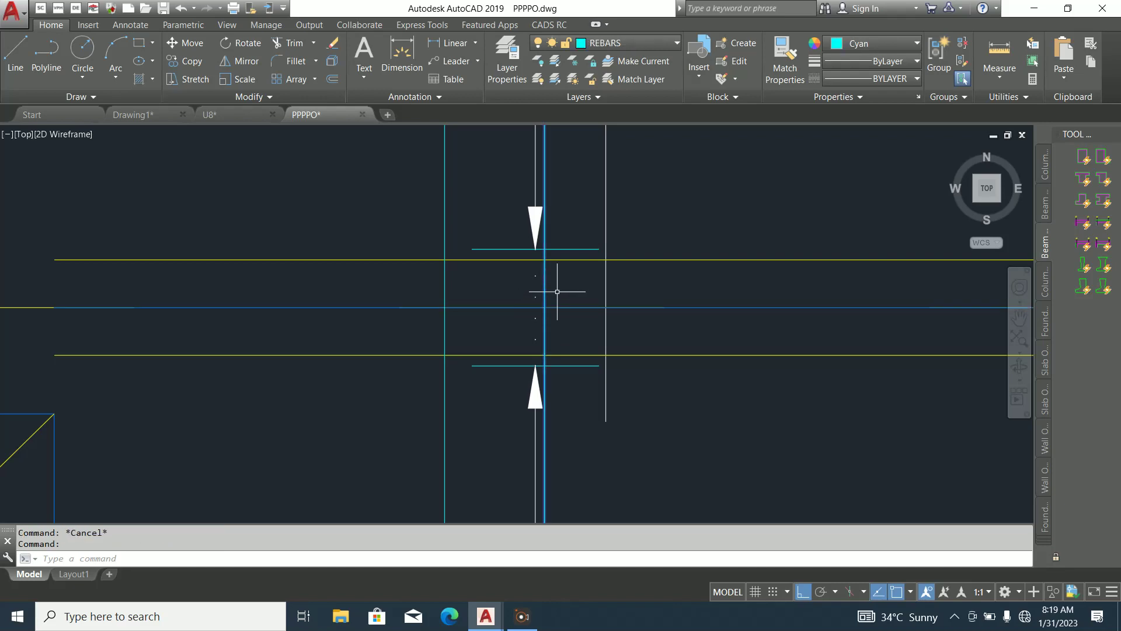
pyautogui.rightClick(557, 291)
pyautogui.click(584, 354)
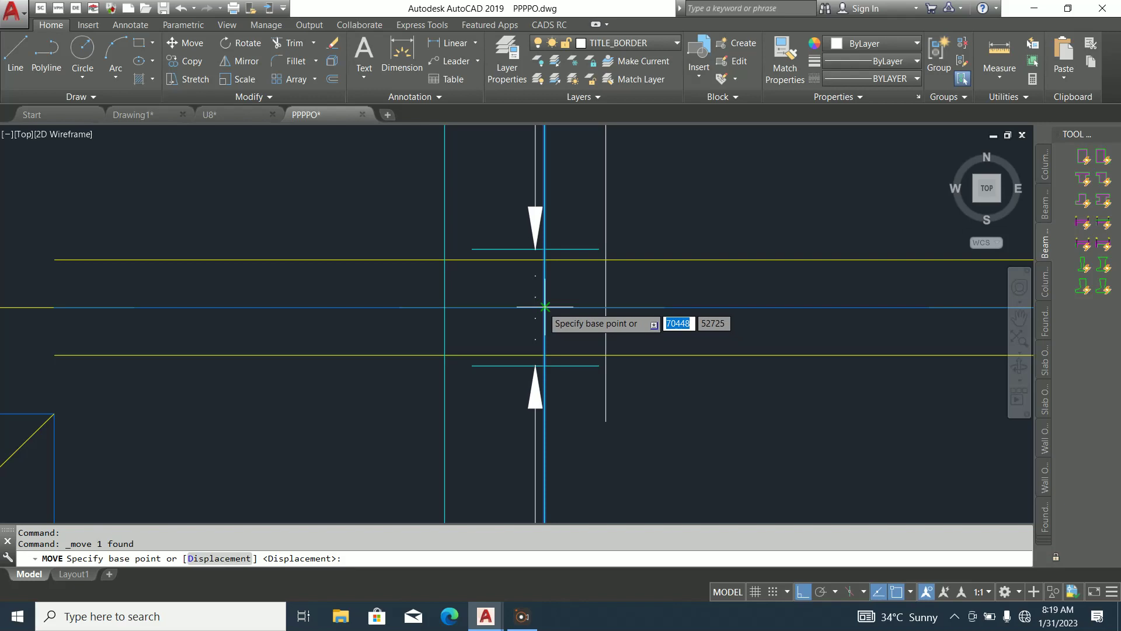
pyautogui.click(544, 306)
pyautogui.click(583, 356)
pyautogui.scroll(-3, 599, 350)
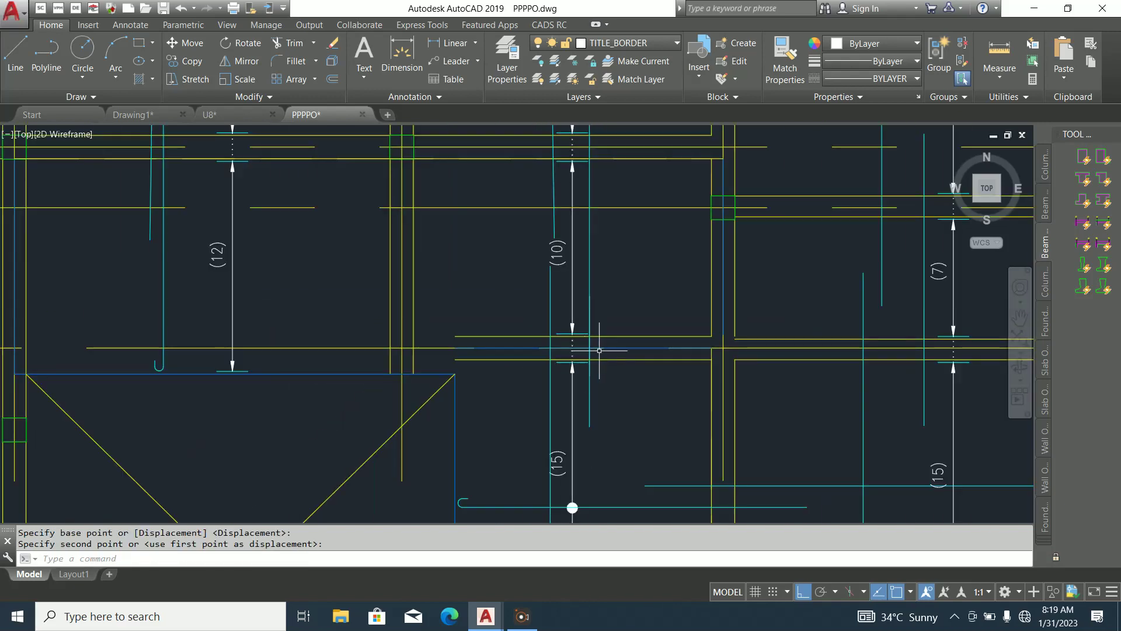
pyautogui.scroll(-1, 596, 336)
pyautogui.press('Escape')
# Move the (16) range label between grids B and C to the right of the vertical range line
pyautogui.scroll(2, 578, 330)
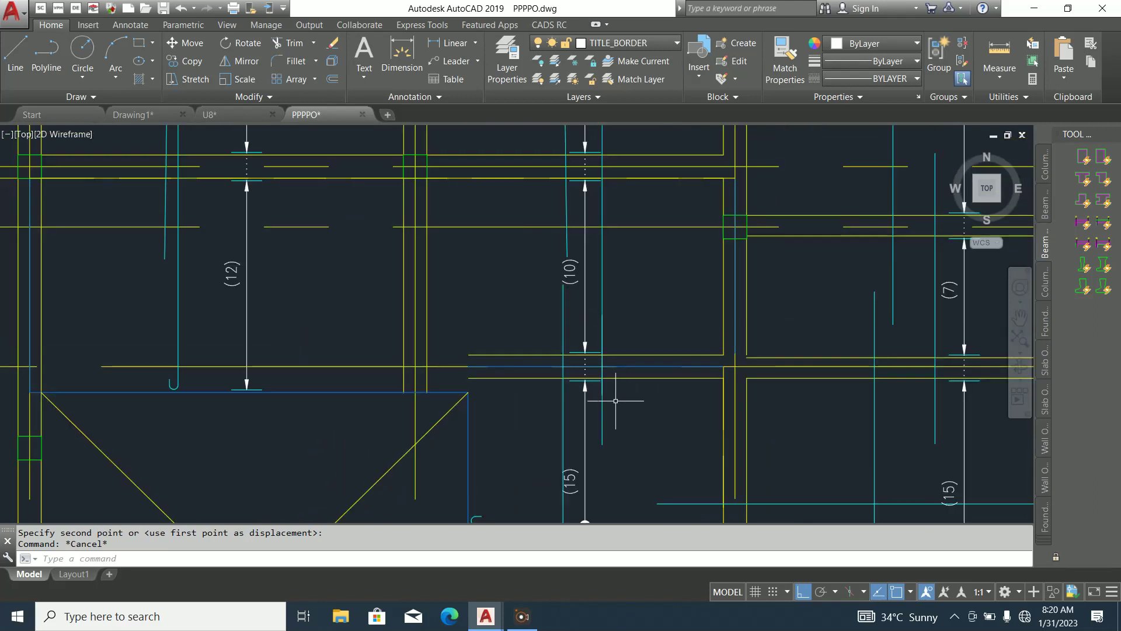
pyautogui.scroll(-2, 616, 400)
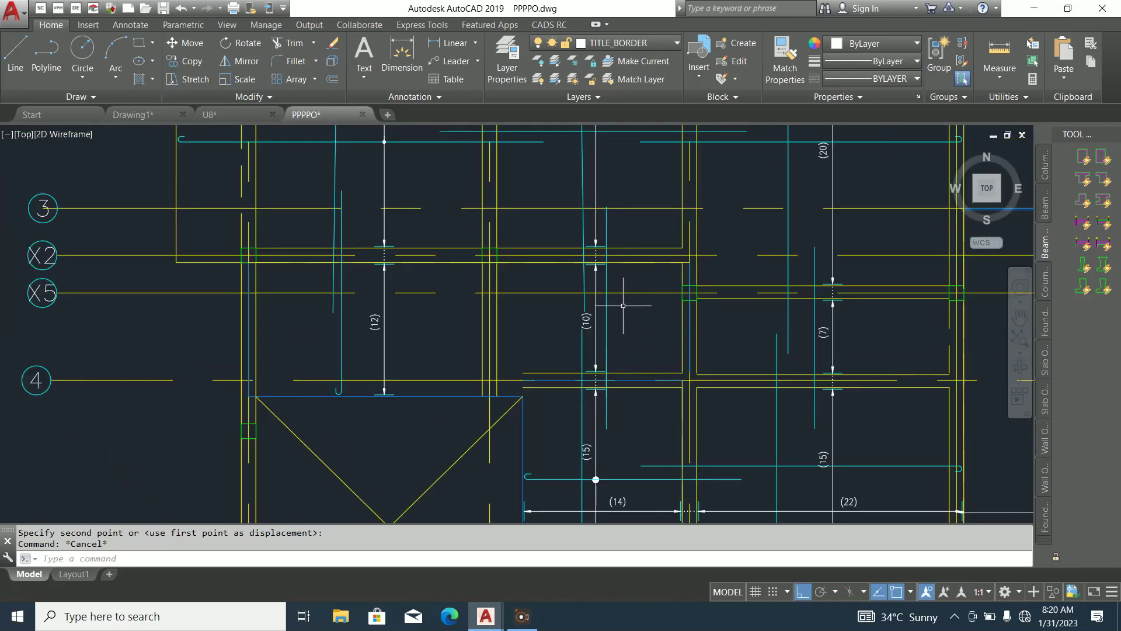
pyautogui.scroll(-1, 627, 349)
pyautogui.scroll(3, 618, 361)
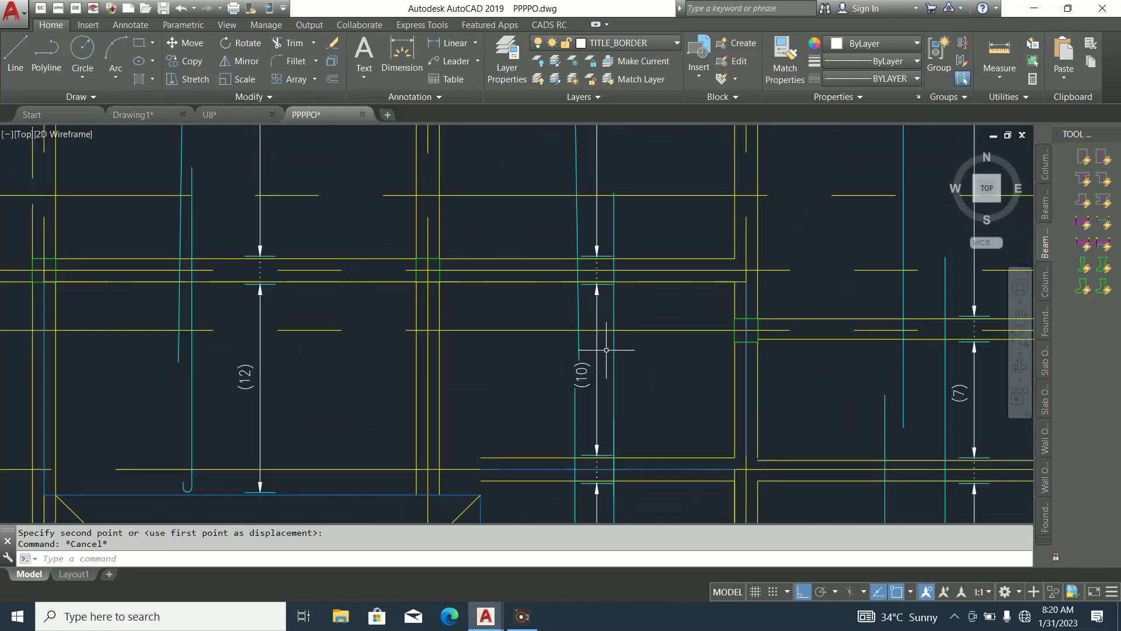
pyautogui.scroll(-4, 616, 367)
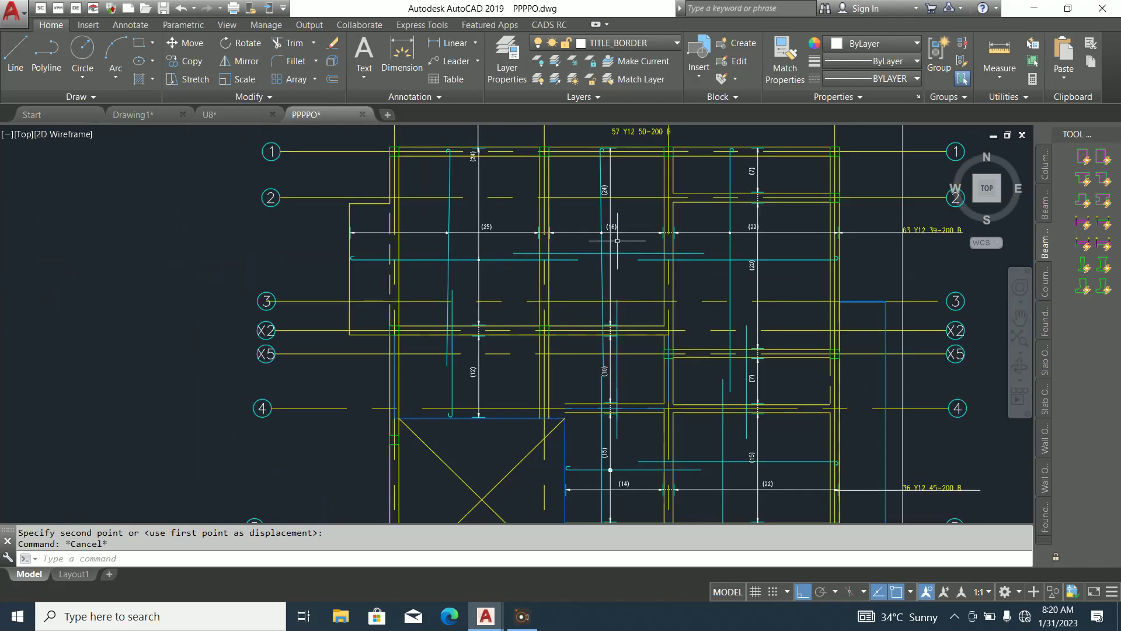
pyautogui.scroll(4, 608, 229)
pyautogui.scroll(4, 641, 223)
pyautogui.click(642, 224)
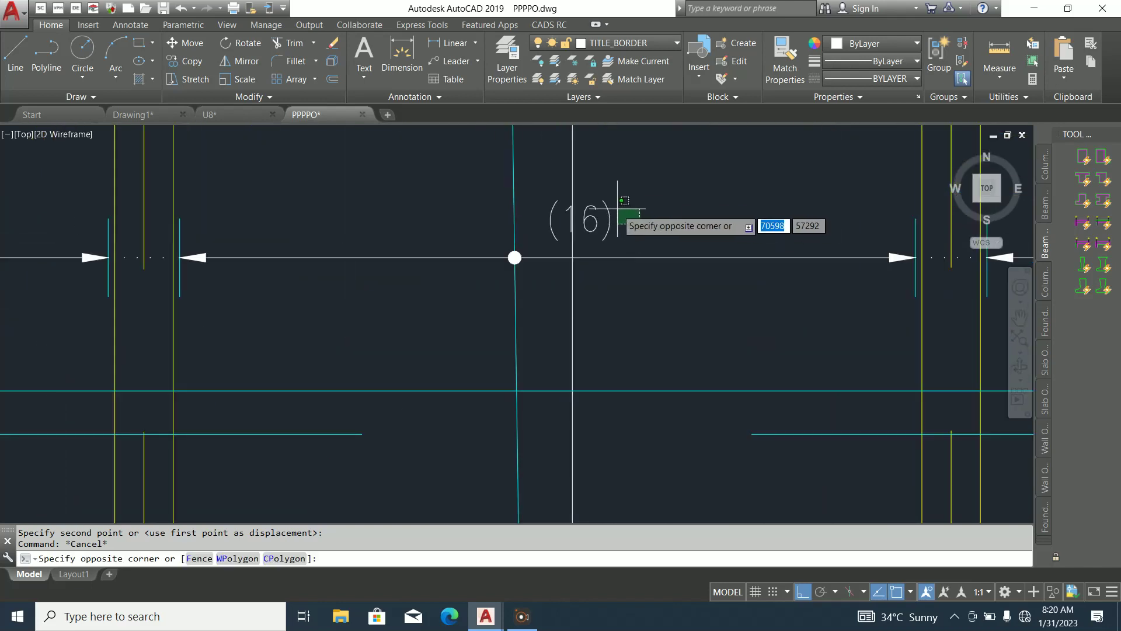
pyautogui.click(610, 209)
pyautogui.rightClick(730, 231)
pyautogui.click(759, 354)
pyautogui.click(607, 223)
pyautogui.click(697, 223)
pyautogui.scroll(-6, 617, 284)
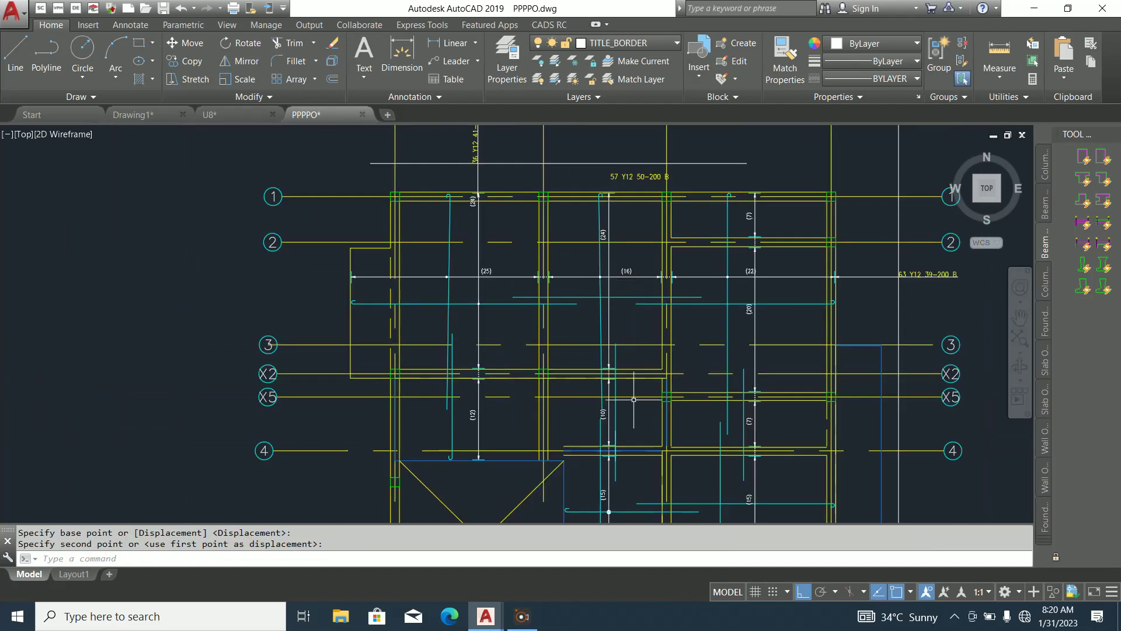
# Examine the bars and range labels around grids 3 to 4 in the B–C bay
pyautogui.scroll(3, 616, 434)
pyautogui.scroll(-2, 611, 390)
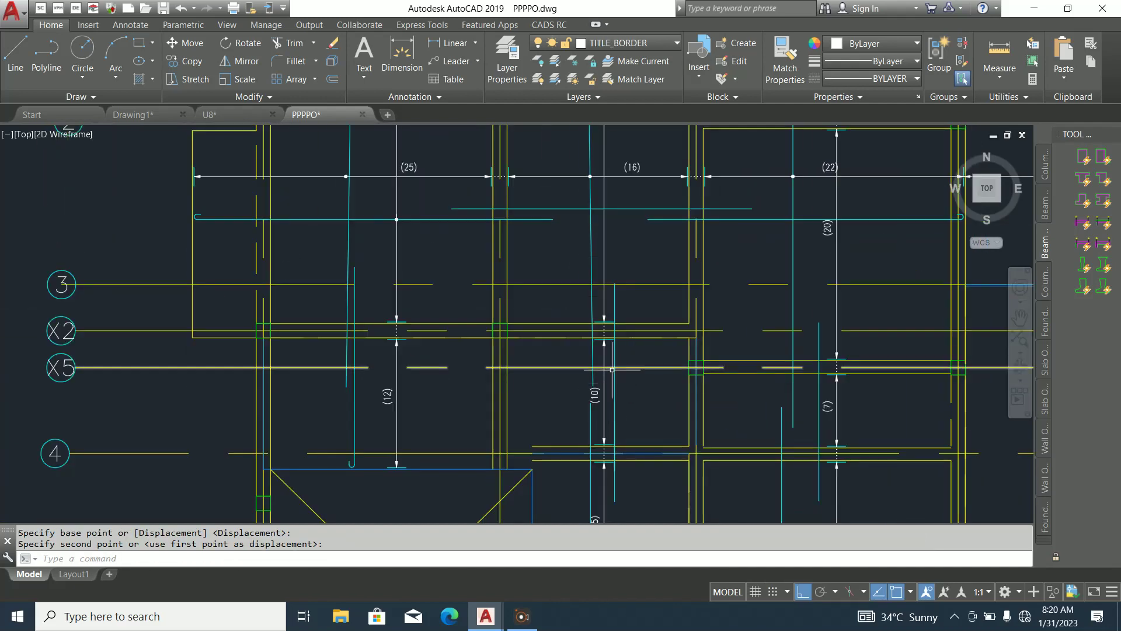
pyautogui.scroll(2, 612, 368)
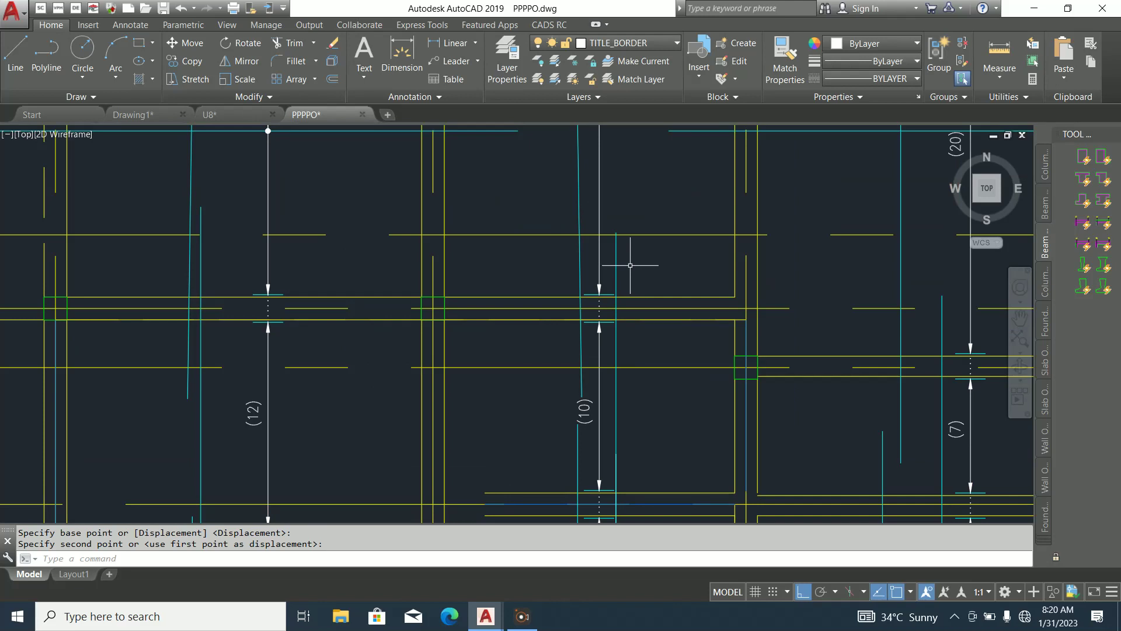
pyautogui.scroll(-2, 636, 293)
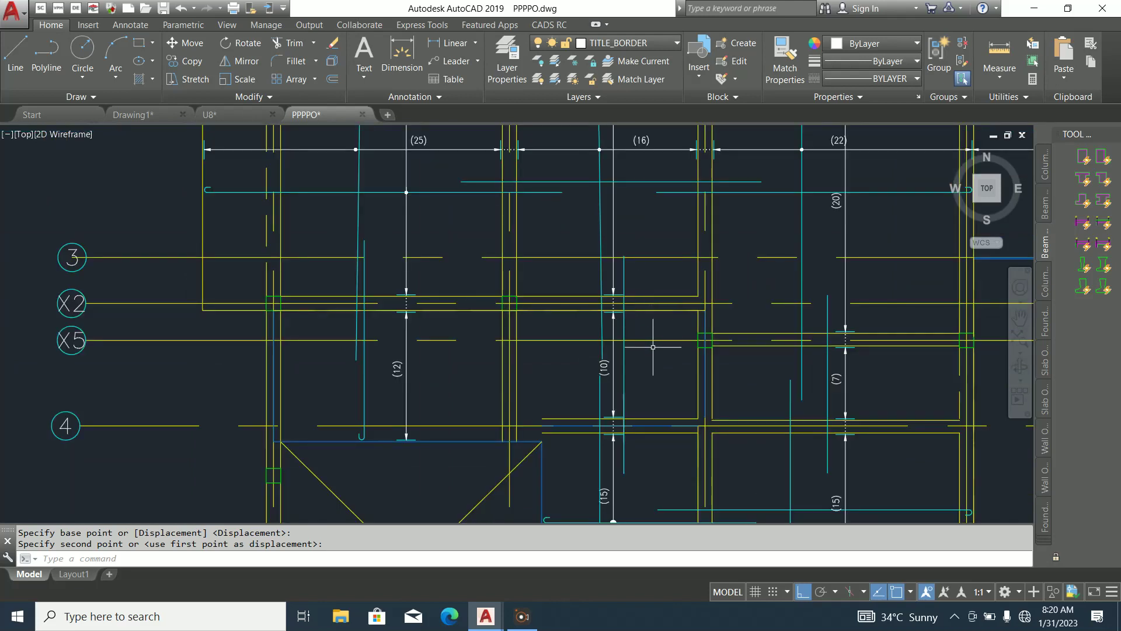
pyautogui.scroll(1, 634, 367)
pyautogui.scroll(-1, 635, 362)
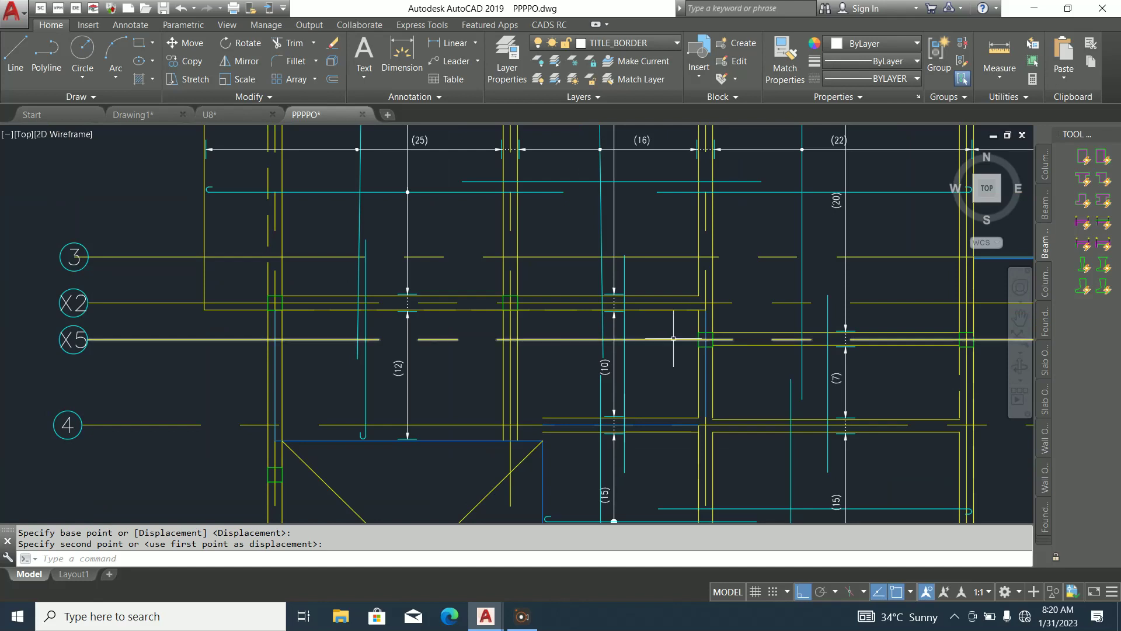
pyautogui.scroll(-1, 649, 339)
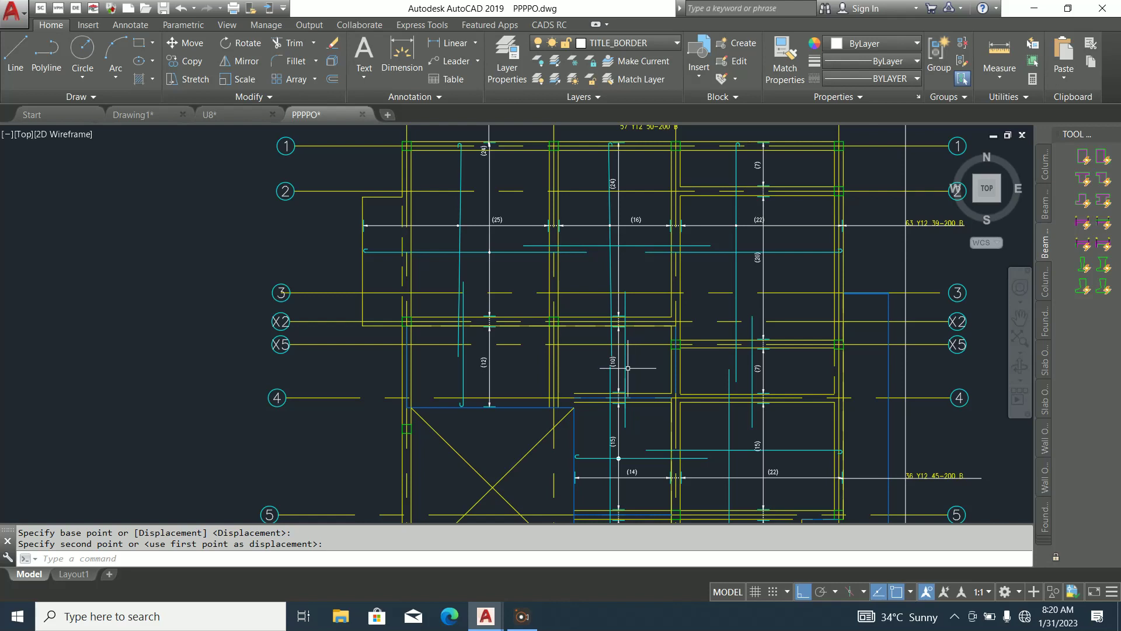
# Move the vertical range line between grids B and C with its (24), (10), (15) and (8) labels right to the guide line at grid 1
pyautogui.click(620, 397)
pyautogui.scroll(5, 571, 230)
pyautogui.scroll(-3, 571, 230)
pyautogui.scroll(4, 634, 327)
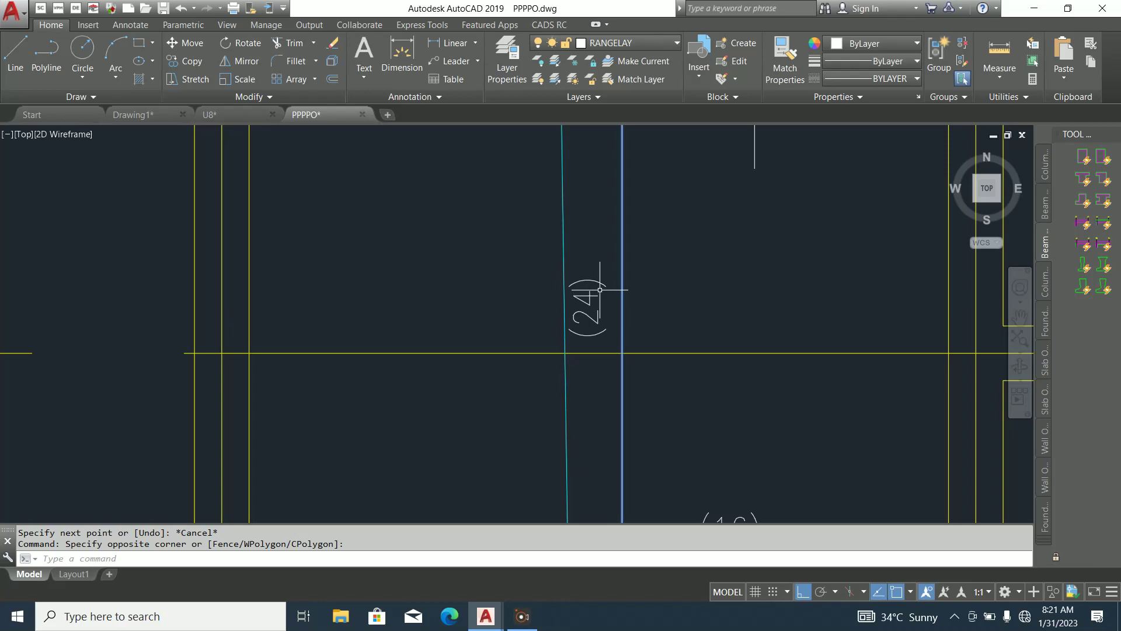
pyautogui.click(647, 333)
pyautogui.click(555, 266)
pyautogui.scroll(-5, 611, 209)
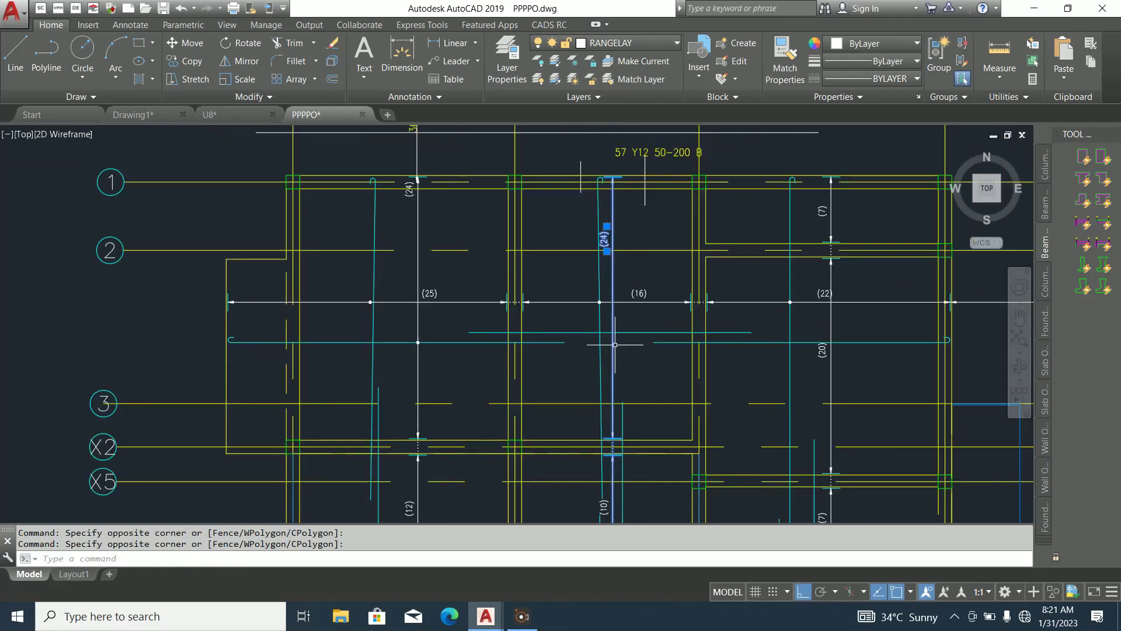
pyautogui.scroll(3, 658, 463)
pyautogui.scroll(2, 598, 302)
pyautogui.scroll(2, 599, 303)
pyautogui.click(614, 283)
pyautogui.click(571, 250)
pyautogui.scroll(-3, 590, 314)
pyautogui.scroll(3, 581, 353)
pyautogui.click(571, 375)
pyautogui.click(518, 318)
pyautogui.scroll(-3, 594, 352)
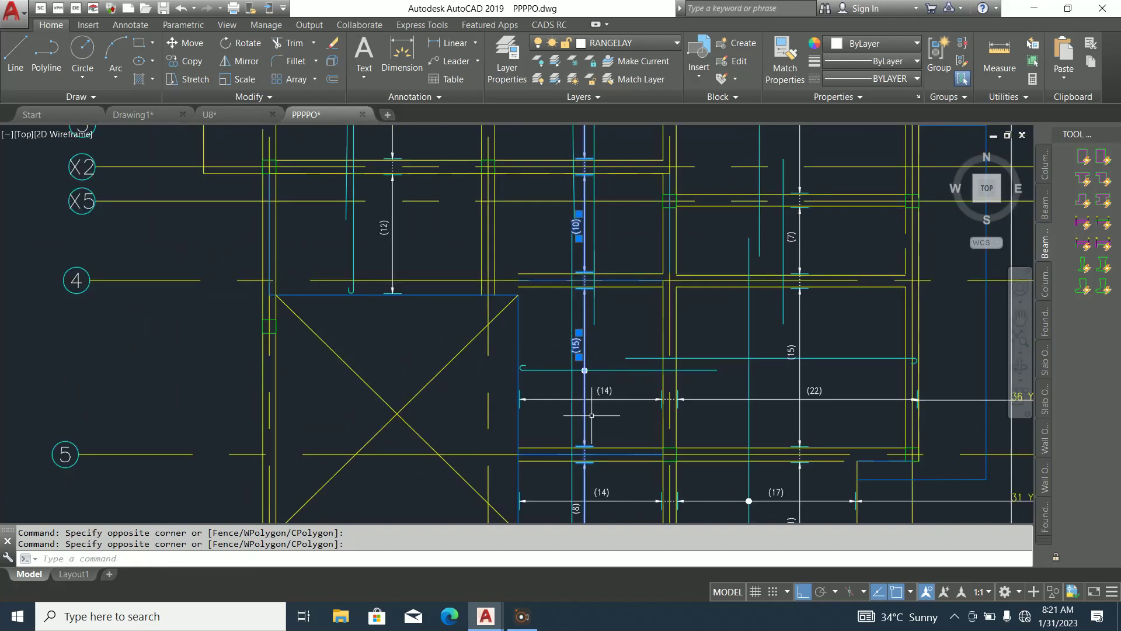
pyautogui.scroll(1, 592, 415)
pyautogui.scroll(-1, 591, 415)
pyautogui.moveTo(605, 500); pyautogui.dragTo(598, 476, button='middle')
pyautogui.scroll(3, 599, 476)
pyautogui.click(565, 383)
pyautogui.click(501, 446)
pyautogui.scroll(-6, 501, 445)
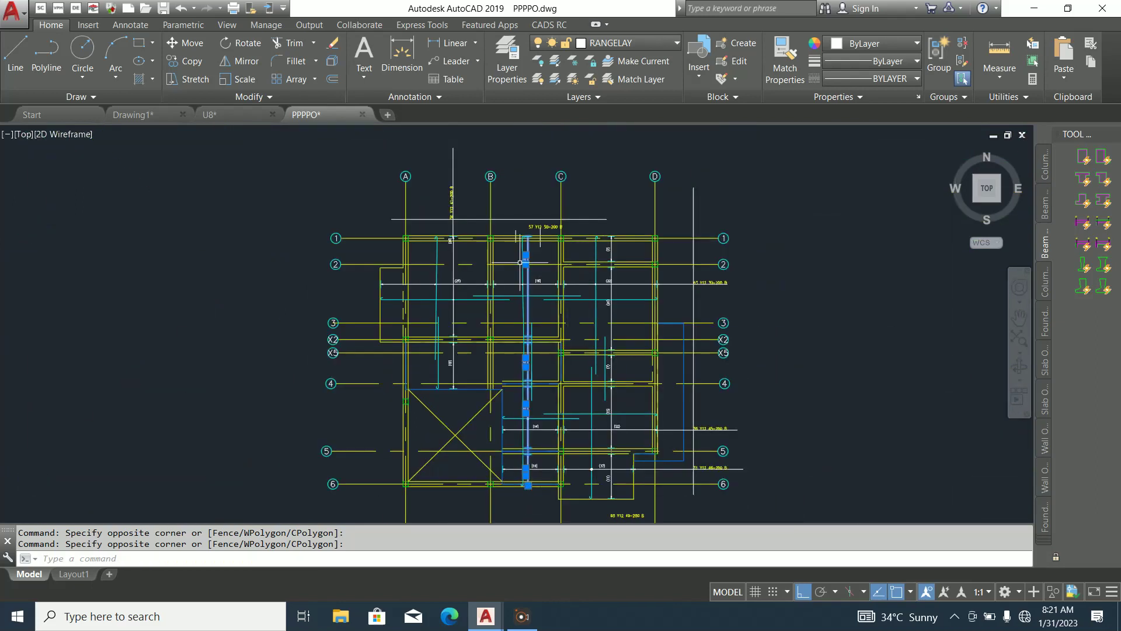
pyautogui.scroll(4, 532, 270)
pyautogui.rightClick(533, 272)
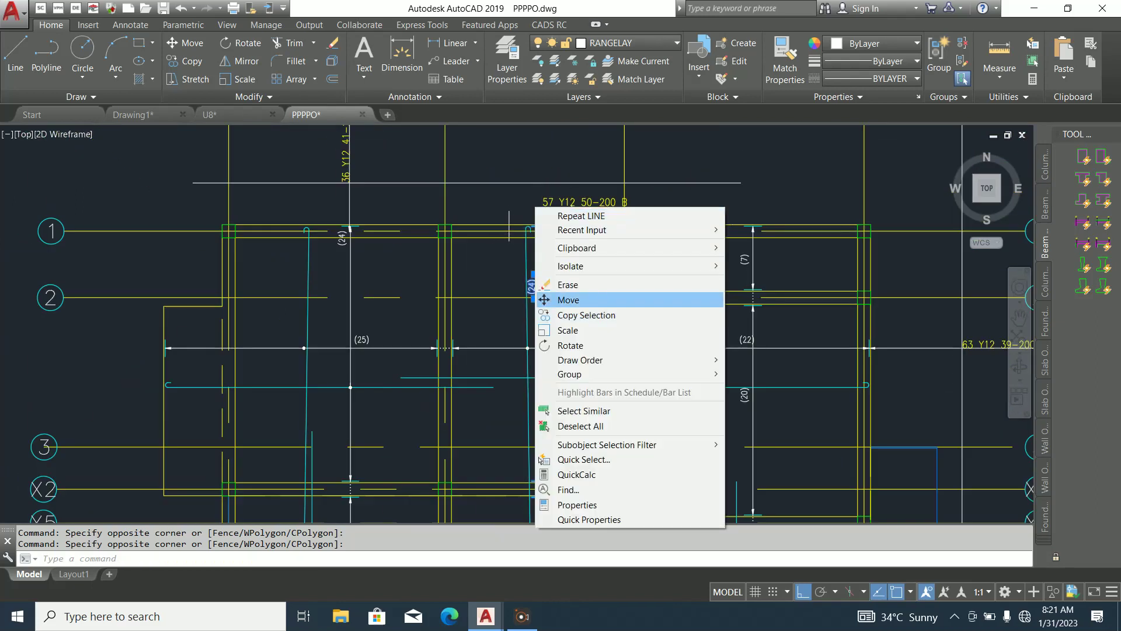
pyautogui.click(568, 300)
pyautogui.scroll(3, 533, 243)
pyautogui.click(558, 217)
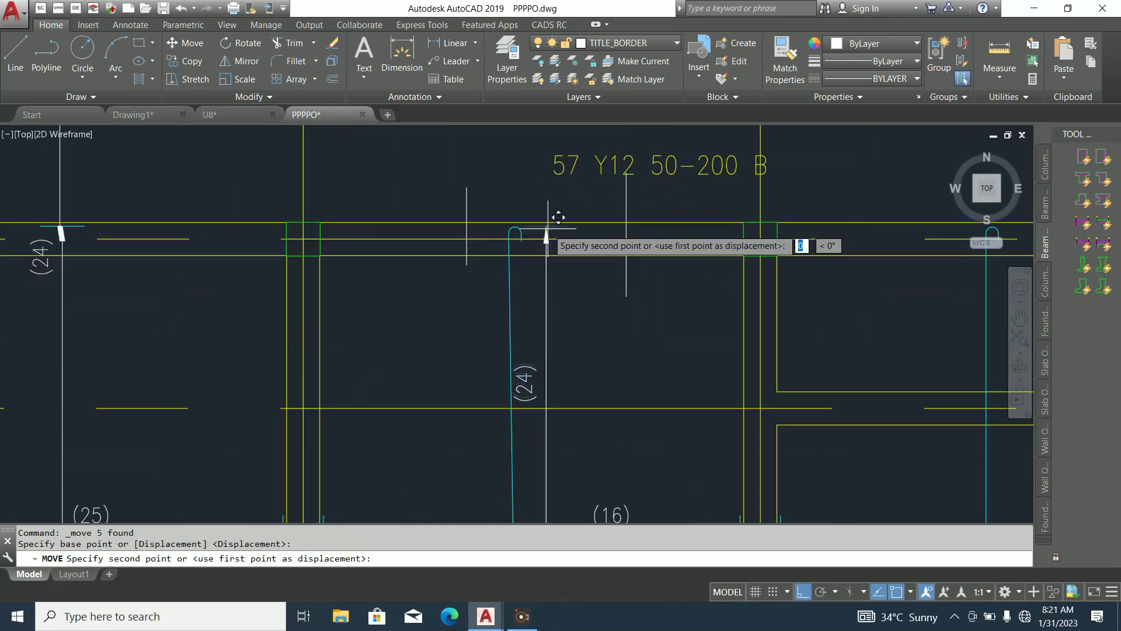
pyautogui.click(627, 217)
# Erase the two short vertical guide lines at grid 1 between grids B and C
pyautogui.click(642, 206)
pyautogui.click(621, 220)
pyautogui.press('Delete')
pyautogui.click(542, 207)
pyautogui.click(434, 190)
pyautogui.press('Delete')
pyautogui.scroll(-5, 562, 211)
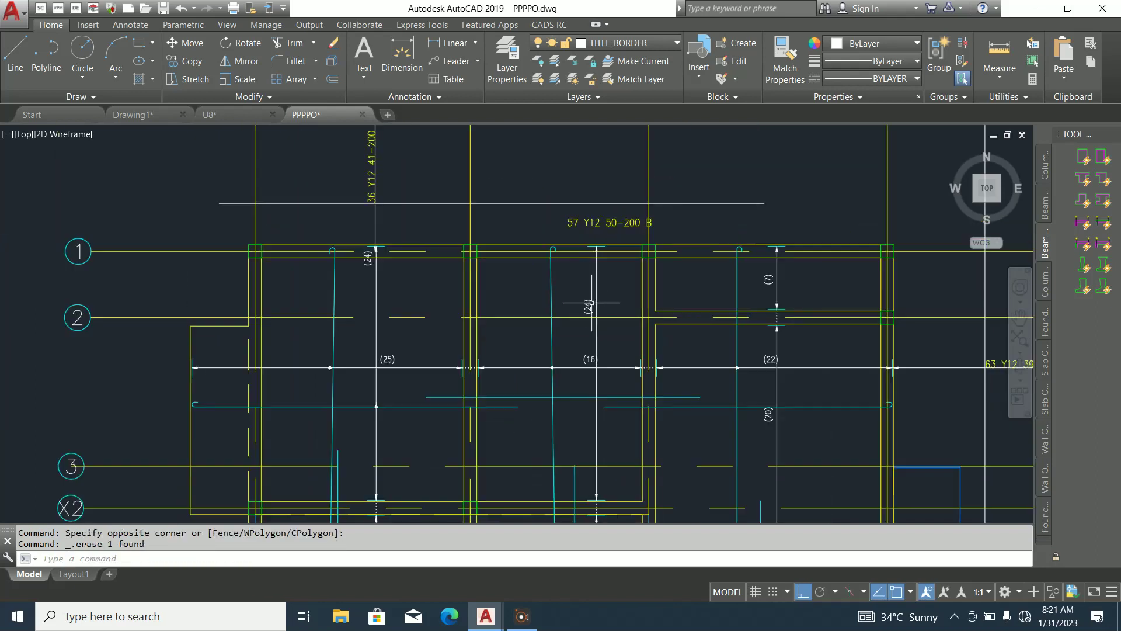
# Move the (16) range label left, between the hooked bar and the shifted vertical range line
pyautogui.scroll(5, 590, 350)
pyautogui.click(585, 351)
pyautogui.rightClick(559, 350)
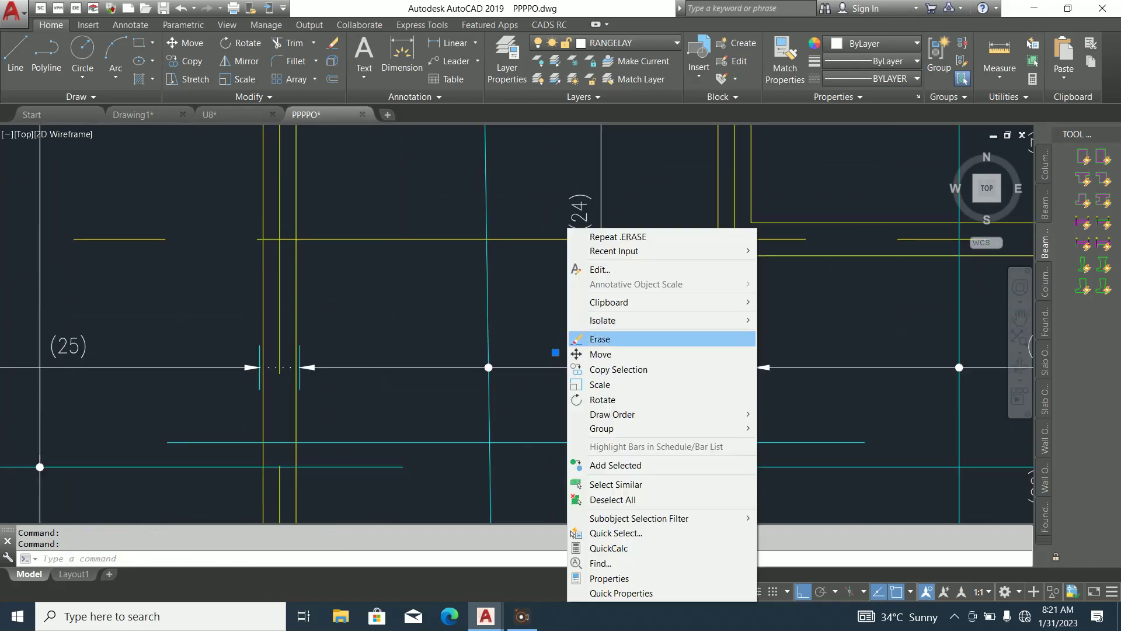
pyautogui.click(589, 352)
pyautogui.click(584, 350)
pyautogui.press('Escape')
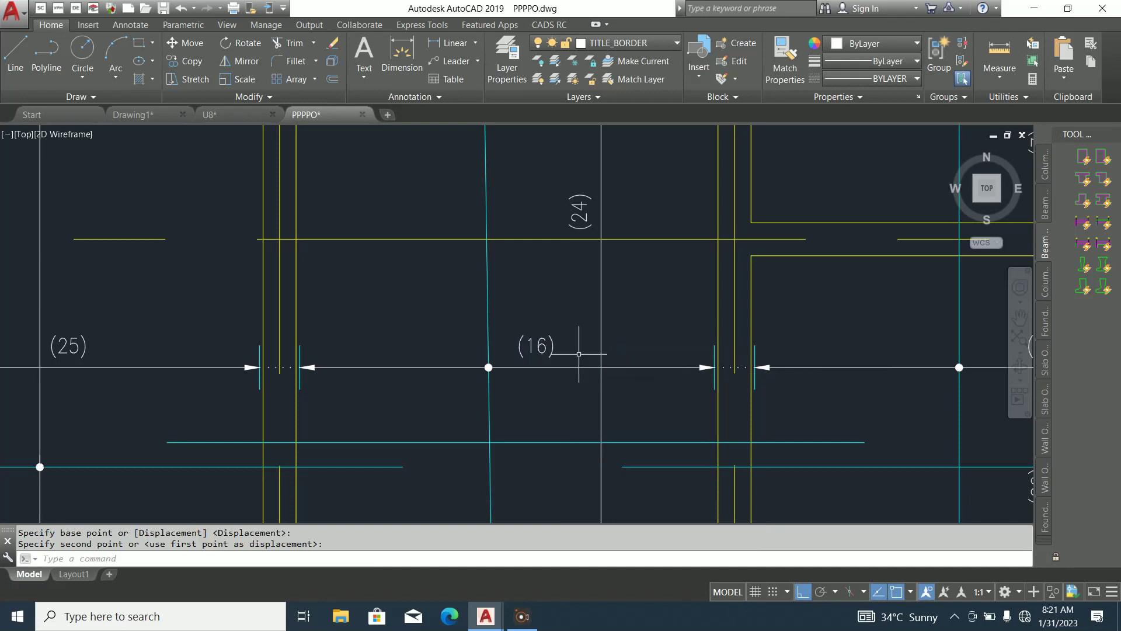
# Move the dot marker on the (16) range from the hooked bar to its intersection with the vertical range line
pyautogui.scroll(-3, 581, 351)
pyautogui.scroll(5, 517, 362)
pyautogui.click(530, 366)
pyautogui.rightClick(552, 340)
pyautogui.click(575, 339)
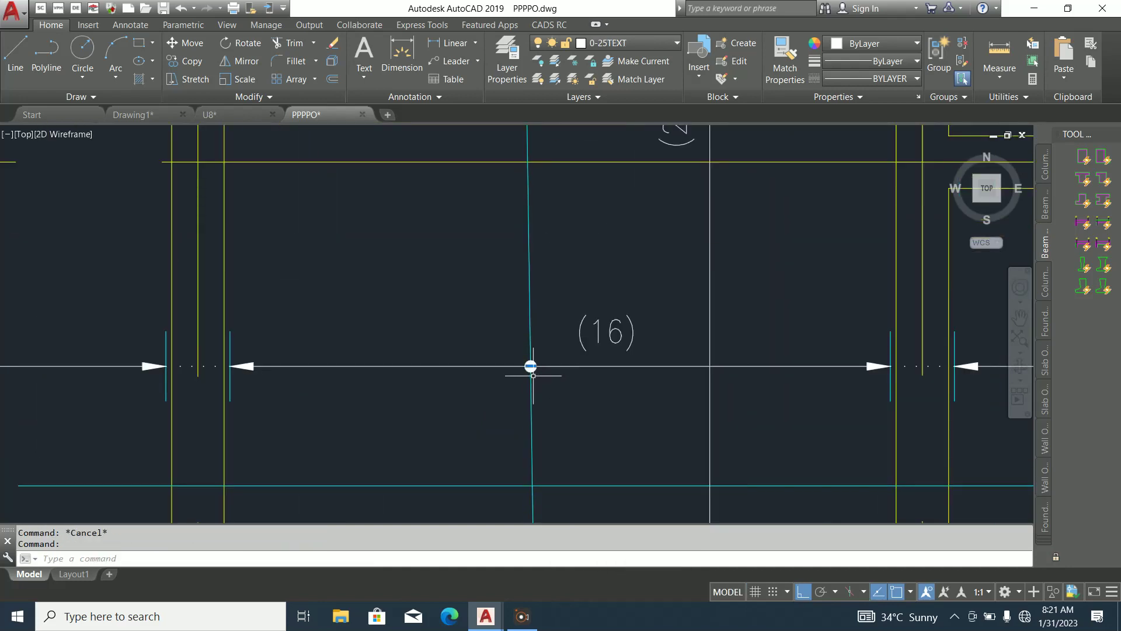
pyautogui.scroll(5, 533, 369)
pyautogui.rightClick(579, 199)
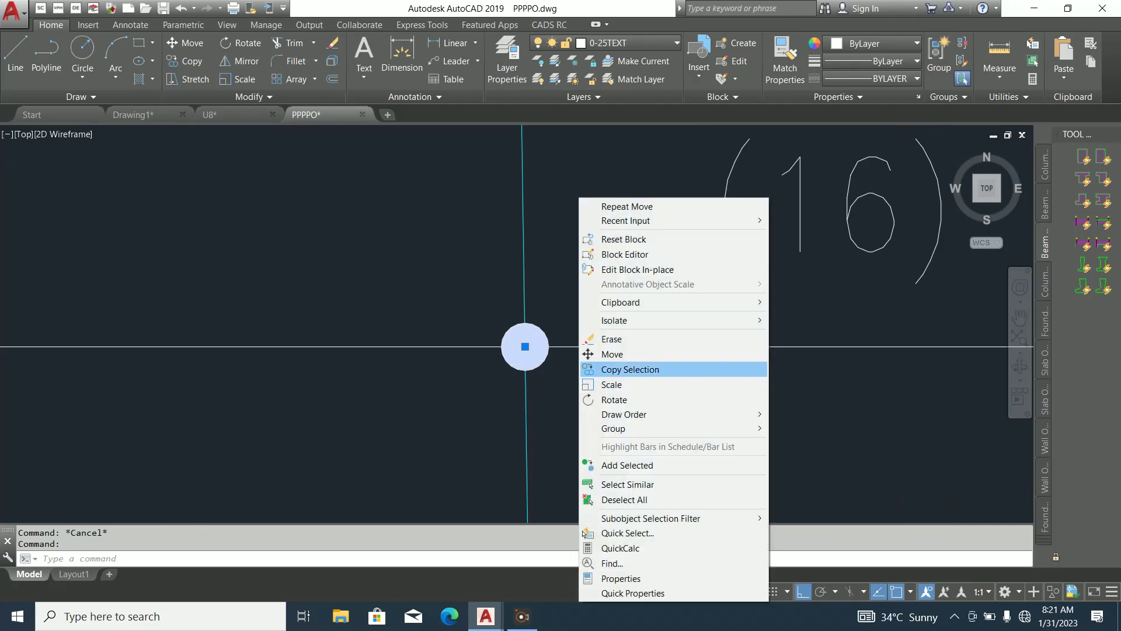
pyautogui.click(612, 354)
pyautogui.click(525, 346)
pyautogui.scroll(-3, 493, 348)
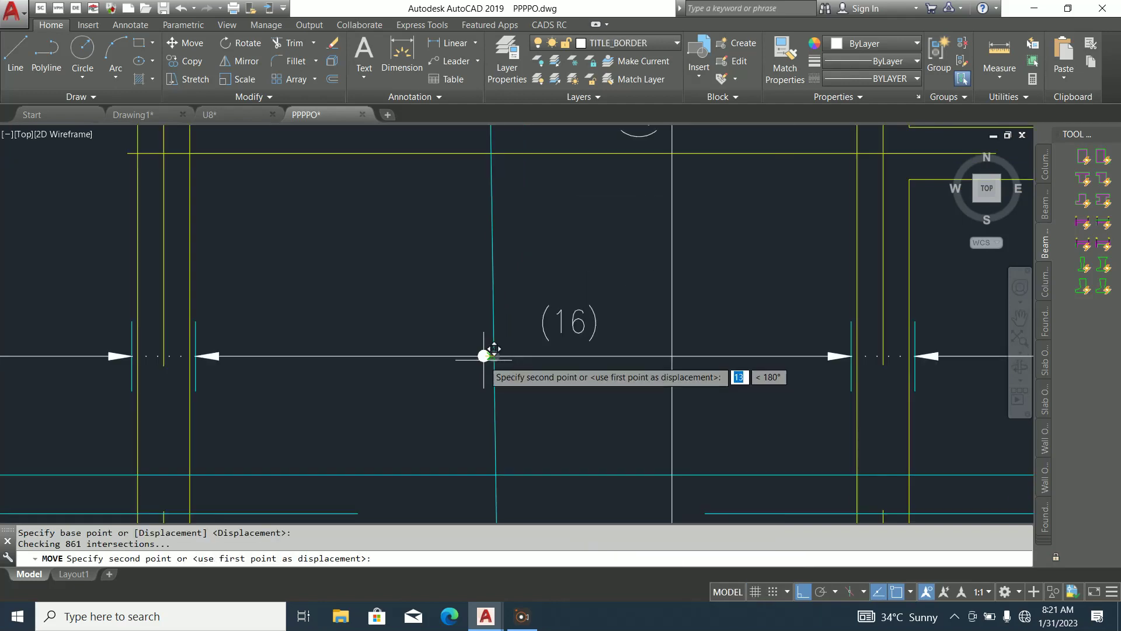
pyautogui.click(672, 355)
pyautogui.scroll(-2, 611, 373)
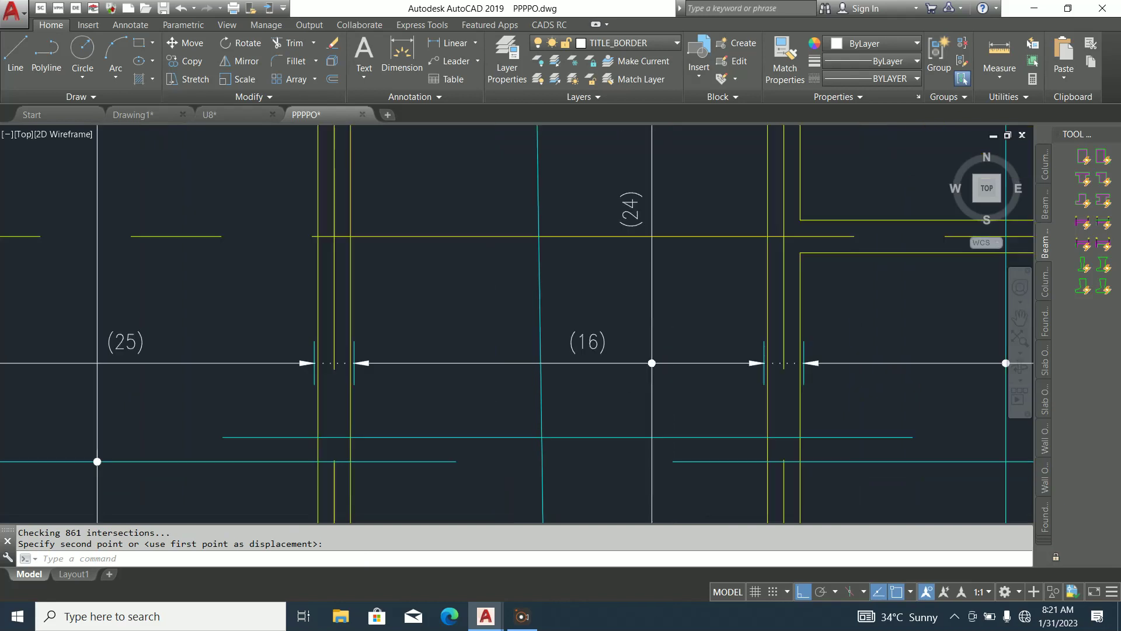
pyautogui.scroll(-4, 666, 369)
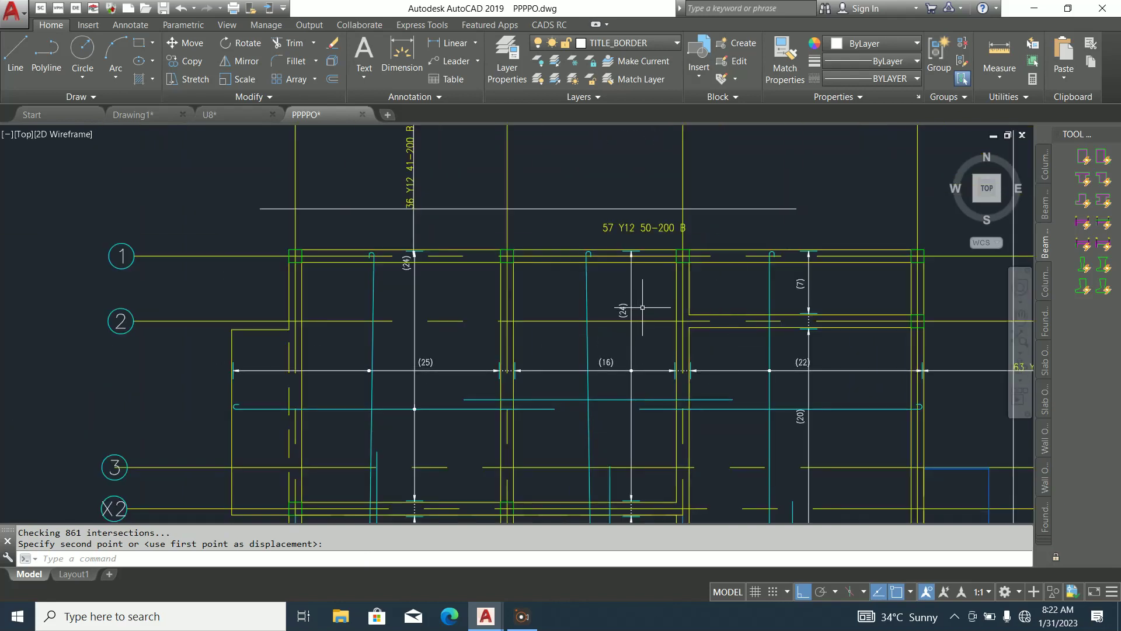
# Draw a short vertical guide line across the grid X2 beam between grids B and C, just beside the hooked bar's lower end
pyautogui.scroll(-5, 639, 308)
pyautogui.scroll(9, 657, 457)
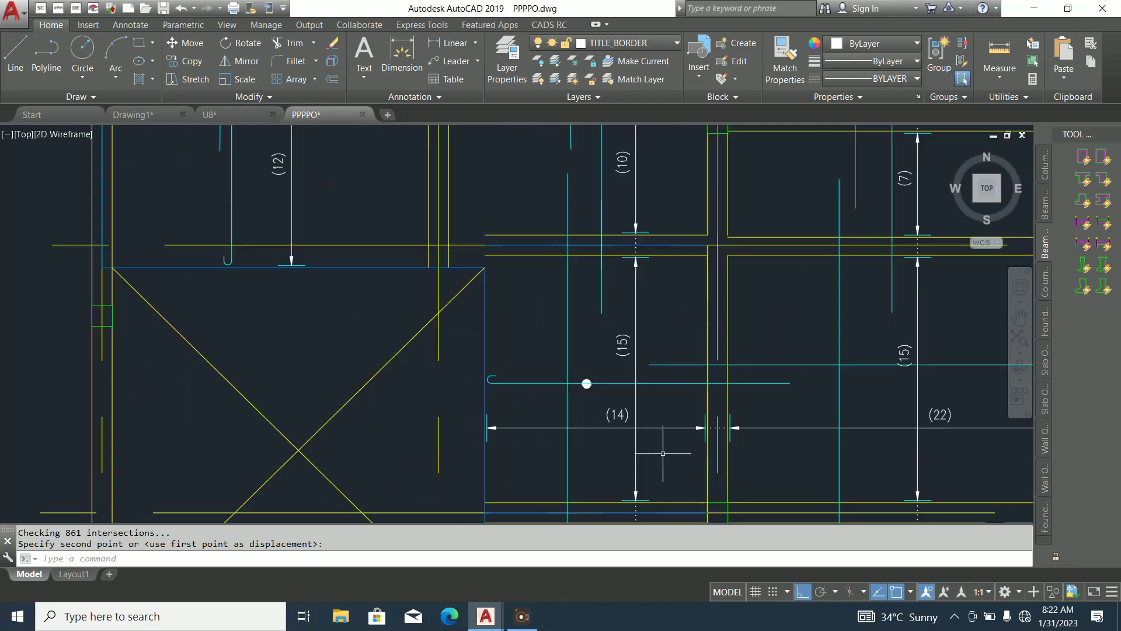
pyautogui.scroll(-2, 702, 401)
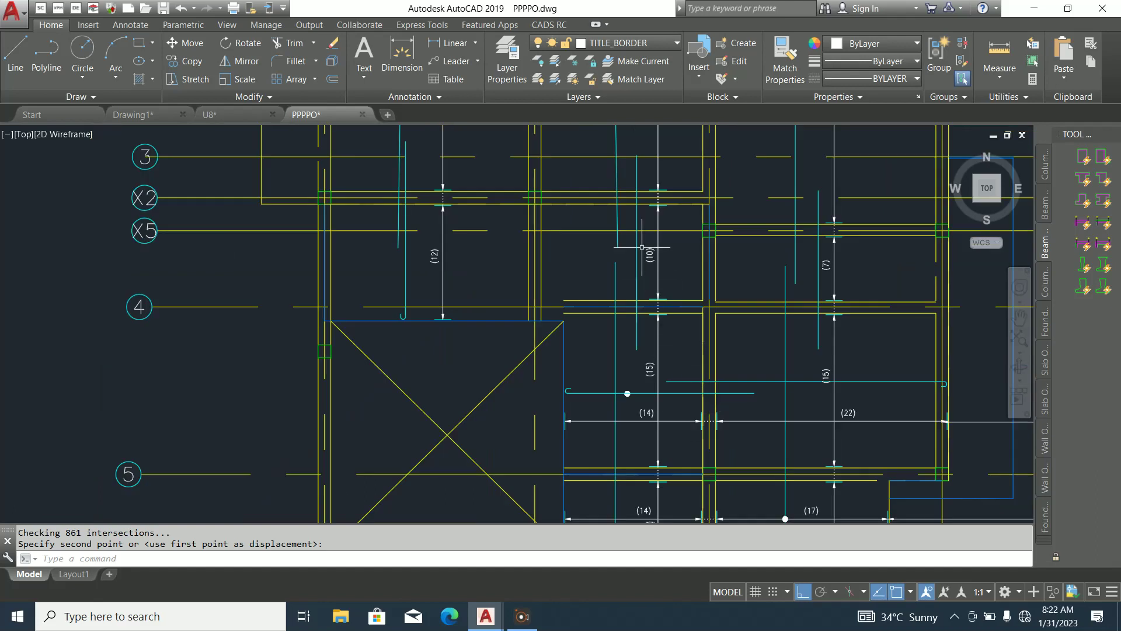
pyautogui.scroll(-3, 642, 247)
pyautogui.scroll(3, 641, 272)
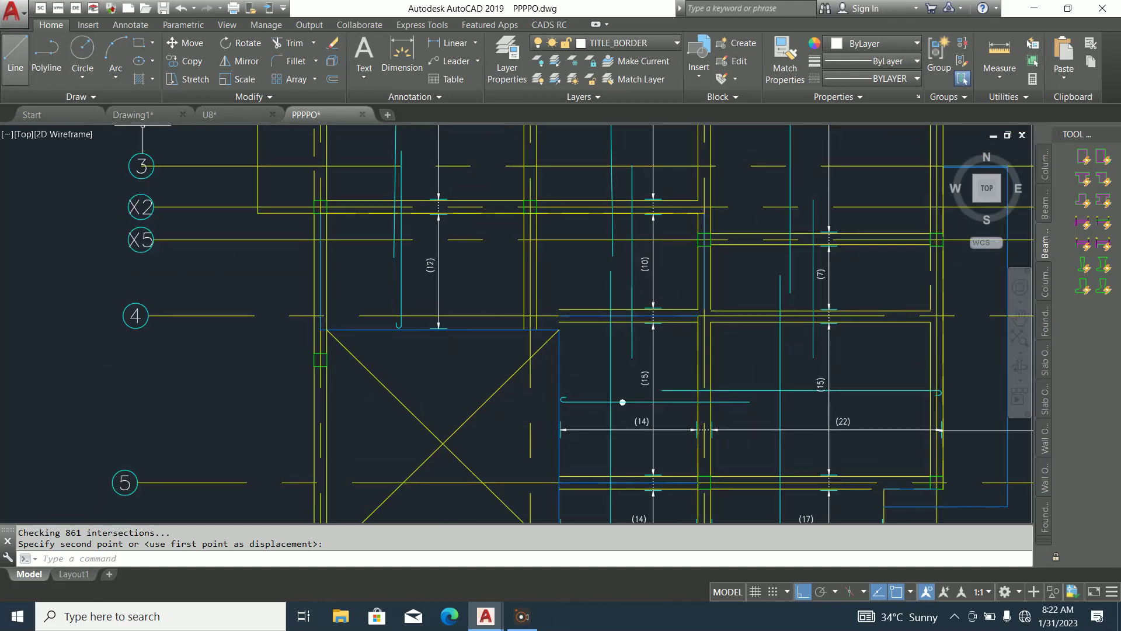
pyautogui.click(15, 53)
pyautogui.scroll(4, 603, 192)
pyautogui.click(645, 188)
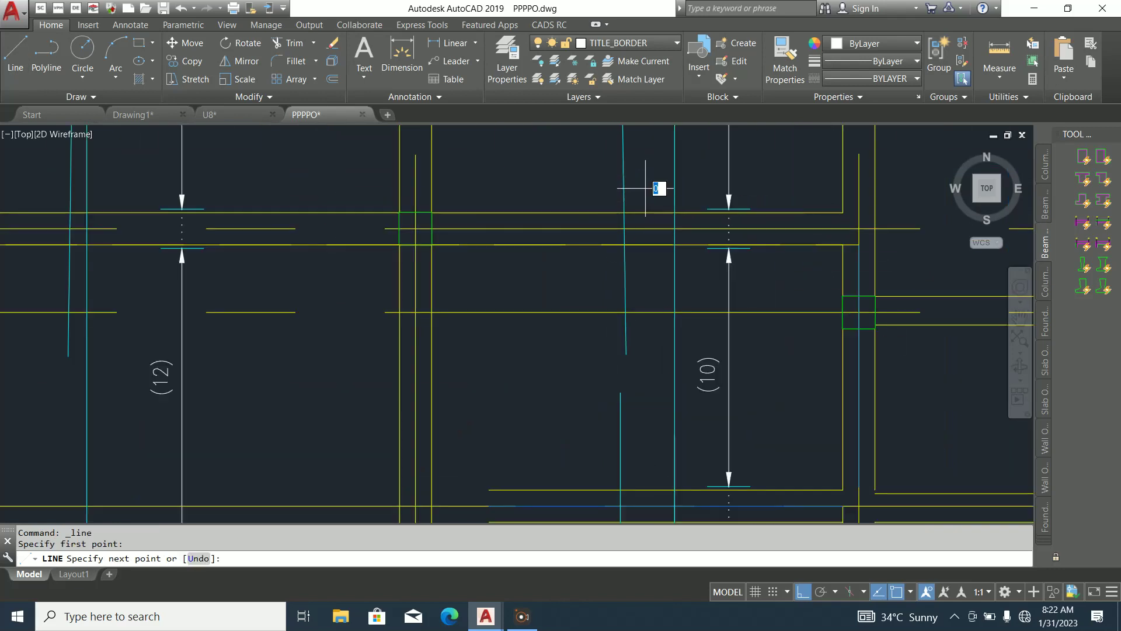
pyautogui.click(645, 299)
pyautogui.press('Escape')
# Move the straight vertical bar crossing grids X2 and 4 left onto the guide line, closer to the hooked bar
pyautogui.click(692, 188)
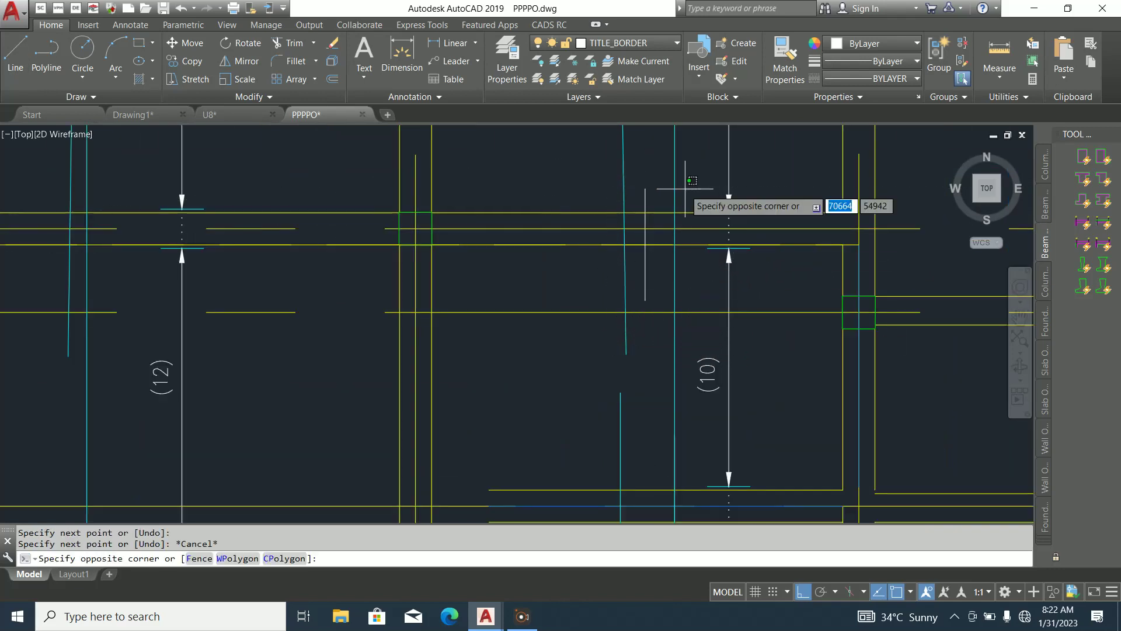
pyautogui.click(671, 195)
pyautogui.rightClick(669, 207)
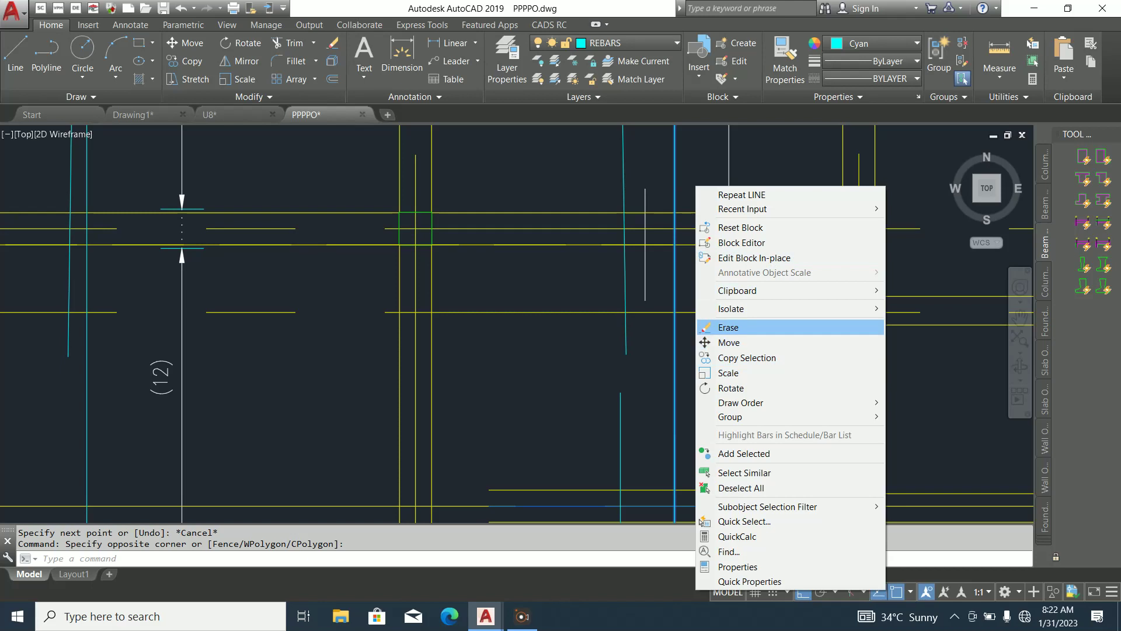
pyautogui.click(724, 343)
pyautogui.click(674, 229)
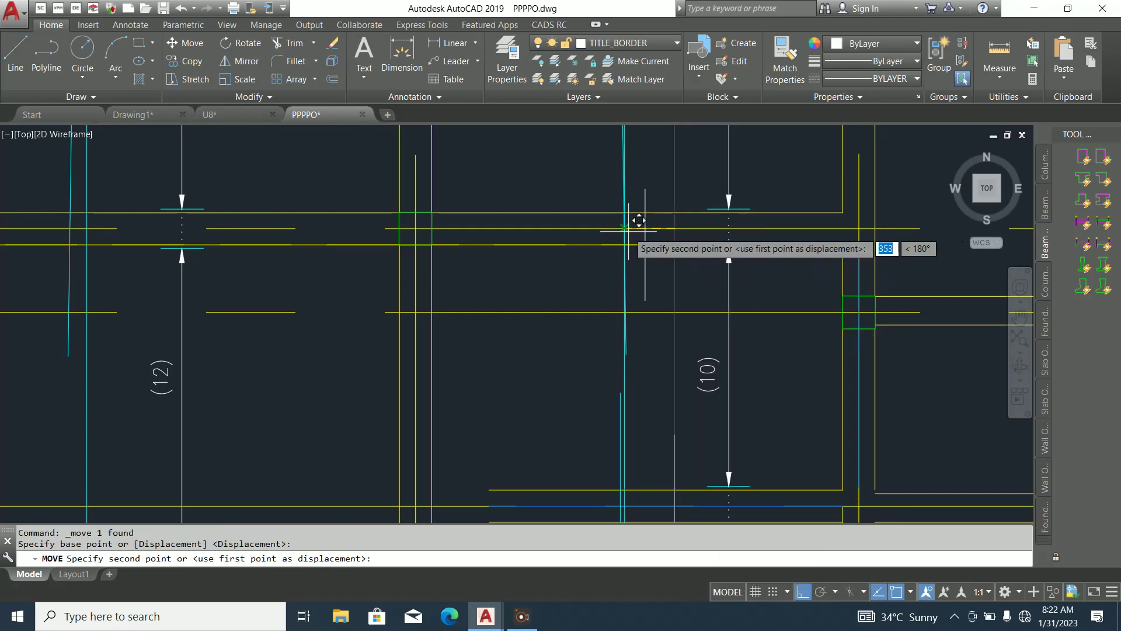
pyautogui.click(644, 228)
pyautogui.press('Escape')
pyautogui.scroll(-4, 628, 285)
pyautogui.press('Escape')
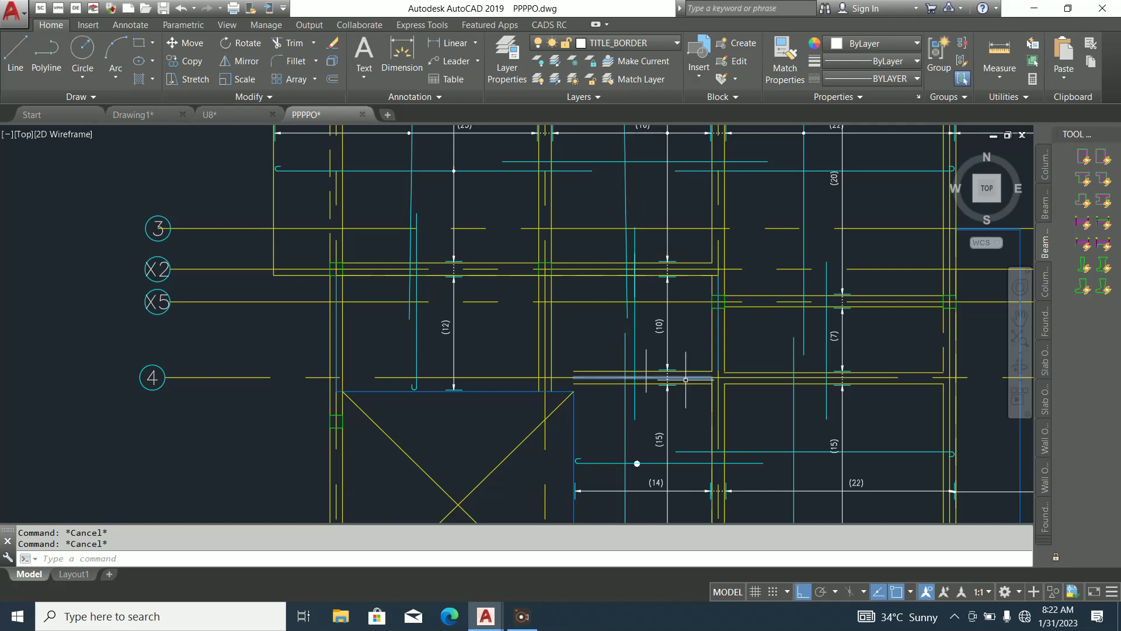
# Examine the reinforcement layout across the whole floor plan, including the blue-outlined slab strip outside grid D
pyautogui.scroll(-2, 675, 374)
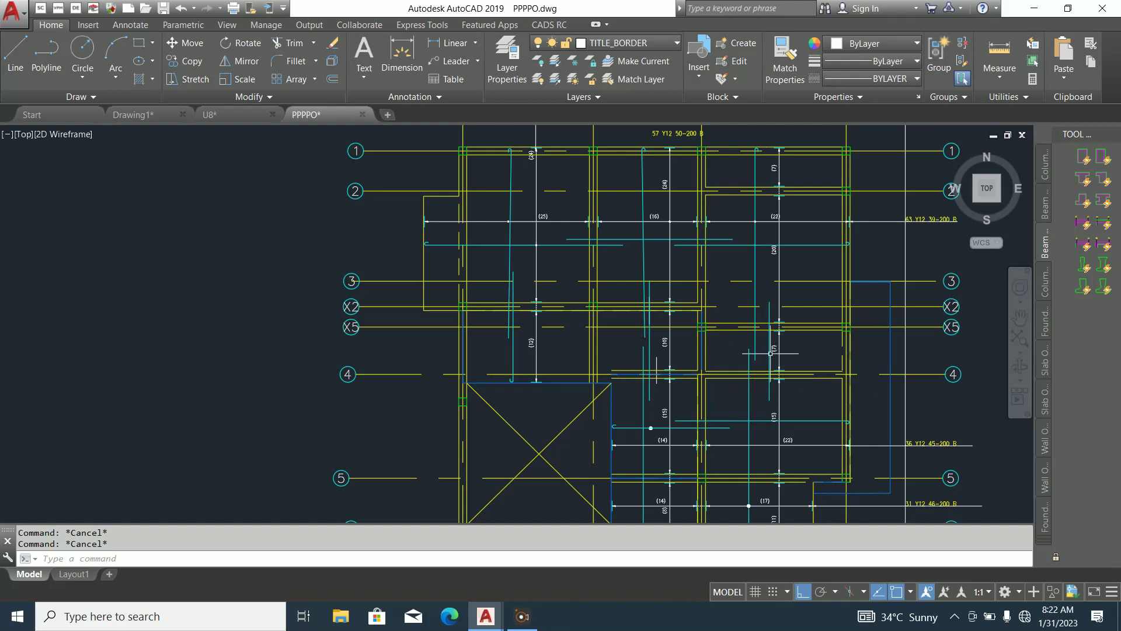
pyautogui.scroll(-1, 744, 402)
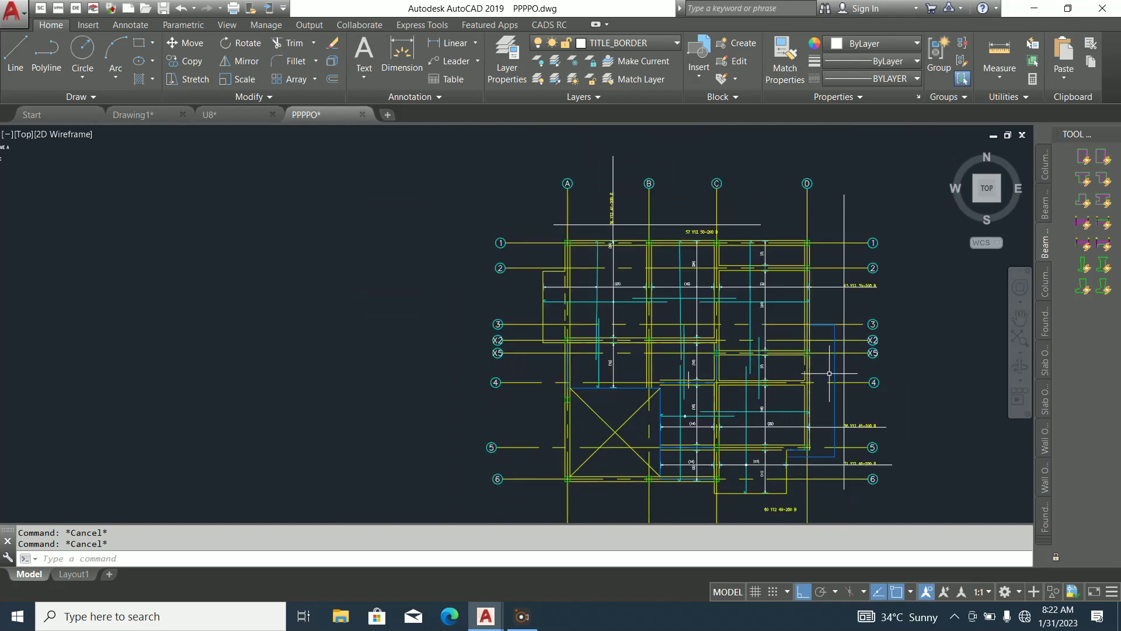
pyautogui.scroll(3, 832, 373)
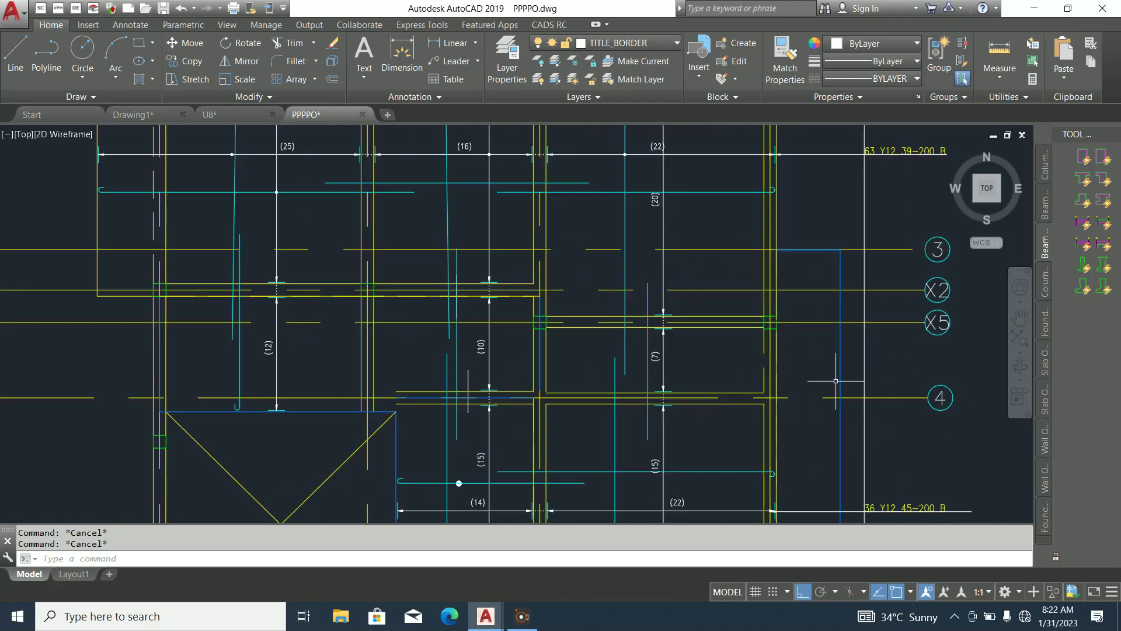
pyautogui.scroll(-2, 826, 369)
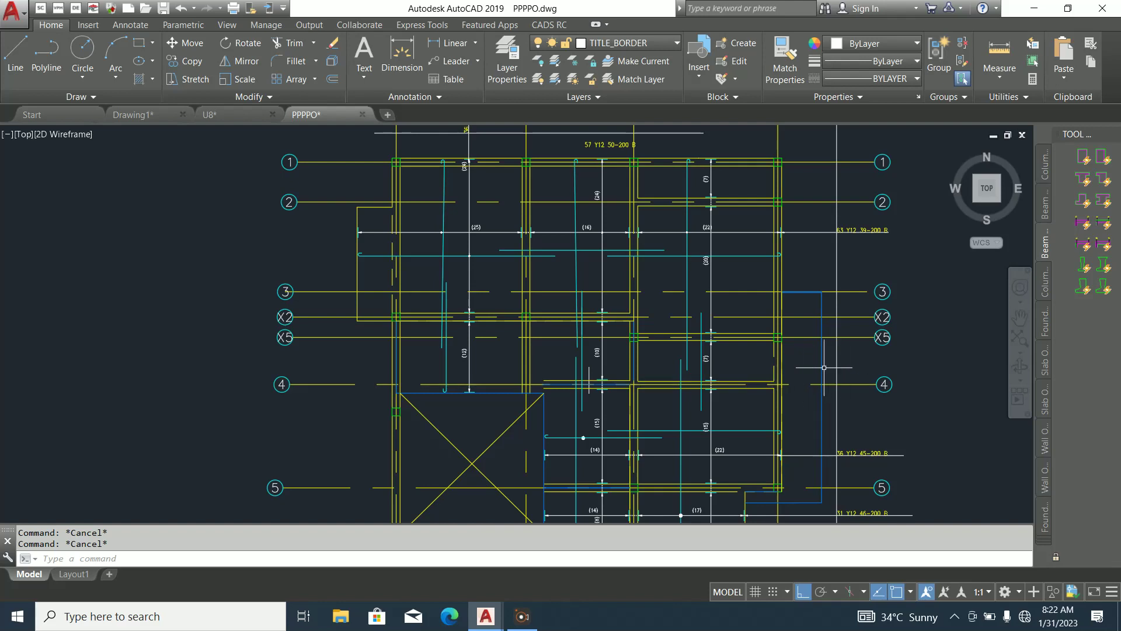
pyautogui.scroll(-4, 771, 441)
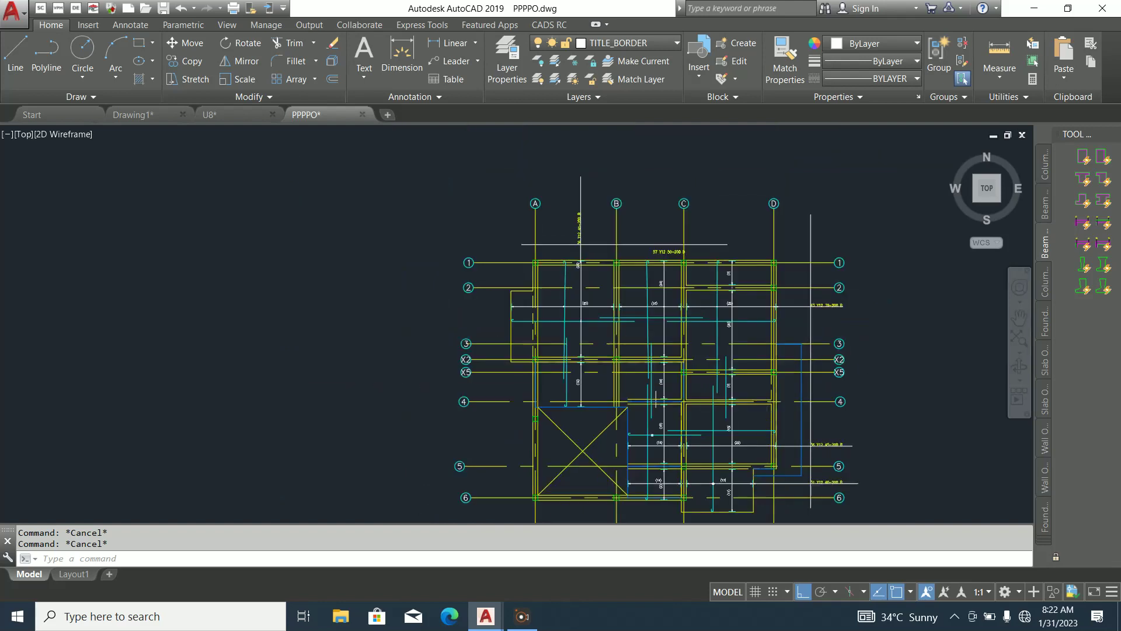
pyautogui.scroll(4, 768, 467)
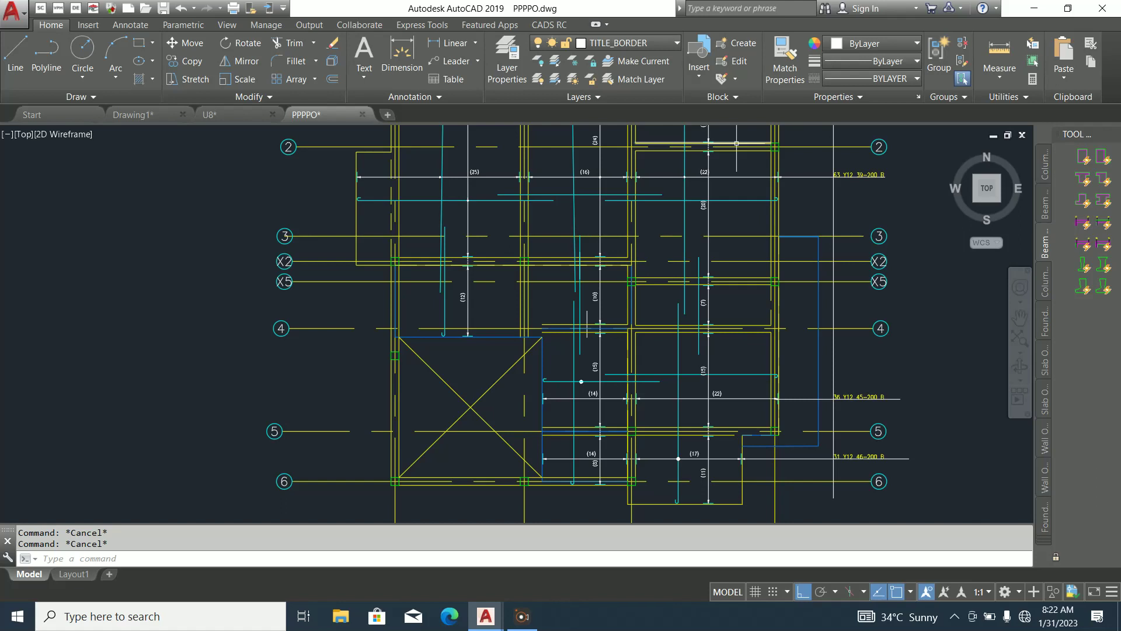
pyautogui.scroll(-2, 642, 354)
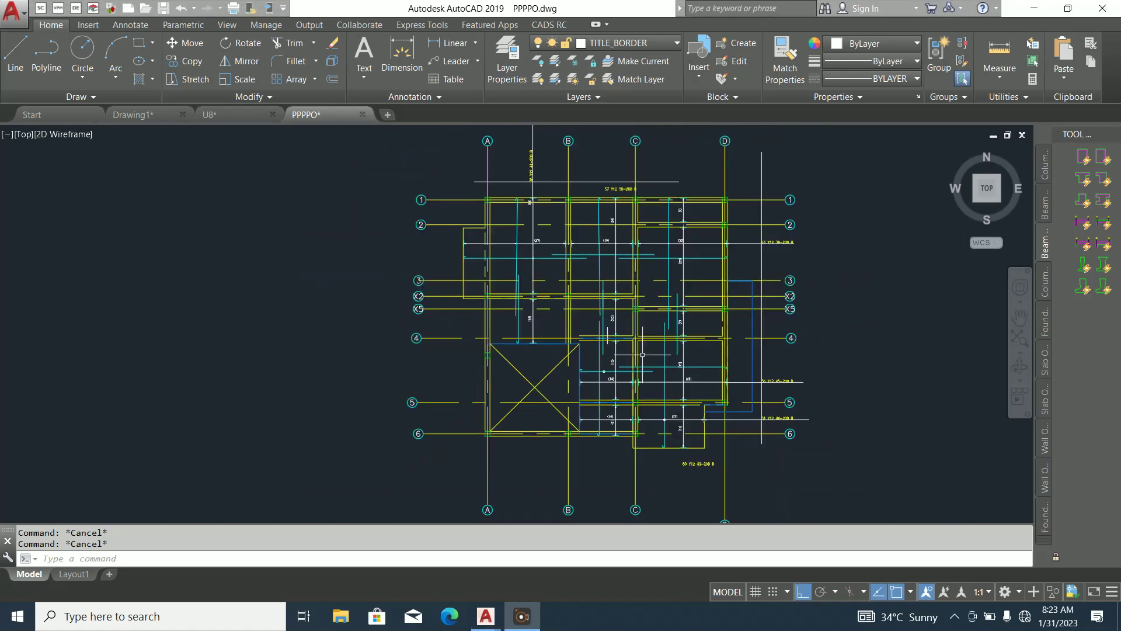
pyautogui.scroll(2, 731, 325)
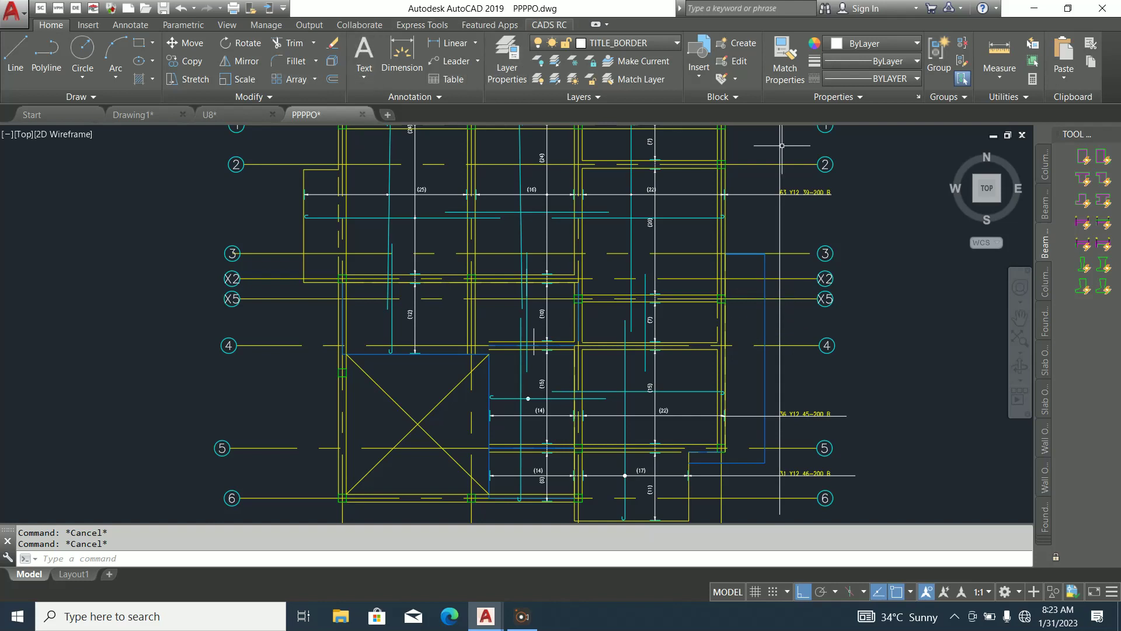
# Set up a Single Fixed Pitch range using a shape code 32, Y12 bar with mark 51, note B and dimension A of 600
pyautogui.click(549, 25)
pyautogui.click(441, 41)
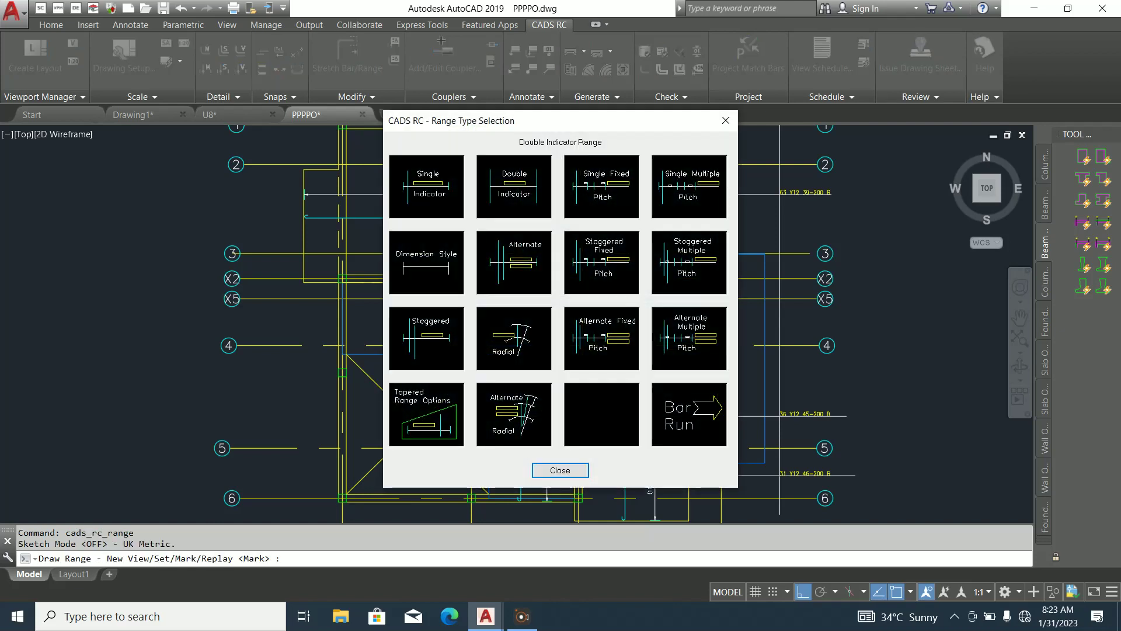
pyautogui.click(601, 186)
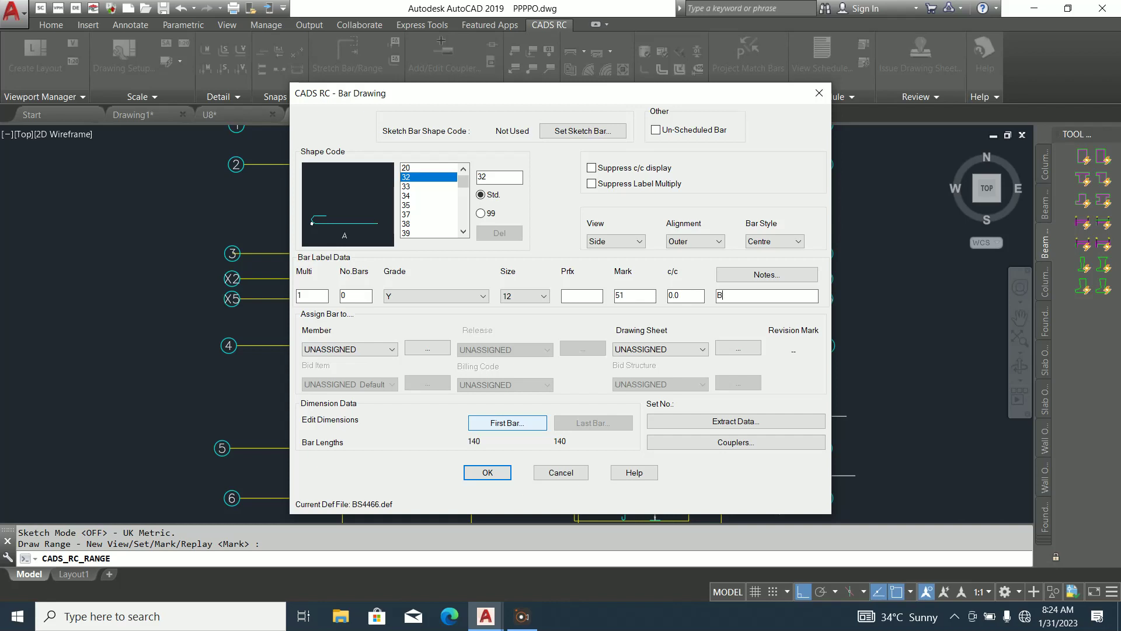
pyautogui.click(507, 422)
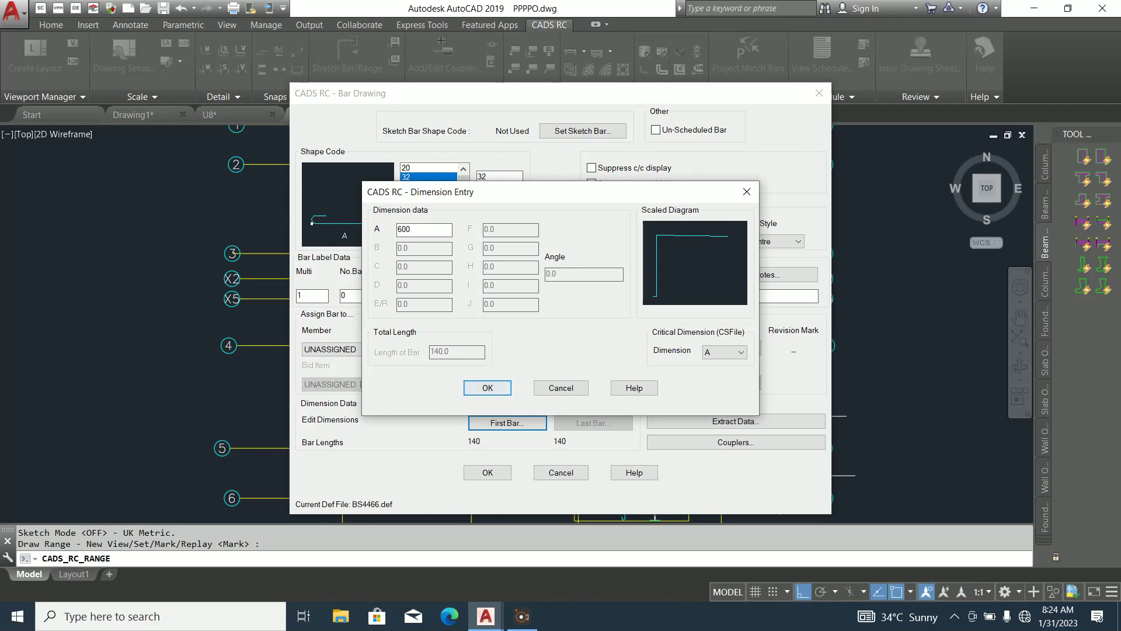
pyautogui.press('Return')
pyautogui.click(487, 472)
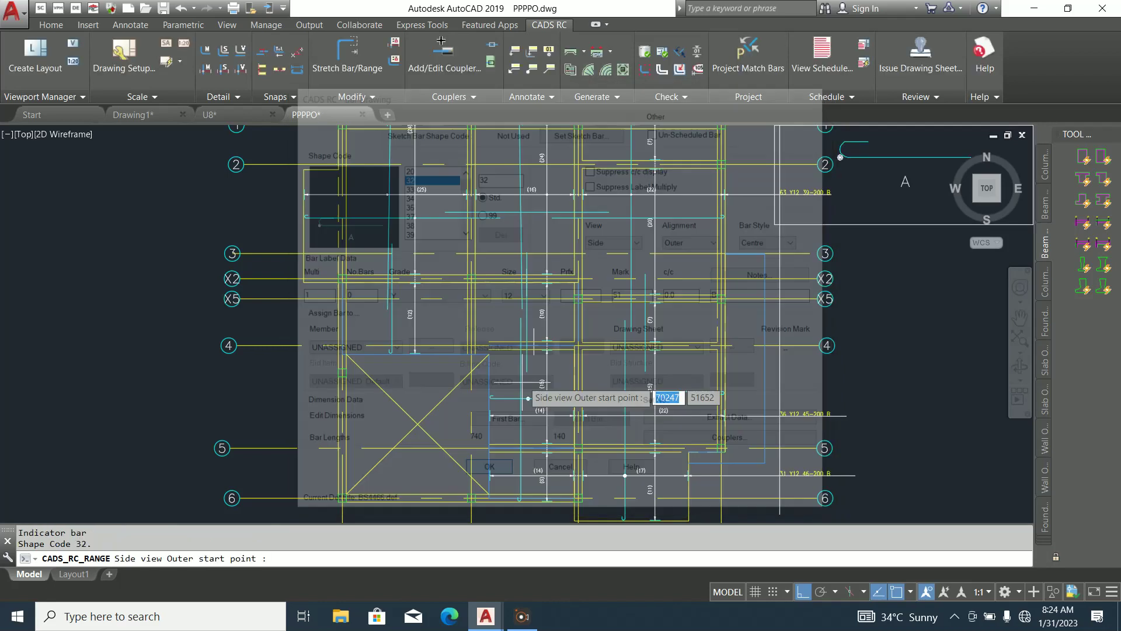
# Place the hooked bar horizontally at the blue slab edge outside grid D, between grids X5 and 4, with its hook facing downward
pyautogui.scroll(4, 747, 359)
pyautogui.click(803, 276)
pyautogui.click(601, 257)
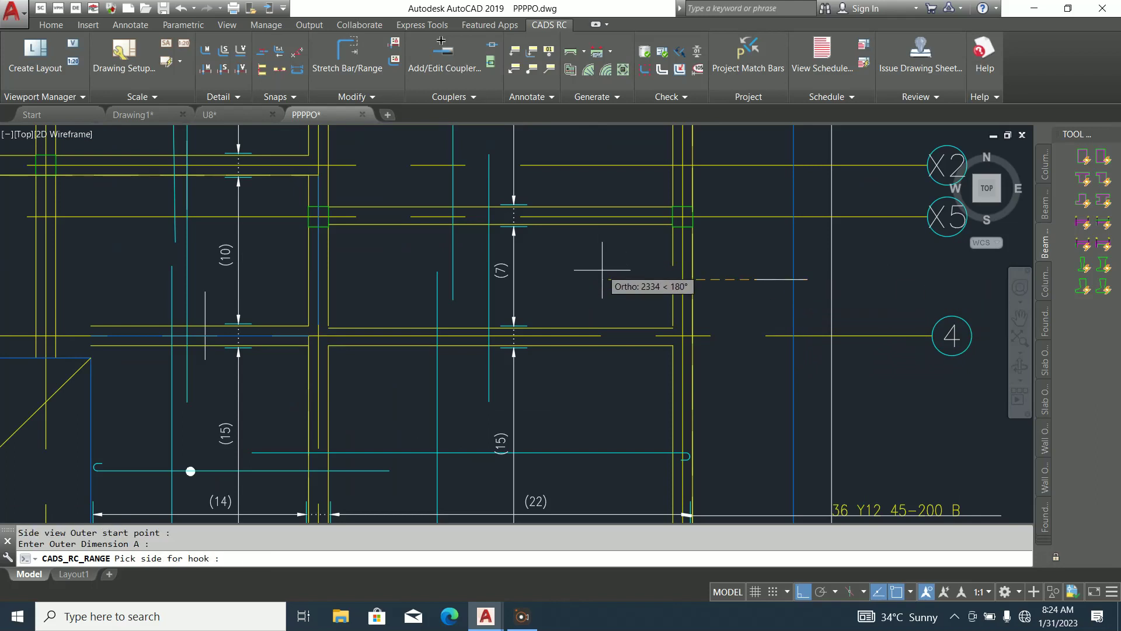
pyautogui.click(602, 266)
# Run the range line from the blue slab edge at grid 3 to the edge below grid 5, with 25 offsets for the first and last bars
pyautogui.scroll(-4, 642, 344)
pyautogui.scroll(2, 704, 328)
pyautogui.scroll(-2, 701, 330)
pyautogui.scroll(5, 683, 327)
pyautogui.scroll(-3, 663, 326)
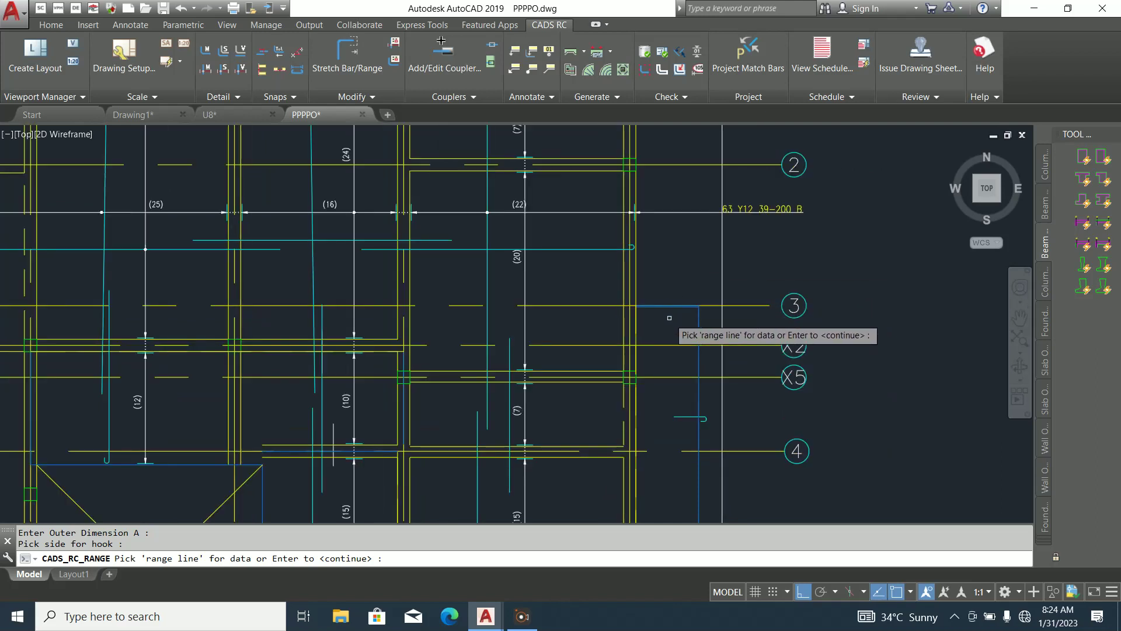
pyautogui.scroll(5, 657, 323)
pyautogui.scroll(4, 681, 300)
pyautogui.click(673, 294)
pyautogui.click(672, 294)
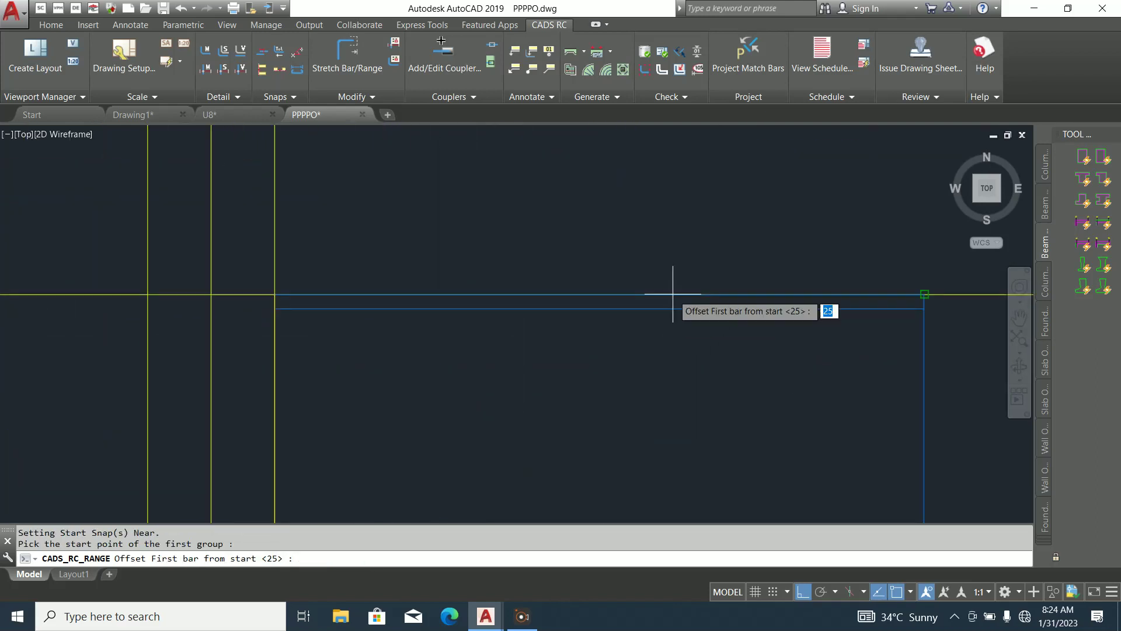
pyautogui.press('Return')
pyautogui.scroll(-5, 639, 227)
pyautogui.scroll(6, 630, 351)
pyautogui.click(636, 339)
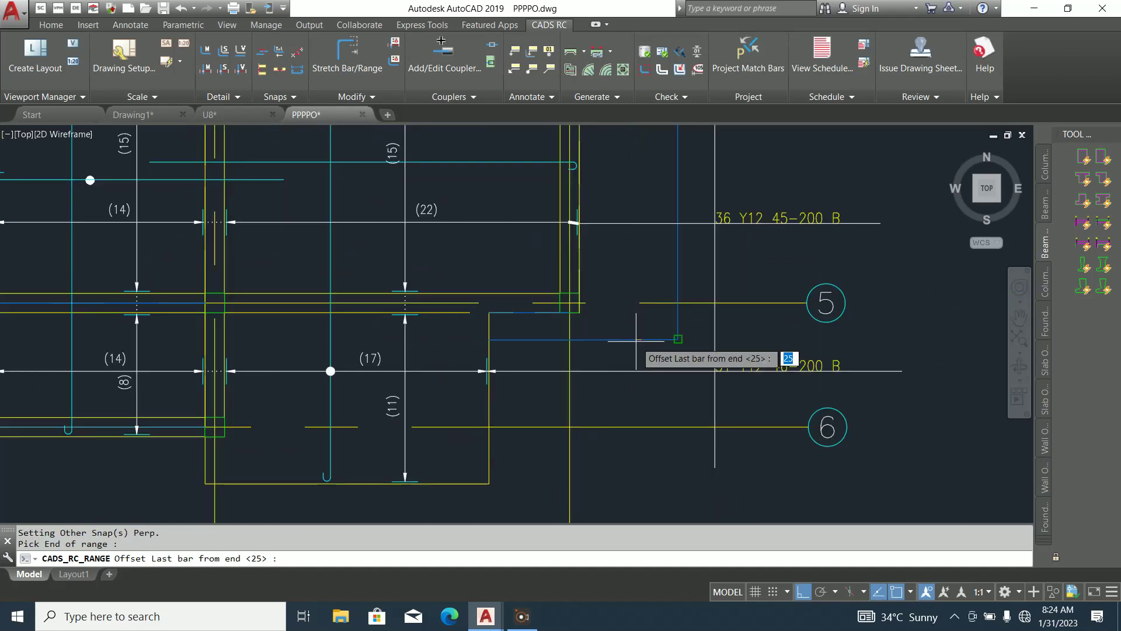
pyautogui.press('Return')
pyautogui.press('Return')
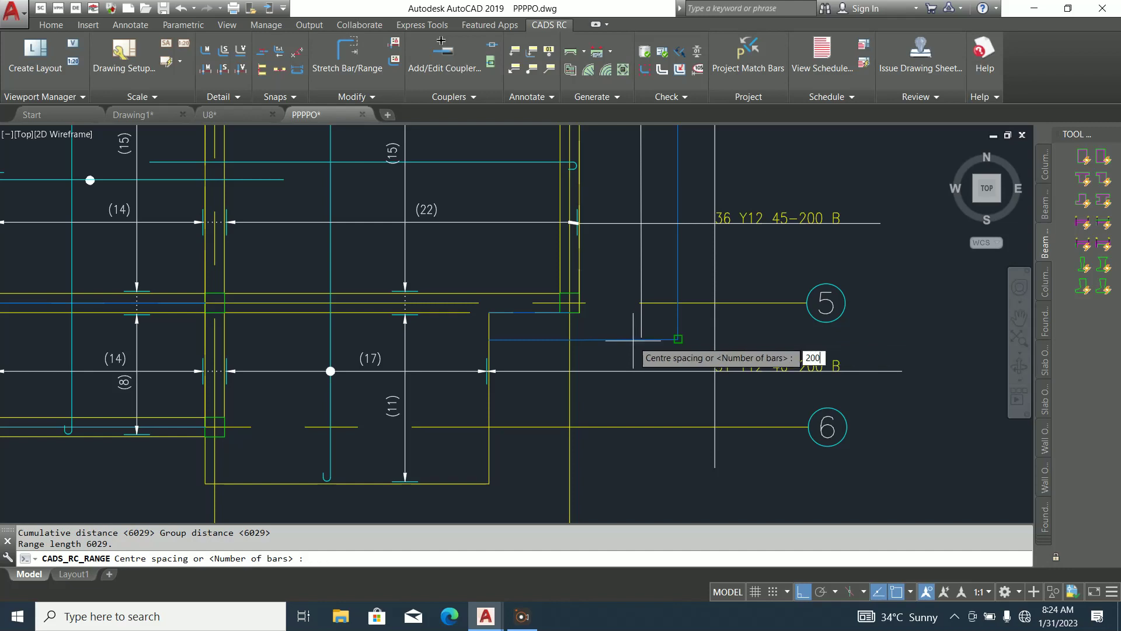
# Set the range's centre spacing to 200 and place its bar label just below the blue slab strip
pyautogui.write('200')
pyautogui.press('Return')
pyautogui.press('Return')
pyautogui.press('Return')
pyautogui.press('Return')
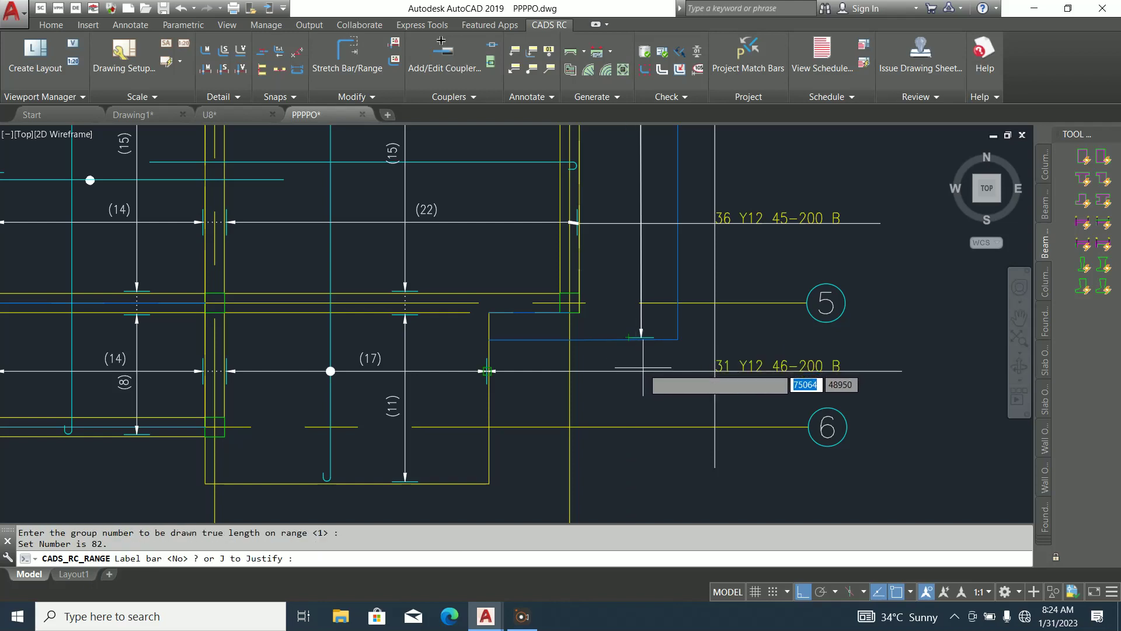
pyautogui.click(641, 368)
pyautogui.scroll(-4, 648, 408)
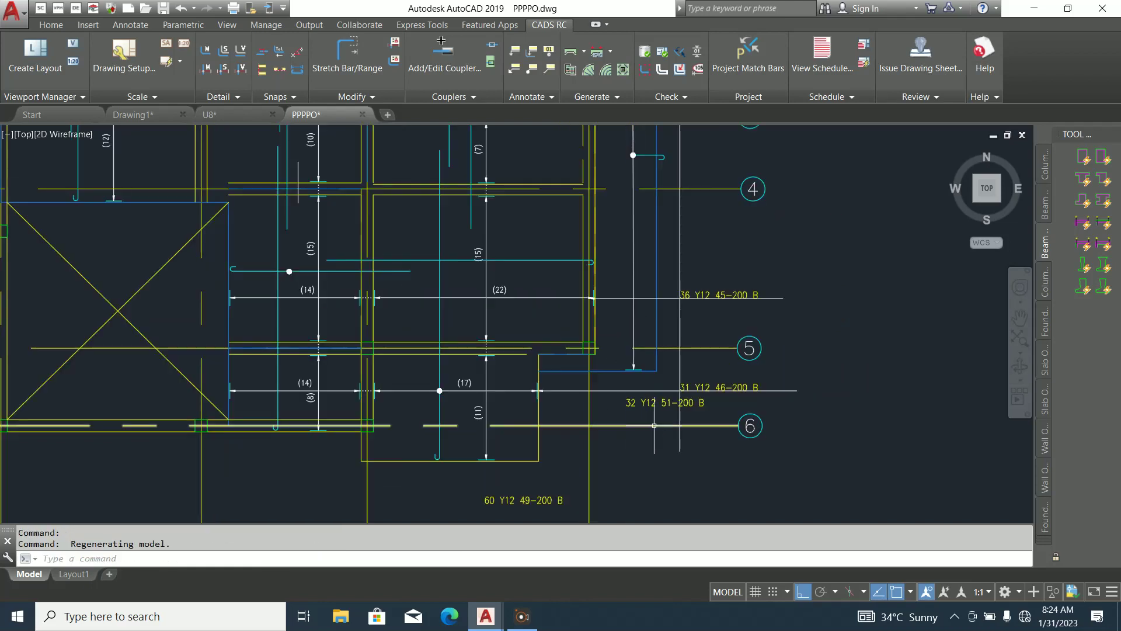
# Draw a short guide line at the hooked bar's end by the blue slab edge, between grids X5 and 4
pyautogui.scroll(8, 654, 422)
pyautogui.press('Escape')
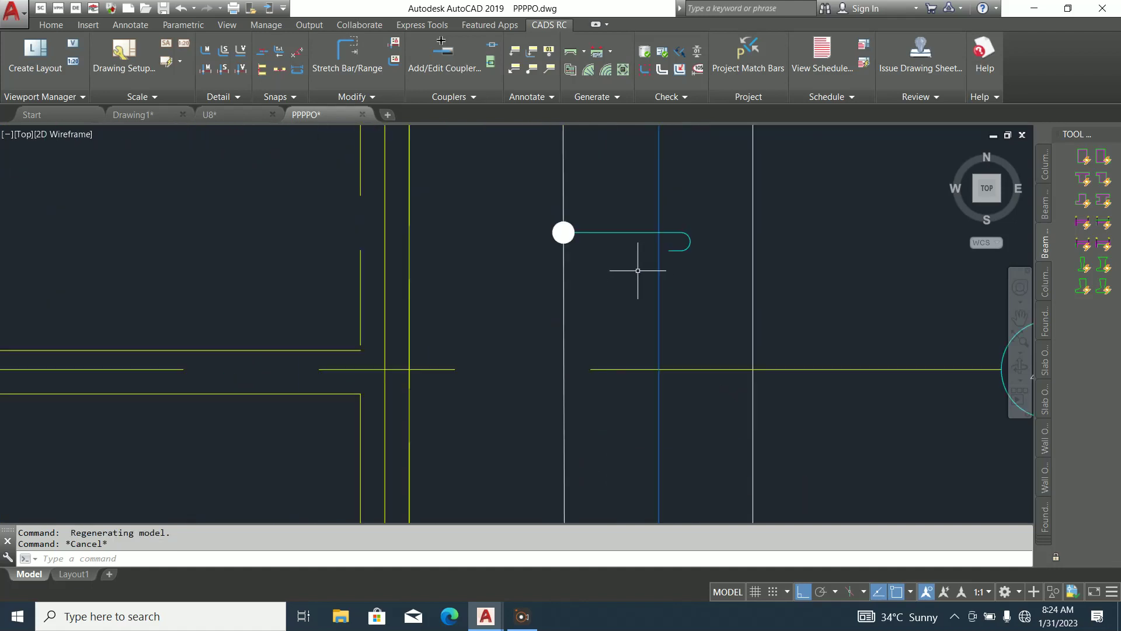
pyautogui.click(640, 263)
pyautogui.scroll(-2, 602, 298)
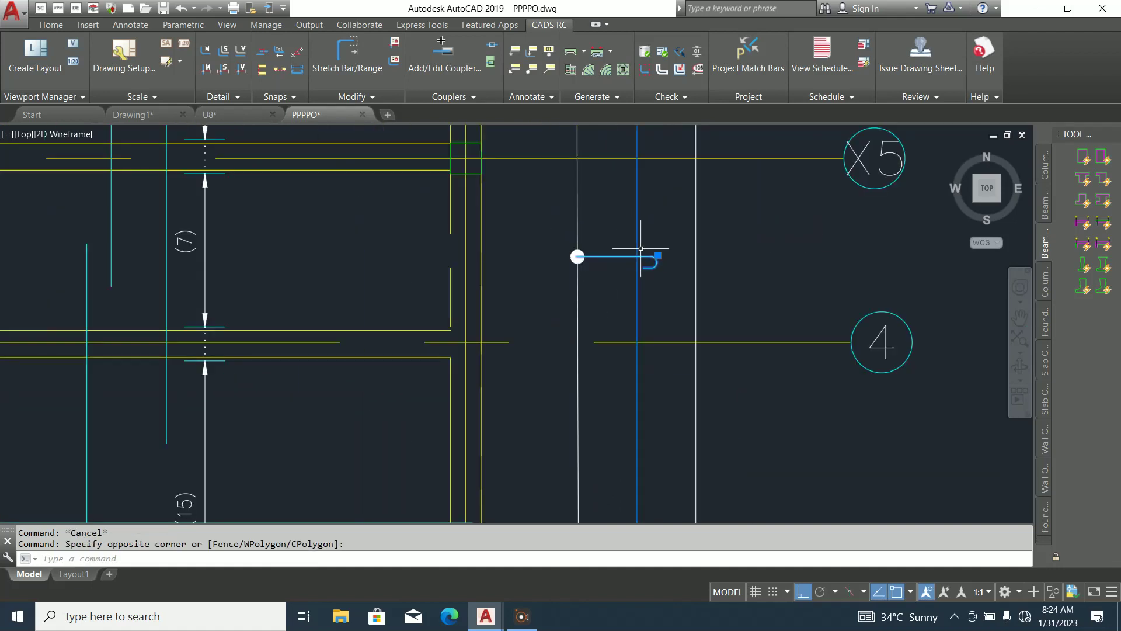
pyautogui.press('Escape')
pyautogui.click(51, 25)
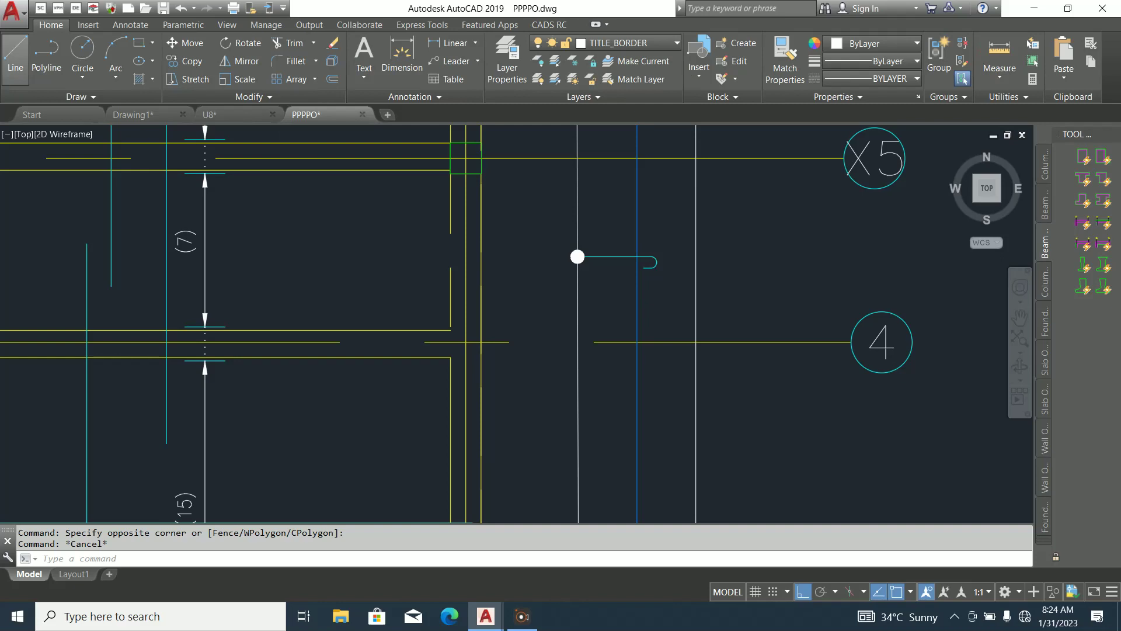
pyautogui.click(15, 52)
pyautogui.scroll(2, 549, 226)
pyautogui.click(690, 275)
pyautogui.click(800, 251)
pyautogui.press('Escape')
# Shift the hooked bar left so its hook end meets the blue slab edge, and erase the guide line
pyautogui.scroll(2, 713, 300)
pyautogui.click(732, 286)
pyautogui.click(724, 225)
pyautogui.click(739, 229)
pyautogui.press('Escape')
pyautogui.click(779, 273)
pyautogui.click(733, 187)
pyautogui.press('Delete')
# Pull the hooked bar 25 back inward from the blue slab edge
pyautogui.click(627, 268)
pyautogui.click(622, 303)
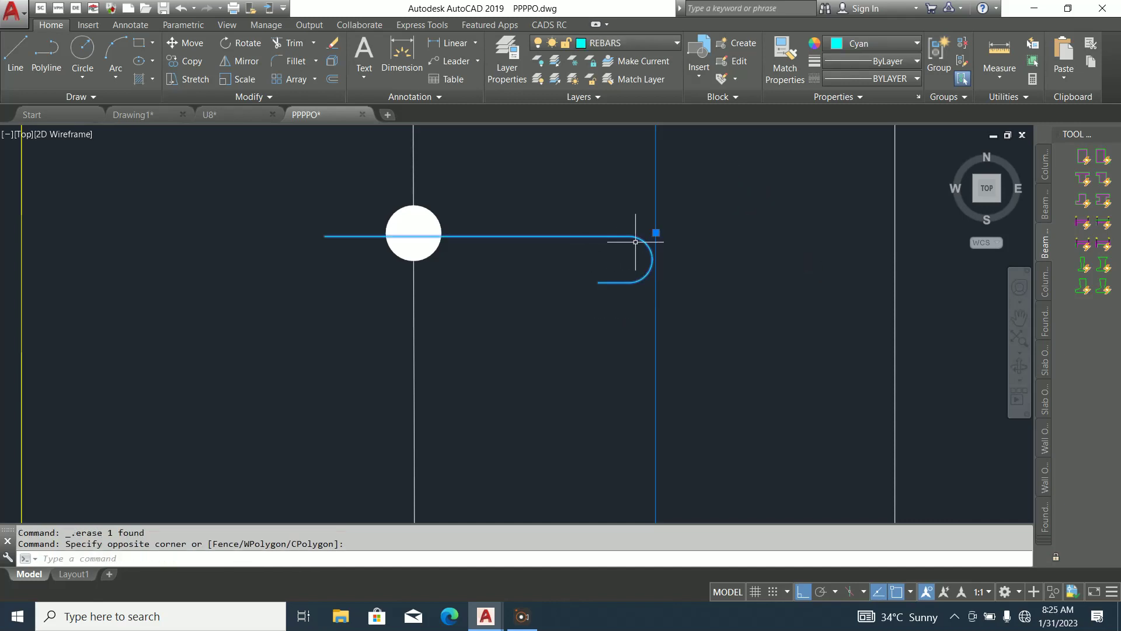
pyautogui.click(655, 232)
pyautogui.write('25')
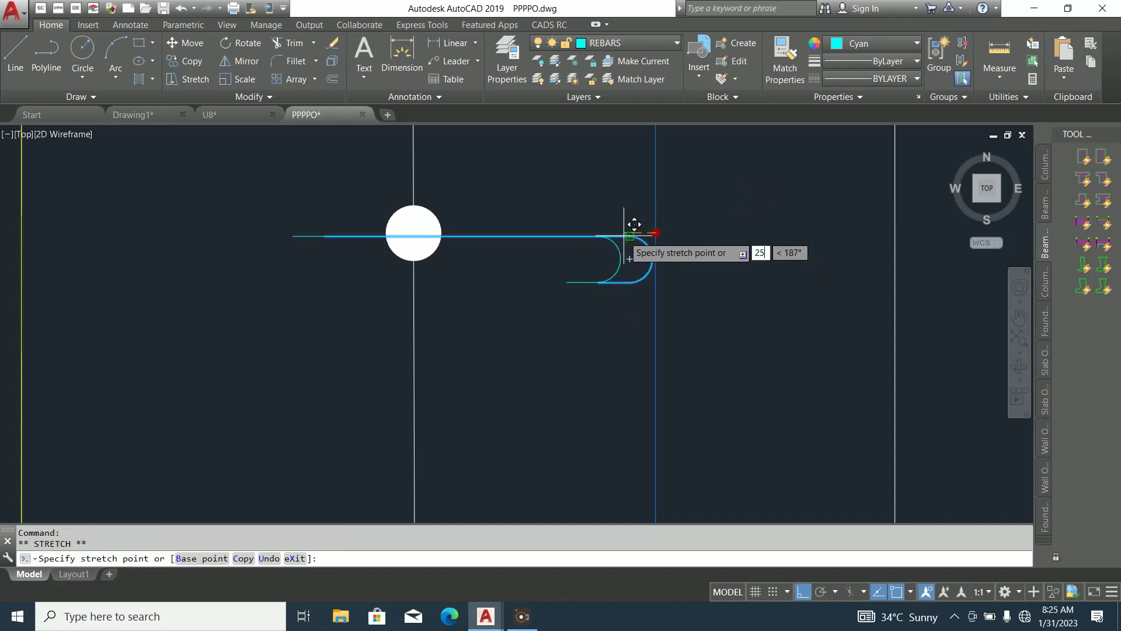
pyautogui.press('Return')
pyautogui.scroll(-4, 572, 273)
pyautogui.press('Escape')
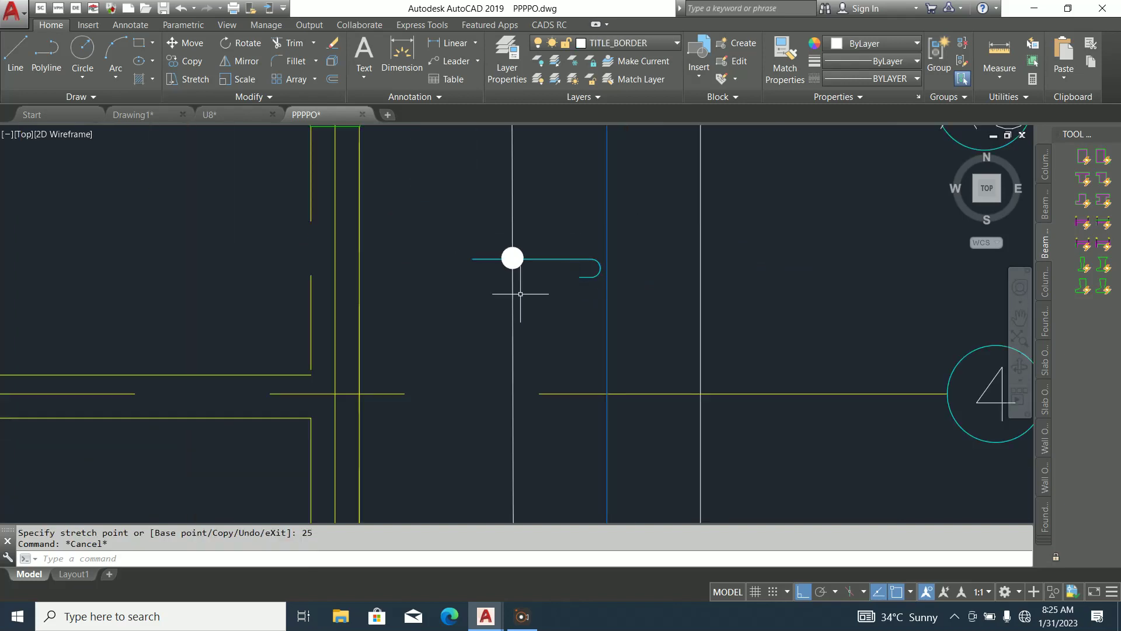
# Offset the inner beam edge near grid D by 600 into the bay between grids X5 and 4
pyautogui.scroll(-2, 459, 275)
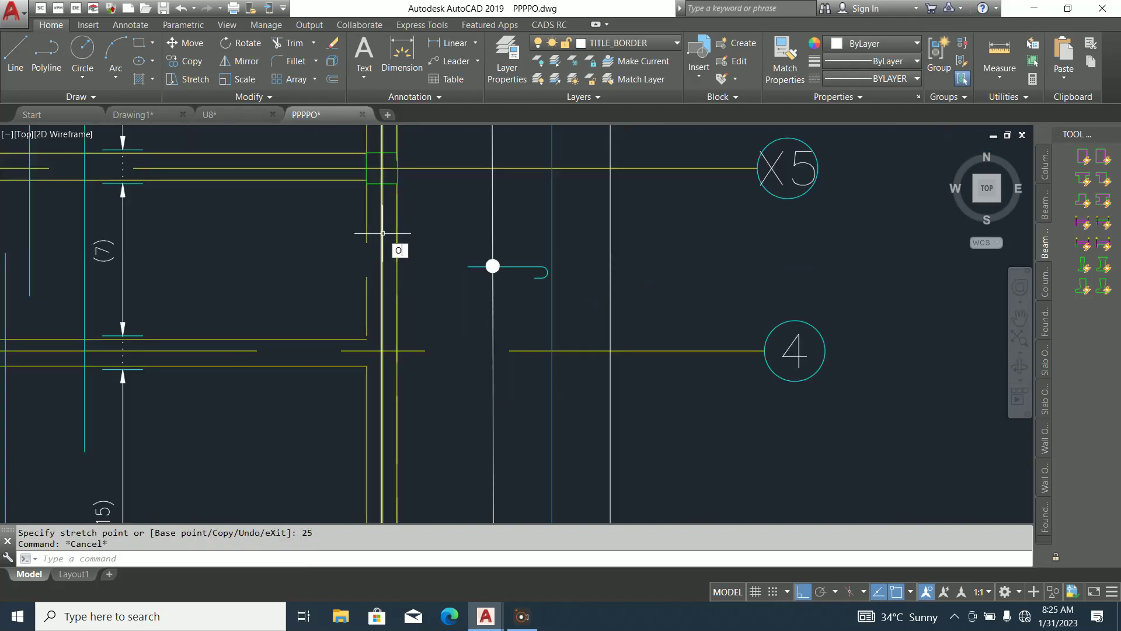
pyautogui.write('O')
pyautogui.press('Return')
pyautogui.press('Return')
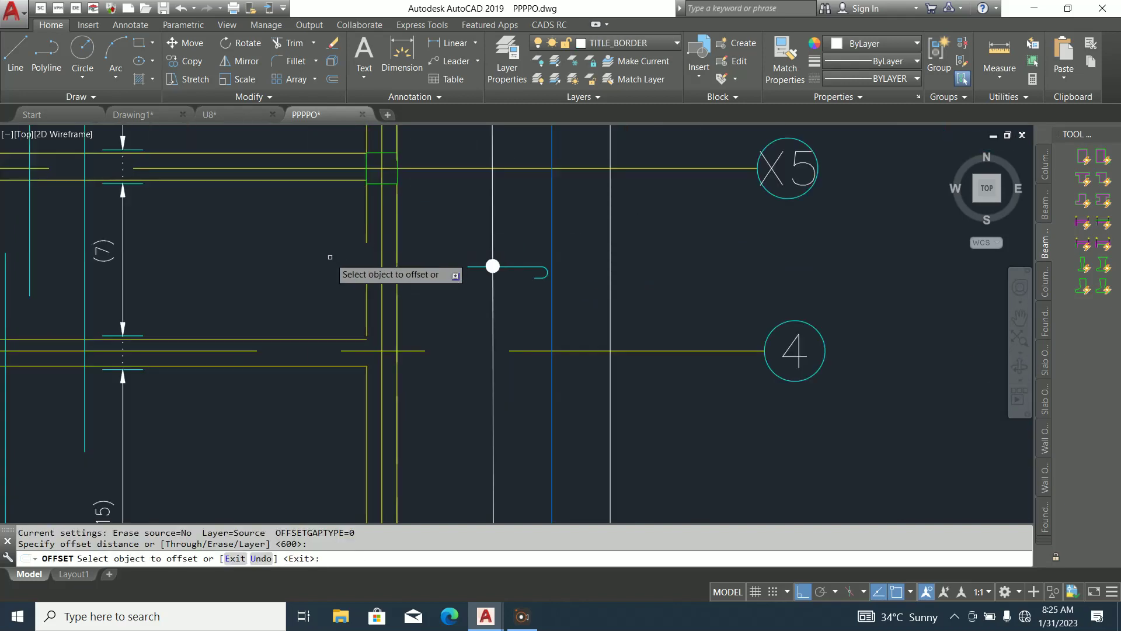
pyautogui.click(366, 232)
pyautogui.click(335, 246)
pyautogui.scroll(-2, 474, 336)
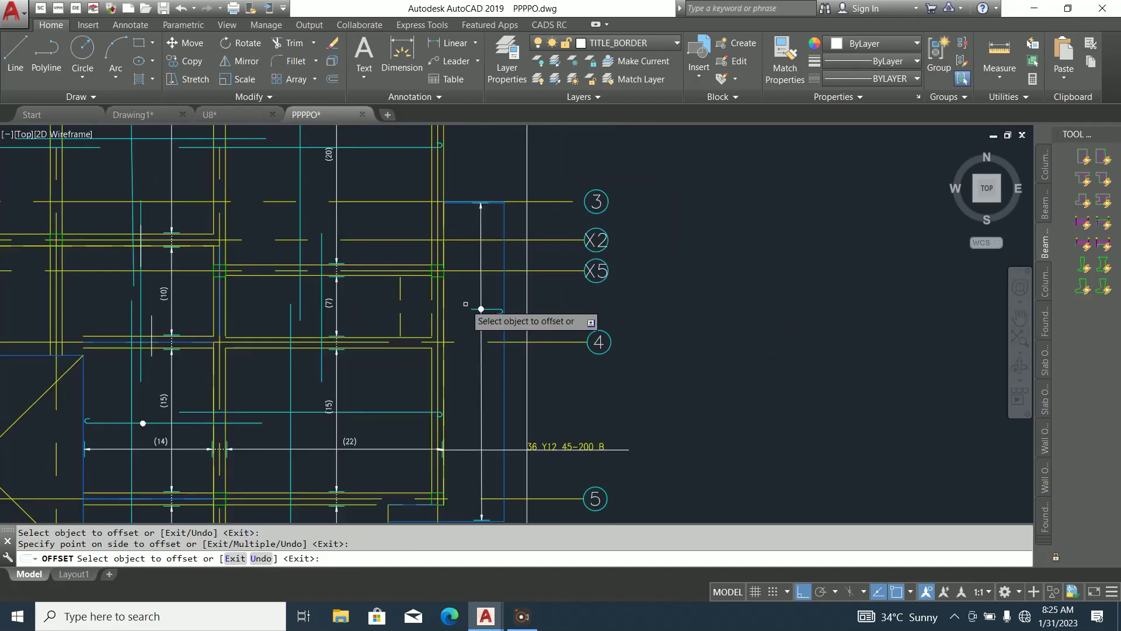
pyautogui.scroll(1, 488, 307)
pyautogui.scroll(-1, 480, 336)
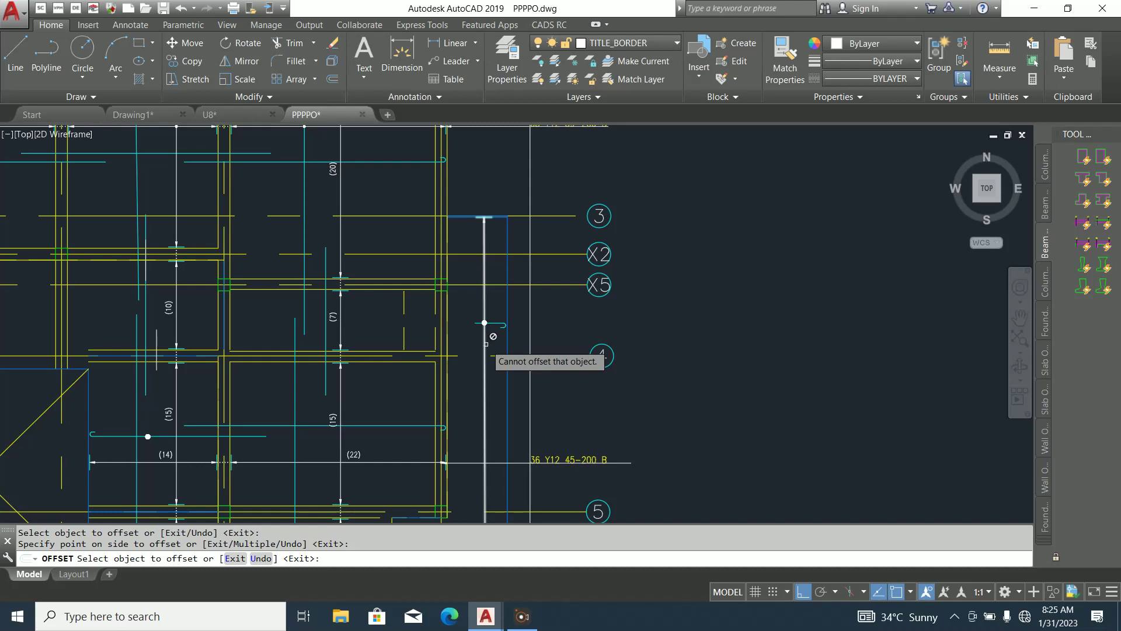
pyautogui.scroll(-2, 515, 356)
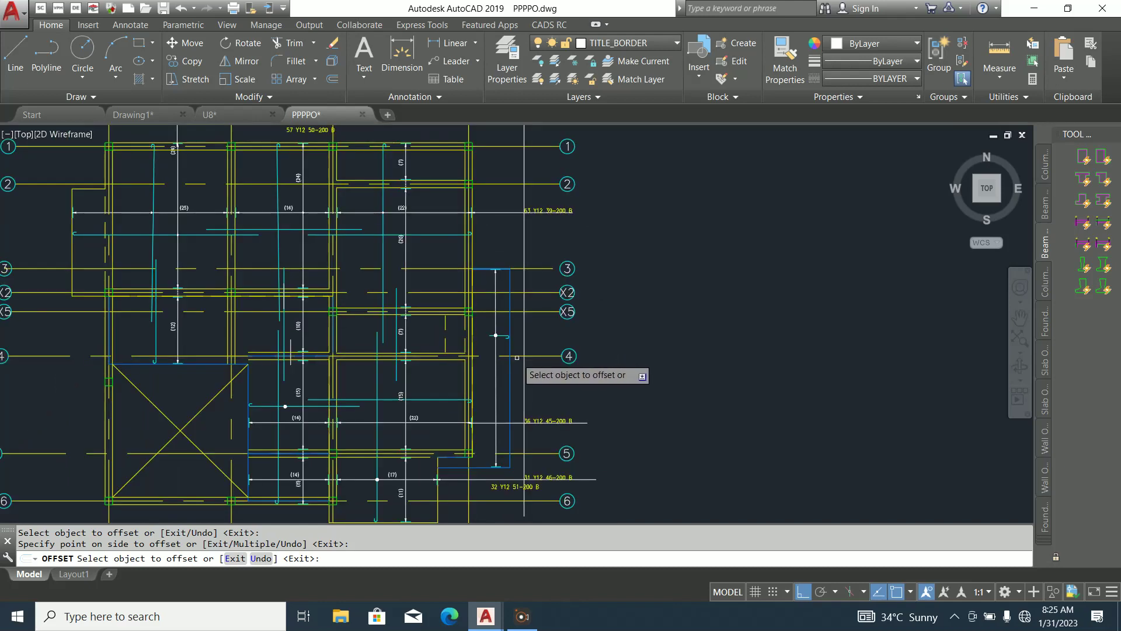
pyautogui.scroll(4, 494, 341)
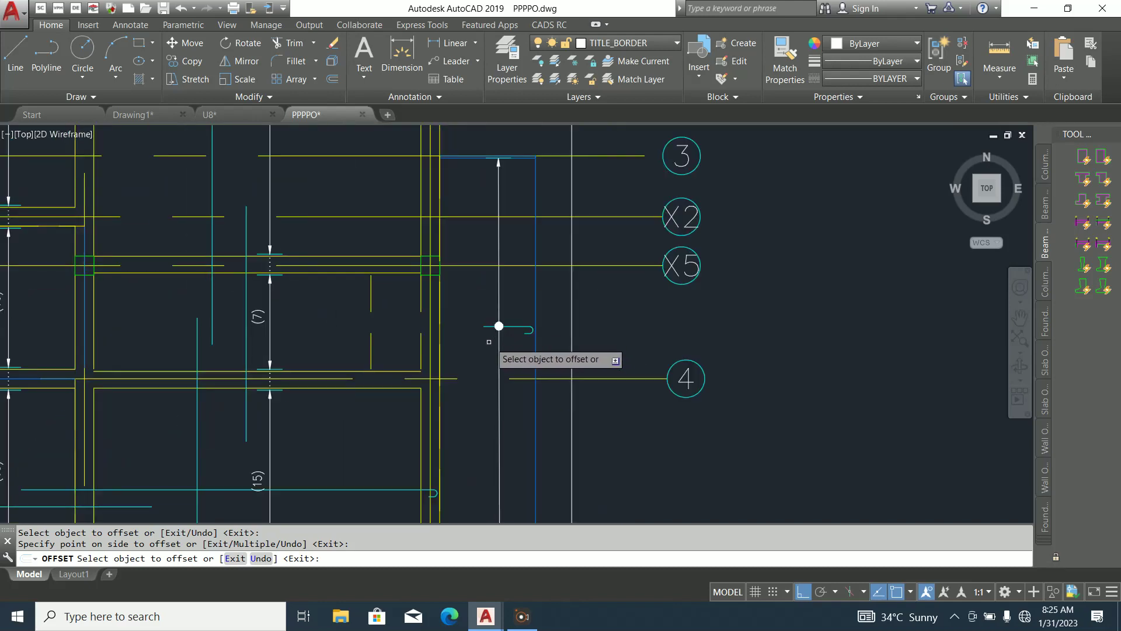
pyautogui.press('Escape')
# Erase the offset line in the bay beside grid D between grids X5 and 4
pyautogui.click(409, 336)
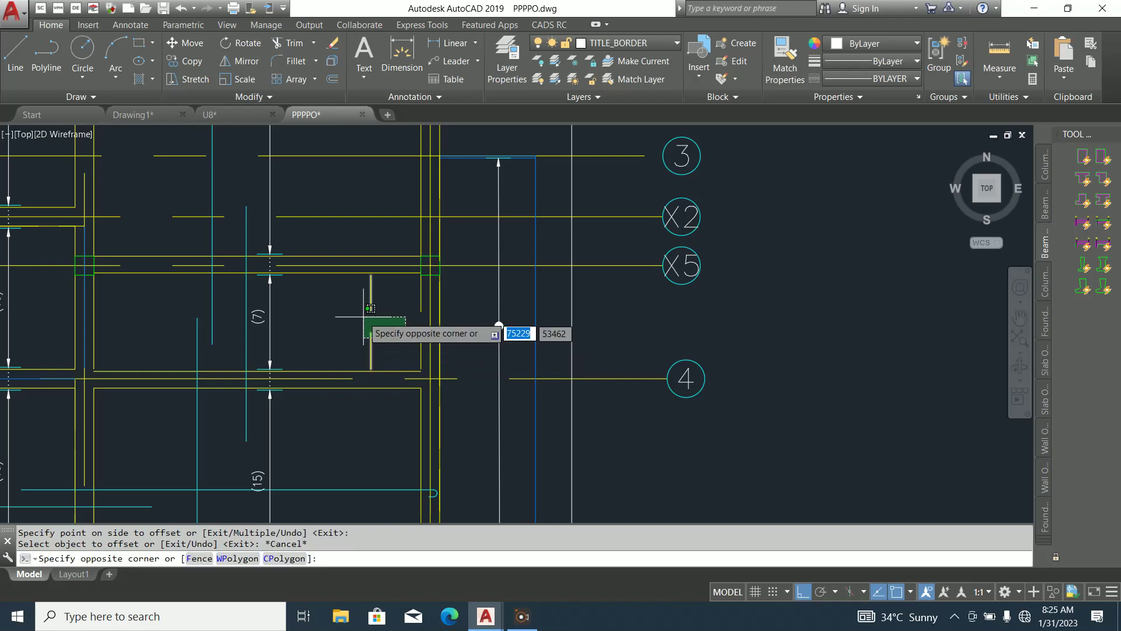
pyautogui.click(360, 315)
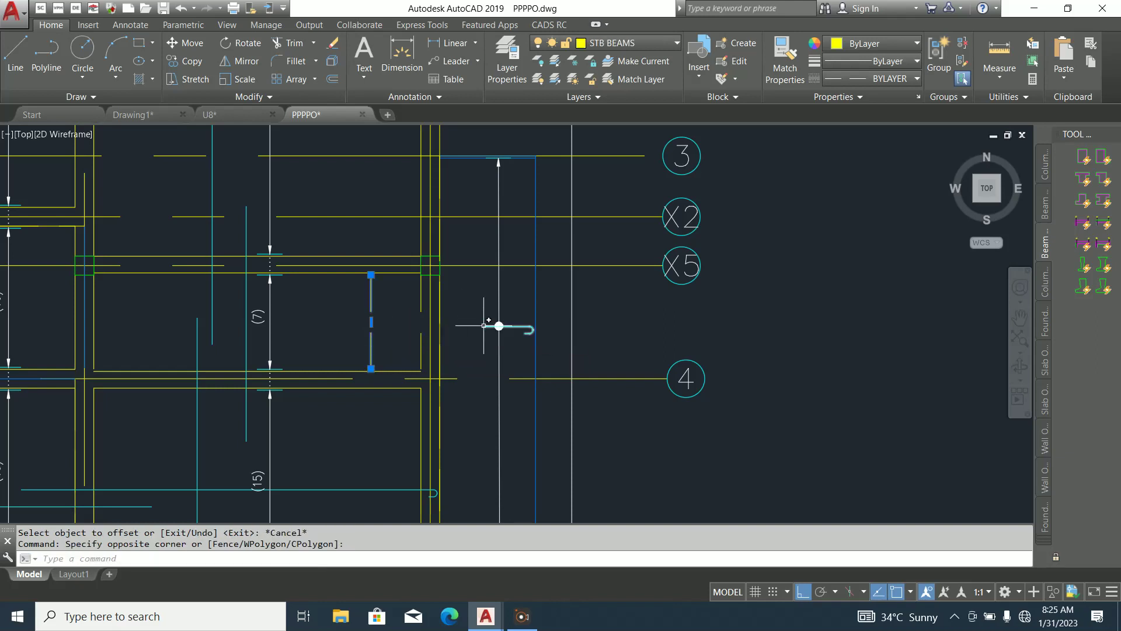
pyautogui.press('Delete')
# Offset the left beam edge at grid C by 600 to the left, between grids X5 and 4, as a guide
pyautogui.scroll(-2, 526, 331)
pyautogui.scroll(-2, 313, 321)
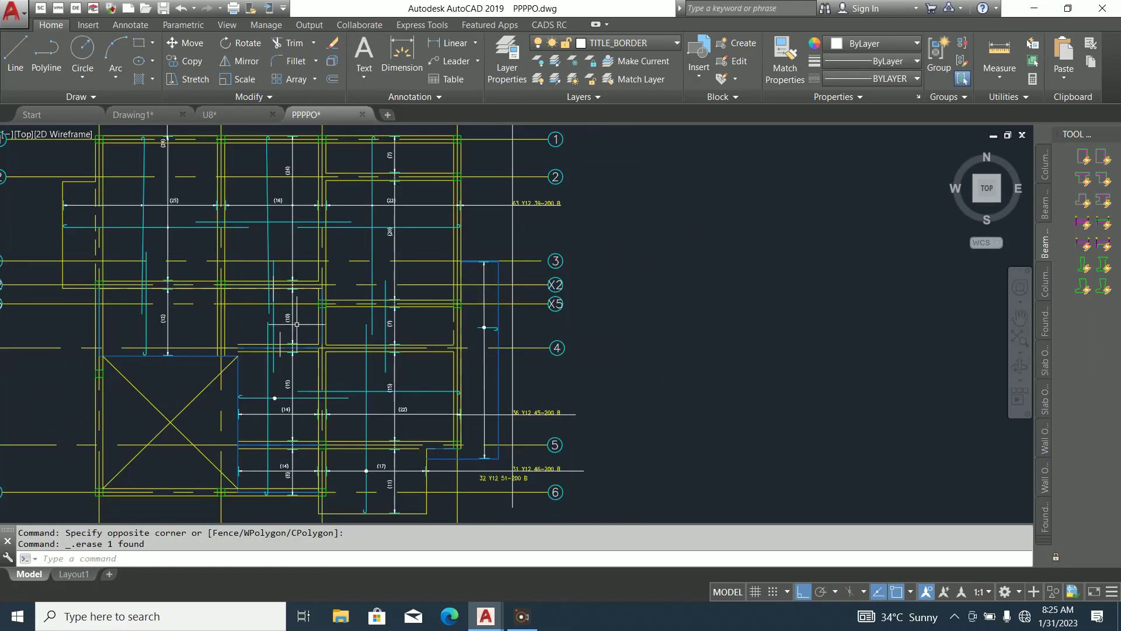
pyautogui.scroll(2, 314, 315)
pyautogui.write('o')
pyautogui.press('Return')
pyautogui.press('Return')
pyautogui.click(320, 328)
pyautogui.click(292, 336)
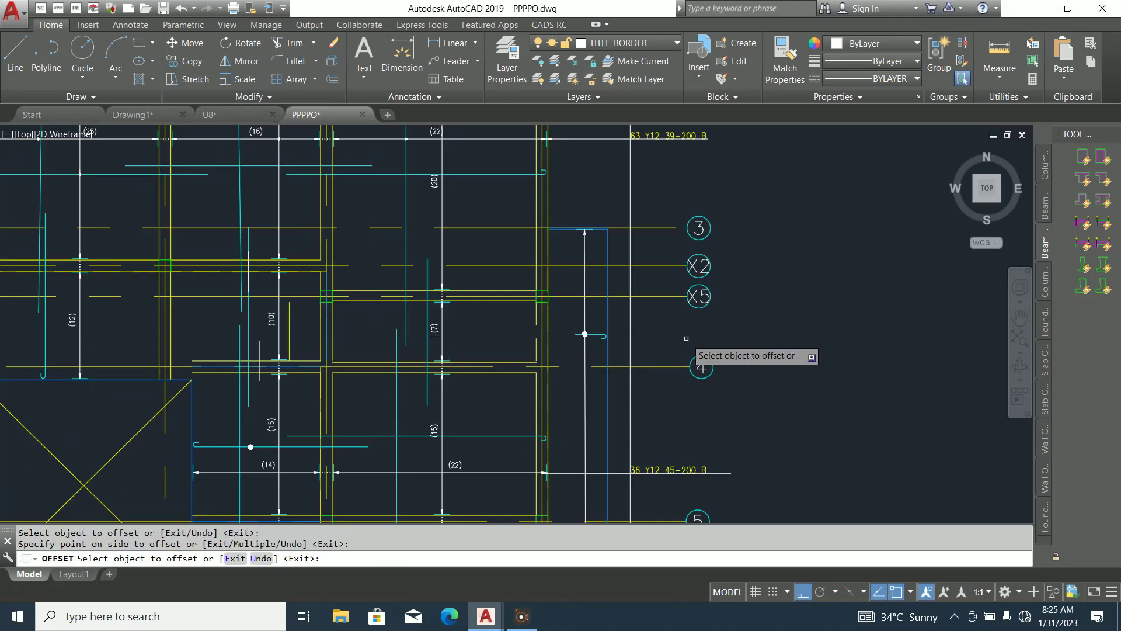
pyautogui.press('Escape')
pyautogui.scroll(6, 578, 334)
pyautogui.click(512, 323)
pyautogui.press('Escape')
pyautogui.click(513, 341)
pyautogui.click(492, 308)
pyautogui.press('Escape')
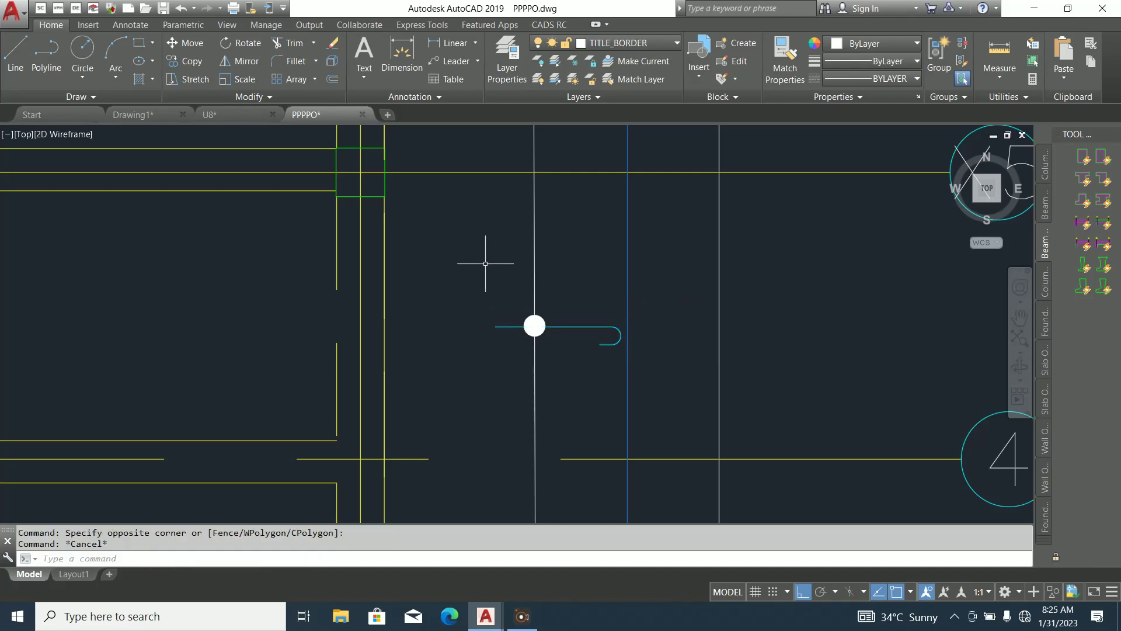
pyautogui.click(549, 25)
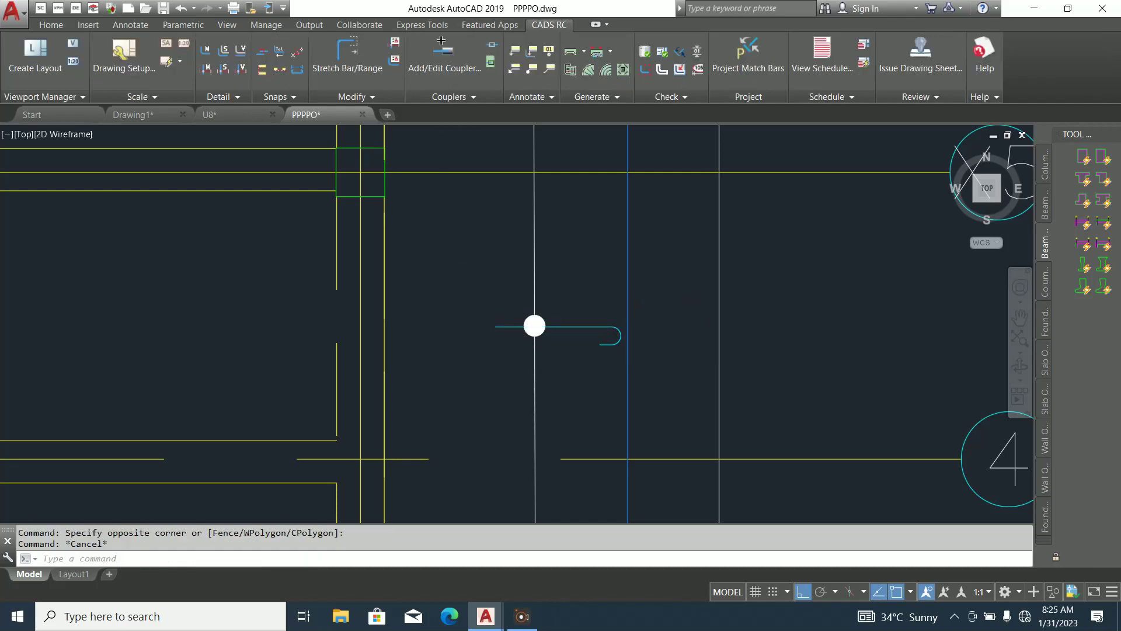
pyautogui.click(348, 56)
pyautogui.press('Return')
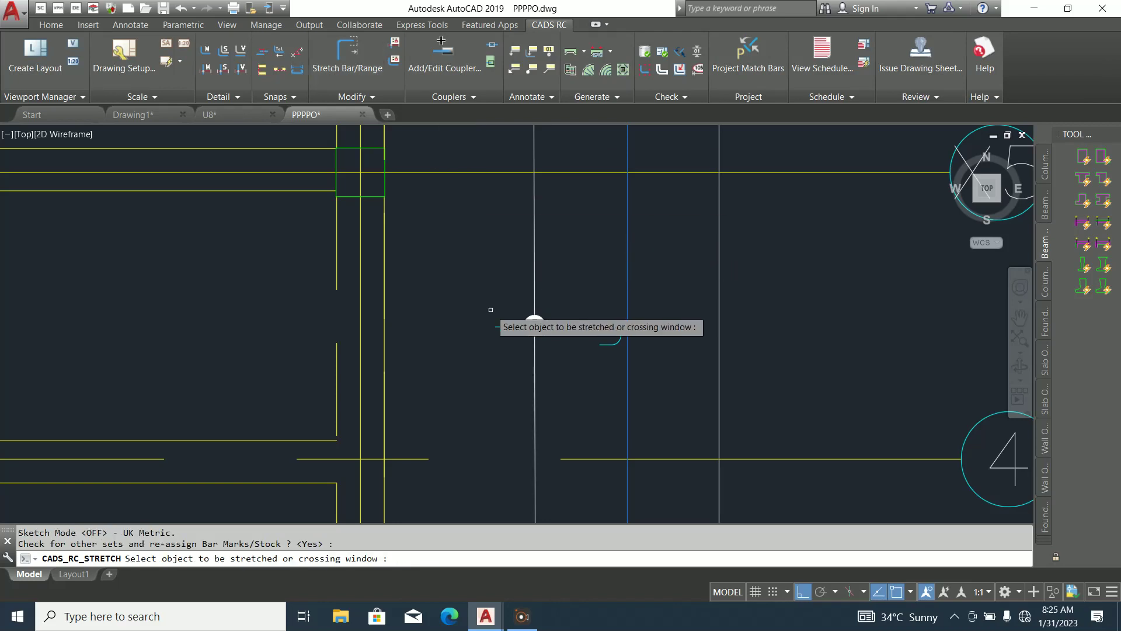
pyautogui.click(502, 321)
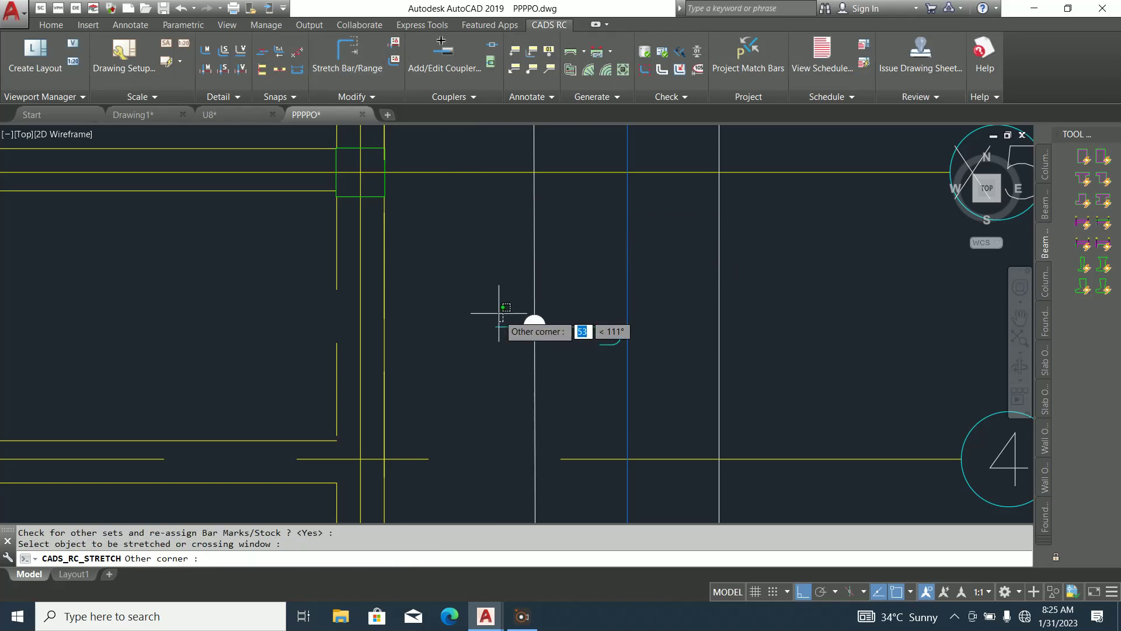
pyautogui.click(488, 314)
pyautogui.press('Escape')
pyautogui.press('Escape')
# Stretch the straight end of the blue strip's hooked bar left across the bay to the guide line beyond grid C
pyautogui.press('Return')
pyautogui.press('Return')
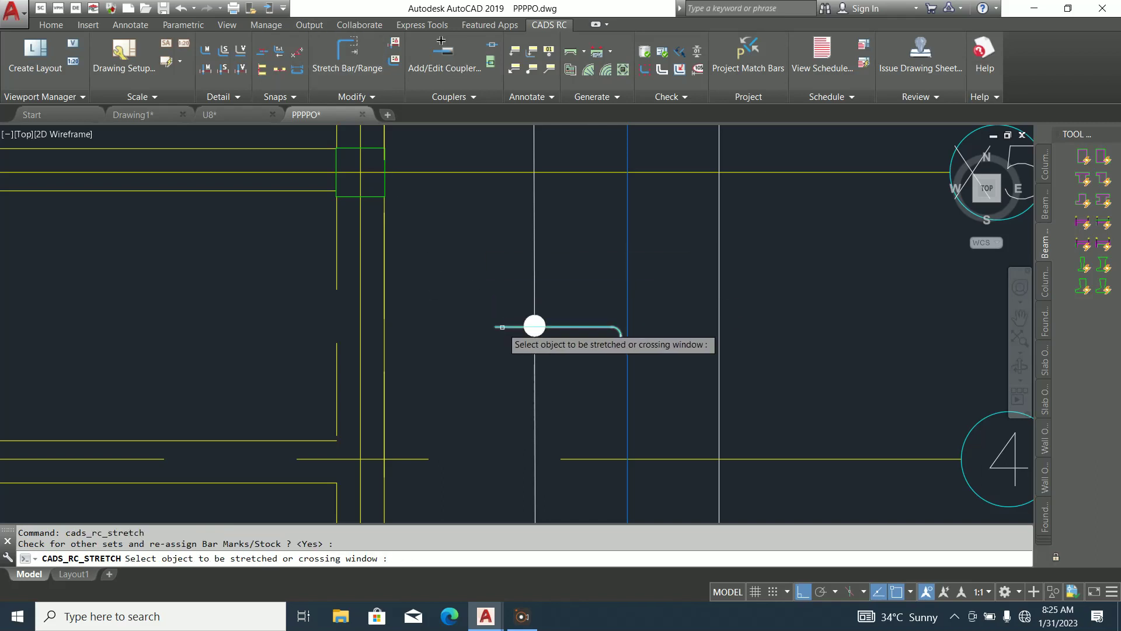
pyautogui.click(501, 325)
pyautogui.click(474, 326)
pyautogui.scroll(-4, 546, 325)
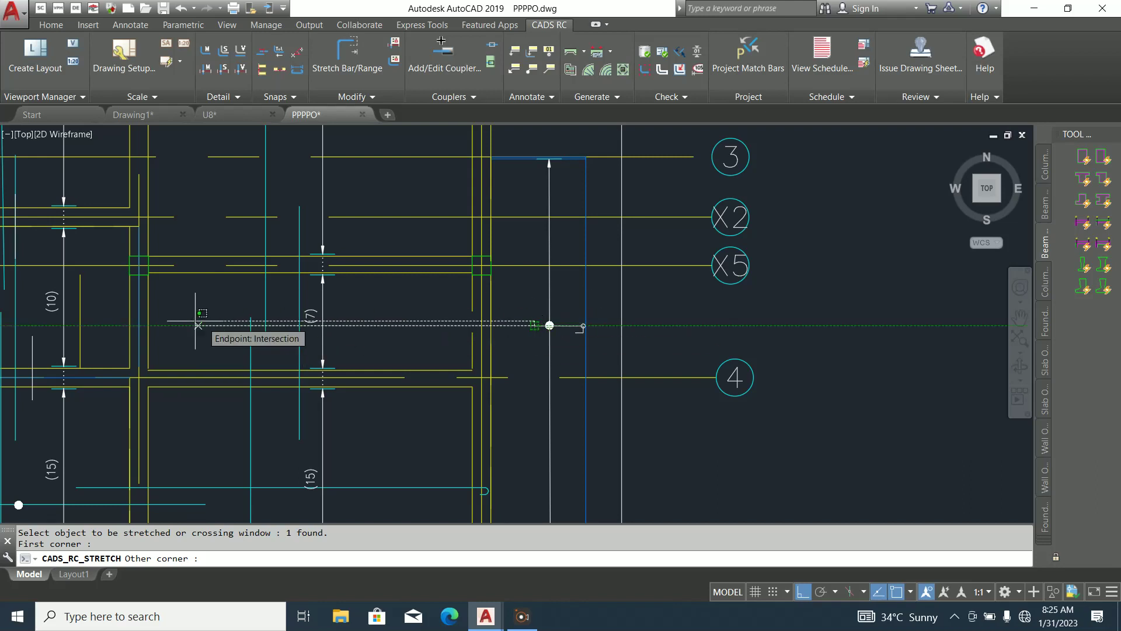
pyautogui.click(87, 327)
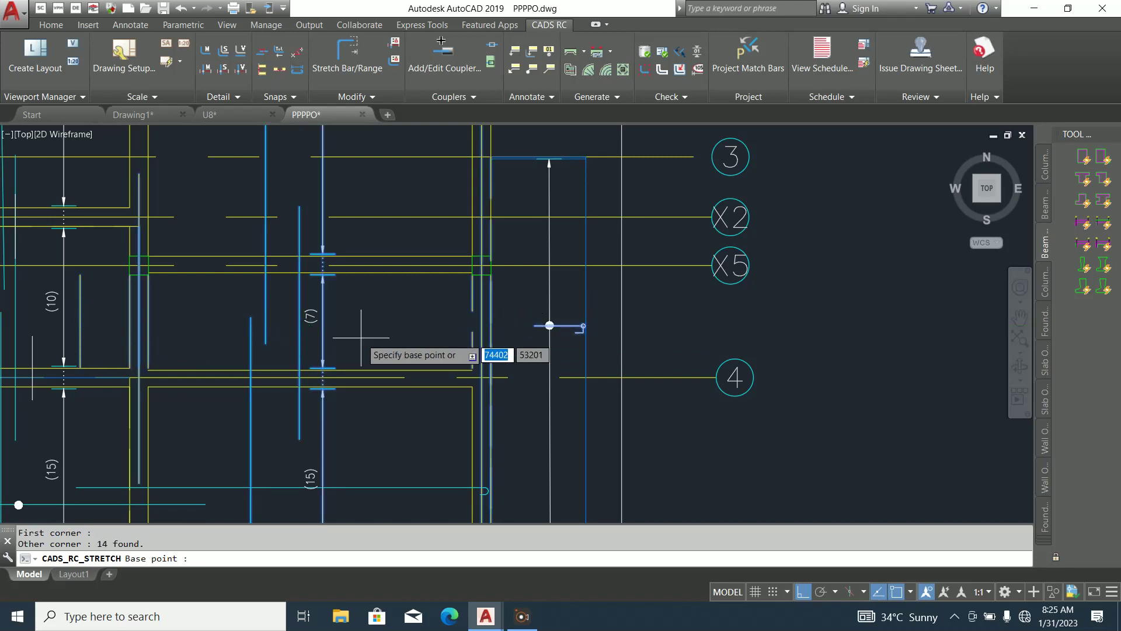
pyautogui.click(550, 325)
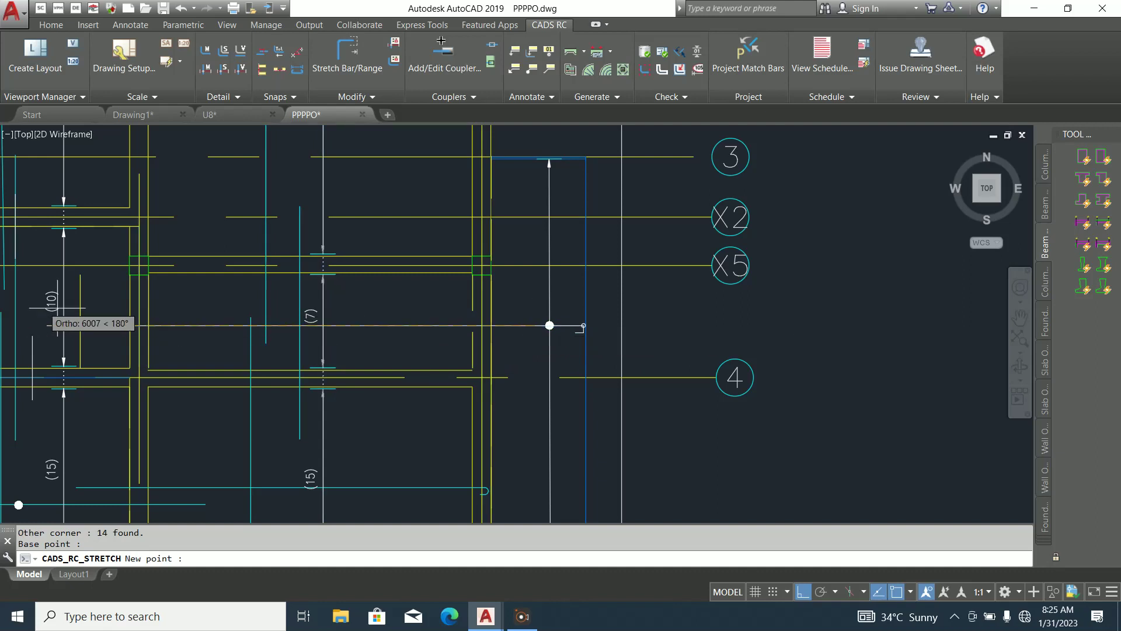
pyautogui.scroll(4, 67, 327)
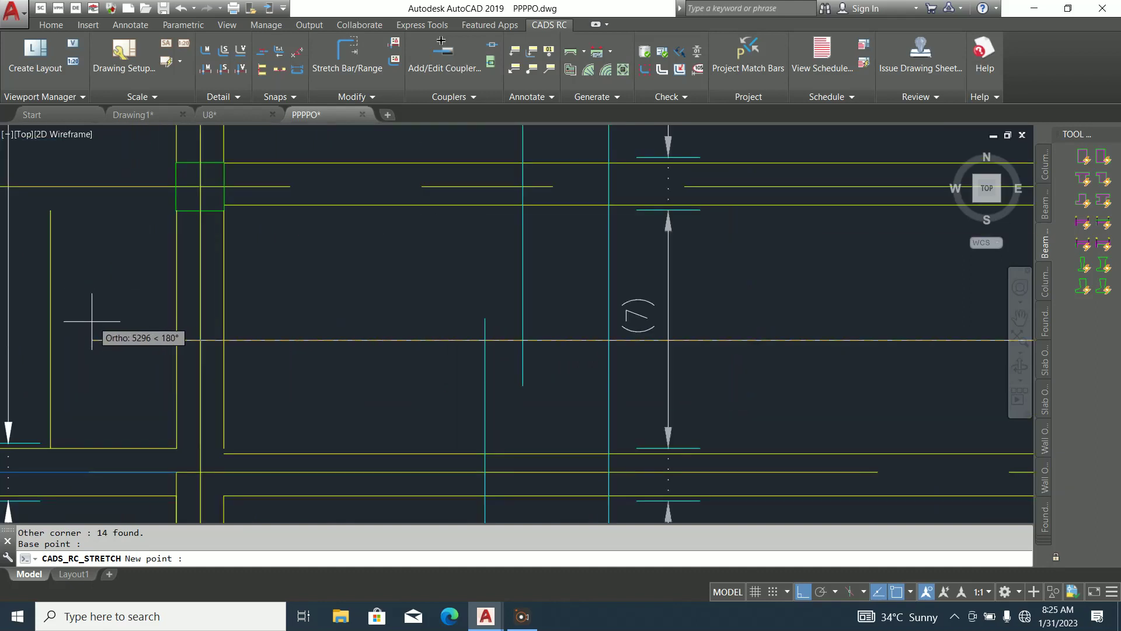
pyautogui.click(48, 340)
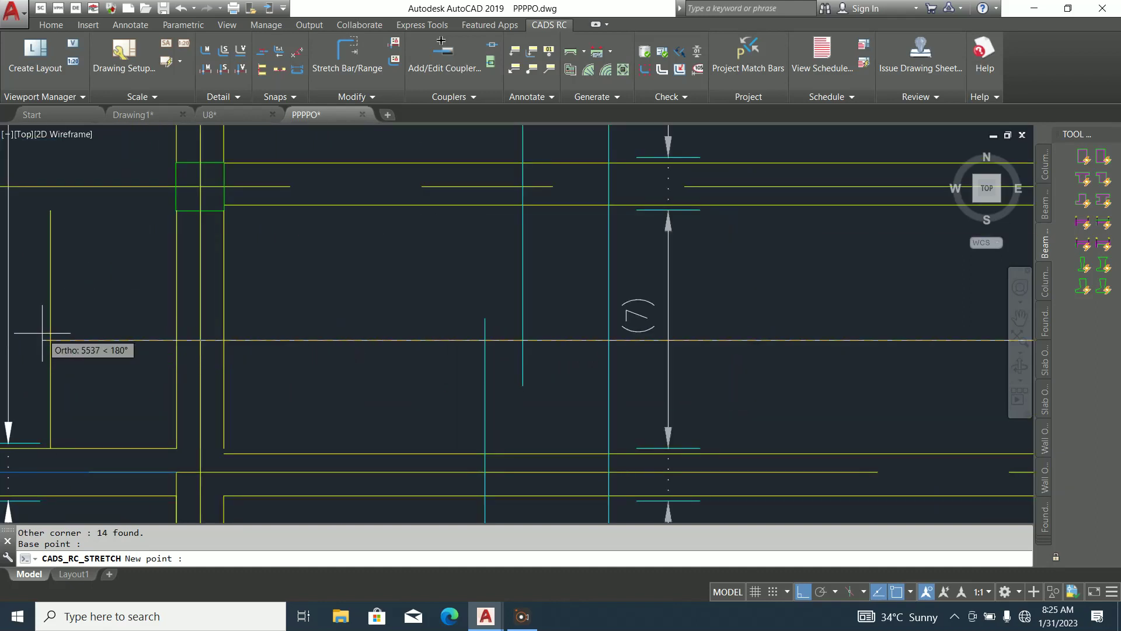
# Erase the offset guide line left of grid C
pyautogui.click(22, 278)
pyautogui.scroll(-1, 153, 322)
pyautogui.press('Delete')
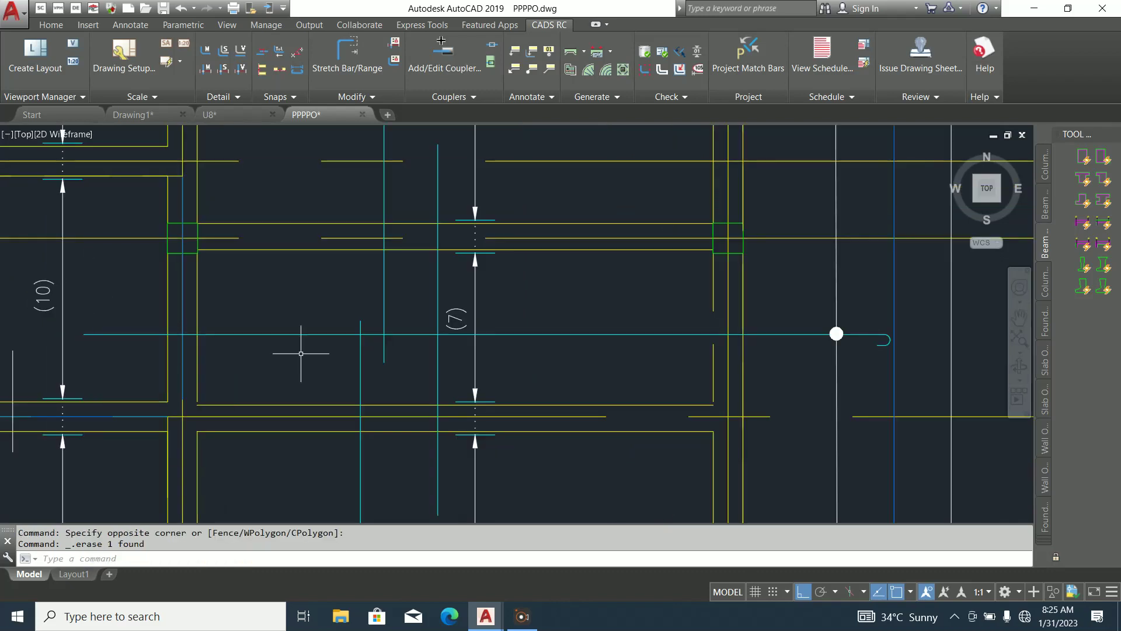
# Draw a CADS RC leader straight down from the lower end of the blue strip's range line to below grid 6
pyautogui.scroll(-2, 496, 352)
pyautogui.scroll(-2, 546, 351)
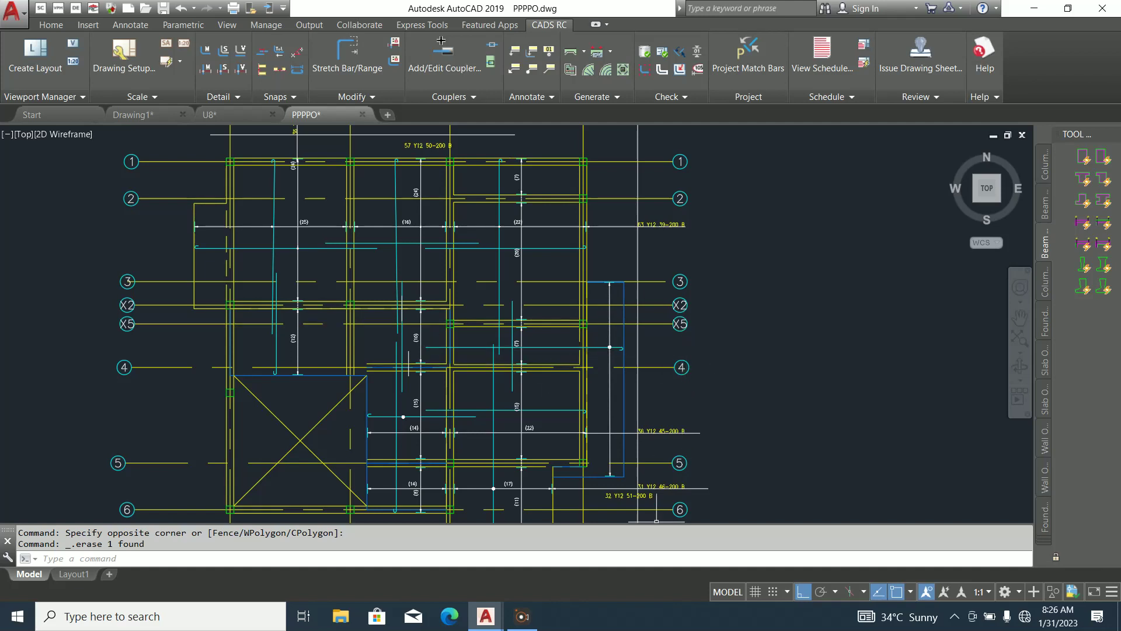
pyautogui.moveTo(638, 476); pyautogui.dragTo(615, 342, button='middle')
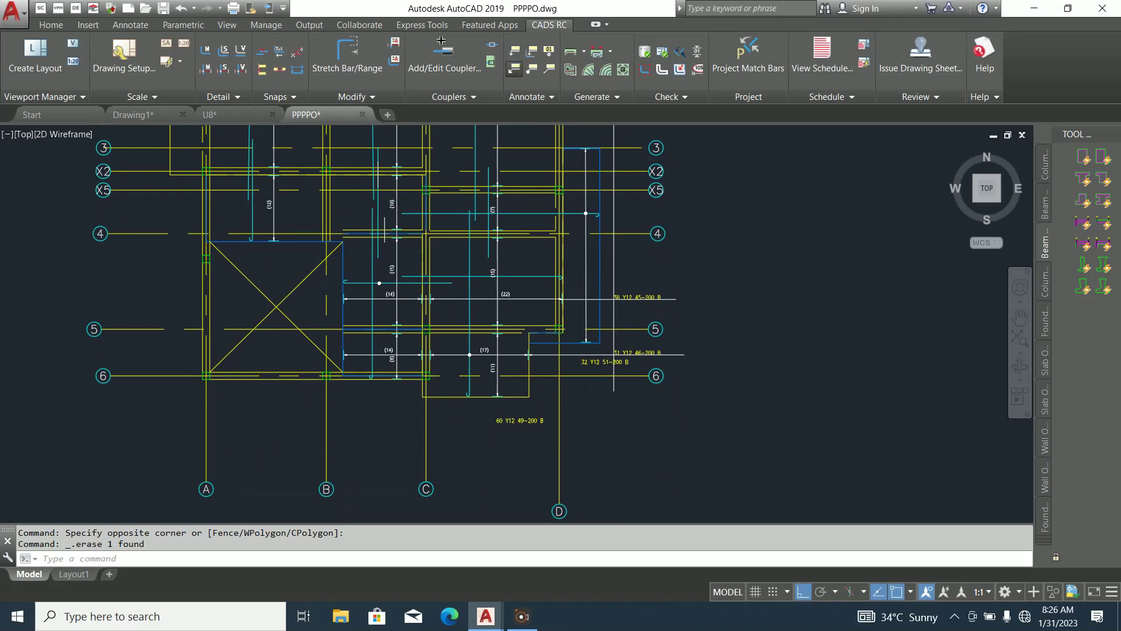
pyautogui.click(513, 69)
pyautogui.scroll(2, 566, 391)
pyautogui.click(598, 306)
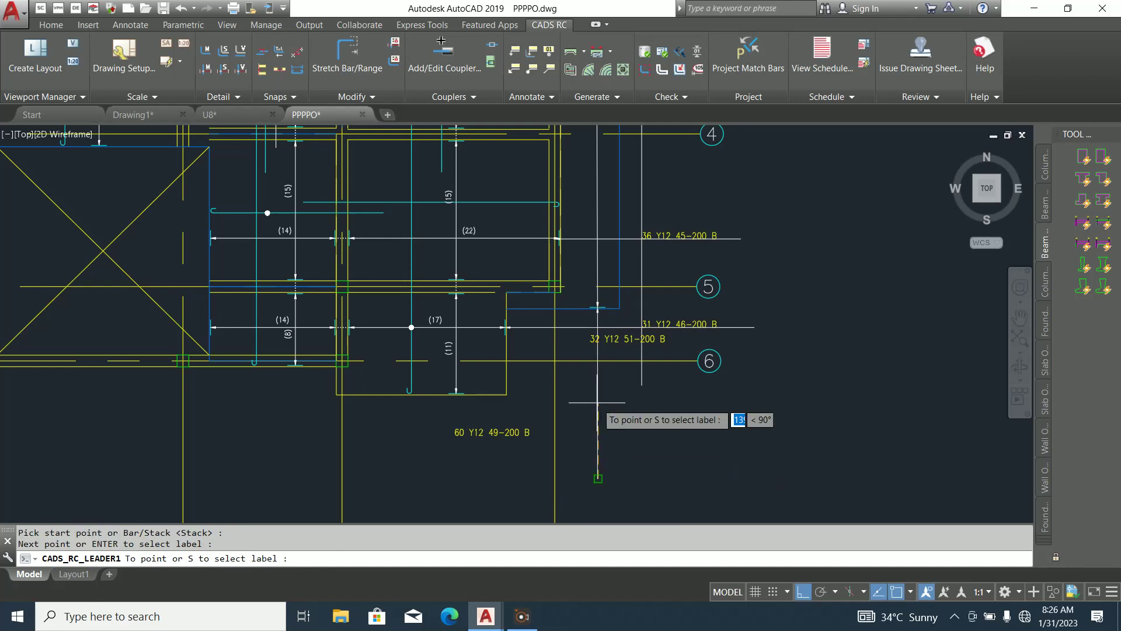
pyautogui.press('Escape')
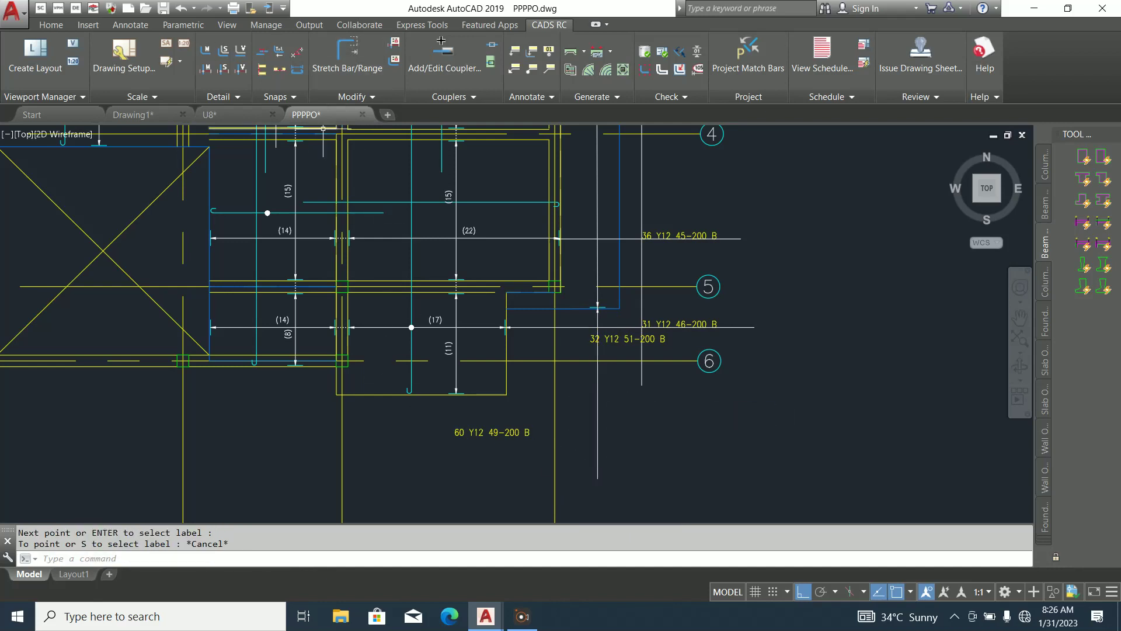
# Draw a CADS RC leader straight down from the lower end of the range between grids C and D, below the plan
pyautogui.click(514, 69)
pyautogui.click(456, 393)
pyautogui.scroll(-6, 457, 433)
pyautogui.press('Return')
pyautogui.press('Escape')
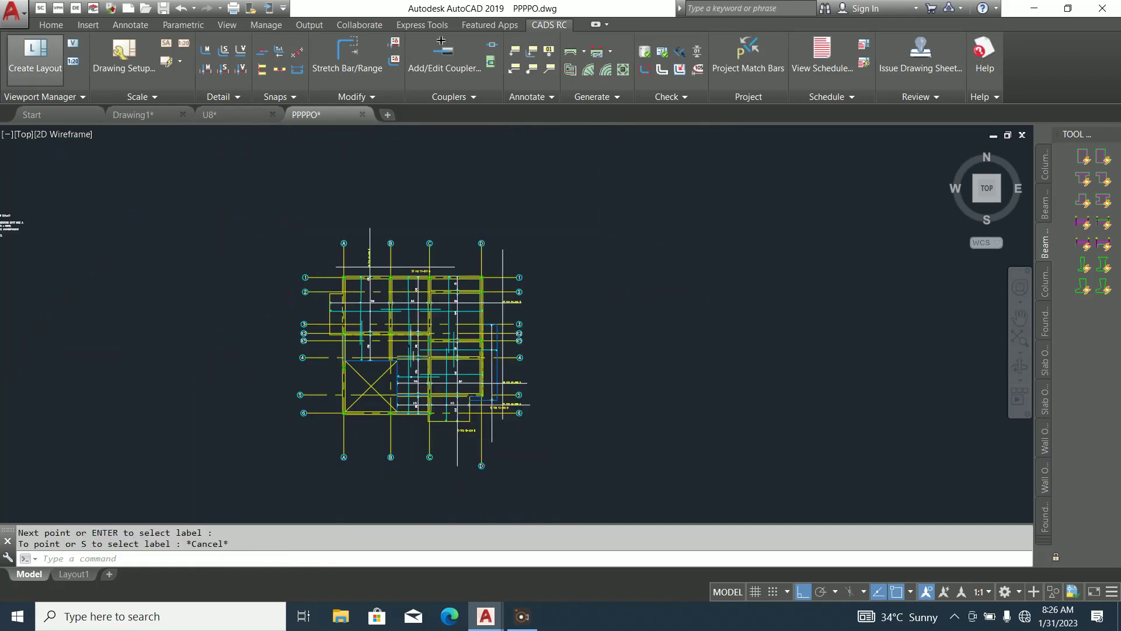
# Draw a horizontal guide line below the plan, from outside grid D to beyond grid A, crossing both new leaders
pyautogui.click(51, 25)
pyautogui.click(15, 56)
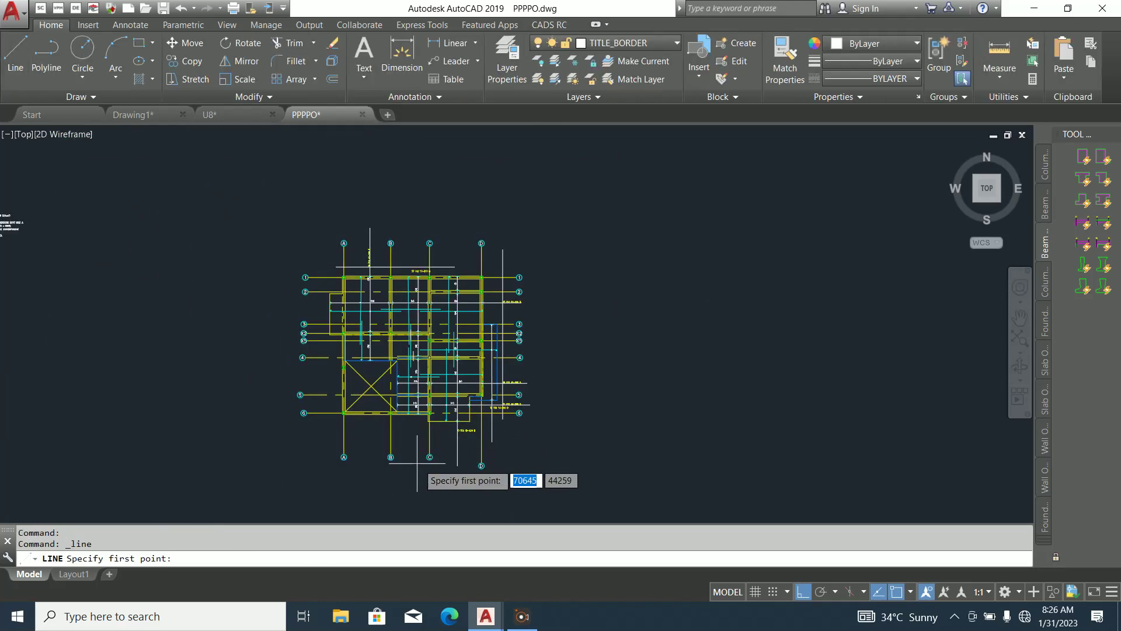
pyautogui.scroll(4, 421, 464)
pyautogui.click(646, 391)
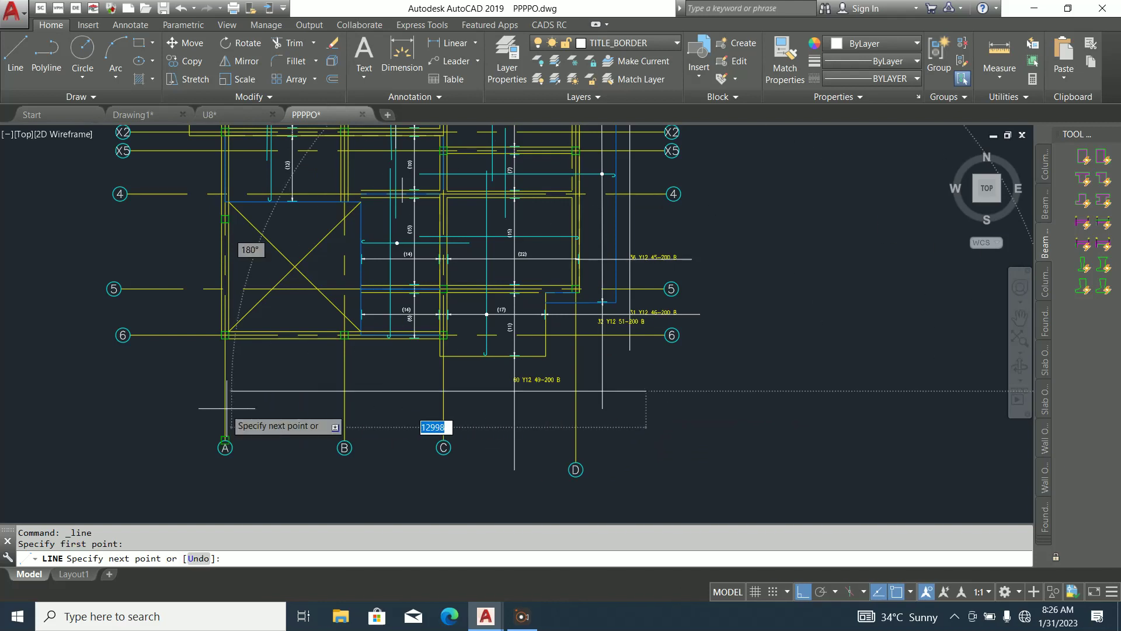
pyautogui.click(87, 390)
pyautogui.press('Escape')
# Rotate the 60 Y12 49-200 B label vertical and place it where its leader crosses the horizontal guide line
pyautogui.scroll(4, 528, 377)
pyautogui.click(531, 376)
pyautogui.rightClick(555, 377)
pyautogui.click(592, 397)
pyautogui.click(529, 371)
pyautogui.click(529, 437)
pyautogui.click(529, 369)
pyautogui.click(520, 337)
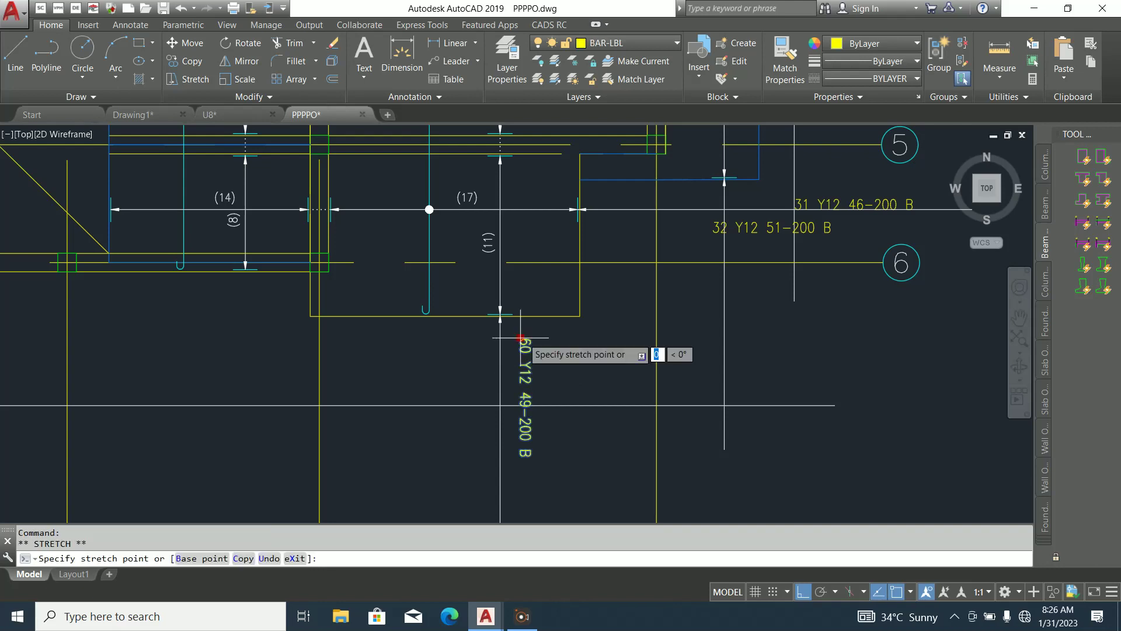
pyautogui.click(521, 405)
# Try to rotate the 32 Y12 51-200 B label vertical and place it where its leader crosses the guide line
pyautogui.scroll(-5, 641, 345)
pyautogui.scroll(4, 632, 321)
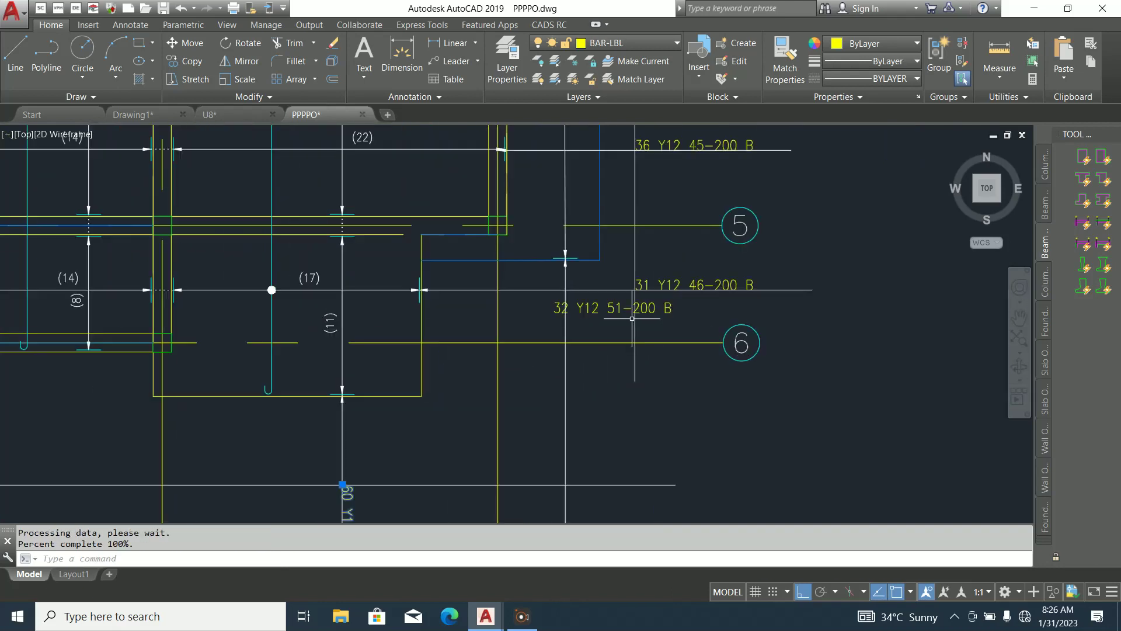
pyautogui.click(586, 308)
pyautogui.rightClick(588, 309)
pyautogui.click(622, 162)
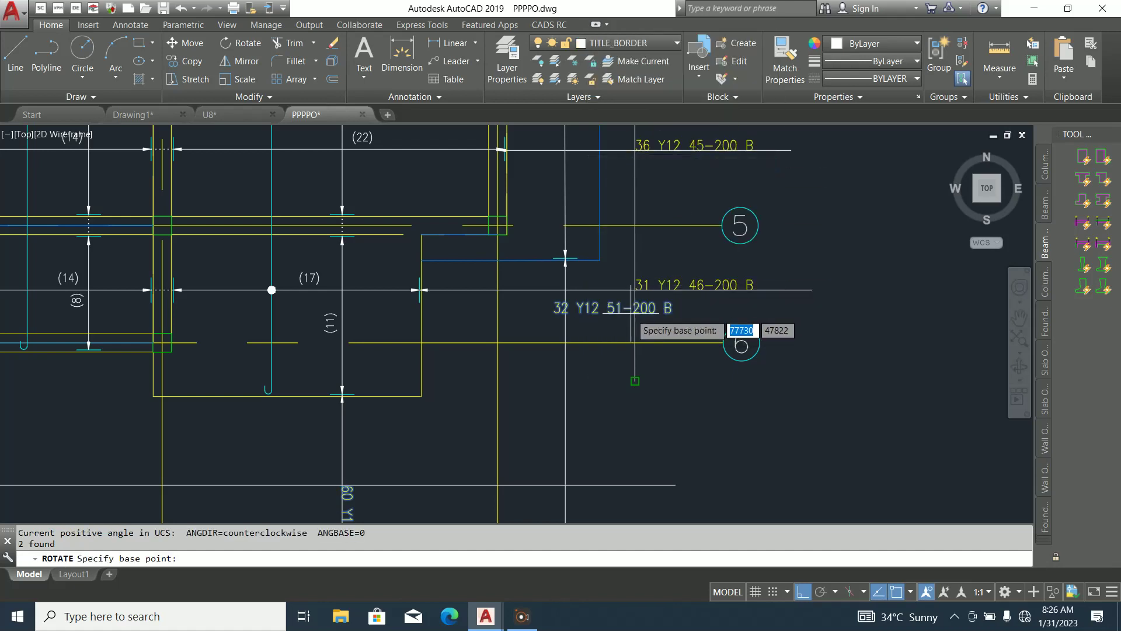
pyautogui.click(623, 307)
pyautogui.click(599, 374)
pyautogui.click(622, 278)
pyautogui.click(616, 239)
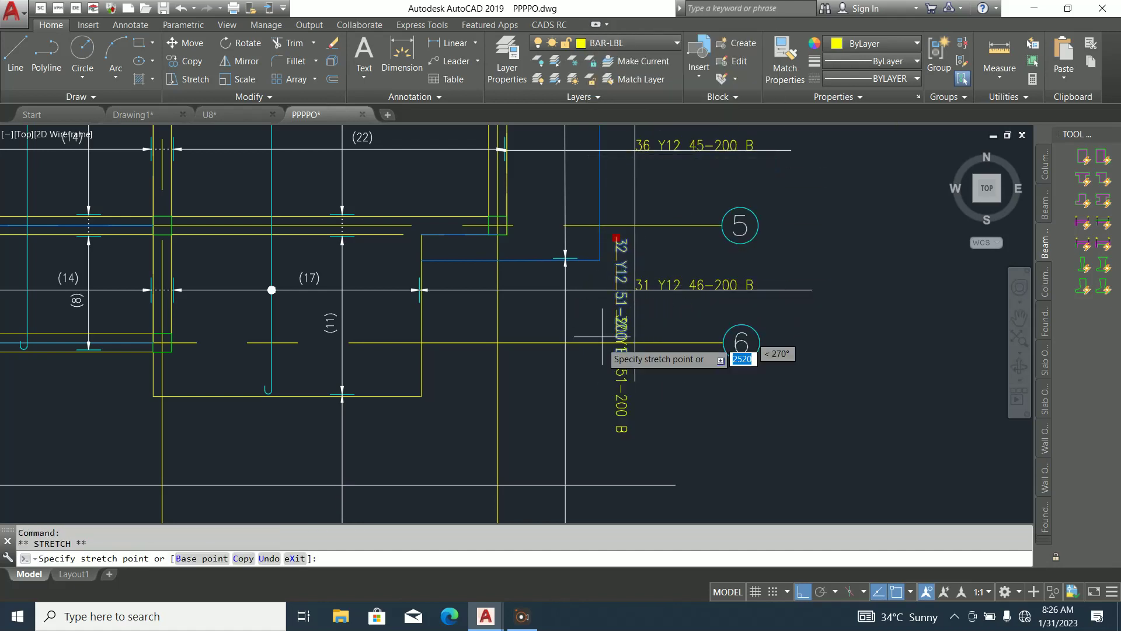
pyautogui.click(565, 484)
pyautogui.scroll(-4, 583, 409)
pyautogui.scroll(2, 601, 425)
pyautogui.scroll(-2, 618, 435)
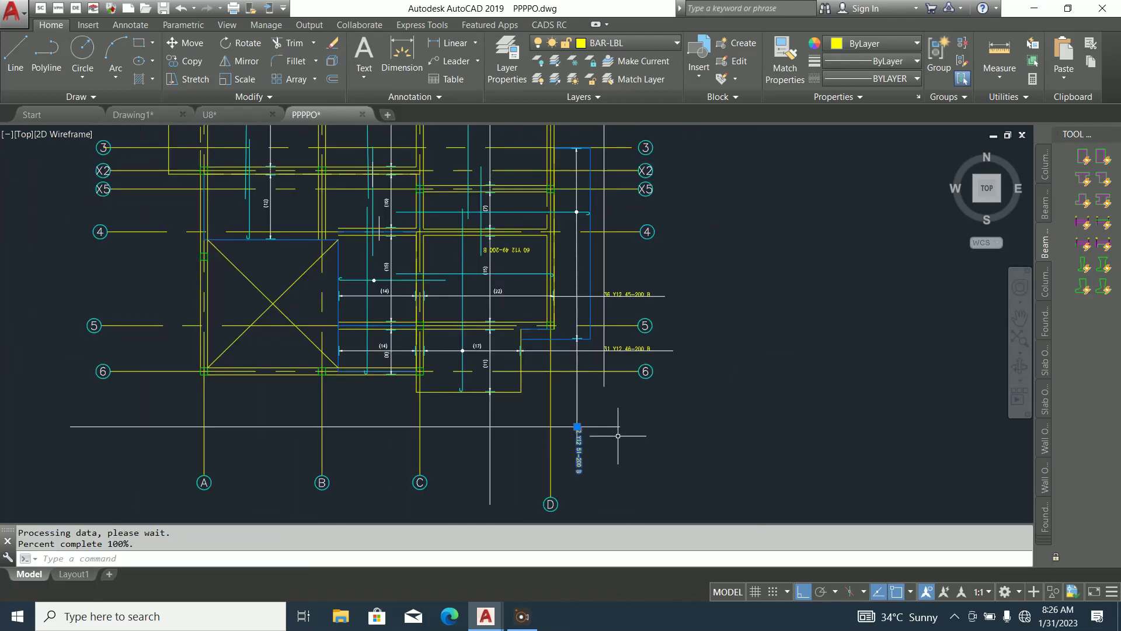
# Undo the last label move and the rotation of both bar labels
pyautogui.hotkey('ctrl', 'z')
pyautogui.scroll(4, 500, 437)
pyautogui.scroll(-4, 513, 432)
pyautogui.scroll(4, 526, 420)
pyautogui.hotkey('ctrl', 'z')
# Rotate the 32 Y12 51-200 B label vertical and place it where its leader crosses the horizontal guide line
pyautogui.scroll(-4, 539, 402)
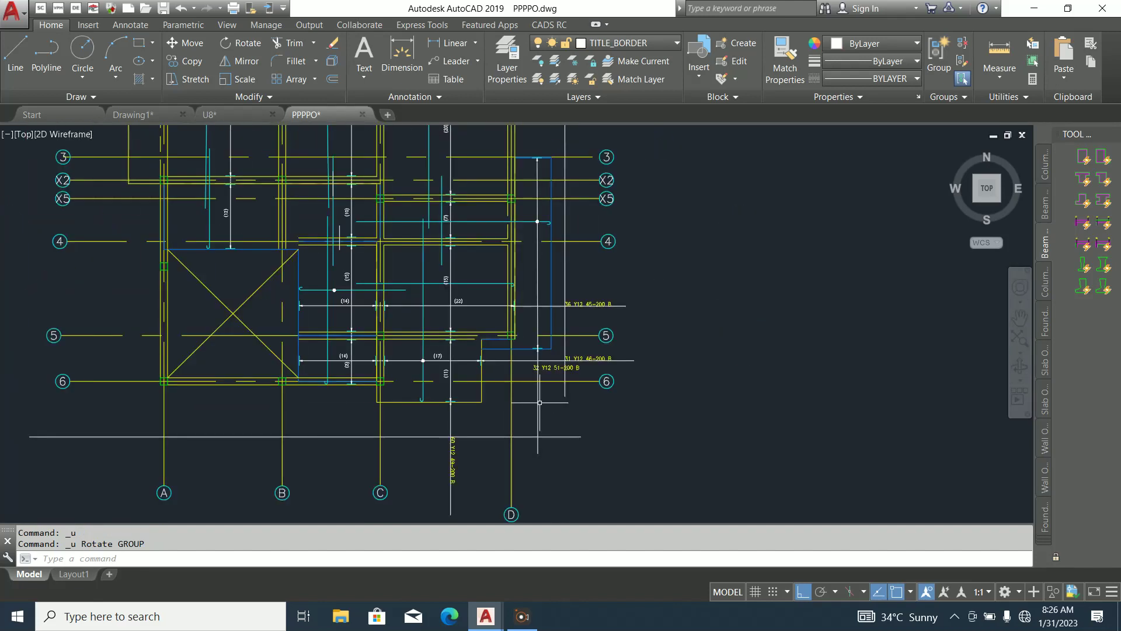
pyautogui.rightClick(533, 368)
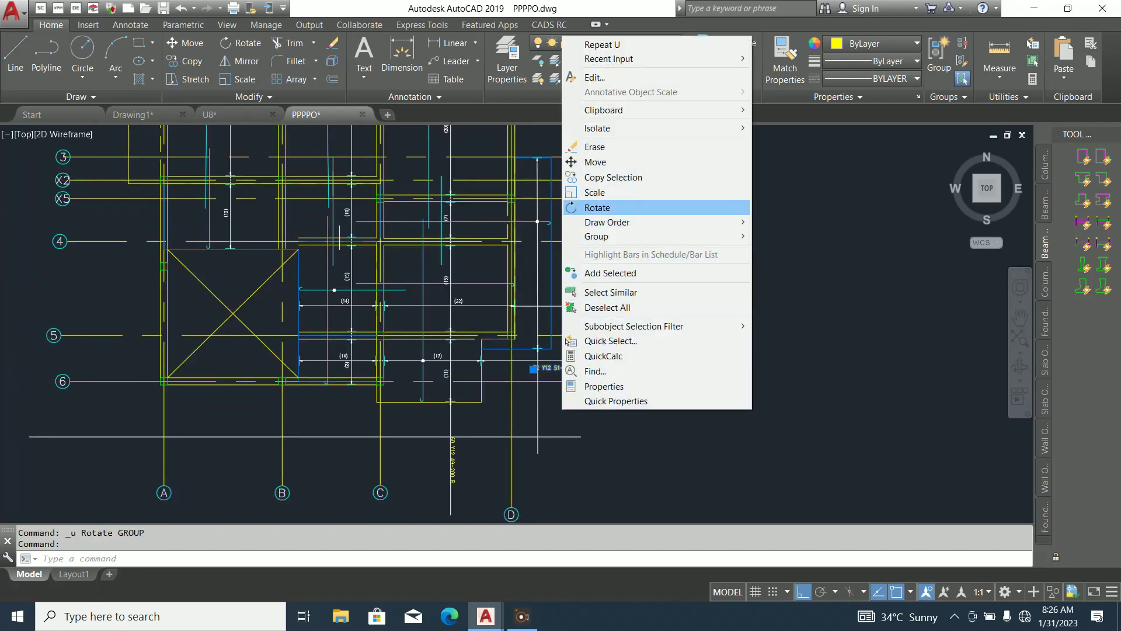
pyautogui.click(590, 208)
pyautogui.click(481, 360)
pyautogui.click(528, 422)
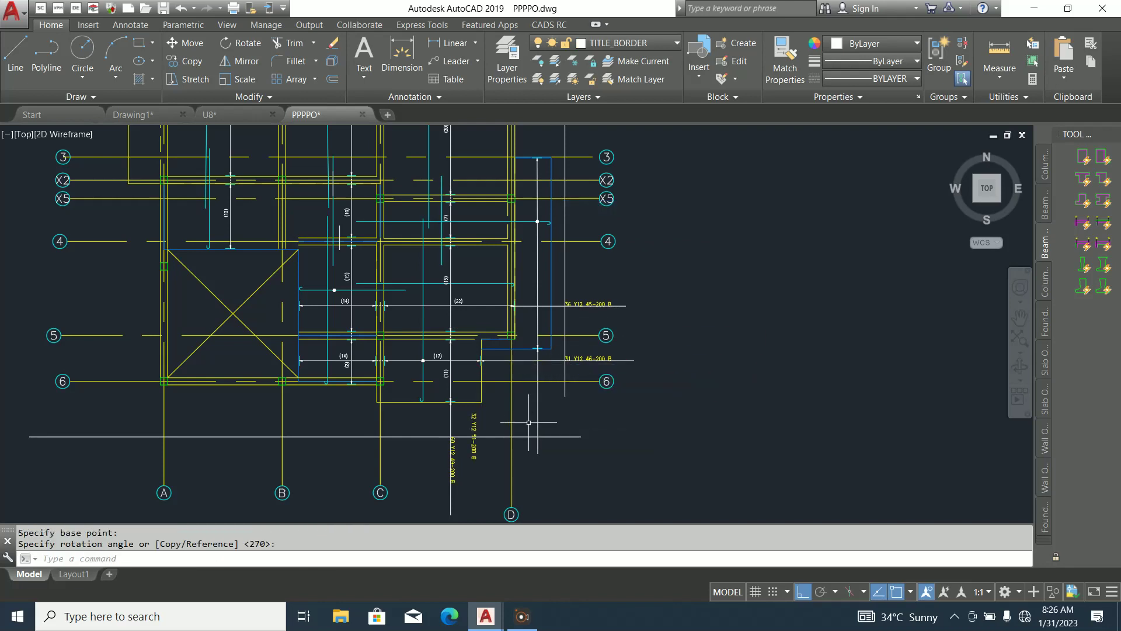
pyautogui.click(472, 418)
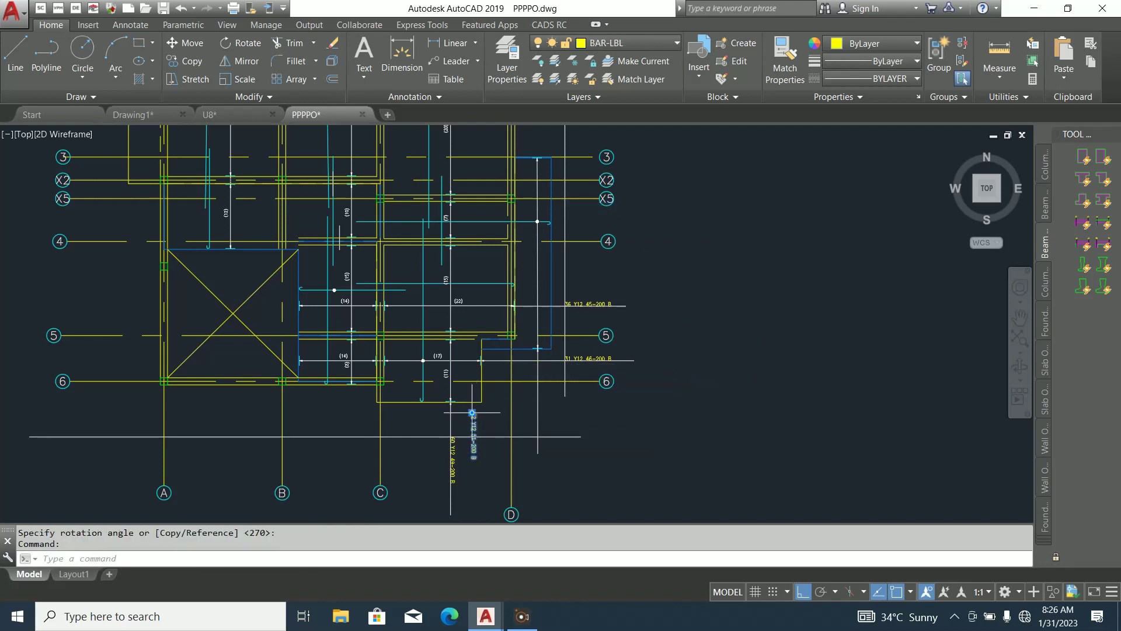
pyautogui.click(472, 412)
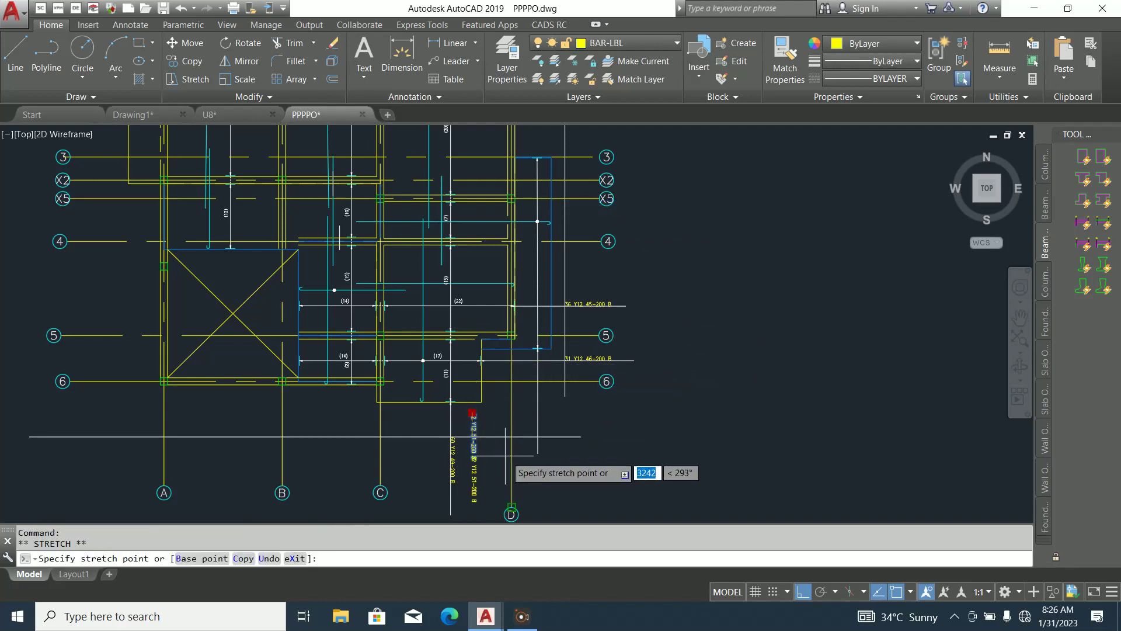
pyautogui.click(538, 436)
pyautogui.press('Escape')
pyautogui.scroll(-1, 543, 449)
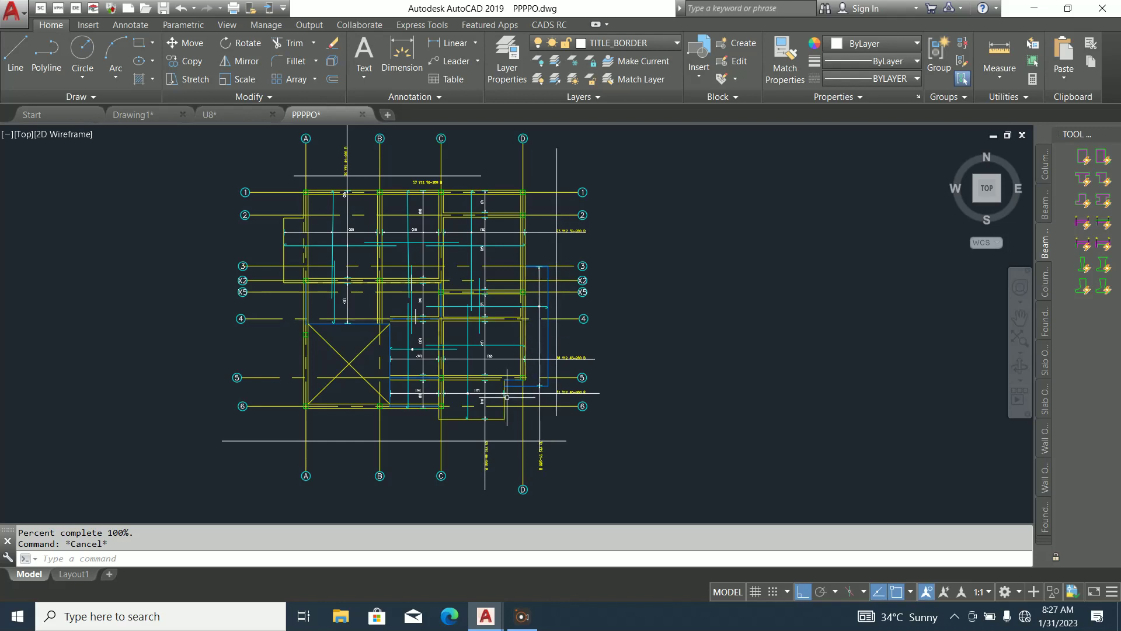
# Try to define a new range bar with shape code 32, grade Y, size 12, mark 52, note B and its dimension A
pyautogui.scroll(3, 447, 416)
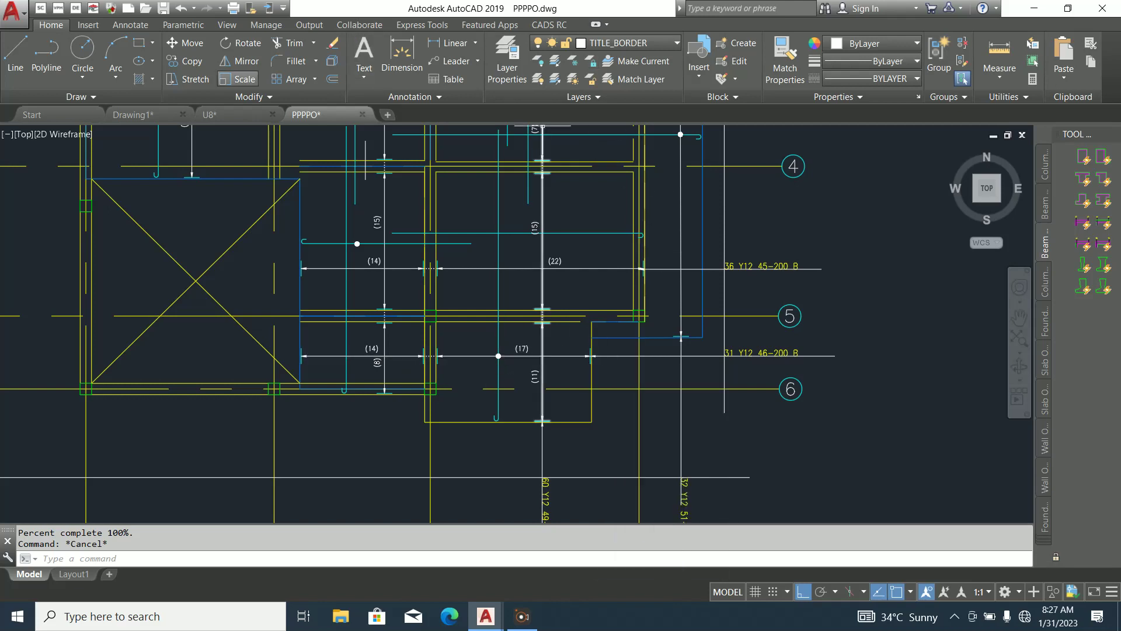
pyautogui.click(548, 25)
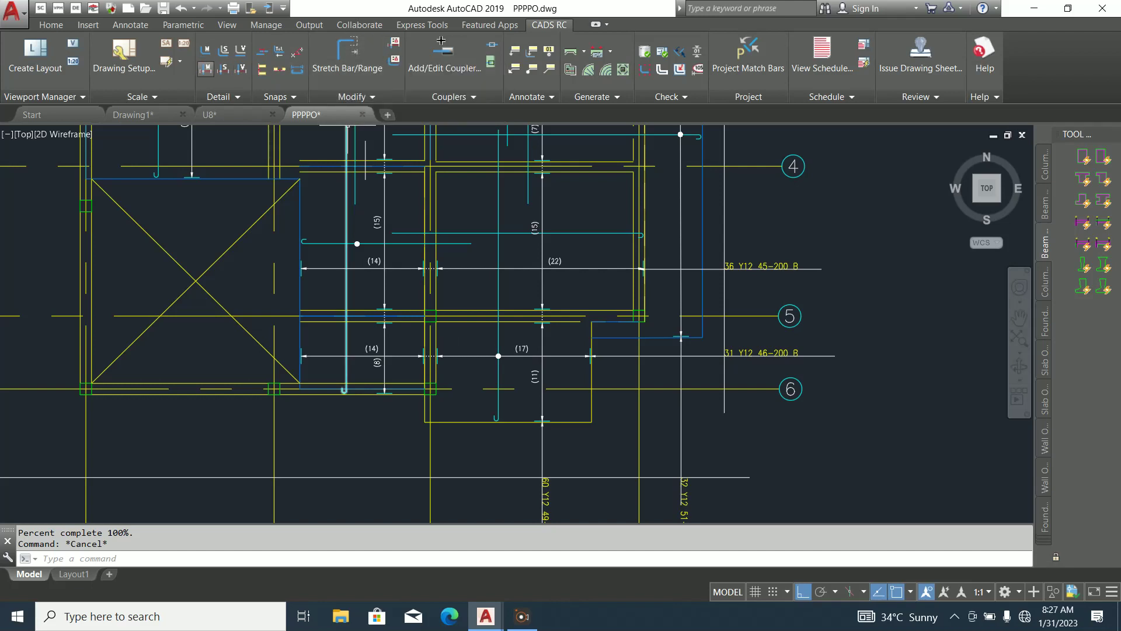
pyautogui.click(205, 69)
pyautogui.click(426, 187)
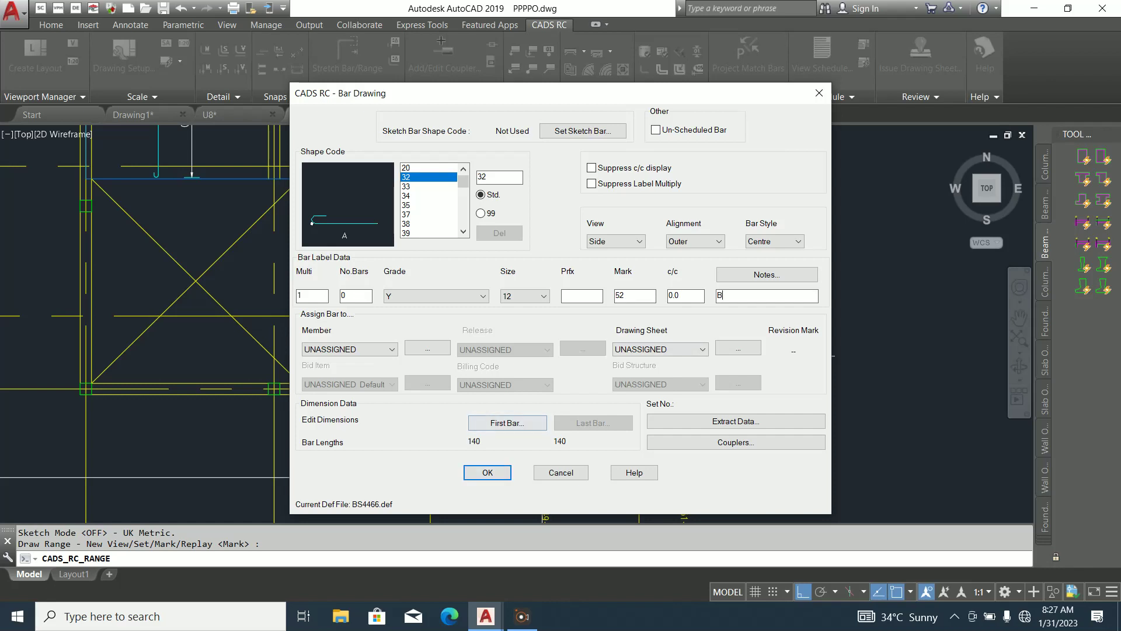
pyautogui.click(514, 424)
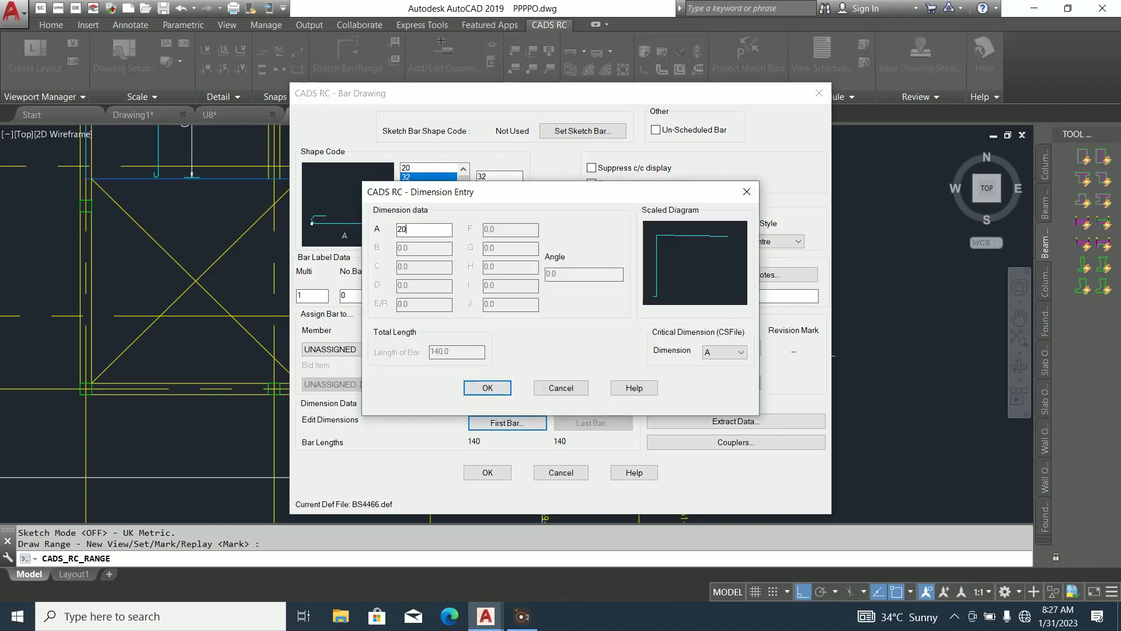
pyautogui.press('Return')
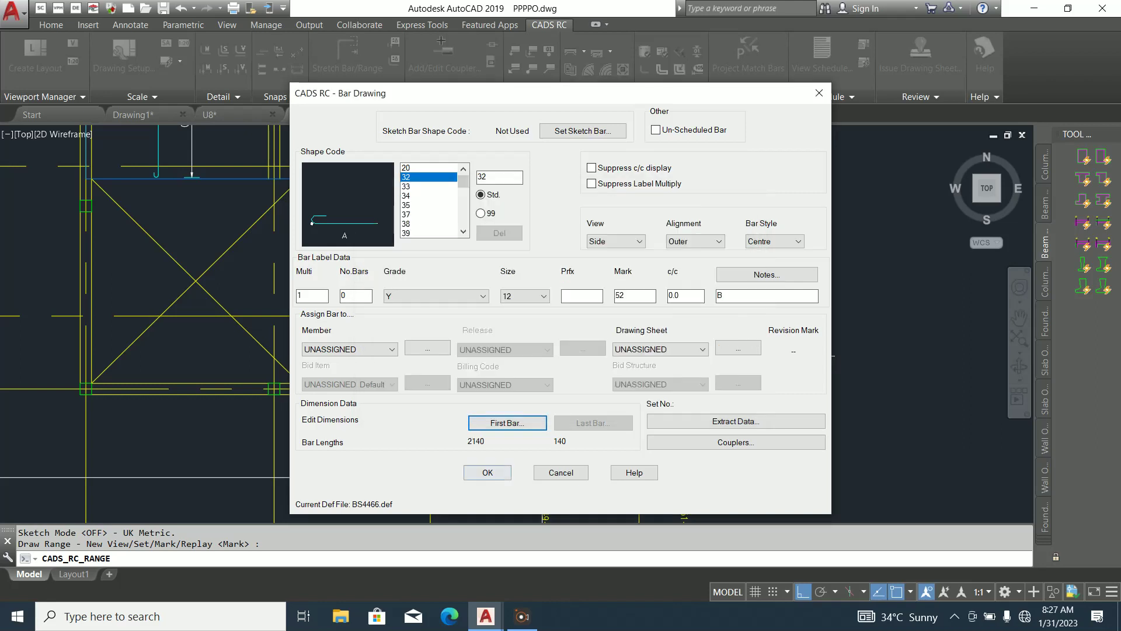
pyautogui.press('Return')
# Try to place the hooked bar horizontally in the bay below grid 5 and start its range from the slab's lower edge
pyautogui.scroll(4, 578, 346)
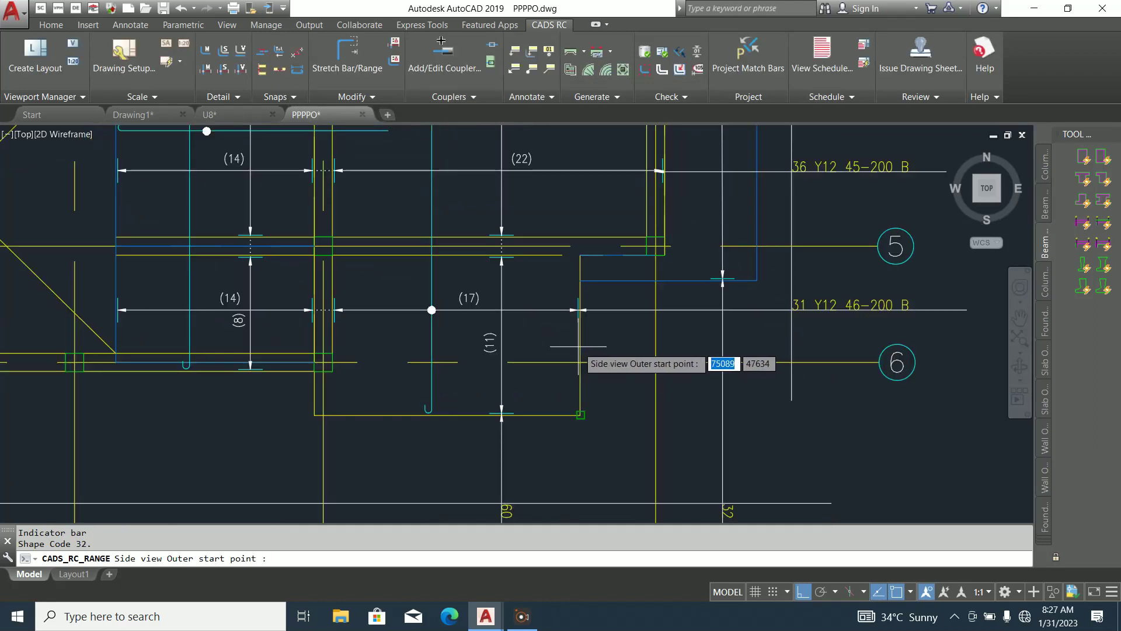
pyautogui.click(578, 346)
pyautogui.click(466, 349)
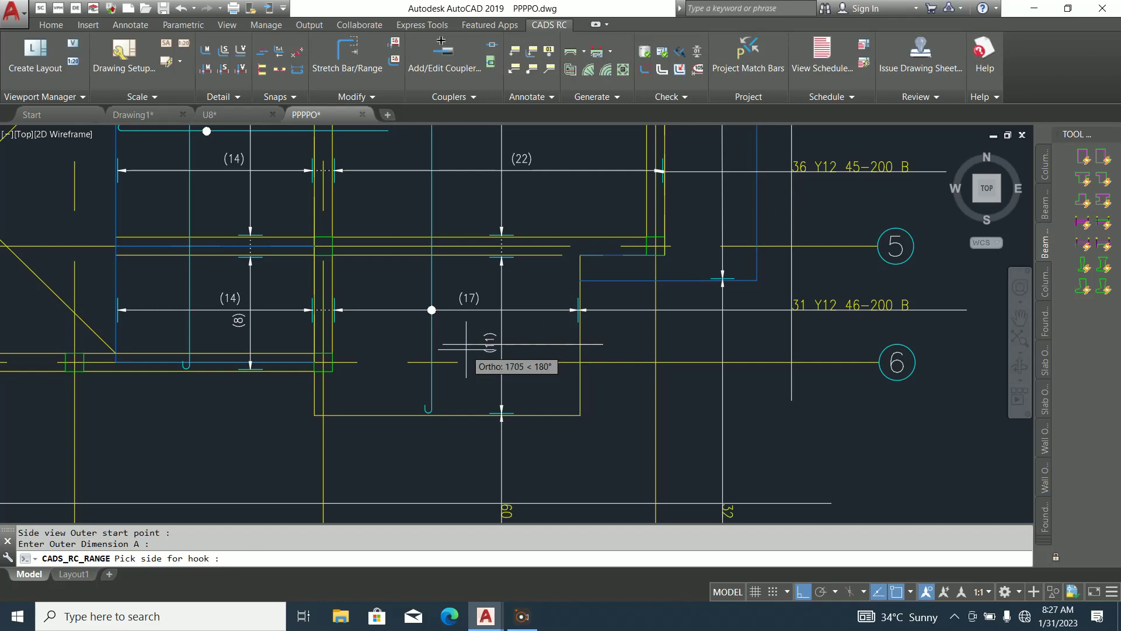
pyautogui.click(467, 349)
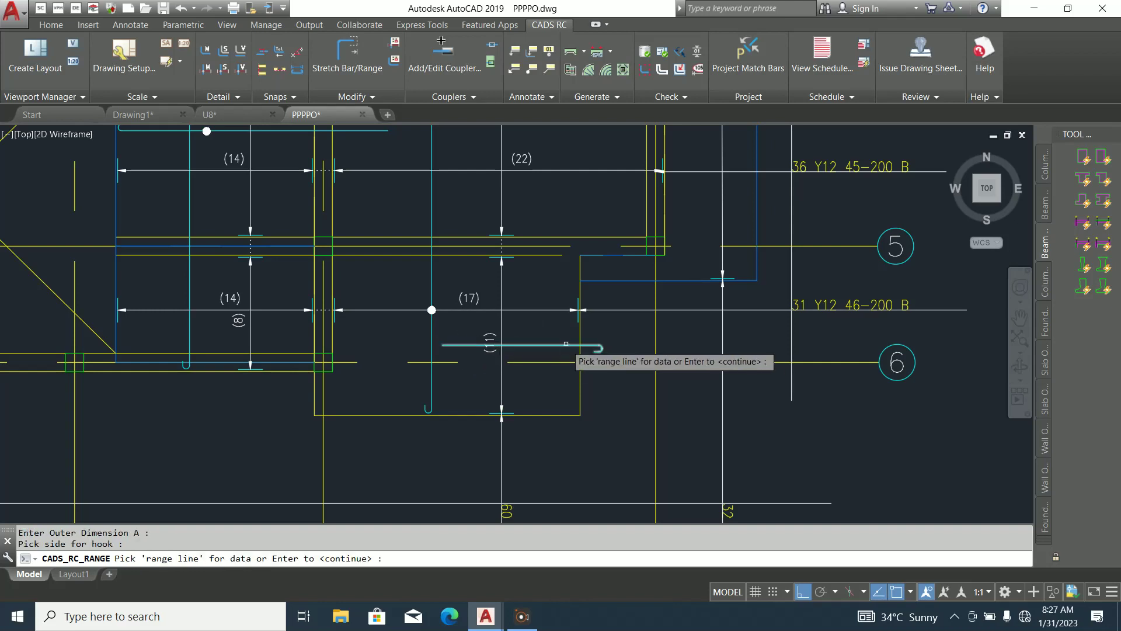
pyautogui.scroll(-2, 587, 350)
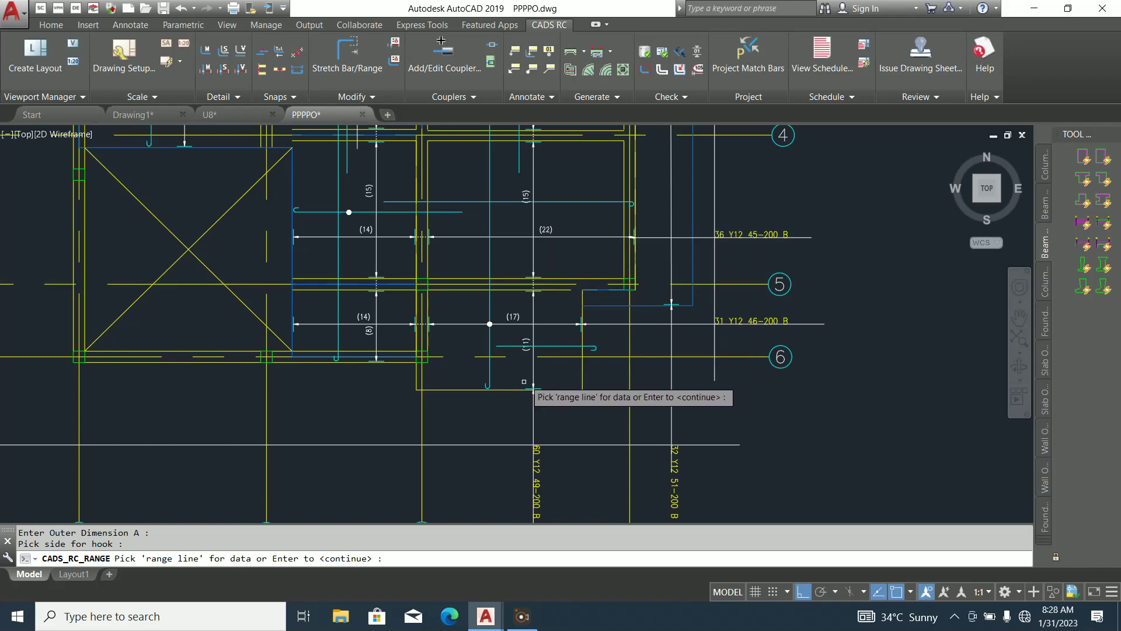
pyautogui.scroll(2, 438, 389)
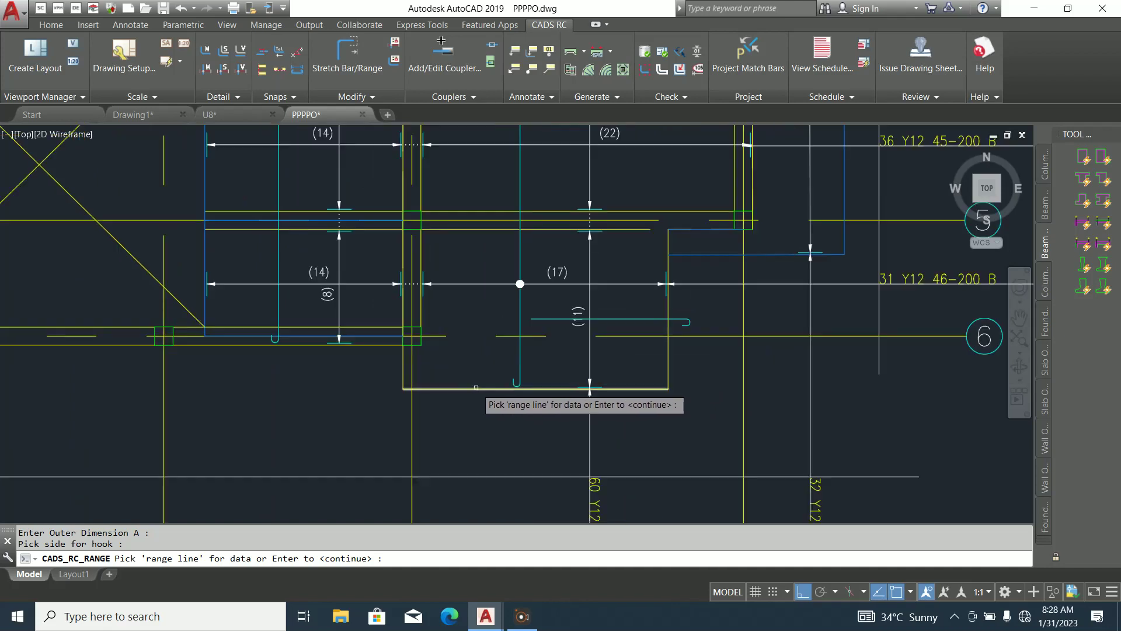
pyautogui.click(485, 388)
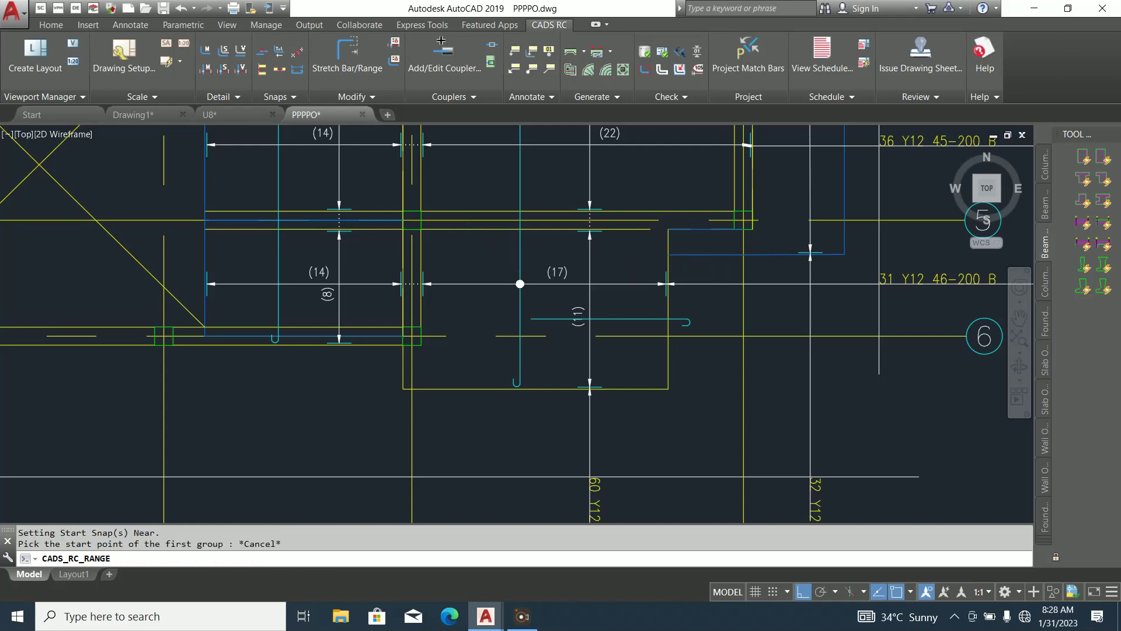
pyautogui.press('Escape')
pyautogui.scroll(-2, 461, 478)
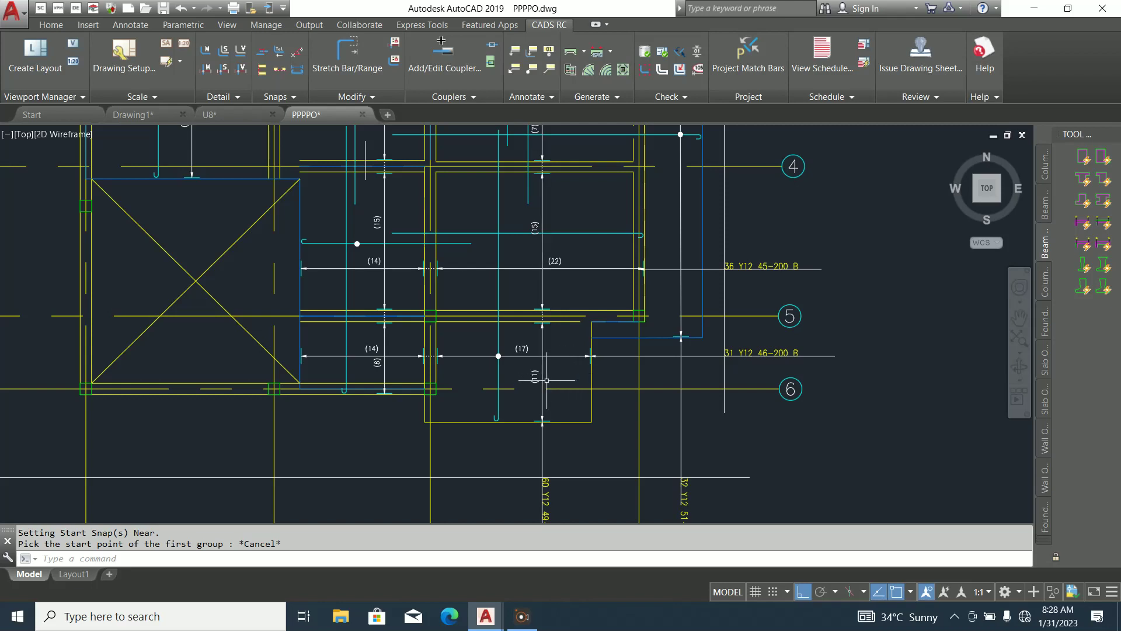
pyautogui.scroll(-2, 599, 396)
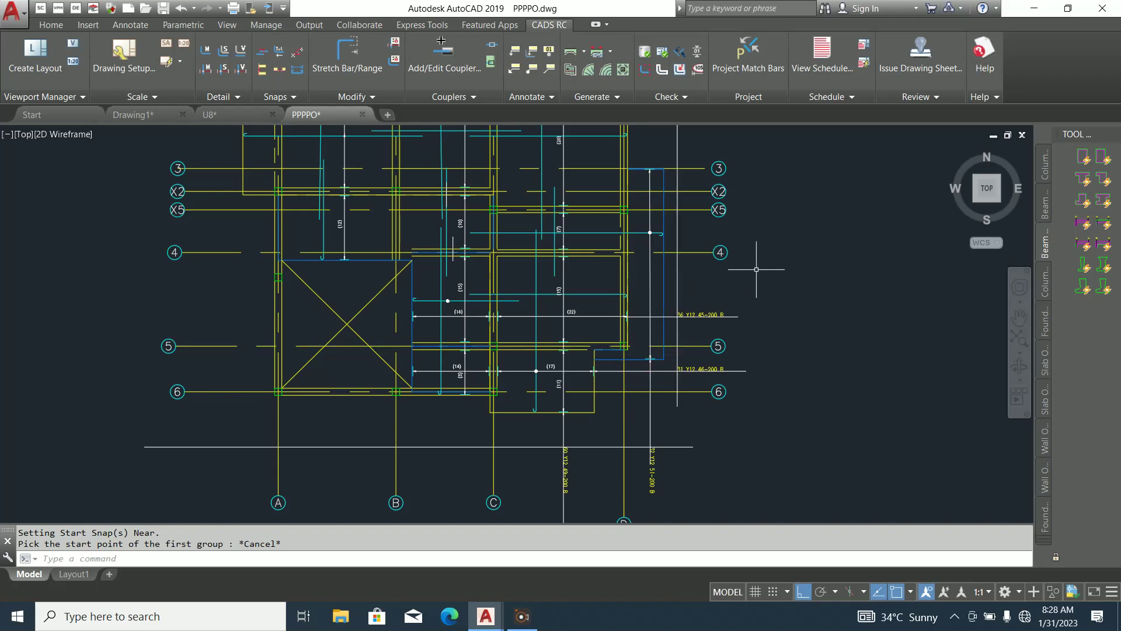
pyautogui.moveTo(650, 285)
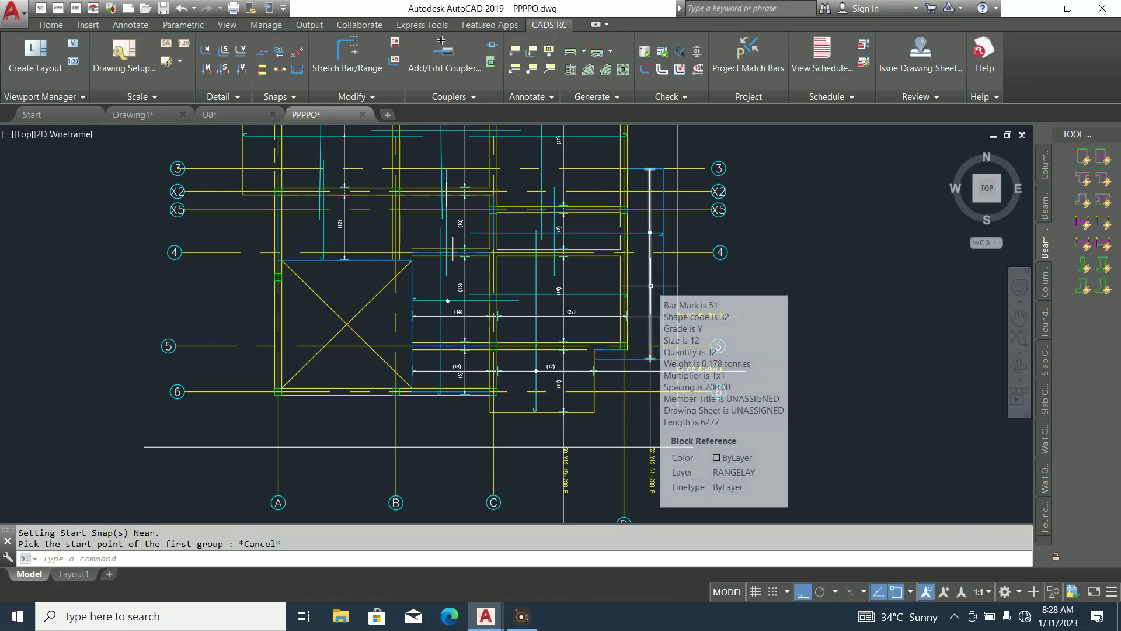